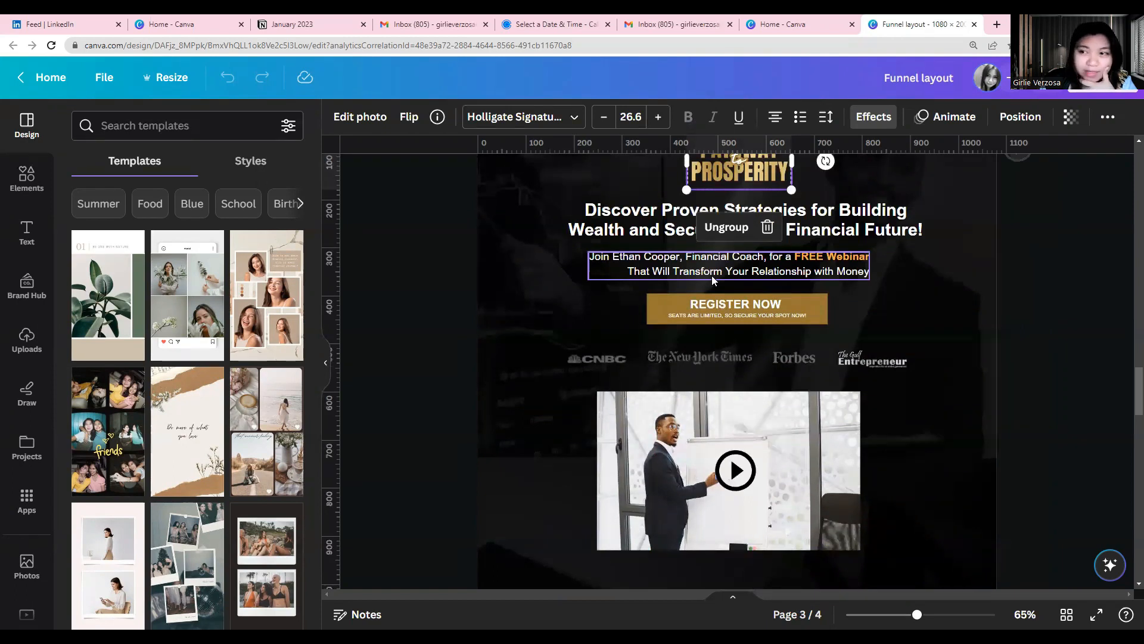
Look through the webinar funnel design on pages 3 and 4, from the hero section to the ticket banner
{"action": "scroll", "coordinate": [712, 275], "scroll_direction": "down", "scroll_amount": 5}
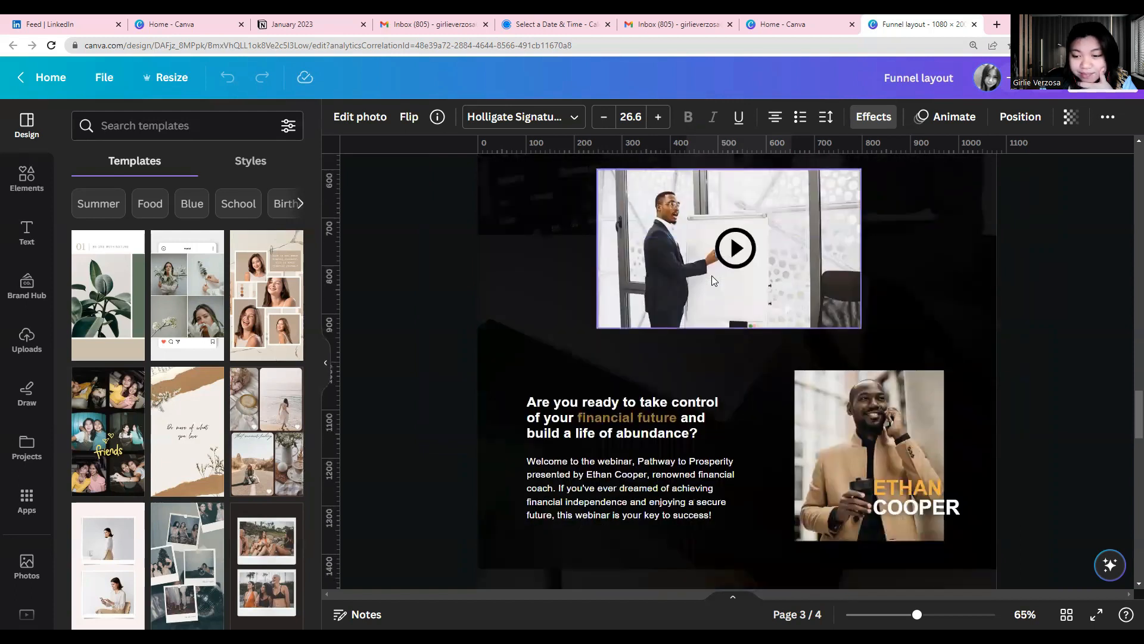
{"action": "scroll", "coordinate": [712, 275], "scroll_direction": "up", "scroll_amount": 2}
{"action": "scroll", "coordinate": [774, 357], "scroll_direction": "down", "scroll_amount": 2}
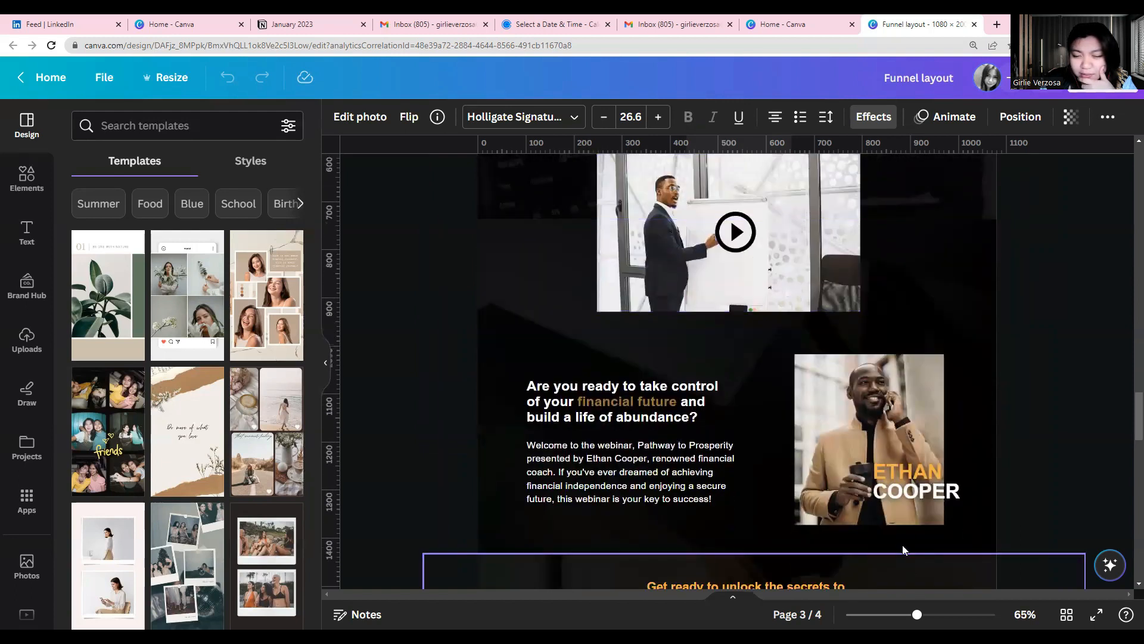
{"action": "left_click", "coordinate": [905, 491]}
{"action": "scroll", "coordinate": [904, 490], "scroll_direction": "down", "scroll_amount": 15}
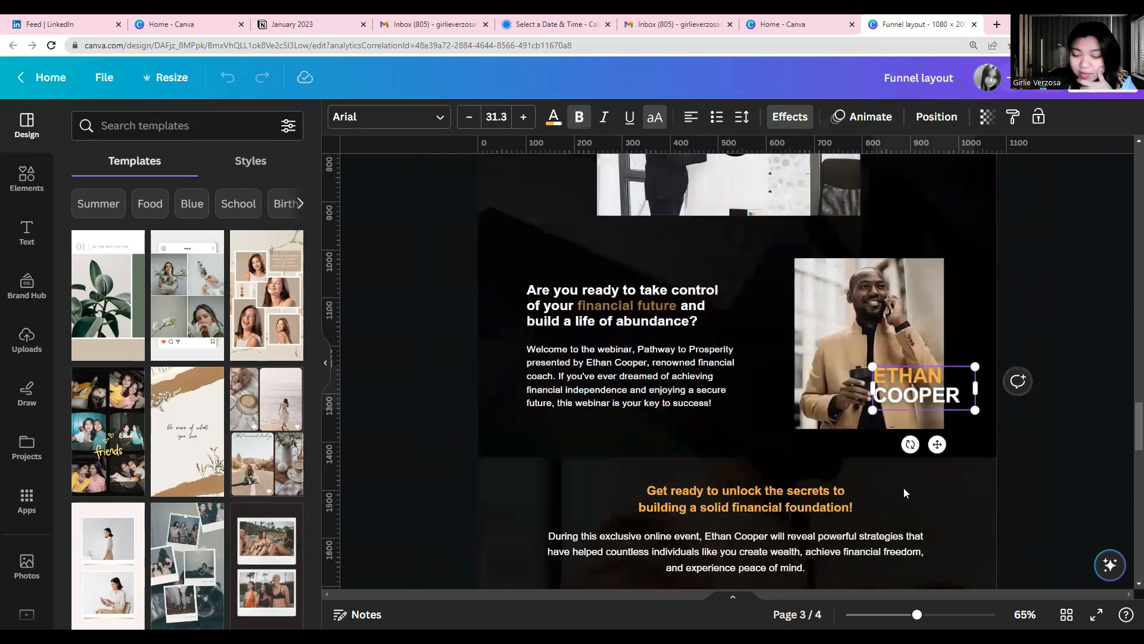
{"action": "scroll", "coordinate": [905, 488], "scroll_direction": "down", "scroll_amount": 8}
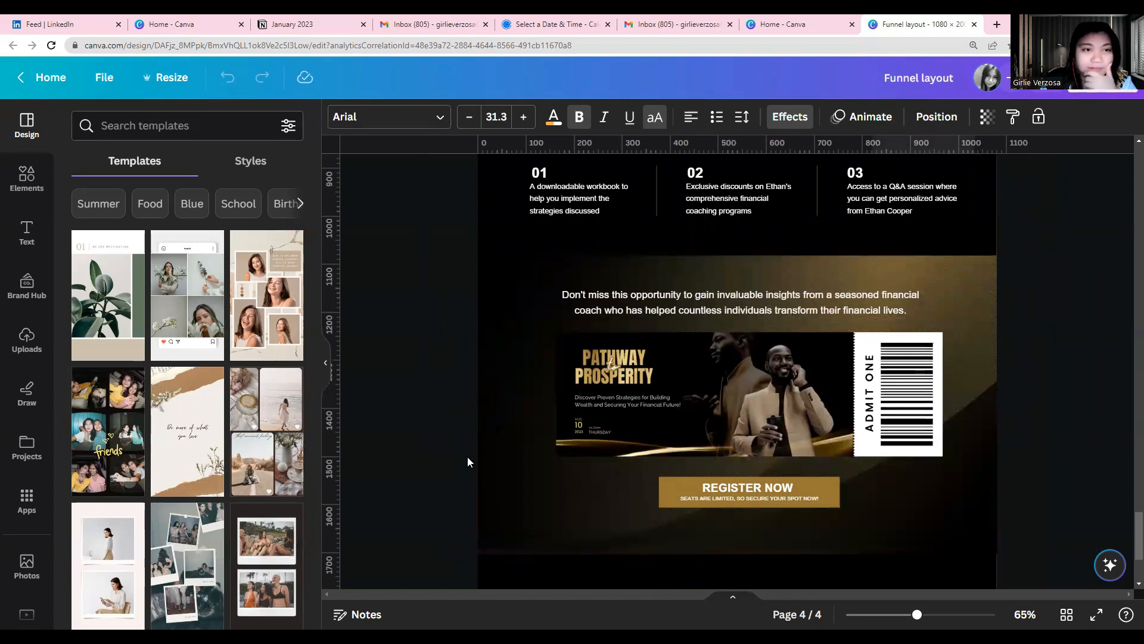
{"action": "scroll", "coordinate": [817, 427], "scroll_direction": "up", "scroll_amount": 3}
{"action": "scroll", "coordinate": [819, 427], "scroll_direction": "up", "scroll_amount": 4}
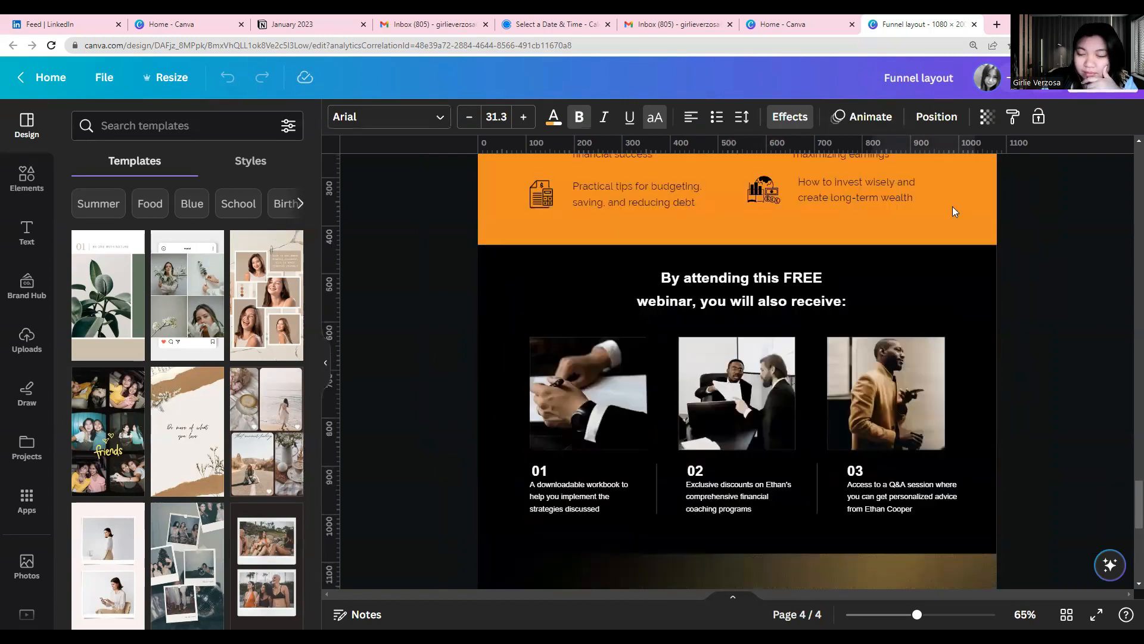
Check the download settings of the funnel layout without exporting it
{"action": "left_click", "coordinate": [1071, 95]}
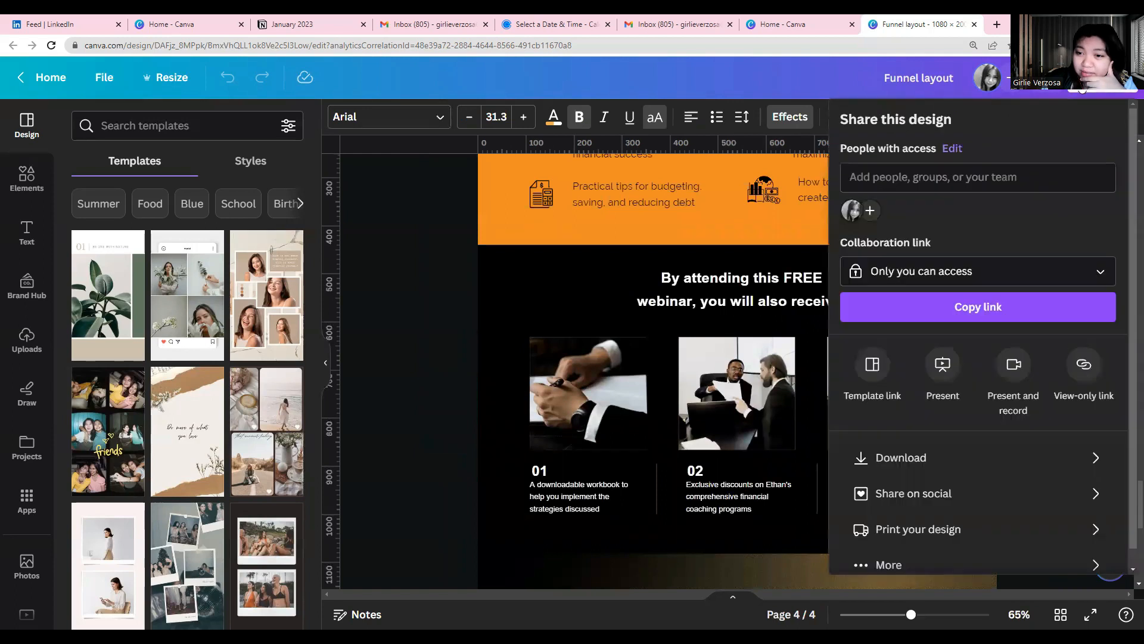
{"action": "left_click", "coordinate": [916, 460]}
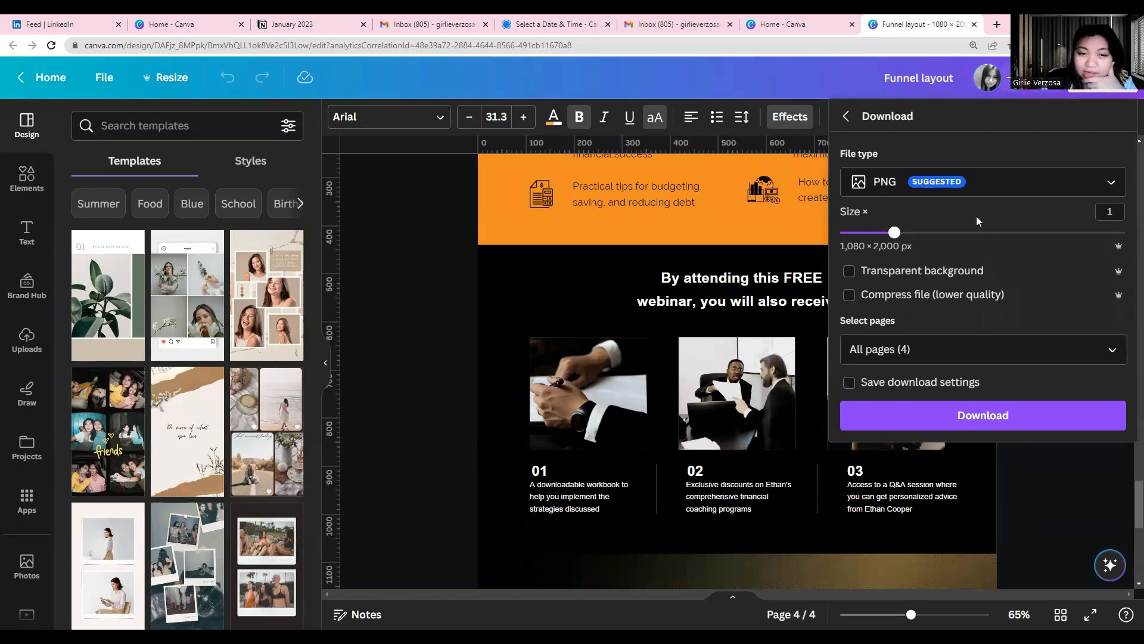
{"action": "scroll", "coordinate": [505, 429], "scroll_direction": "up", "scroll_amount": 6}
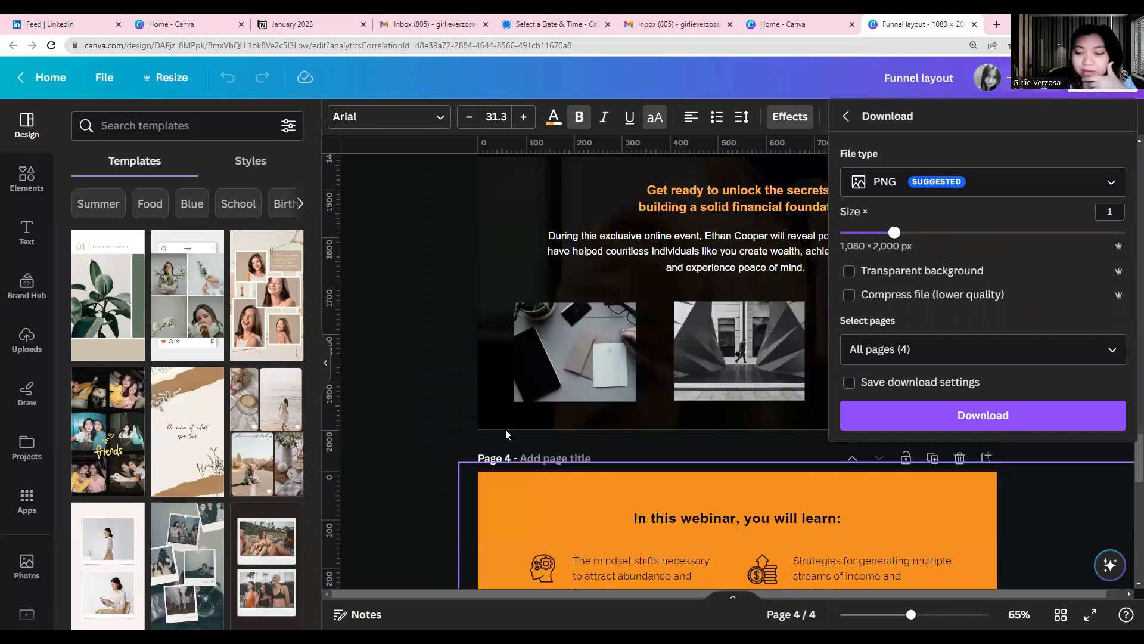
{"action": "scroll", "coordinate": [506, 429], "scroll_direction": "up", "scroll_amount": 3}
{"action": "scroll", "coordinate": [505, 429], "scroll_direction": "down", "scroll_amount": 4, "text": "ctrl"}
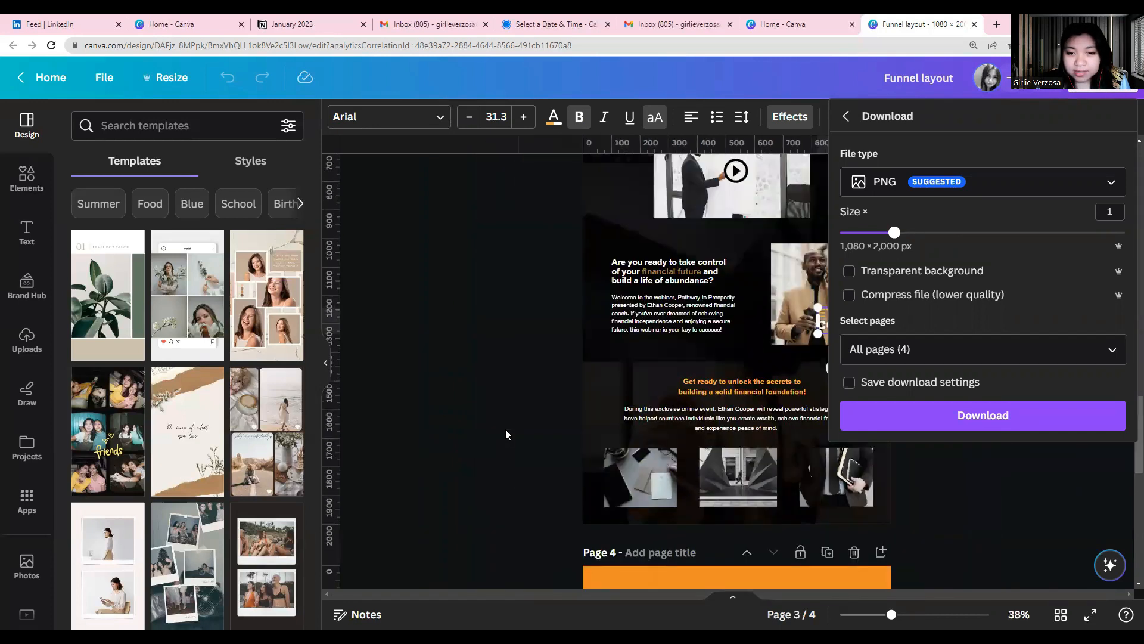
{"action": "scroll", "coordinate": [506, 429], "scroll_direction": "down", "scroll_amount": 2, "text": "ctrl"}
{"action": "left_click", "coordinate": [469, 439]}
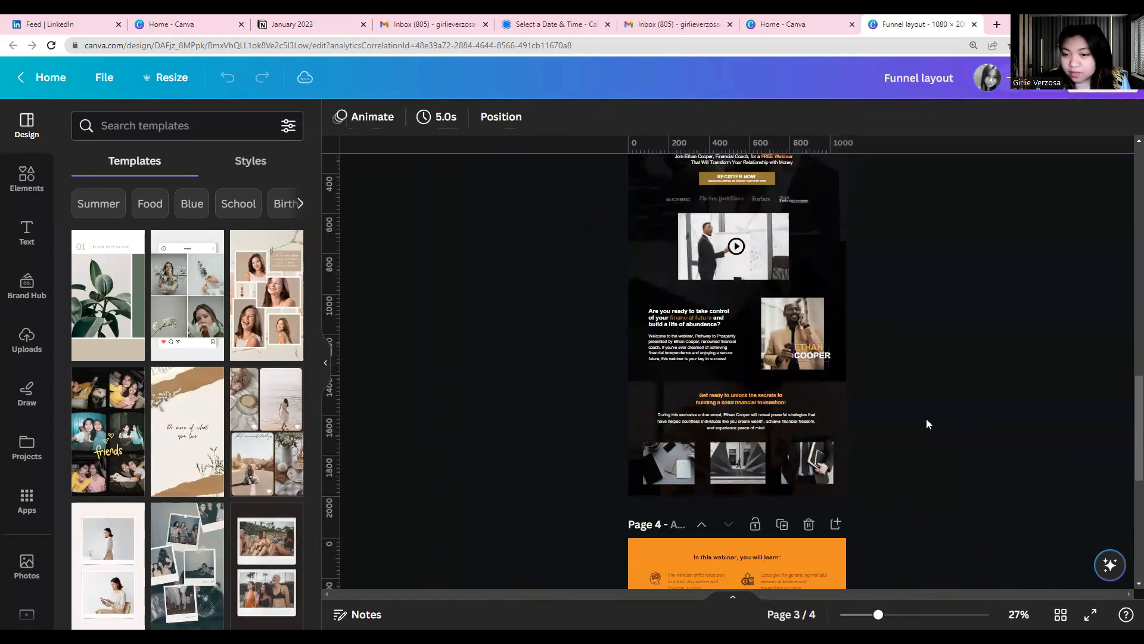
Examine all pages of the funnel layout at reduced scale, focusing on the webinar landing page on page 3
{"action": "scroll", "coordinate": [918, 422], "scroll_direction": "down", "scroll_amount": 8}
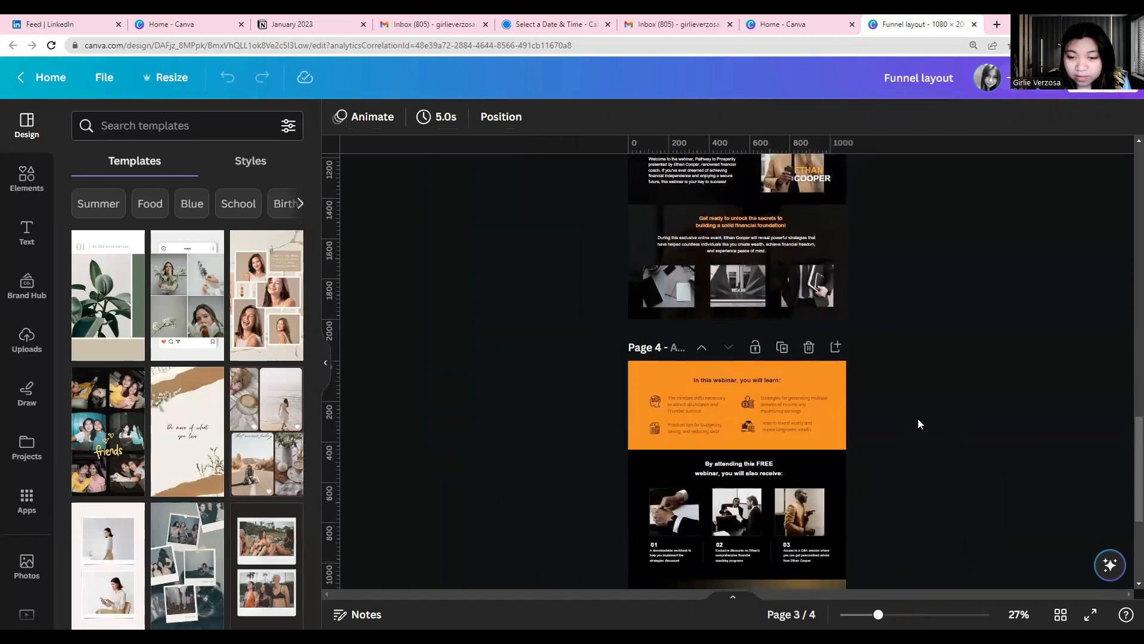
{"action": "scroll", "coordinate": [918, 418], "scroll_direction": "up", "scroll_amount": 10}
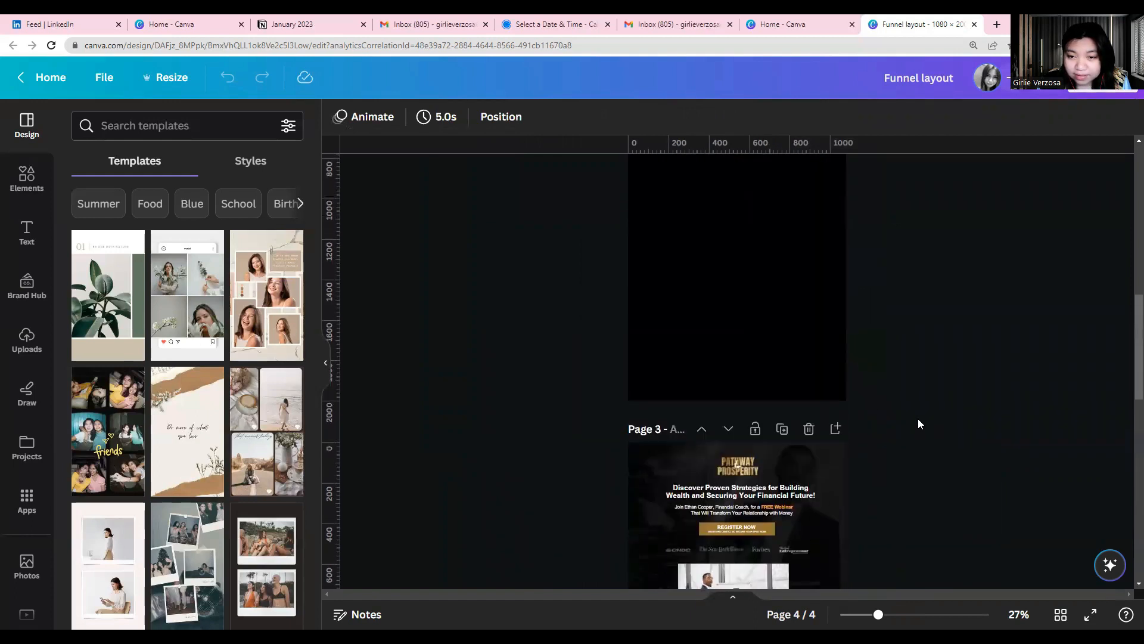
{"action": "scroll", "coordinate": [787, 460], "scroll_direction": "up", "scroll_amount": 10}
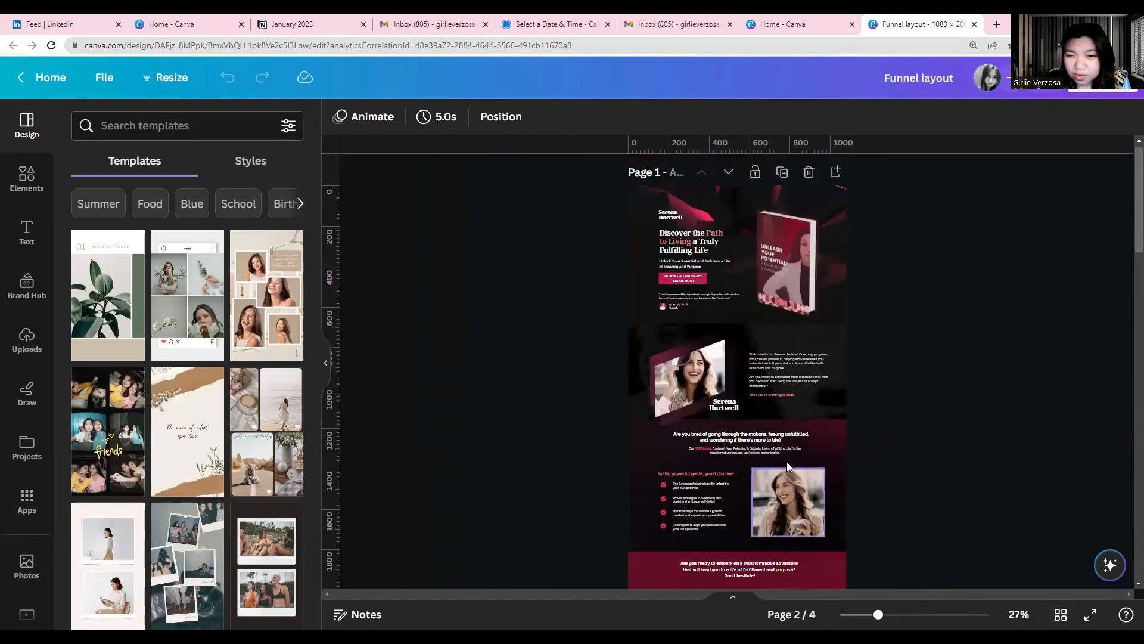
{"action": "scroll", "coordinate": [787, 460], "scroll_direction": "down", "scroll_amount": 8}
{"action": "scroll", "coordinate": [786, 462], "scroll_direction": "down", "scroll_amount": 8}
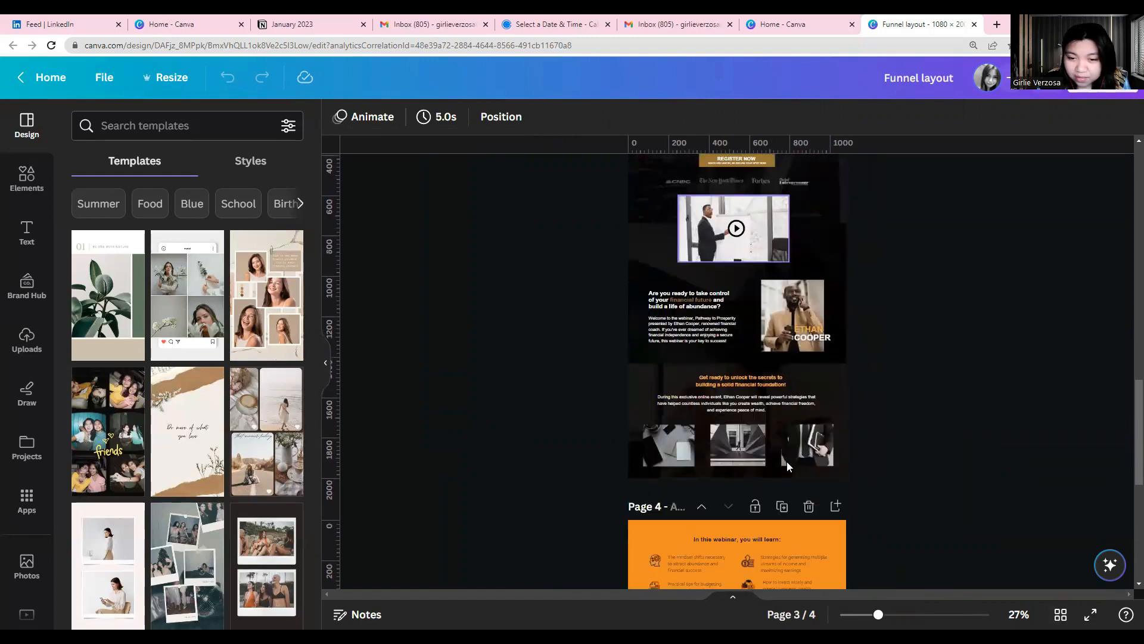
{"action": "scroll", "coordinate": [786, 462], "scroll_direction": "up", "scroll_amount": 3}
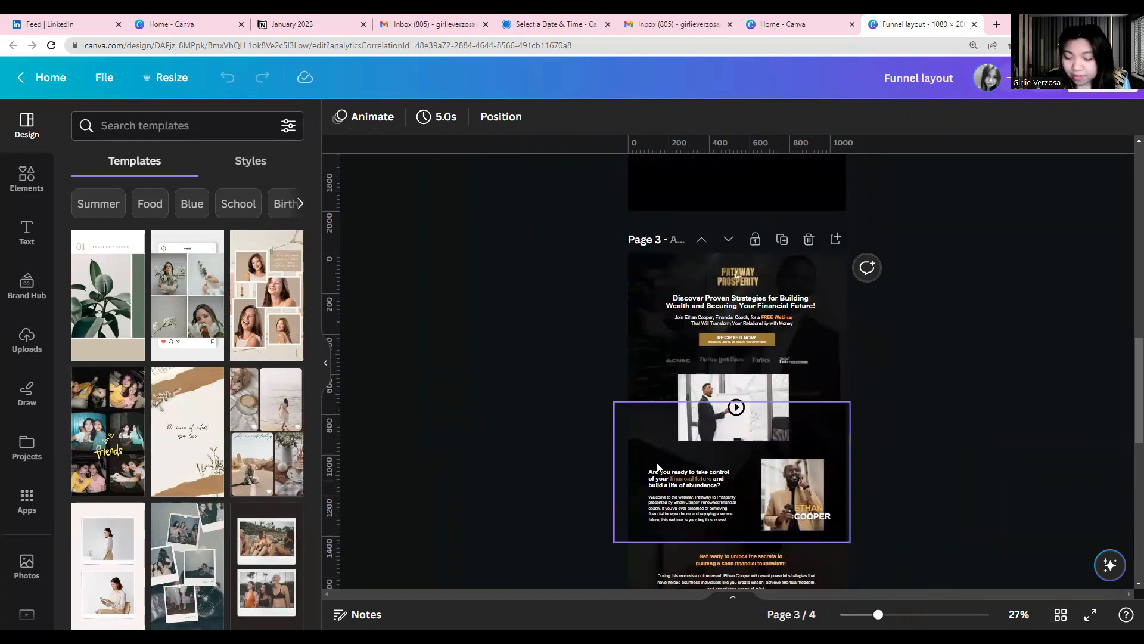
{"action": "scroll", "coordinate": [582, 454], "scroll_direction": "down", "scroll_amount": 5}
{"action": "scroll", "coordinate": [582, 454], "scroll_direction": "up", "scroll_amount": 1}
{"action": "scroll", "coordinate": [583, 455], "scroll_direction": "up", "scroll_amount": 2}
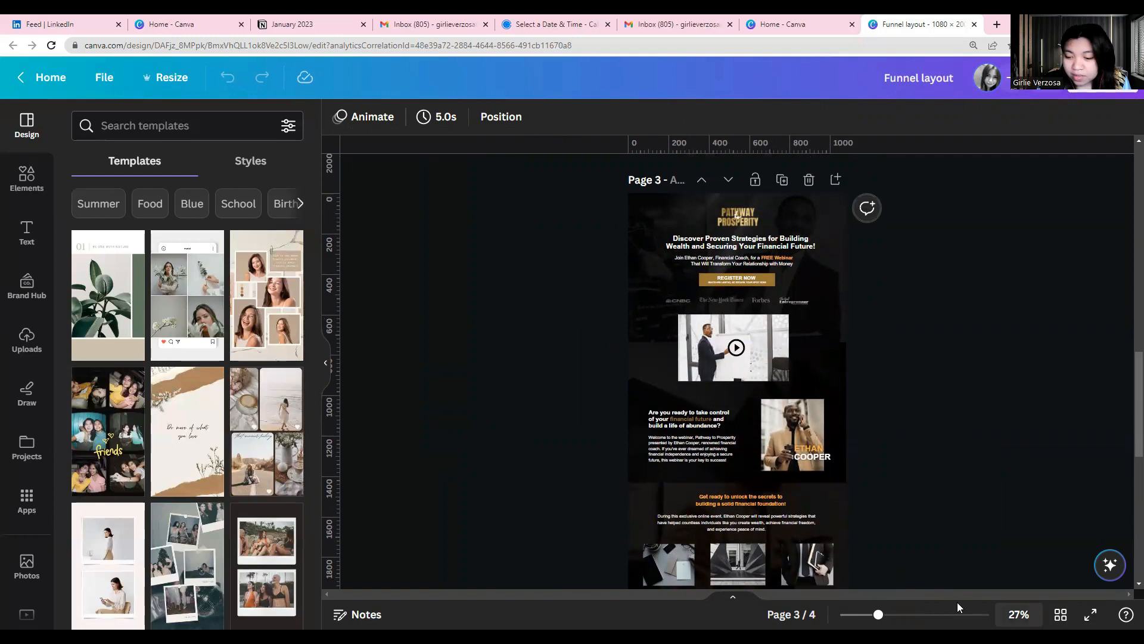
{"action": "left_click_drag", "start_coordinate": [878, 614], "coordinate": [923, 615]}
{"action": "scroll", "coordinate": [691, 509], "scroll_direction": "up", "scroll_amount": 10}
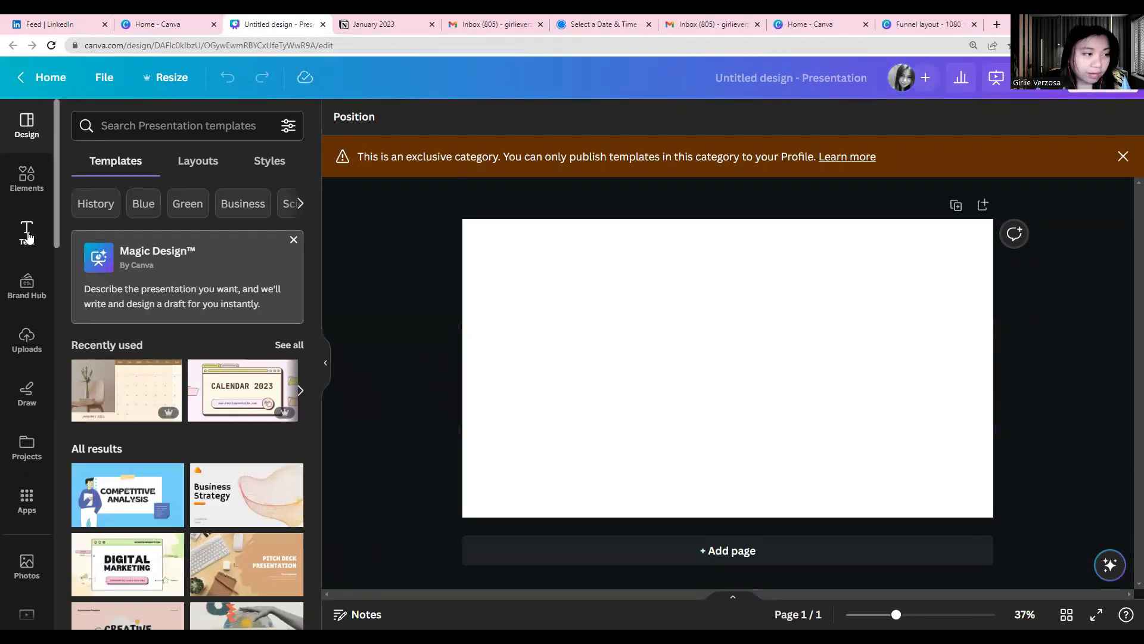
Add a heading to the blank presentation page, enlarge it to about size 123 and place it in the upper half
{"action": "left_click", "coordinate": [28, 236]}
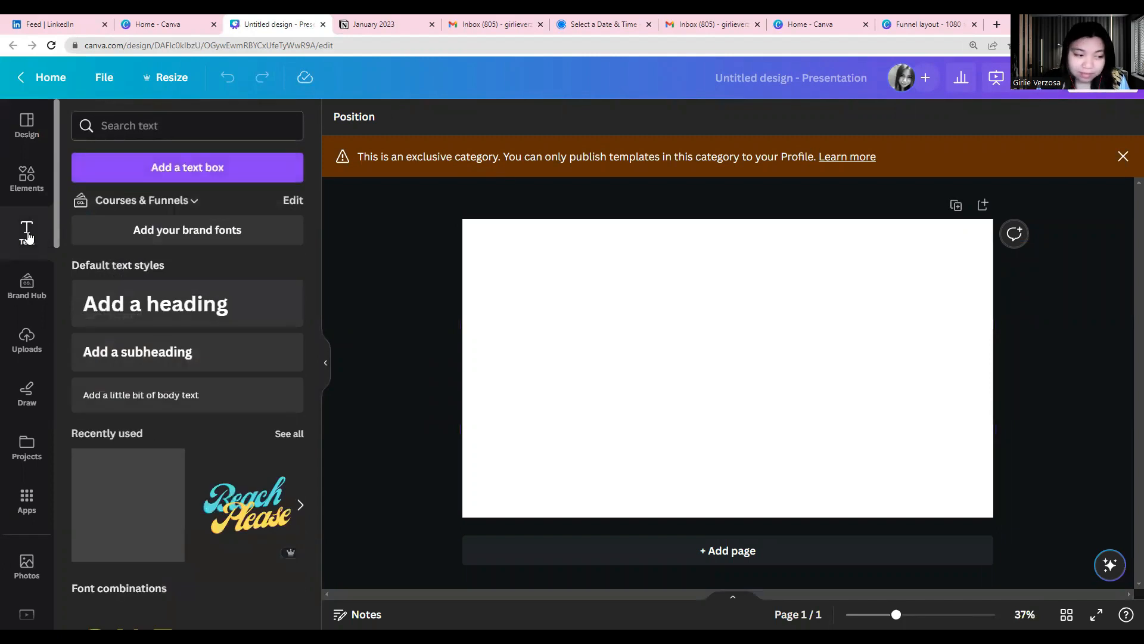
{"action": "left_click", "coordinate": [87, 311]}
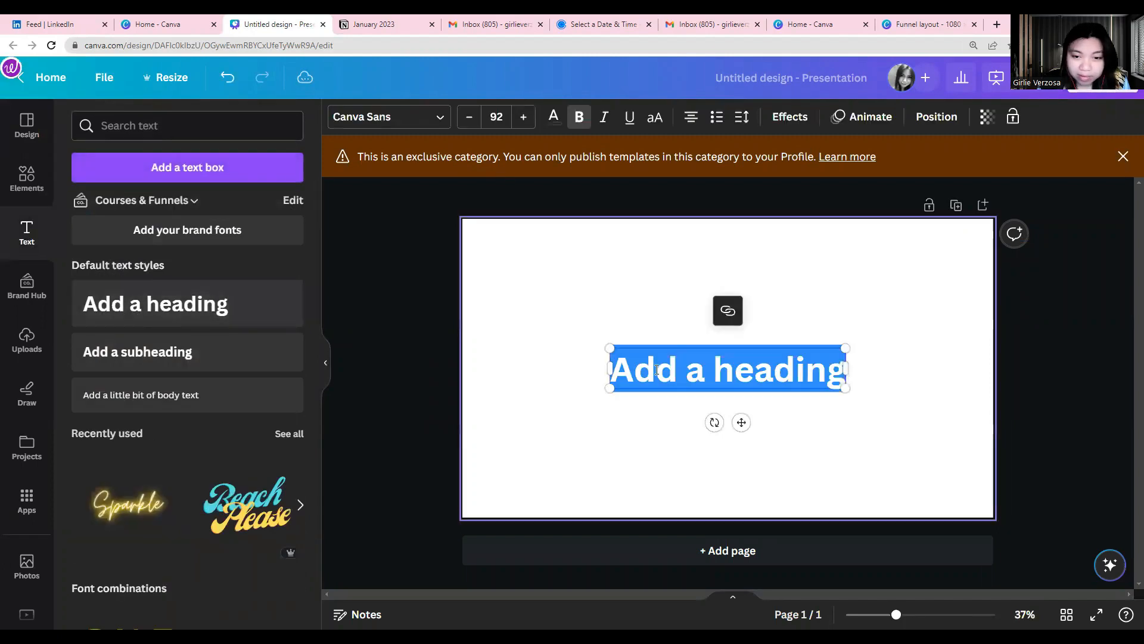
{"action": "left_click_drag", "start_coordinate": [609, 388], "coordinate": [529, 402]}
{"action": "left_click_drag", "start_coordinate": [599, 345], "coordinate": [619, 265]}
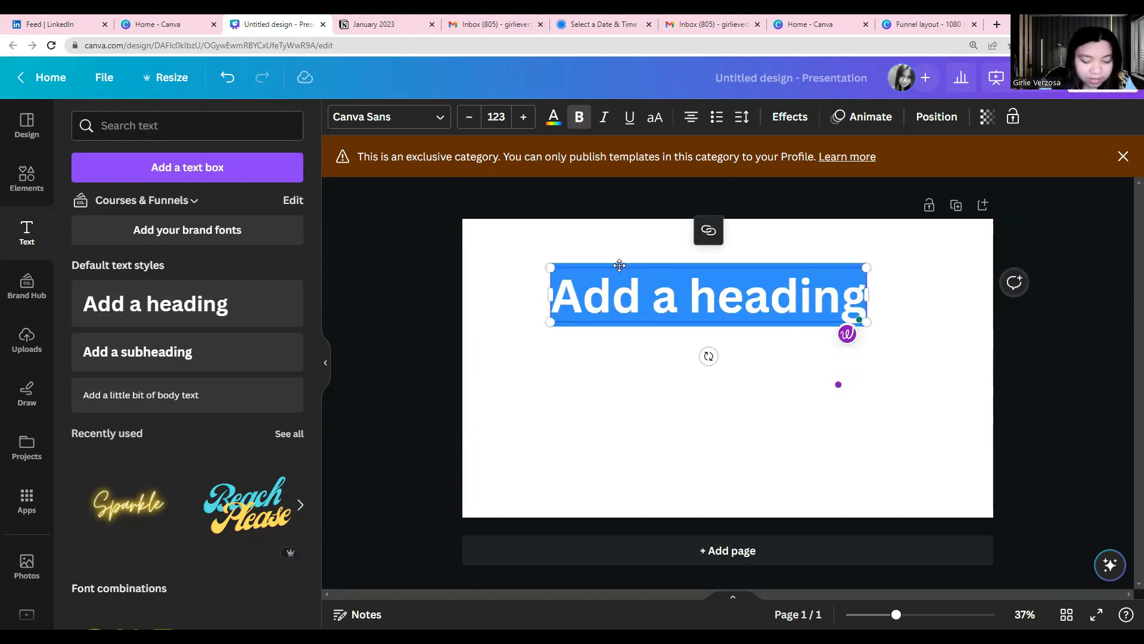
Replace the heading text with PATHWAY and PROSPERITY on two lines
{"action": "type", "text": "PATHWAY"}
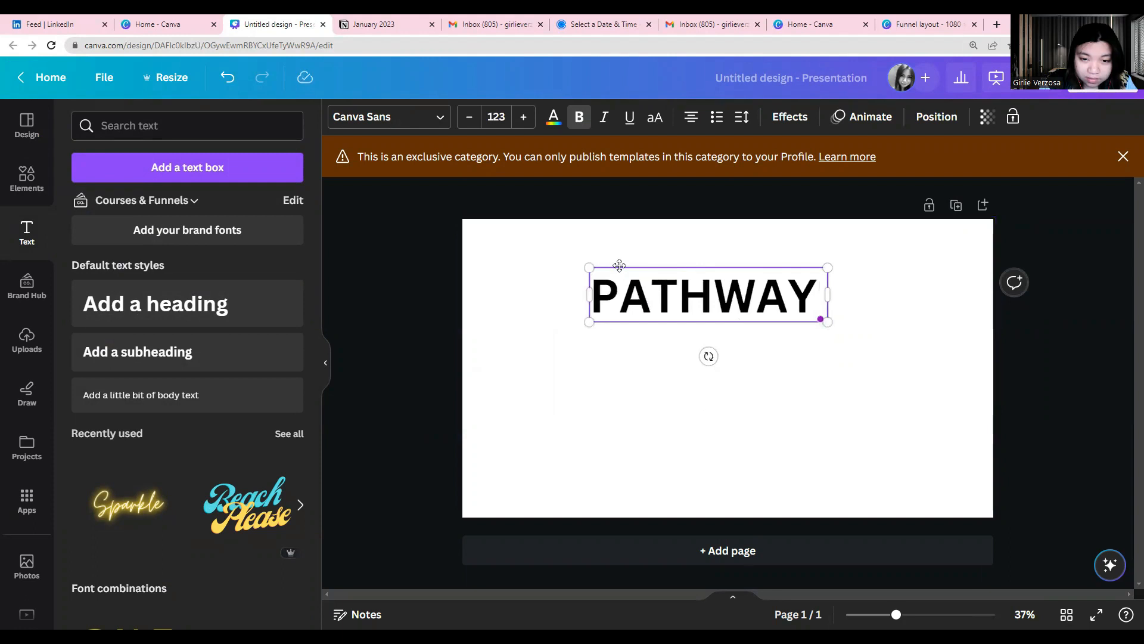
{"action": "key", "text": "Return"}
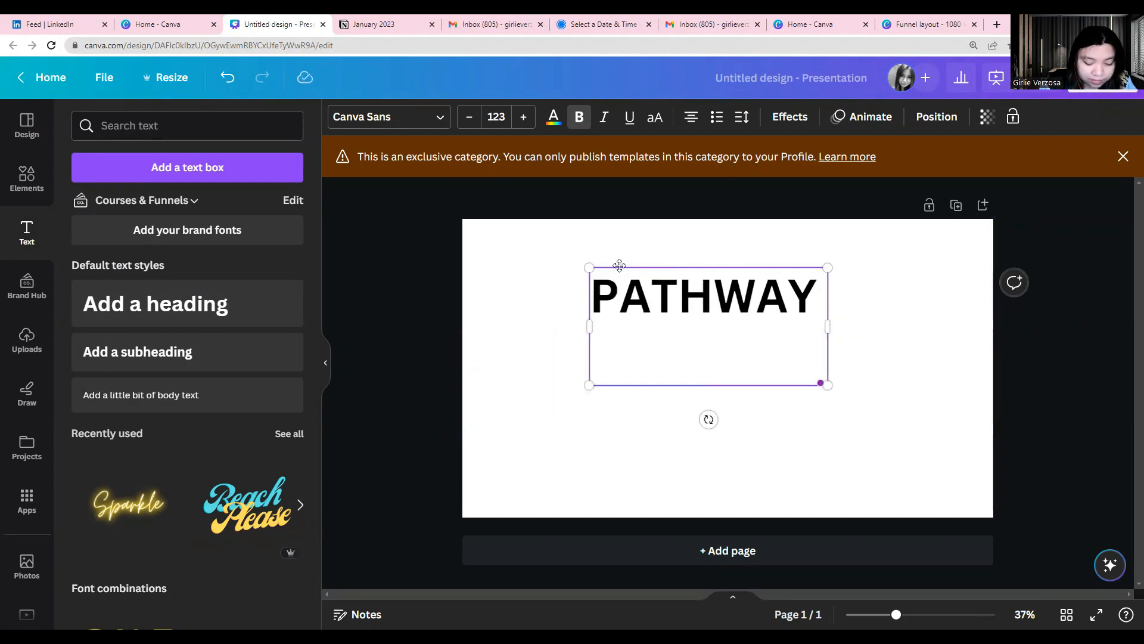
{"action": "type", "text": "PROSP"}
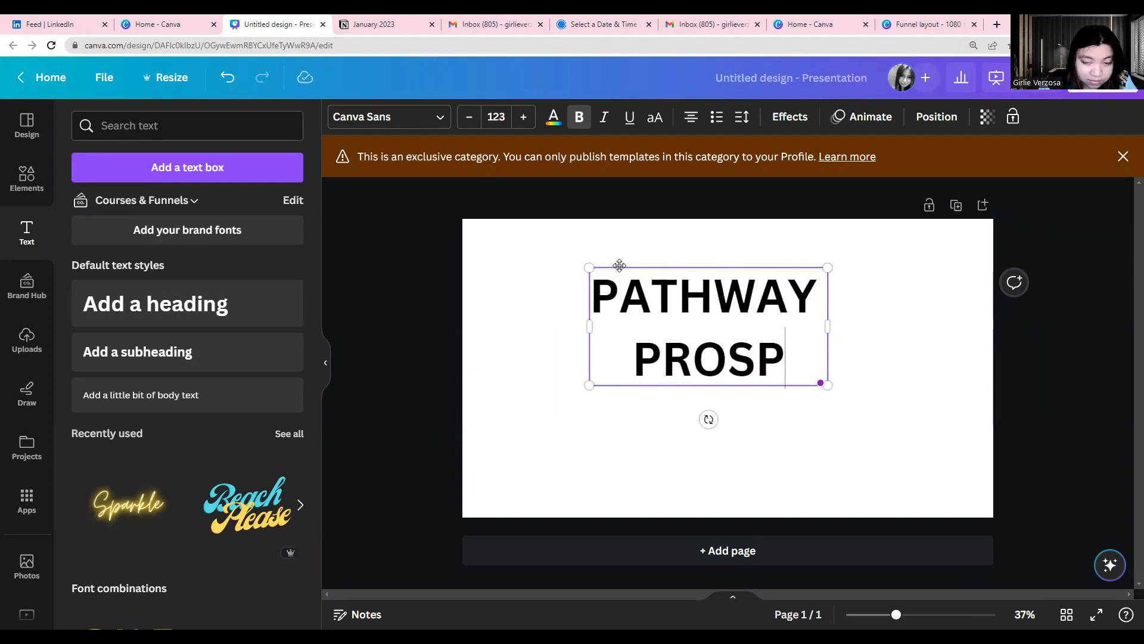
{"action": "type", "text": "ERITY"}
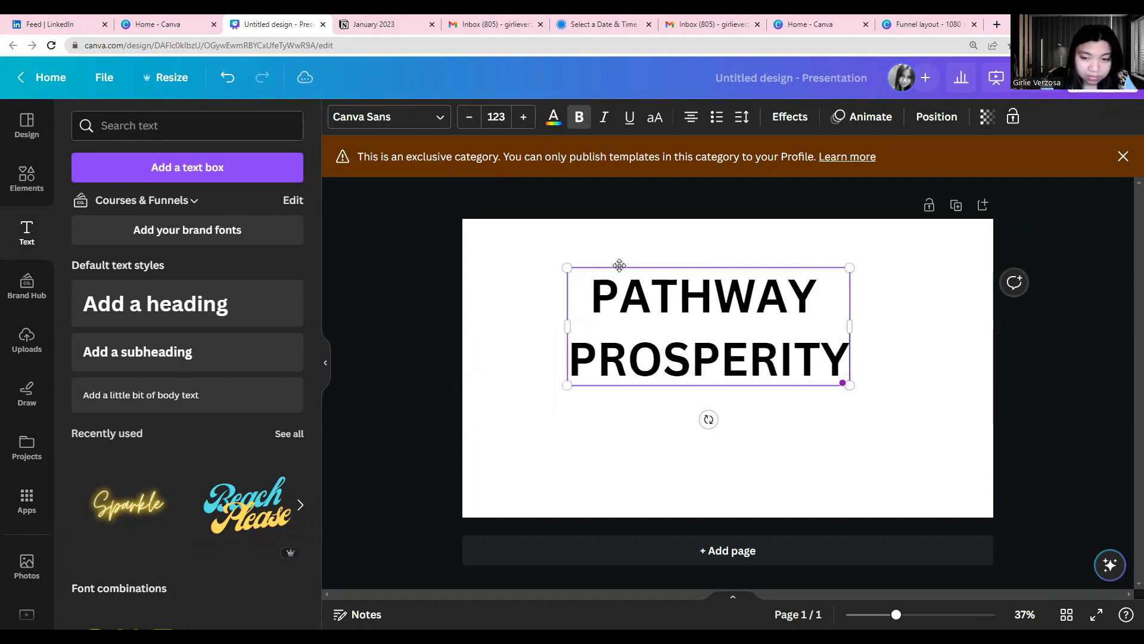
Change the font of the whole two-line heading to Bebas Neue
{"action": "double_click", "coordinate": [663, 340]}
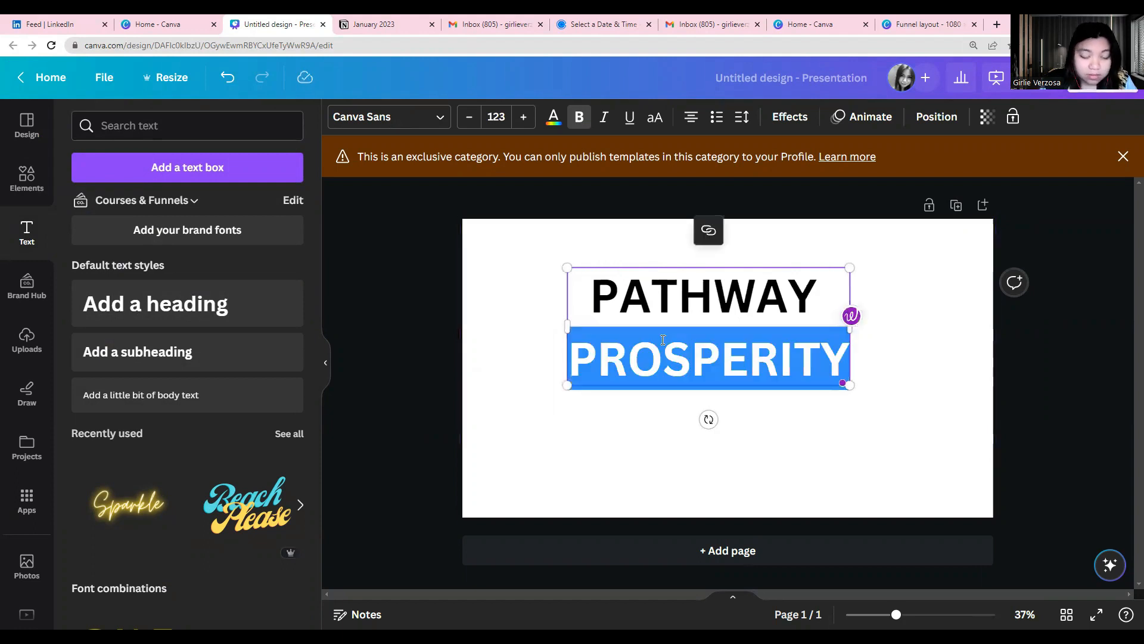
{"action": "key", "text": "ctrl+a"}
{"action": "left_click", "coordinate": [387, 116]}
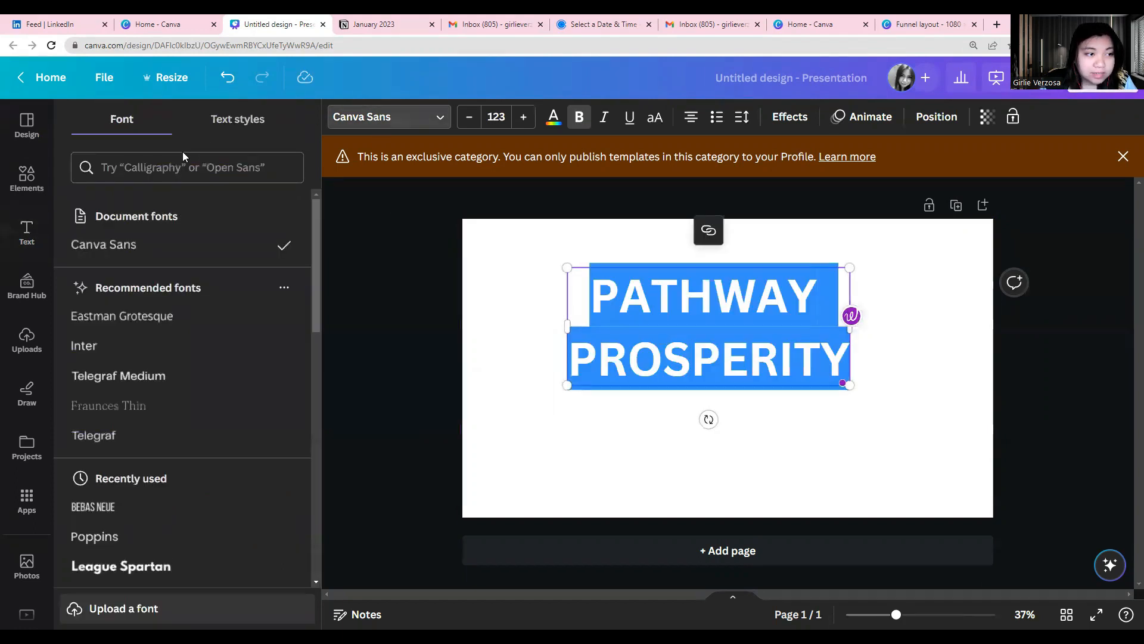
{"action": "left_click", "coordinate": [184, 169]}
{"action": "type", "text": "Bebas"}
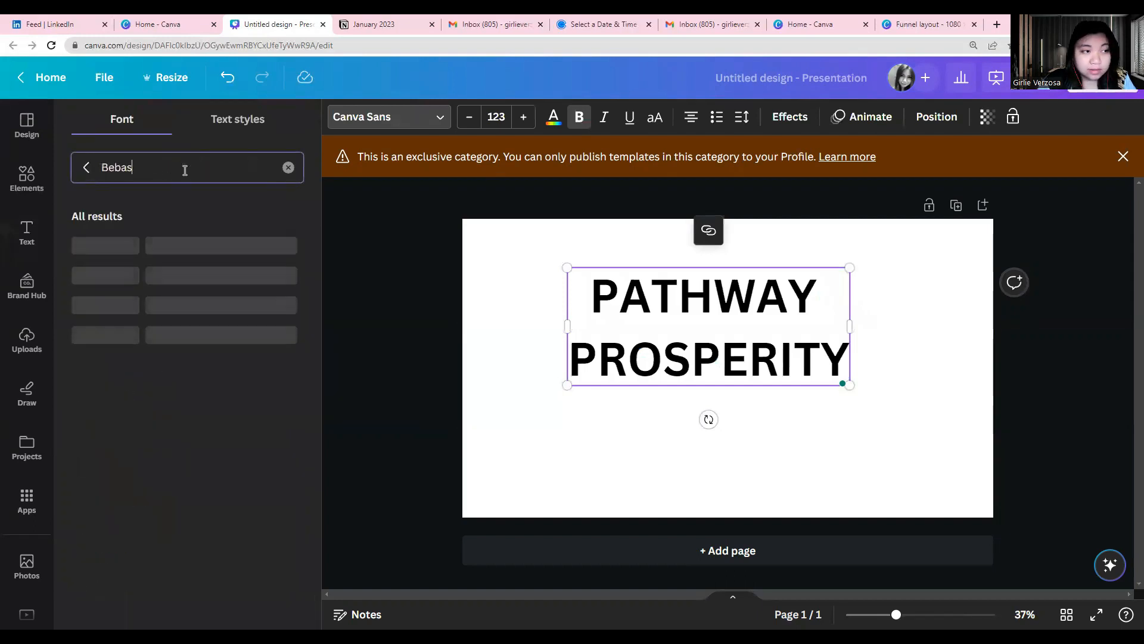
{"action": "left_click", "coordinate": [154, 251]}
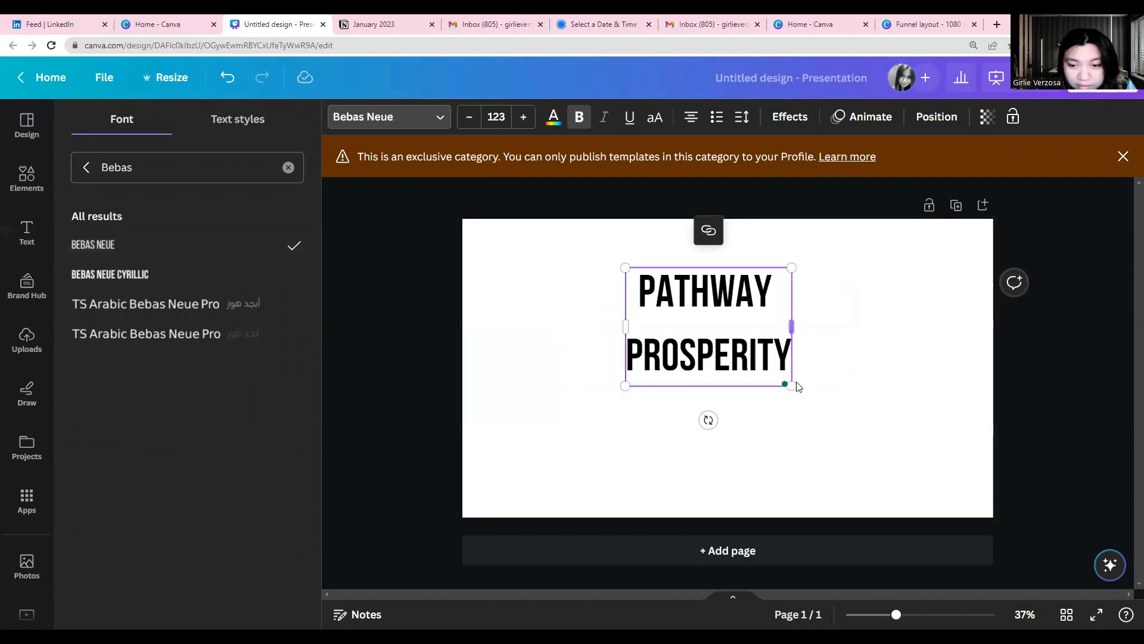
Tighten the heading's line spacing and enlarge the text to about size 340 so it fills most of the page
{"action": "left_click_drag", "start_coordinate": [792, 387], "coordinate": [919, 477]}
{"action": "left_click_drag", "start_coordinate": [625, 268], "coordinate": [593, 245]}
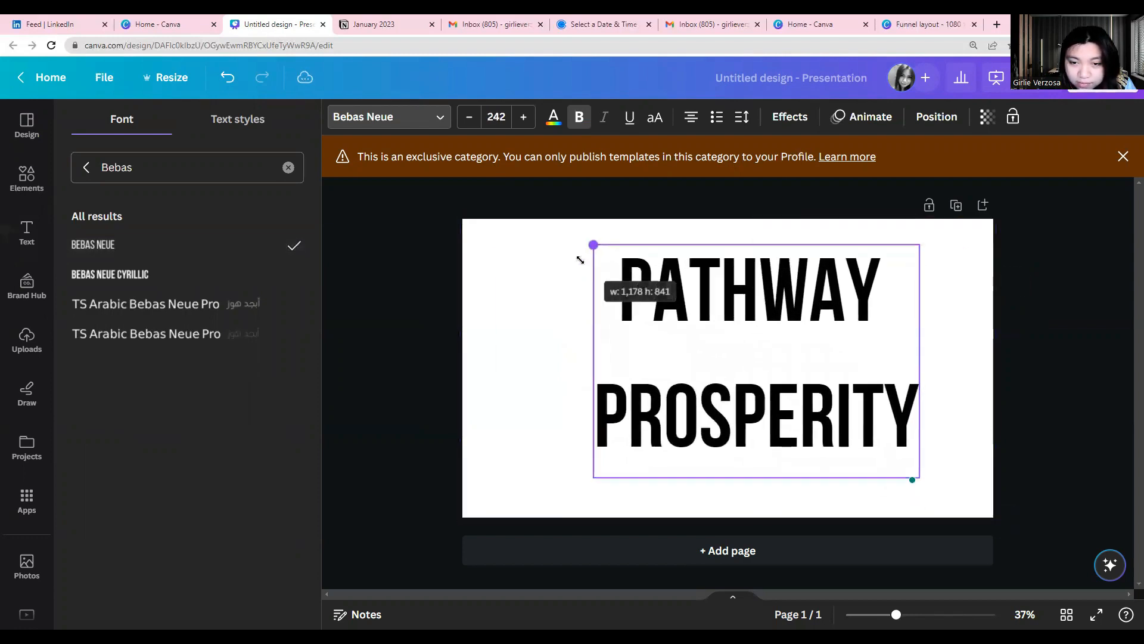
{"action": "left_click", "coordinate": [740, 118]}
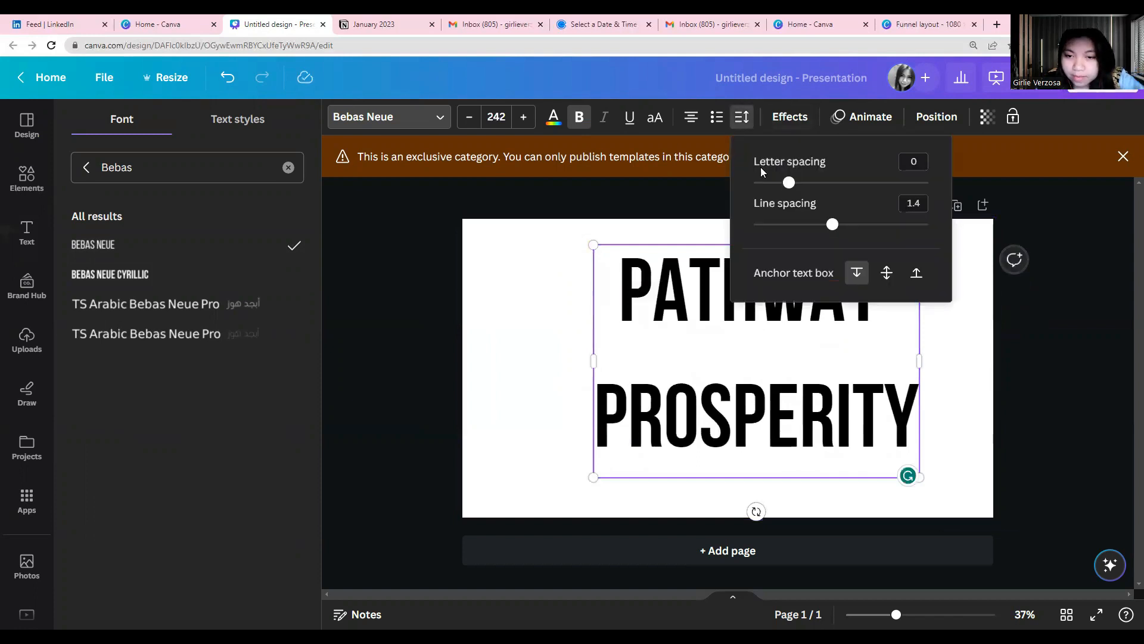
{"action": "left_click_drag", "start_coordinate": [833, 225], "coordinate": [786, 225]}
{"action": "left_click_drag", "start_coordinate": [593, 431], "coordinate": [500, 503]}
{"action": "left_click_drag", "start_coordinate": [551, 282], "coordinate": [595, 286]}
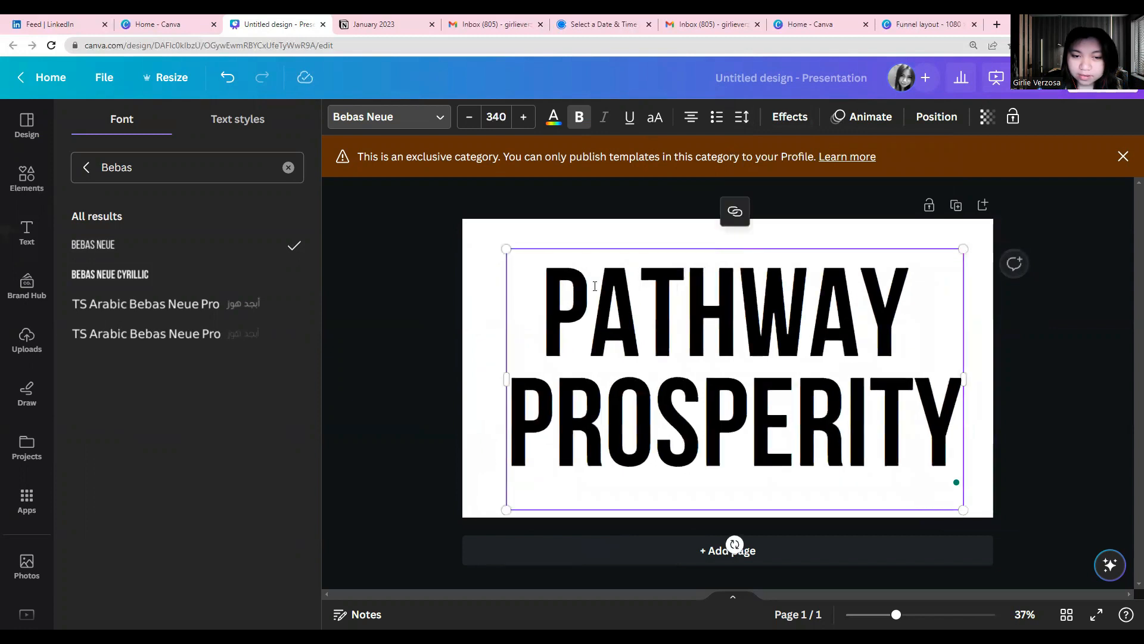
{"action": "left_click", "coordinate": [468, 361]}
Download the PATHWAY PROSPERITY design as a PNG file
{"action": "left_click", "coordinate": [1067, 77]}
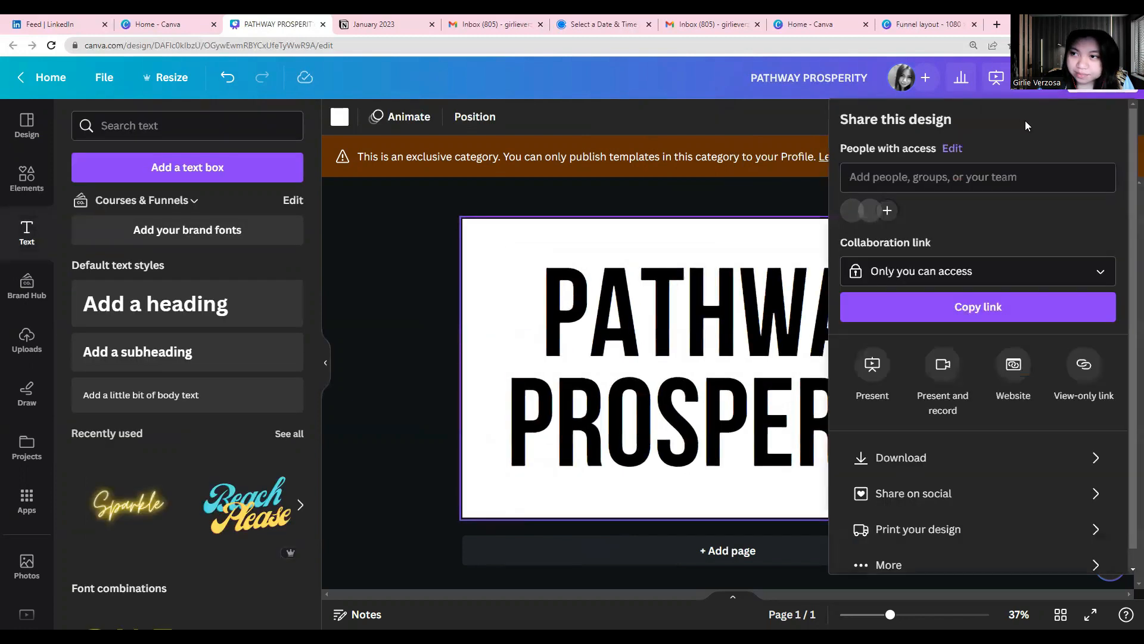
{"action": "left_click", "coordinate": [904, 460]}
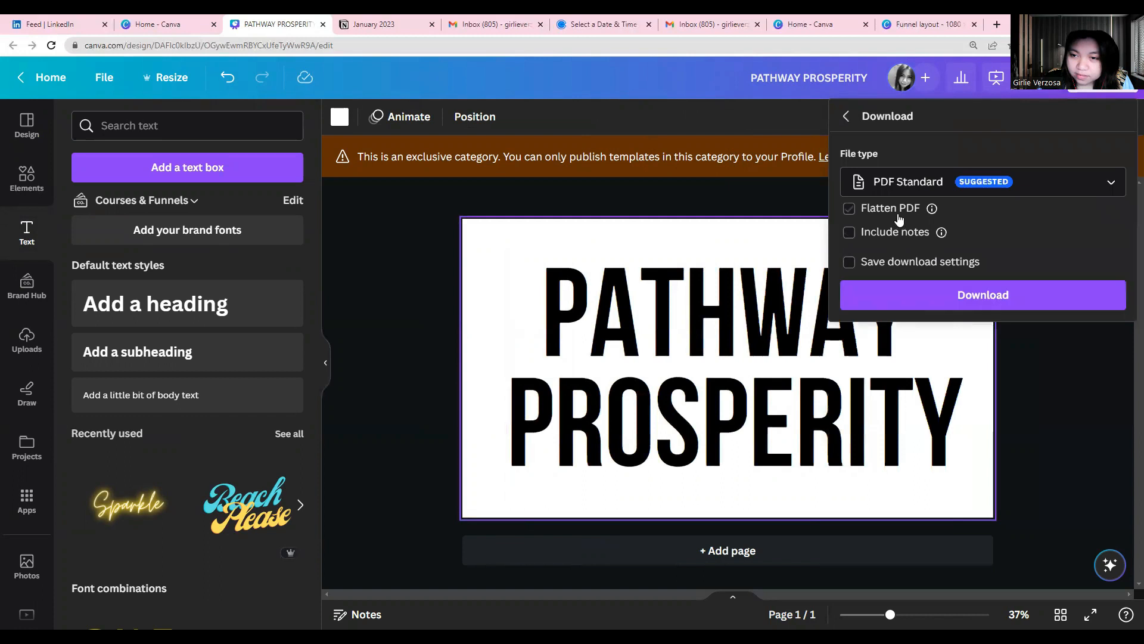
{"action": "left_click", "coordinate": [903, 192]}
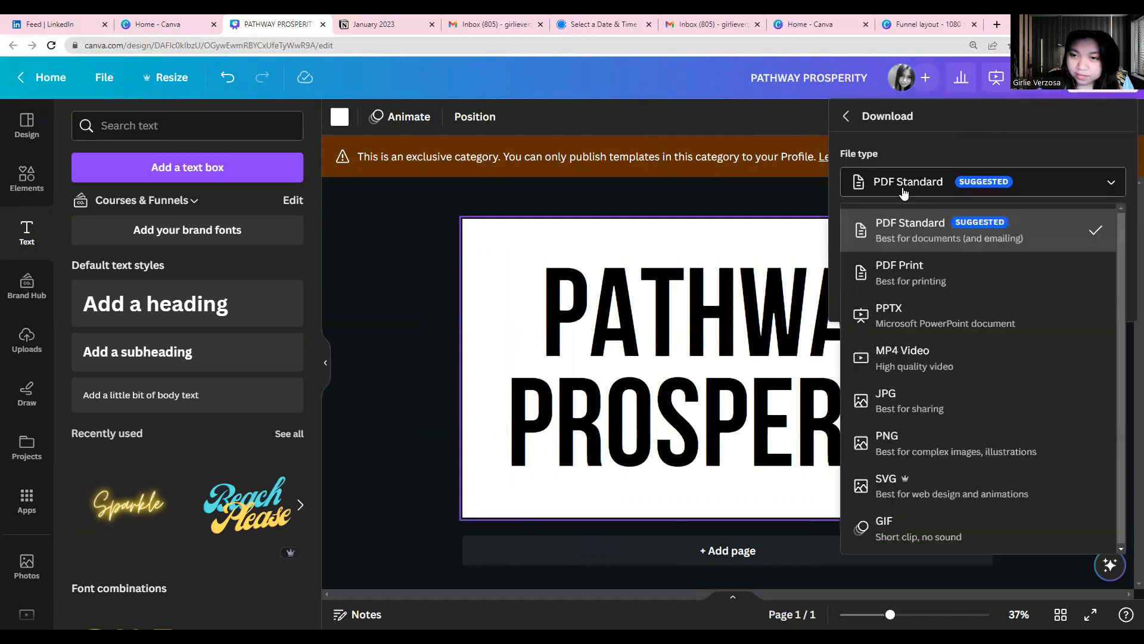
{"action": "left_click", "coordinate": [904, 437]}
{"action": "left_click", "coordinate": [1005, 358]}
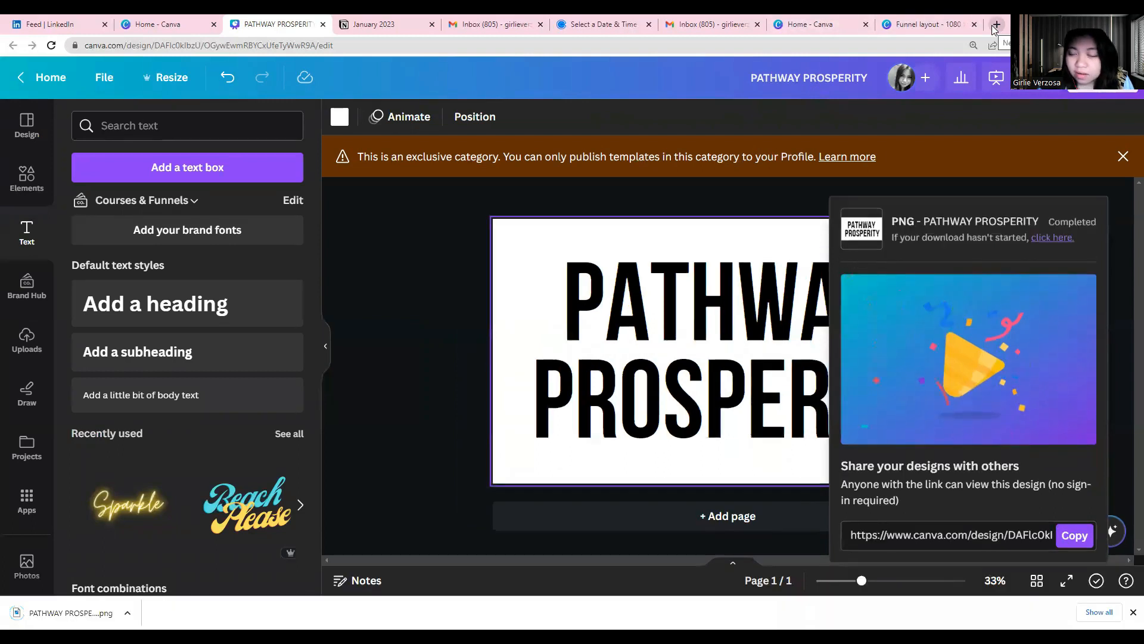
Open the LunaPic online photo editor in a new browser tab
{"action": "left_click", "coordinate": [994, 25]}
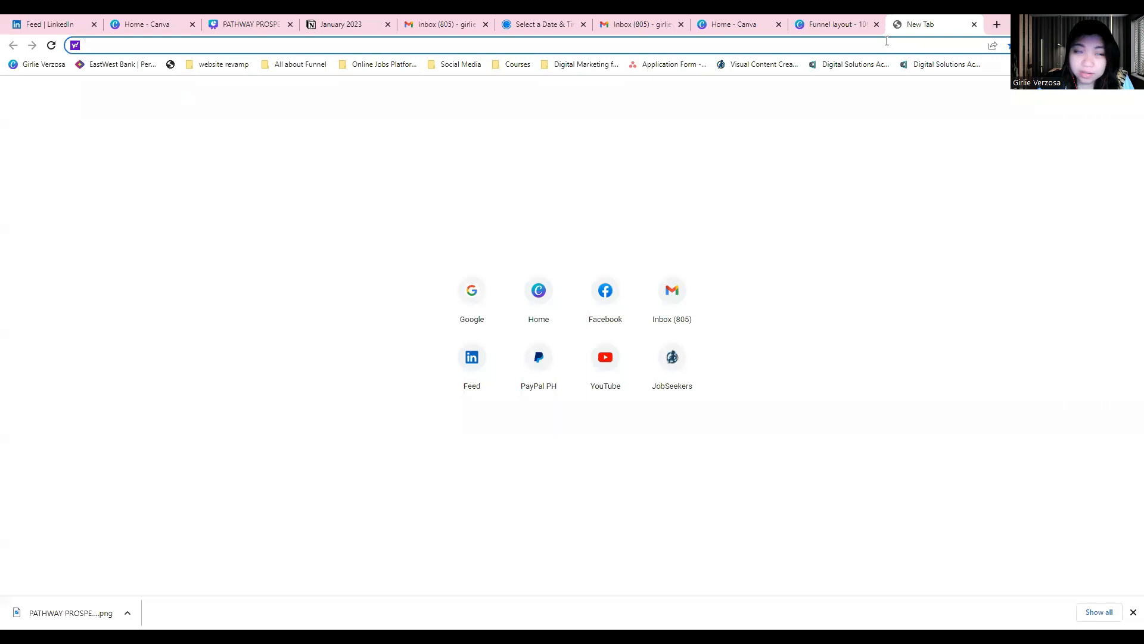
{"action": "type", "text": "luy"}
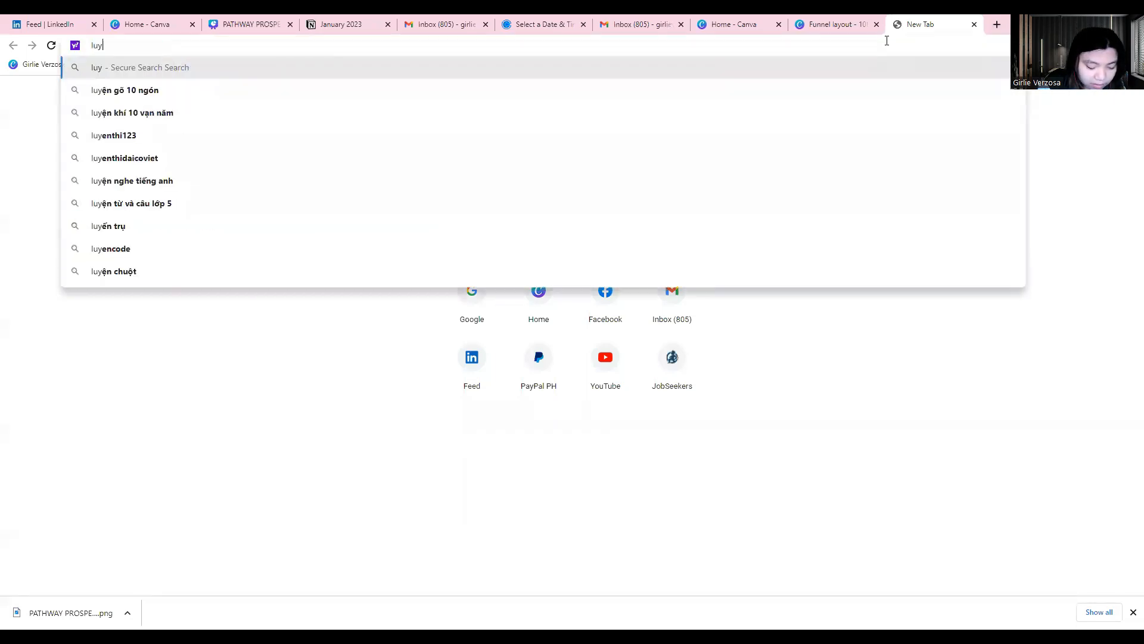
{"action": "key", "text": "BackSpace"}
{"action": "type", "text": "n"}
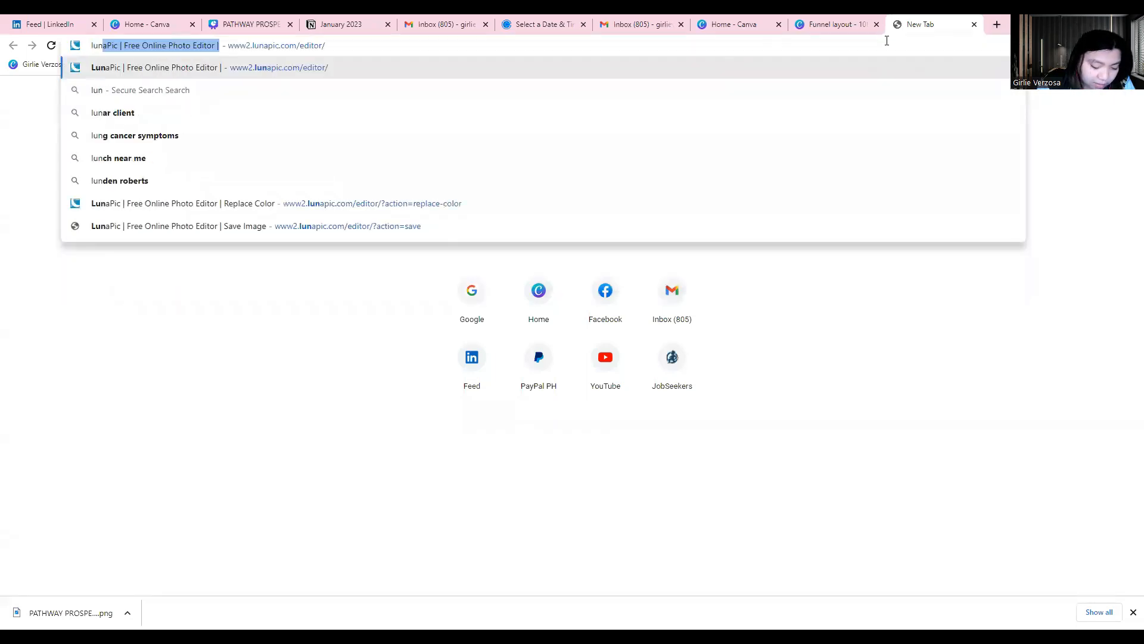
{"action": "type", "text": "apic"}
{"action": "key", "text": "Return"}
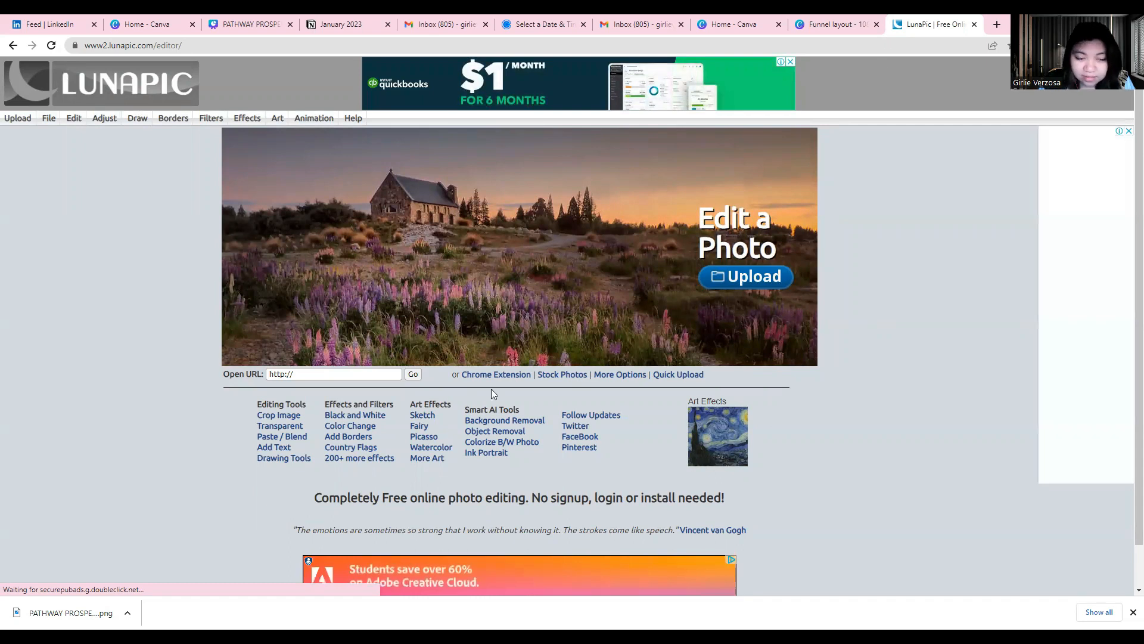
Upload the PATHWAY PROSPERITY image from the Downloads folder to LunaPic
{"action": "left_click", "coordinate": [727, 282]}
{"action": "left_click", "coordinate": [132, 135]}
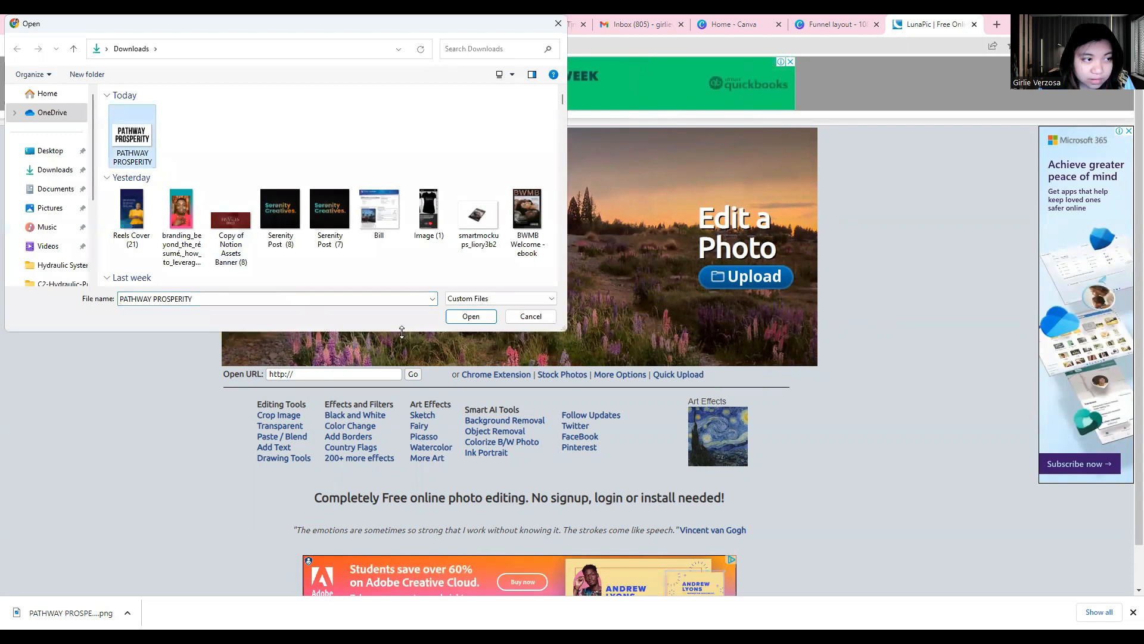
{"action": "left_click", "coordinate": [458, 321]}
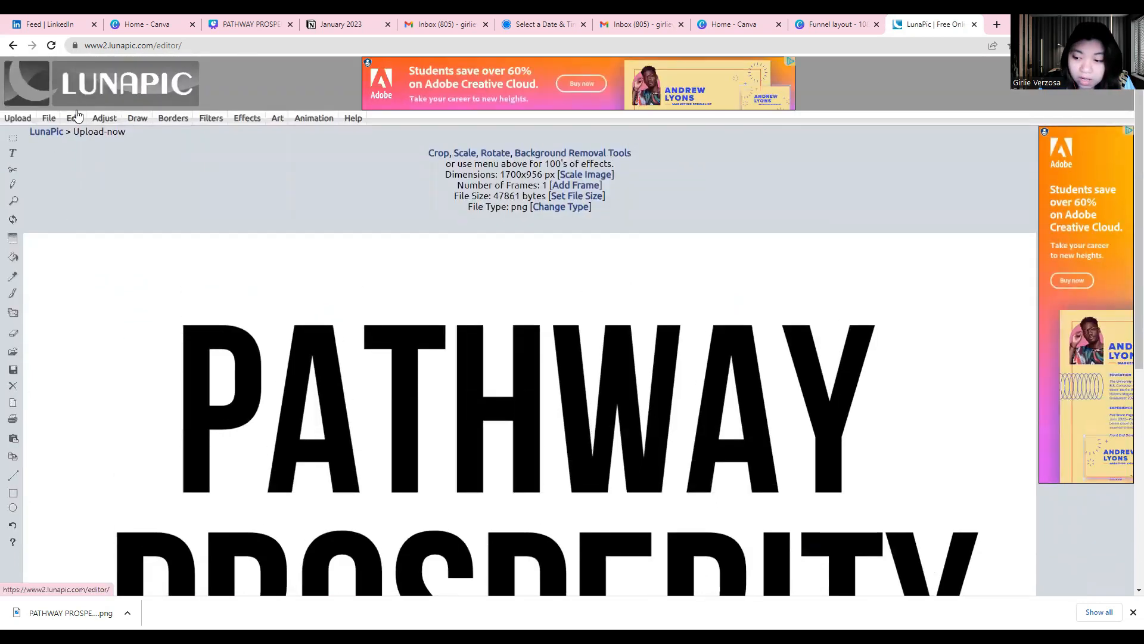
Make the black of the letters transparent throughout the image, using the Transparent Color mode
{"action": "left_click", "coordinate": [75, 120]}
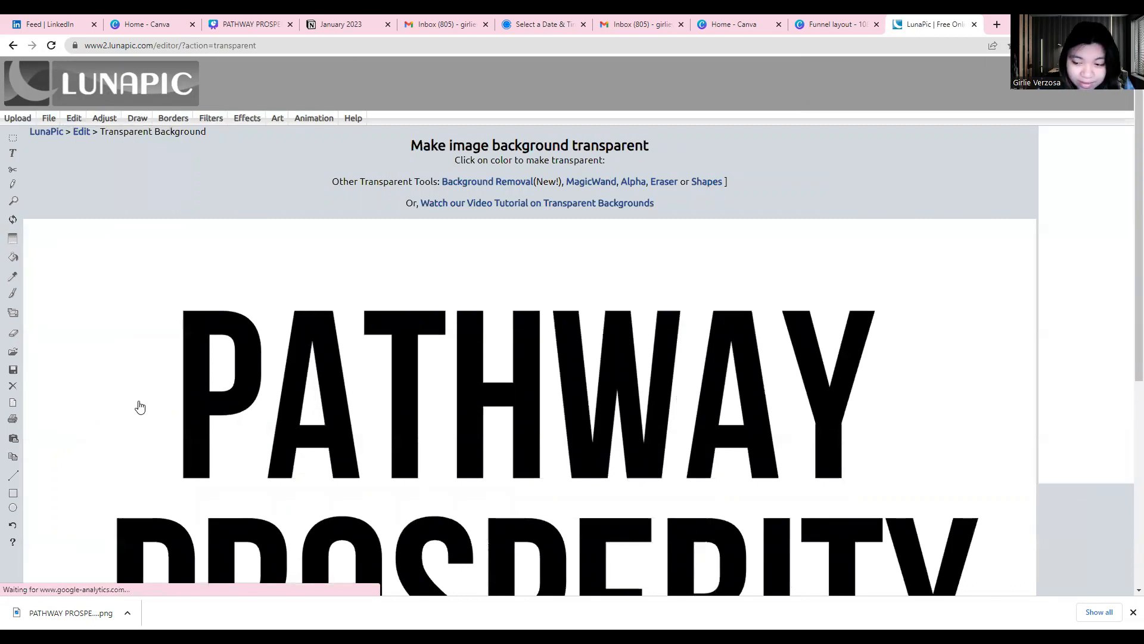
{"action": "left_click", "coordinate": [193, 418]}
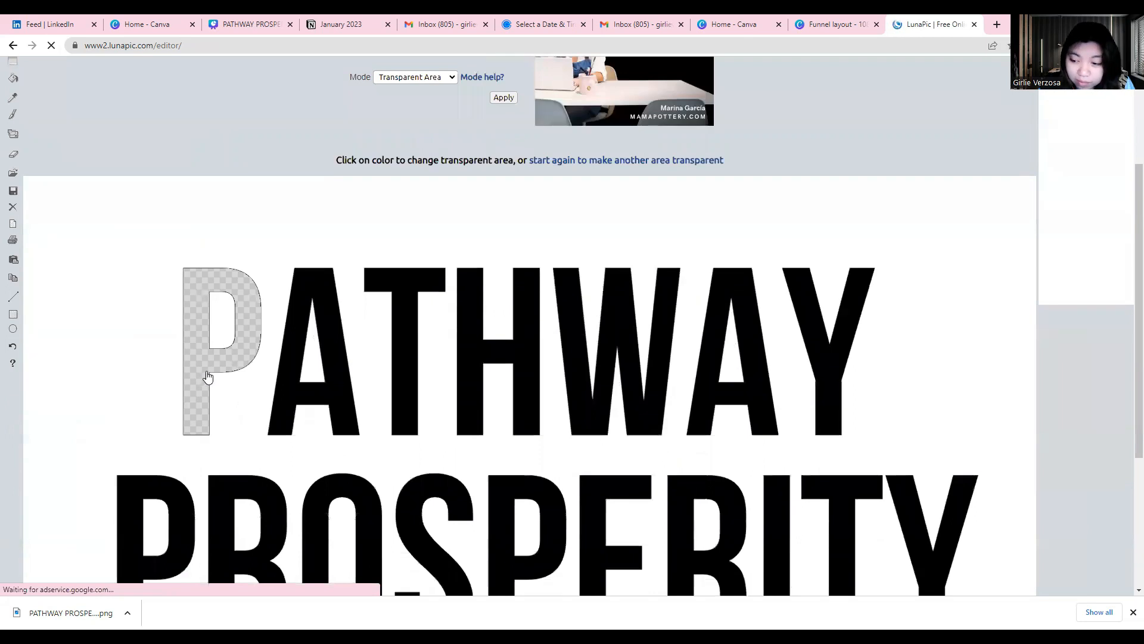
{"action": "scroll", "coordinate": [149, 320], "scroll_direction": "up", "scroll_amount": 1}
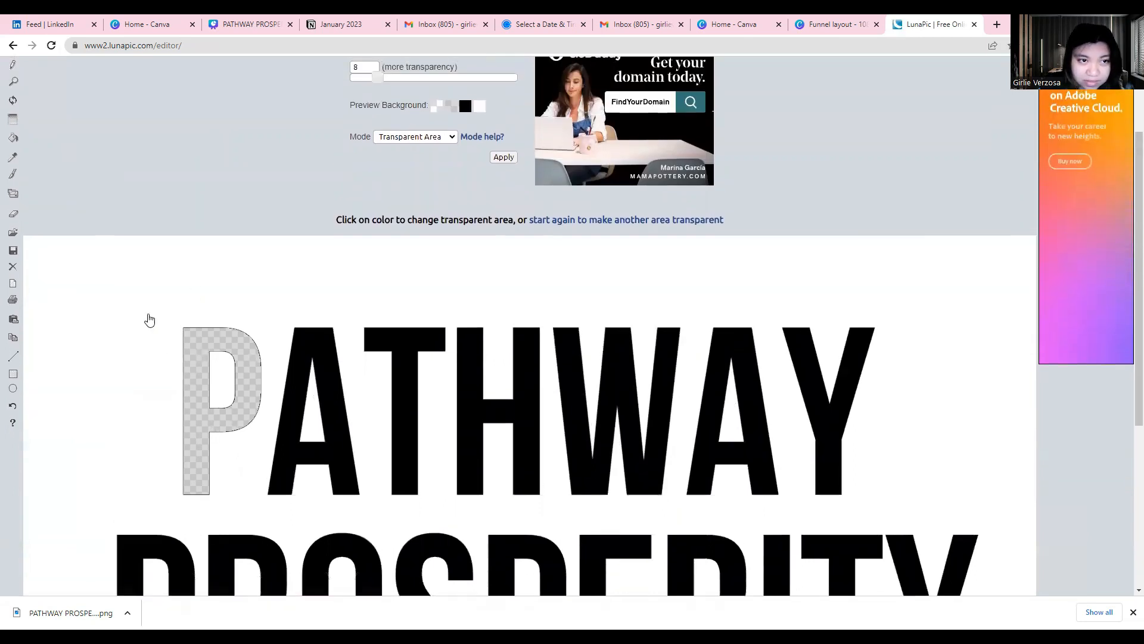
{"action": "left_click", "coordinate": [419, 138]}
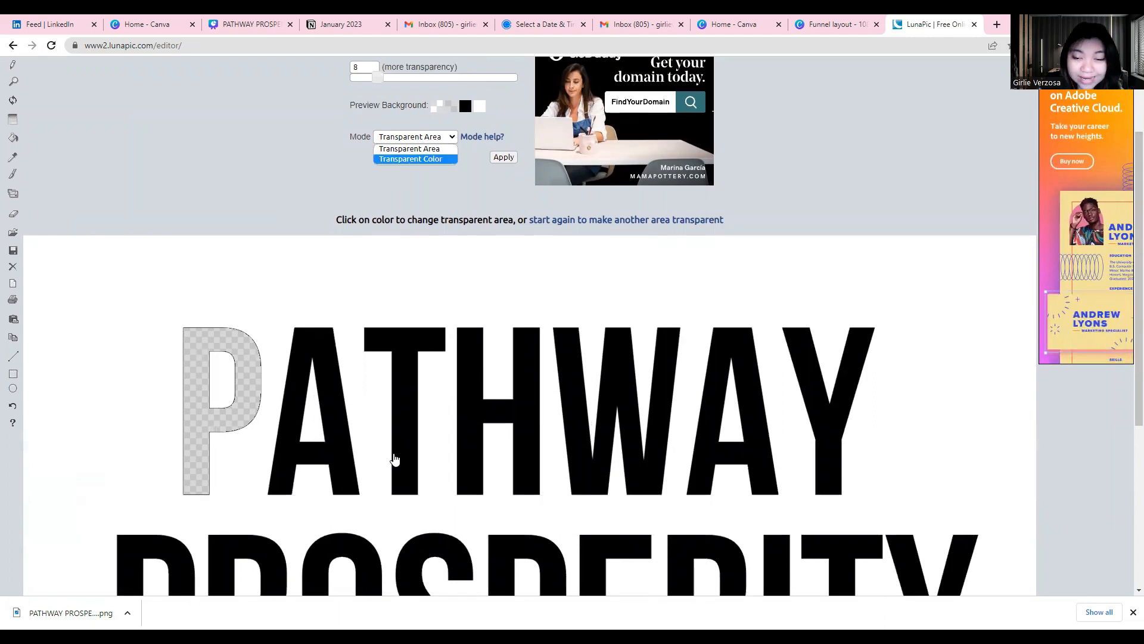
{"action": "left_click", "coordinate": [399, 159]}
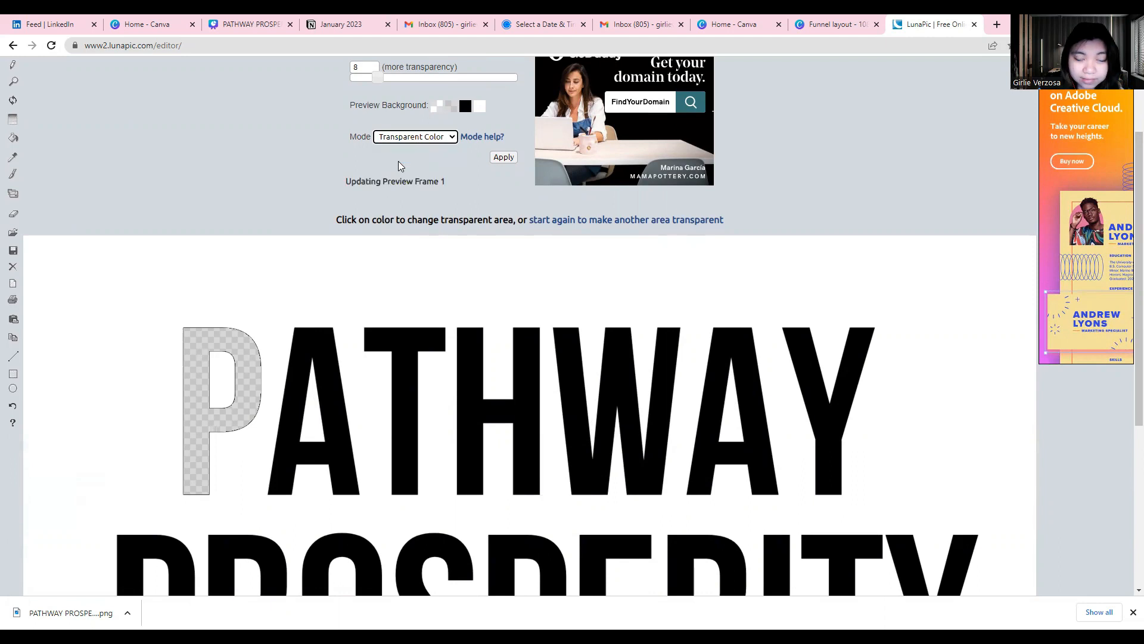
{"action": "scroll", "coordinate": [595, 429], "scroll_direction": "down", "scroll_amount": 2}
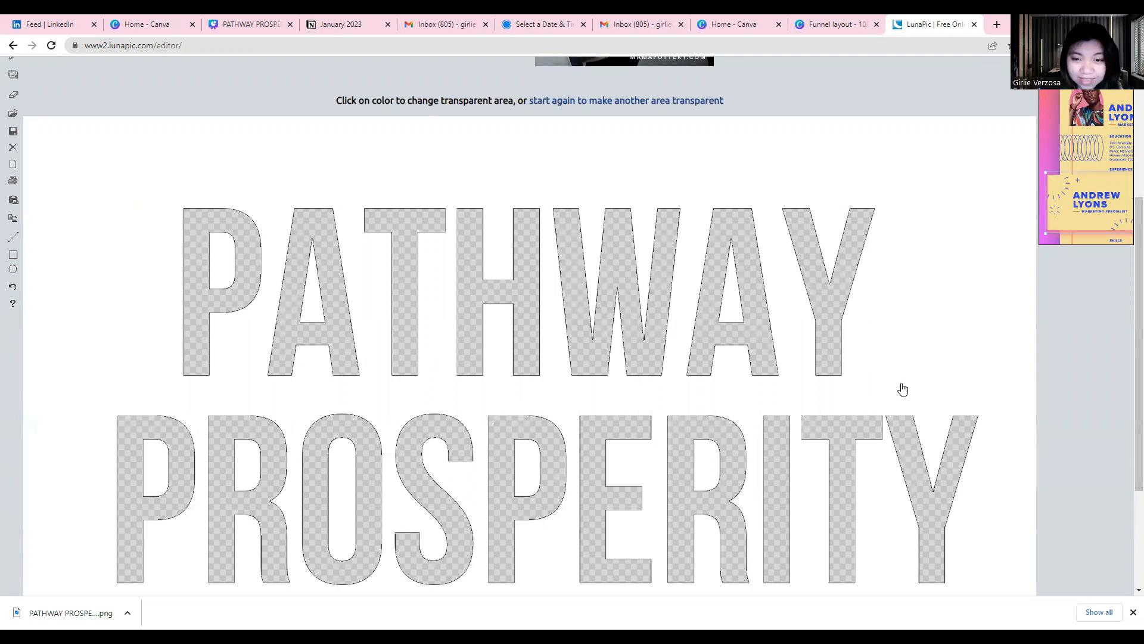
{"action": "scroll", "coordinate": [380, 420], "scroll_direction": "up", "scroll_amount": 3}
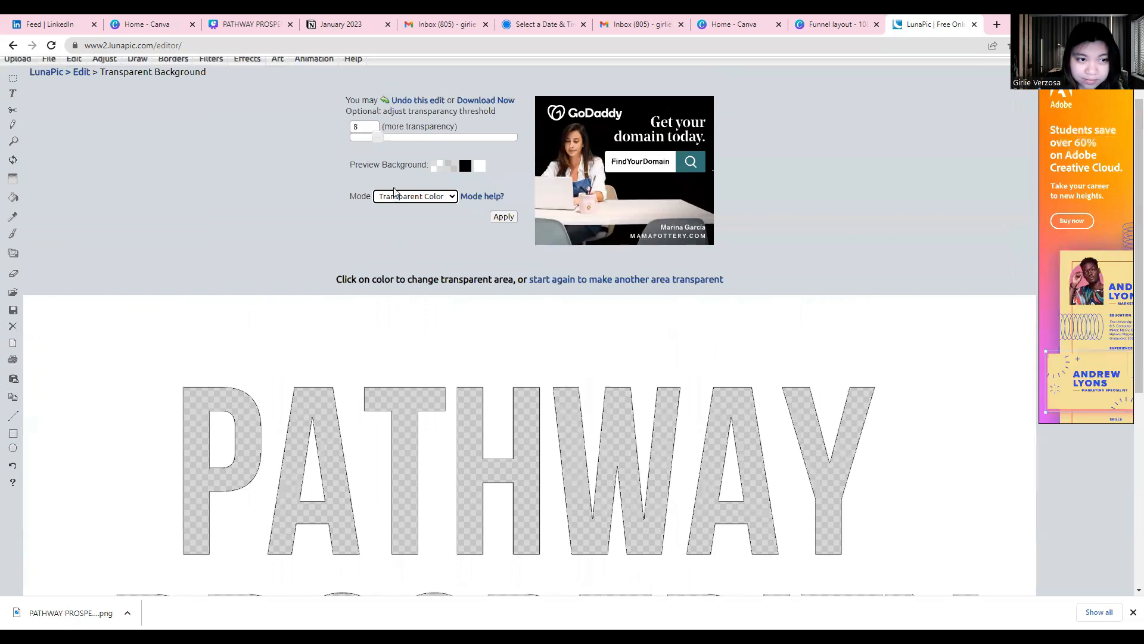
{"action": "scroll", "coordinate": [369, 378], "scroll_direction": "down", "scroll_amount": 2}
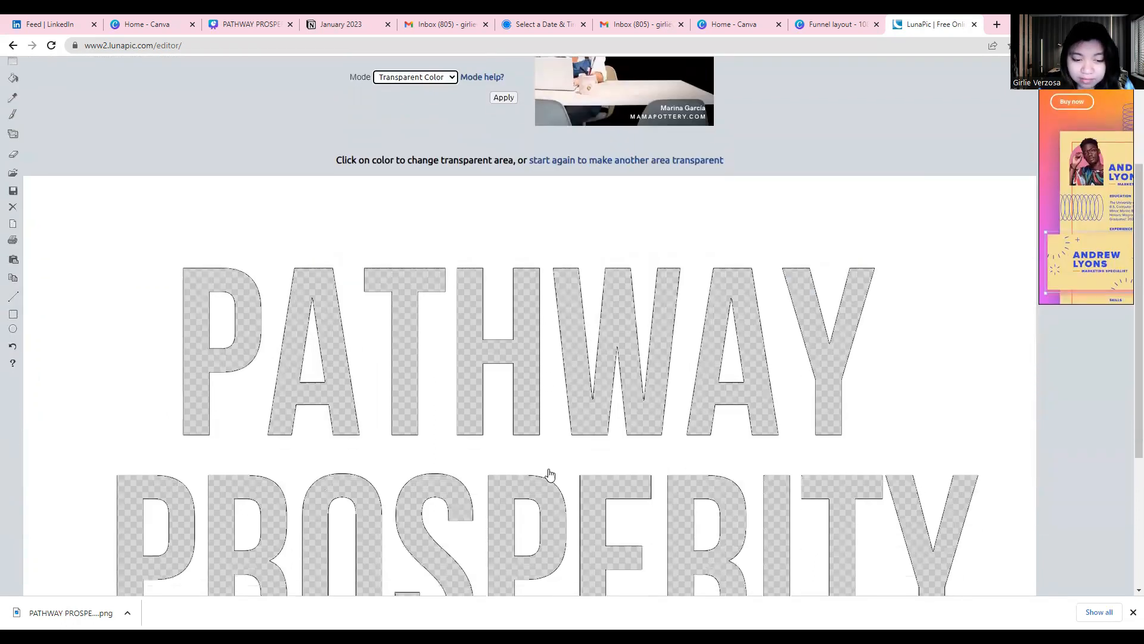
Raise the transparency threshold to 50 and apply it to the image
{"action": "scroll", "coordinate": [551, 509], "scroll_direction": "up", "scroll_amount": 3}
{"action": "left_click_drag", "start_coordinate": [429, 196], "coordinate": [499, 200]}
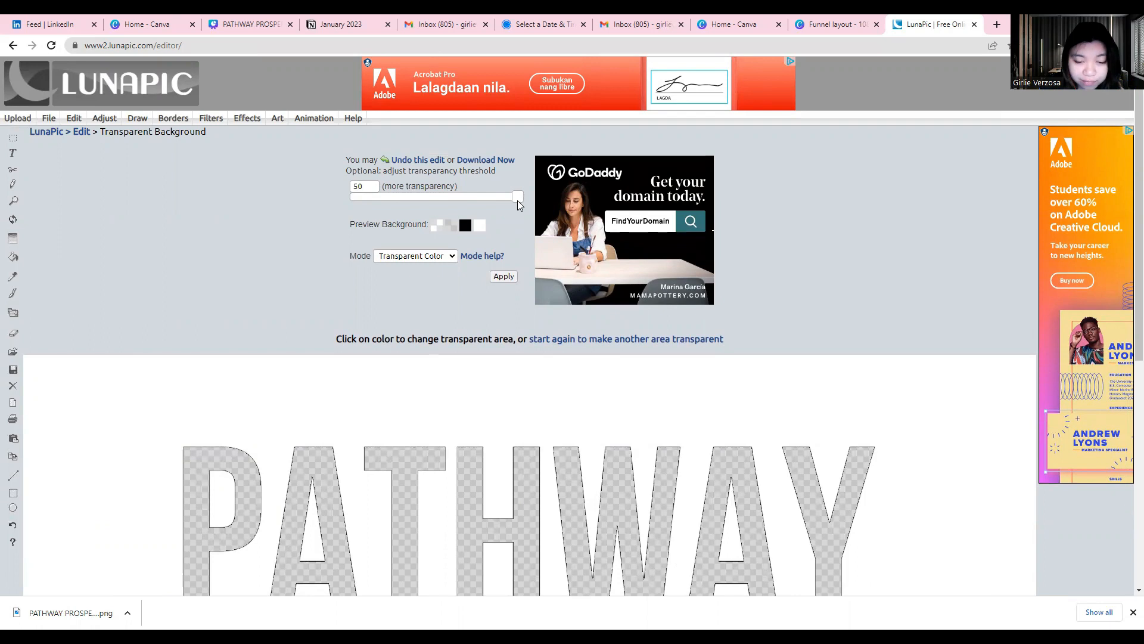
{"action": "left_click_drag", "start_coordinate": [517, 203], "coordinate": [518, 203]}
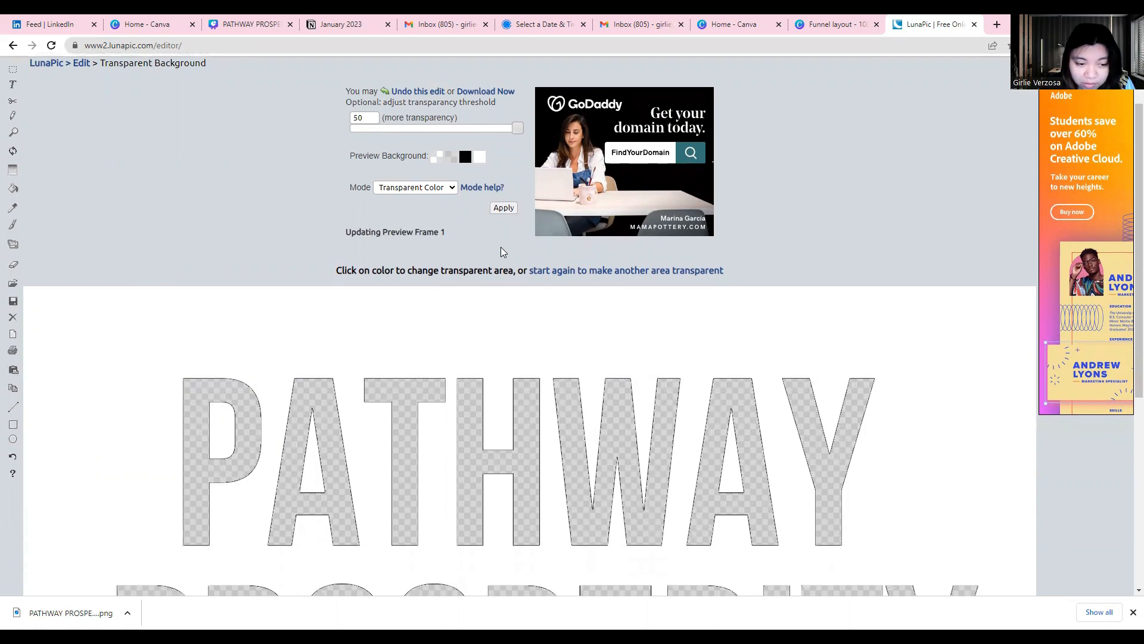
{"action": "scroll", "coordinate": [667, 461], "scroll_direction": "down", "scroll_amount": 4}
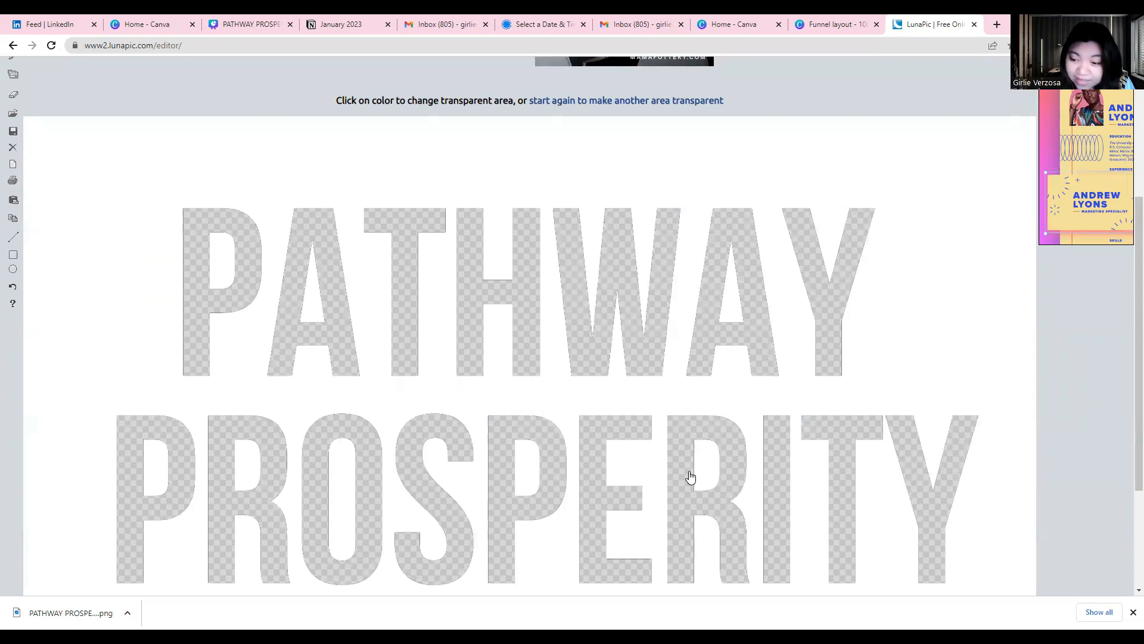
{"action": "scroll", "coordinate": [690, 477], "scroll_direction": "up", "scroll_amount": 4}
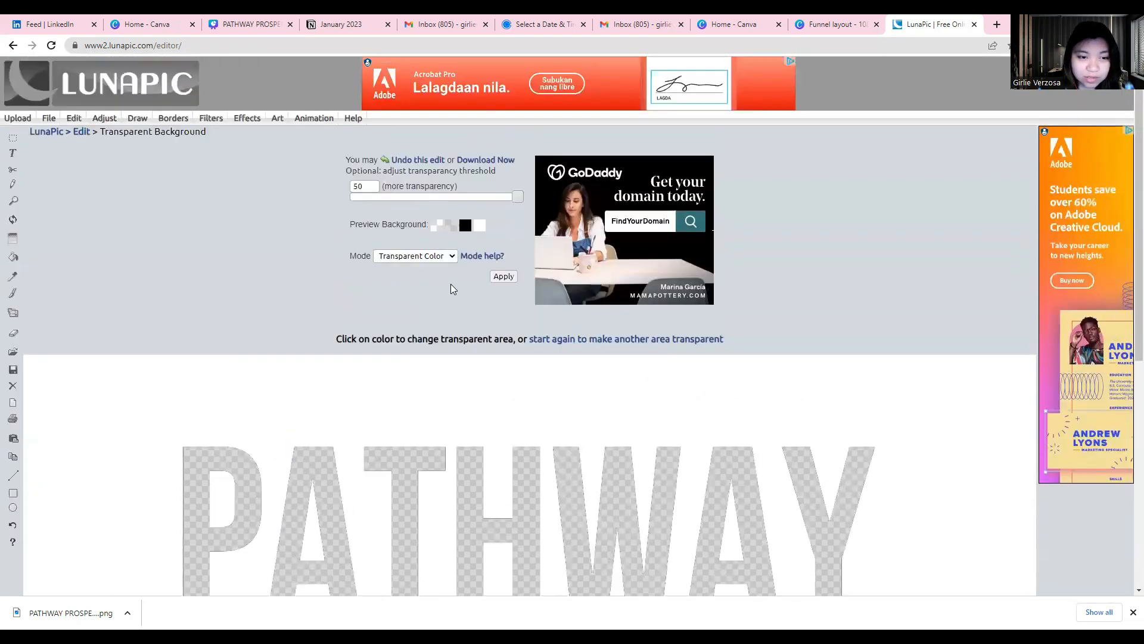
{"action": "left_click", "coordinate": [504, 277]}
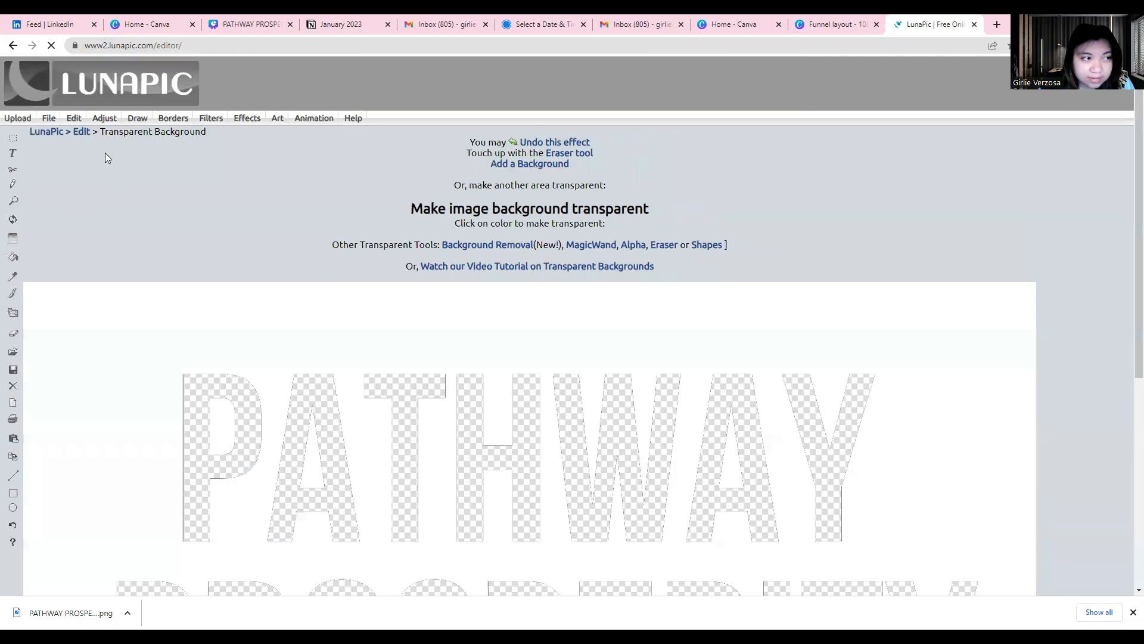
Save the image with the cut-out letters as a PNG
{"action": "mouse_move", "coordinate": [49, 121]}
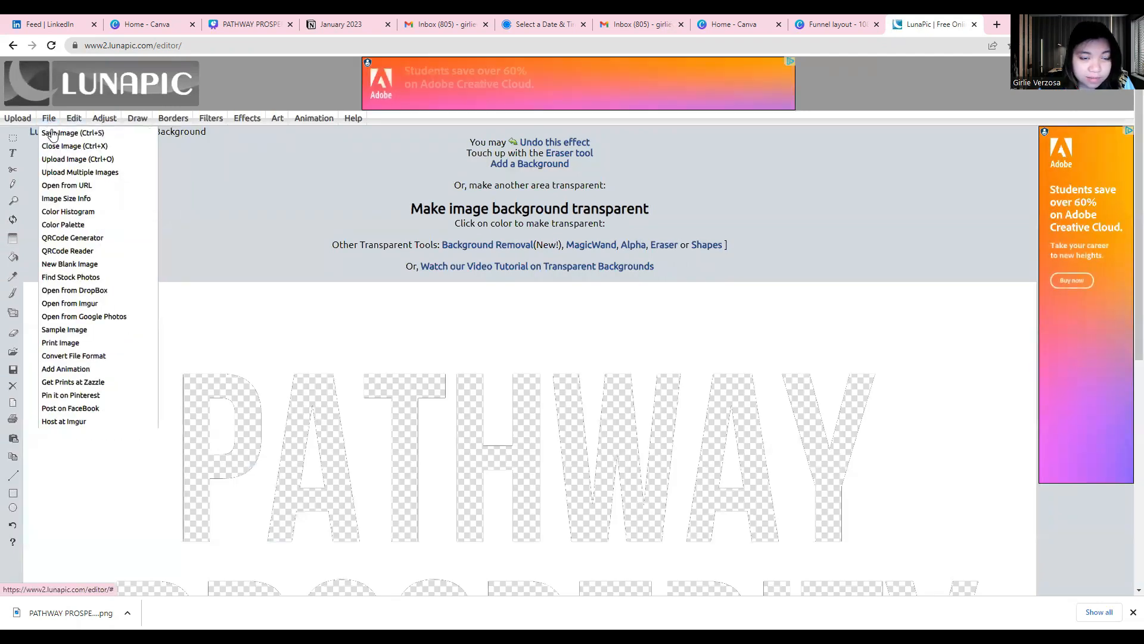
{"action": "left_click", "coordinate": [53, 133]}
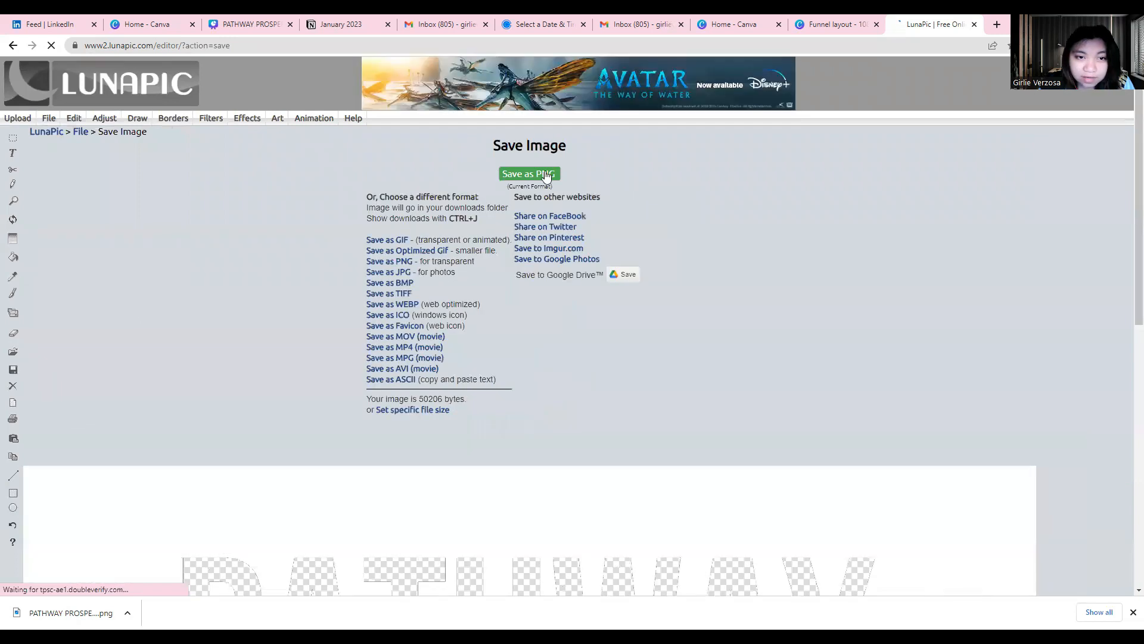
{"action": "left_click", "coordinate": [545, 174]}
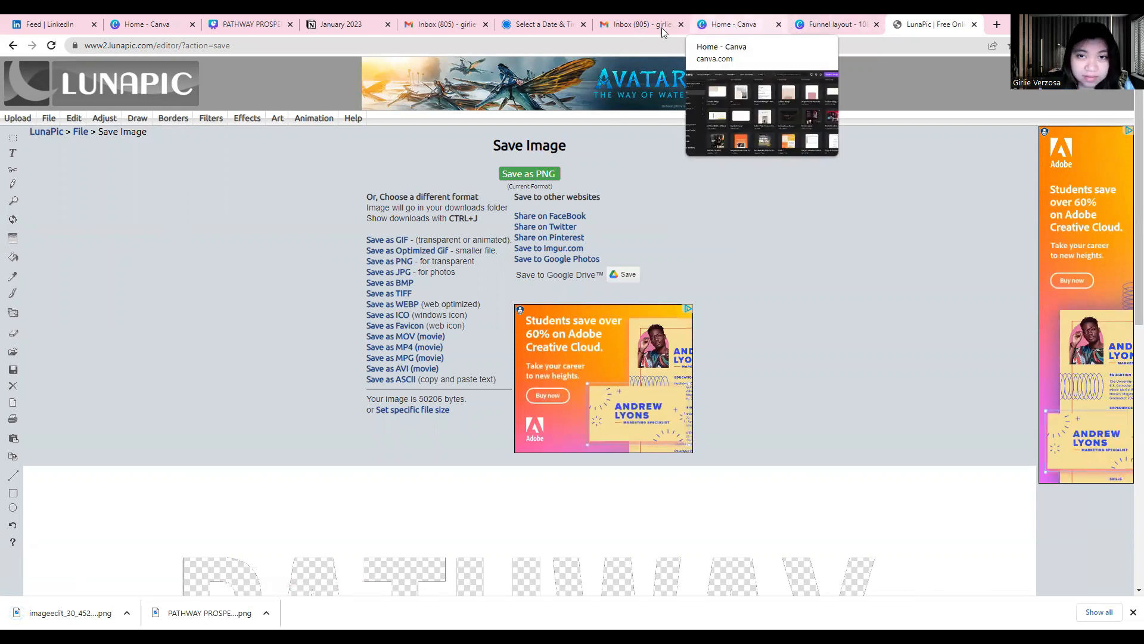
Switch back to the PATHWAY PROSPERITY design in Canva and dismiss the completed download notice
{"action": "left_click", "coordinate": [723, 26]}
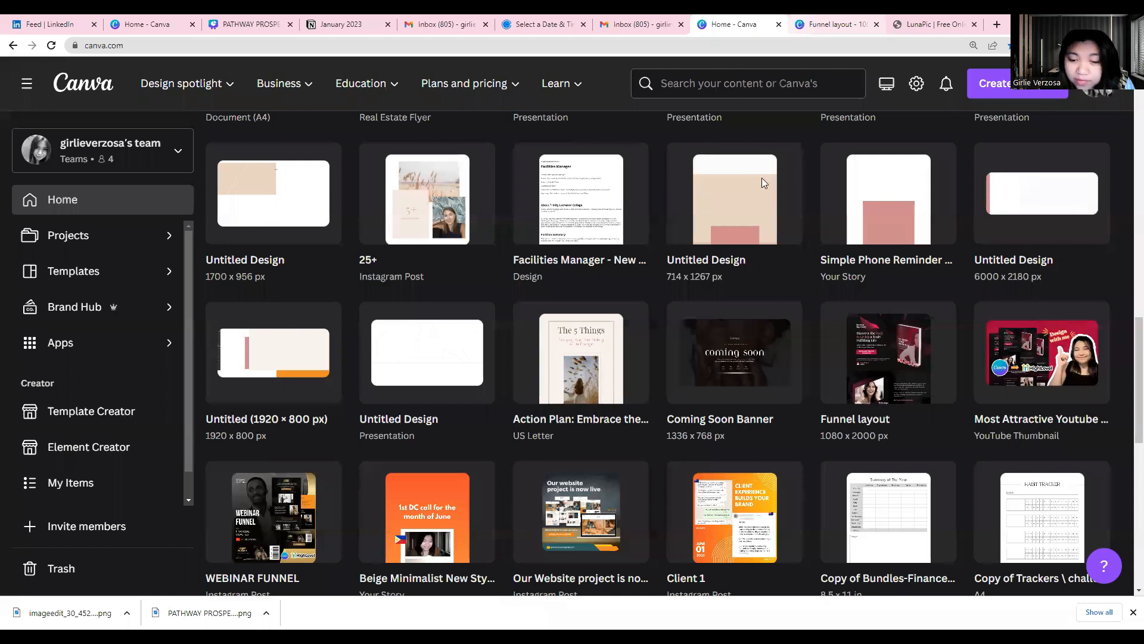
{"action": "key", "text": "ctrl+Tab"}
{"action": "key", "text": "ctrl+Tab"}
{"action": "left_click", "coordinate": [150, 26]}
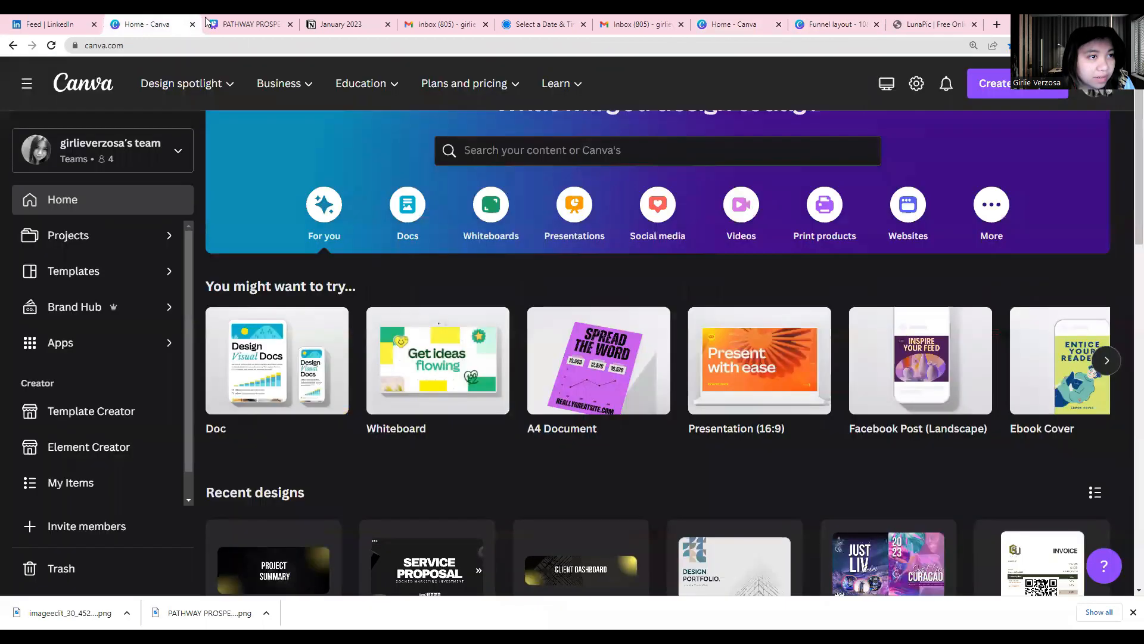
{"action": "key", "text": "ctrl+Tab"}
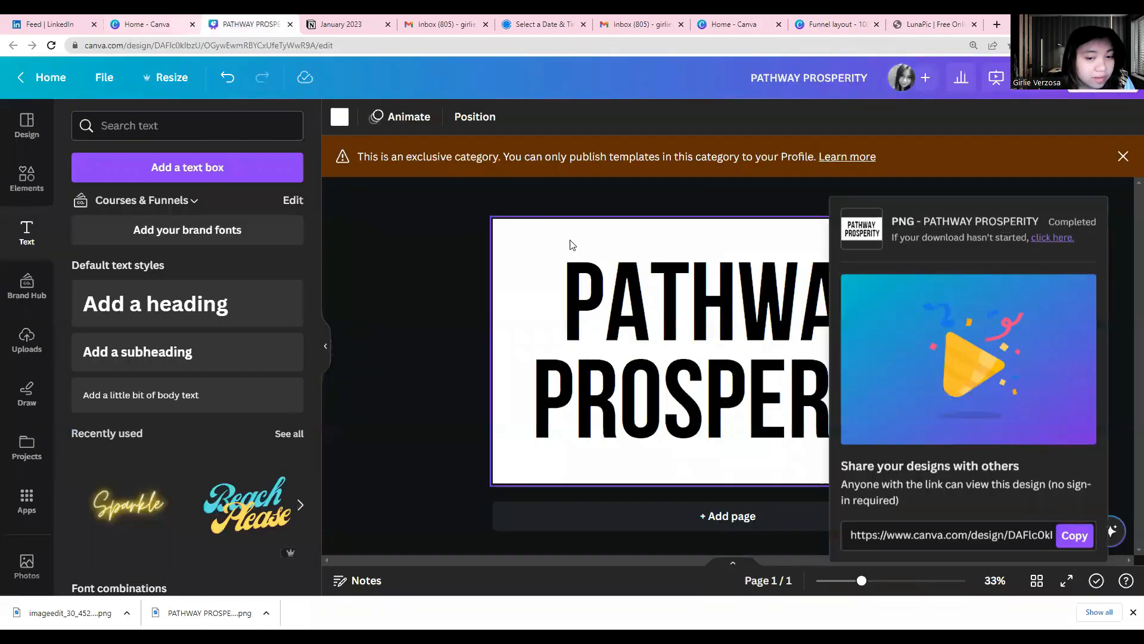
{"action": "left_click", "coordinate": [859, 235]}
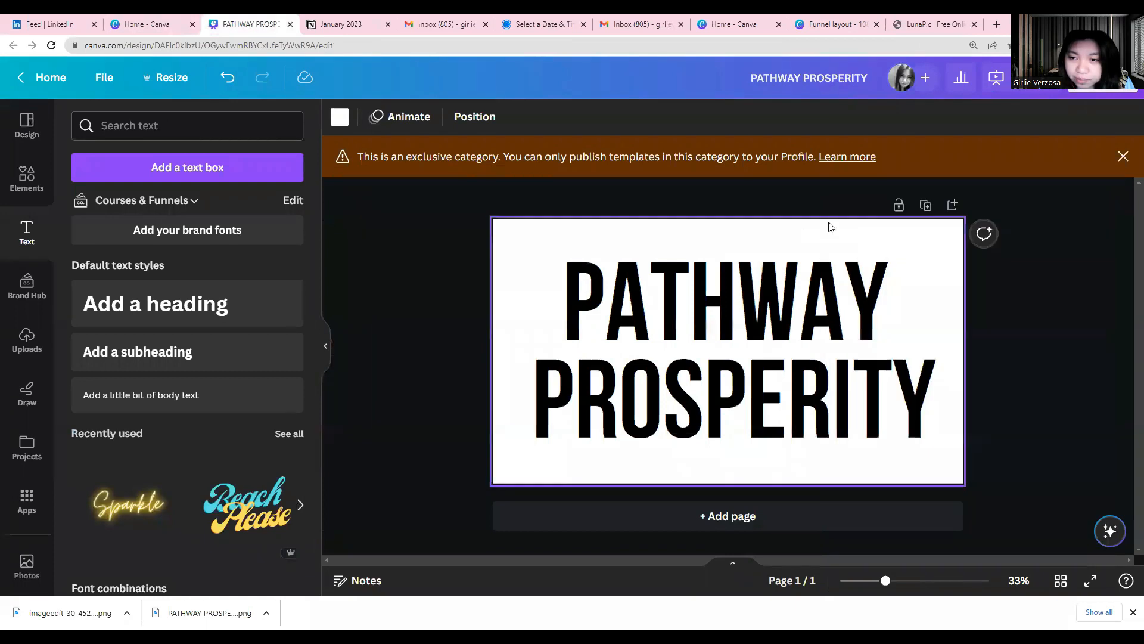
Duplicate the page and delete the PATHWAY PROSPERITY heading from page 1
{"action": "left_click", "coordinate": [926, 213]}
{"action": "scroll", "coordinate": [829, 310], "scroll_direction": "up", "scroll_amount": 3}
{"action": "left_click", "coordinate": [811, 314]}
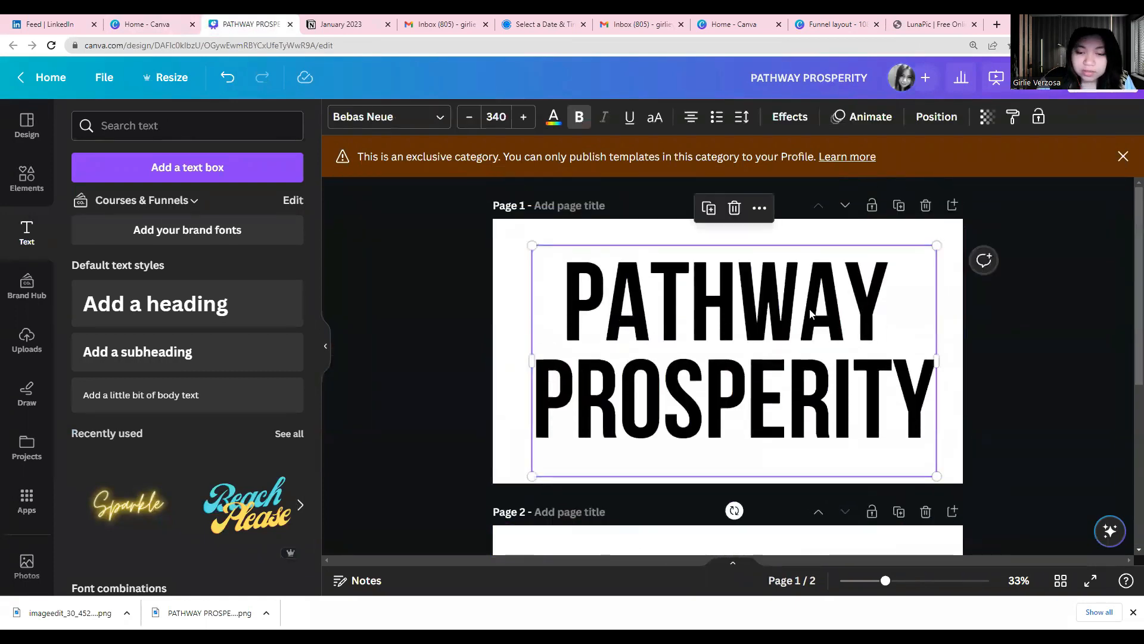
{"action": "key", "text": "Delete"}
{"action": "left_click", "coordinate": [27, 339]}
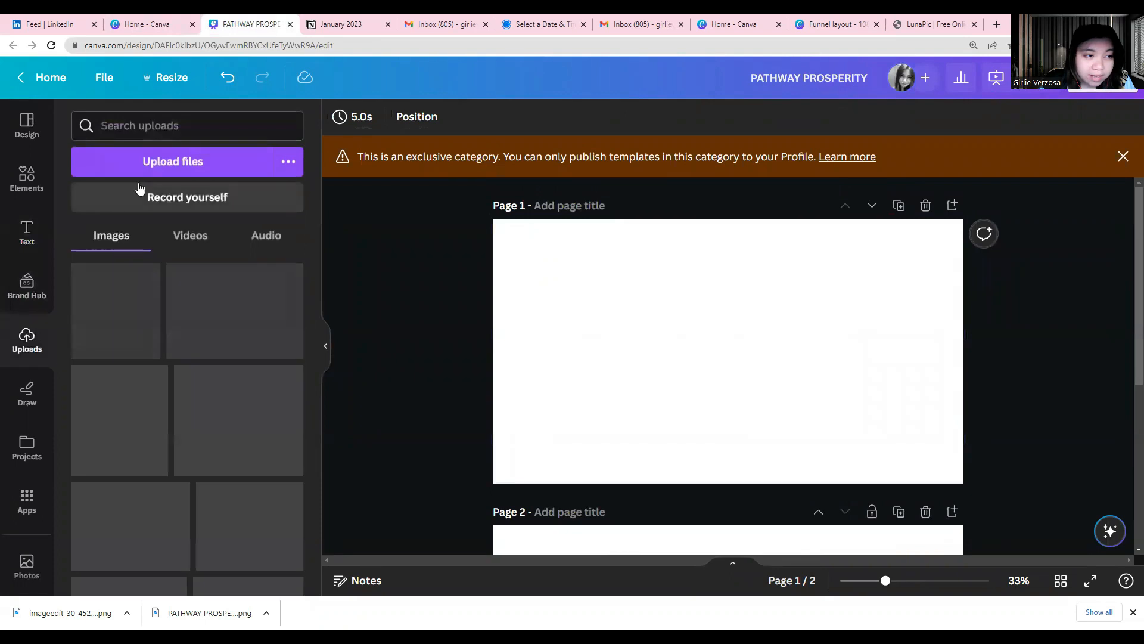
{"action": "left_click", "coordinate": [143, 173]}
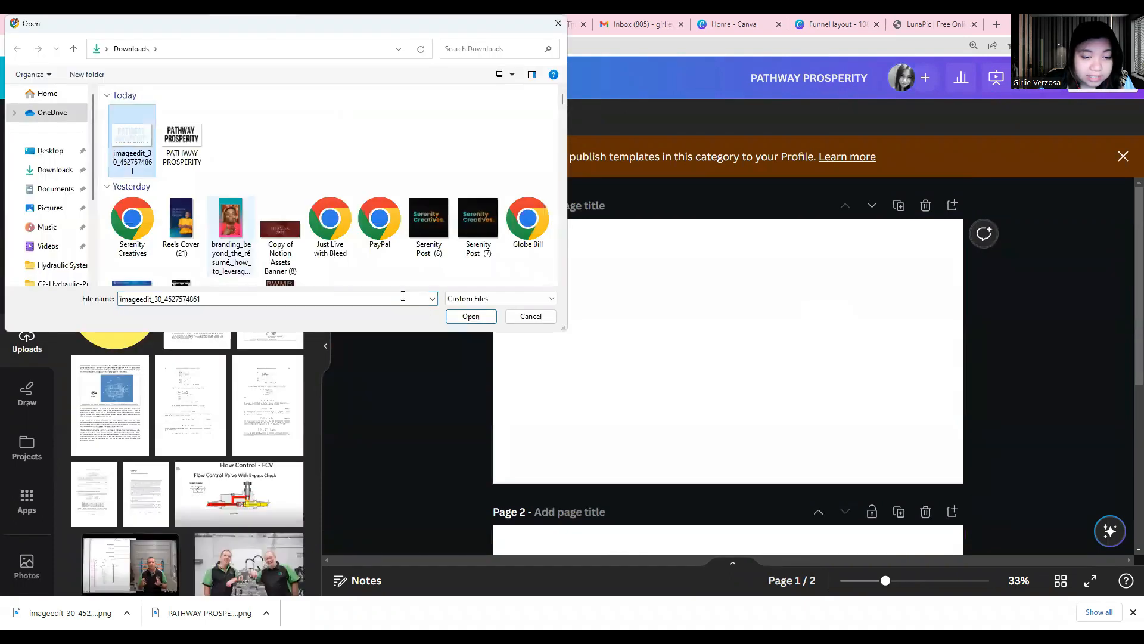
{"action": "left_click", "coordinate": [455, 315]}
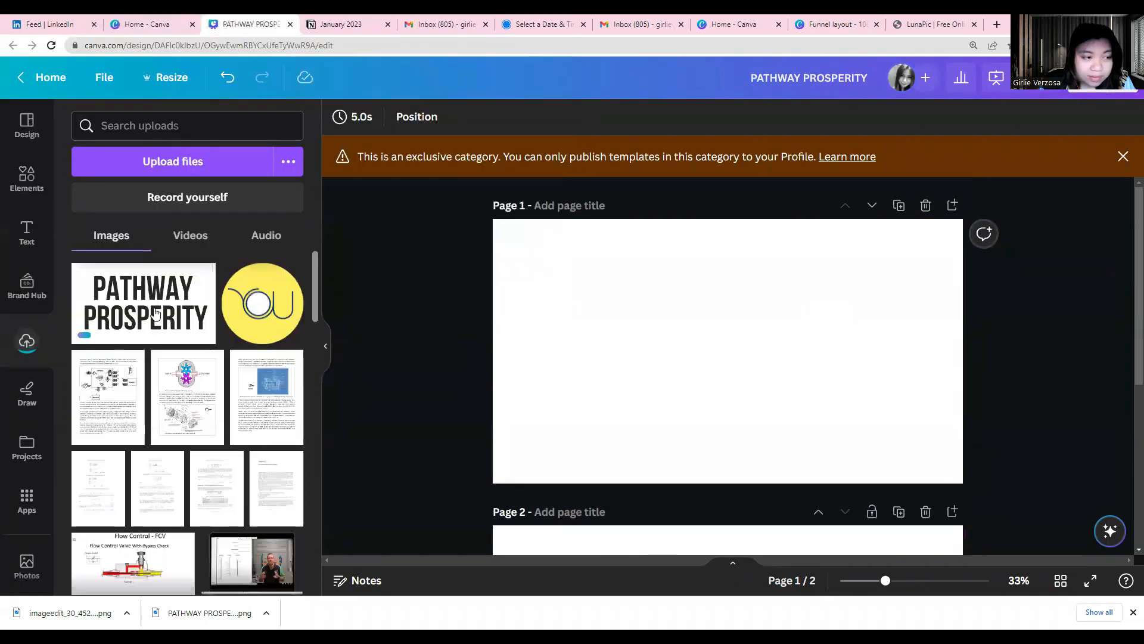
{"action": "left_click", "coordinate": [155, 313]}
Search the elements for gold and add the first gold texture photo to page 1
{"action": "left_click", "coordinate": [27, 177]}
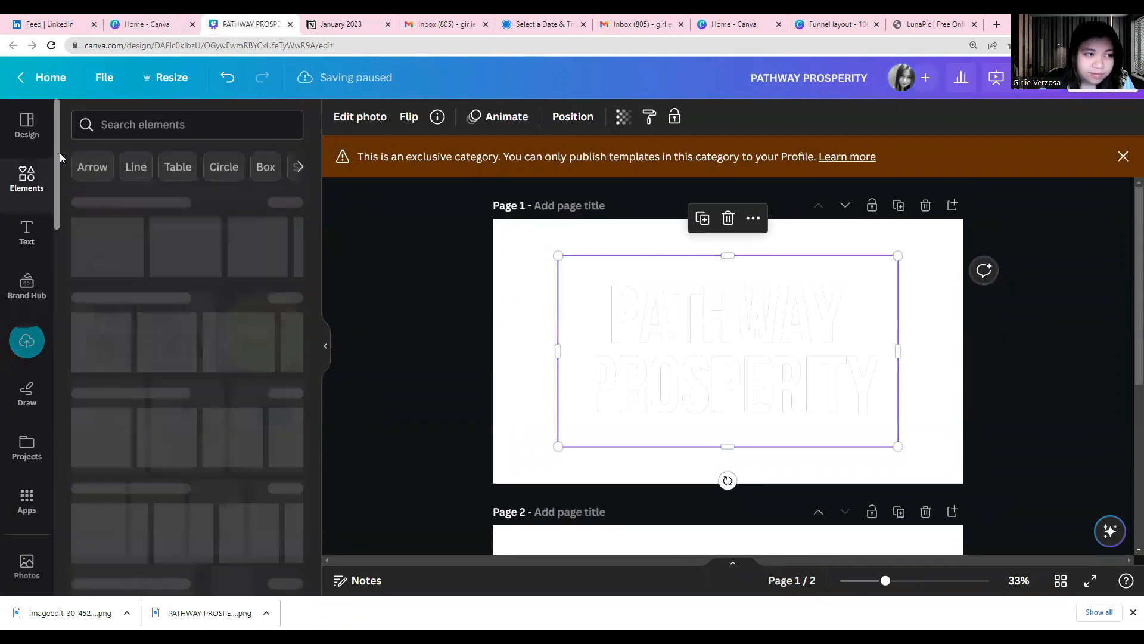
{"action": "left_click", "coordinate": [125, 125]}
{"action": "type", "text": "gold"}
{"action": "key", "text": "Return"}
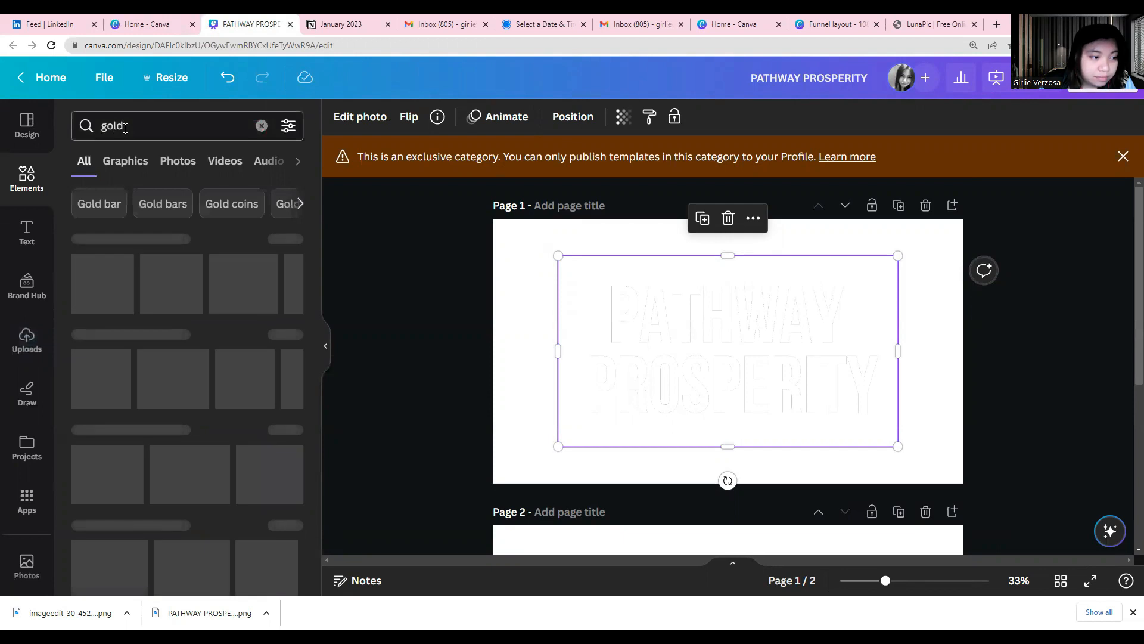
{"action": "left_click_drag", "start_coordinate": [98, 387], "coordinate": [739, 411]}
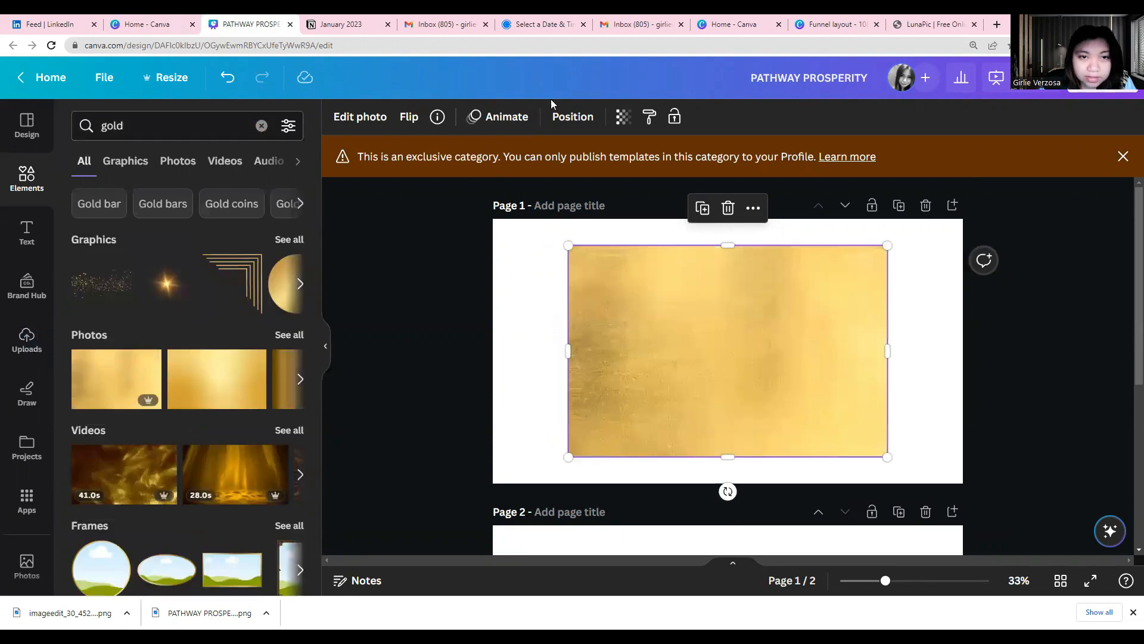
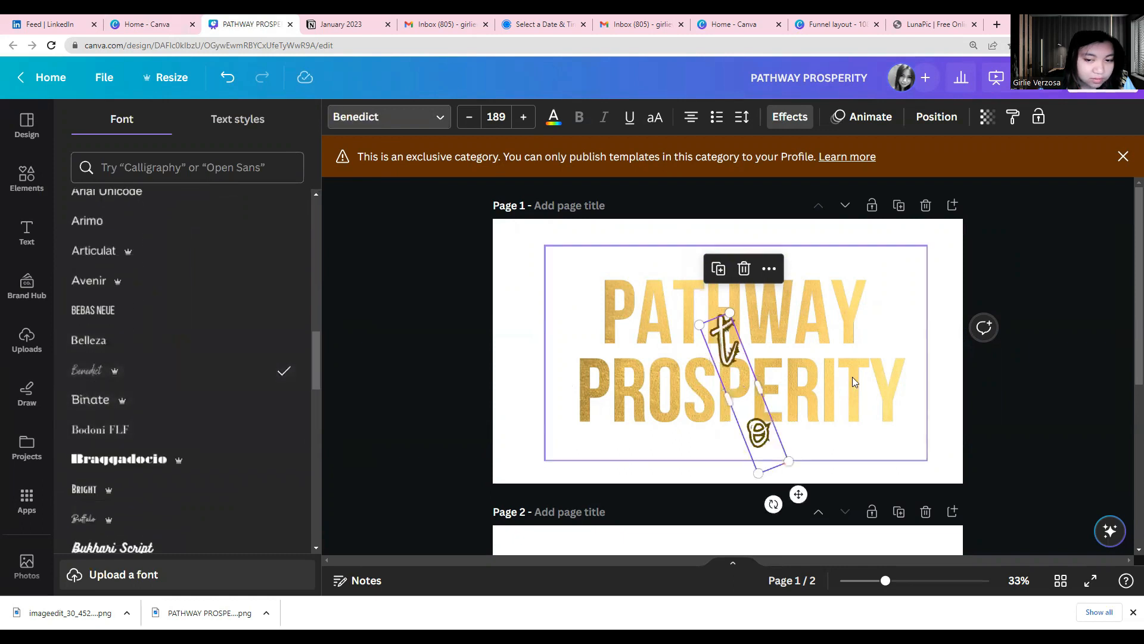
Widen the "to" text box so the word fits on one line and centre it between PATHWAY and PROSPERITY
{"action": "left_click_drag", "start_coordinate": [758, 388], "coordinate": [751, 365]}
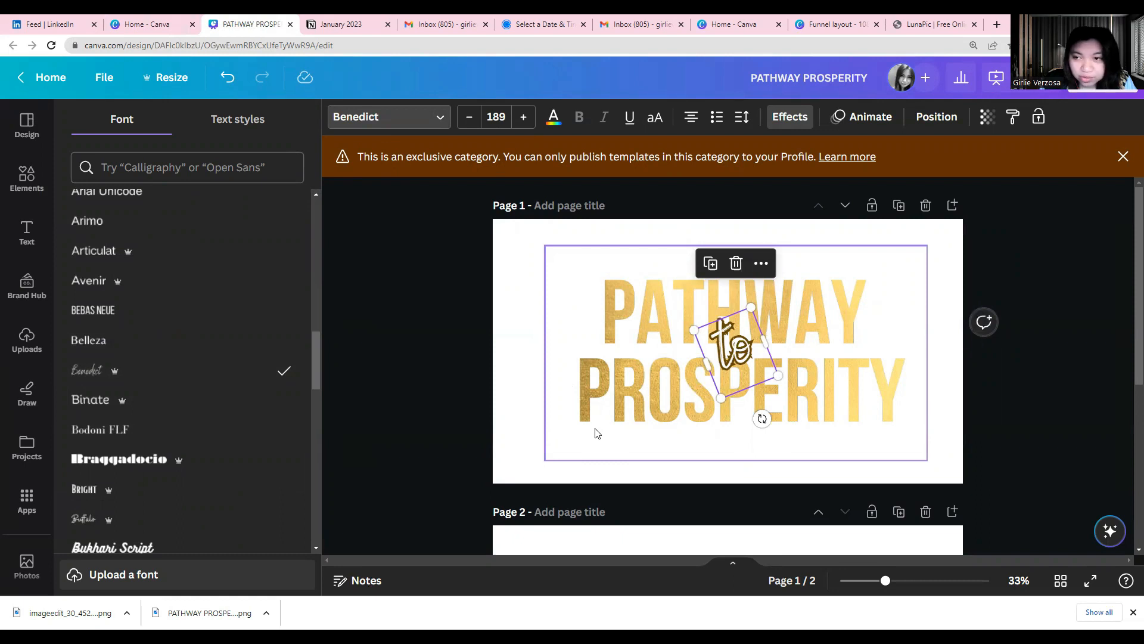
{"action": "left_click", "coordinate": [972, 262]}
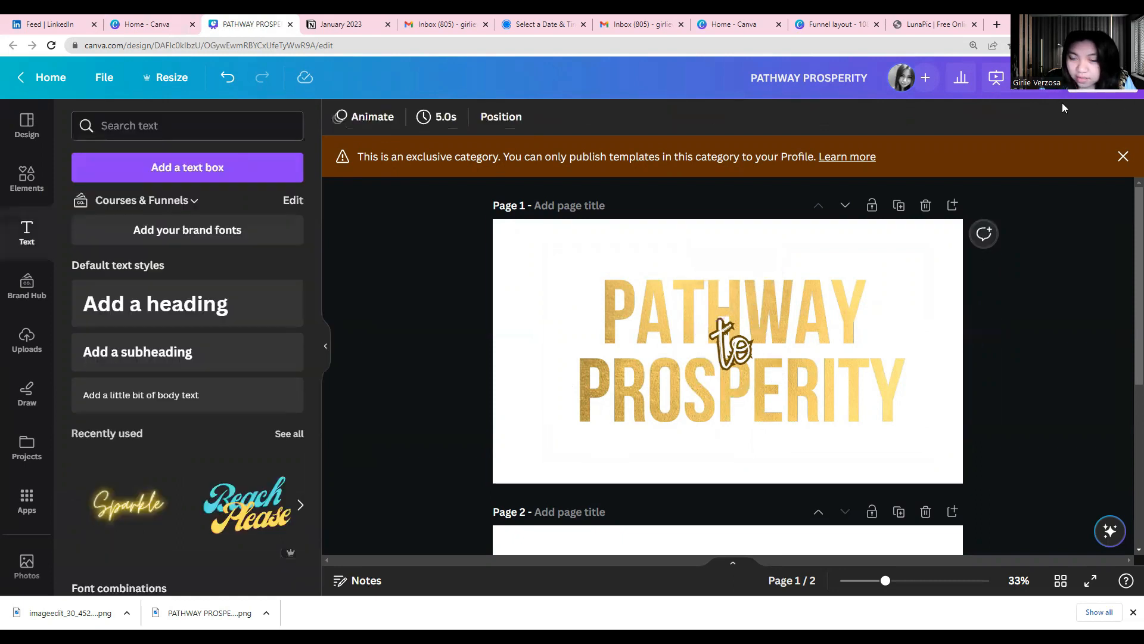
Set up the design's download as a PNG file that includes only page 1
{"action": "left_click", "coordinate": [1092, 89]}
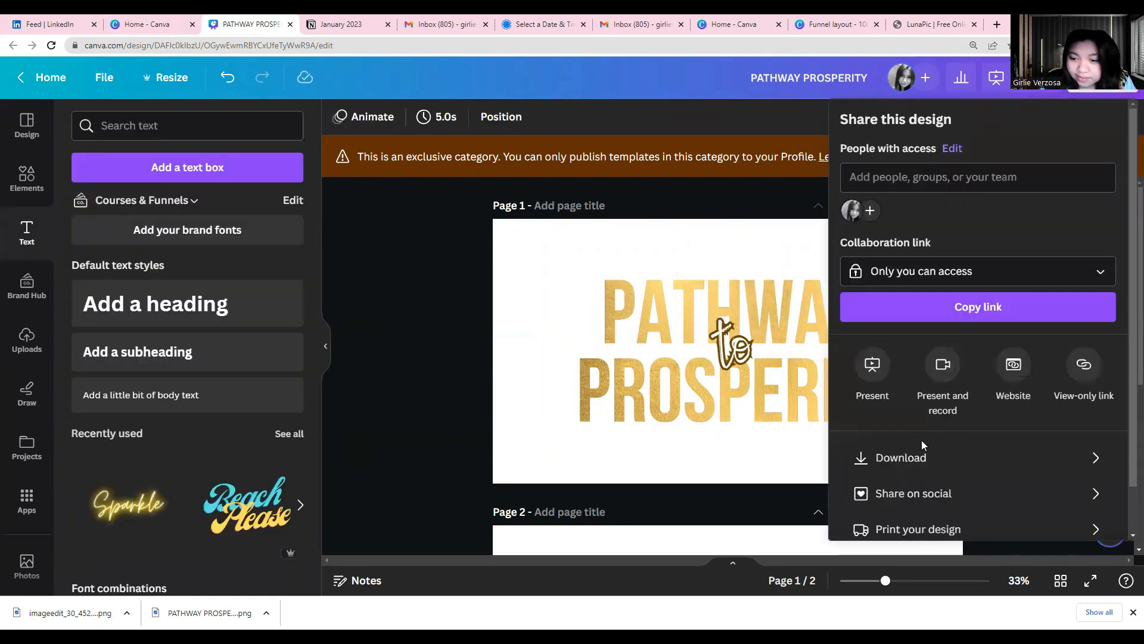
{"action": "left_click", "coordinate": [915, 447]}
{"action": "left_click", "coordinate": [925, 191]}
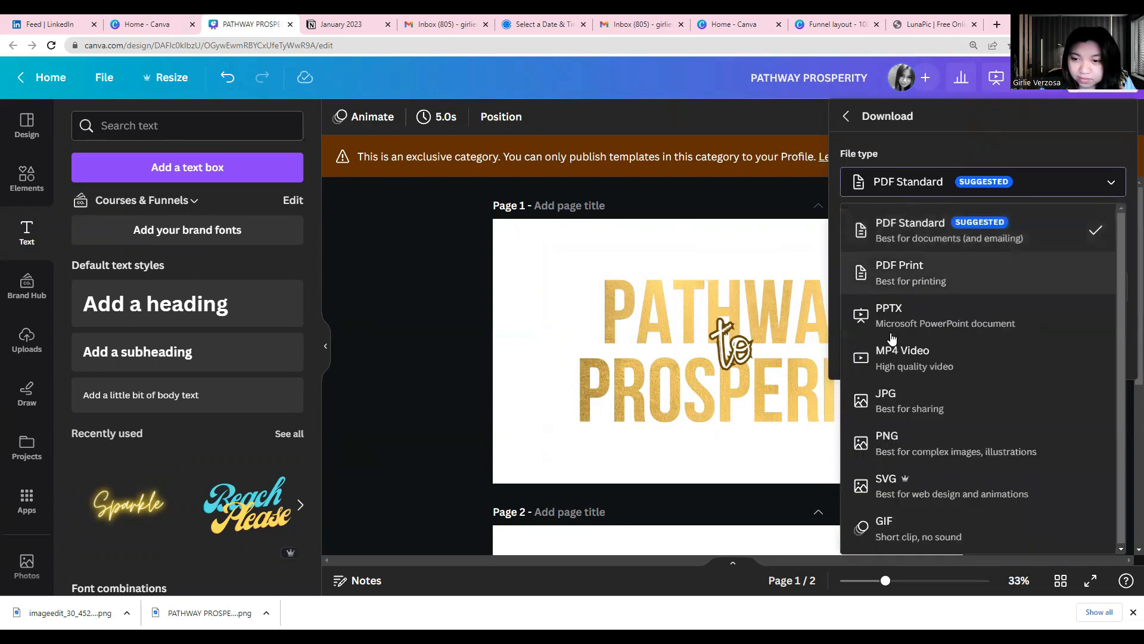
{"action": "left_click", "coordinate": [900, 432]}
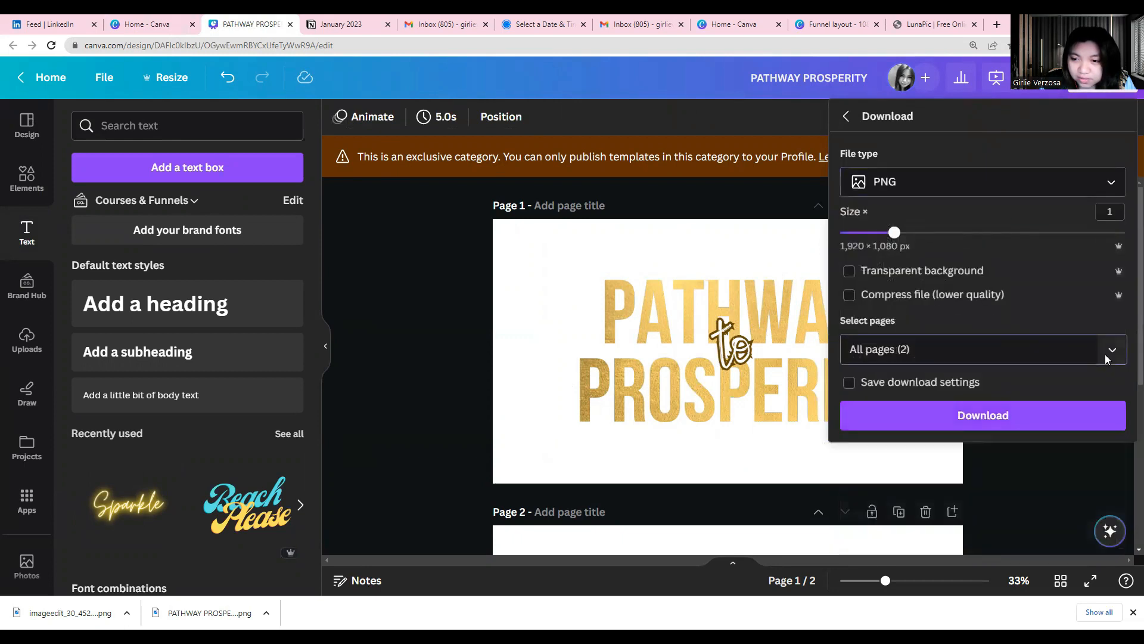
{"action": "left_click", "coordinate": [1109, 351]}
{"action": "left_click", "coordinate": [1112, 392]}
{"action": "left_click", "coordinate": [961, 444]}
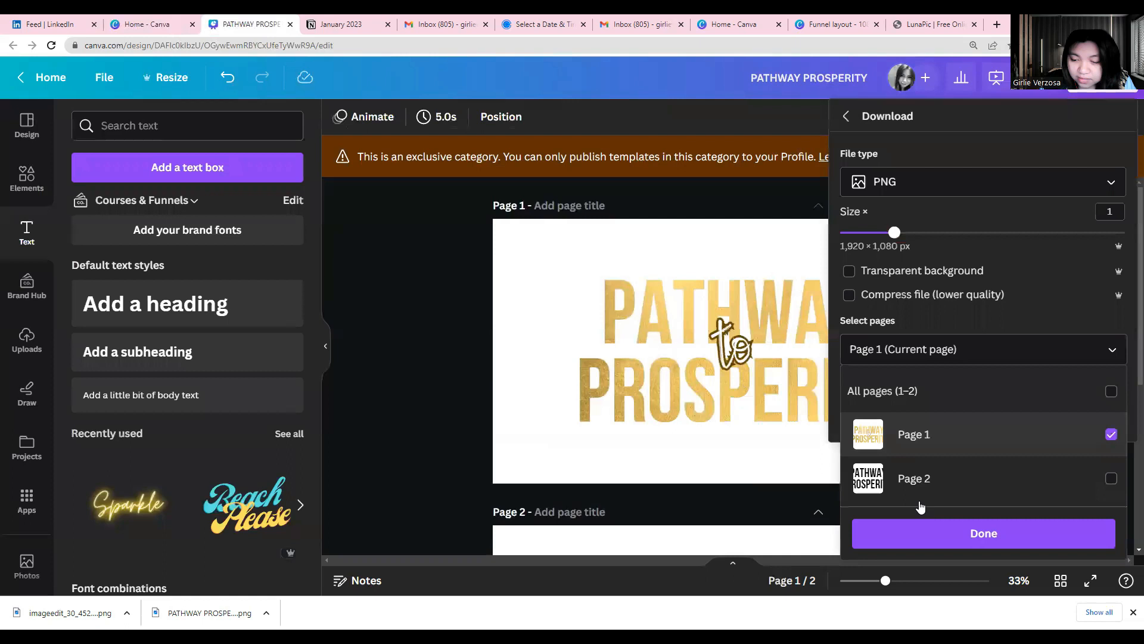
{"action": "left_click", "coordinate": [921, 533]}
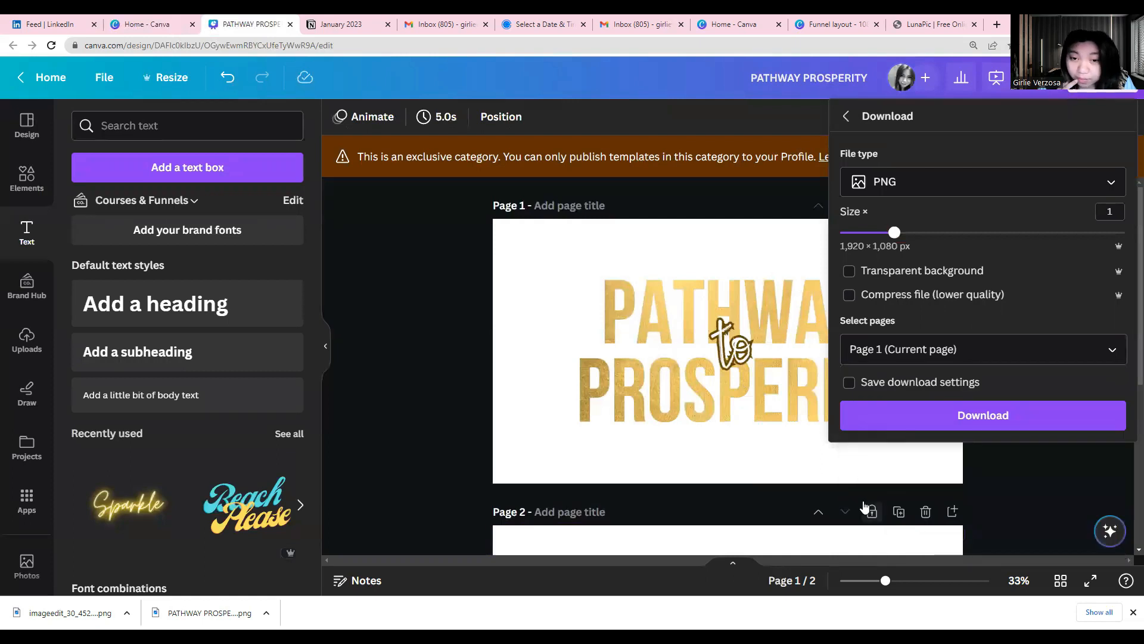
Switch to the Funnel layout design and add an empty page 5 after page 4
{"action": "left_click", "coordinate": [801, 23]}
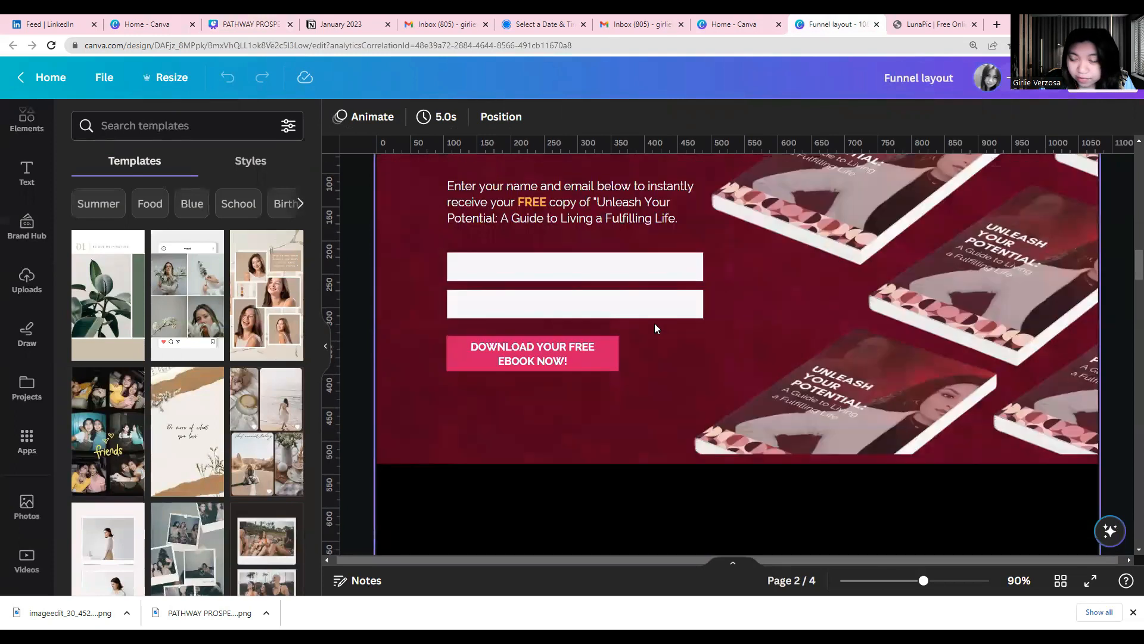
{"action": "scroll", "coordinate": [656, 327], "scroll_direction": "down", "scroll_amount": 5}
{"action": "scroll", "coordinate": [655, 328], "scroll_direction": "down", "scroll_amount": 15}
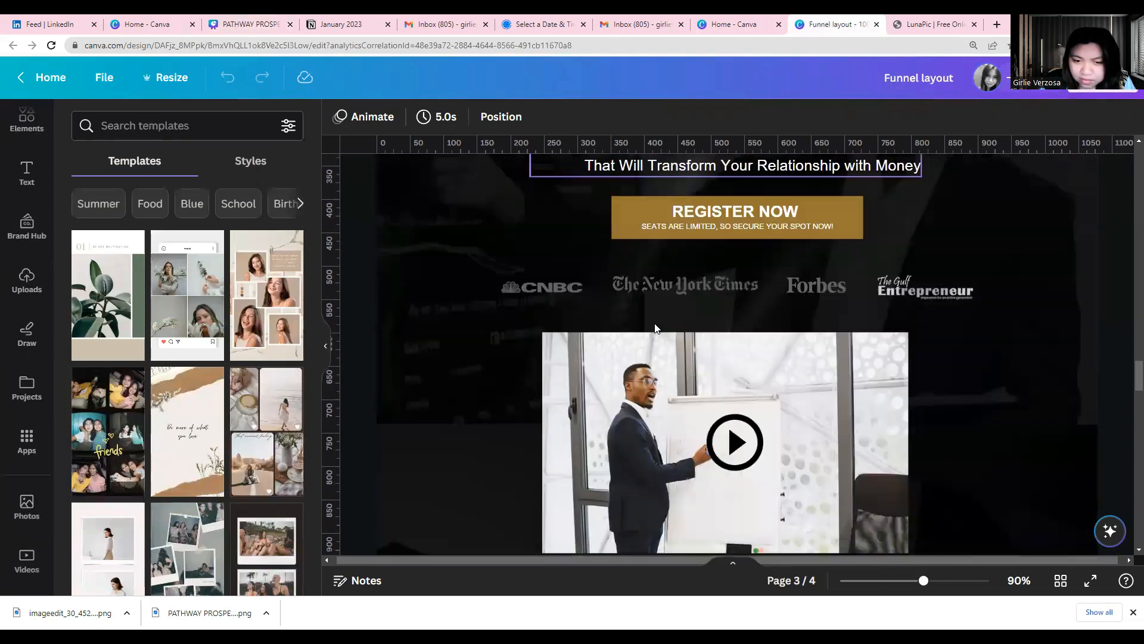
{"action": "scroll", "coordinate": [658, 327], "scroll_direction": "down", "scroll_amount": 10}
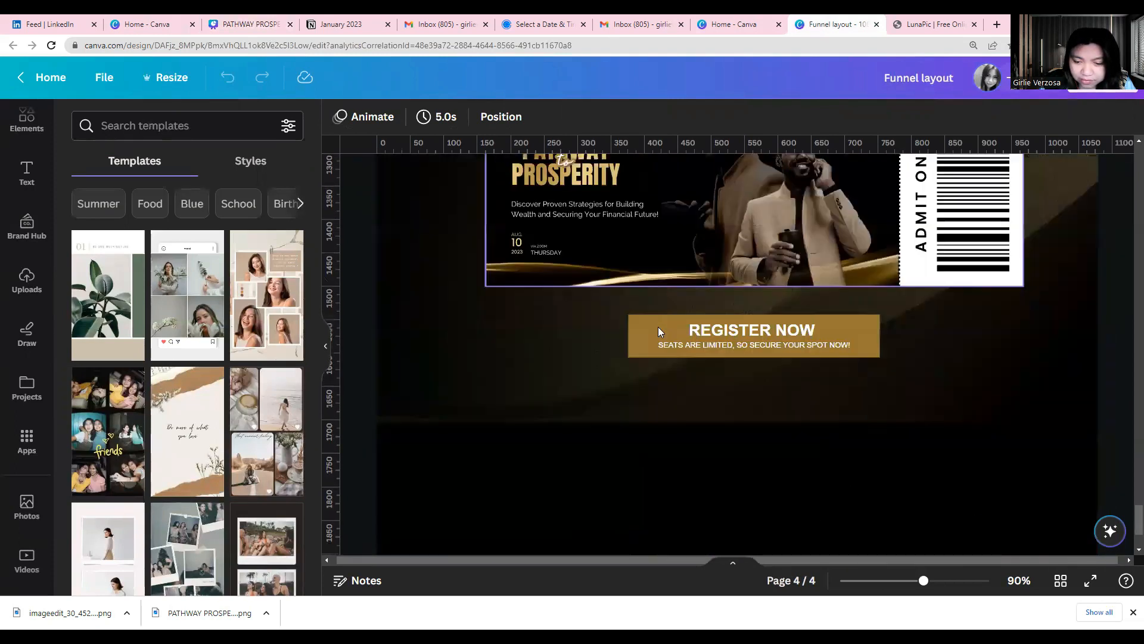
{"action": "left_click", "coordinate": [719, 530]}
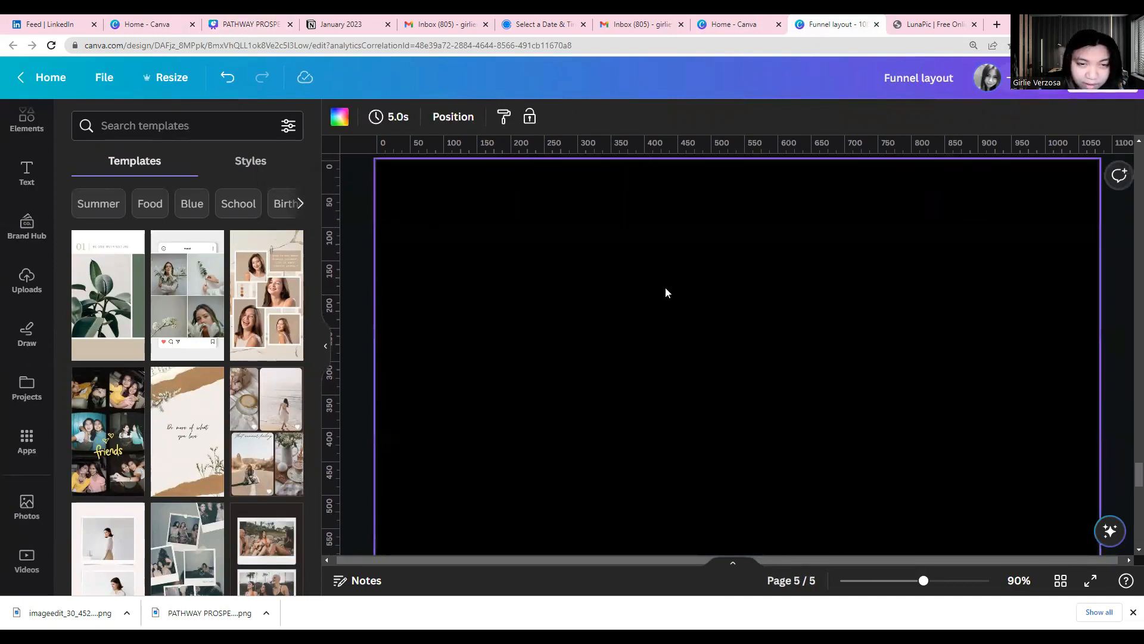
{"action": "scroll", "coordinate": [716, 310], "scroll_direction": "up", "scroll_amount": 2}
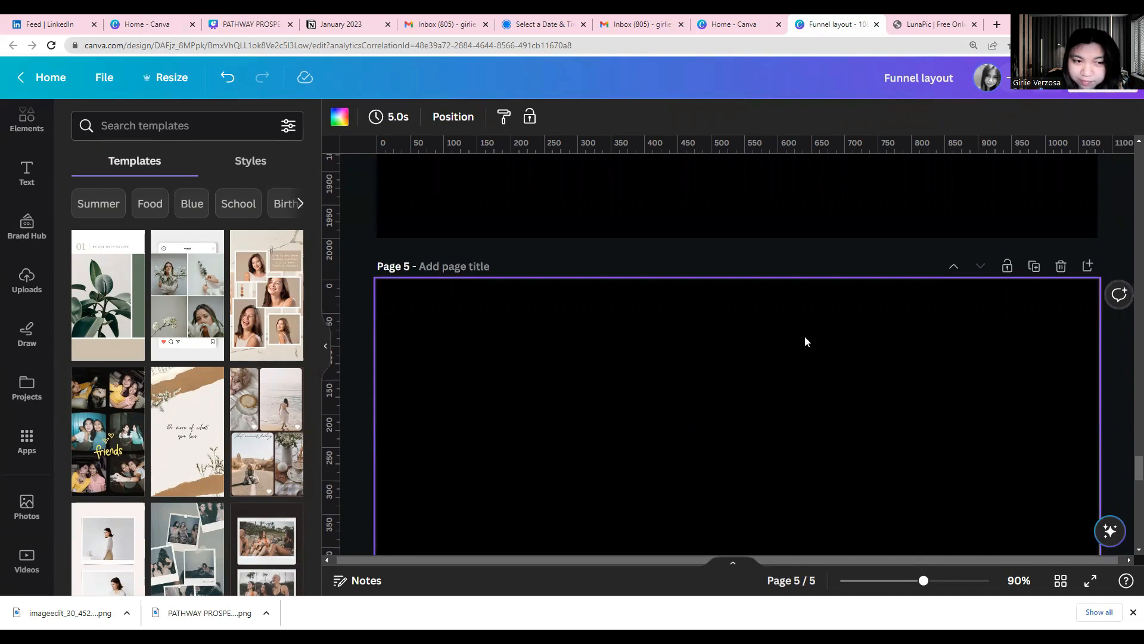
{"action": "left_click", "coordinate": [13, 291]}
{"action": "left_click", "coordinate": [137, 160]}
{"action": "left_click", "coordinate": [132, 128]}
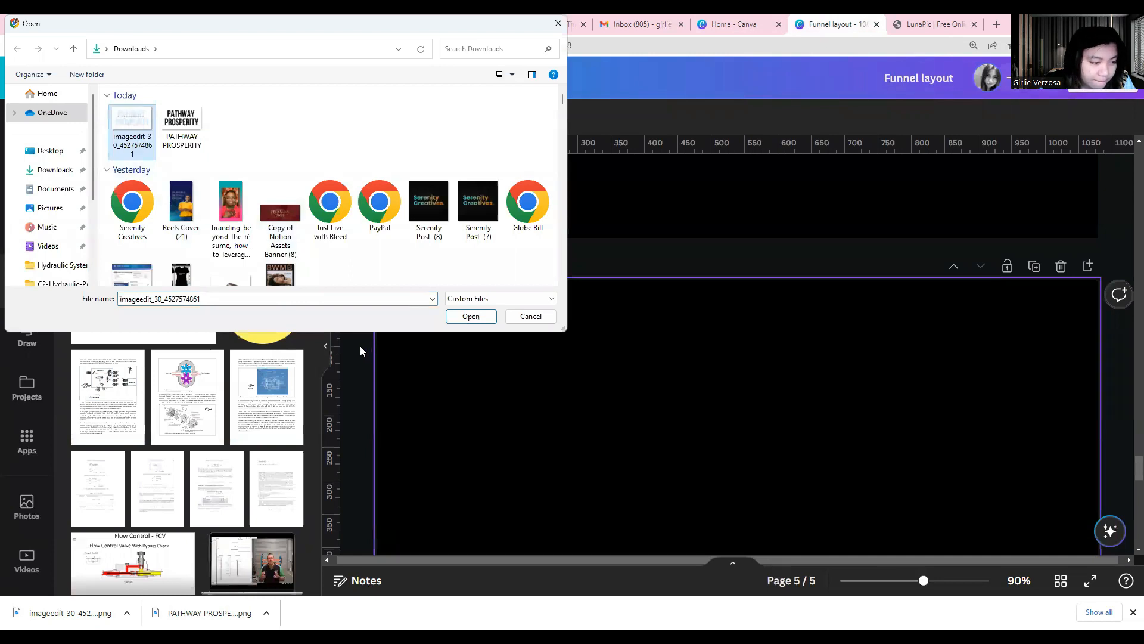
{"action": "left_click", "coordinate": [521, 321]}
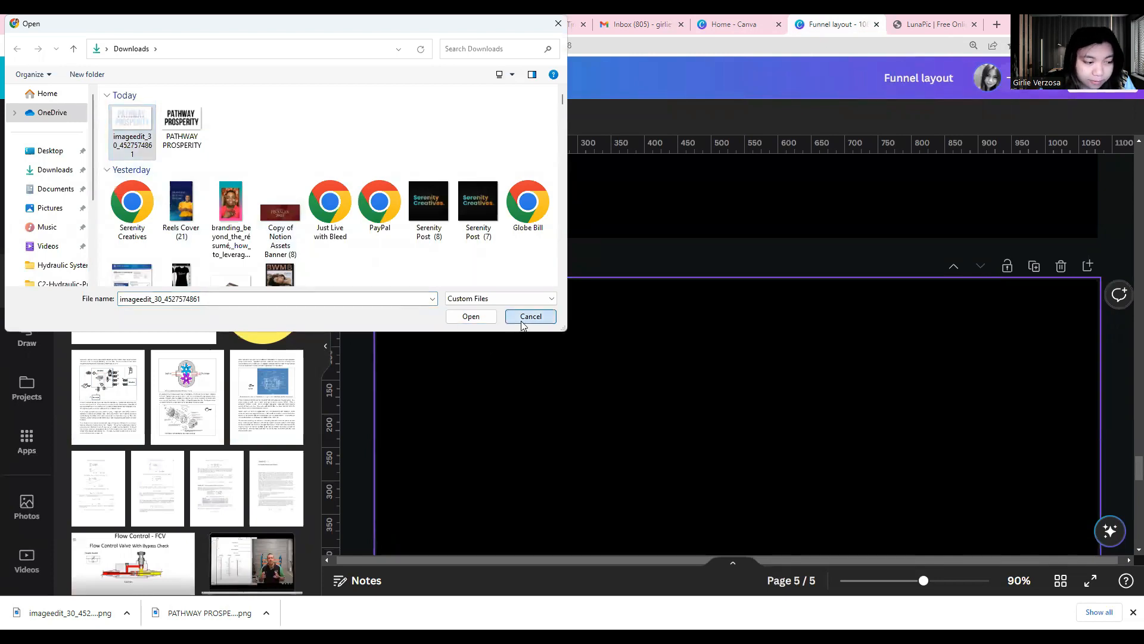
{"action": "left_click", "coordinate": [508, 321]}
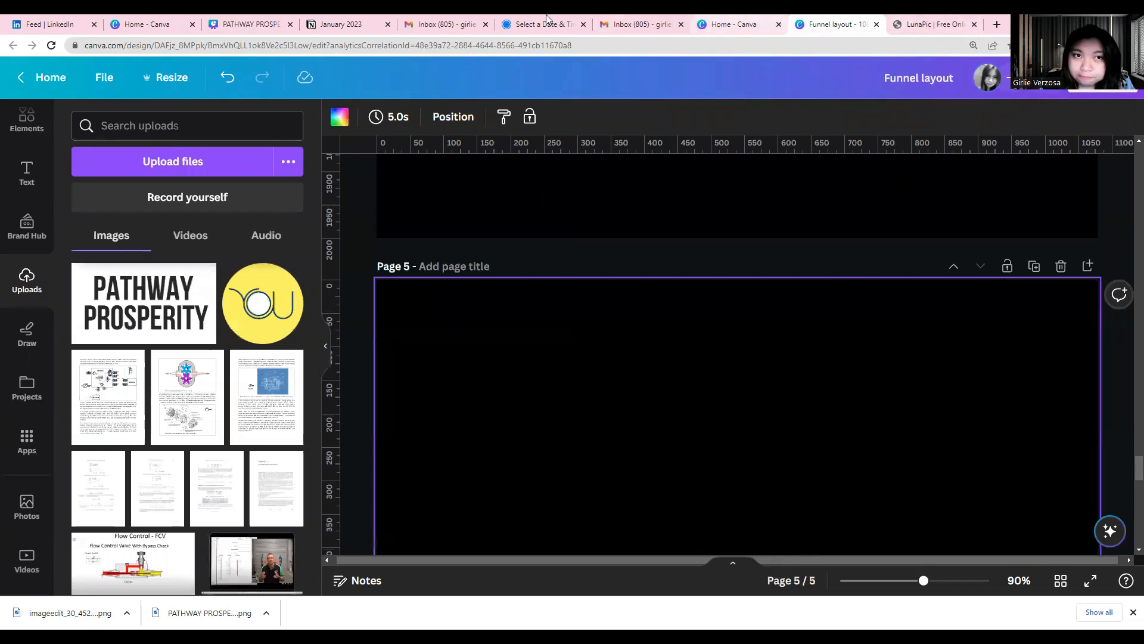
Switch back to the PATHWAY PROSPERITY design and download page 1 with the prepared PNG settings
{"action": "left_click", "coordinate": [256, 23]}
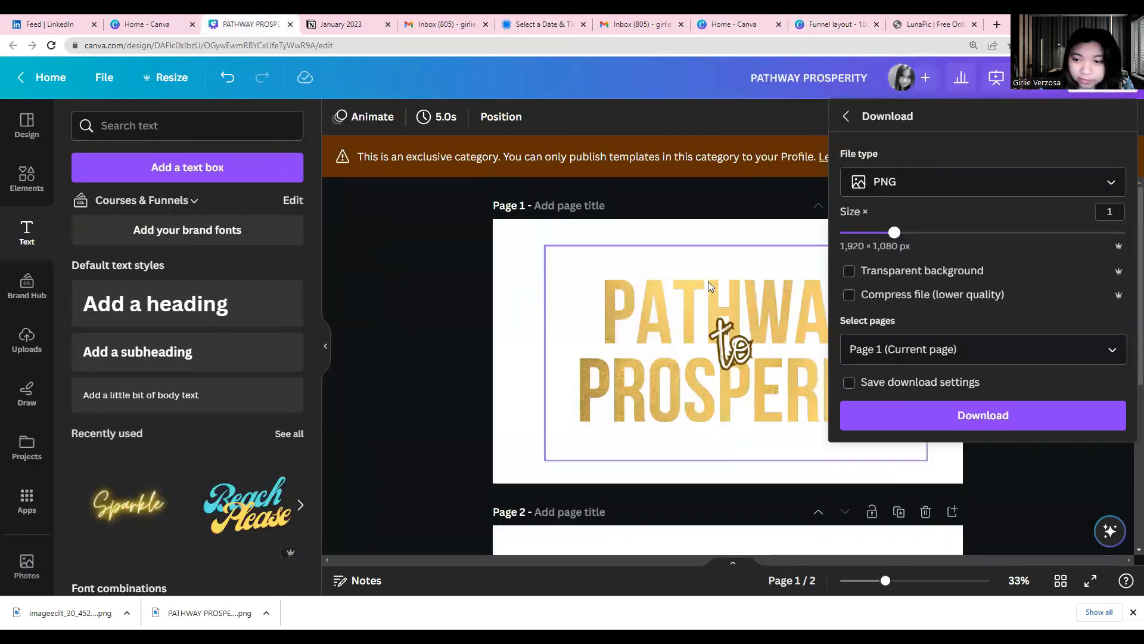
{"action": "left_click", "coordinate": [948, 422]}
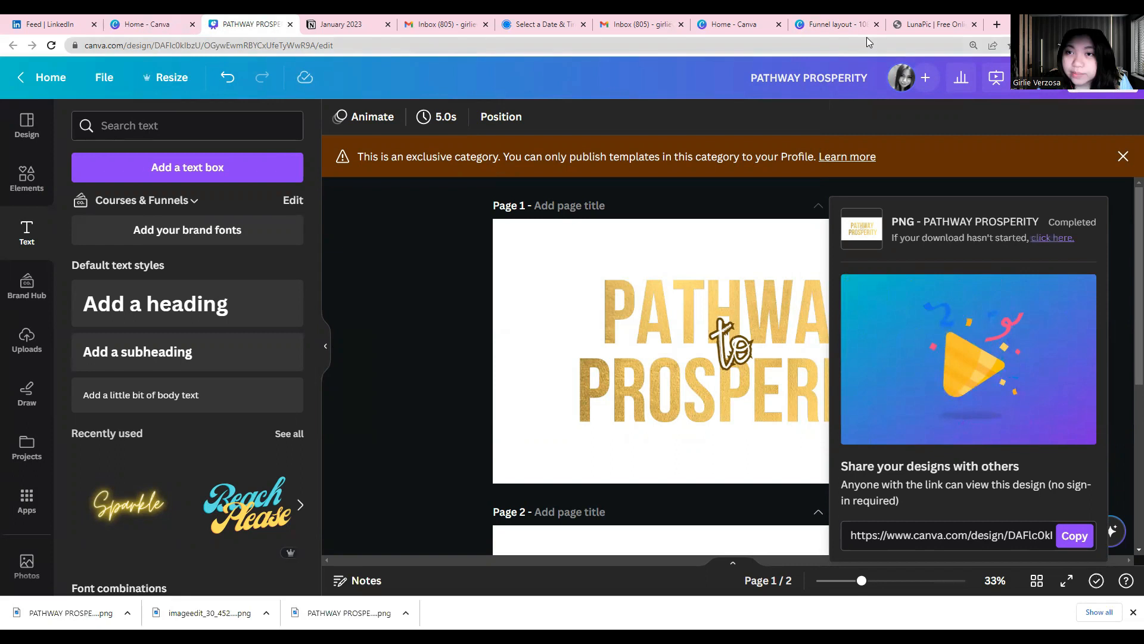
Upload PATHWAY PROSPERITY (1) from Downloads to the Funnel layout design and place it on page 5
{"action": "left_click", "coordinate": [844, 24]}
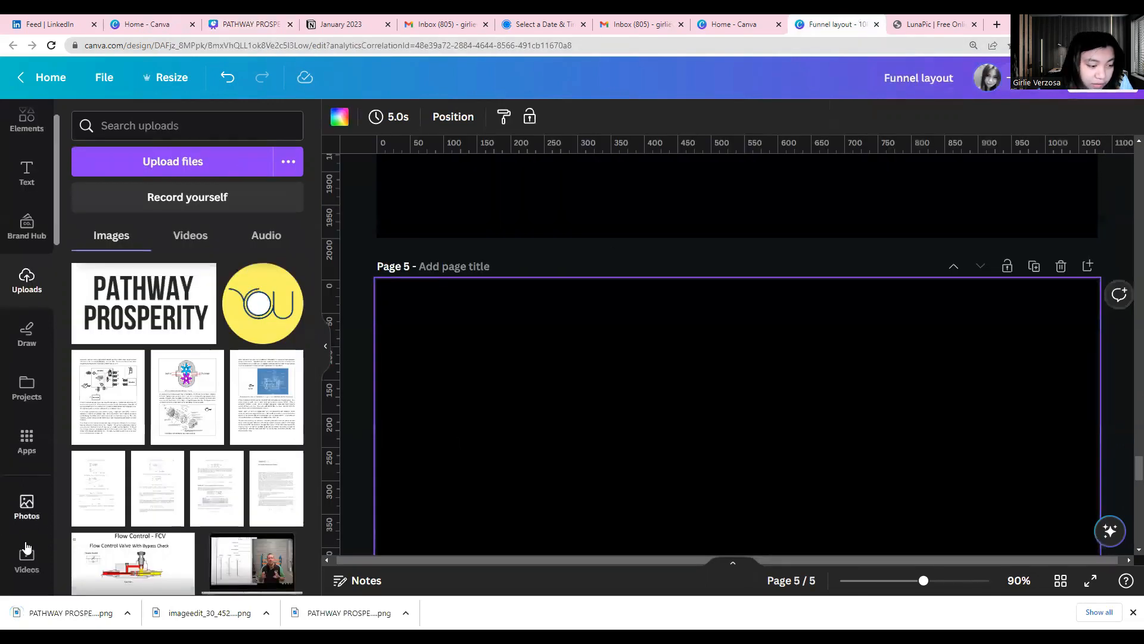
{"action": "left_click", "coordinate": [120, 164]}
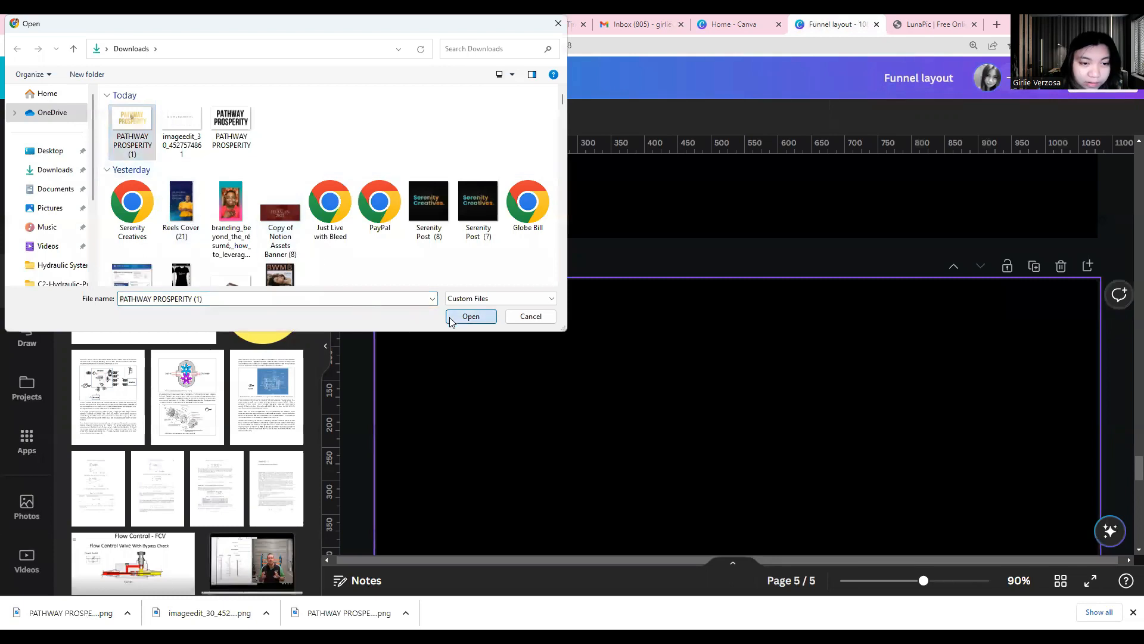
{"action": "left_click", "coordinate": [469, 317]}
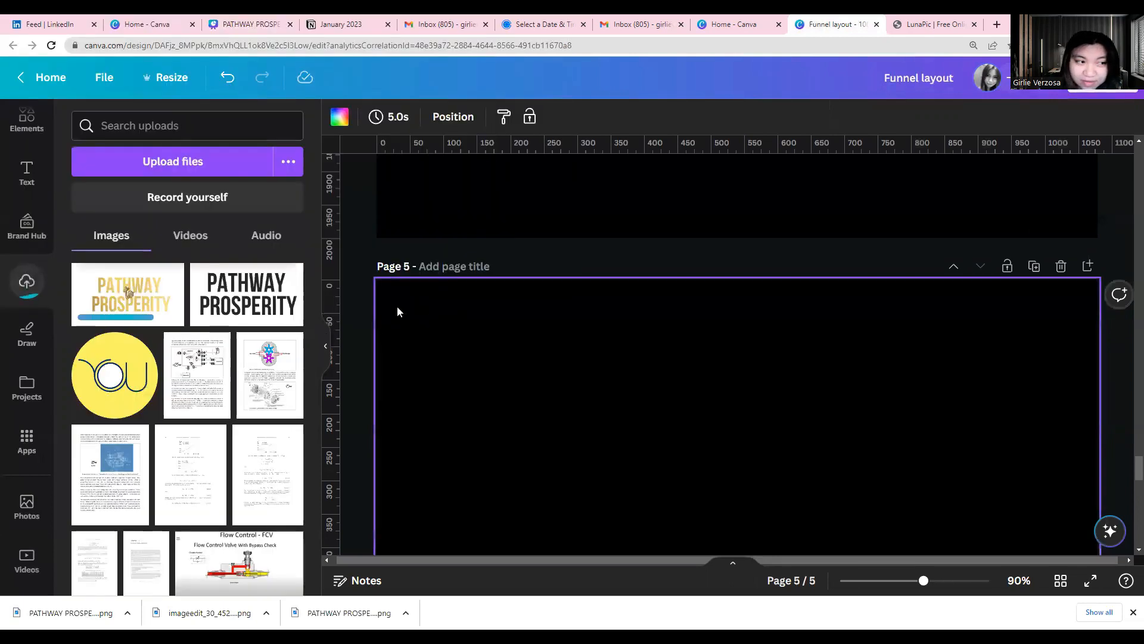
{"action": "left_click", "coordinate": [168, 316]}
Shrink the gold title image and move it to the upper middle of page 5
{"action": "scroll", "coordinate": [653, 366], "scroll_direction": "down", "scroll_amount": 2}
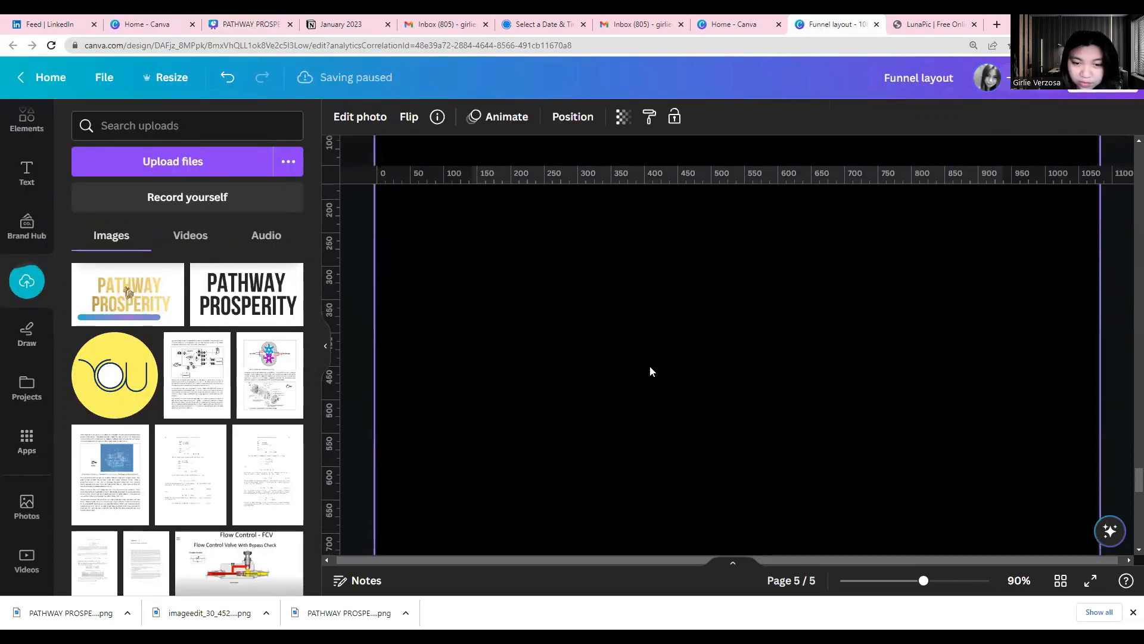
{"action": "scroll", "coordinate": [650, 371], "scroll_direction": "up", "scroll_amount": 1}
{"action": "scroll", "coordinate": [640, 403], "scroll_direction": "down", "scroll_amount": 7}
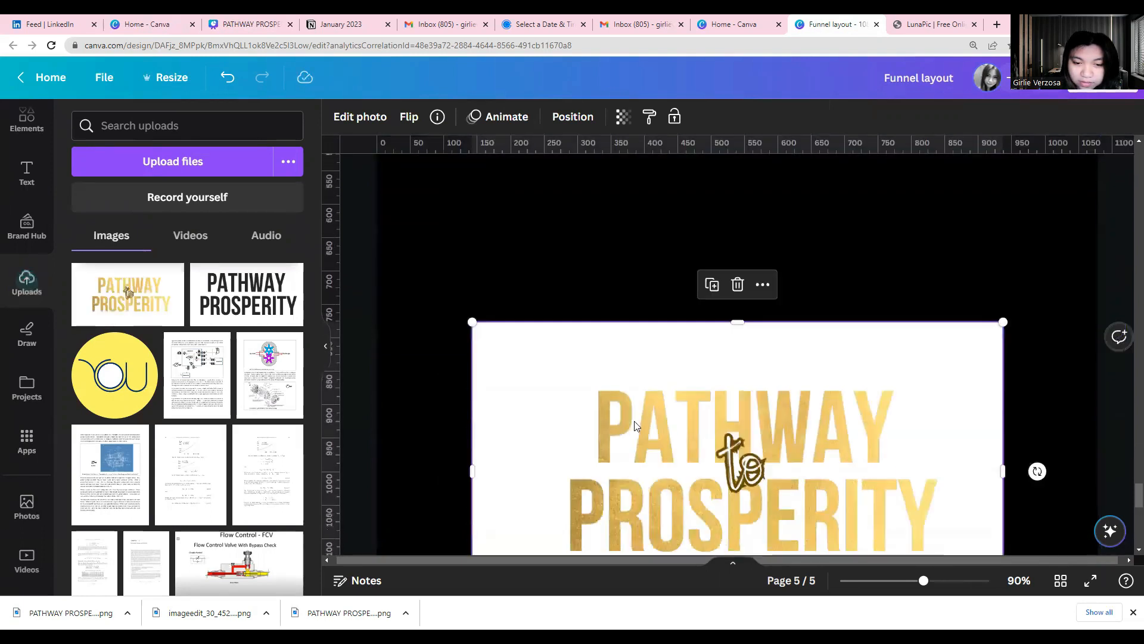
{"action": "scroll", "coordinate": [471, 442], "scroll_direction": "up", "scroll_amount": 3}
{"action": "scroll", "coordinate": [466, 476], "scroll_direction": "down", "scroll_amount": 2}
{"action": "left_click_drag", "start_coordinate": [444, 495], "coordinate": [779, 306]}
{"action": "scroll", "coordinate": [857, 375], "scroll_direction": "up", "scroll_amount": 3}
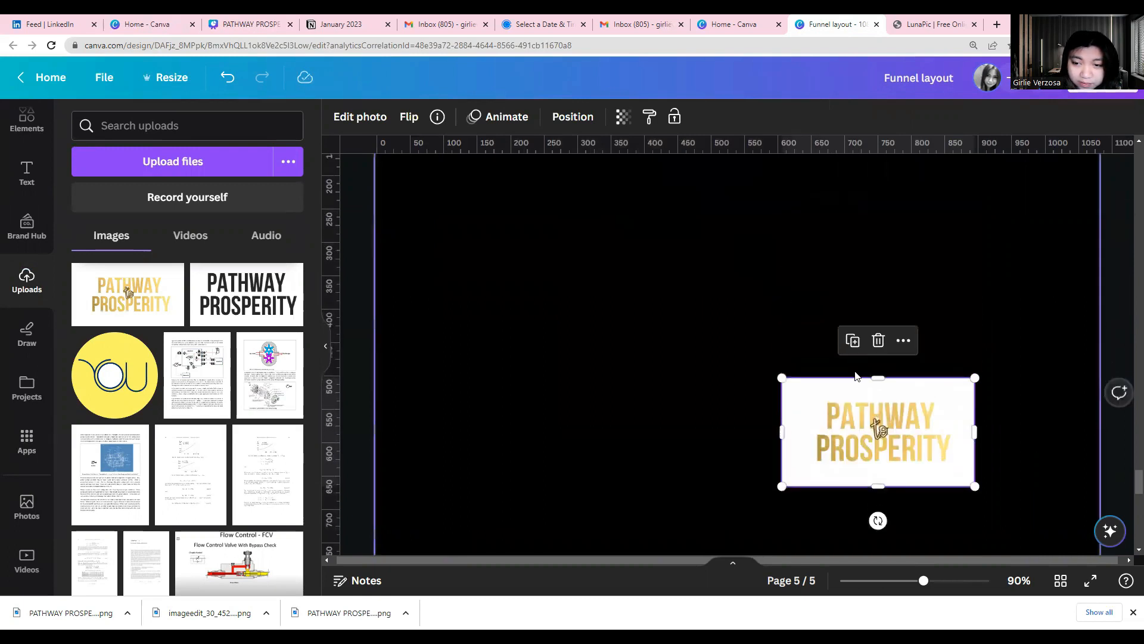
{"action": "left_click_drag", "start_coordinate": [871, 401], "coordinate": [713, 298]}
{"action": "scroll", "coordinate": [713, 298], "scroll_direction": "up", "scroll_amount": 3}
{"action": "left_click_drag", "start_coordinate": [777, 487], "coordinate": [799, 345]}
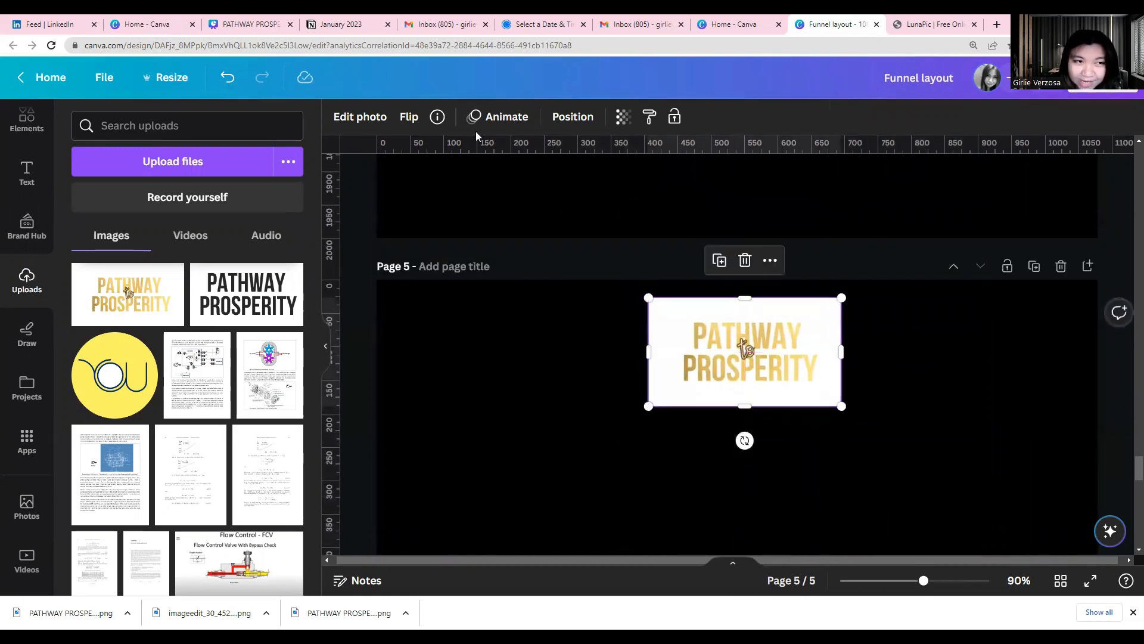
Remove the white background of the gold title image and scale it down slightly near the top of page 5
{"action": "left_click", "coordinate": [388, 114]}
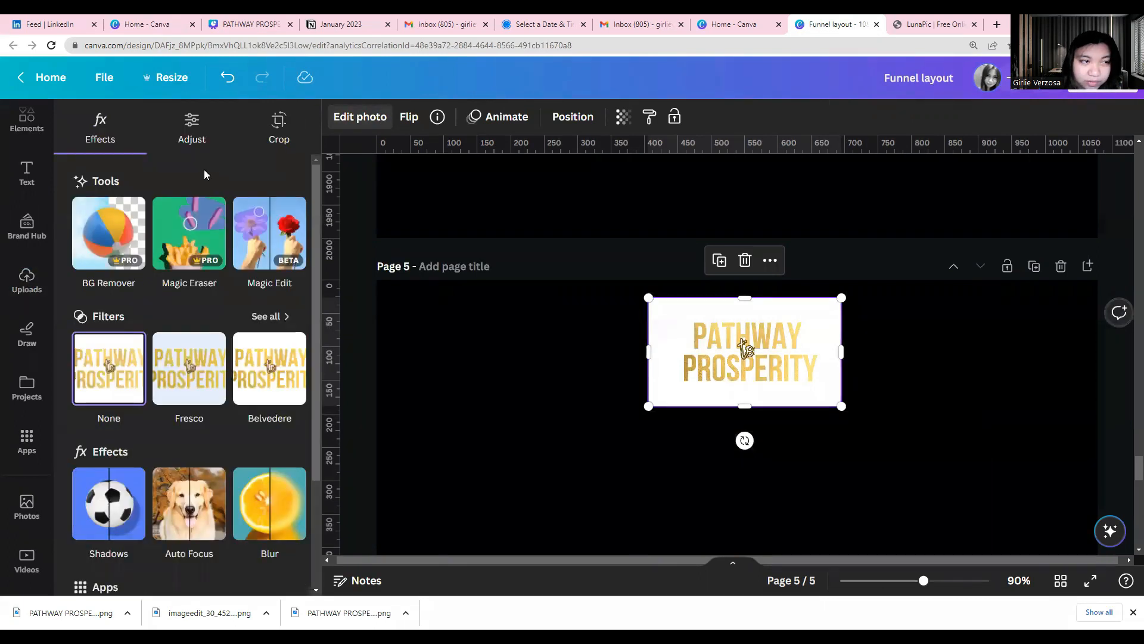
{"action": "left_click", "coordinate": [124, 233]}
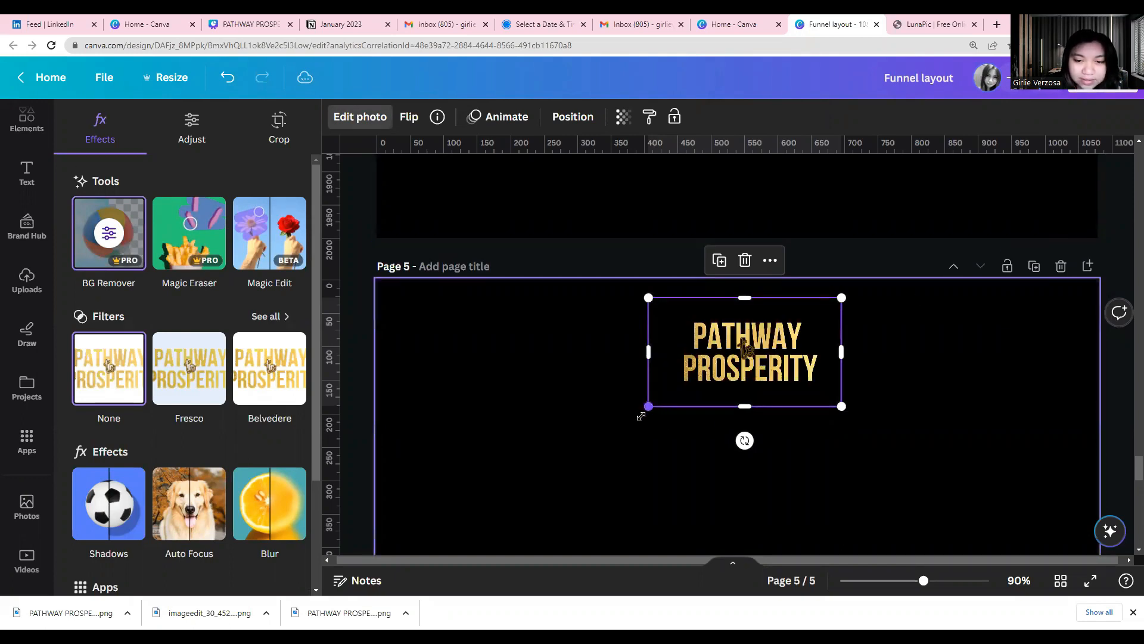
{"action": "left_click_drag", "start_coordinate": [647, 407], "coordinate": [640, 411]}
{"action": "left_click_drag", "start_coordinate": [841, 411], "coordinate": [852, 417]}
{"action": "left_click_drag", "start_coordinate": [756, 403], "coordinate": [754, 399]}
{"action": "left_click_drag", "start_coordinate": [749, 299], "coordinate": [747, 304]}
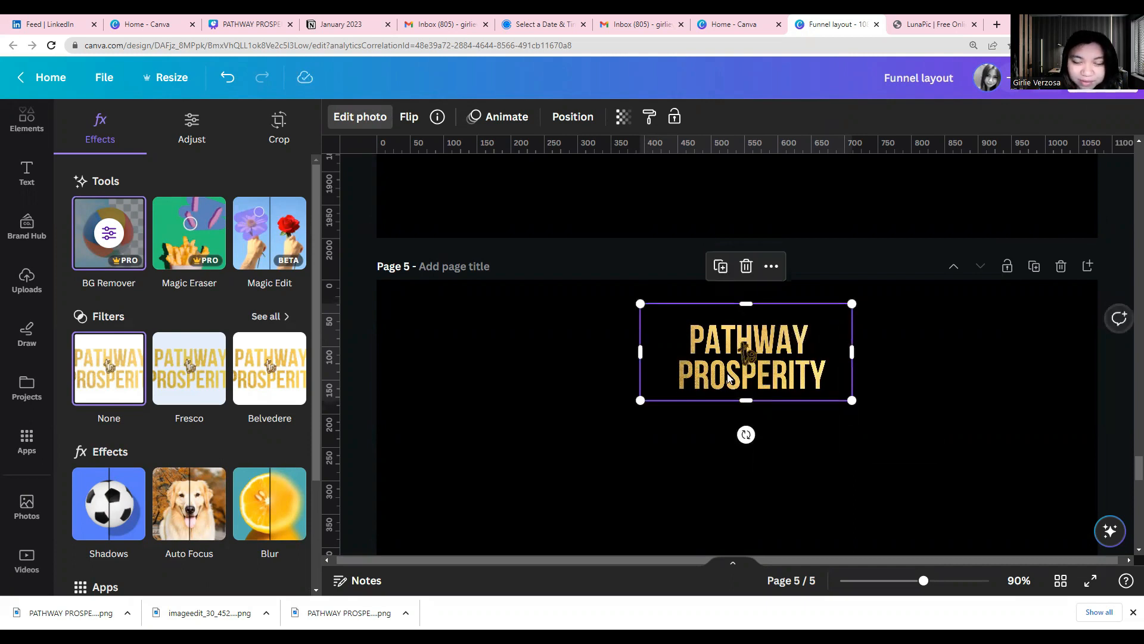
{"action": "left_click_drag", "start_coordinate": [648, 397], "coordinate": [664, 388]}
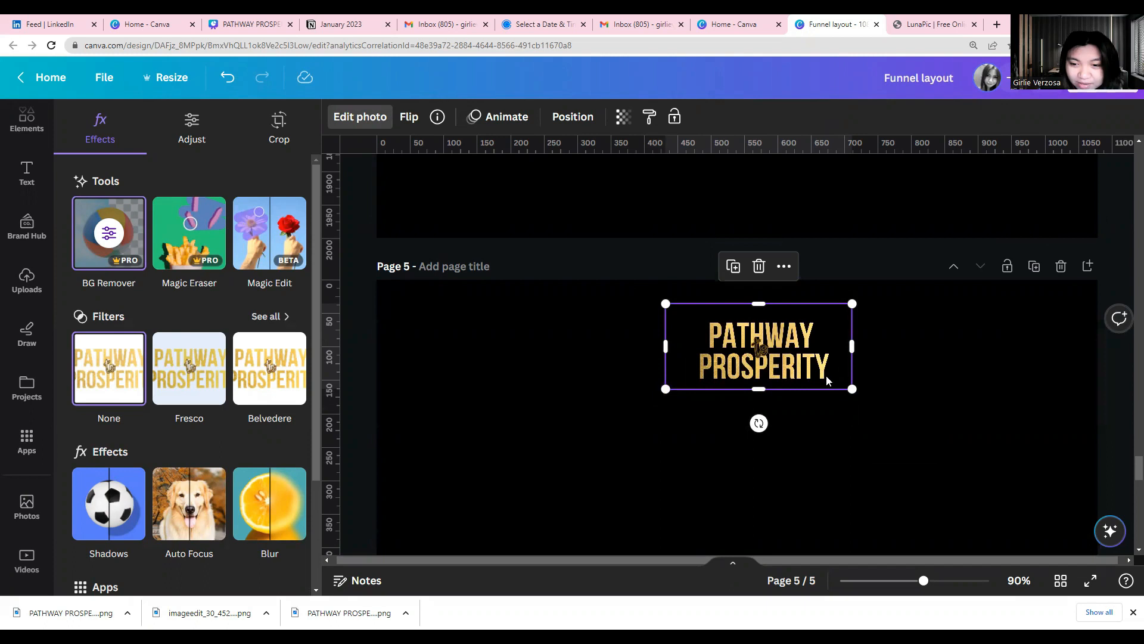
{"action": "left_click_drag", "start_coordinate": [835, 371], "coordinate": [830, 378]}
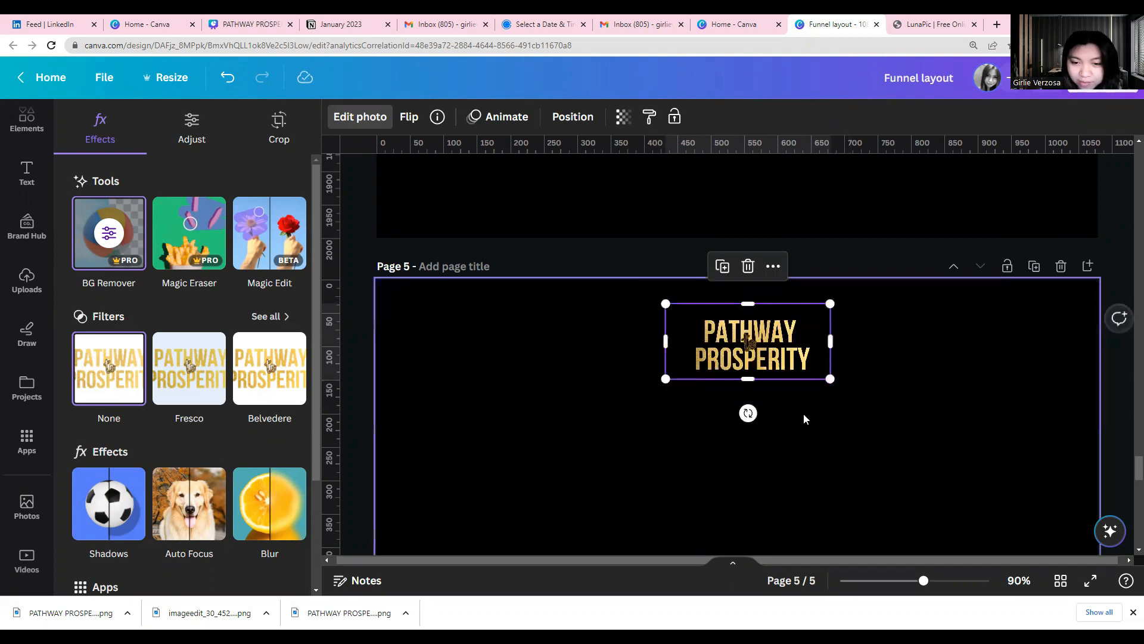
{"action": "left_click", "coordinate": [804, 419]}
{"action": "left_click", "coordinate": [792, 375]}
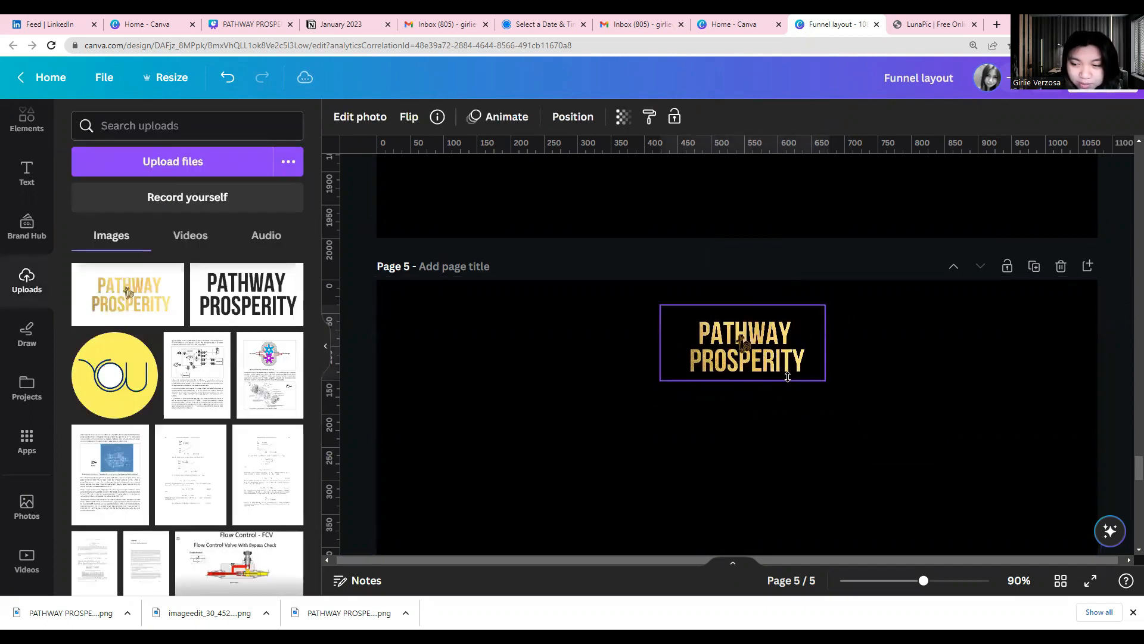
{"action": "left_click", "coordinate": [794, 418]}
Review how the gold title is used in the webinar layouts on pages 3 and 4
{"action": "scroll", "coordinate": [794, 417], "scroll_direction": "up", "scroll_amount": 10}
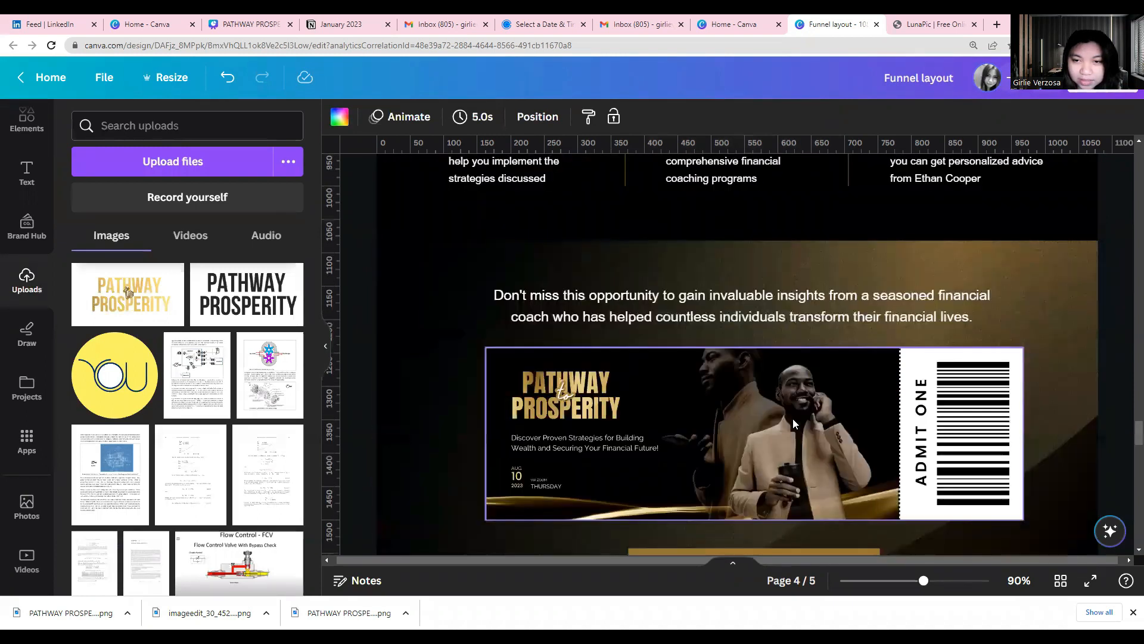
{"action": "scroll", "coordinate": [792, 419], "scroll_direction": "up", "scroll_amount": 15}
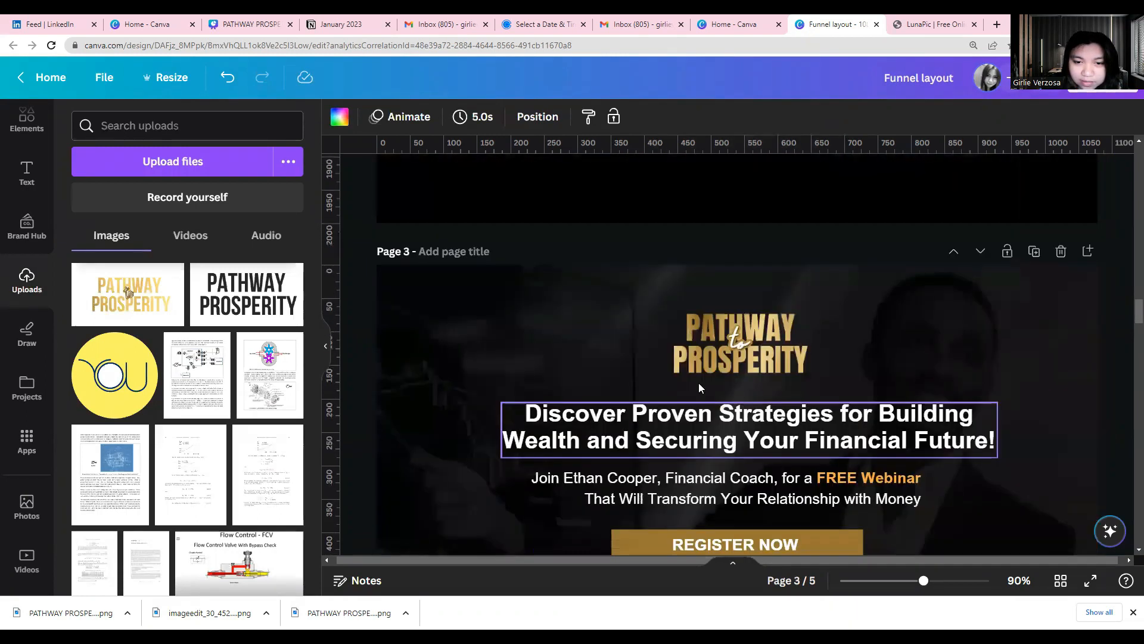
{"action": "left_click", "coordinate": [507, 338]}
{"action": "scroll", "coordinate": [635, 354], "scroll_direction": "down", "scroll_amount": 6}
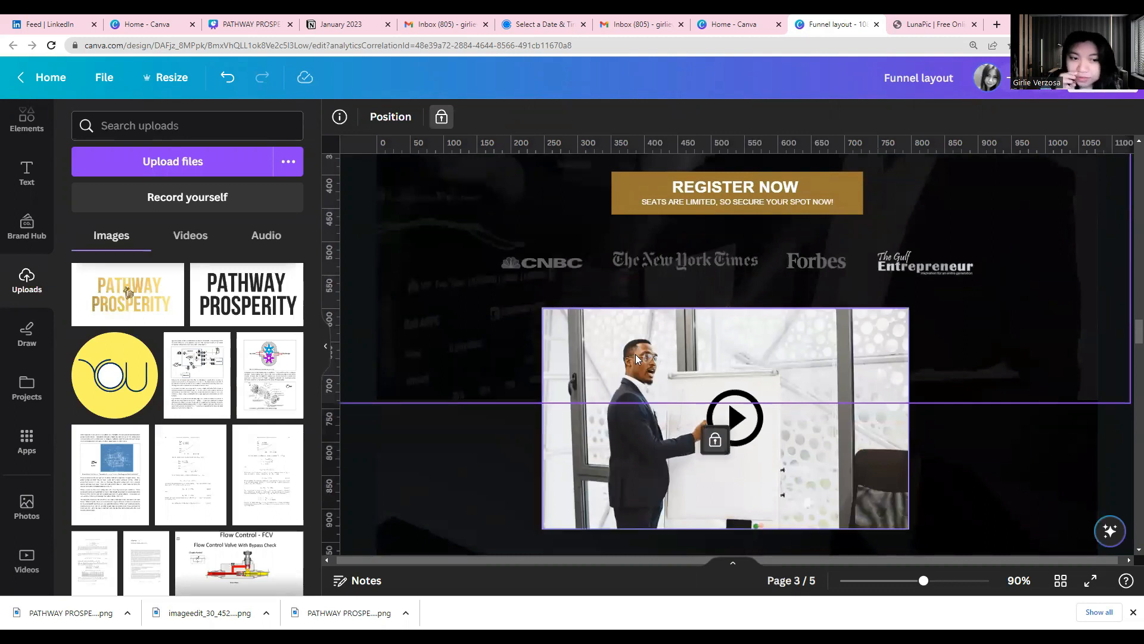
{"action": "scroll", "coordinate": [636, 354], "scroll_direction": "down", "scroll_amount": 10}
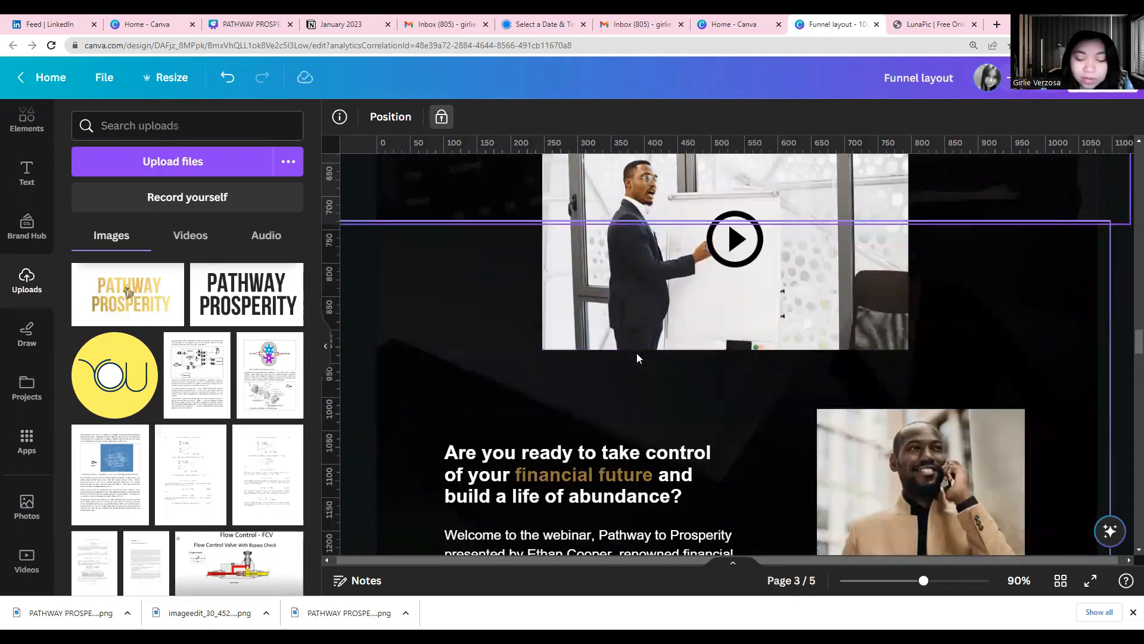
{"action": "scroll", "coordinate": [637, 358], "scroll_direction": "down", "scroll_amount": 12}
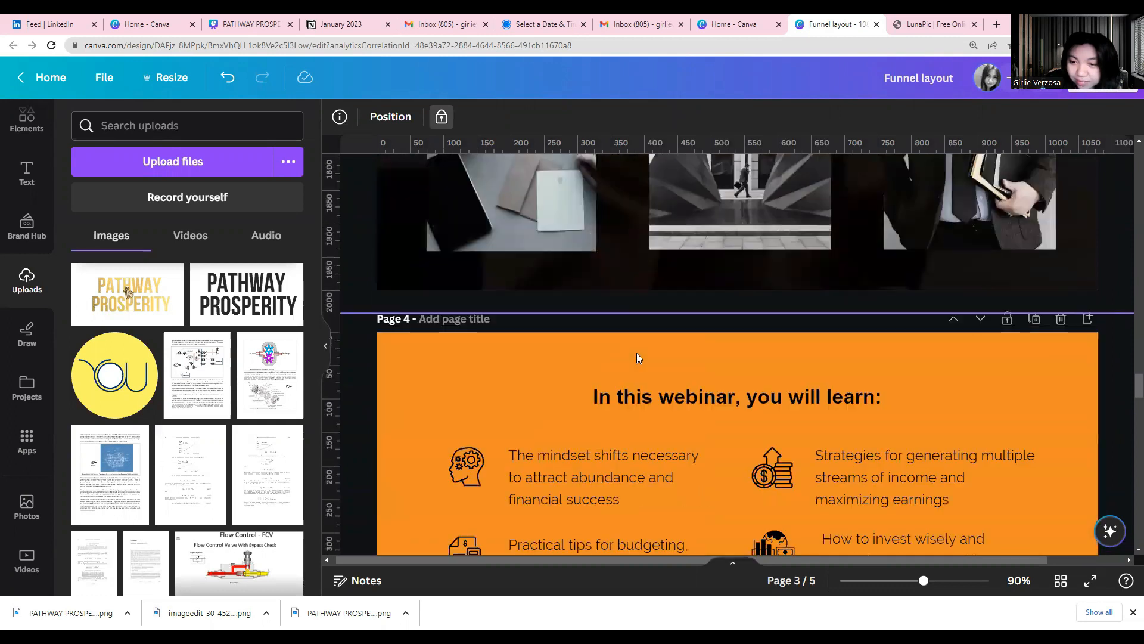
Find the uploaded photo of the suited presenter pointing at a trading chart and add it to page 5
{"action": "scroll", "coordinate": [636, 358], "scroll_direction": "down", "scroll_amount": 12}
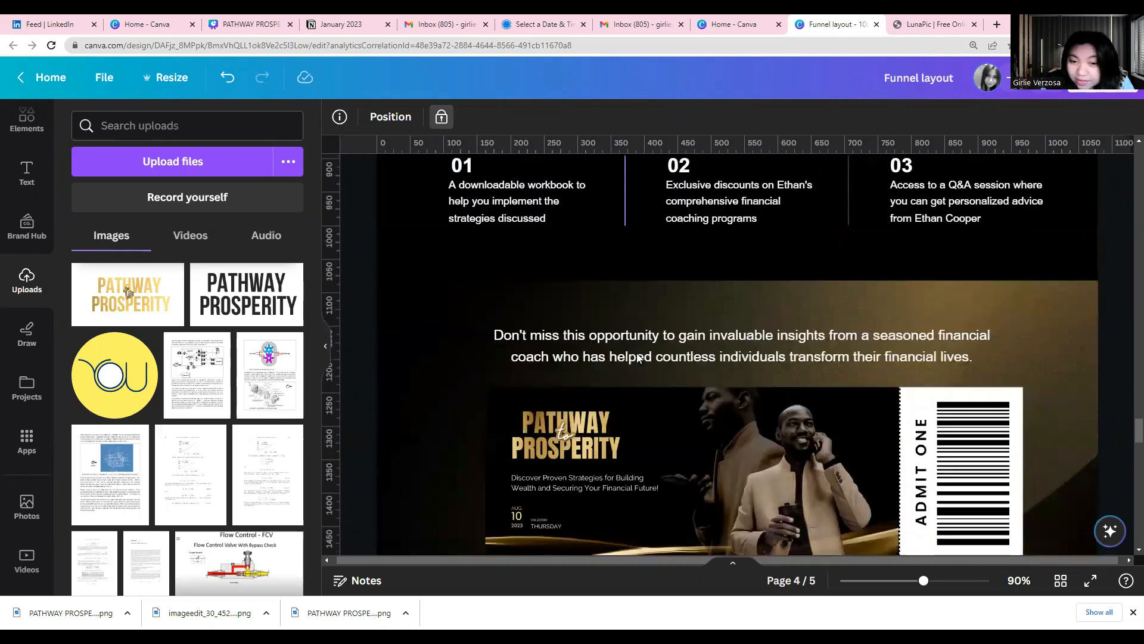
{"action": "scroll", "coordinate": [592, 394], "scroll_direction": "up", "scroll_amount": 2}
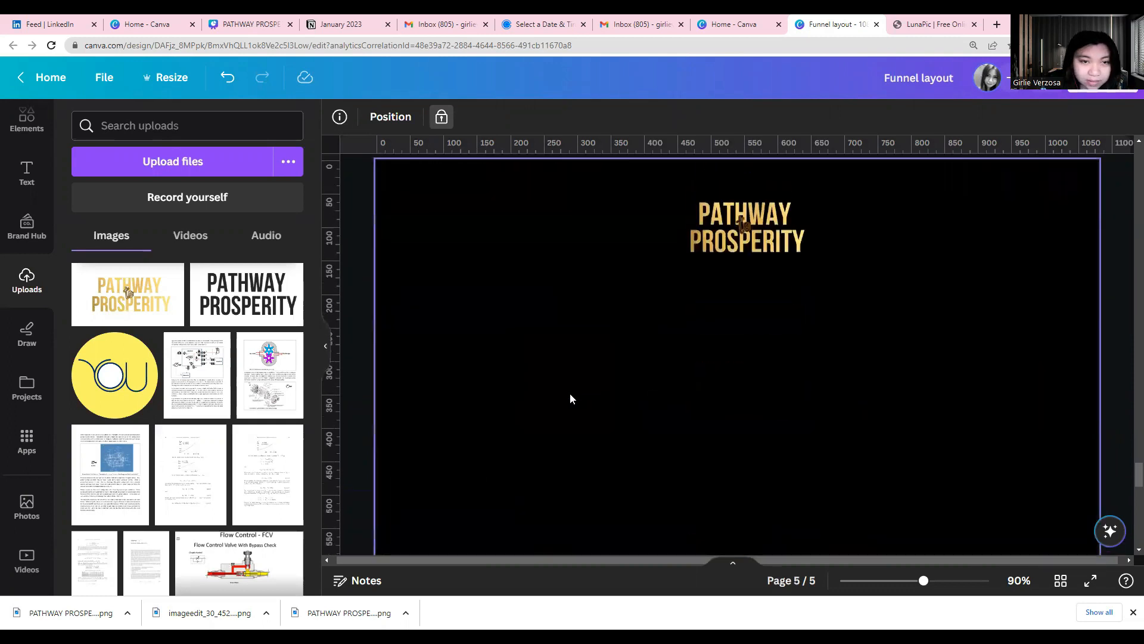
{"action": "scroll", "coordinate": [158, 403], "scroll_direction": "down", "scroll_amount": 1}
{"action": "scroll", "coordinate": [158, 403], "scroll_direction": "down", "scroll_amount": 15}
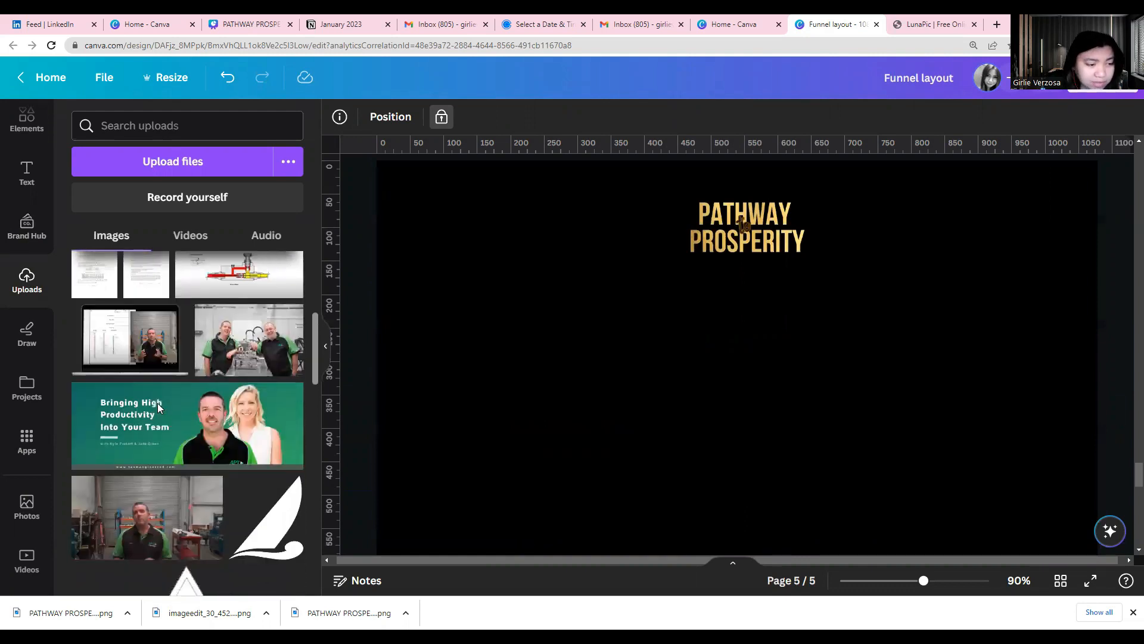
{"action": "scroll", "coordinate": [158, 407], "scroll_direction": "down", "scroll_amount": 15}
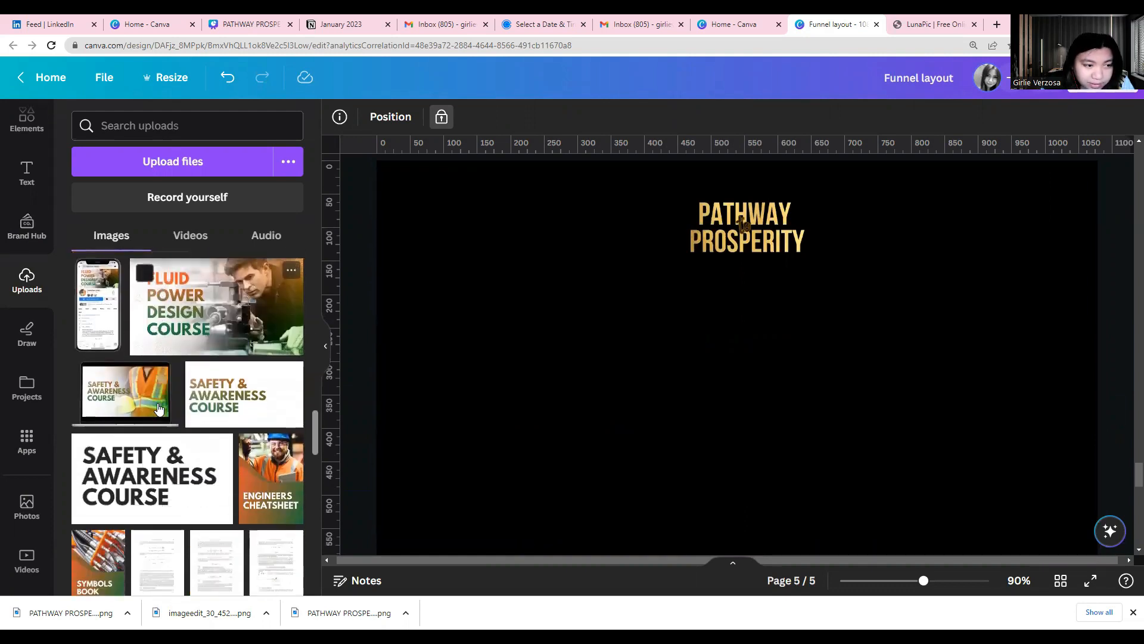
{"action": "scroll", "coordinate": [159, 409], "scroll_direction": "down", "scroll_amount": 10}
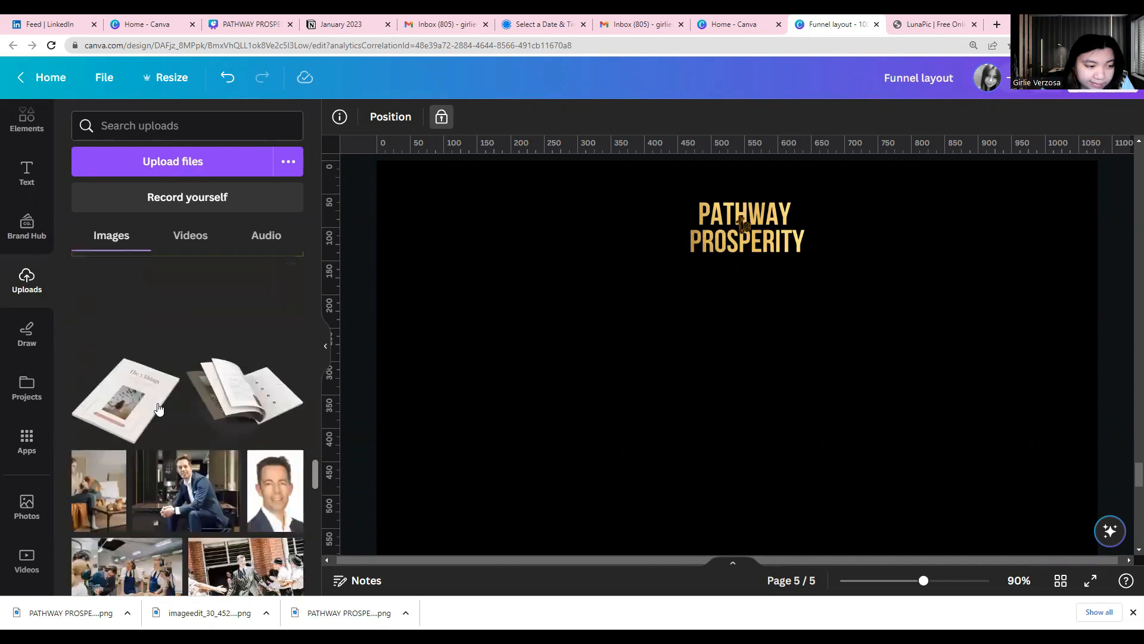
{"action": "scroll", "coordinate": [158, 409], "scroll_direction": "down", "scroll_amount": 10}
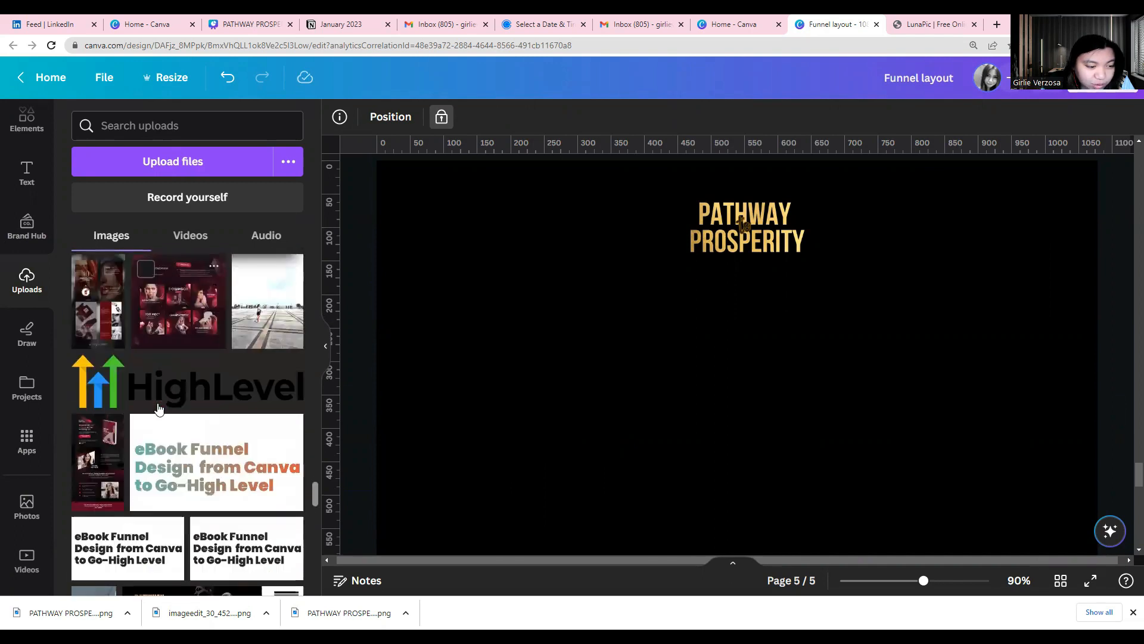
{"action": "scroll", "coordinate": [158, 408], "scroll_direction": "down", "scroll_amount": 2}
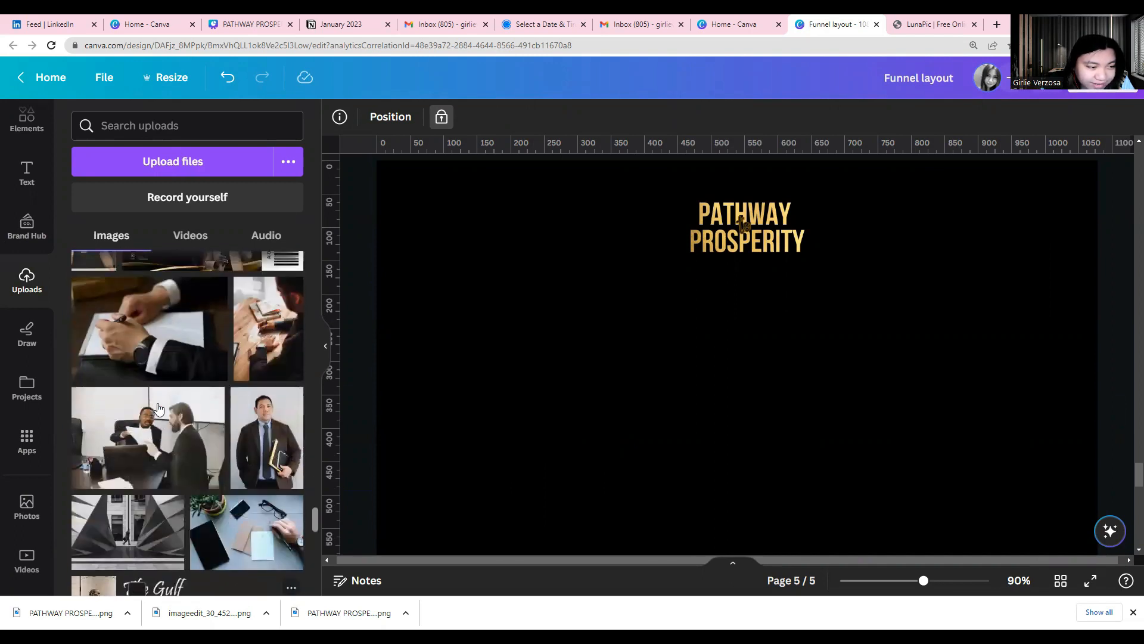
{"action": "scroll", "coordinate": [160, 410], "scroll_direction": "down", "scroll_amount": 3}
{"action": "scroll", "coordinate": [159, 409], "scroll_direction": "up", "scroll_amount": 4}
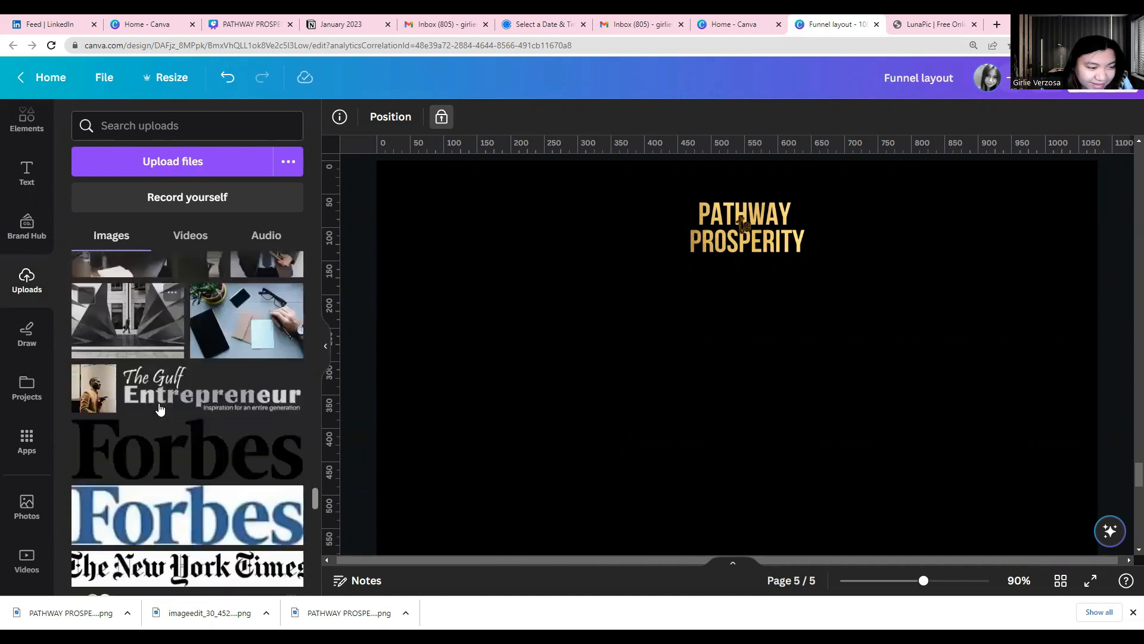
{"action": "scroll", "coordinate": [159, 409], "scroll_direction": "down", "scroll_amount": 3}
{"action": "scroll", "coordinate": [395, 504], "scroll_direction": "down", "scroll_amount": 2}
{"action": "scroll", "coordinate": [395, 499], "scroll_direction": "up", "scroll_amount": 2}
{"action": "left_click", "coordinate": [254, 526]}
{"action": "scroll", "coordinate": [533, 500], "scroll_direction": "up", "scroll_amount": 4}
{"action": "scroll", "coordinate": [530, 498], "scroll_direction": "down", "scroll_amount": 5}
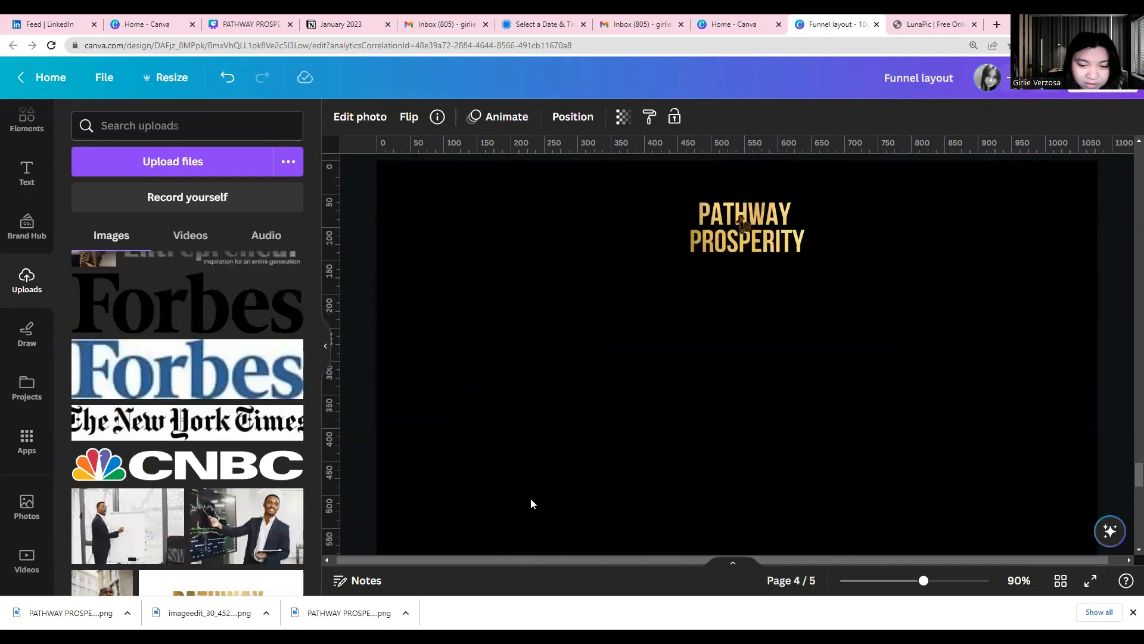
Move the presenter photo to the top edge of page 5 and send it to the back behind the gold title
{"action": "scroll", "coordinate": [557, 497], "scroll_direction": "down", "scroll_amount": 3, "text": "ctrl"}
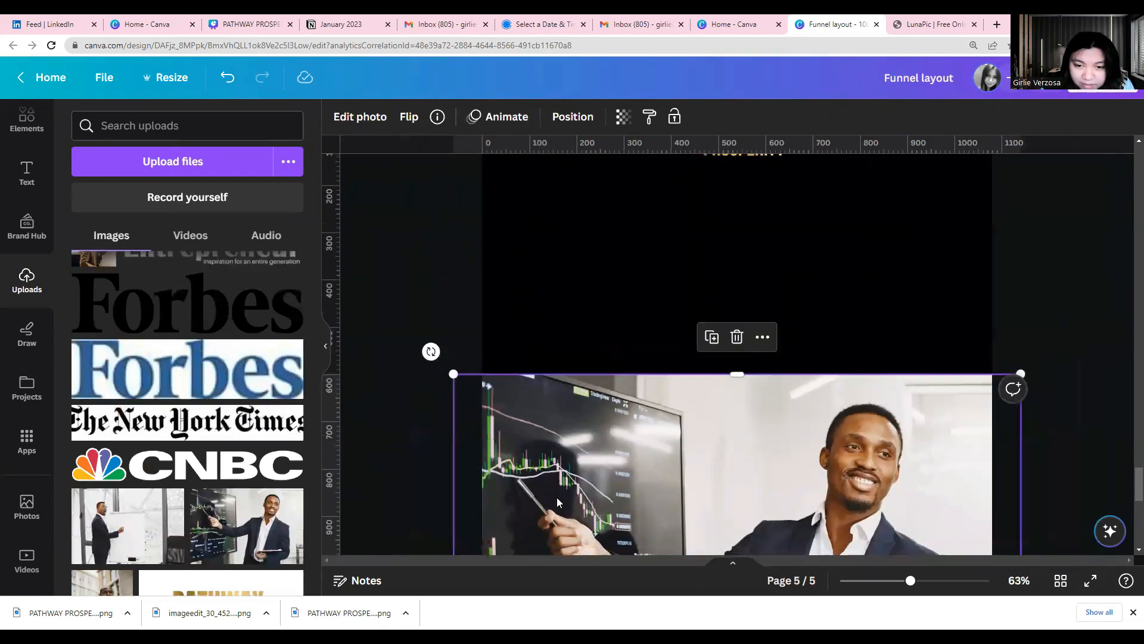
{"action": "scroll", "coordinate": [556, 497], "scroll_direction": "down", "scroll_amount": 2, "text": "ctrl"}
{"action": "left_click_drag", "start_coordinate": [694, 469], "coordinate": [704, 268]}
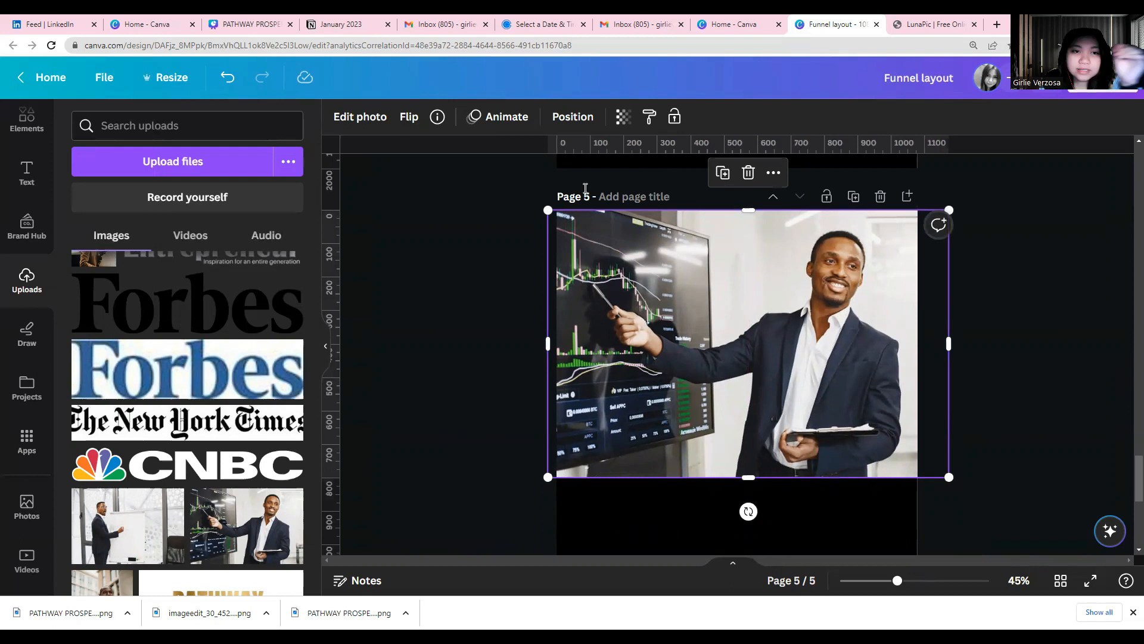
{"action": "left_click", "coordinate": [558, 117]}
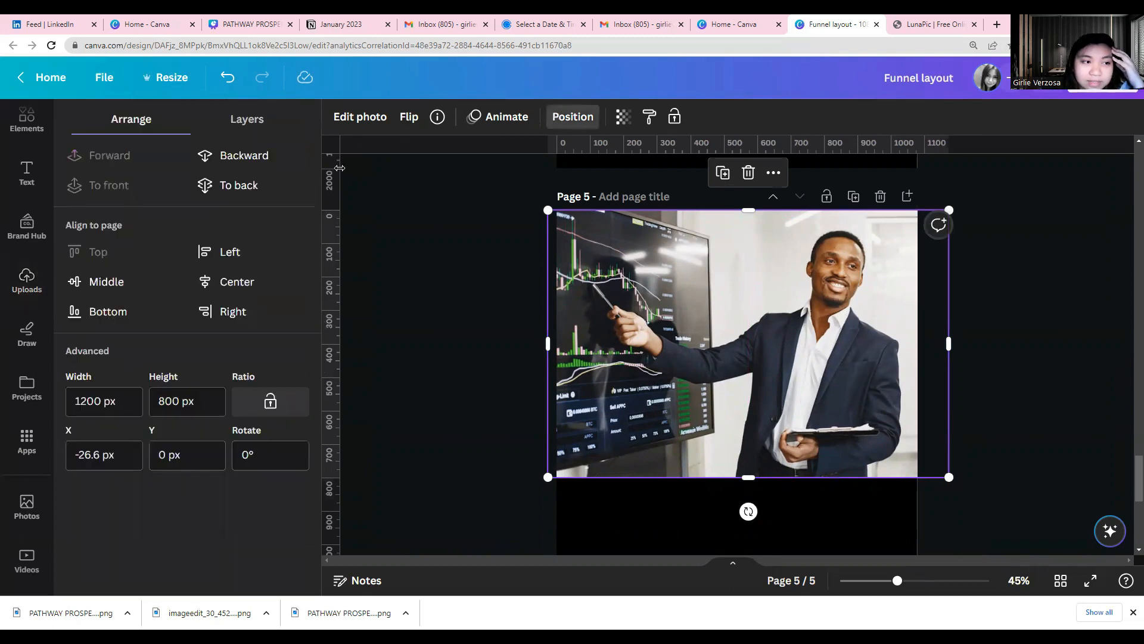
{"action": "left_click", "coordinate": [250, 186]}
{"action": "left_click", "coordinate": [466, 380]}
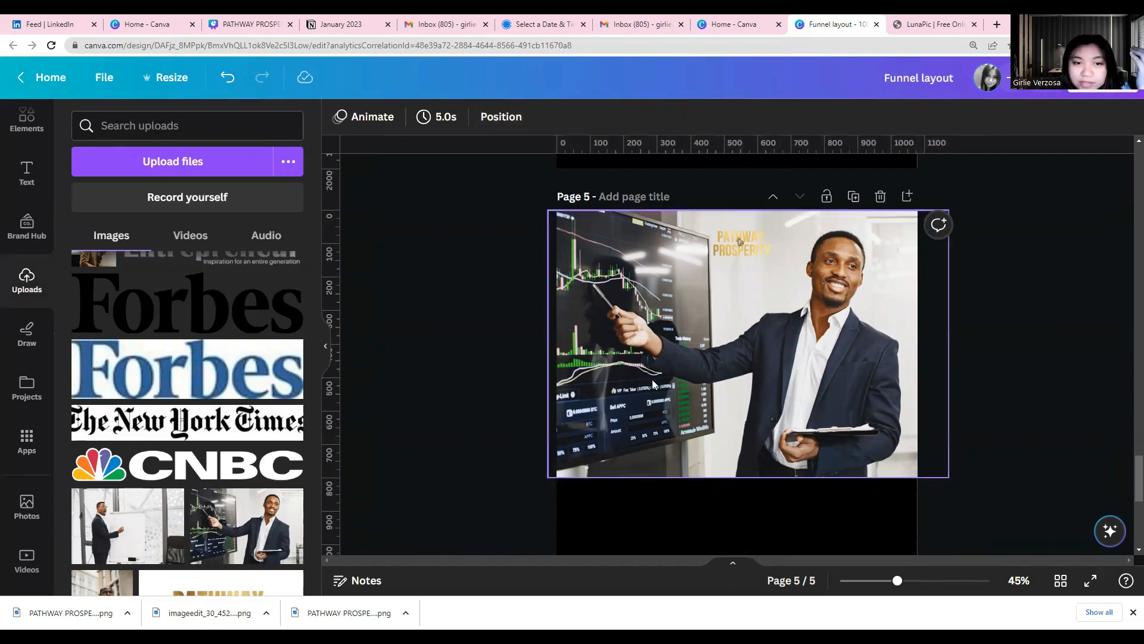
Adjust the presenter photo's light by setting Blacks to 49
{"action": "left_click", "coordinate": [583, 358]}
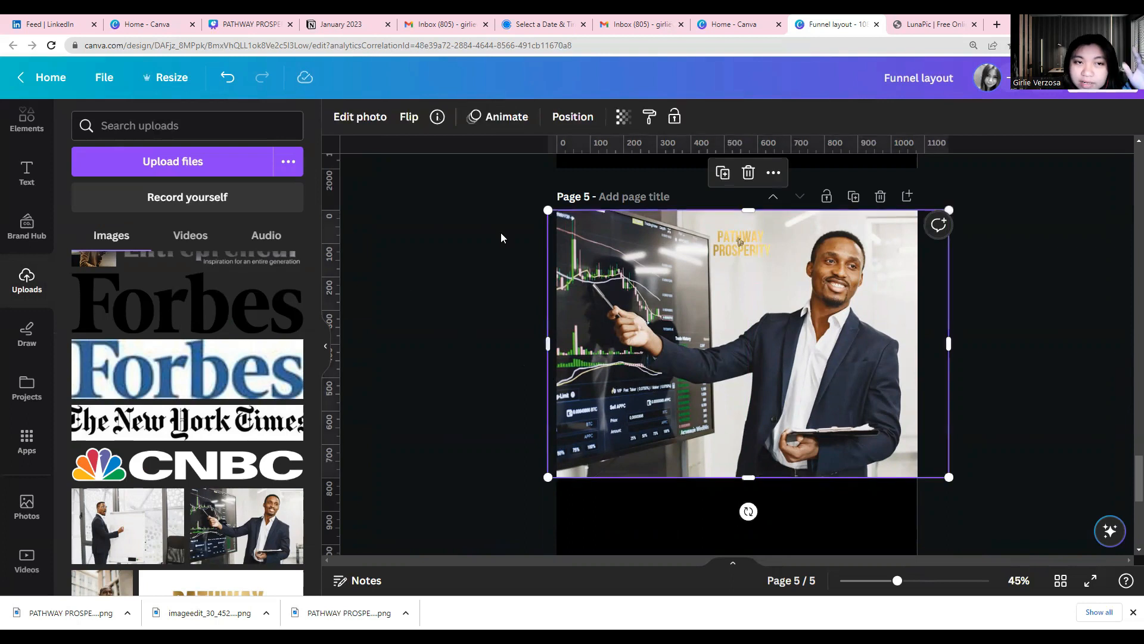
{"action": "left_click", "coordinate": [372, 118]}
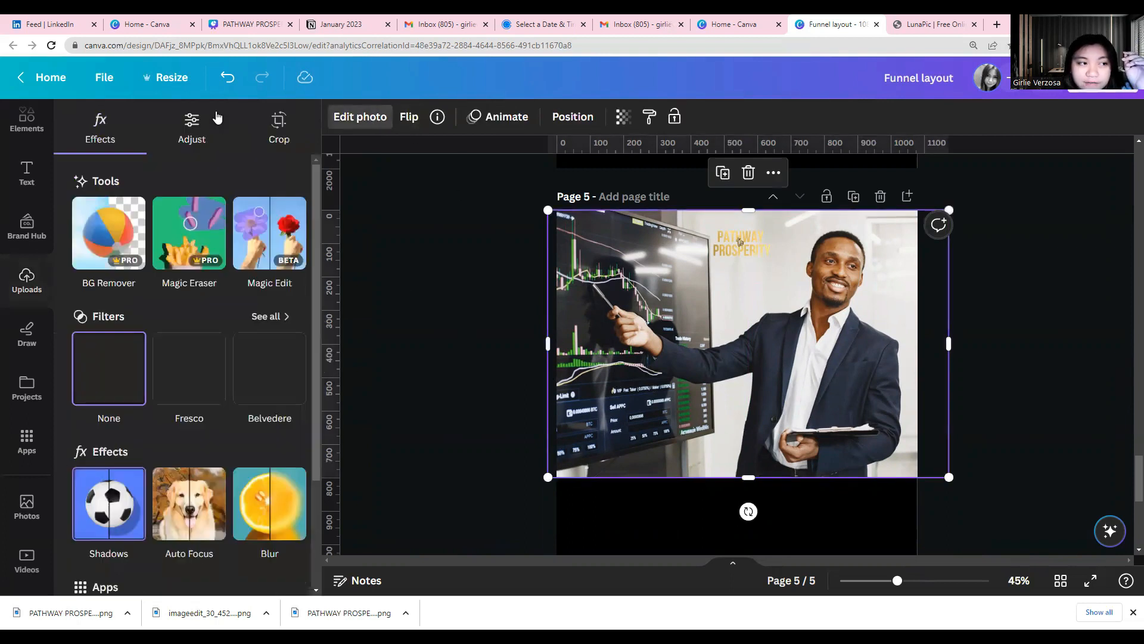
{"action": "left_click", "coordinate": [186, 137]}
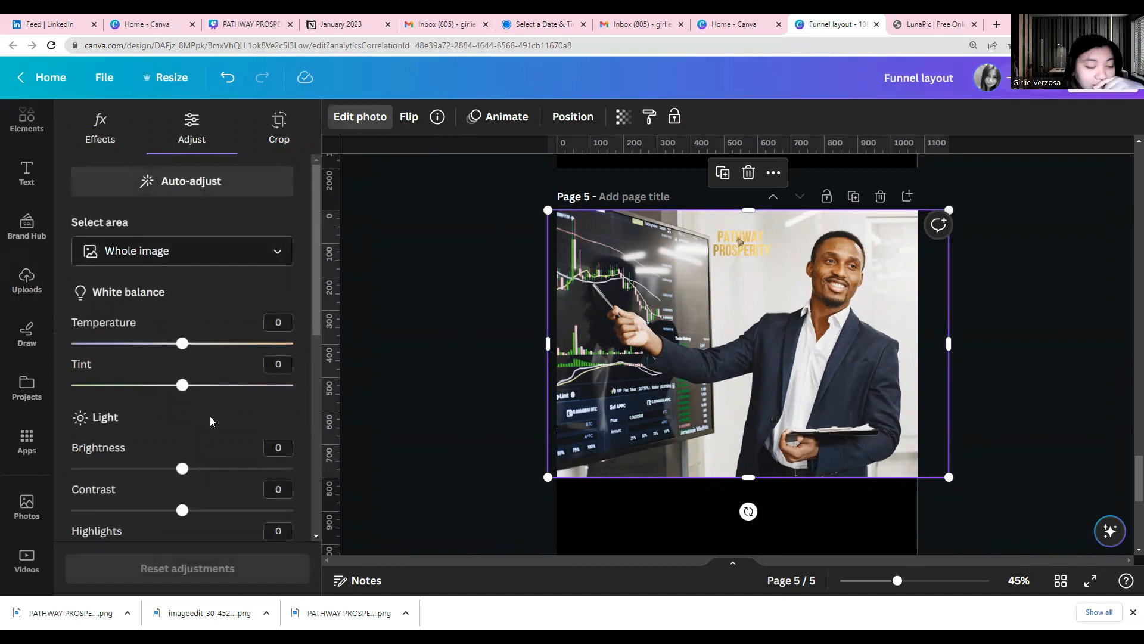
{"action": "scroll", "coordinate": [210, 416], "scroll_direction": "down", "scroll_amount": 4}
{"action": "left_click_drag", "start_coordinate": [197, 441], "coordinate": [238, 433]}
Turn the presenter photo black and white by setting its Saturation to -100
{"action": "scroll", "coordinate": [178, 424], "scroll_direction": "down", "scroll_amount": 2}
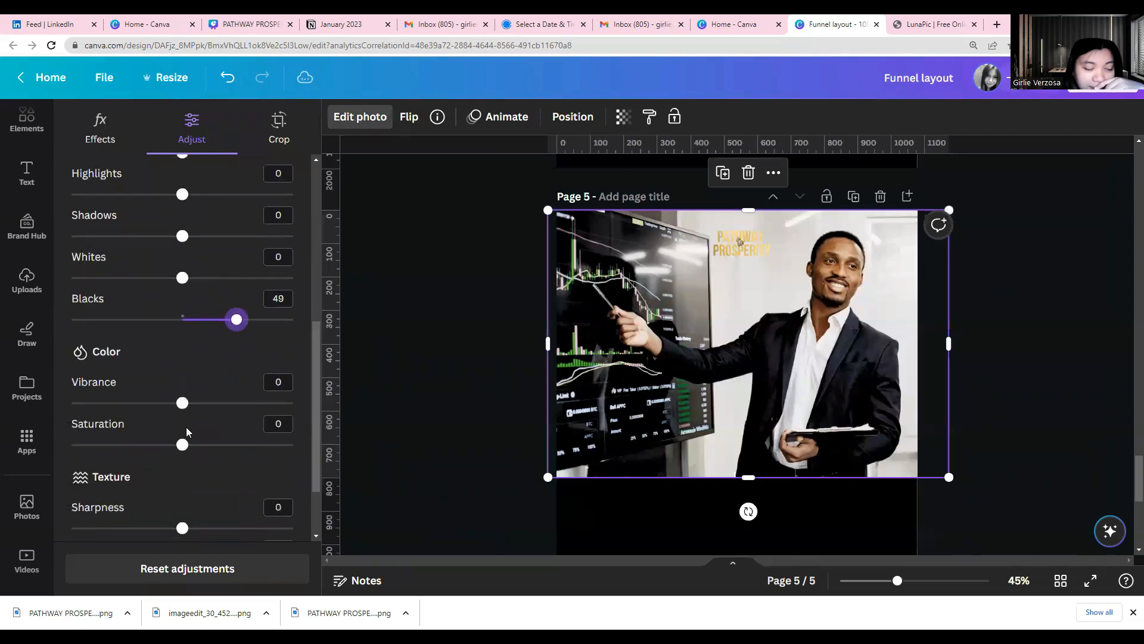
{"action": "scroll", "coordinate": [192, 433], "scroll_direction": "down", "scroll_amount": 1}
{"action": "scroll", "coordinate": [192, 430], "scroll_direction": "up", "scroll_amount": 5}
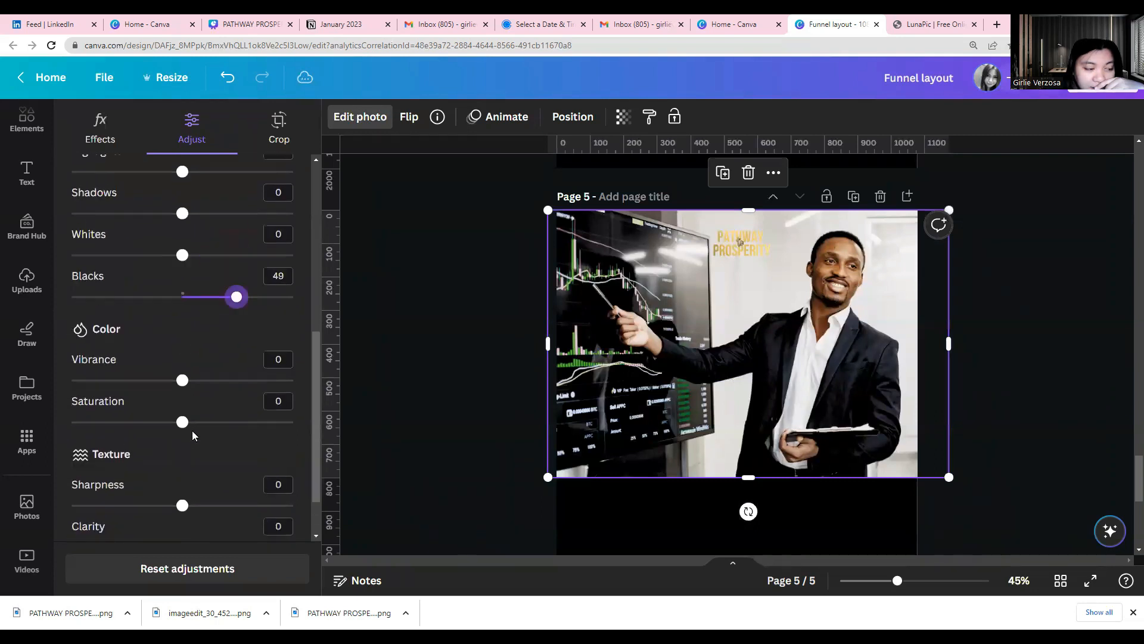
{"action": "scroll", "coordinate": [194, 435], "scroll_direction": "up", "scroll_amount": 2}
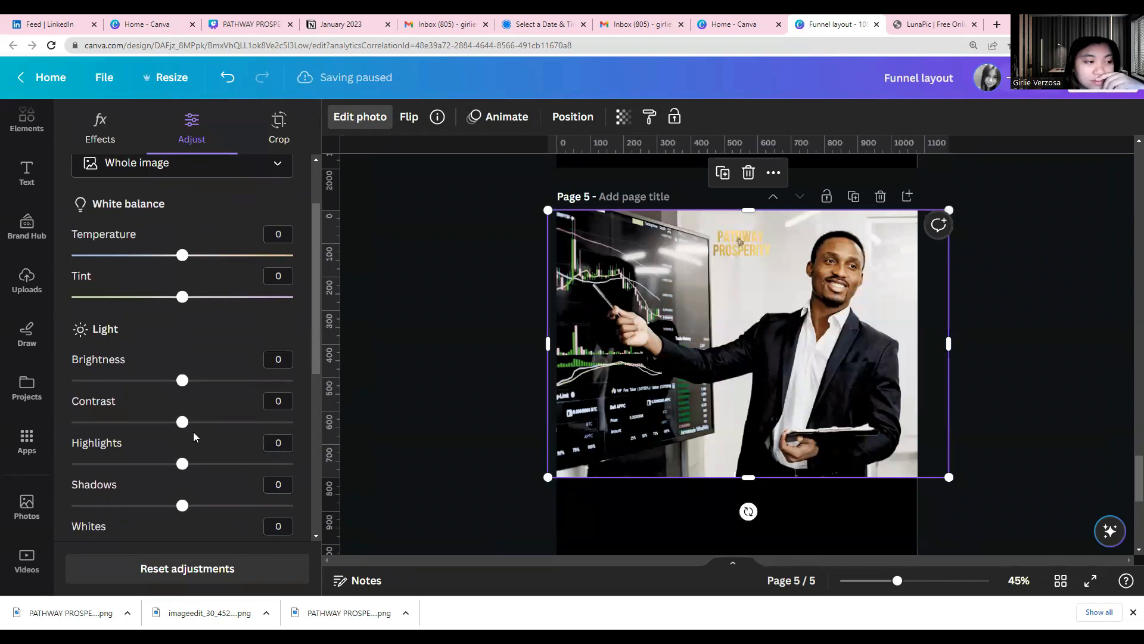
{"action": "scroll", "coordinate": [141, 391], "scroll_direction": "up", "scroll_amount": 2}
{"action": "scroll", "coordinate": [141, 391], "scroll_direction": "down", "scroll_amount": 7}
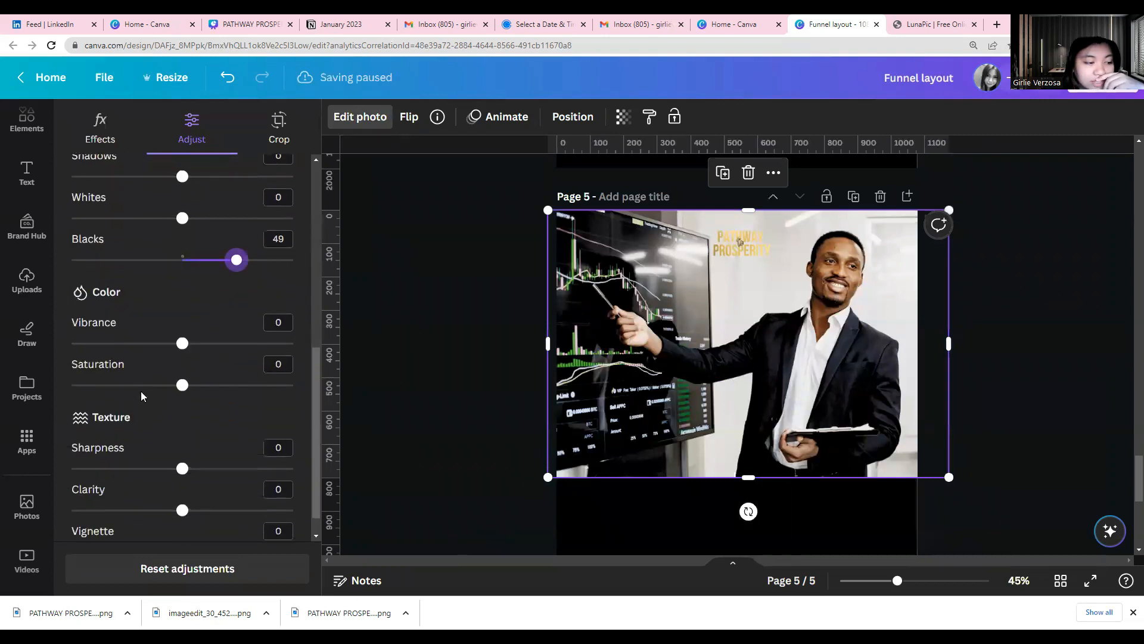
{"action": "left_click_drag", "start_coordinate": [165, 366], "coordinate": [51, 366]}
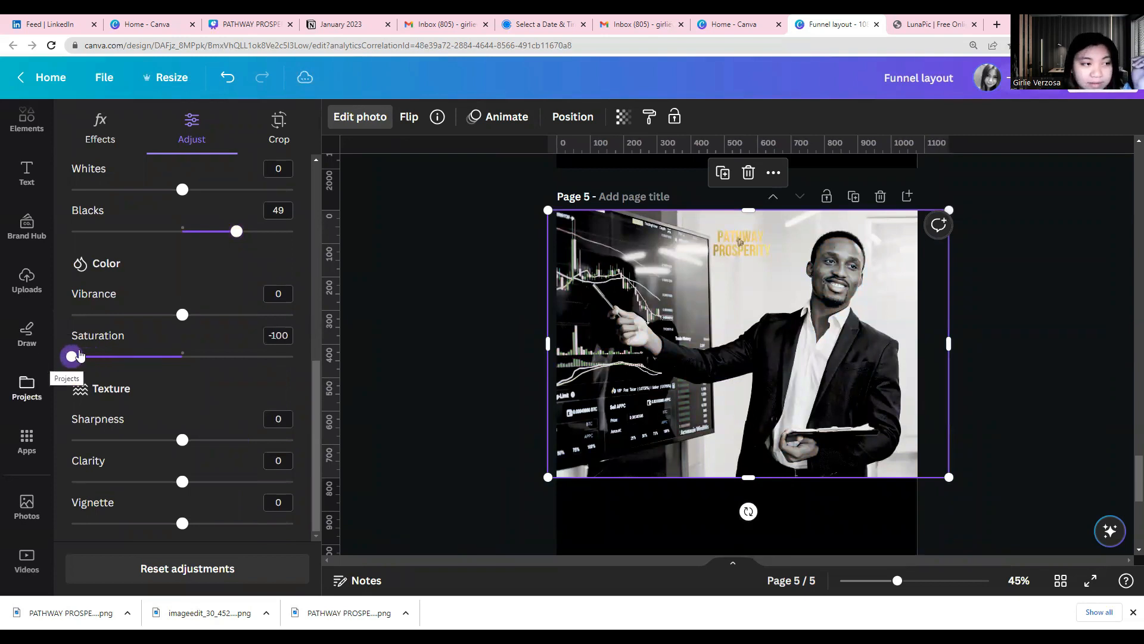
{"action": "scroll", "coordinate": [197, 346], "scroll_direction": "up", "scroll_amount": 5}
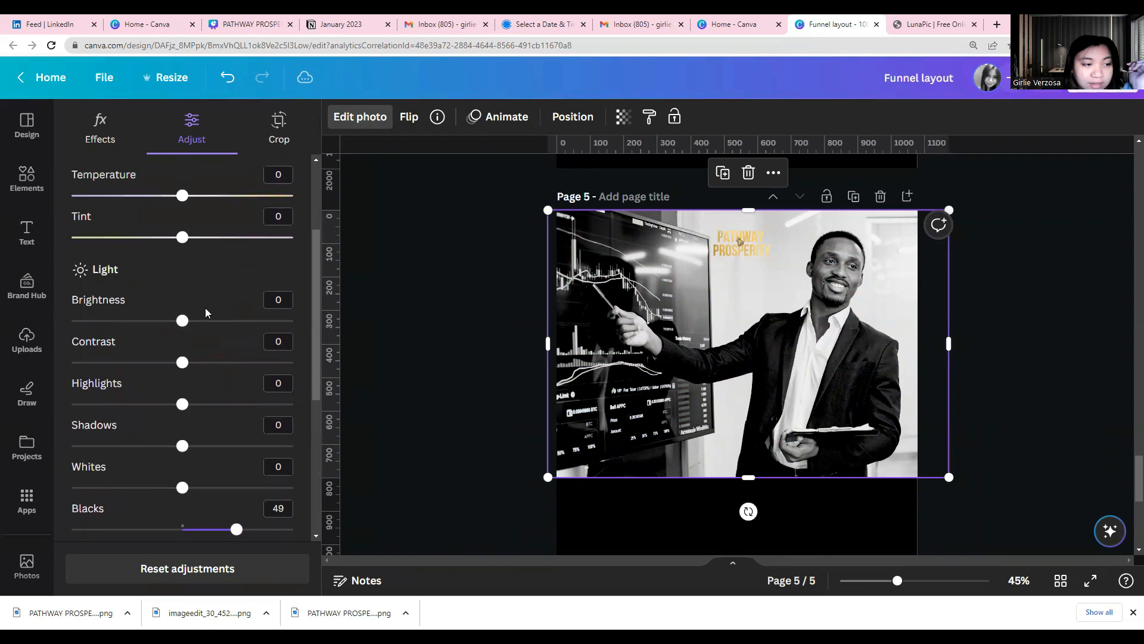
Fade the presenter photo into the black background by setting its Transparency to 33
{"action": "left_click", "coordinate": [625, 119]}
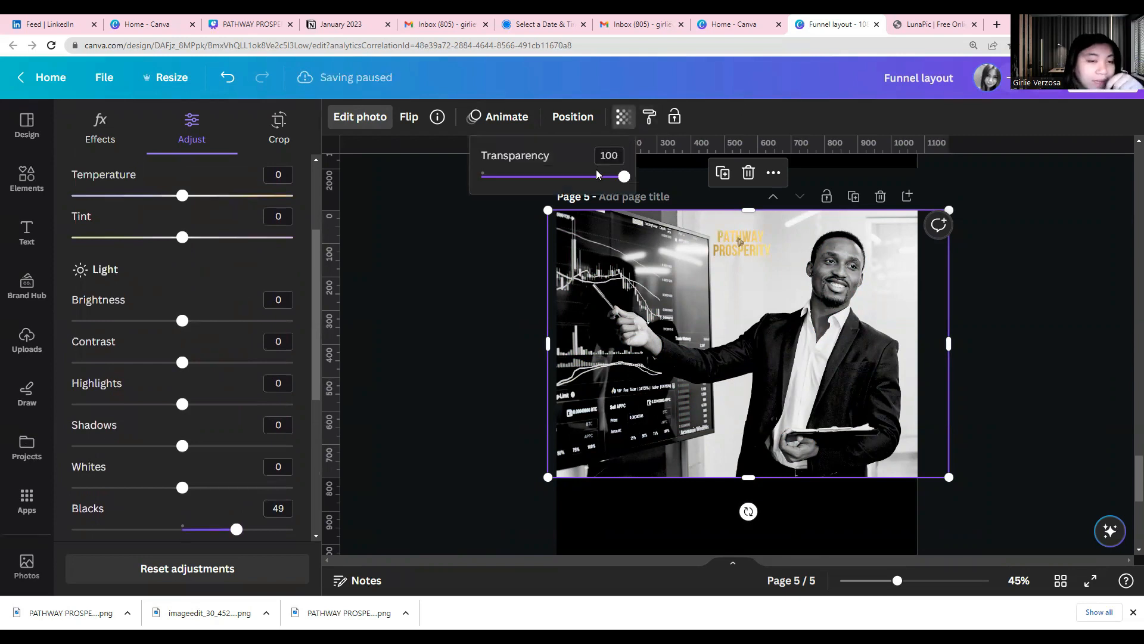
{"action": "left_click_drag", "start_coordinate": [595, 179], "coordinate": [532, 182]}
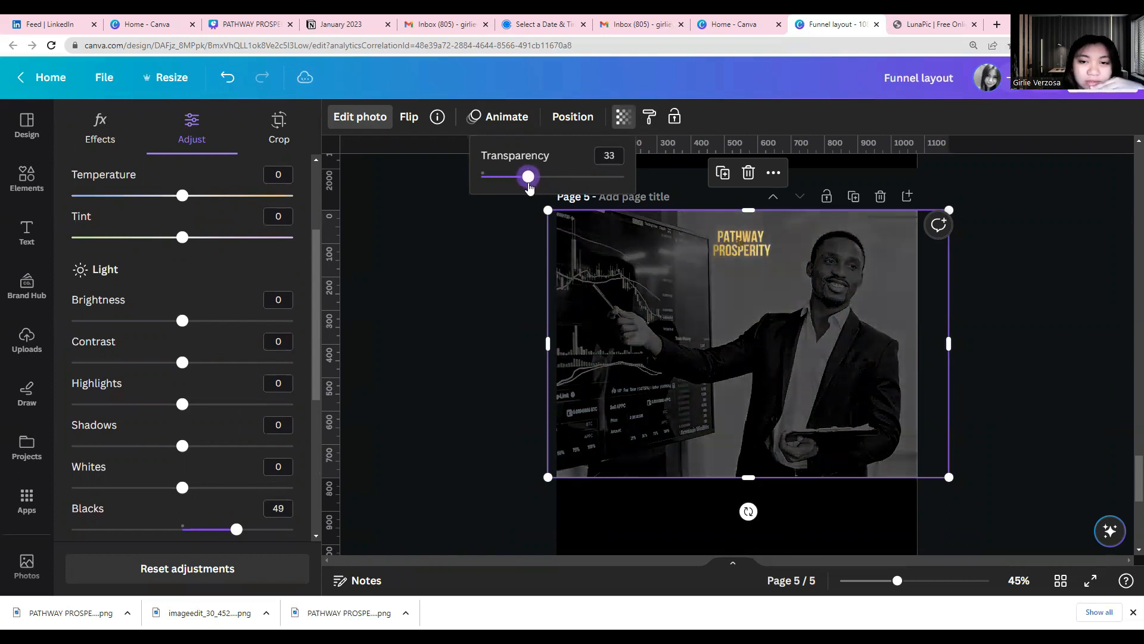
{"action": "left_click_drag", "start_coordinate": [529, 187], "coordinate": [528, 186]}
{"action": "left_click", "coordinate": [493, 294]}
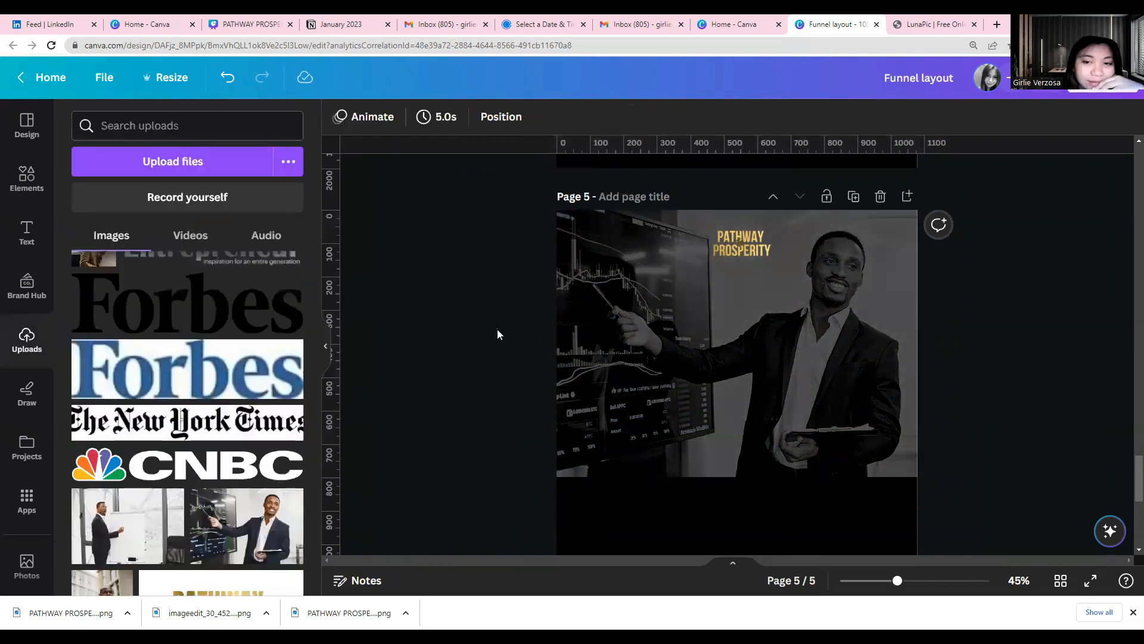
Copy the headline, webinar subheading, REGISTER NOW button and media logos from the header of page 3
{"action": "scroll", "coordinate": [499, 329], "scroll_direction": "up", "scroll_amount": 10}
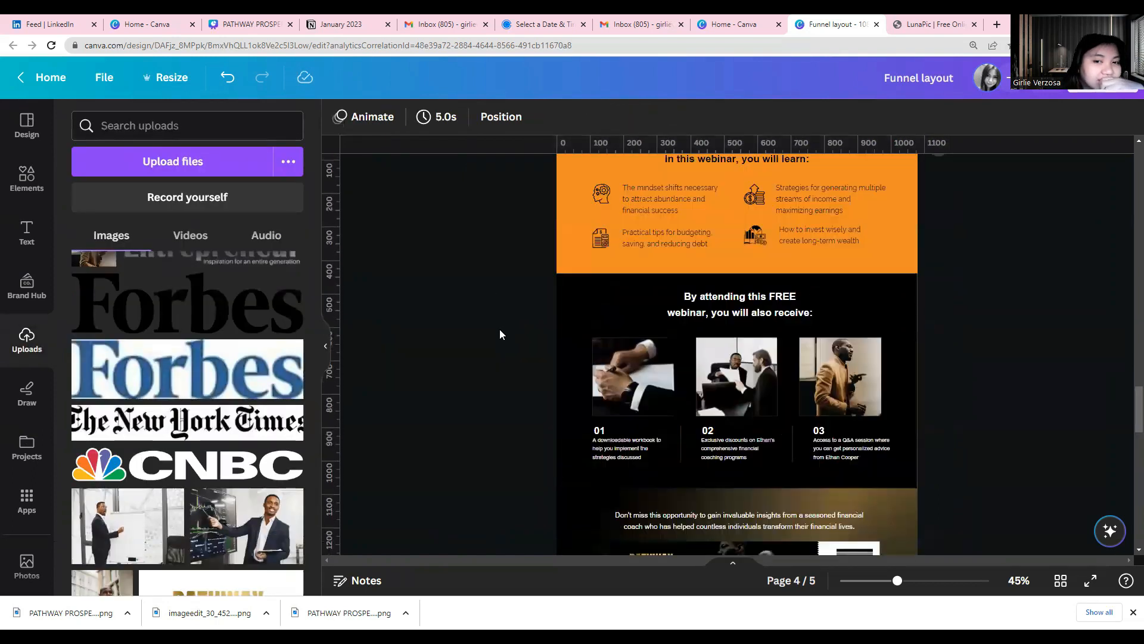
{"action": "scroll", "coordinate": [500, 329], "scroll_direction": "up", "scroll_amount": 8}
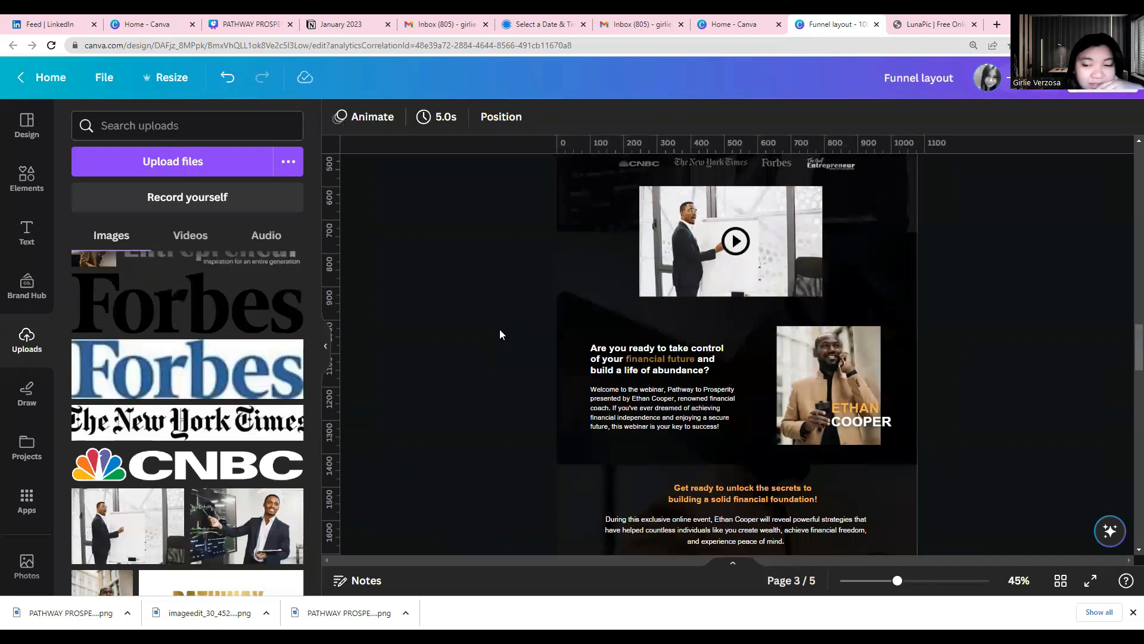
{"action": "scroll", "coordinate": [500, 333], "scroll_direction": "up", "scroll_amount": 4}
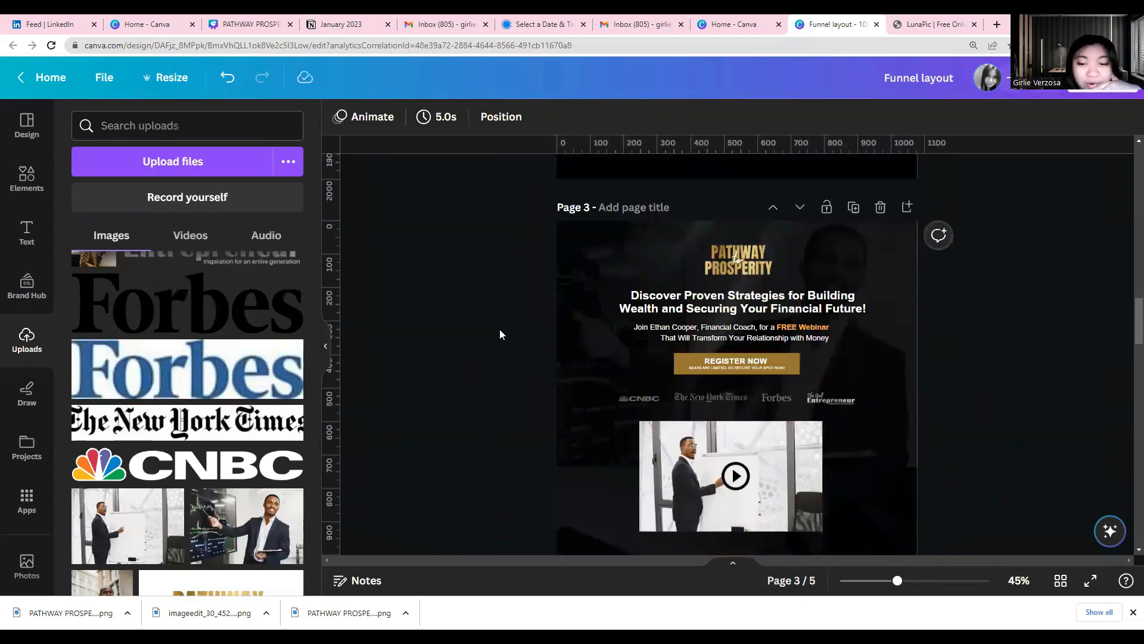
{"action": "left_click", "coordinate": [669, 310]}
{"action": "right_click", "coordinate": [668, 310]}
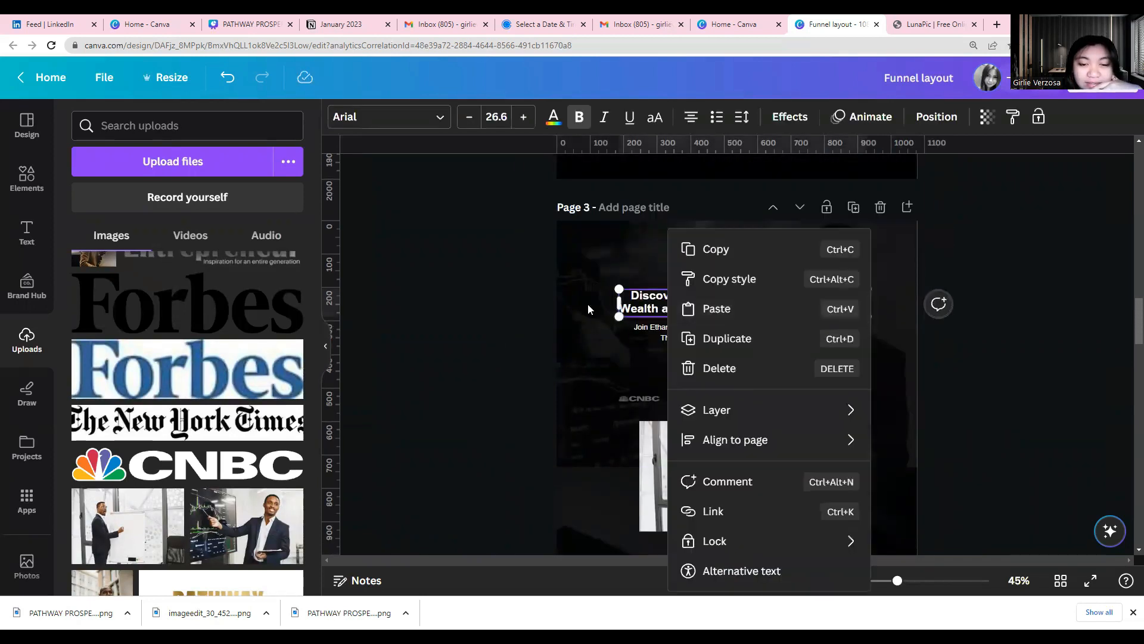
{"action": "left_click_drag", "start_coordinate": [467, 321], "coordinate": [528, 302]}
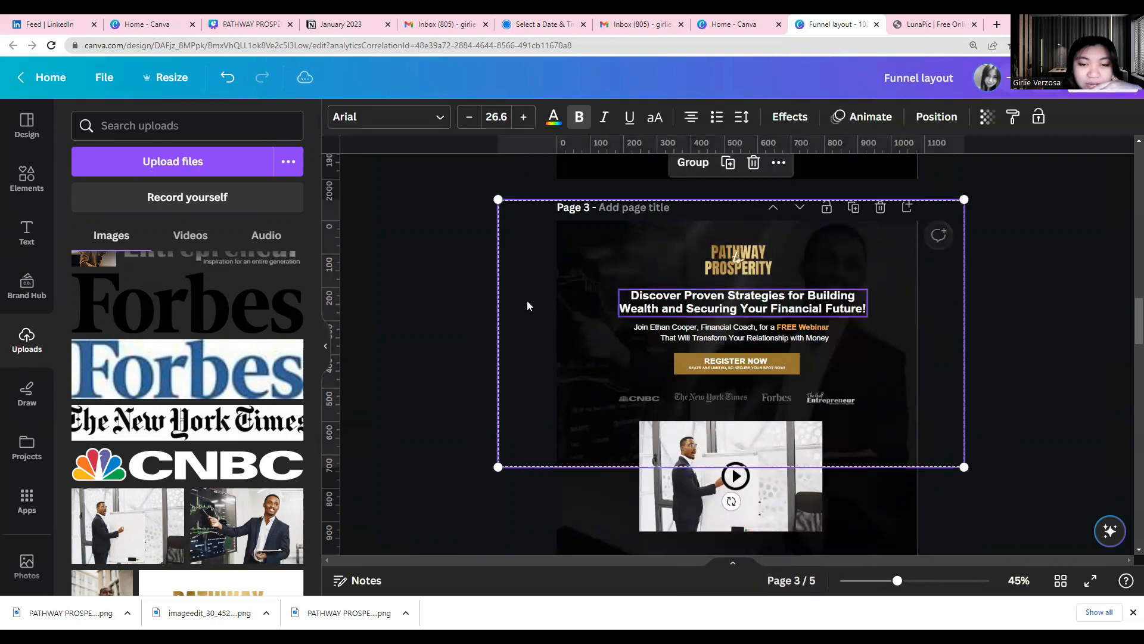
{"action": "left_click", "coordinate": [568, 331]}
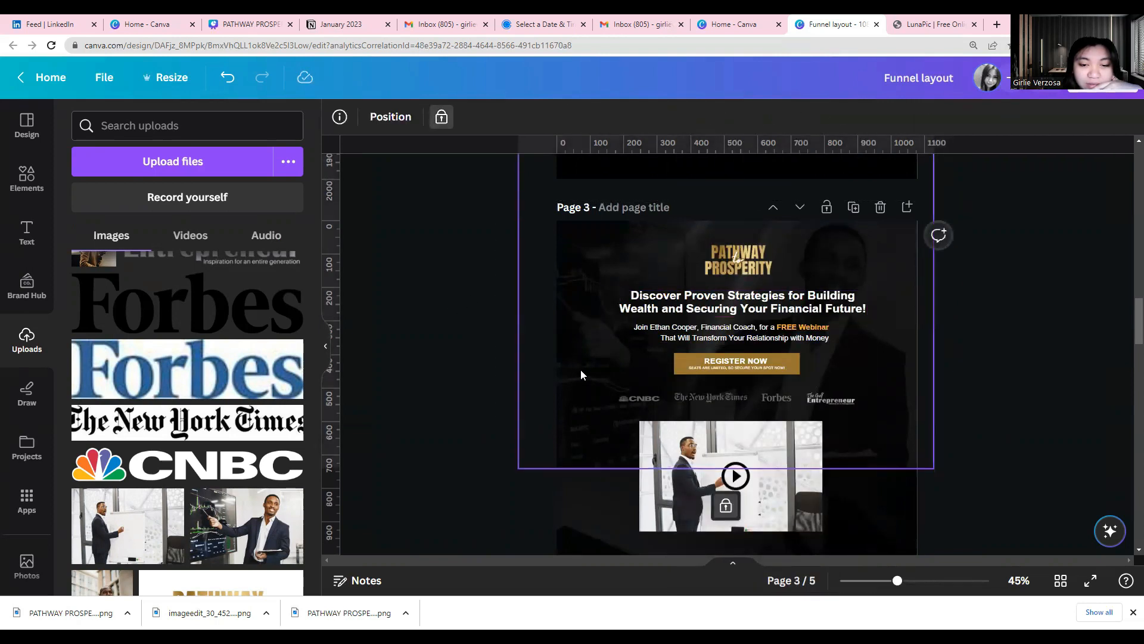
{"action": "left_click_drag", "start_coordinate": [599, 291], "coordinate": [826, 375]}
{"action": "left_click_drag", "start_coordinate": [747, 364], "coordinate": [748, 365]}
{"action": "right_click", "coordinate": [747, 365]}
{"action": "left_click_drag", "start_coordinate": [605, 316], "coordinate": [834, 398]}
{"action": "right_click", "coordinate": [834, 399]}
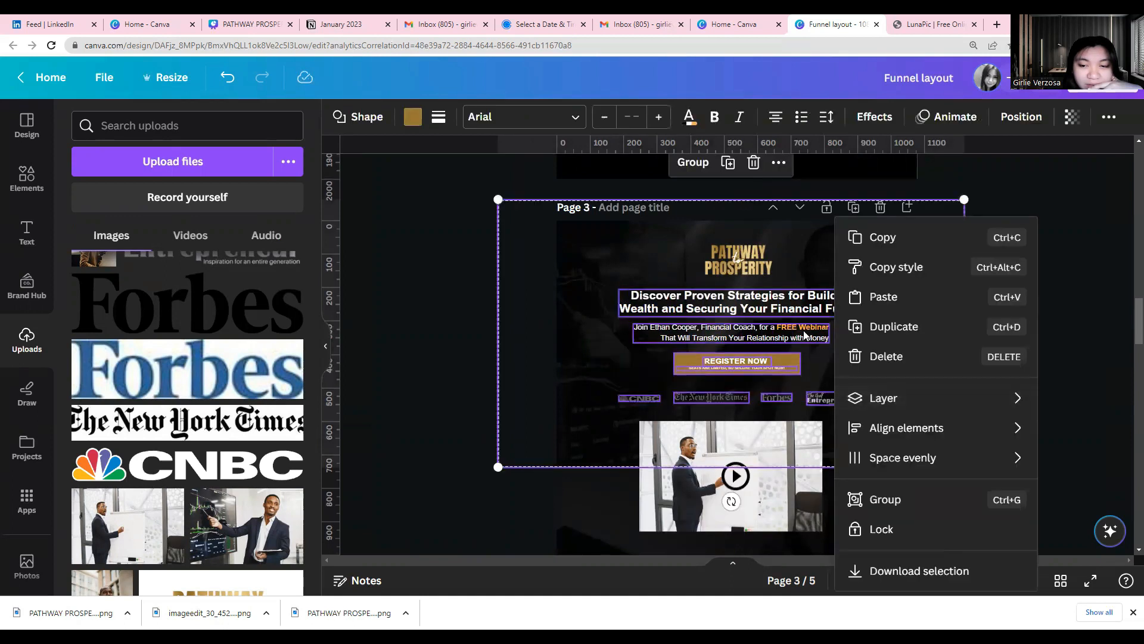
{"action": "left_click", "coordinate": [863, 237]}
Paste the copied header text, button and logos over the faded photo on page 5
{"action": "scroll", "coordinate": [825, 305], "scroll_direction": "down", "scroll_amount": 10}
{"action": "scroll", "coordinate": [825, 305], "scroll_direction": "down", "scroll_amount": 10}
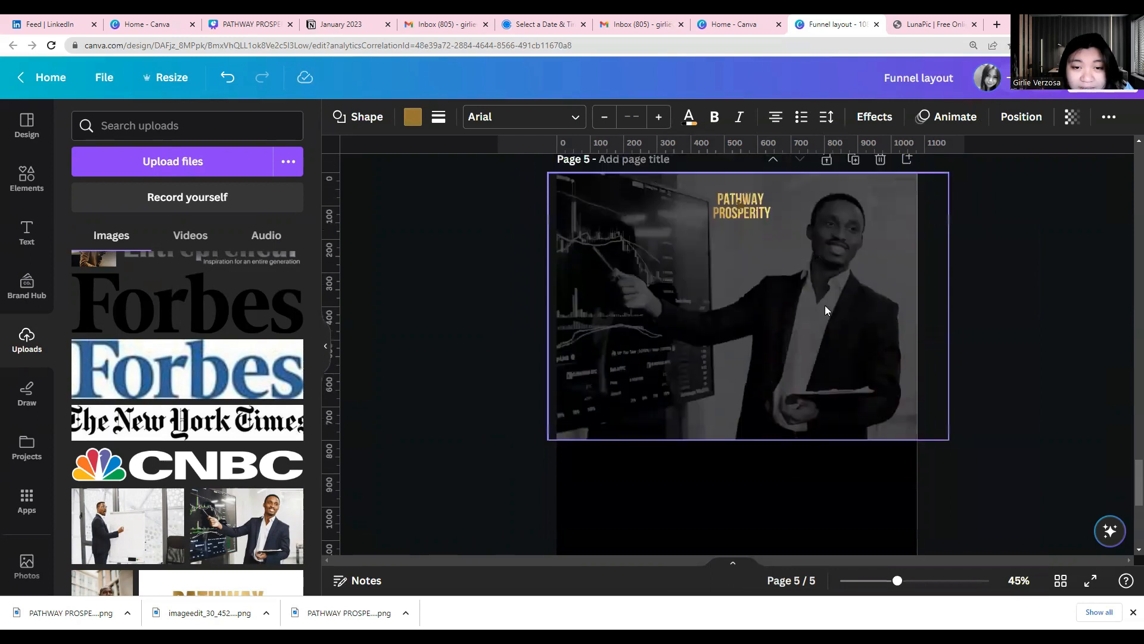
{"action": "left_click", "coordinate": [826, 306]}
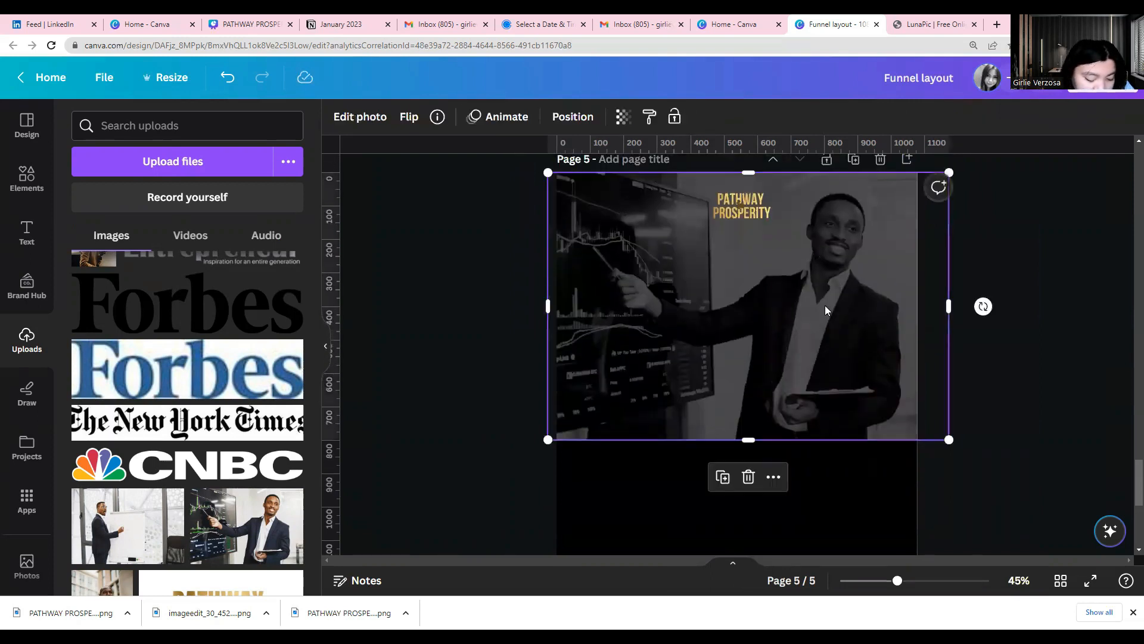
{"action": "key", "text": "ctrl+v"}
{"action": "left_click", "coordinate": [490, 357]}
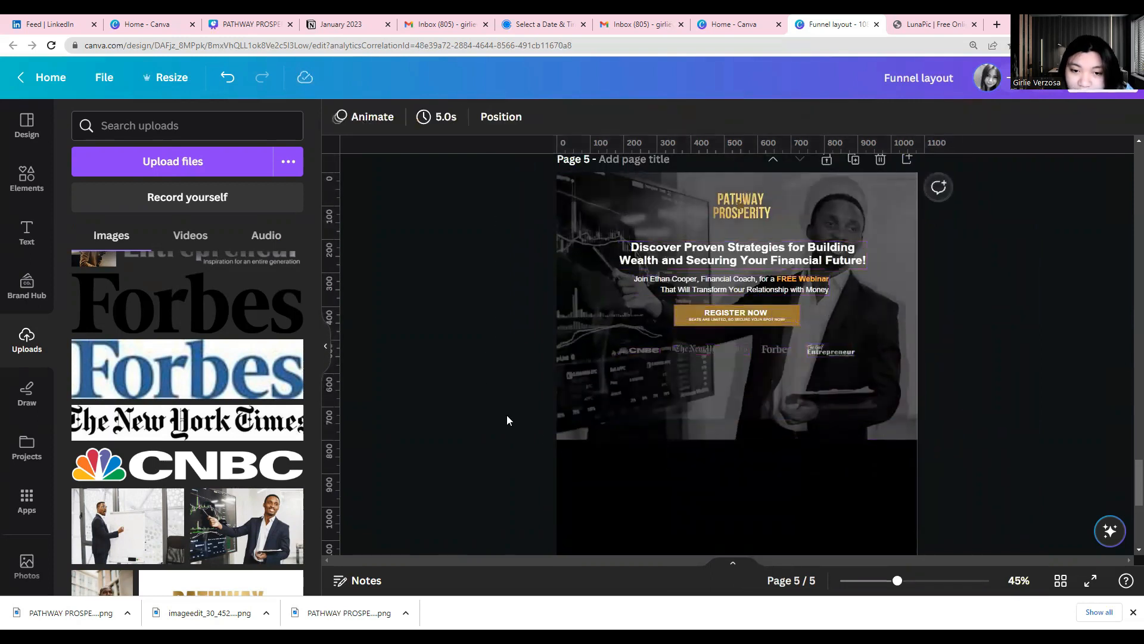
Delete the brighter duplicate of the presenter photo from the page 5 header
{"action": "left_click", "coordinate": [612, 386]}
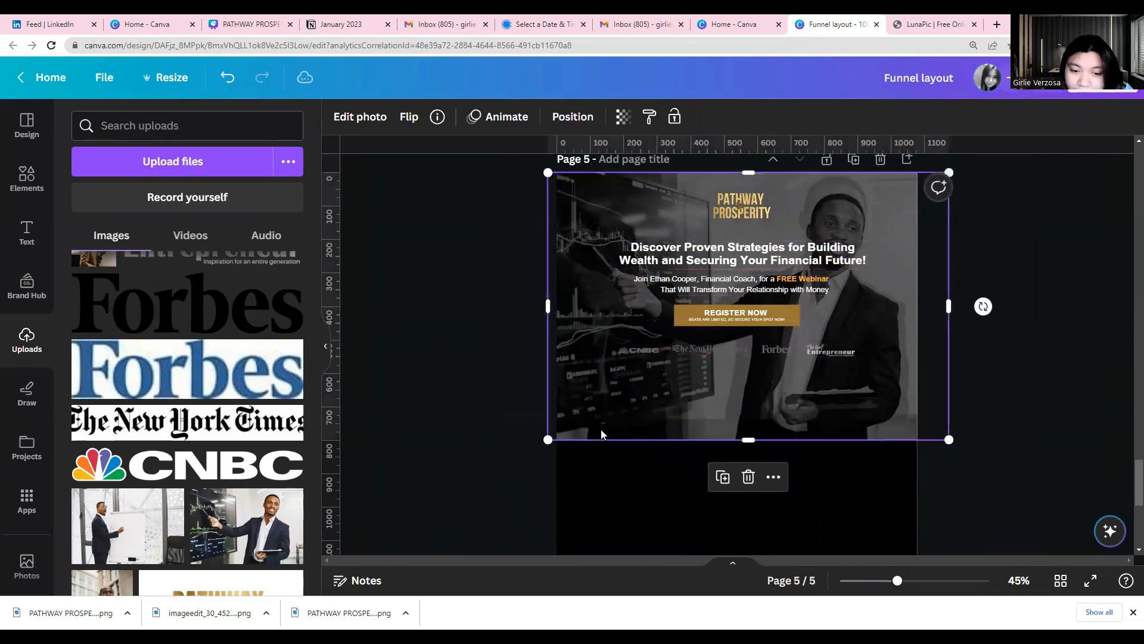
{"action": "key", "text": "Delete"}
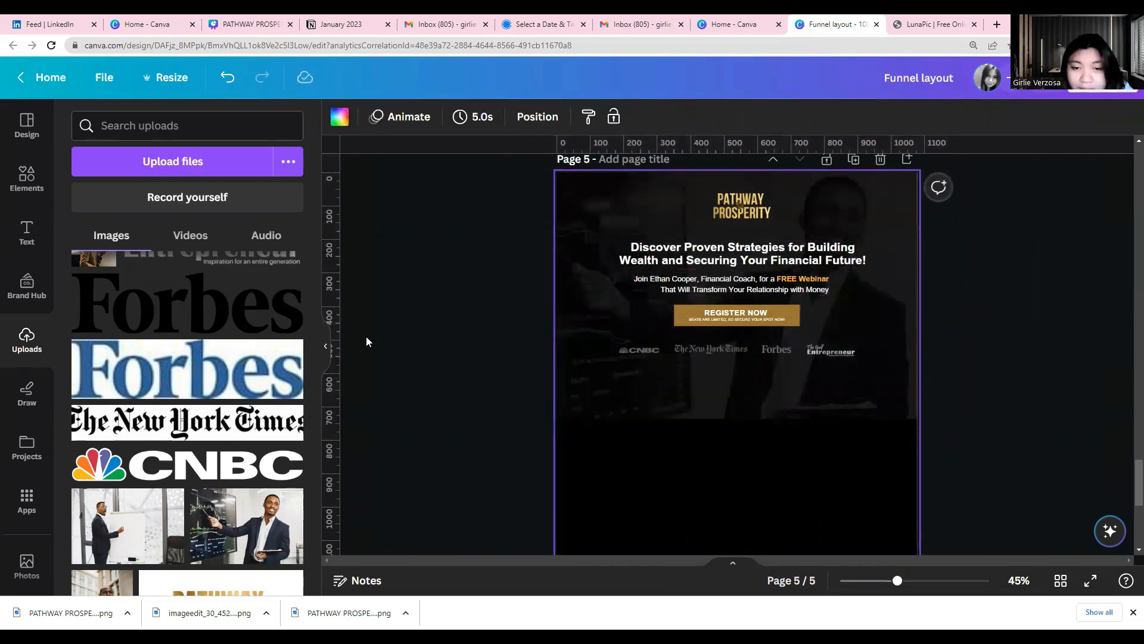
Examine the font, size and styling of the headline and the webinar subheading on page 5
{"action": "left_click", "coordinate": [621, 262]}
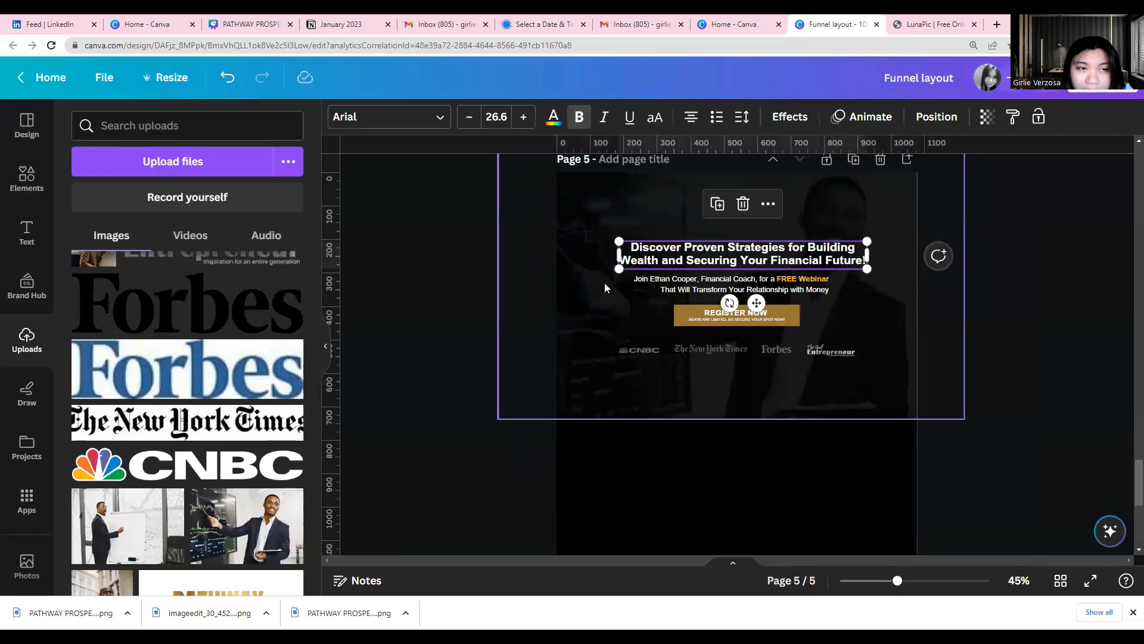
{"action": "double_click", "coordinate": [660, 263]}
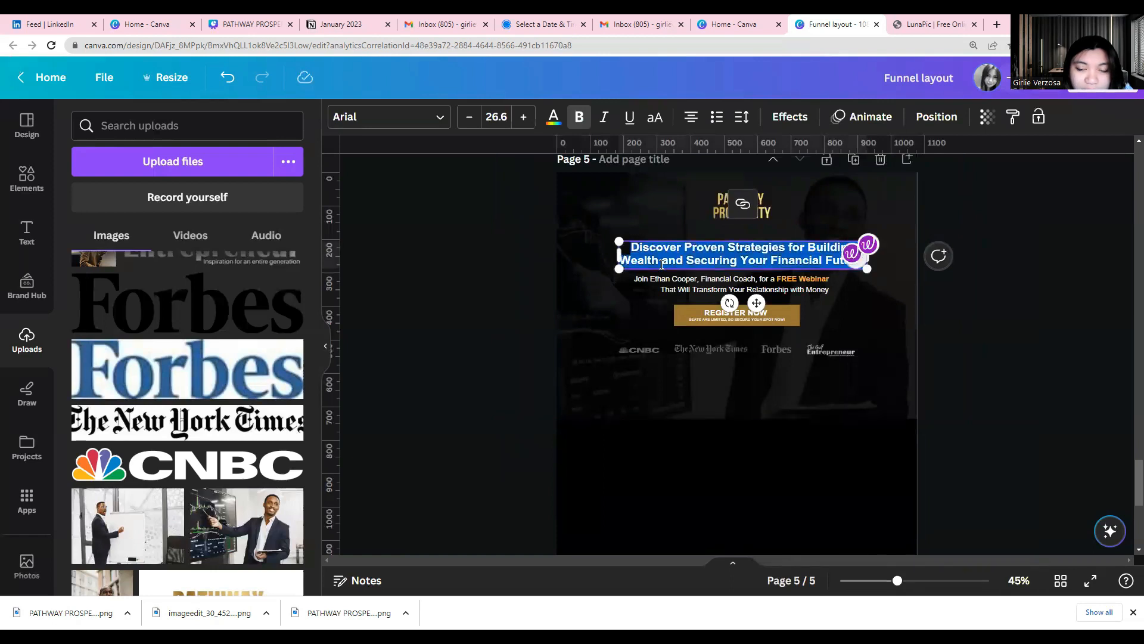
{"action": "left_click", "coordinate": [387, 117]}
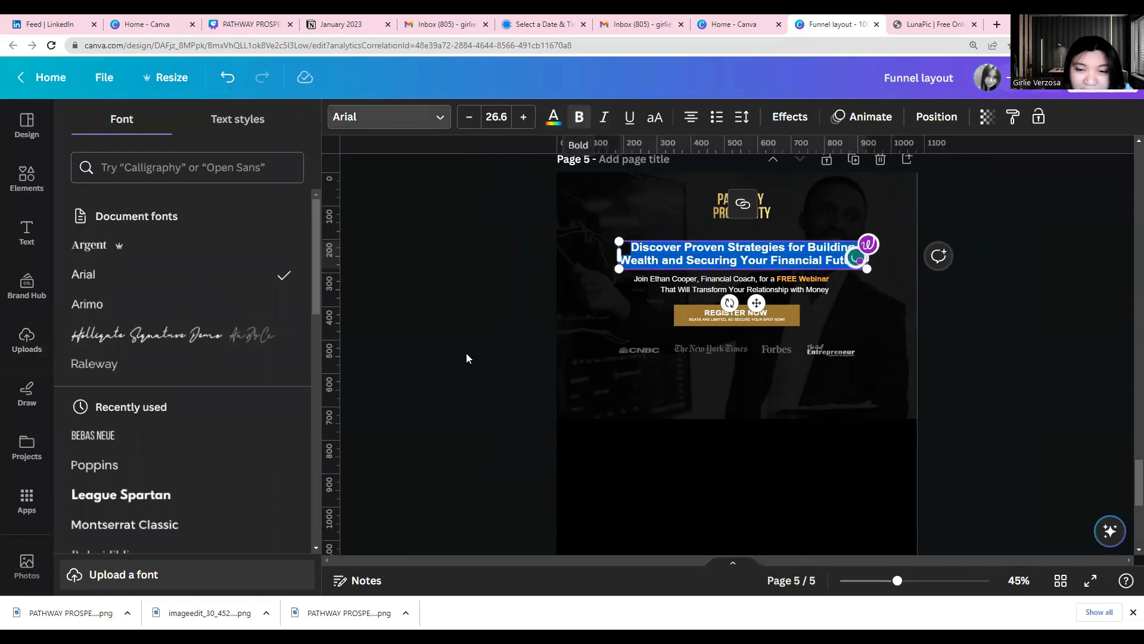
{"action": "left_click", "coordinate": [563, 335]}
{"action": "left_click", "coordinate": [692, 291]}
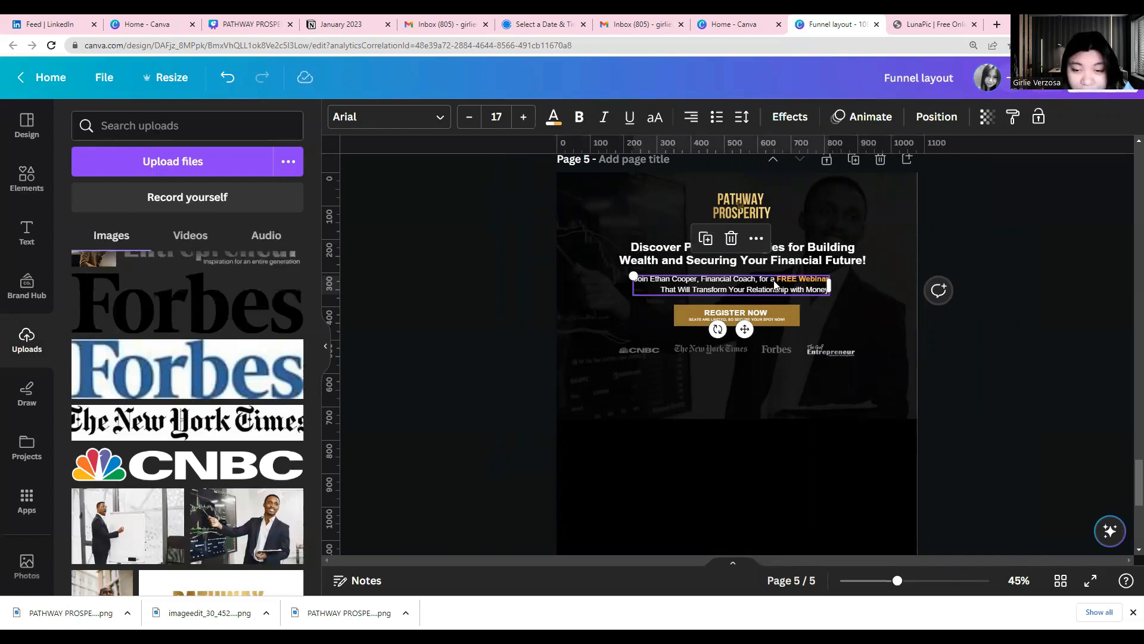
{"action": "left_click", "coordinate": [453, 278]}
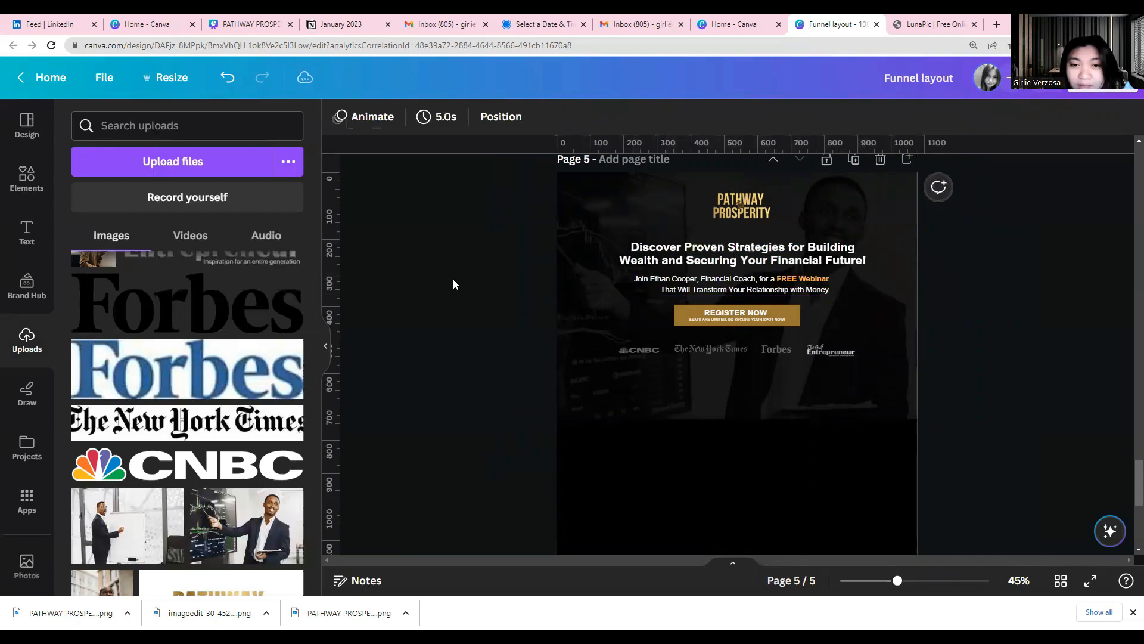
{"action": "left_click", "coordinate": [667, 265]}
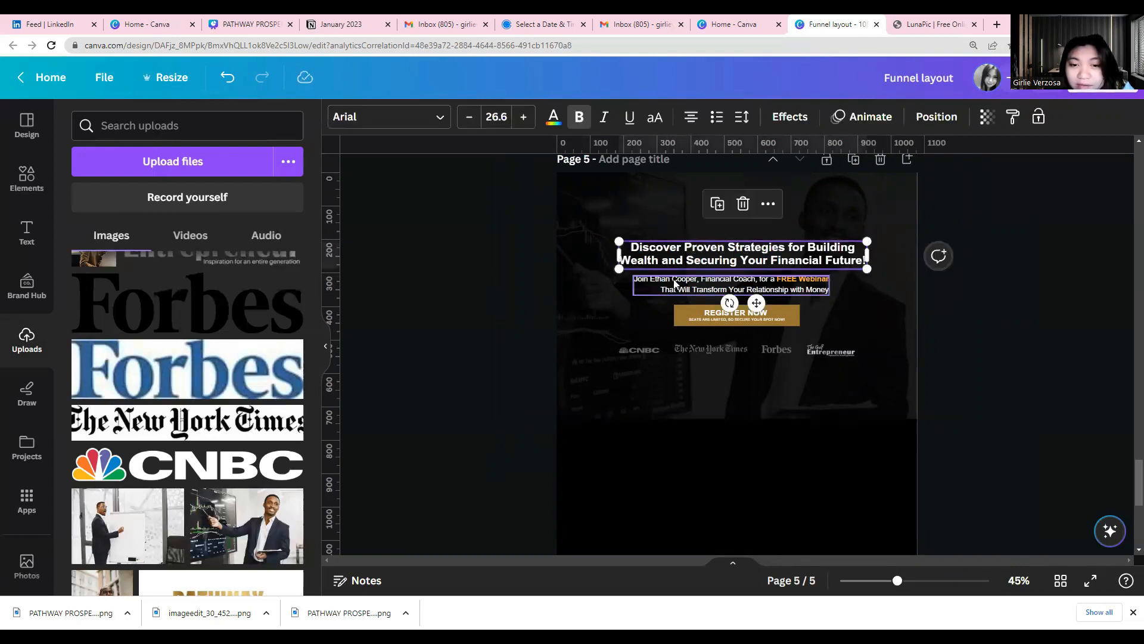
{"action": "left_click", "coordinate": [674, 281]}
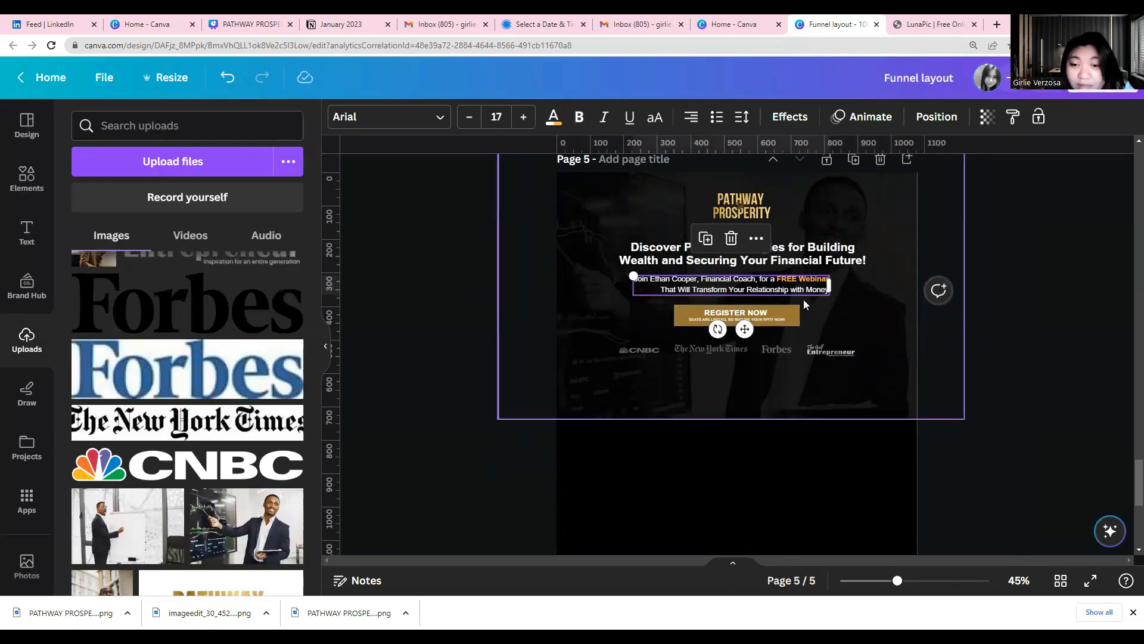
{"action": "double_click", "coordinate": [784, 285]}
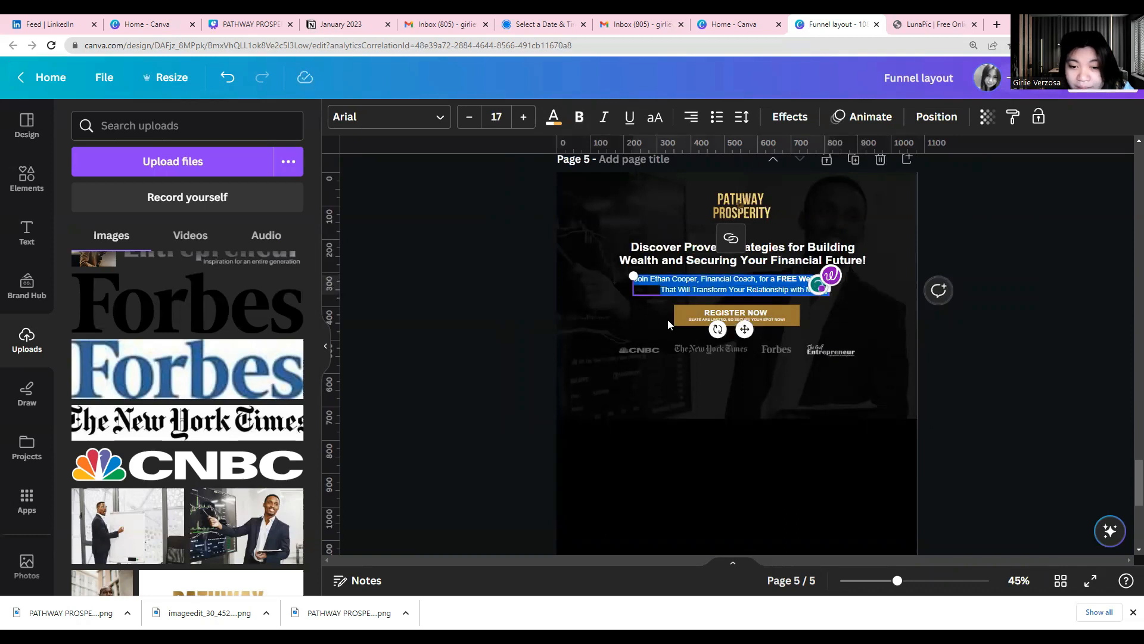
{"action": "left_click", "coordinate": [456, 382]}
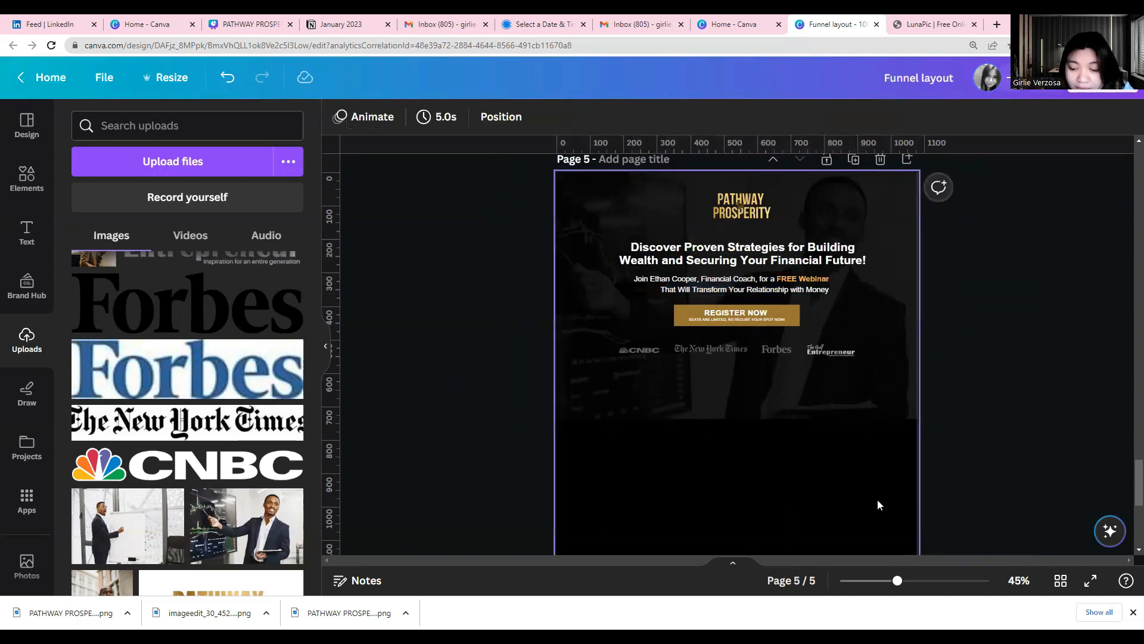
Examine the REGISTER NOW button's shape and the font settings of its two text lines
{"action": "left_click_drag", "start_coordinate": [897, 580], "coordinate": [923, 560]}
{"action": "left_click", "coordinate": [712, 294]}
{"action": "left_click", "coordinate": [663, 296]}
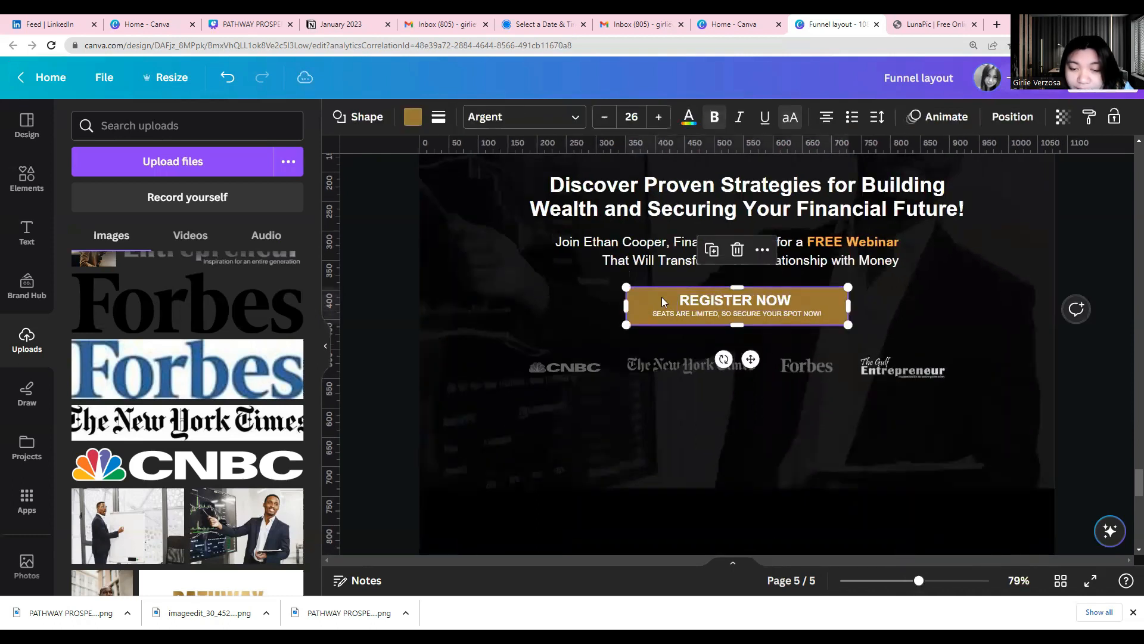
{"action": "left_click", "coordinate": [704, 300]}
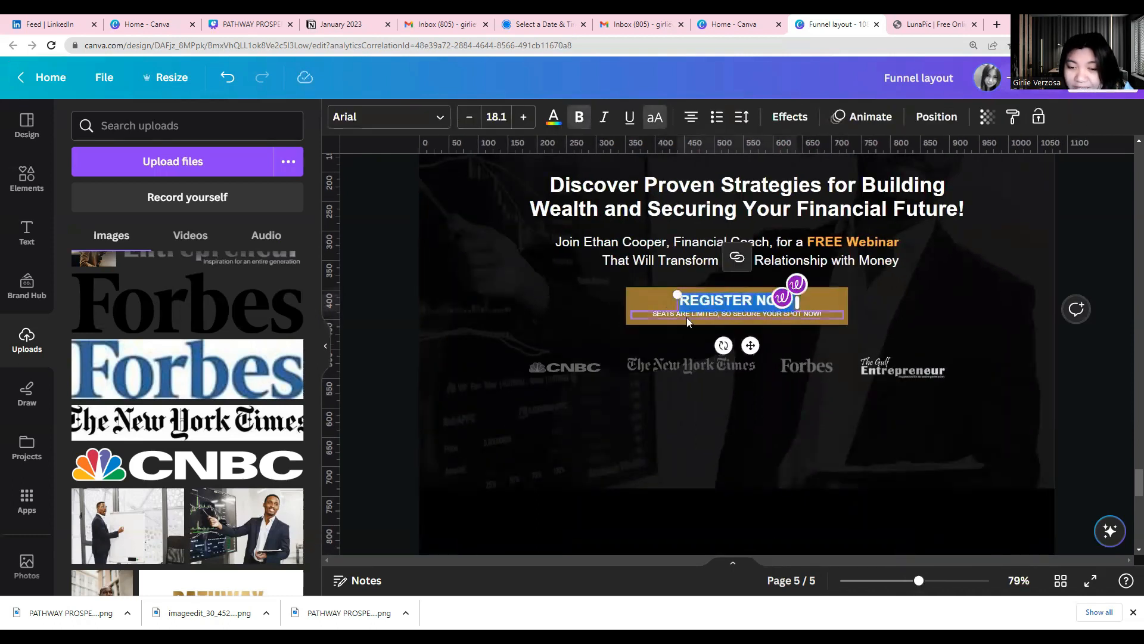
{"action": "left_click", "coordinate": [687, 318]}
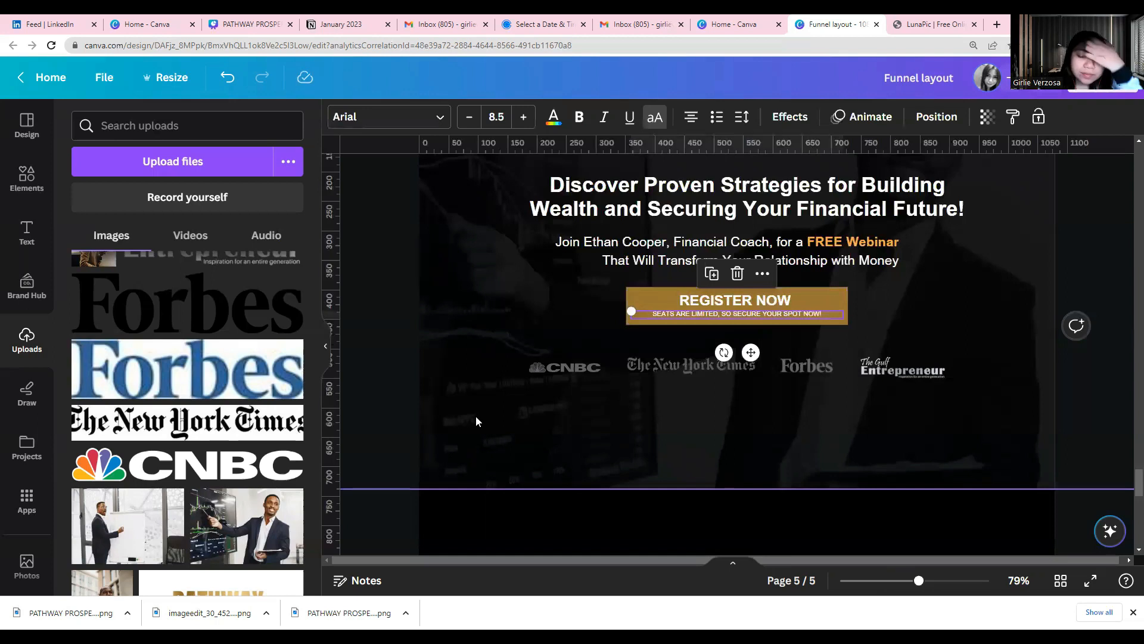
{"action": "scroll", "coordinate": [476, 420], "scroll_direction": "up", "scroll_amount": 2}
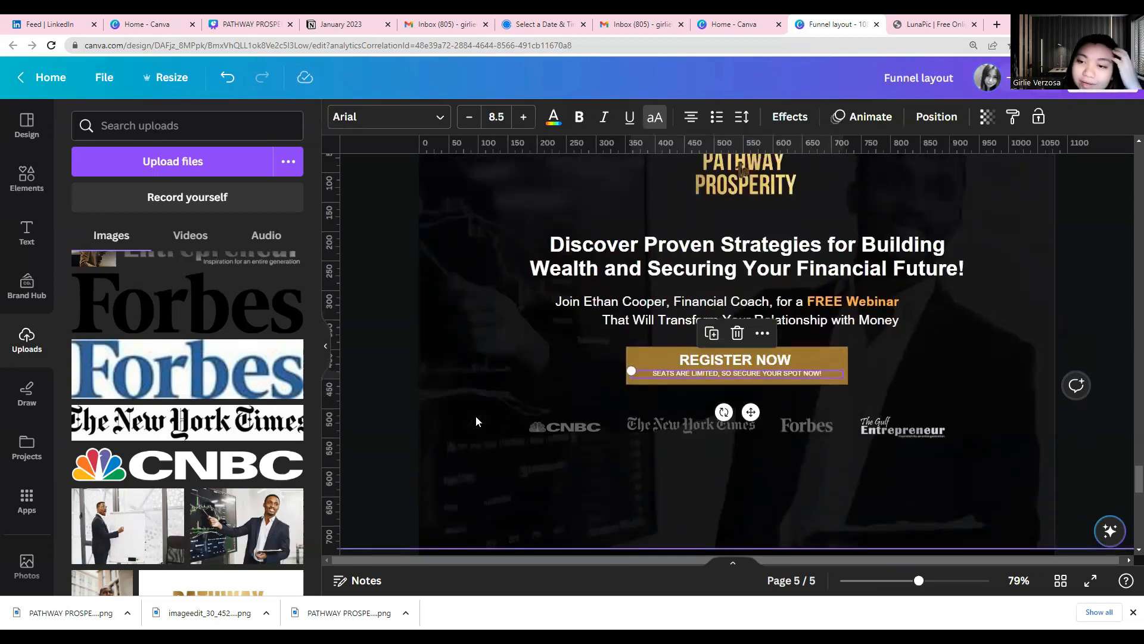
{"action": "scroll", "coordinate": [476, 420], "scroll_direction": "down", "scroll_amount": 2}
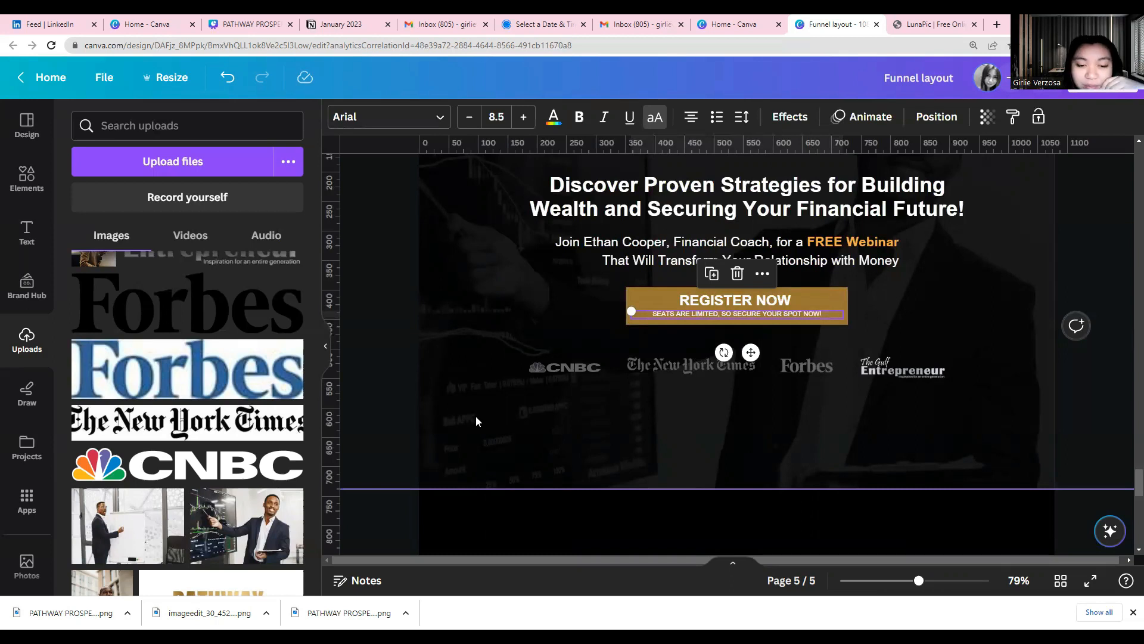
Examine the CNBC, The New York Times, Forbes and Entrepreneur logos in the row beneath the button
{"action": "left_click", "coordinate": [707, 524]}
{"action": "scroll", "coordinate": [707, 523], "scroll_direction": "up", "scroll_amount": 1}
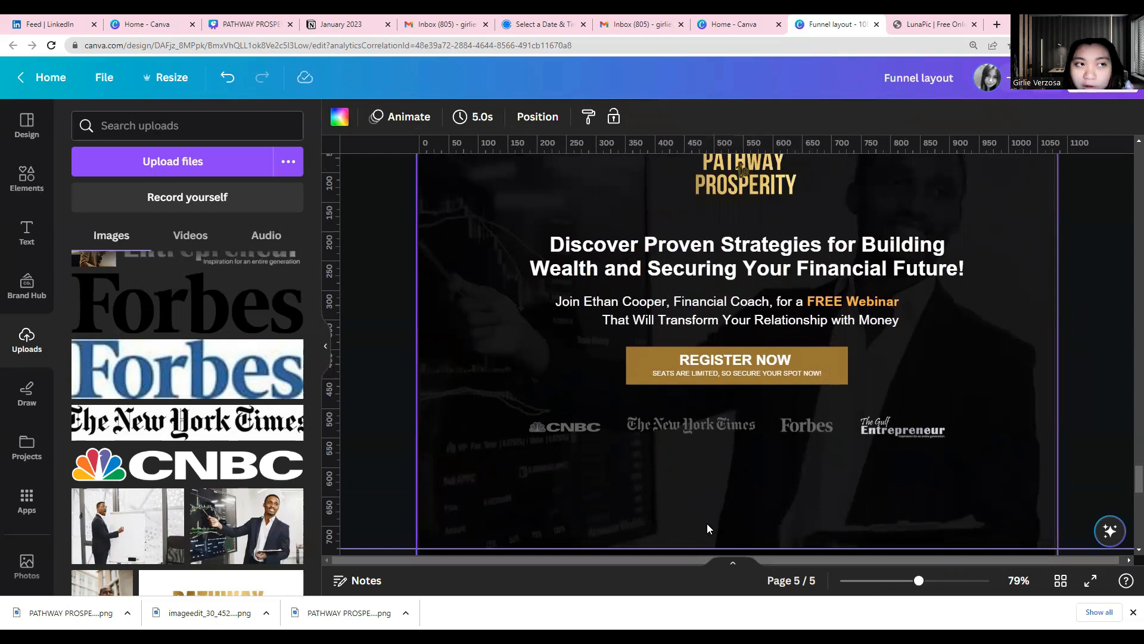
{"action": "left_click", "coordinate": [565, 440]}
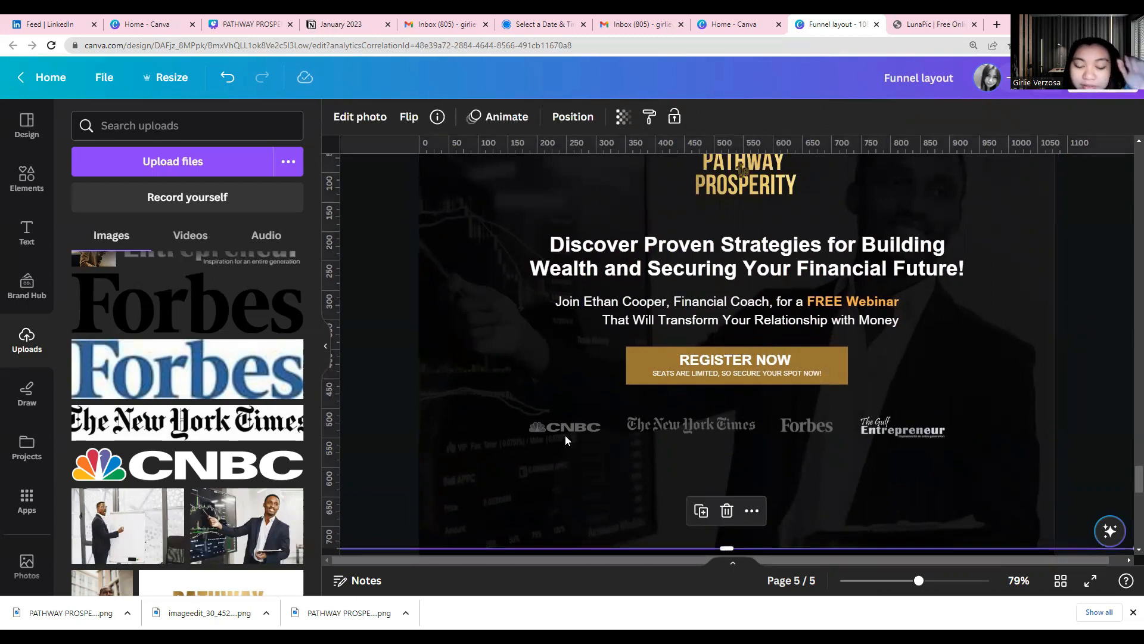
{"action": "left_click", "coordinate": [696, 429]}
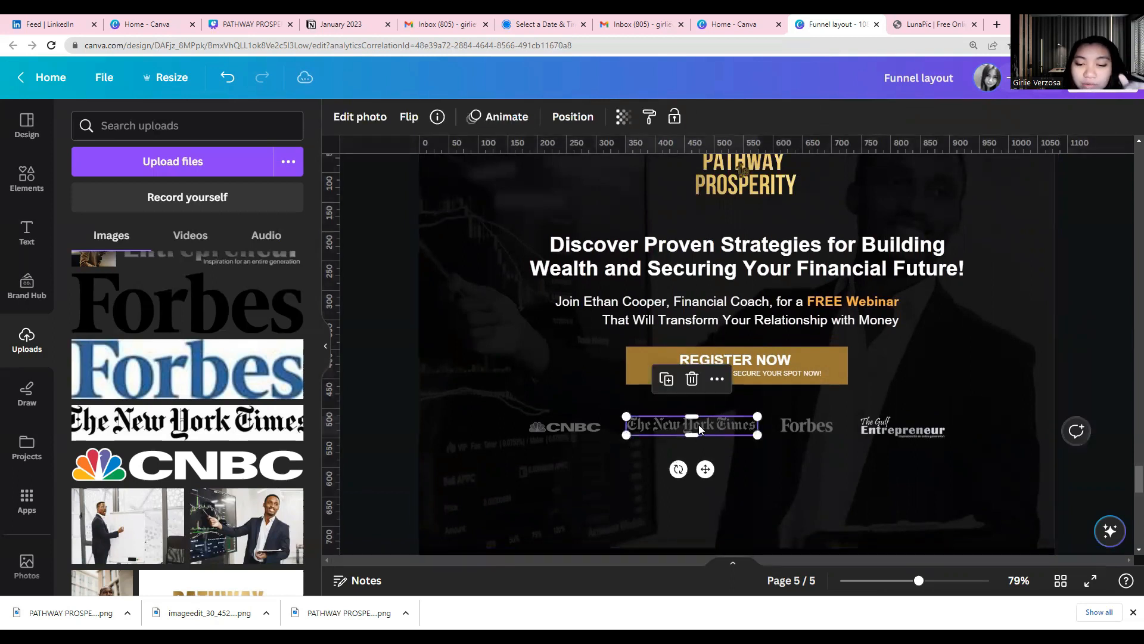
{"action": "left_click", "coordinate": [822, 431]}
{"action": "left_click", "coordinate": [888, 428]}
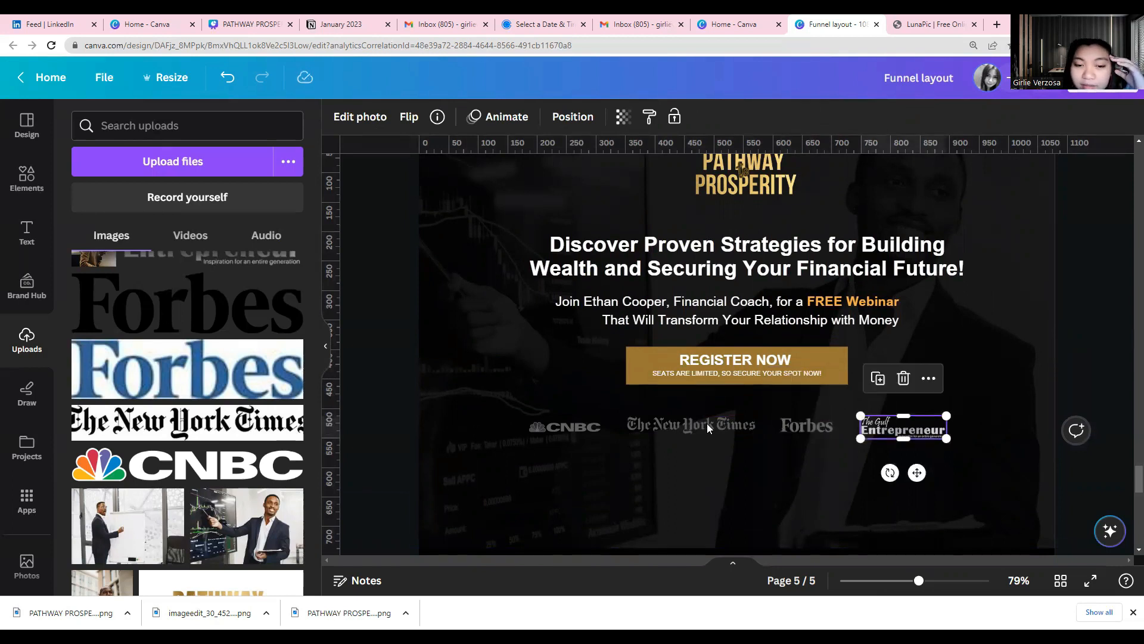
{"action": "left_click", "coordinate": [596, 428]}
{"action": "left_click", "coordinate": [691, 424]}
{"action": "left_click", "coordinate": [802, 425]}
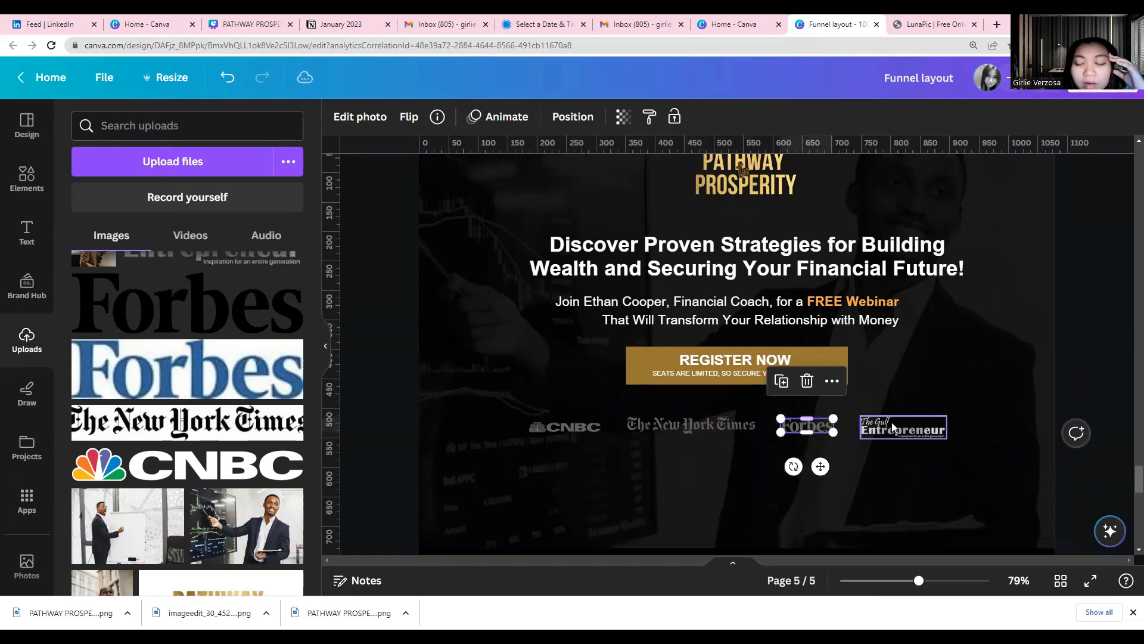
{"action": "left_click", "coordinate": [892, 427]}
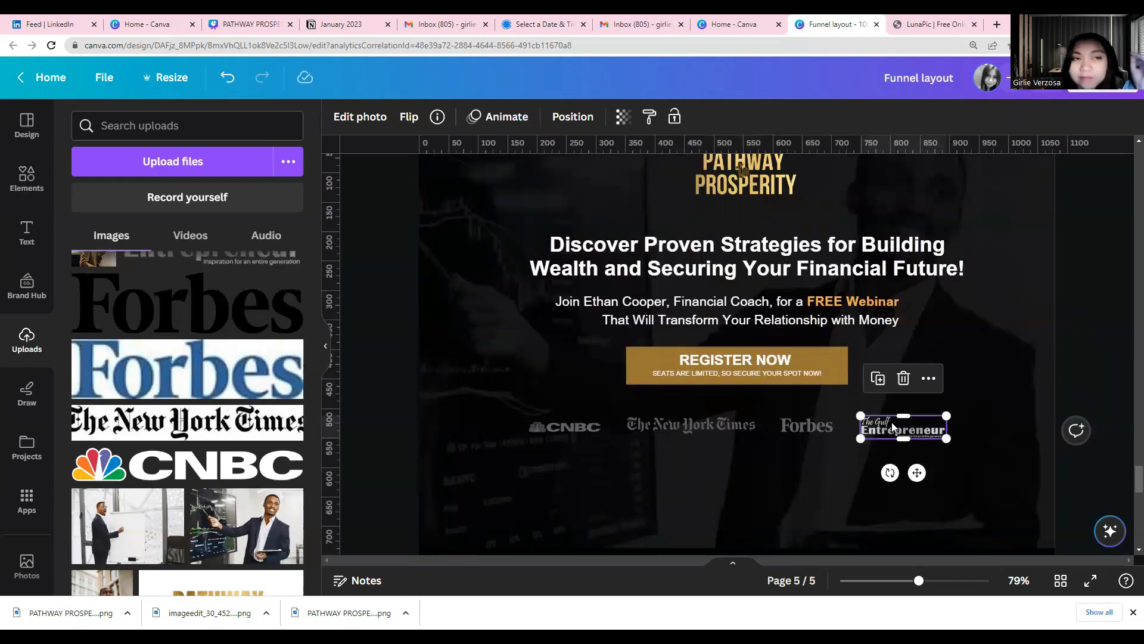
{"action": "left_click", "coordinate": [653, 427]}
{"action": "left_click", "coordinate": [577, 428]}
{"action": "left_click", "coordinate": [691, 424]}
{"action": "left_click", "coordinate": [808, 424]}
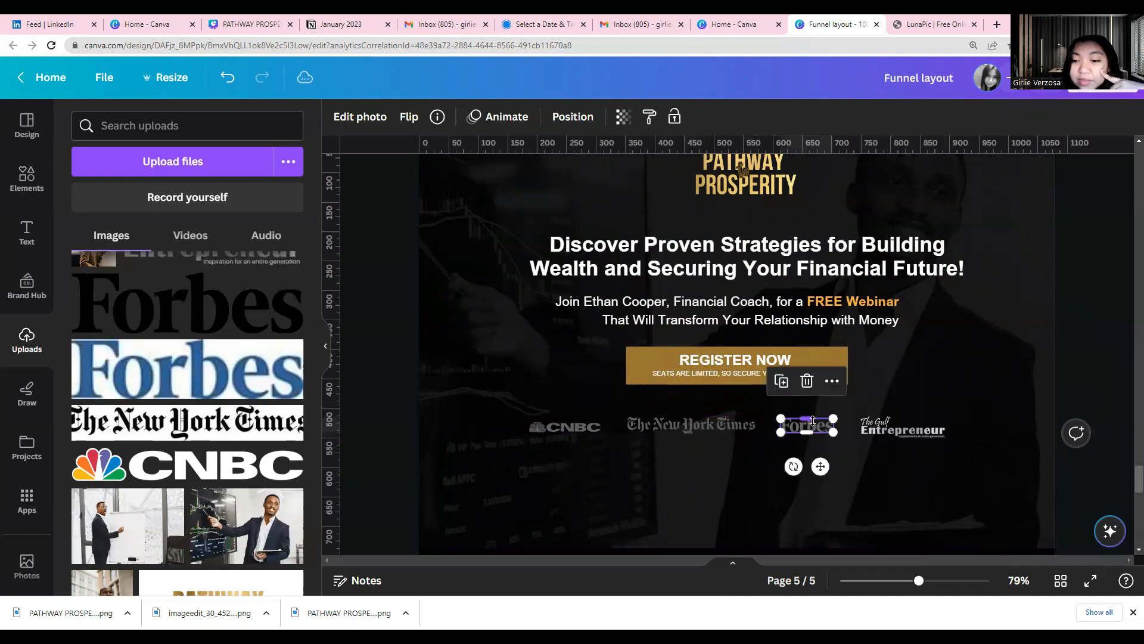
{"action": "left_click", "coordinate": [897, 428]}
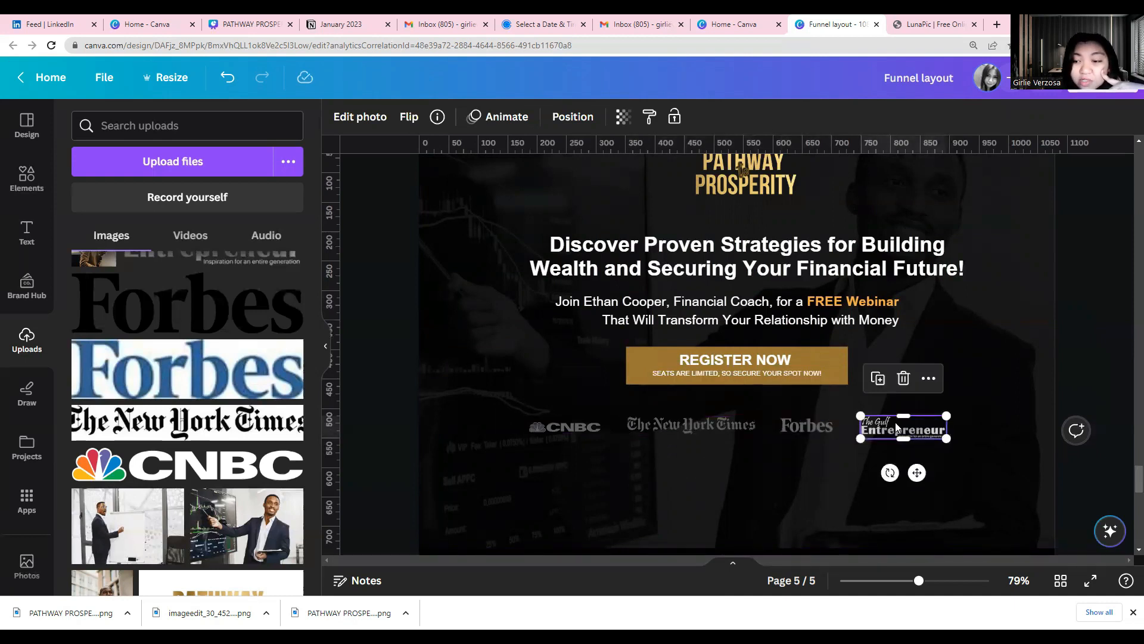
Add the uploaded photo of the presenter at the whiteboard to page 5, centred below the media logos
{"action": "scroll", "coordinate": [897, 427], "scroll_direction": "down", "scroll_amount": 3}
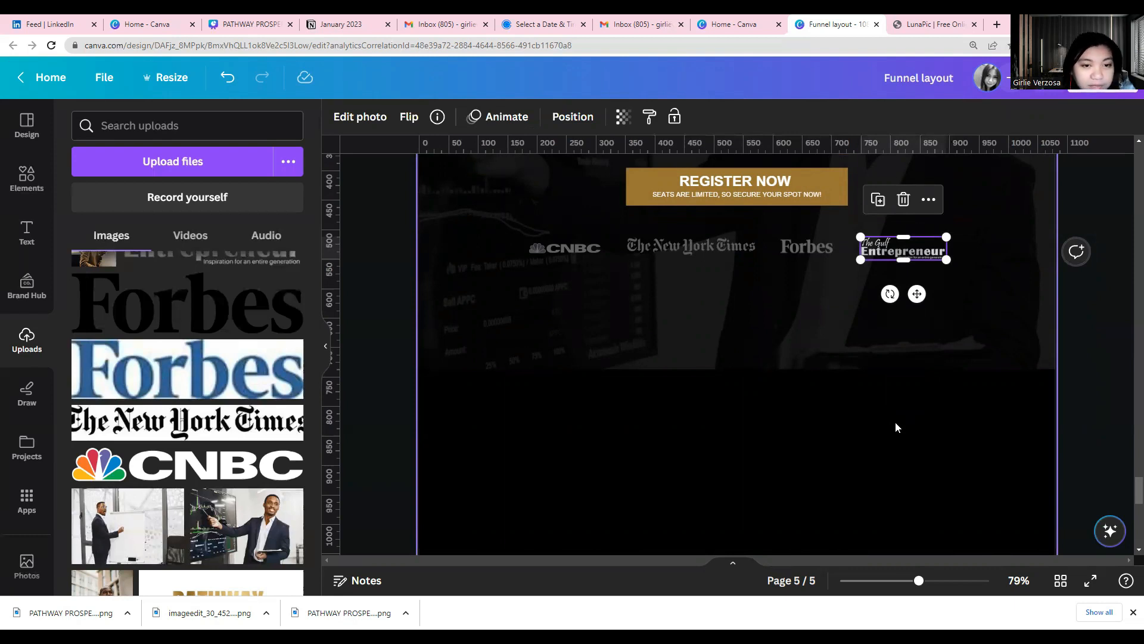
{"action": "left_click", "coordinate": [26, 176]}
{"action": "left_click", "coordinate": [27, 342]}
{"action": "scroll", "coordinate": [184, 466], "scroll_direction": "down", "scroll_amount": 10}
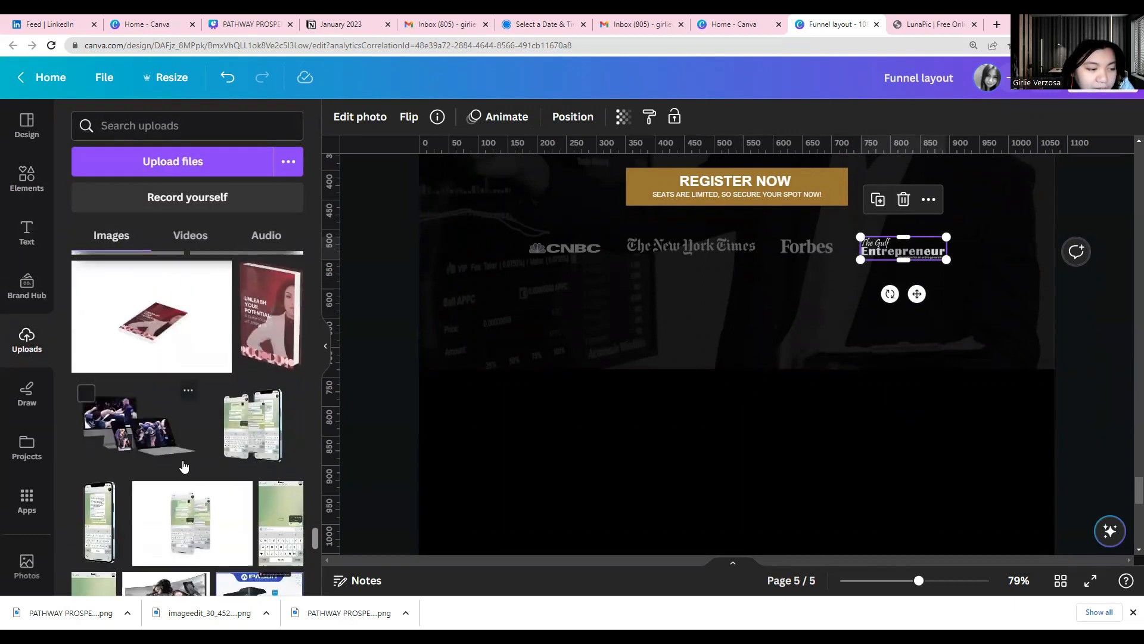
{"action": "scroll", "coordinate": [184, 466], "scroll_direction": "up", "scroll_amount": 5}
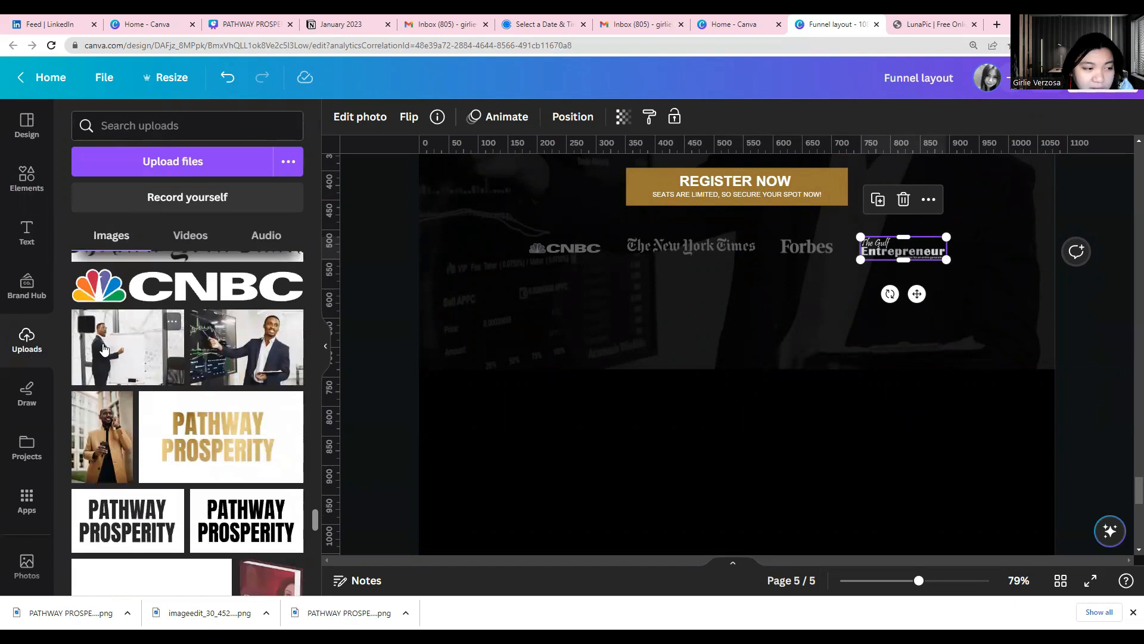
{"action": "left_click", "coordinate": [104, 348]}
{"action": "left_click_drag", "start_coordinate": [666, 511], "coordinate": [675, 372]}
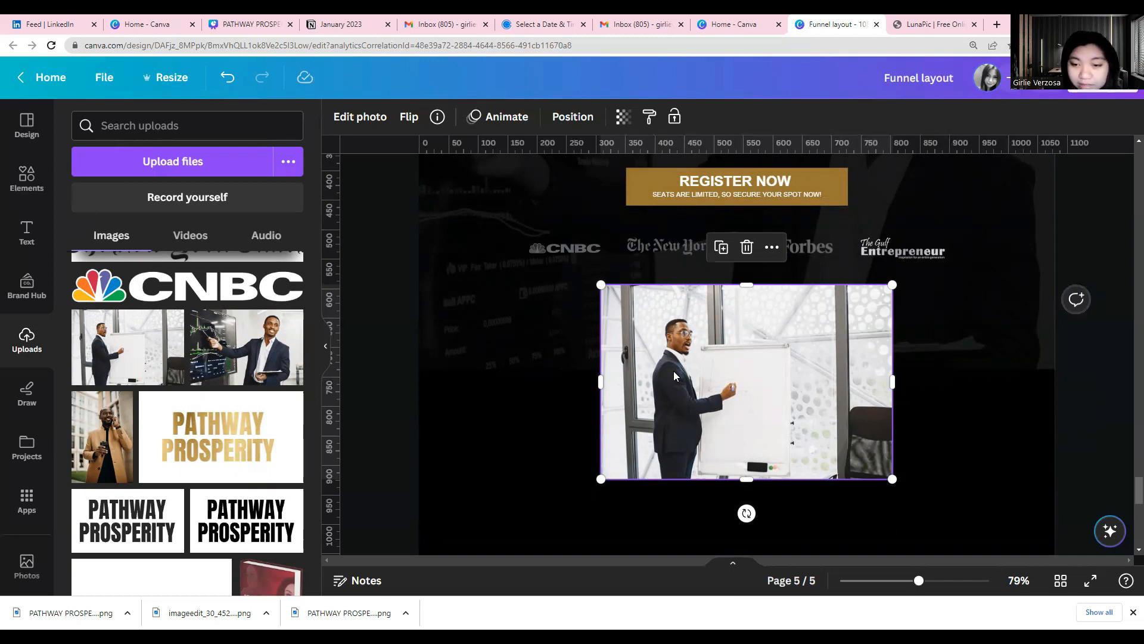
{"action": "left_click", "coordinate": [505, 468]}
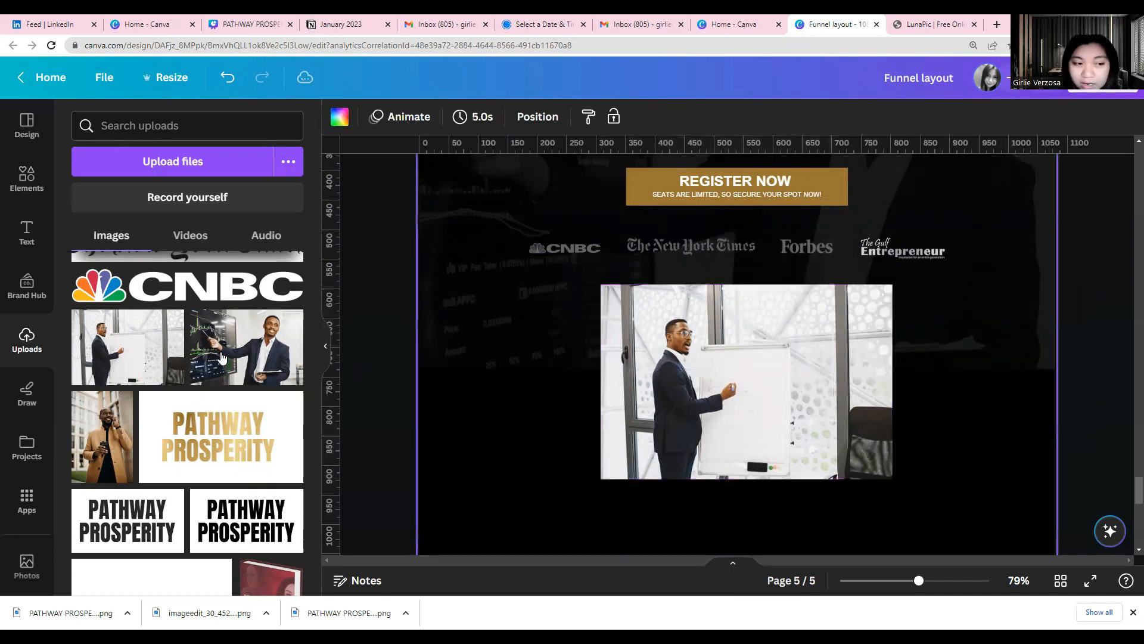
Nudge the whiteboard photo slightly up and left, closer to the media logo row
{"action": "scroll", "coordinate": [973, 438], "scroll_direction": "up", "scroll_amount": 3}
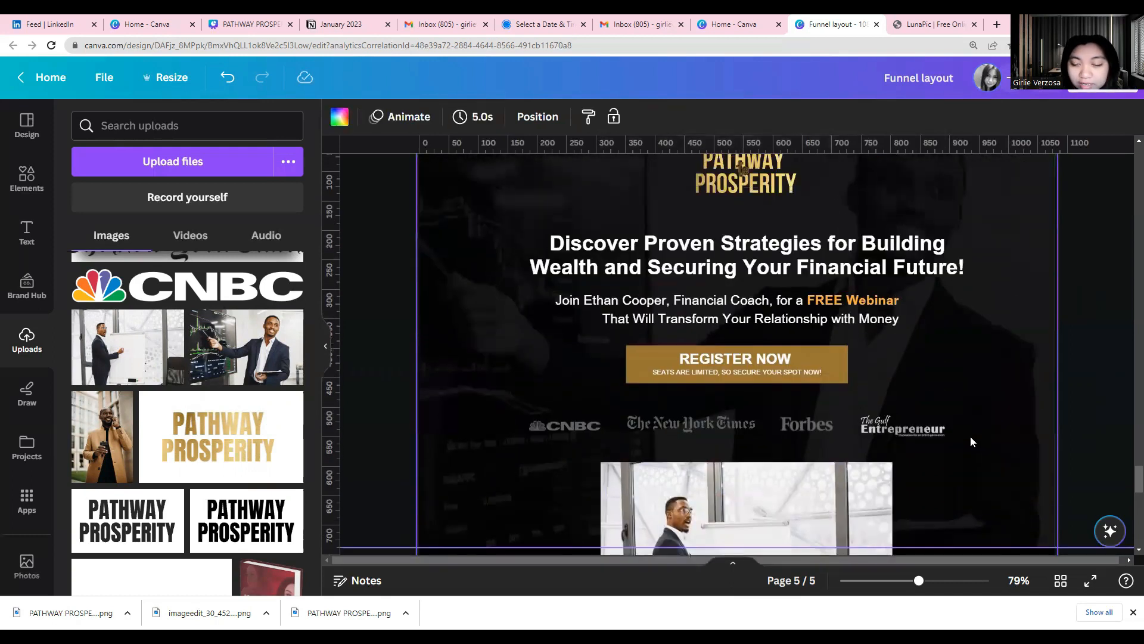
{"action": "scroll", "coordinate": [970, 441], "scroll_direction": "down", "scroll_amount": 2}
{"action": "left_click_drag", "start_coordinate": [713, 434], "coordinate": [707, 419]}
{"action": "left_click", "coordinate": [535, 438]}
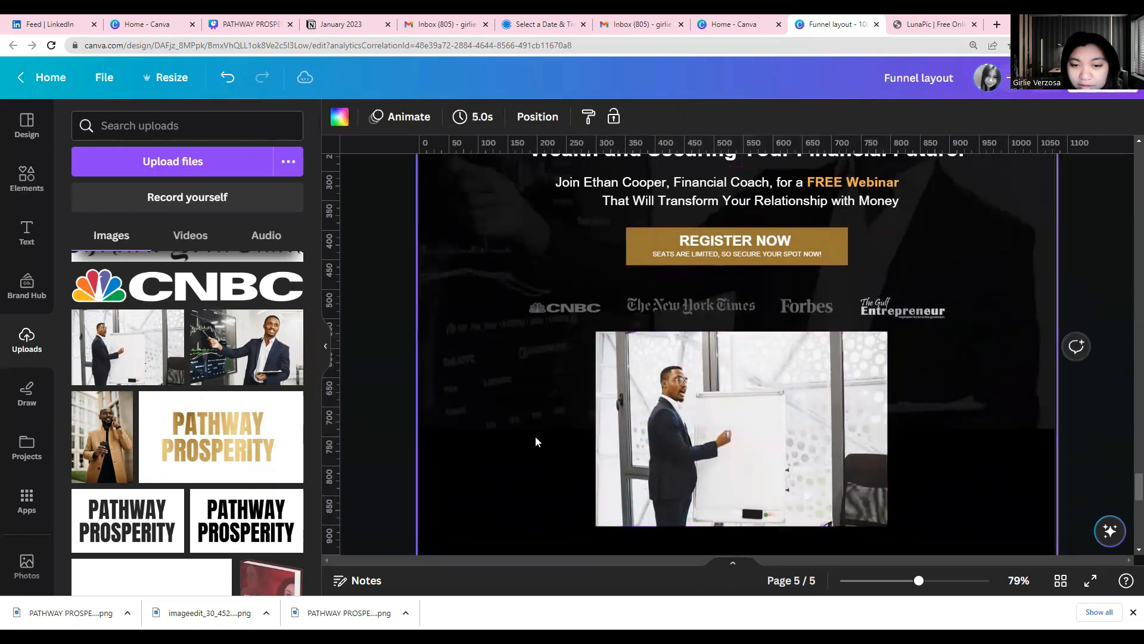
{"action": "left_click", "coordinate": [735, 443]}
{"action": "left_click_drag", "start_coordinate": [736, 442], "coordinate": [733, 442]}
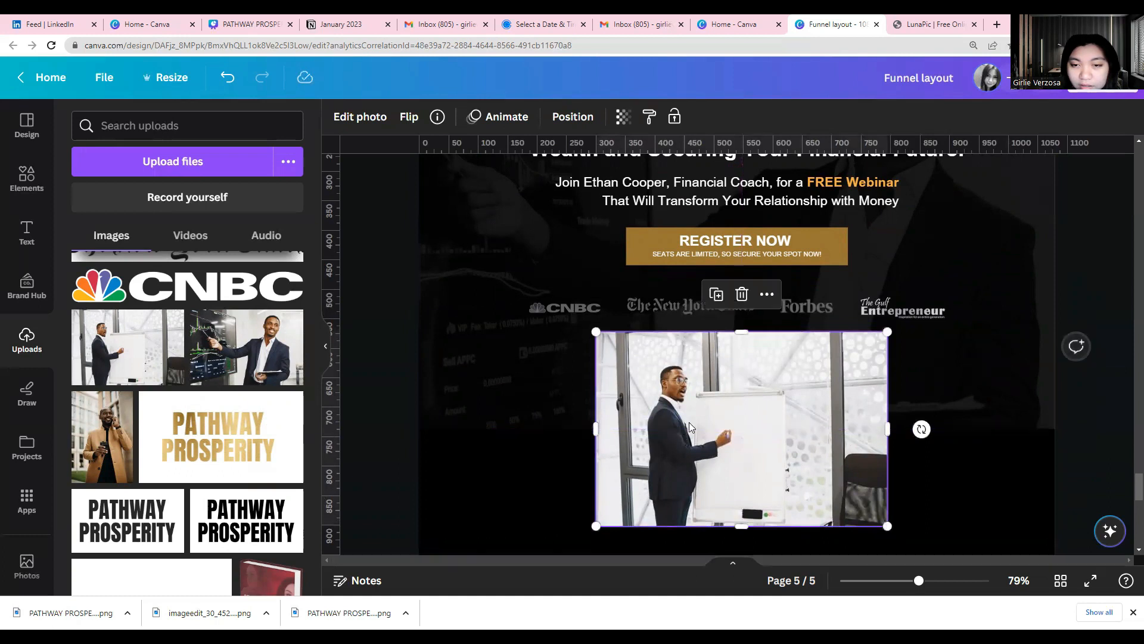
Move the gold REGISTER NOW button and both of its text lines below the whiteboard photo
{"action": "left_click_drag", "start_coordinate": [662, 234], "coordinate": [680, 327]}
{"action": "scroll", "coordinate": [681, 327], "scroll_direction": "up", "scroll_amount": 5}
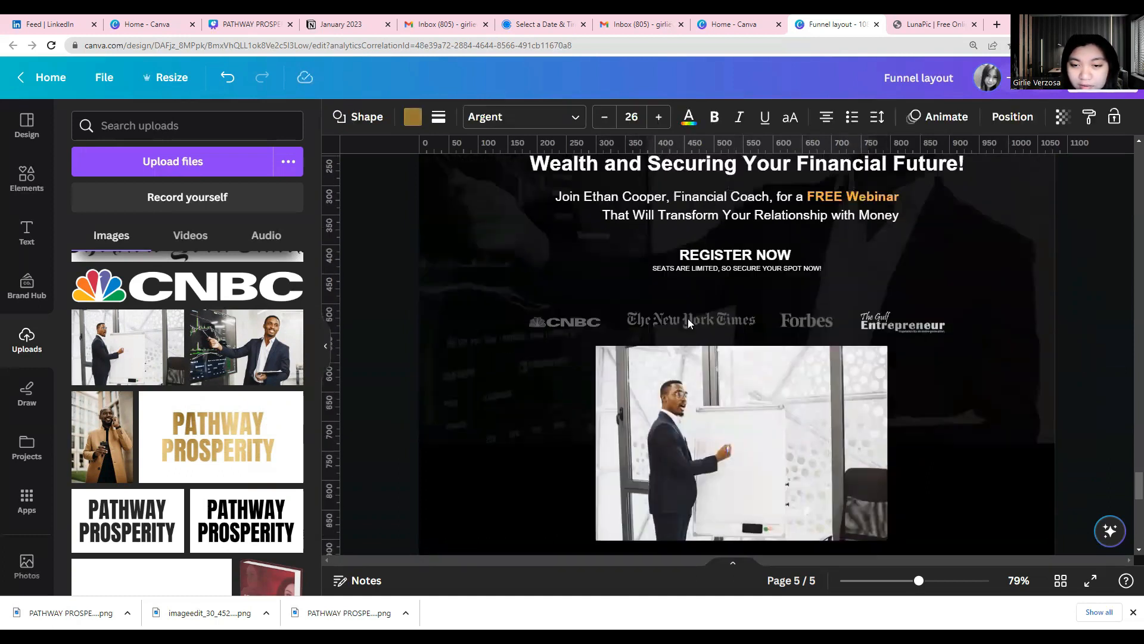
{"action": "left_click", "coordinate": [645, 295]}
{"action": "scroll", "coordinate": [703, 348], "scroll_direction": "up", "scroll_amount": 2}
{"action": "scroll", "coordinate": [710, 356], "scroll_direction": "down", "scroll_amount": 2}
{"action": "left_click", "coordinate": [695, 316]}
{"action": "left_click_drag", "start_coordinate": [693, 349], "coordinate": [708, 352]}
{"action": "scroll", "coordinate": [708, 351], "scroll_direction": "up", "scroll_amount": 5}
{"action": "left_click_drag", "start_coordinate": [718, 312], "coordinate": [728, 275]}
{"action": "scroll", "coordinate": [723, 339], "scroll_direction": "down", "scroll_amount": 4}
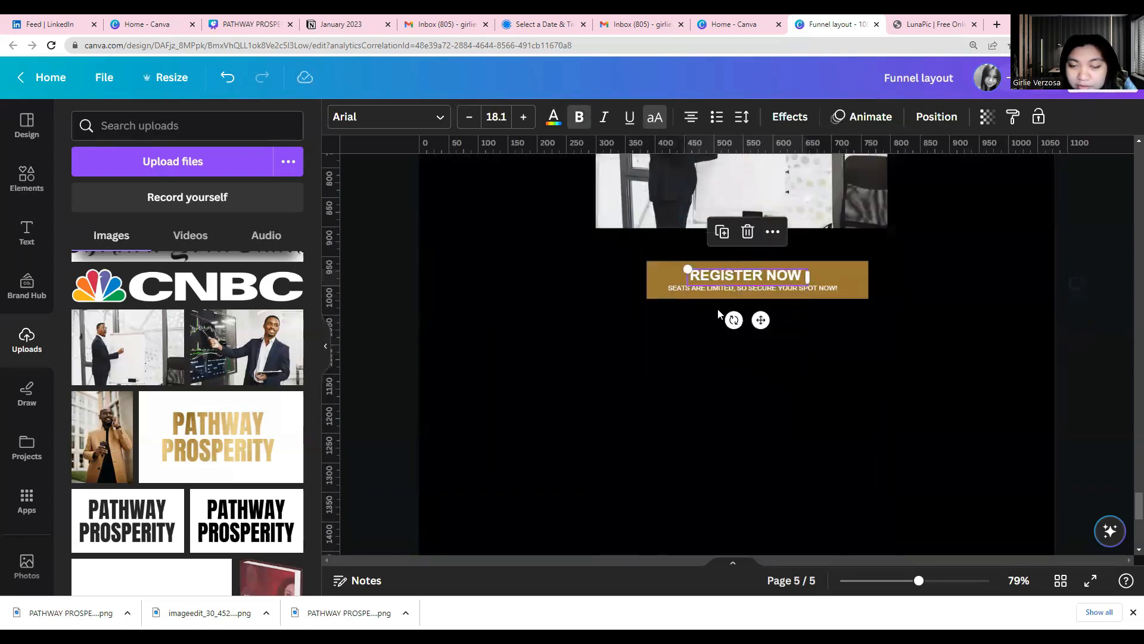
{"action": "scroll", "coordinate": [566, 305], "scroll_direction": "up", "scroll_amount": 4}
{"action": "left_click", "coordinate": [552, 237]}
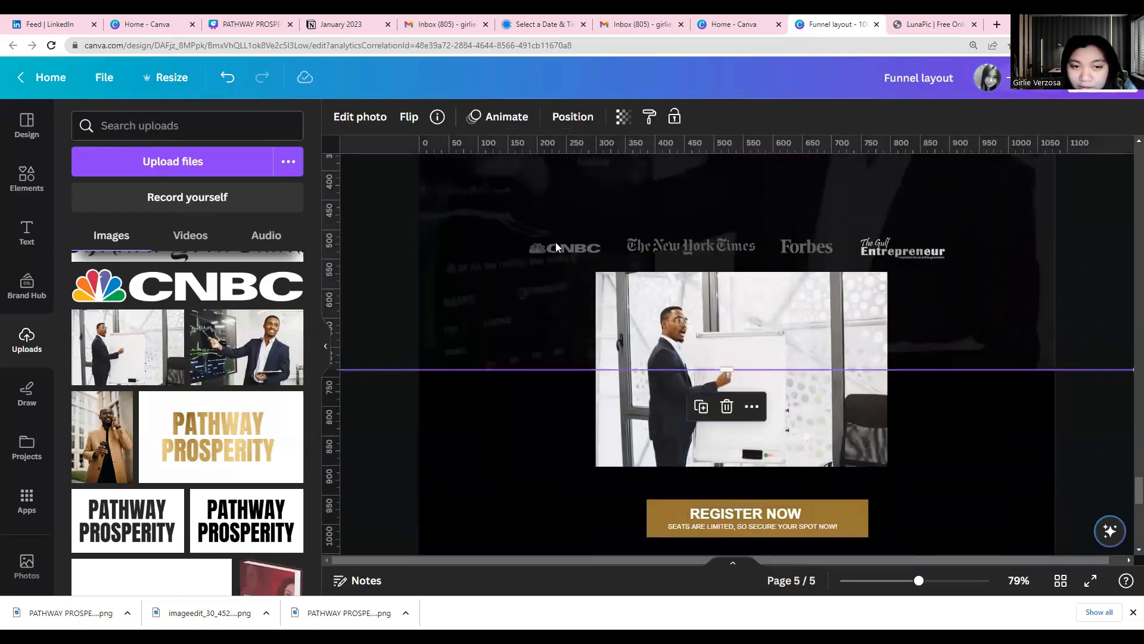
Move the CNBC, The New York Times, Forbes and Entrepreneur logos below the whiteboard photo on page 5
{"action": "left_click", "coordinate": [555, 243]}
{"action": "left_click_drag", "start_coordinate": [565, 248], "coordinate": [602, 484]}
{"action": "left_click", "coordinate": [681, 247]}
{"action": "left_click_drag", "start_coordinate": [681, 246], "coordinate": [714, 484]}
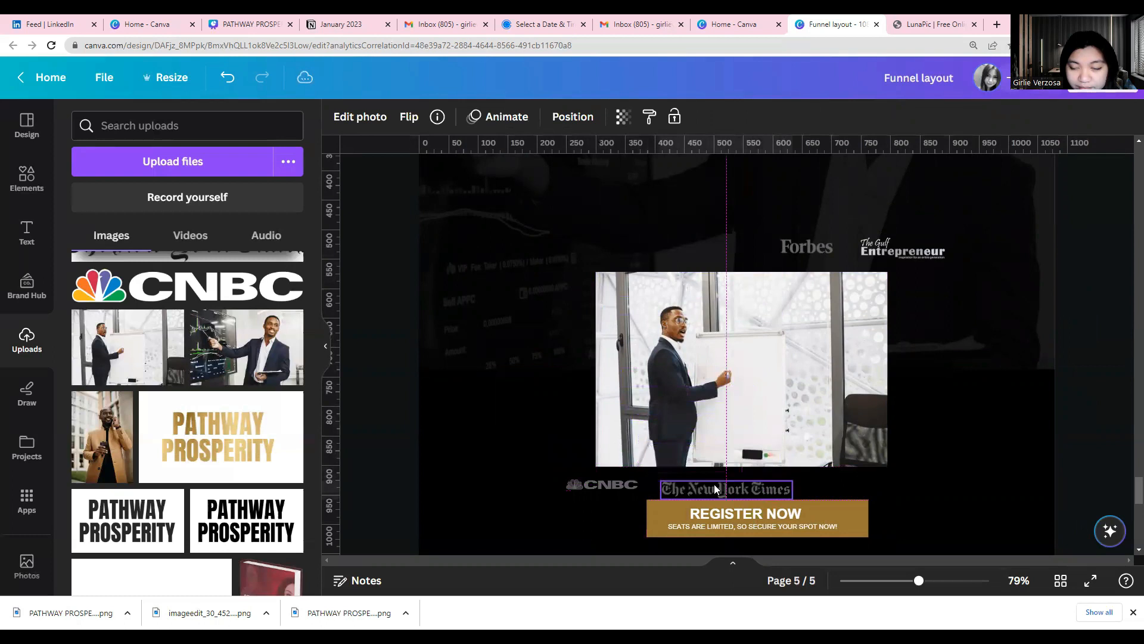
{"action": "left_click_drag", "start_coordinate": [807, 253], "coordinate": [853, 484]}
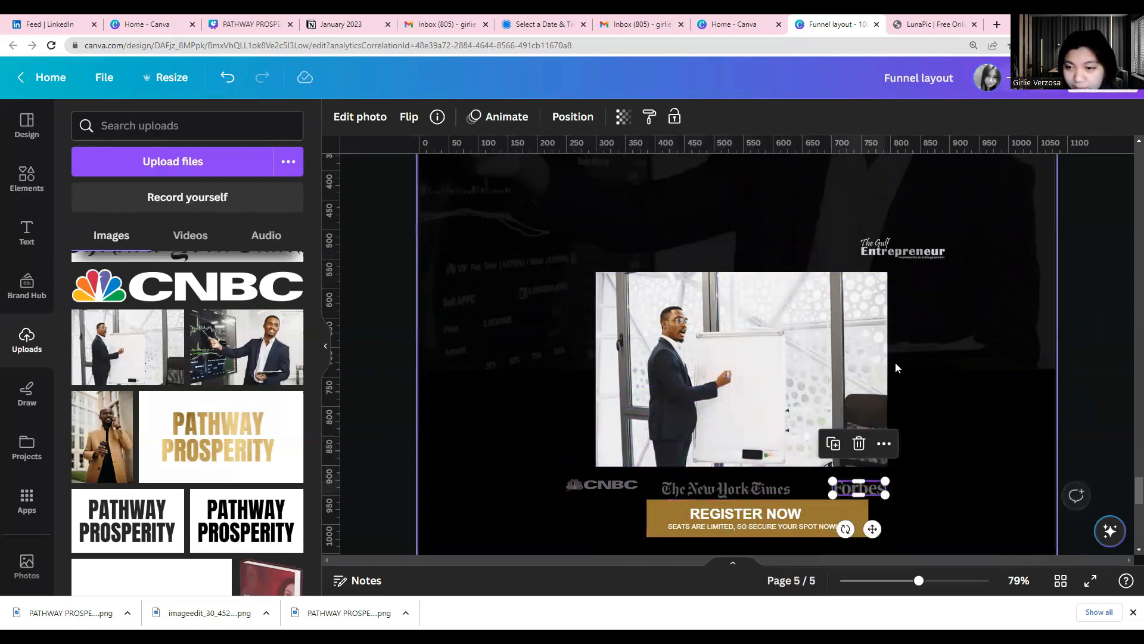
{"action": "left_click_drag", "start_coordinate": [910, 256], "coordinate": [963, 485]}
Move the whiteboard photo up directly beneath the free-webinar subheading and widen it slightly on its right side
{"action": "scroll", "coordinate": [715, 461], "scroll_direction": "up", "scroll_amount": 3}
{"action": "left_click_drag", "start_coordinate": [655, 487], "coordinate": [636, 381]}
{"action": "left_click_drag", "start_coordinate": [873, 441], "coordinate": [906, 441]}
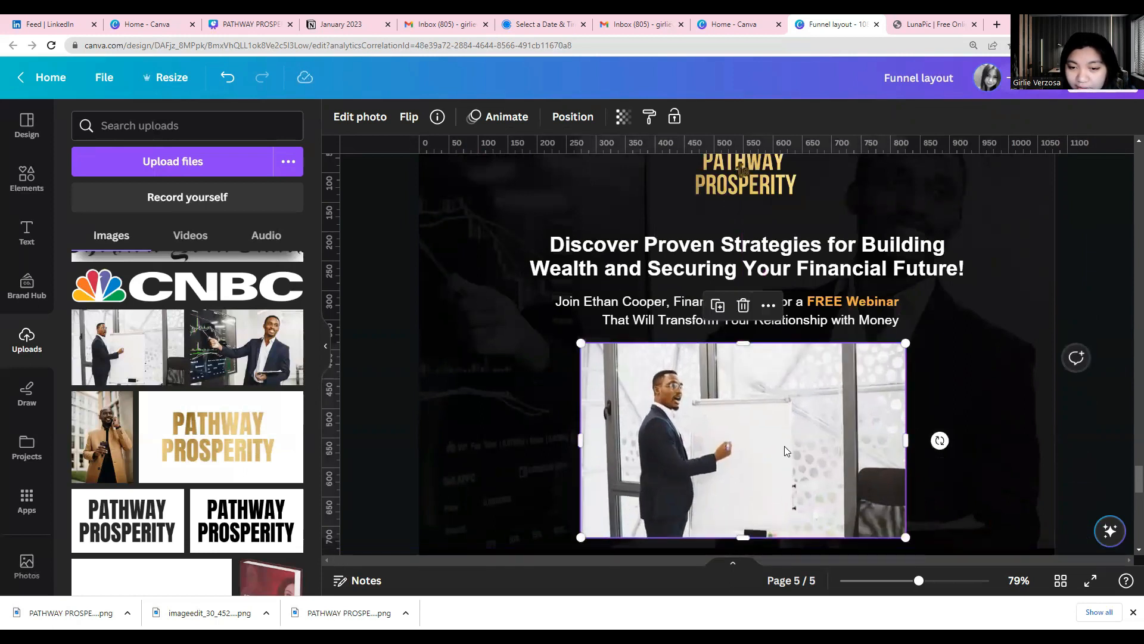
Extend the lower edge of the dark header background image down past the whiteboard photo
{"action": "scroll", "coordinate": [785, 446], "scroll_direction": "down", "scroll_amount": 3}
{"action": "left_click", "coordinate": [536, 372]}
{"action": "left_click_drag", "start_coordinate": [536, 379], "coordinate": [533, 416]}
Line up the four media logos just beneath the whiteboard photo, with the gold REGISTER NOW button and its text directly below them
{"action": "left_click_drag", "start_coordinate": [579, 486], "coordinate": [566, 385]}
{"action": "left_click_drag", "start_coordinate": [702, 486], "coordinate": [691, 384]}
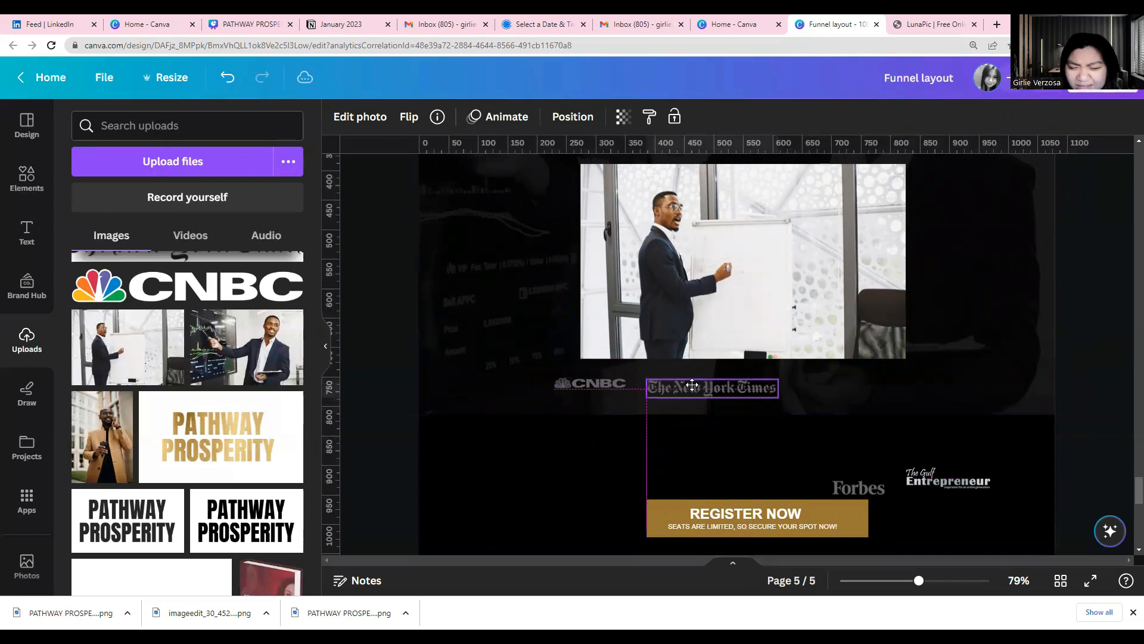
{"action": "left_click_drag", "start_coordinate": [842, 475], "coordinate": [809, 374]}
{"action": "left_click_drag", "start_coordinate": [977, 477], "coordinate": [950, 390]}
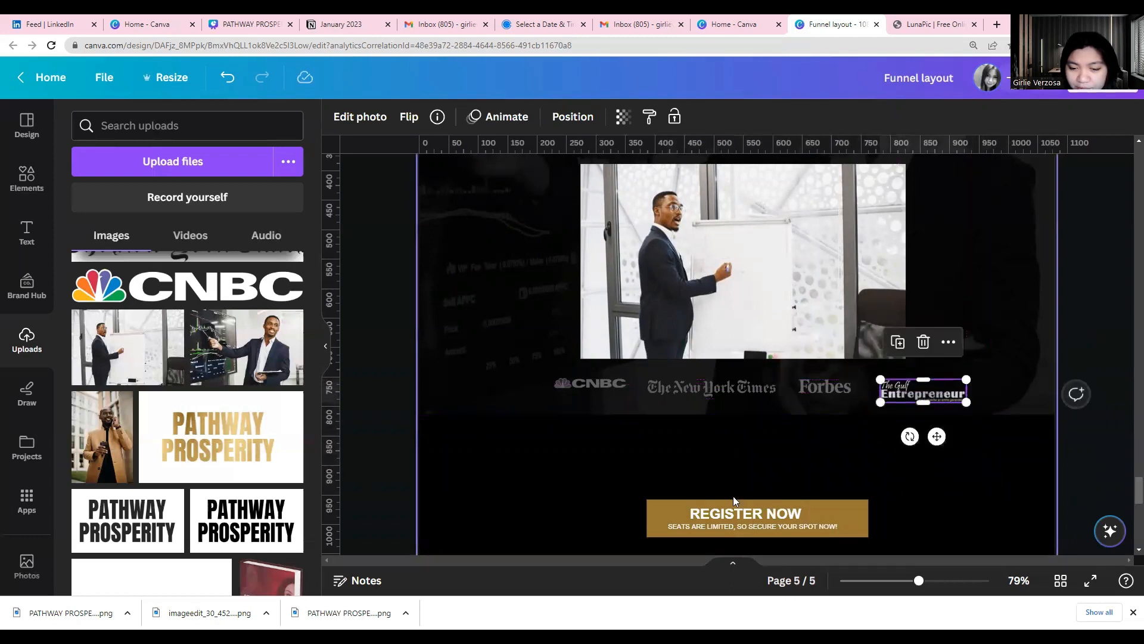
{"action": "left_click_drag", "start_coordinate": [787, 528], "coordinate": [786, 440]}
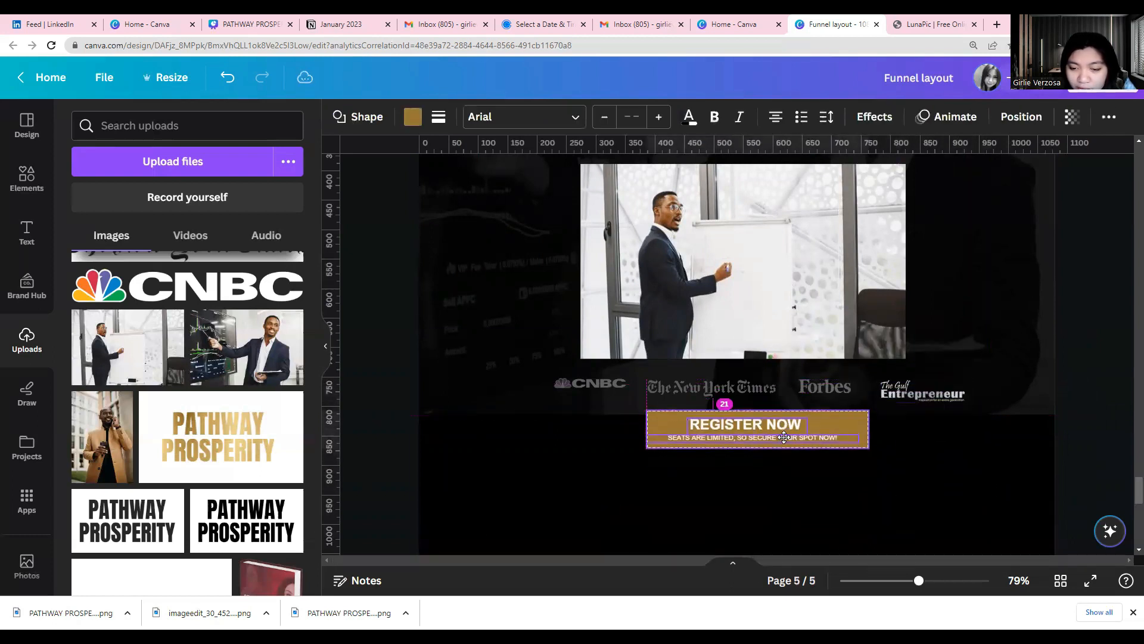
Try centring the REGISTER NOW text horizontally on the page, and shift it back right and slightly up on the button
{"action": "left_click", "coordinate": [667, 458]}
{"action": "left_click", "coordinate": [696, 425]}
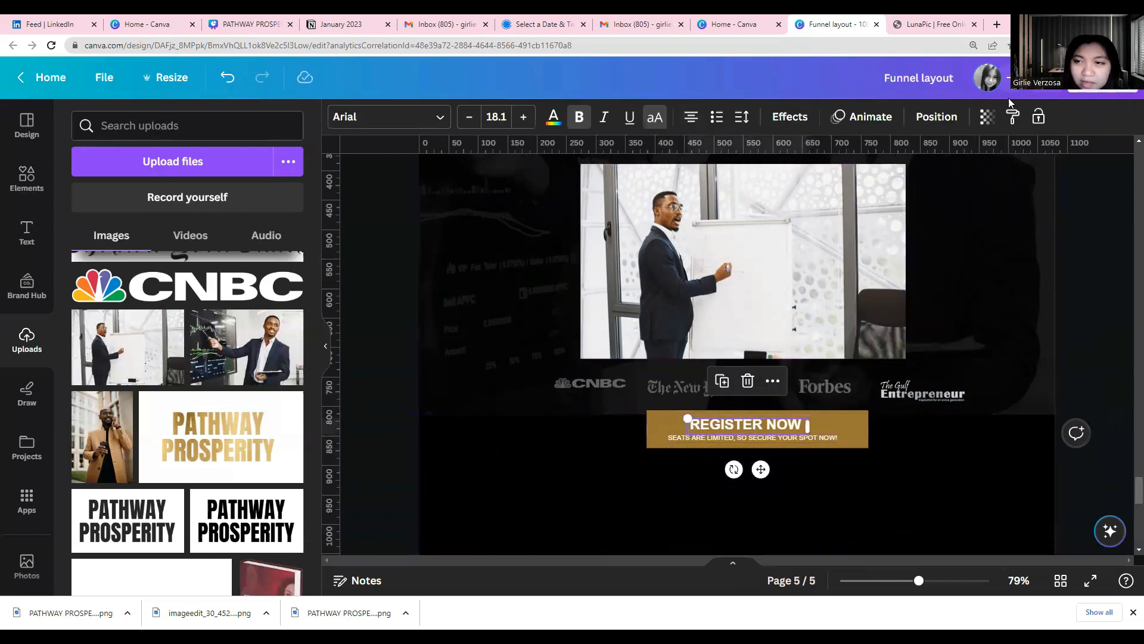
{"action": "left_click", "coordinate": [936, 116]}
{"action": "left_click", "coordinate": [236, 282]}
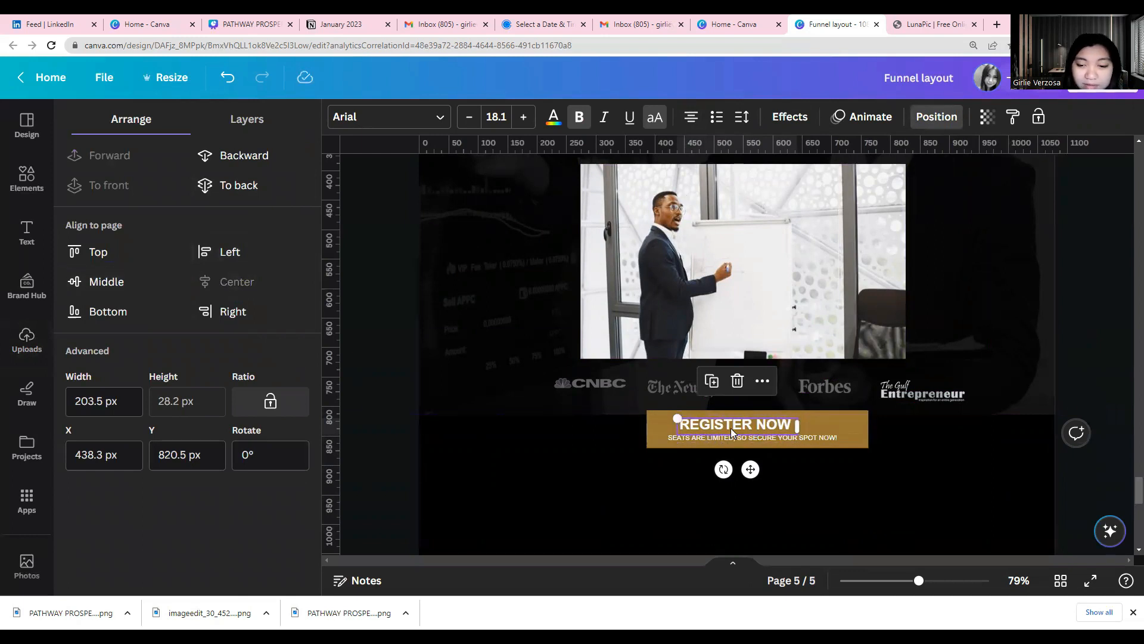
{"action": "left_click_drag", "start_coordinate": [731, 428], "coordinate": [741, 424]}
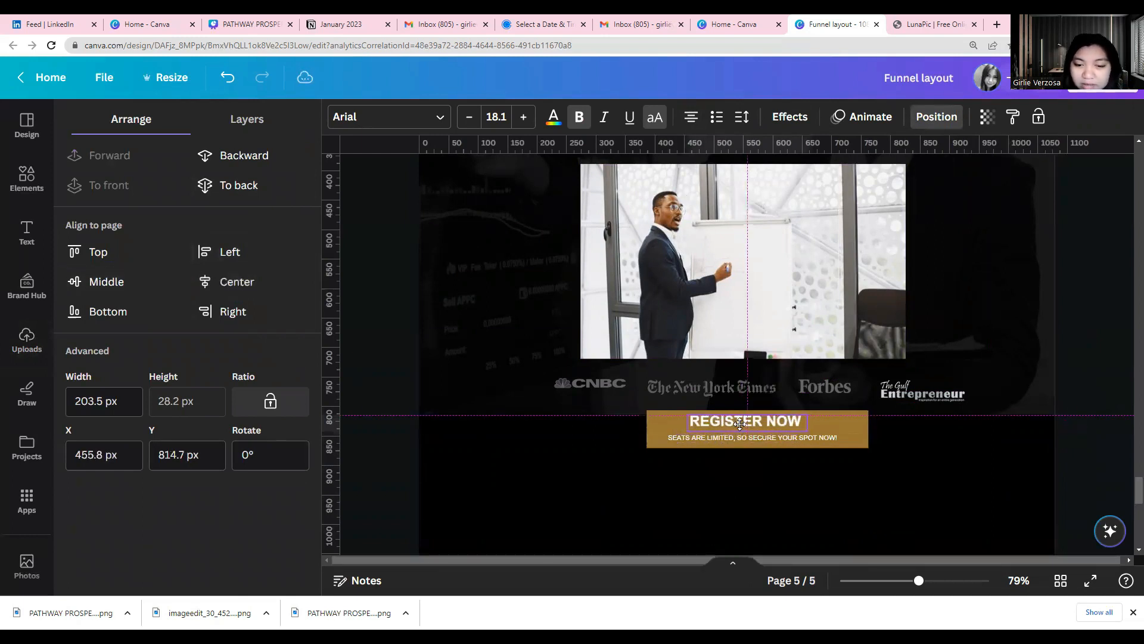
Centre the gold button rectangle horizontally on page 5 and nudge it slightly up
{"action": "left_click", "coordinate": [663, 429]}
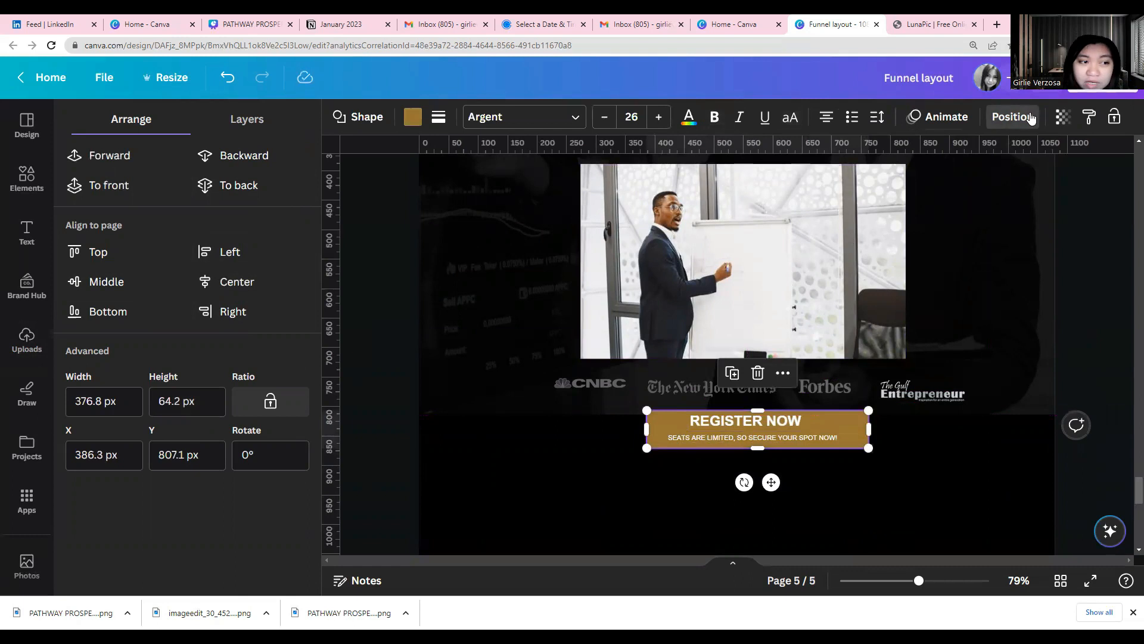
{"action": "left_click", "coordinate": [1030, 118]}
{"action": "left_click", "coordinate": [1013, 117]}
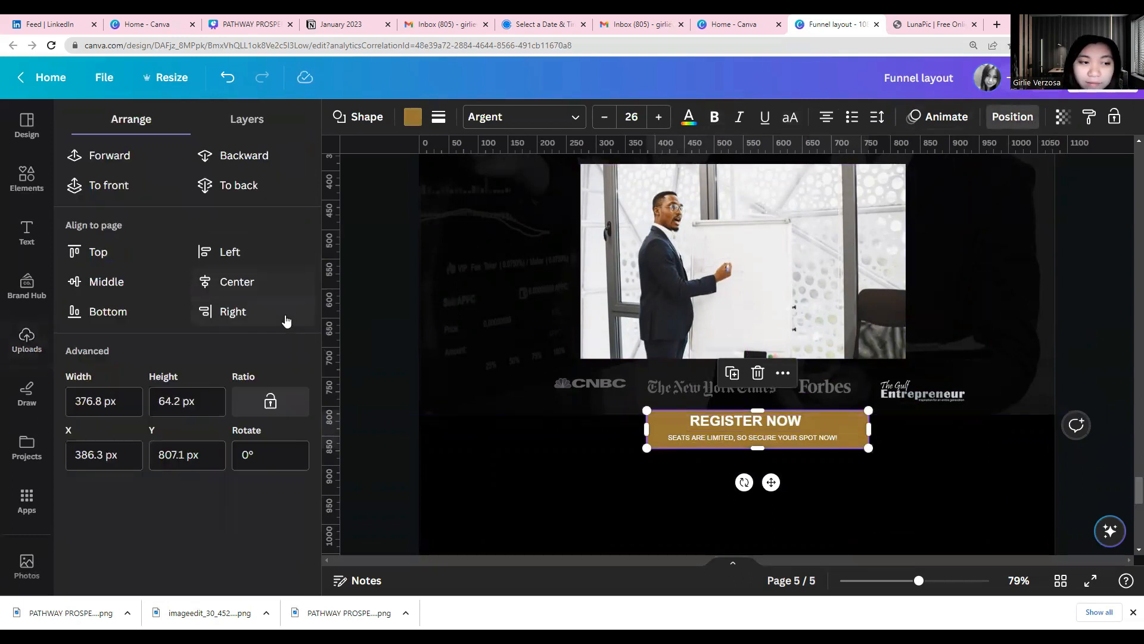
{"action": "left_click", "coordinate": [216, 281]}
{"action": "left_click_drag", "start_coordinate": [642, 435], "coordinate": [644, 430]}
{"action": "left_click", "coordinate": [679, 482]}
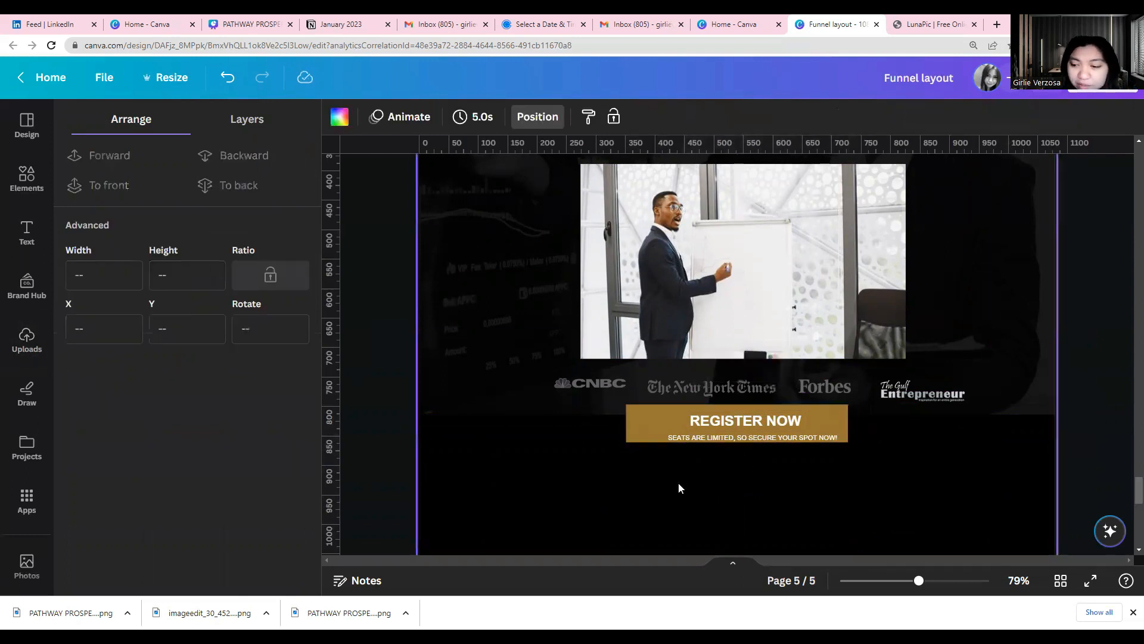
Move the REGISTER NOW text left and slightly up over the recentred gold button
{"action": "left_click", "coordinate": [735, 421]}
{"action": "scroll", "coordinate": [644, 485], "scroll_direction": "up", "scroll_amount": 3}
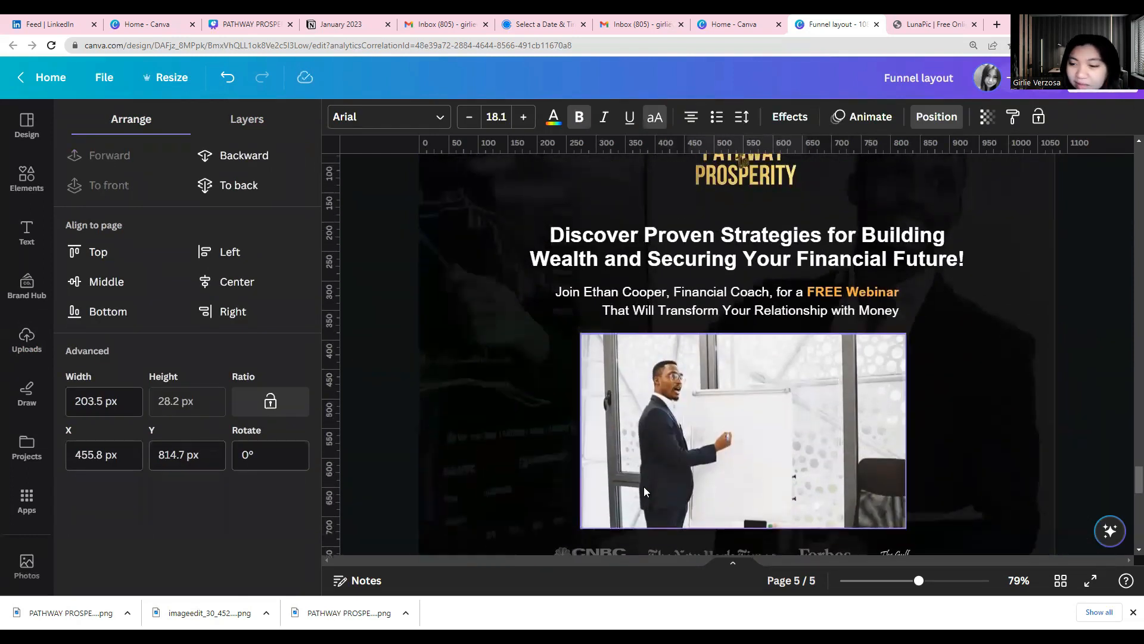
{"action": "scroll", "coordinate": [644, 486], "scroll_direction": "down", "scroll_amount": 3}
{"action": "scroll", "coordinate": [678, 490], "scroll_direction": "down", "scroll_amount": 3}
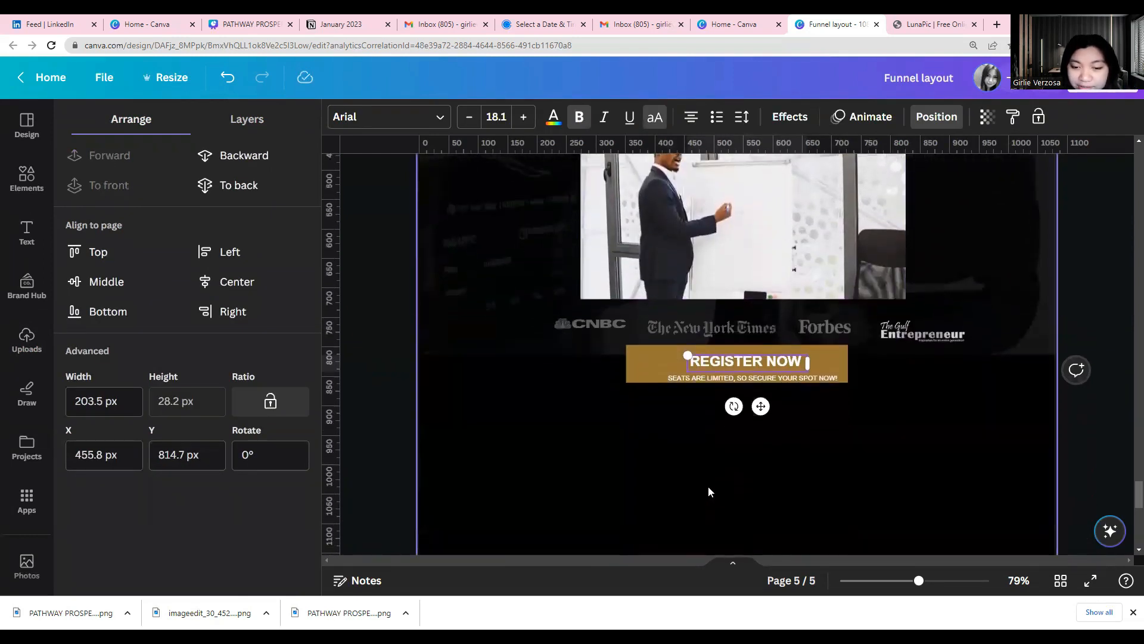
{"action": "left_click_drag", "start_coordinate": [748, 364], "coordinate": [727, 357]}
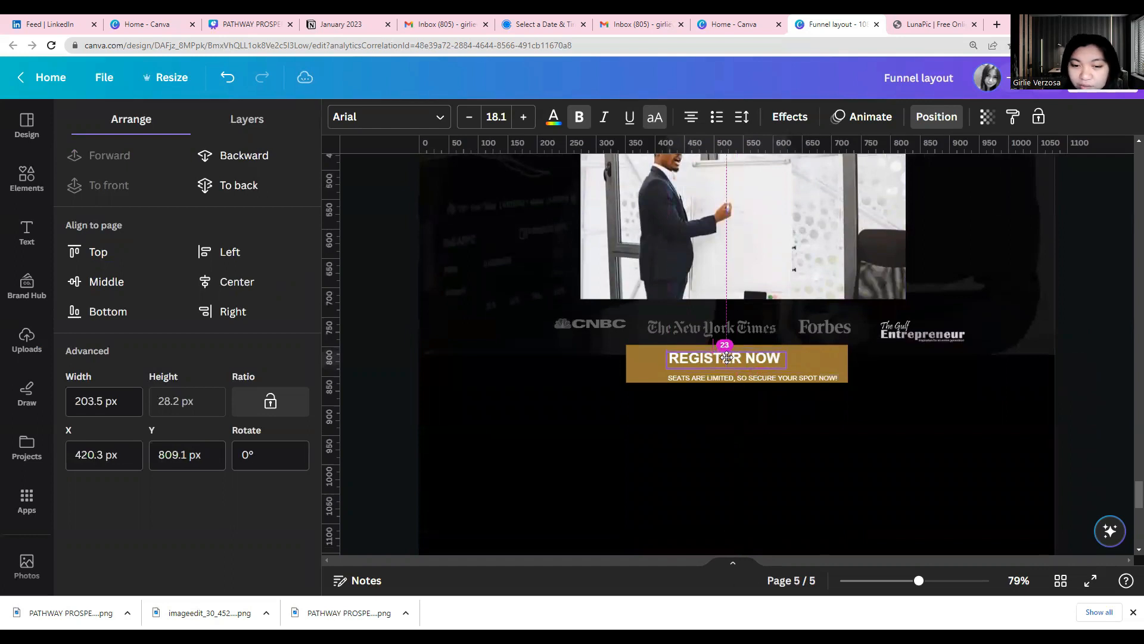
Extend the dark header background image a little further down behind the gold button
{"action": "left_click", "coordinate": [576, 355]}
{"action": "left_click", "coordinate": [576, 355]}
{"action": "left_click_drag", "start_coordinate": [577, 363], "coordinate": [634, 374]}
Nudge the gold rectangle slightly down and centre the REGISTER NOW and SEATS ARE LIMITED text lines on it
{"action": "left_click", "coordinate": [602, 430]}
{"action": "left_click", "coordinate": [663, 392]}
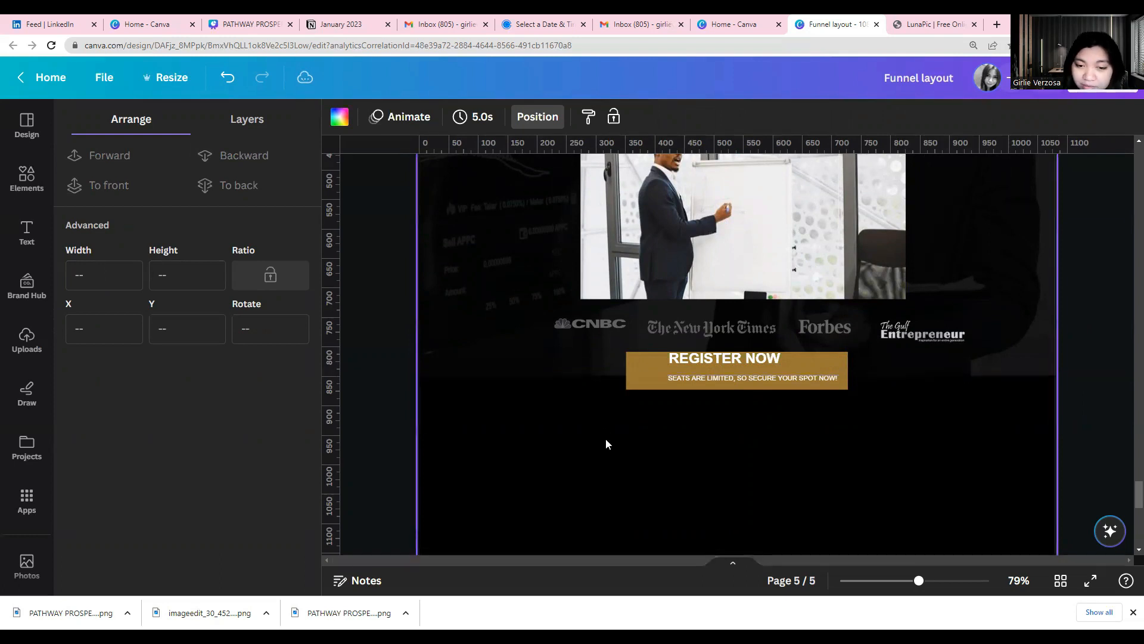
{"action": "left_click_drag", "start_coordinate": [747, 361], "coordinate": [795, 380]}
{"action": "left_click", "coordinate": [784, 412]}
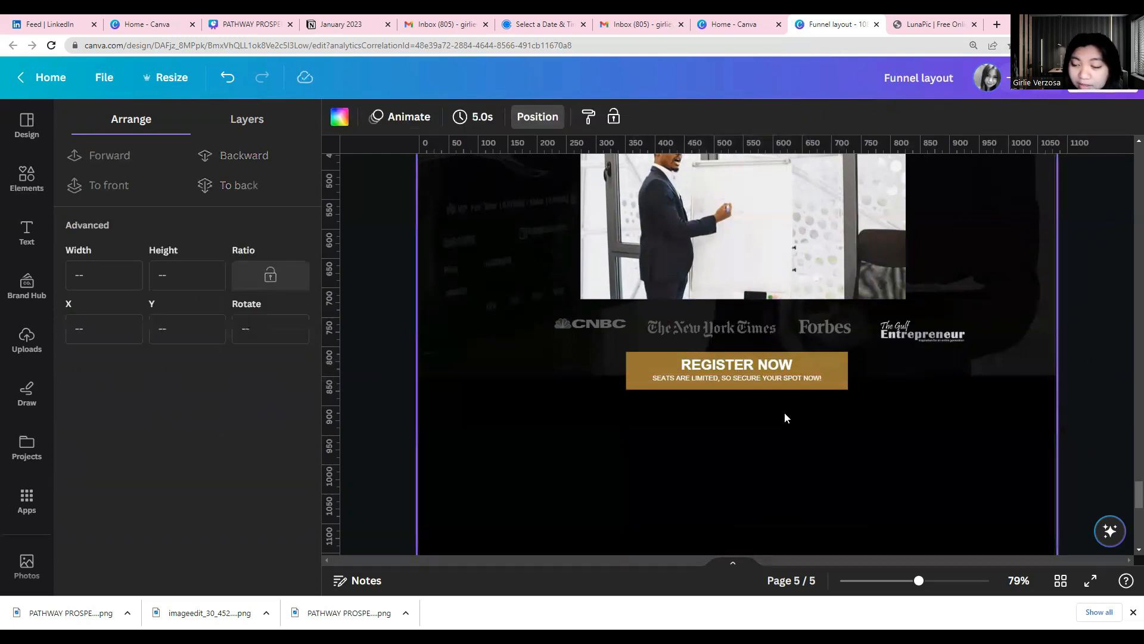
Go back through the earlier layouts to page 3 and examine its headline and free-webinar subheading
{"action": "scroll", "coordinate": [784, 412], "scroll_direction": "up", "scroll_amount": 3}
{"action": "scroll", "coordinate": [785, 417], "scroll_direction": "down", "scroll_amount": 8}
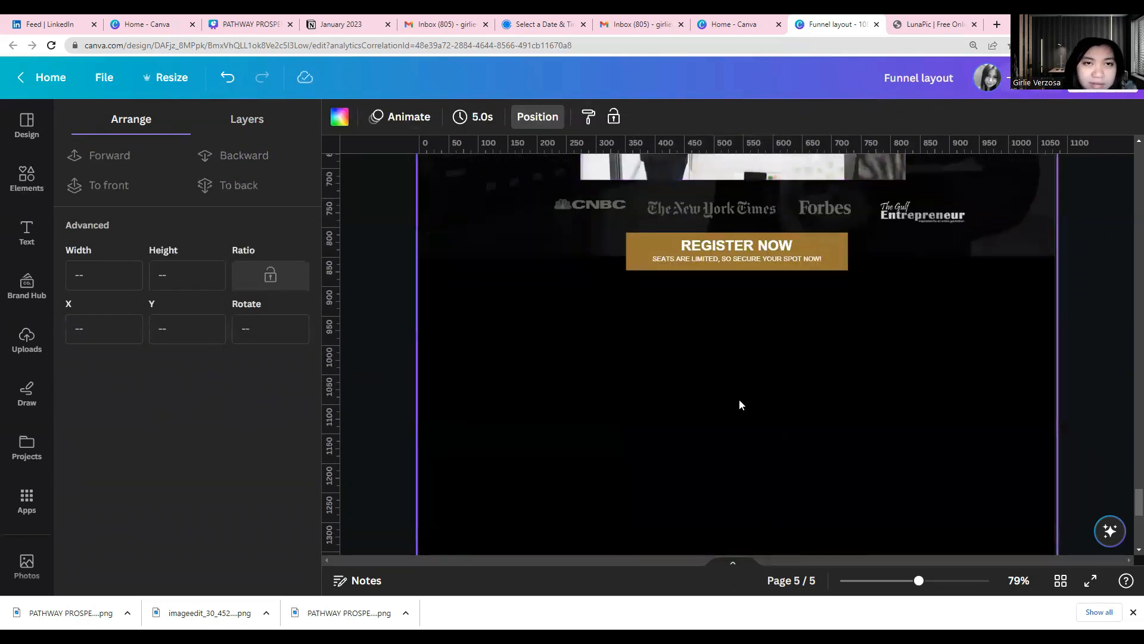
{"action": "scroll", "coordinate": [746, 469], "scroll_direction": "up", "scroll_amount": 15}
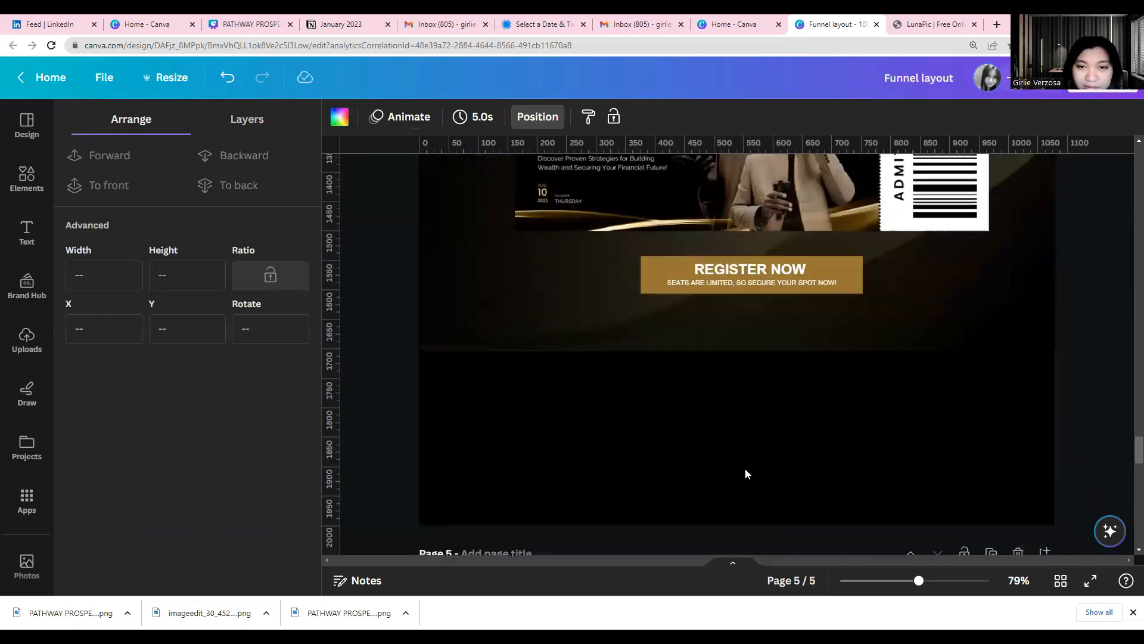
{"action": "scroll", "coordinate": [745, 473], "scroll_direction": "up", "scroll_amount": 10}
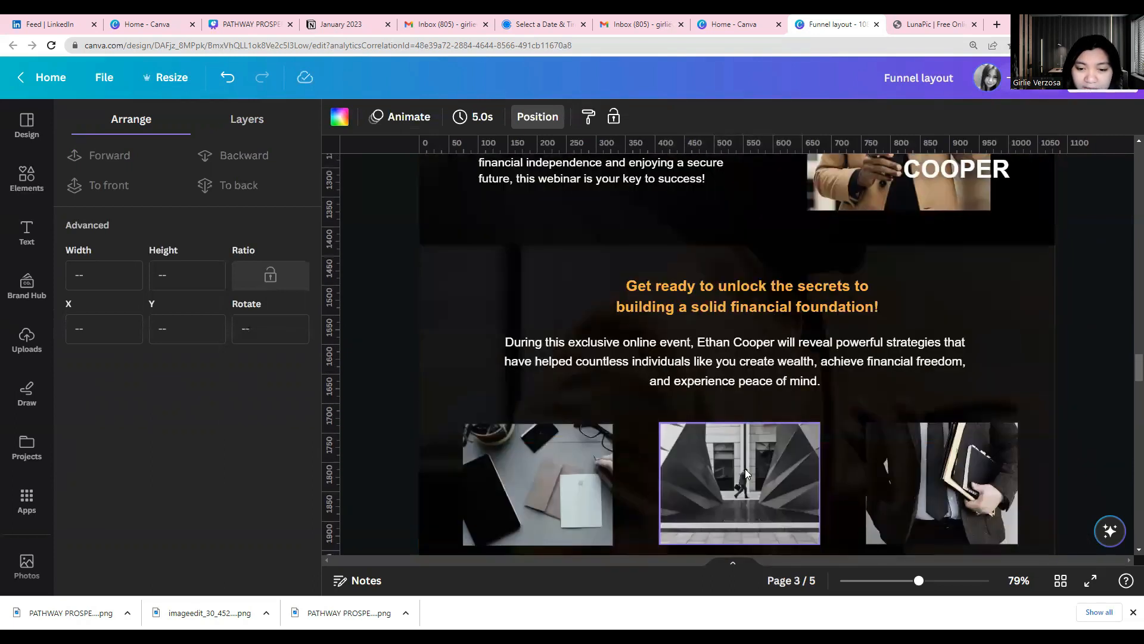
{"action": "scroll", "coordinate": [745, 473], "scroll_direction": "up", "scroll_amount": 5}
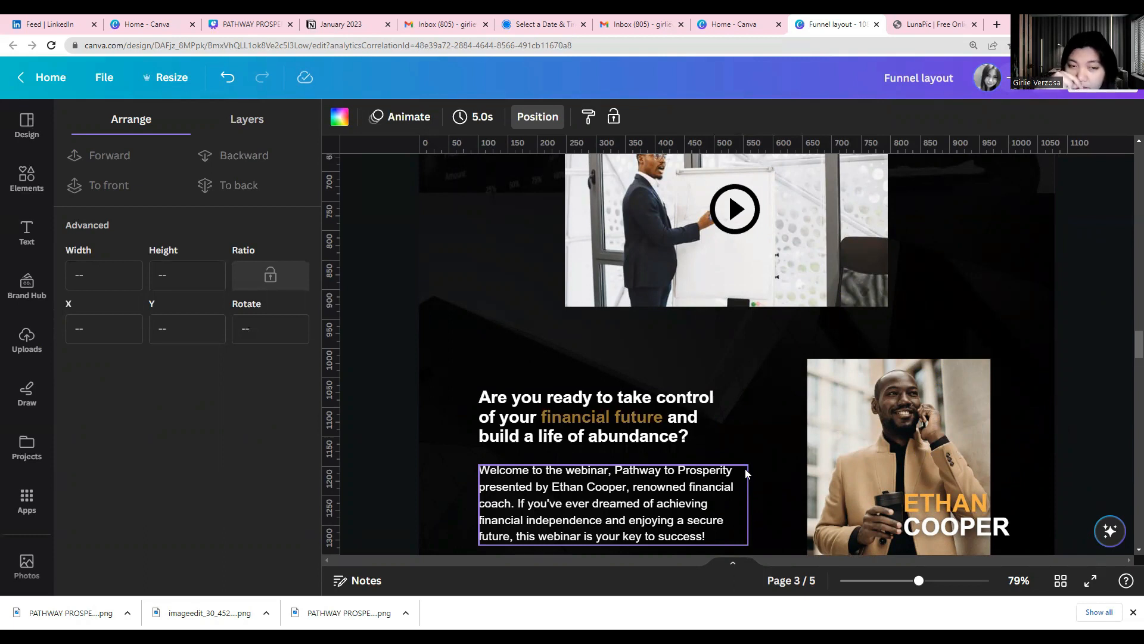
{"action": "scroll", "coordinate": [635, 384], "scroll_direction": "up", "scroll_amount": 7}
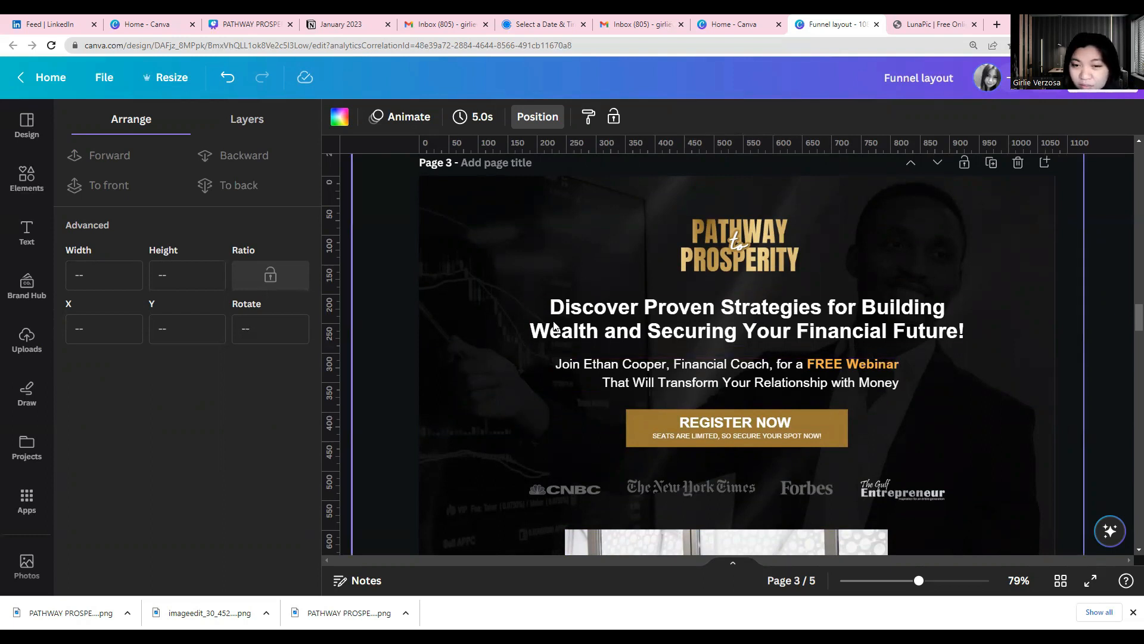
{"action": "left_click", "coordinate": [648, 337]}
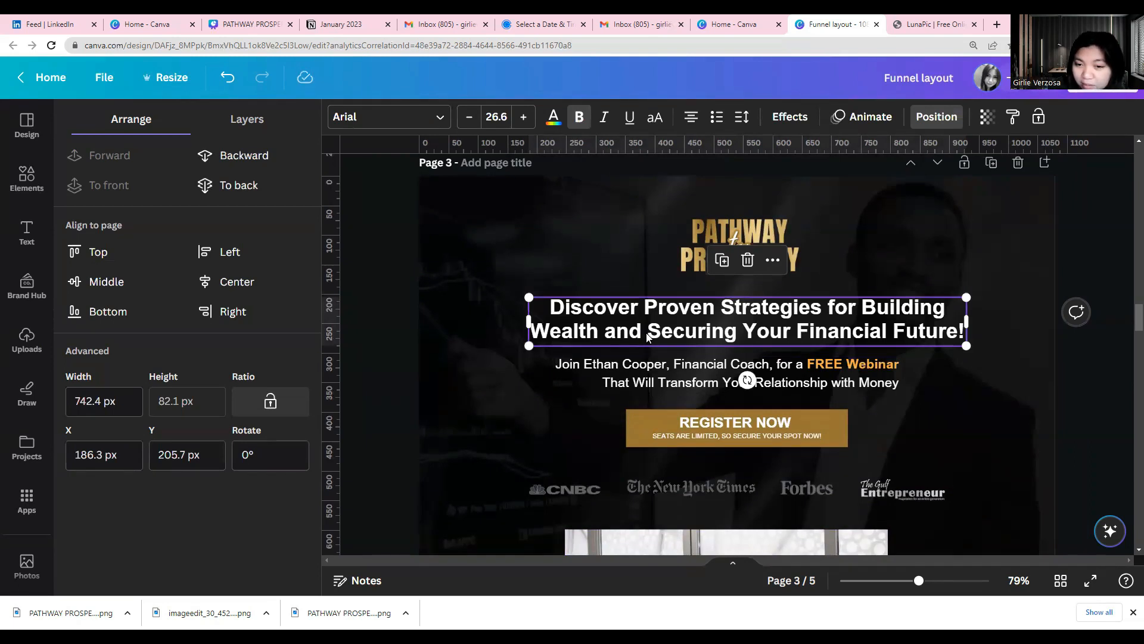
{"action": "left_click", "coordinate": [662, 383]}
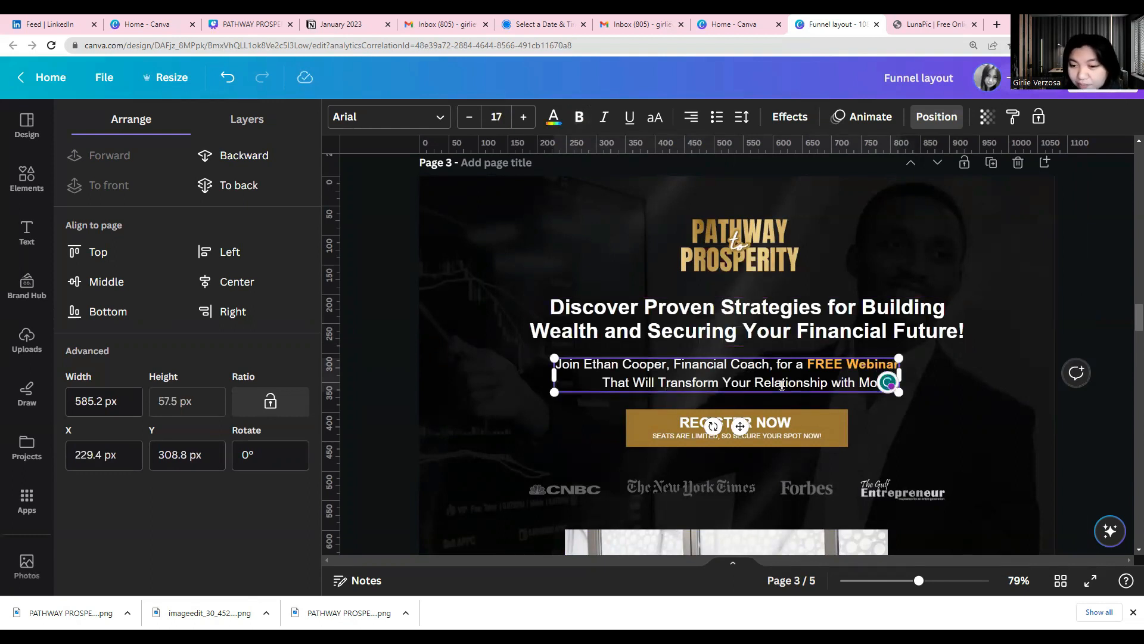
{"action": "left_click", "coordinate": [674, 331]}
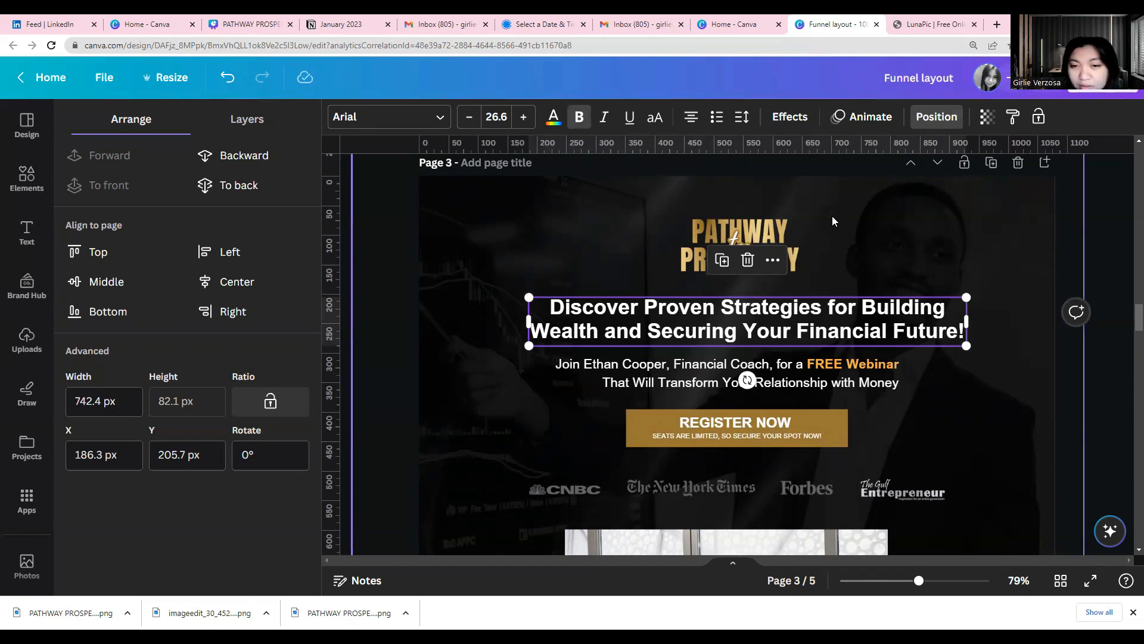
Examine page 3's button, media logos, video thumbnail and the financial future section with the presenter portrait
{"action": "scroll", "coordinate": [832, 216], "scroll_direction": "down", "scroll_amount": 3}
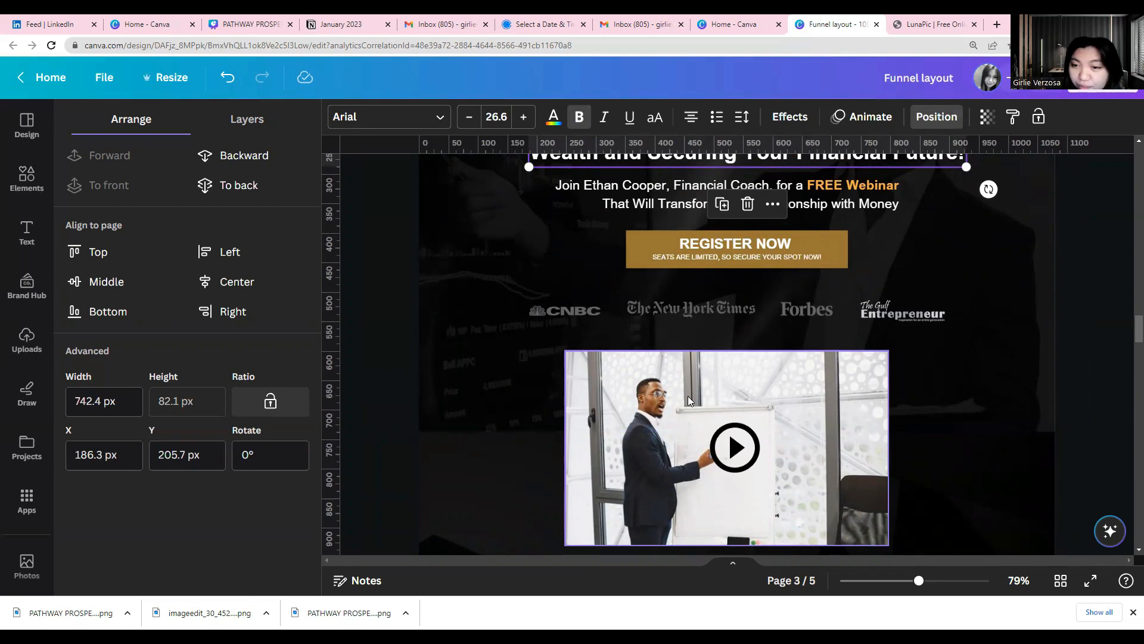
{"action": "scroll", "coordinate": [688, 396], "scroll_direction": "up", "scroll_amount": 2}
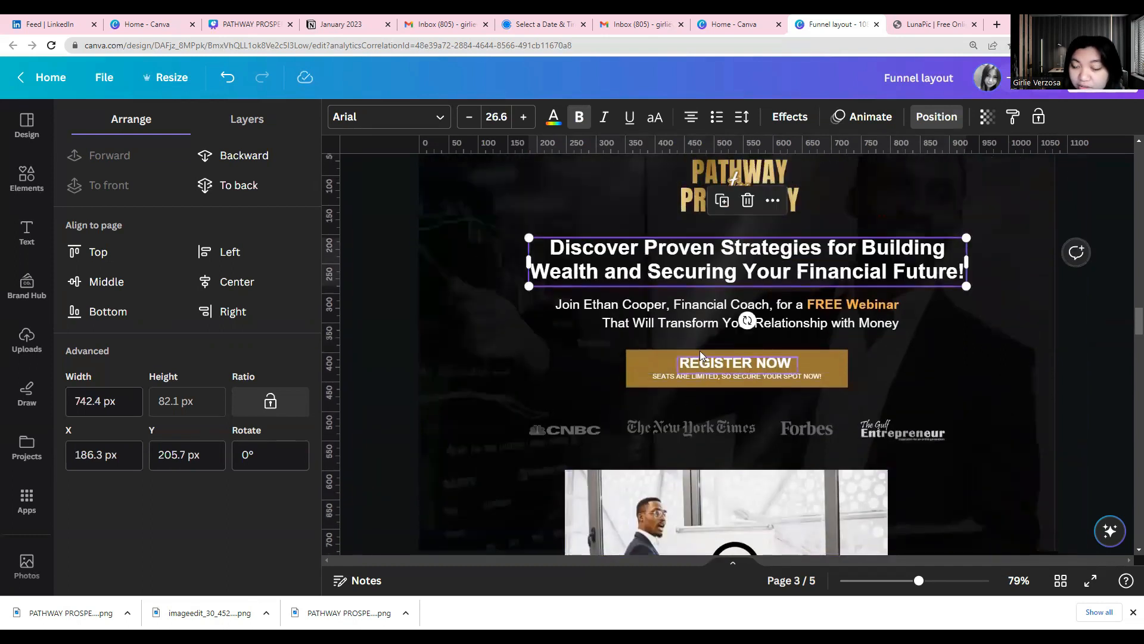
{"action": "scroll", "coordinate": [700, 356], "scroll_direction": "down", "scroll_amount": 2}
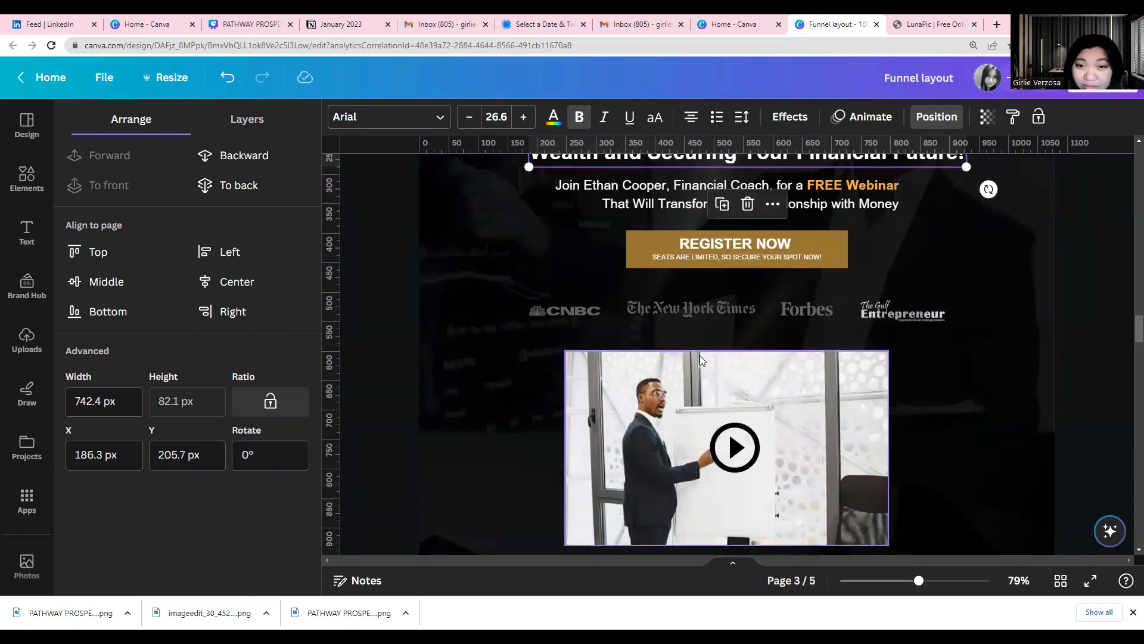
{"action": "scroll", "coordinate": [700, 355], "scroll_direction": "up", "scroll_amount": 2}
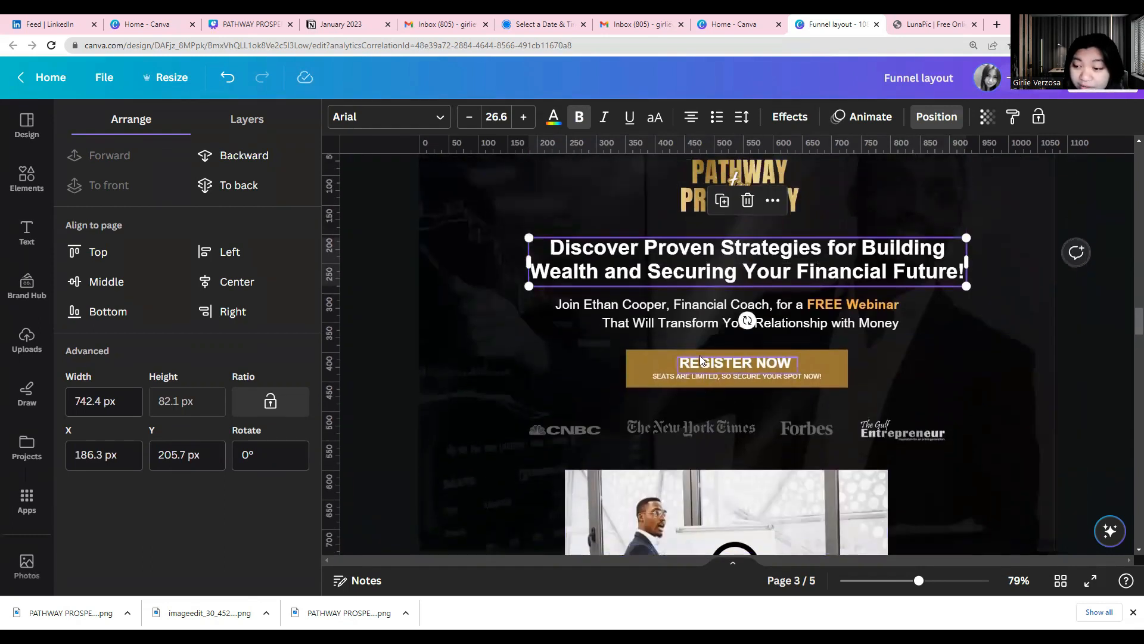
{"action": "scroll", "coordinate": [700, 355], "scroll_direction": "down", "scroll_amount": 1}
{"action": "scroll", "coordinate": [699, 355], "scroll_direction": "up", "scroll_amount": 3}
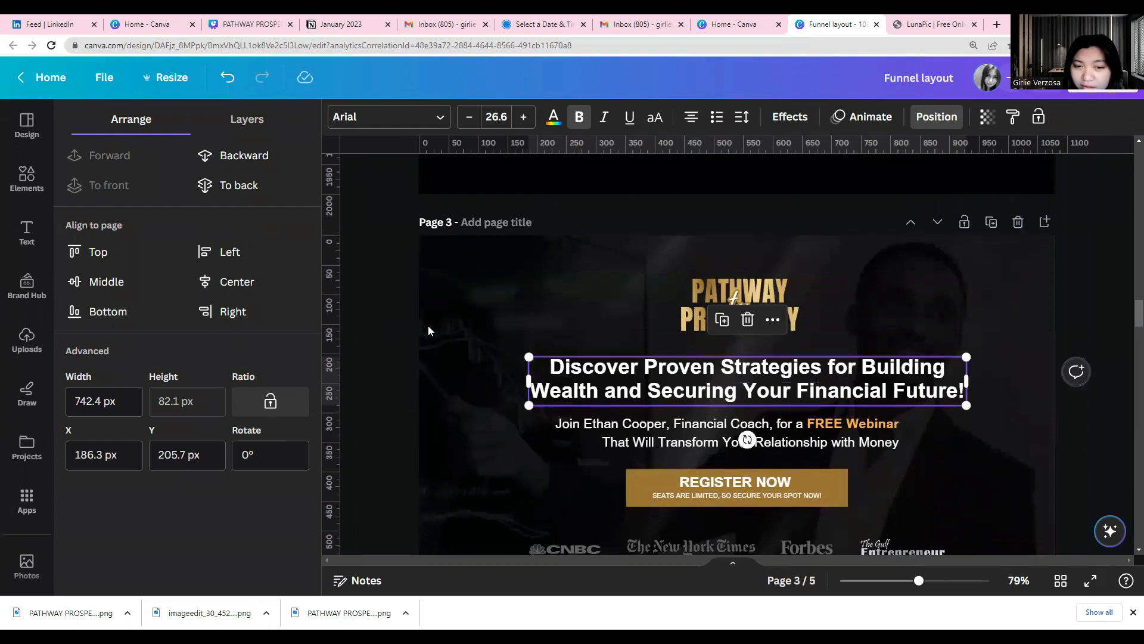
{"action": "scroll", "coordinate": [427, 327], "scroll_direction": "down", "scroll_amount": 2}
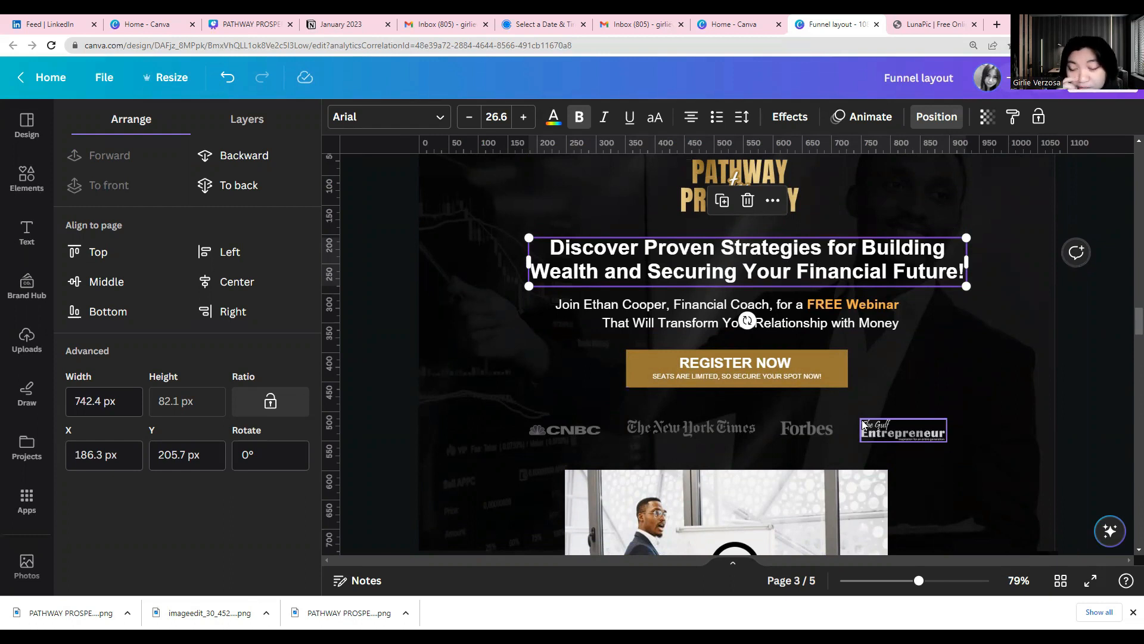
{"action": "scroll", "coordinate": [863, 425], "scroll_direction": "down", "scroll_amount": 2}
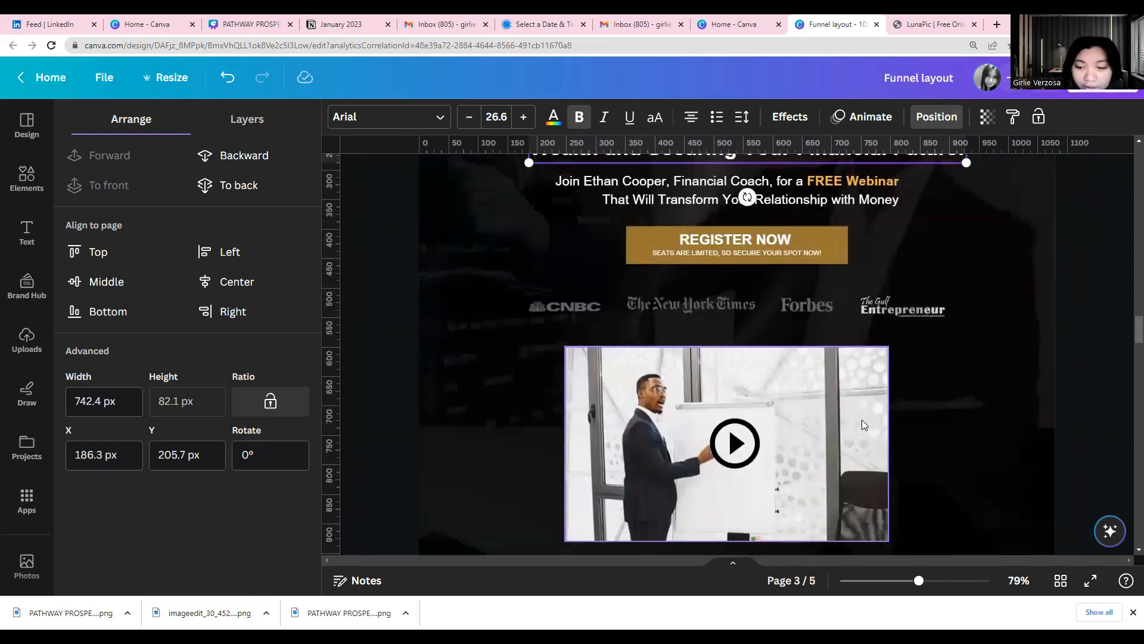
{"action": "scroll", "coordinate": [863, 424], "scroll_direction": "down", "scroll_amount": 5}
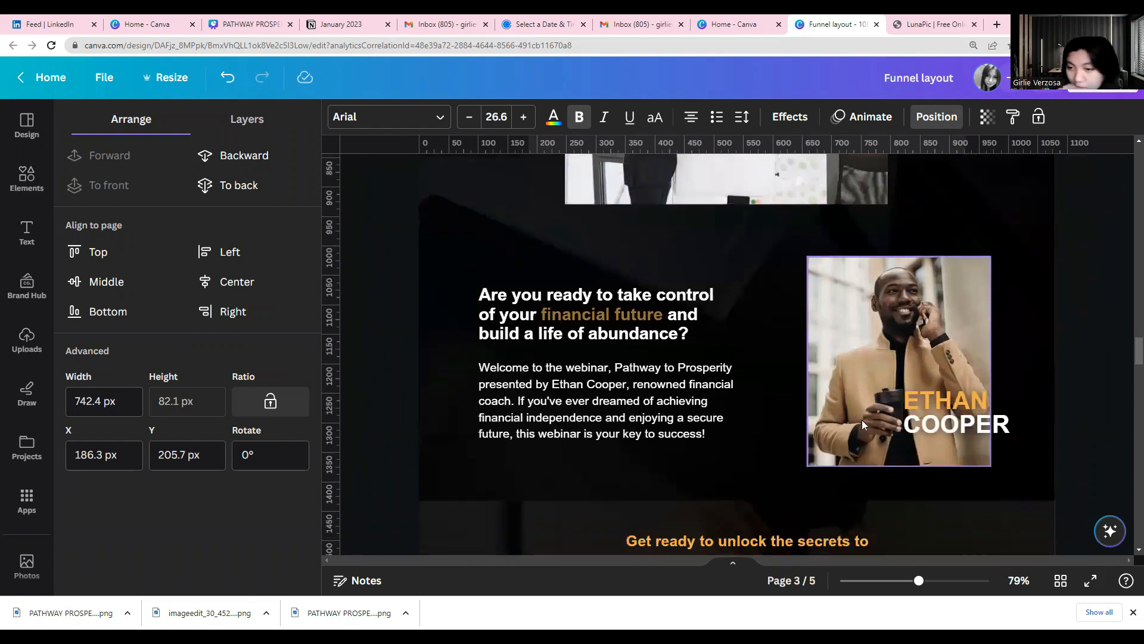
{"action": "scroll", "coordinate": [862, 424], "scroll_direction": "down", "scroll_amount": 1}
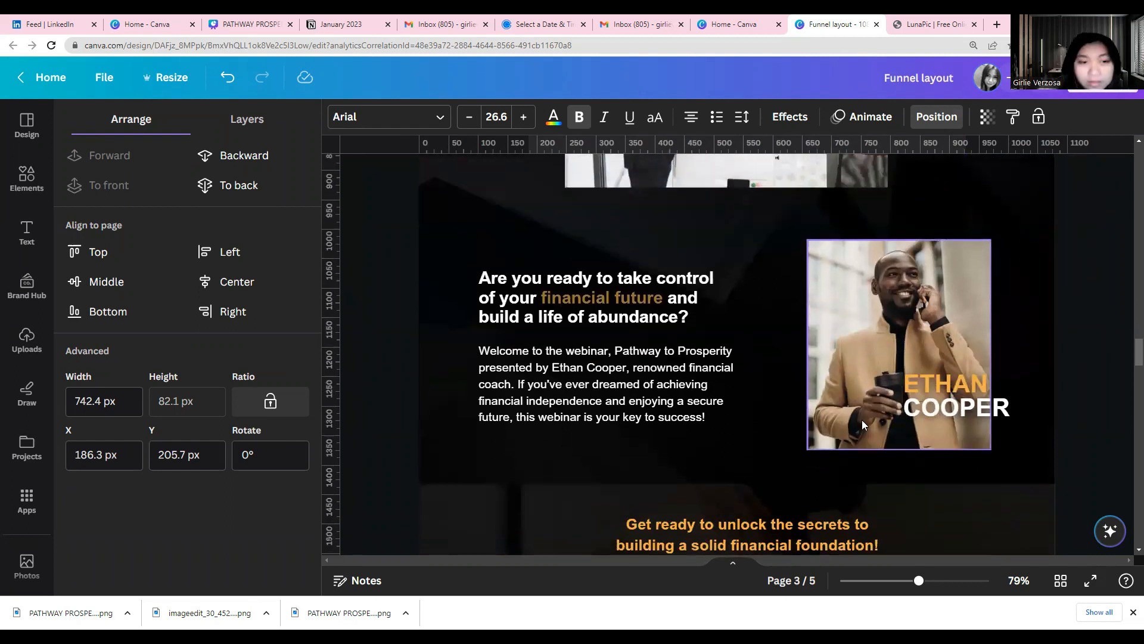
Examine the dark background image behind page 3's financial future section, and return to the empty area below page 5's gold button
{"action": "scroll", "coordinate": [568, 463], "scroll_direction": "up", "scroll_amount": 2}
{"action": "left_click", "coordinate": [451, 296]}
{"action": "right_click", "coordinate": [452, 295]}
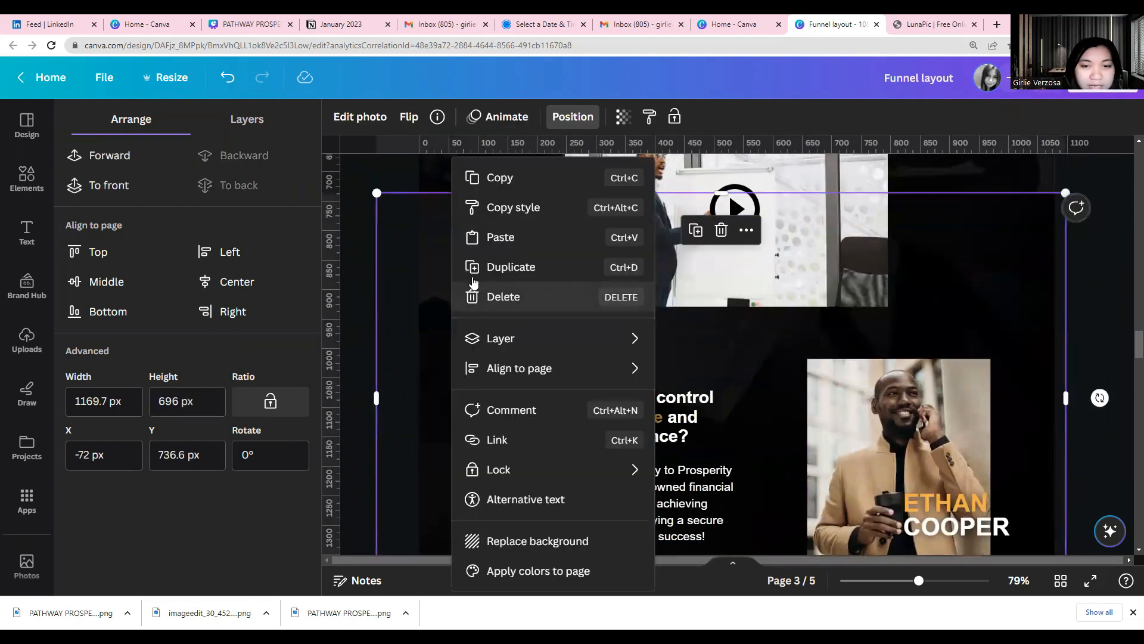
{"action": "left_click", "coordinate": [413, 349]}
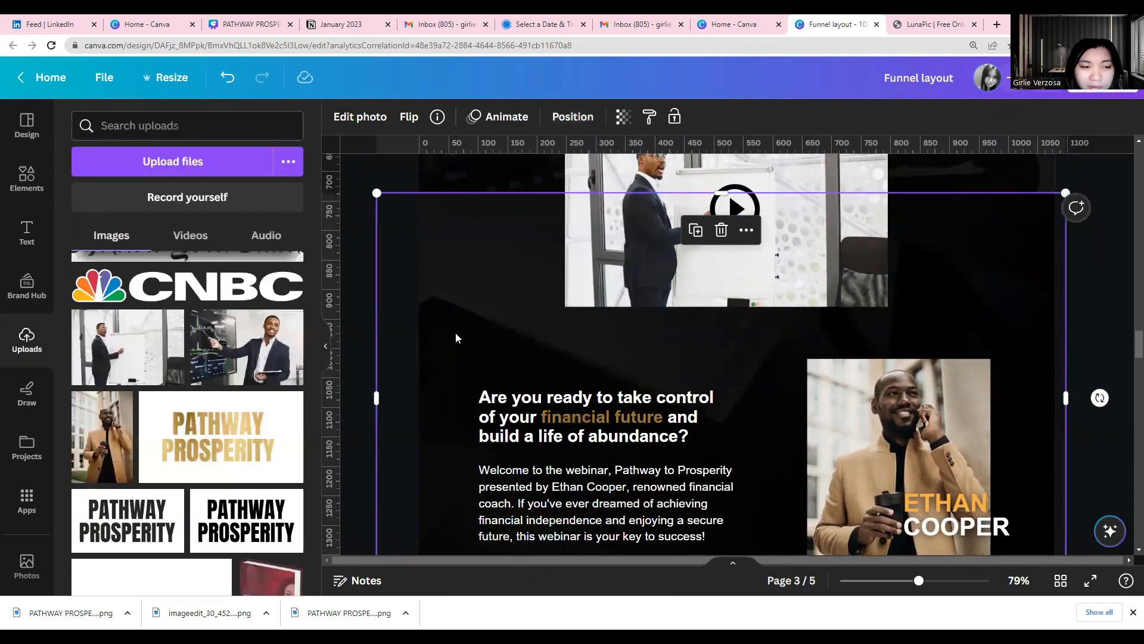
{"action": "scroll", "coordinate": [455, 338], "scroll_direction": "up", "scroll_amount": 2}
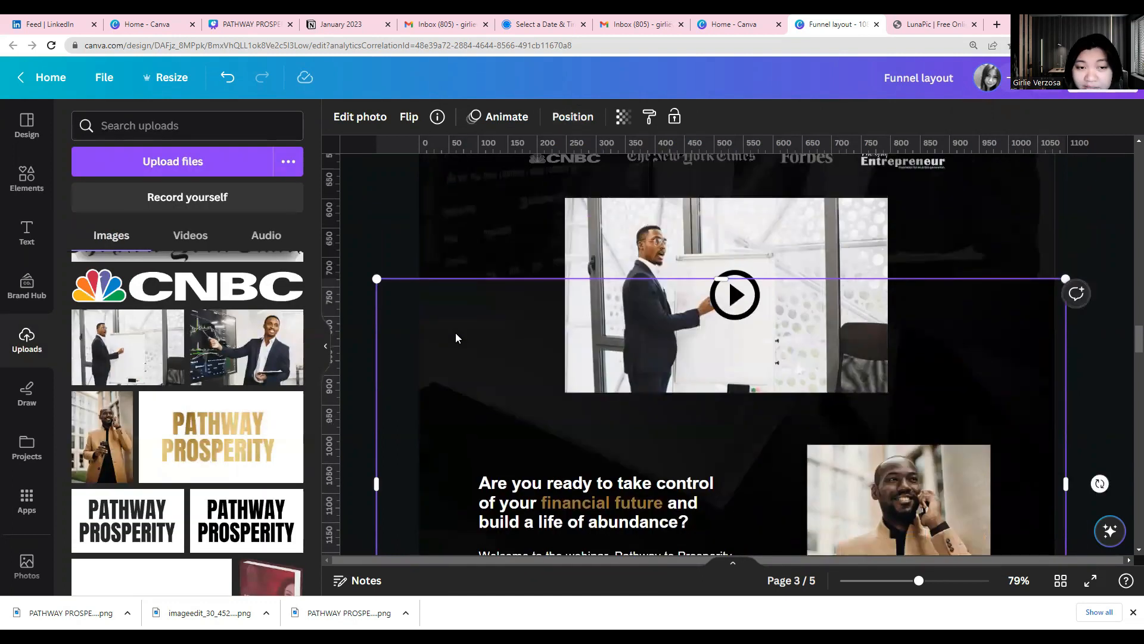
{"action": "right_click", "coordinate": [445, 360]}
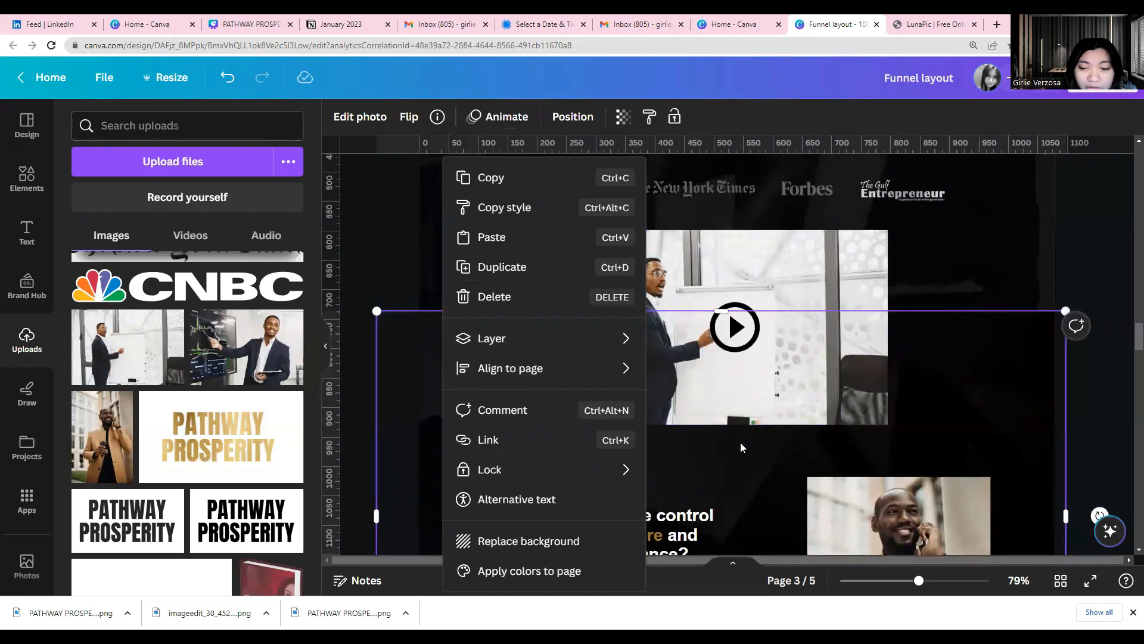
{"action": "scroll", "coordinate": [740, 442], "scroll_direction": "down", "scroll_amount": 2}
{"action": "right_click", "coordinate": [745, 411]}
{"action": "scroll", "coordinate": [599, 453], "scroll_direction": "down", "scroll_amount": 1}
{"action": "scroll", "coordinate": [597, 451], "scroll_direction": "down", "scroll_amount": 20}
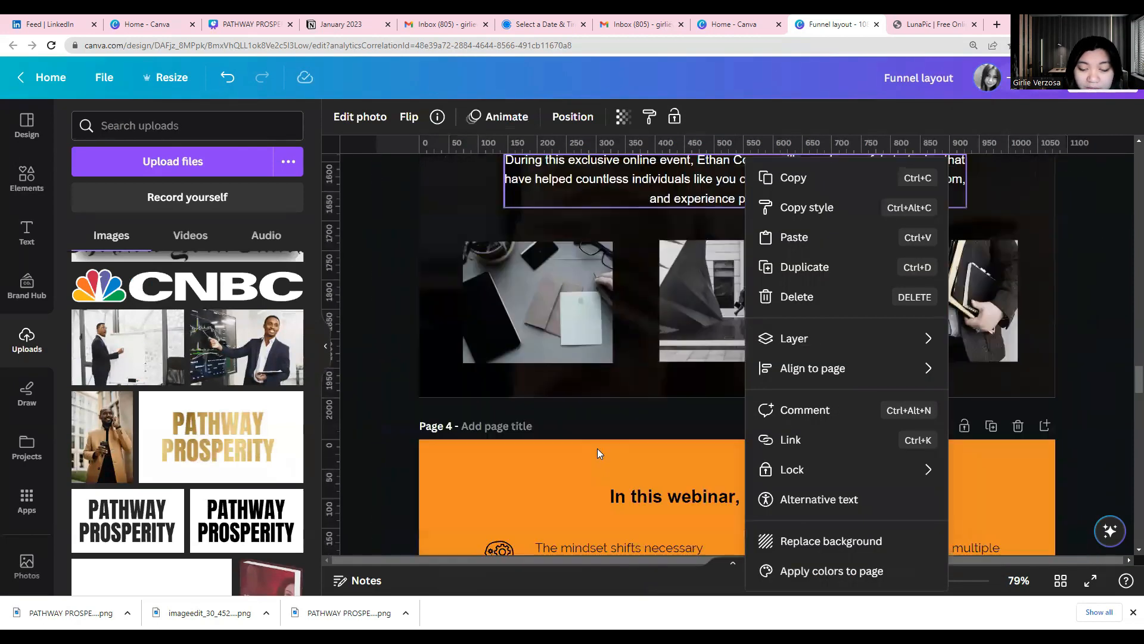
{"action": "scroll", "coordinate": [597, 452], "scroll_direction": "down", "scroll_amount": 7}
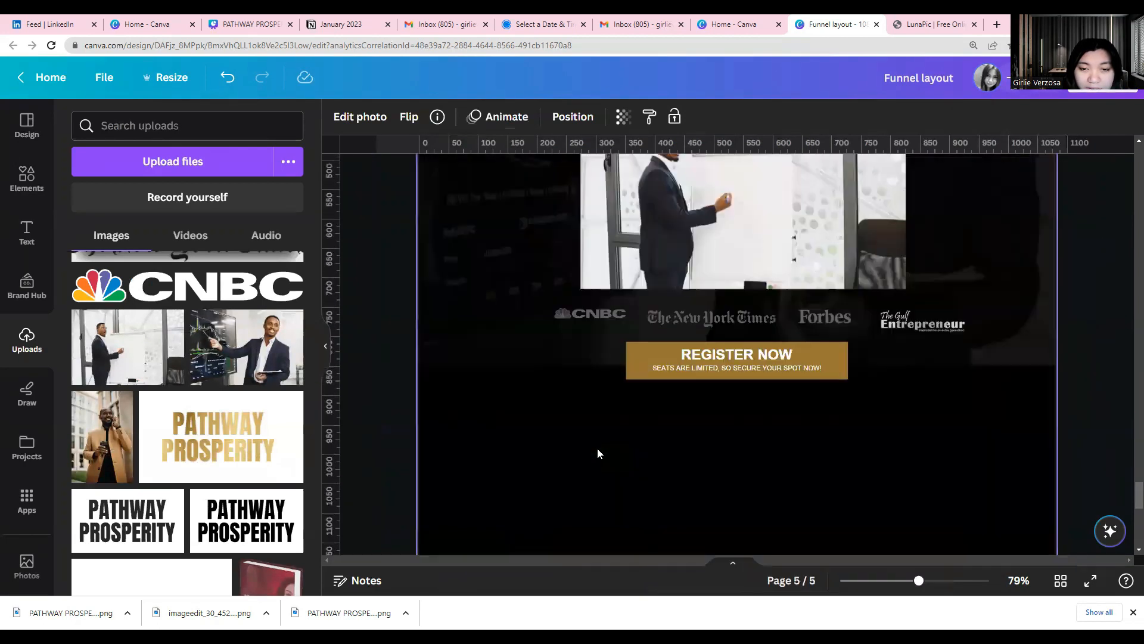
Search the elements library for "building" and show only the photo results
{"action": "left_click", "coordinate": [27, 179]}
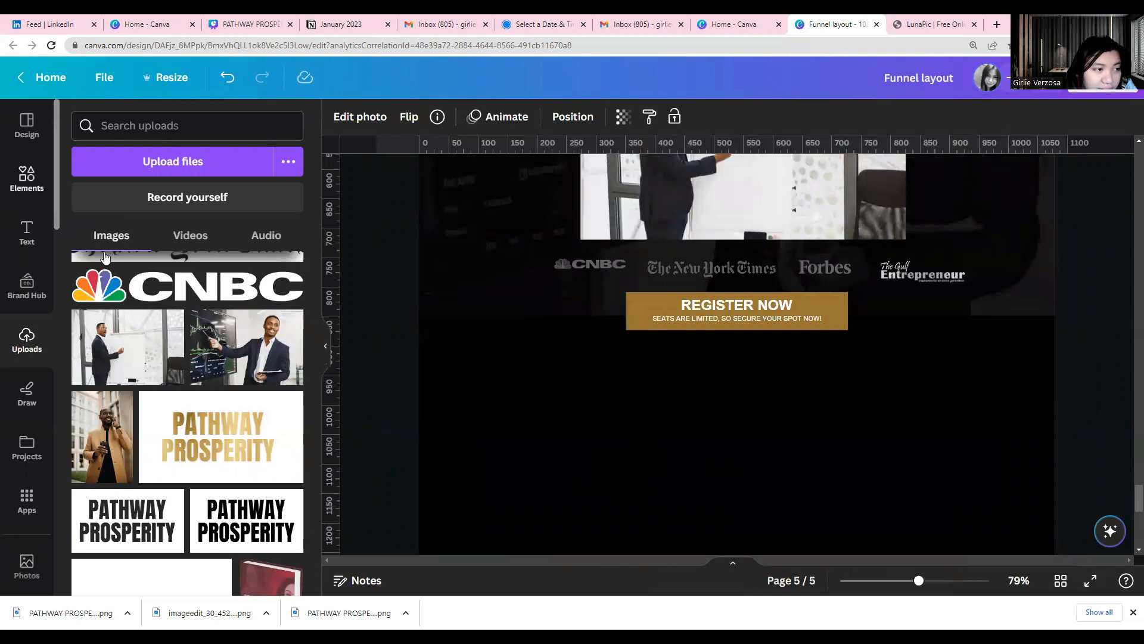
{"action": "left_click", "coordinate": [136, 124]}
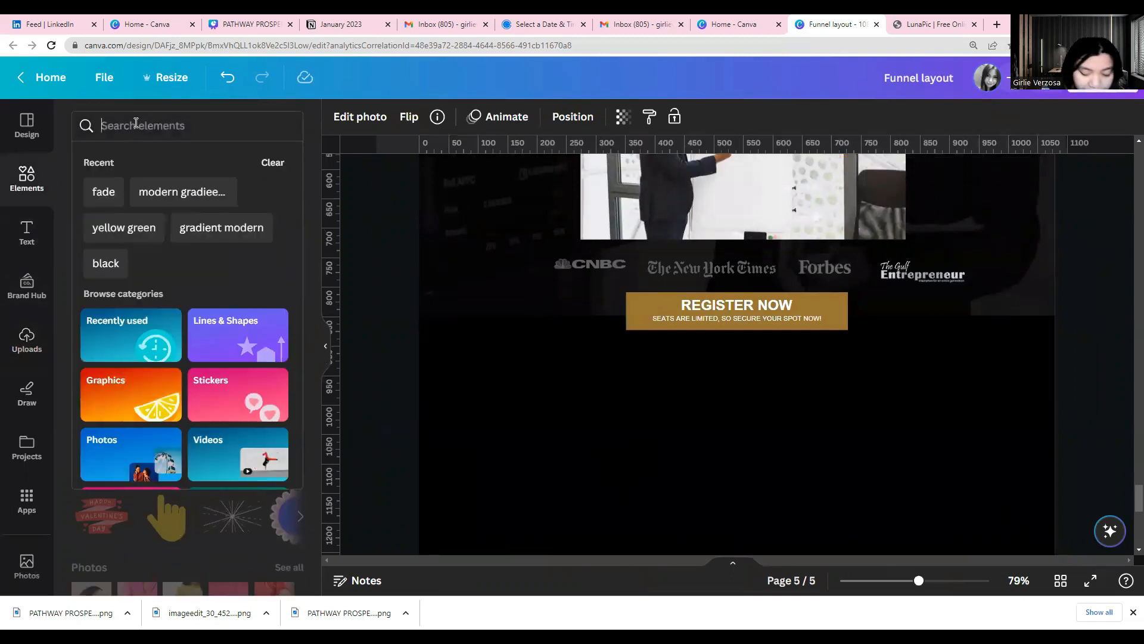
{"action": "type", "text": "buildi"}
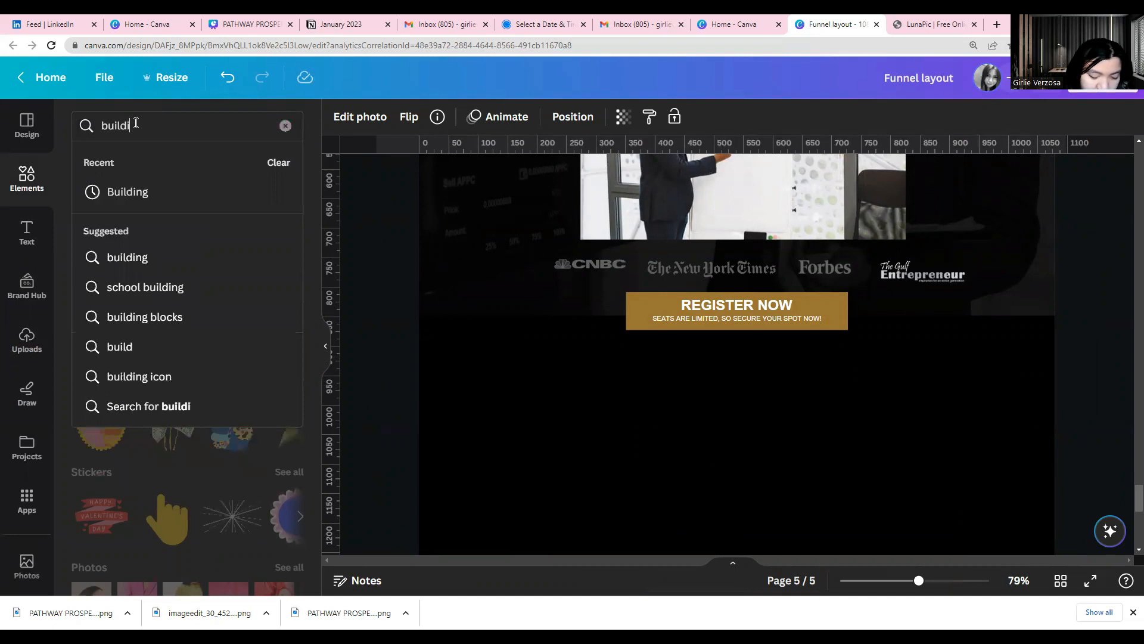
{"action": "type", "text": "ng"}
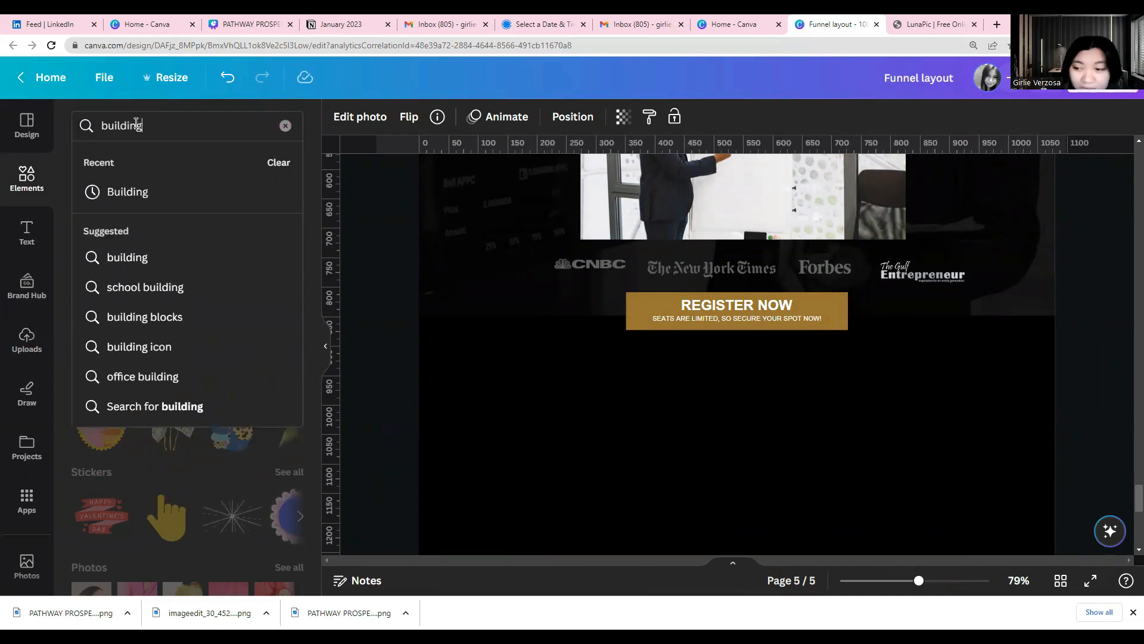
{"action": "key", "text": "Return"}
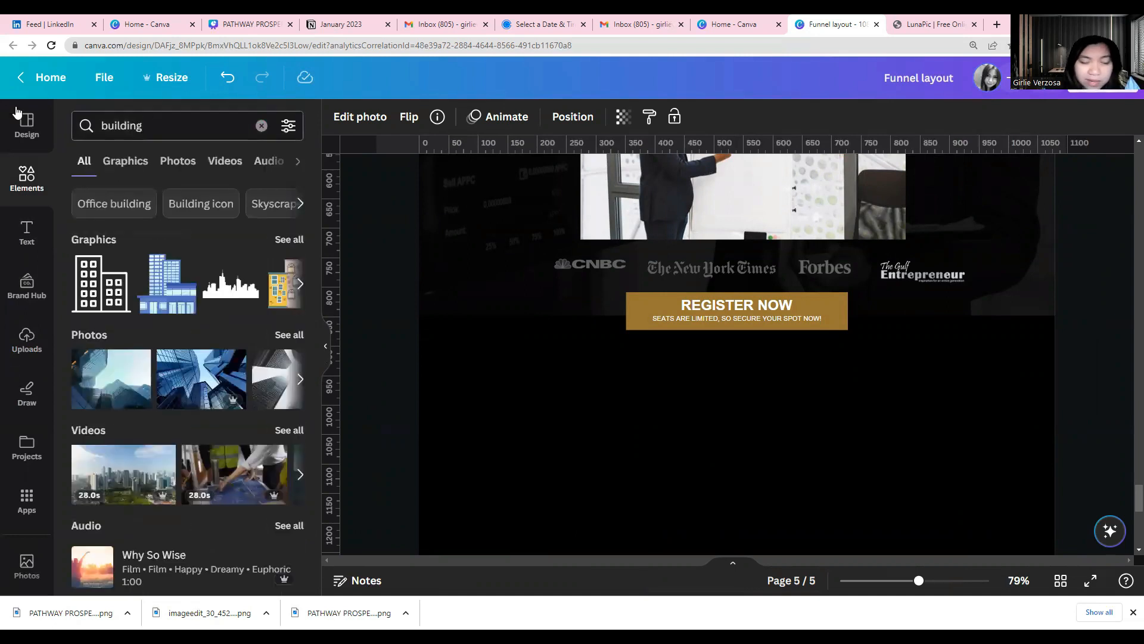
{"action": "left_click", "coordinate": [289, 336]}
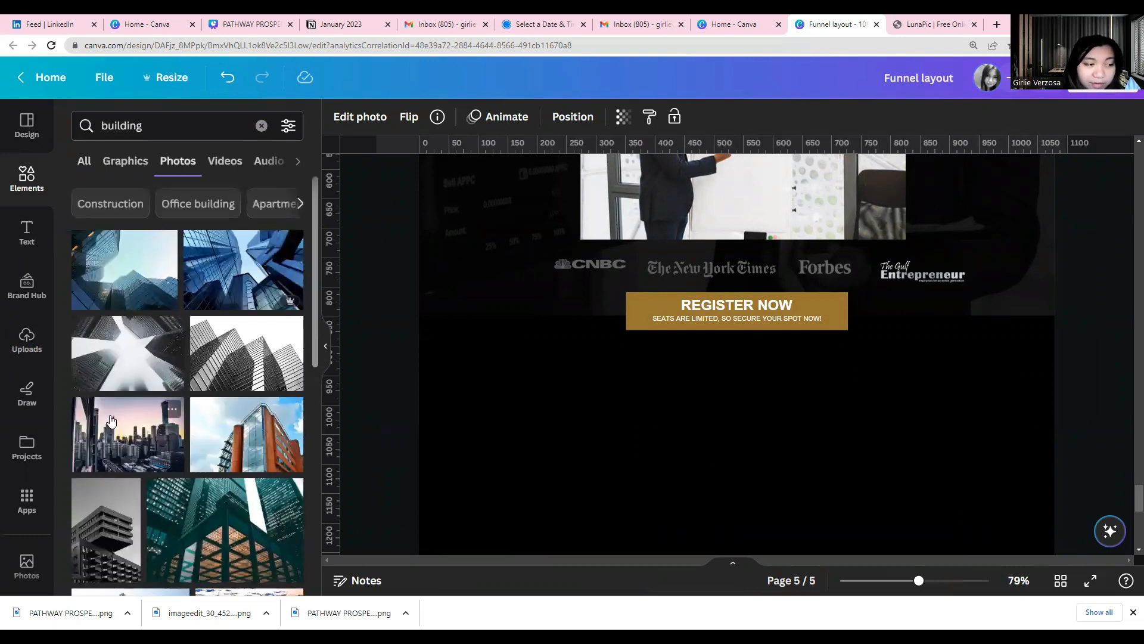
Place the upward-looking black-and-white skyscraper photo in the empty area below page 5's header and enlarge it to span the page width
{"action": "left_click", "coordinate": [117, 385]}
{"action": "left_click_drag", "start_coordinate": [557, 427], "coordinate": [492, 495]}
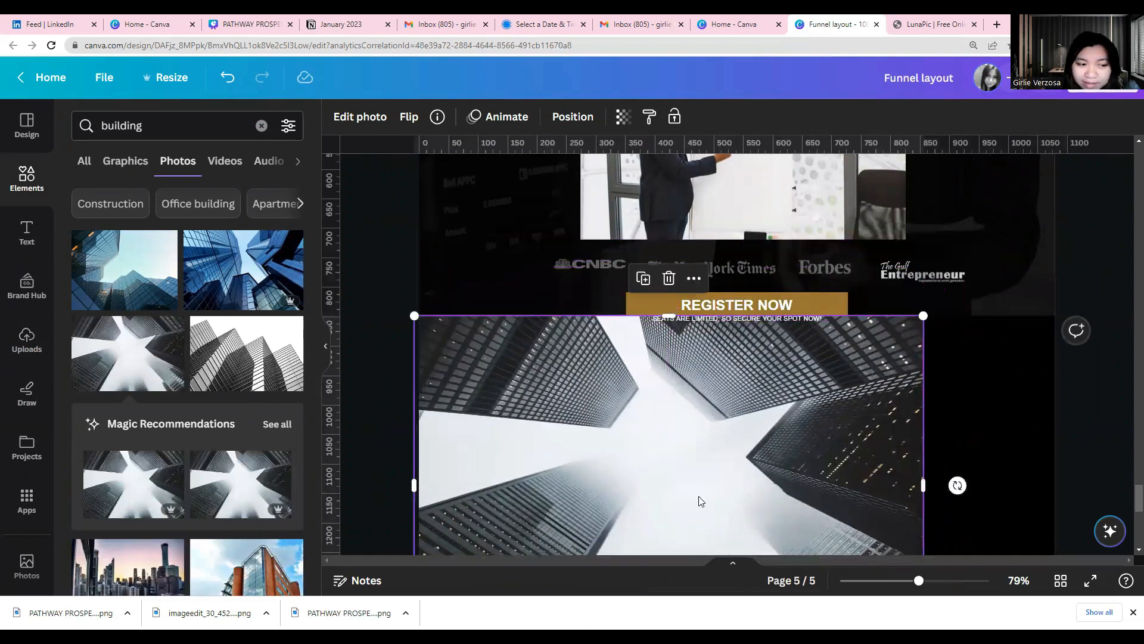
{"action": "left_click_drag", "start_coordinate": [974, 438], "coordinate": [1071, 407]}
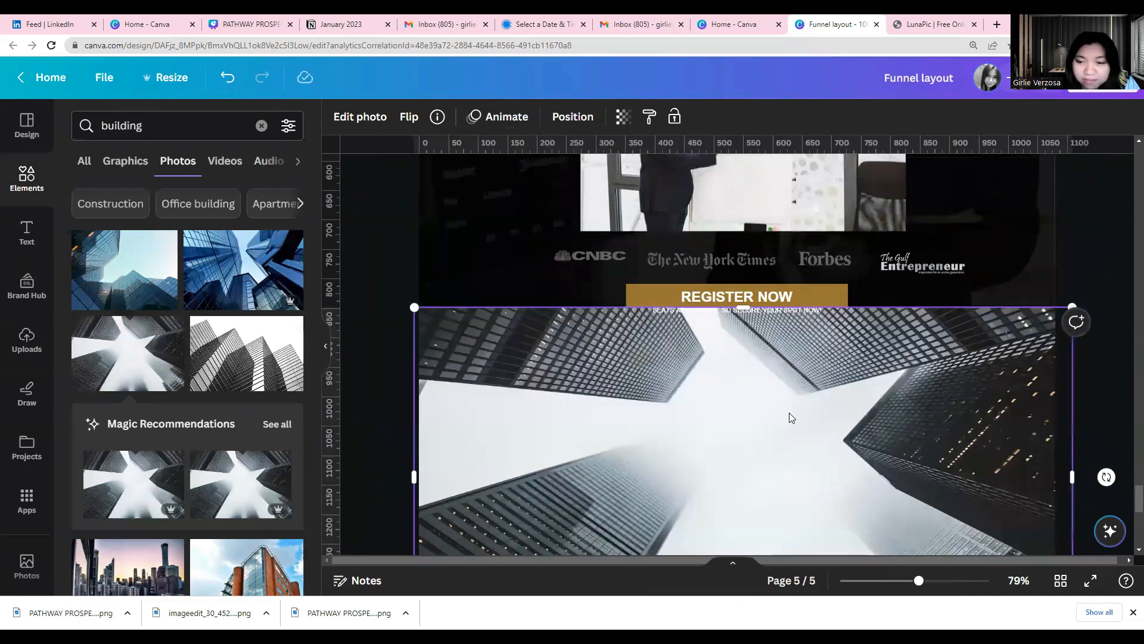
Browse further building photos and replace the skyscraper picture with the curved glass buildings around water at dusk
{"action": "scroll", "coordinate": [781, 413], "scroll_direction": "down", "scroll_amount": 3}
{"action": "scroll", "coordinate": [214, 486], "scroll_direction": "down", "scroll_amount": 6}
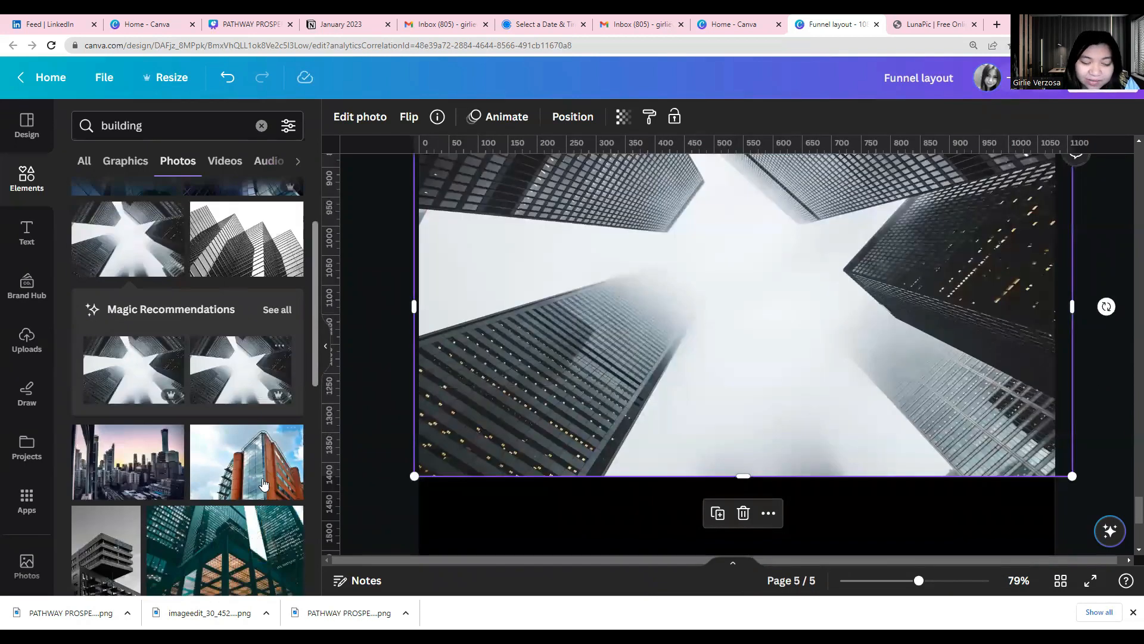
{"action": "scroll", "coordinate": [216, 491], "scroll_direction": "down", "scroll_amount": 5}
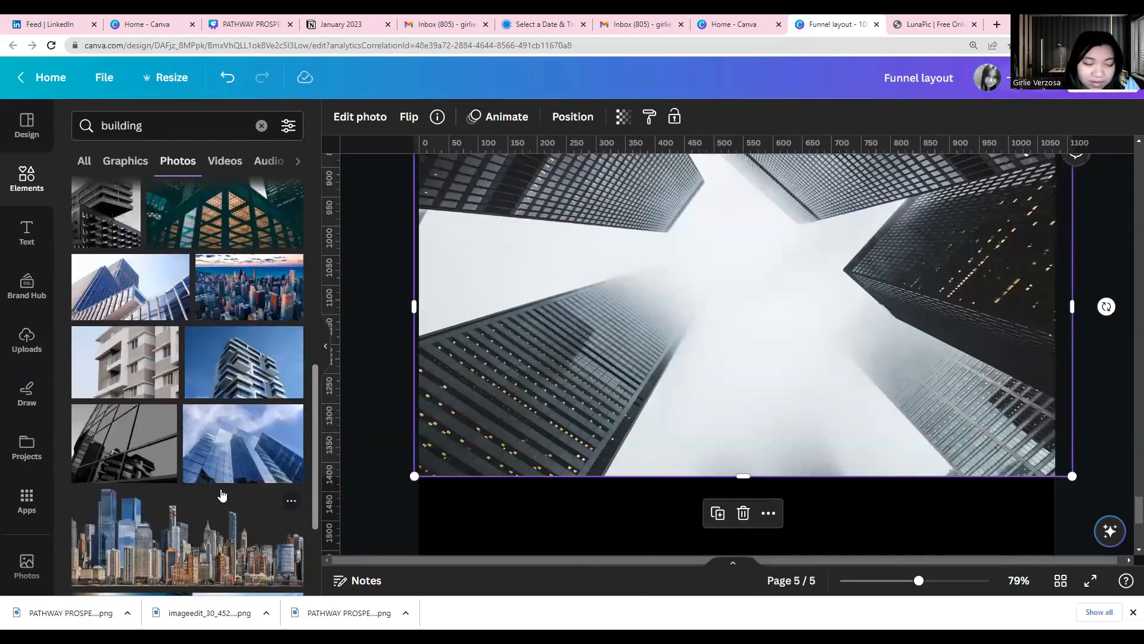
{"action": "scroll", "coordinate": [223, 495], "scroll_direction": "down", "scroll_amount": 2}
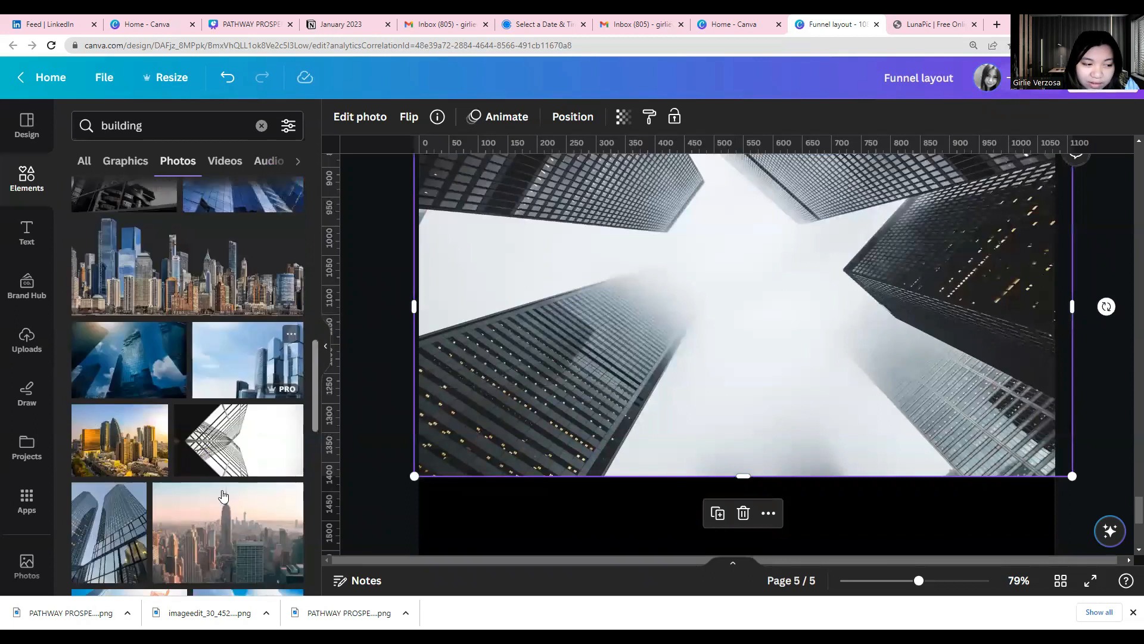
{"action": "scroll", "coordinate": [223, 495], "scroll_direction": "down", "scroll_amount": 2}
{"action": "scroll", "coordinate": [222, 495], "scroll_direction": "down", "scroll_amount": 2}
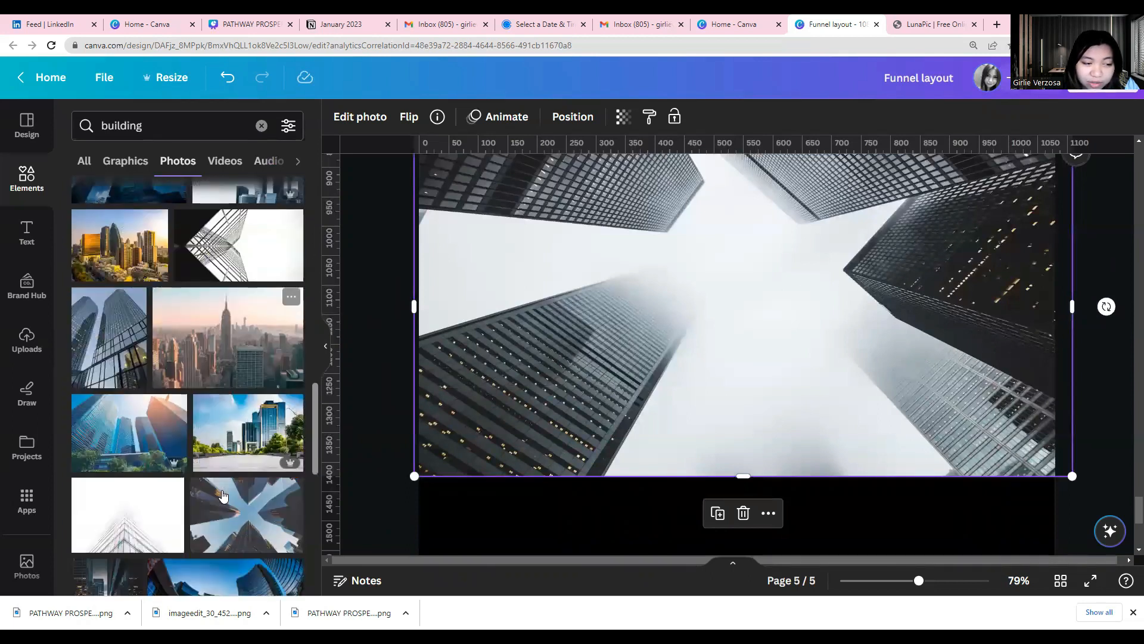
{"action": "scroll", "coordinate": [223, 496], "scroll_direction": "down", "scroll_amount": 2}
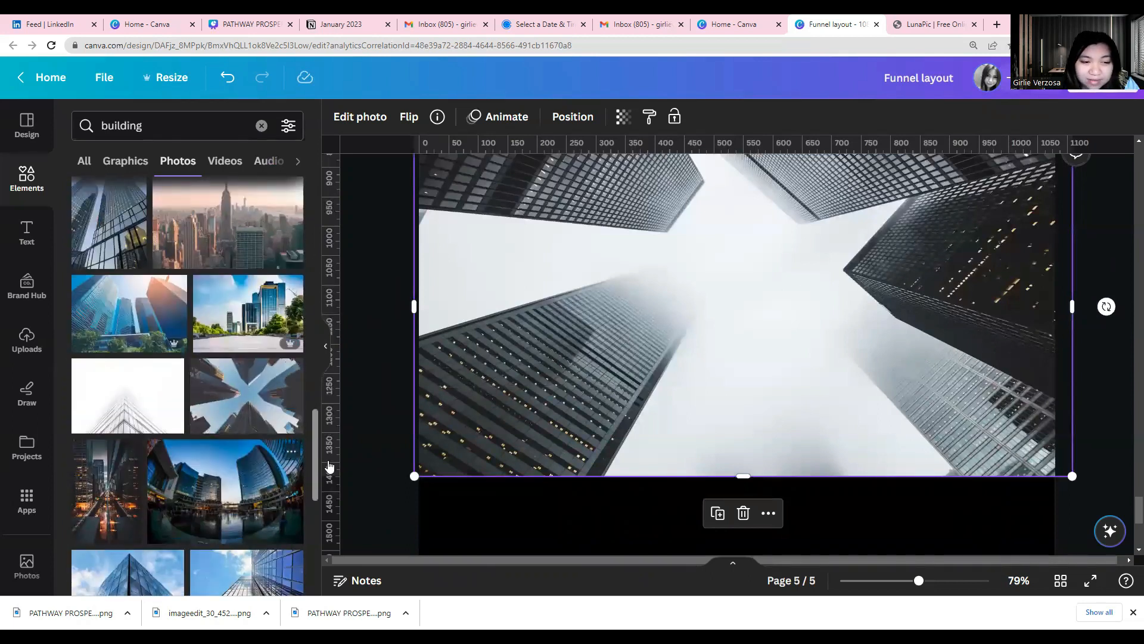
{"action": "left_click_drag", "start_coordinate": [459, 413], "coordinate": [459, 413]}
{"action": "scroll", "coordinate": [392, 458], "scroll_direction": "up", "scroll_amount": 1}
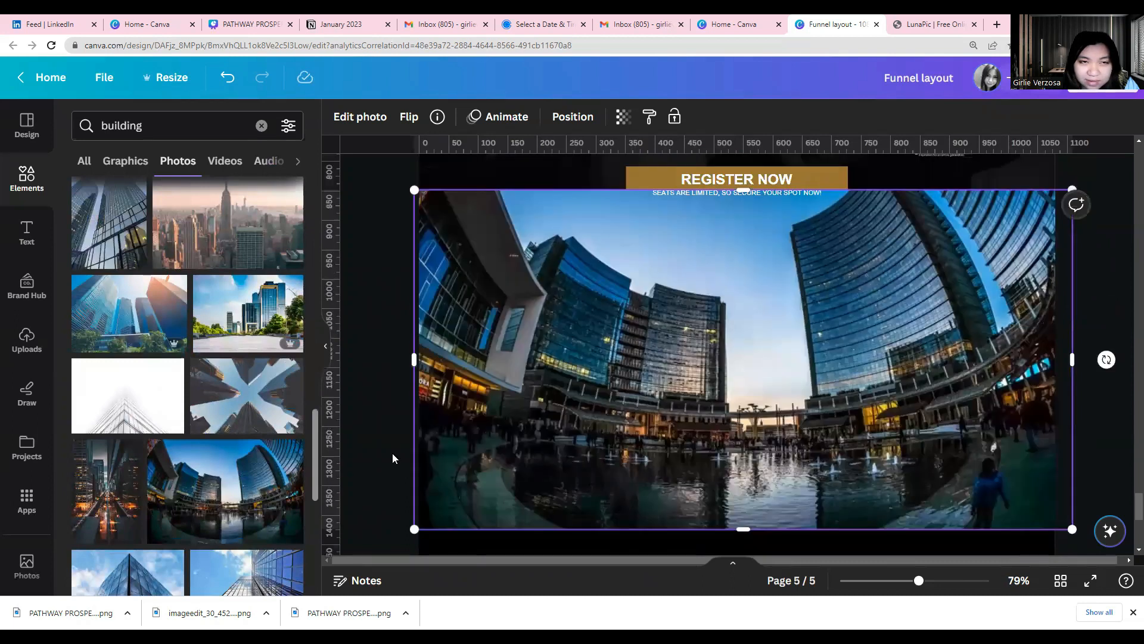
{"action": "scroll", "coordinate": [389, 451], "scroll_direction": "up", "scroll_amount": 1}
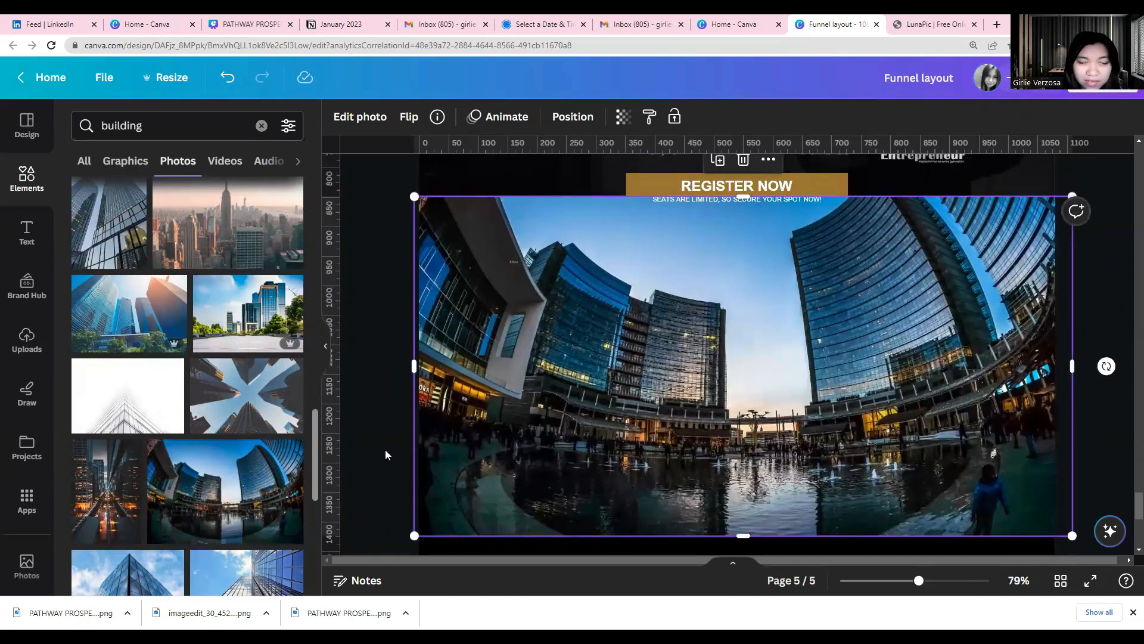
Send the curved buildings photo to the back so it sits behind the gold REGISTER NOW button
{"action": "left_click", "coordinate": [399, 408]}
{"action": "left_click", "coordinate": [560, 411]}
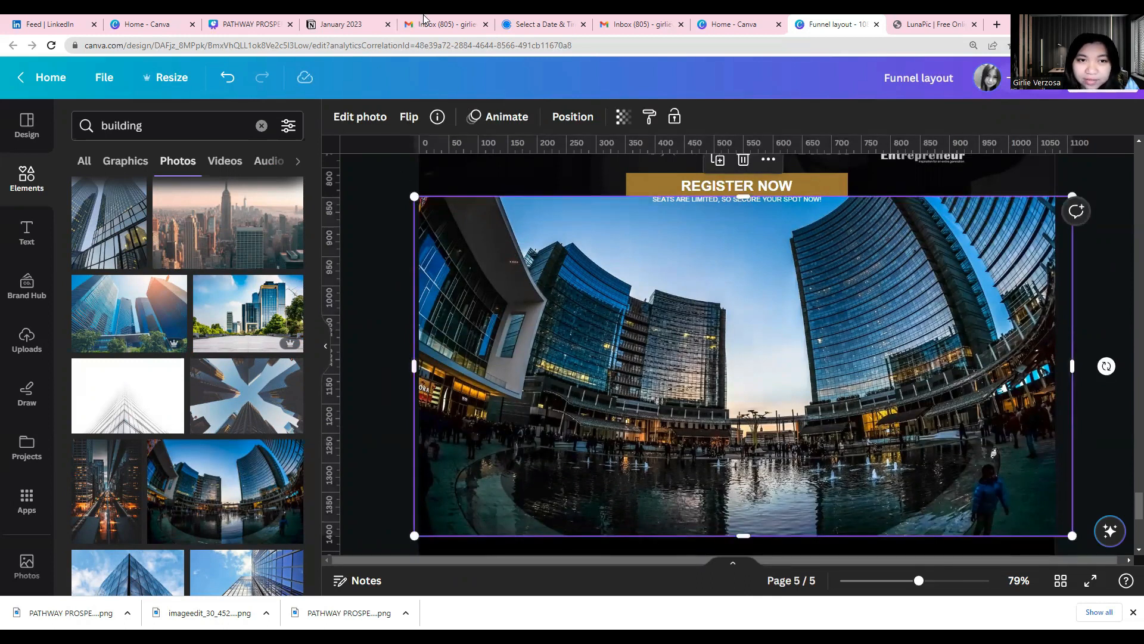
{"action": "left_click", "coordinate": [581, 122]}
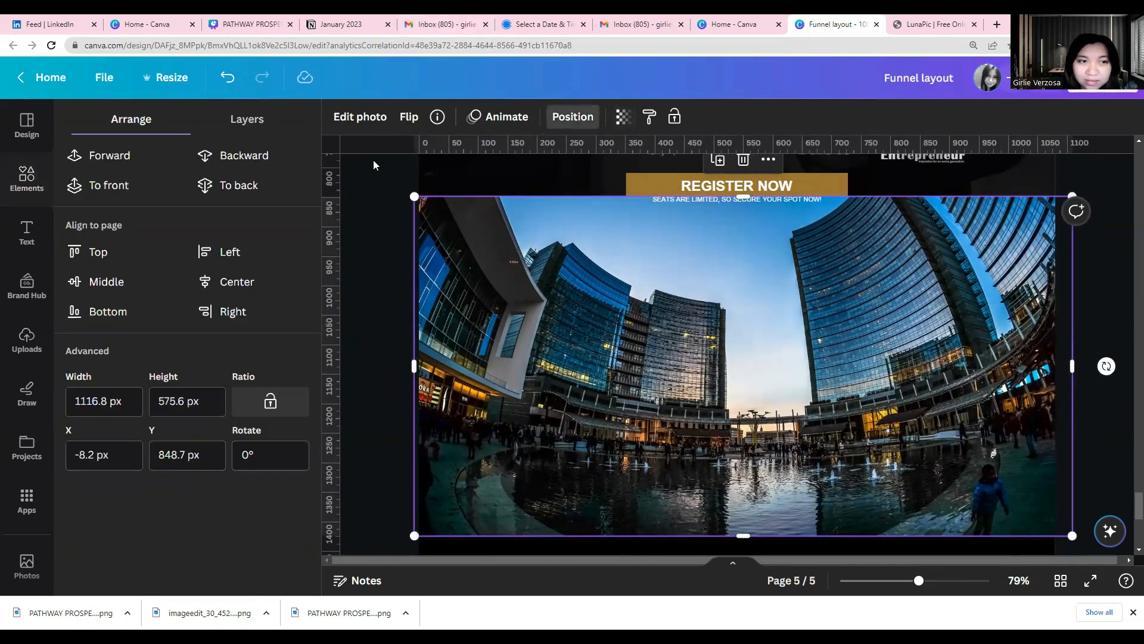
{"action": "left_click", "coordinate": [274, 160]}
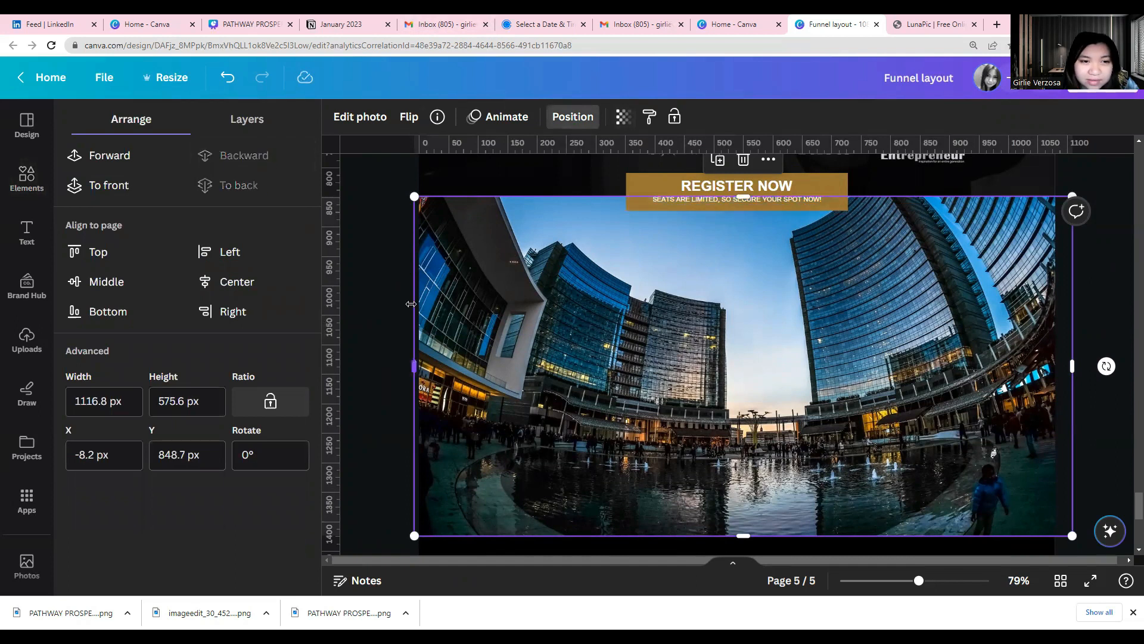
Set the curved buildings photo's transparency to 19
{"action": "left_click", "coordinate": [498, 323]}
{"action": "left_click", "coordinate": [623, 117]}
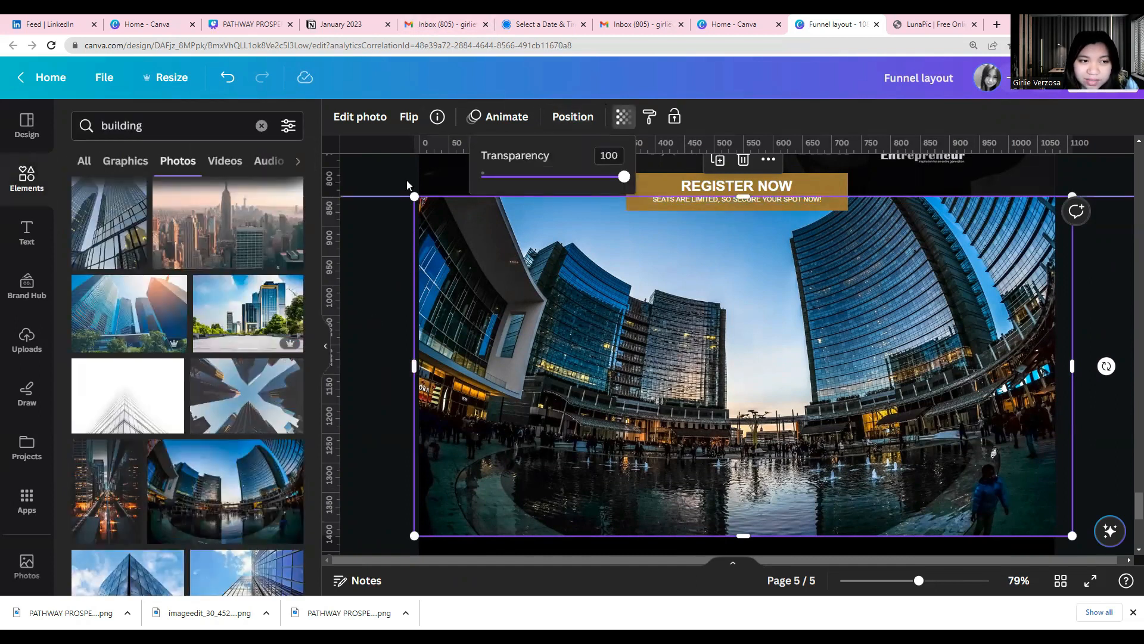
{"action": "left_click_drag", "start_coordinate": [534, 177], "coordinate": [508, 177]}
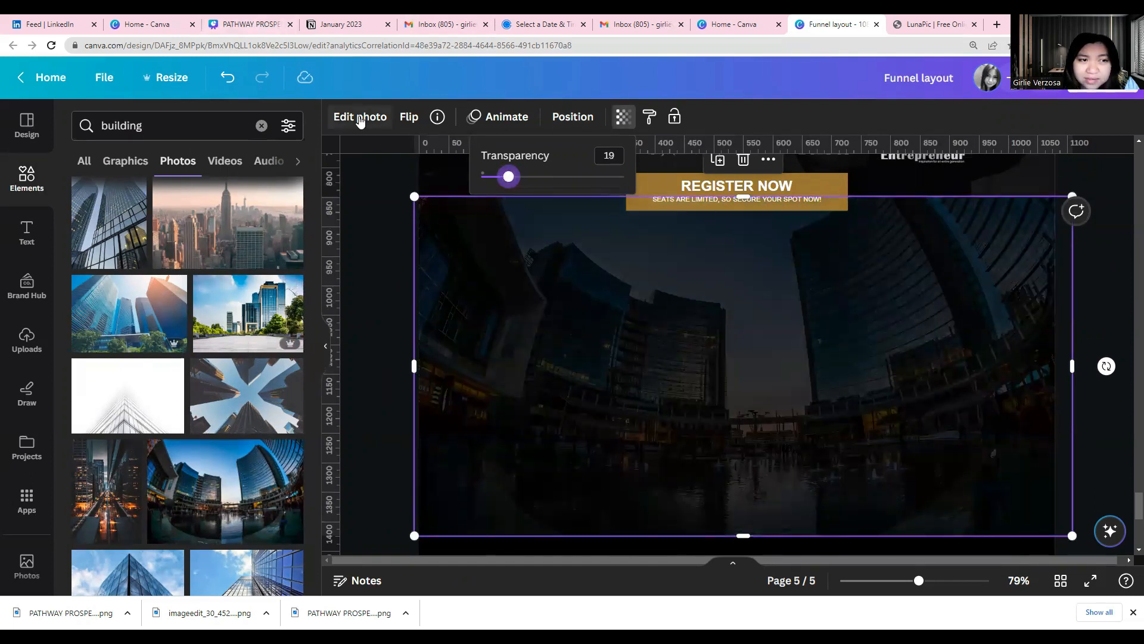
Turn the buildings photo greyscale by setting its saturation to -100 in the photo adjustments
{"action": "left_click", "coordinate": [360, 118]}
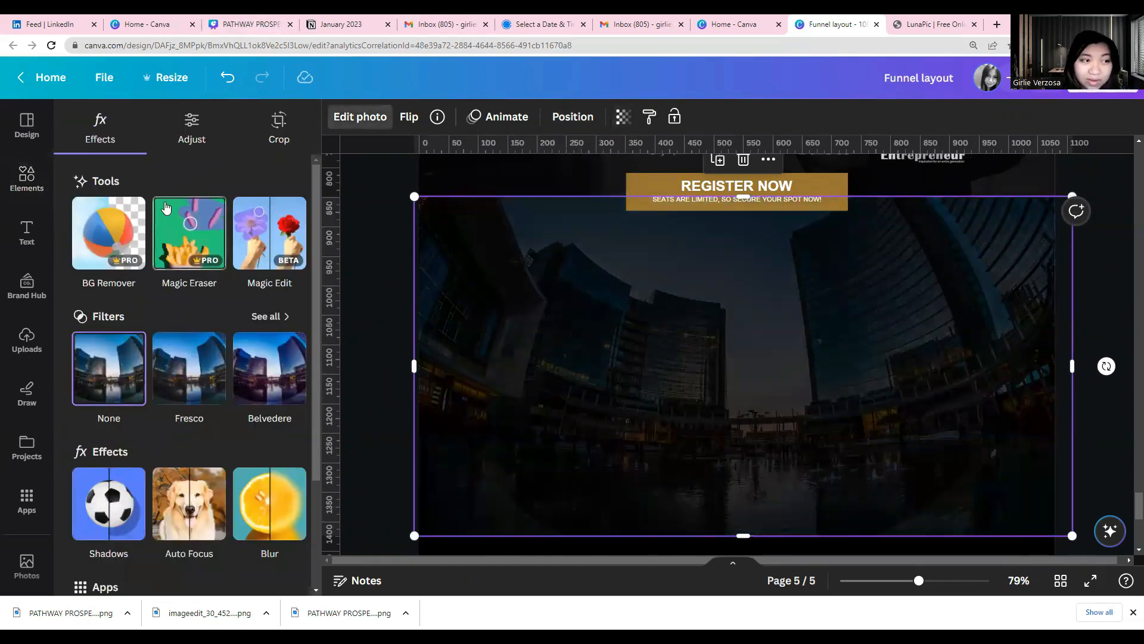
{"action": "left_click", "coordinate": [198, 139]}
{"action": "scroll", "coordinate": [177, 334], "scroll_direction": "down", "scroll_amount": 2}
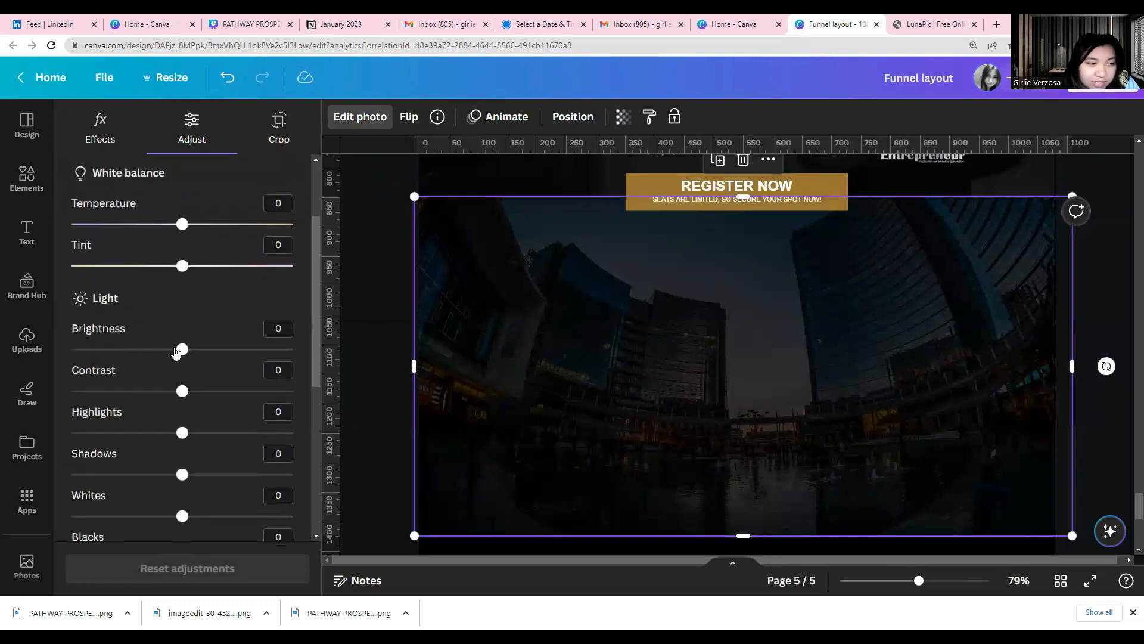
{"action": "scroll", "coordinate": [176, 353], "scroll_direction": "down", "scroll_amount": 4}
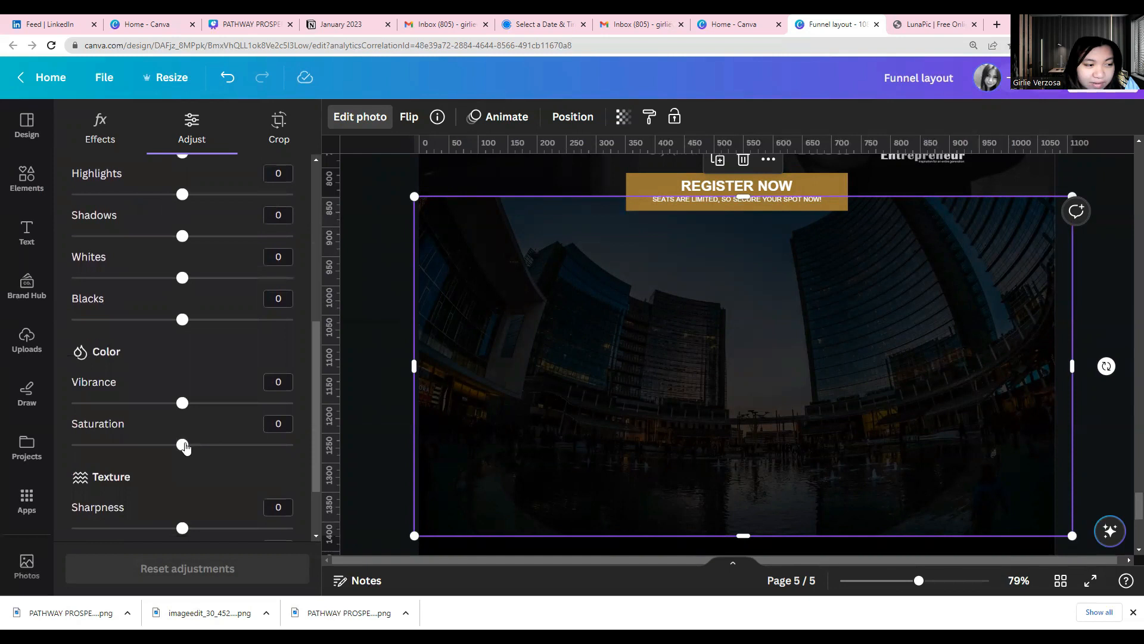
{"action": "scroll", "coordinate": [188, 444], "scroll_direction": "down", "scroll_amount": 1}
{"action": "scroll", "coordinate": [194, 471], "scroll_direction": "down", "scroll_amount": 1}
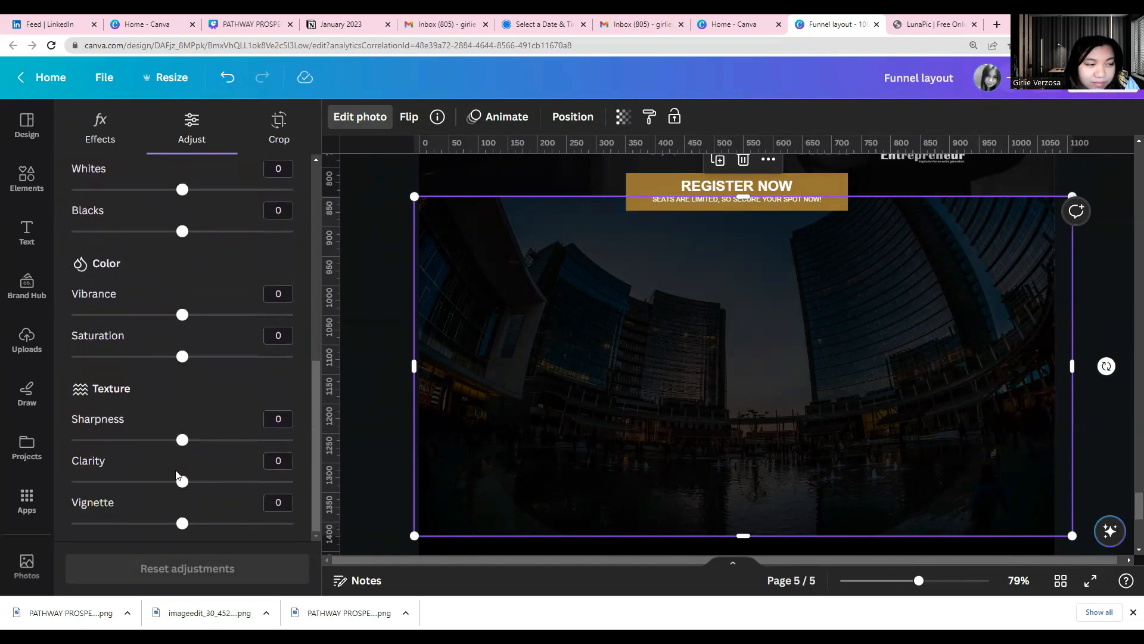
{"action": "left_click_drag", "start_coordinate": [181, 356], "coordinate": [72, 355]}
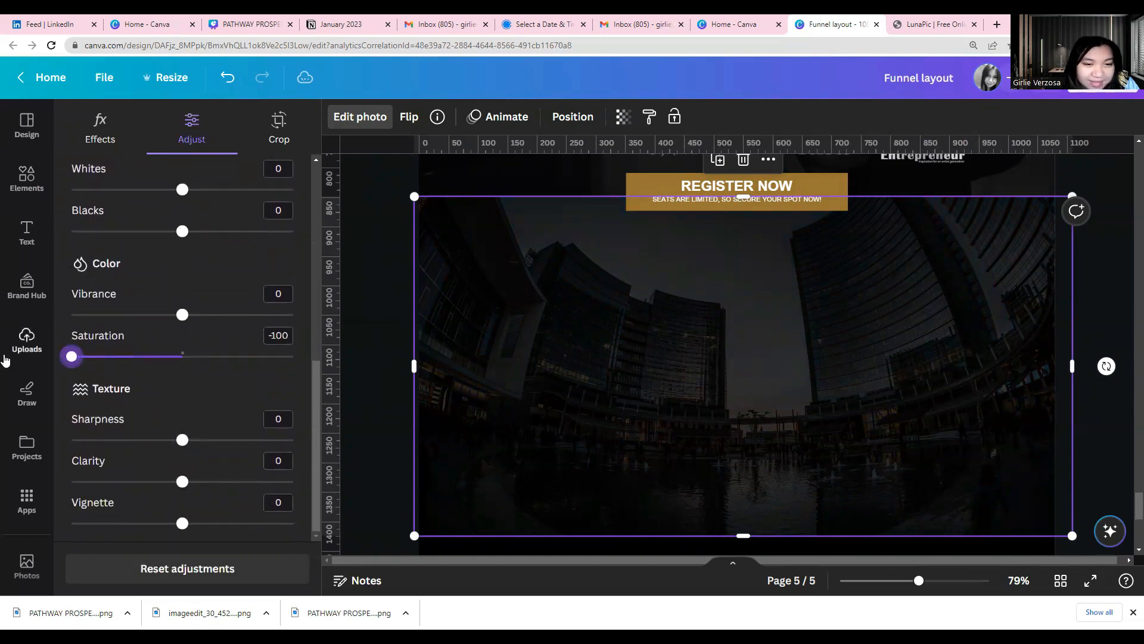
{"action": "left_click", "coordinate": [382, 409]}
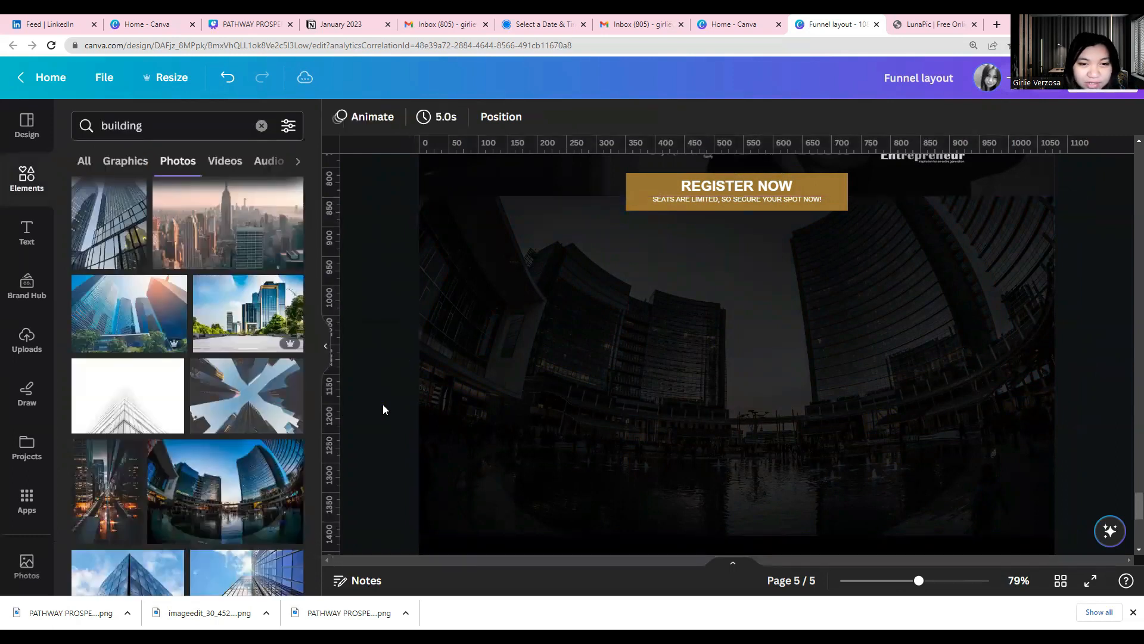
Add a heading to the buildings section, scale it down to font size 29.9 and place it below the REGISTER NOW button
{"action": "scroll", "coordinate": [383, 409], "scroll_direction": "up", "scroll_amount": 1}
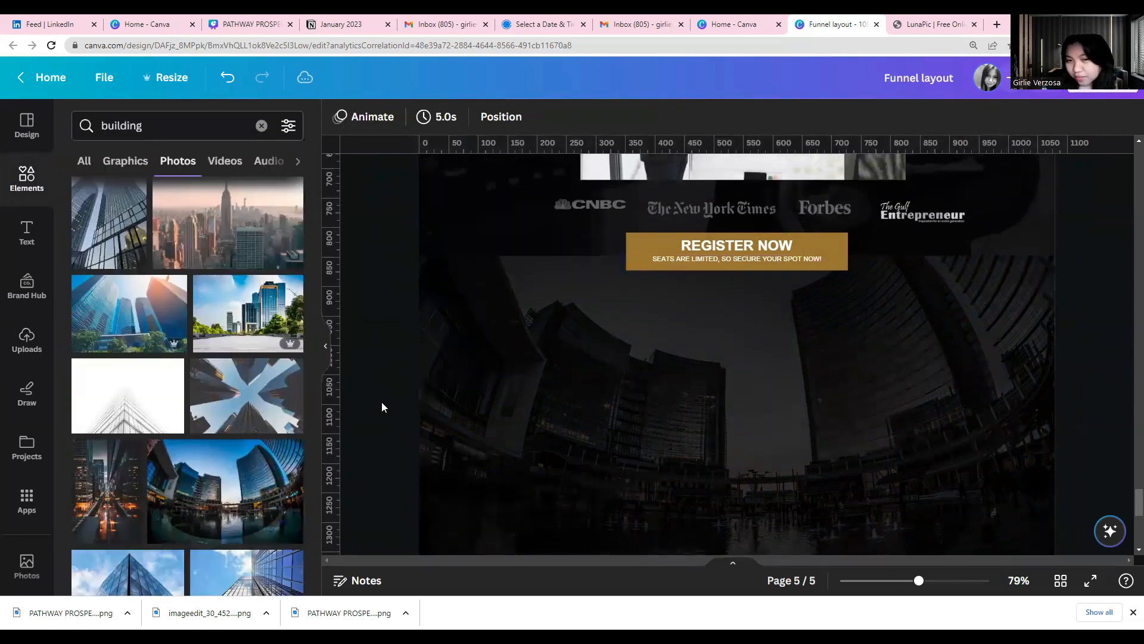
{"action": "scroll", "coordinate": [697, 370], "scroll_direction": "down", "scroll_amount": 4}
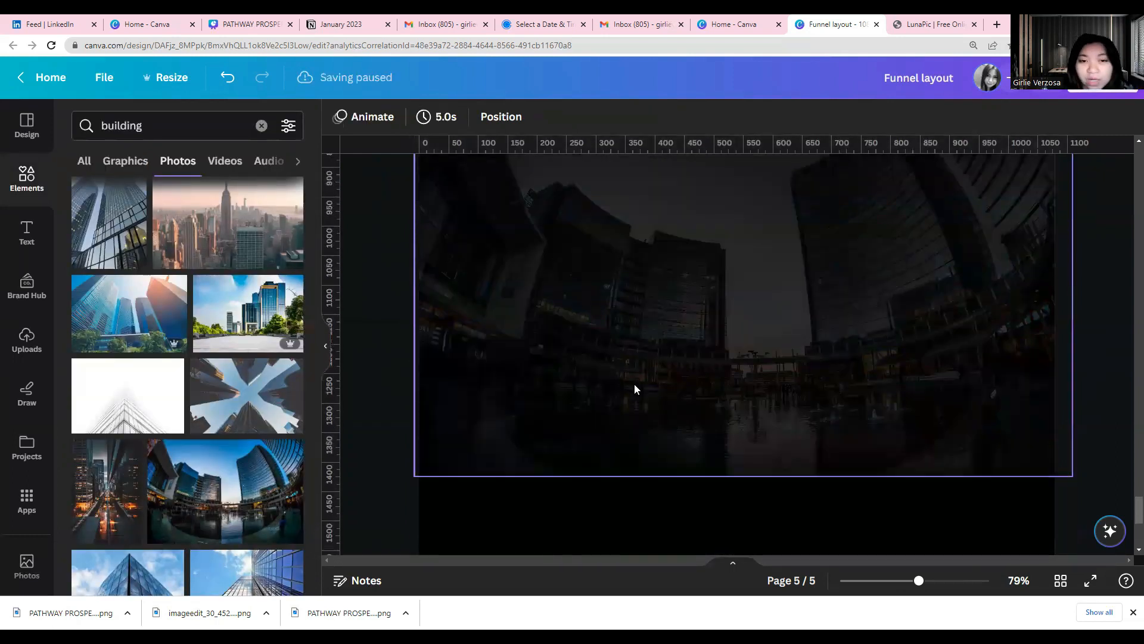
{"action": "left_click", "coordinate": [26, 233]}
{"action": "scroll", "coordinate": [564, 355], "scroll_direction": "up", "scroll_amount": 10}
{"action": "scroll", "coordinate": [559, 356], "scroll_direction": "up", "scroll_amount": 3}
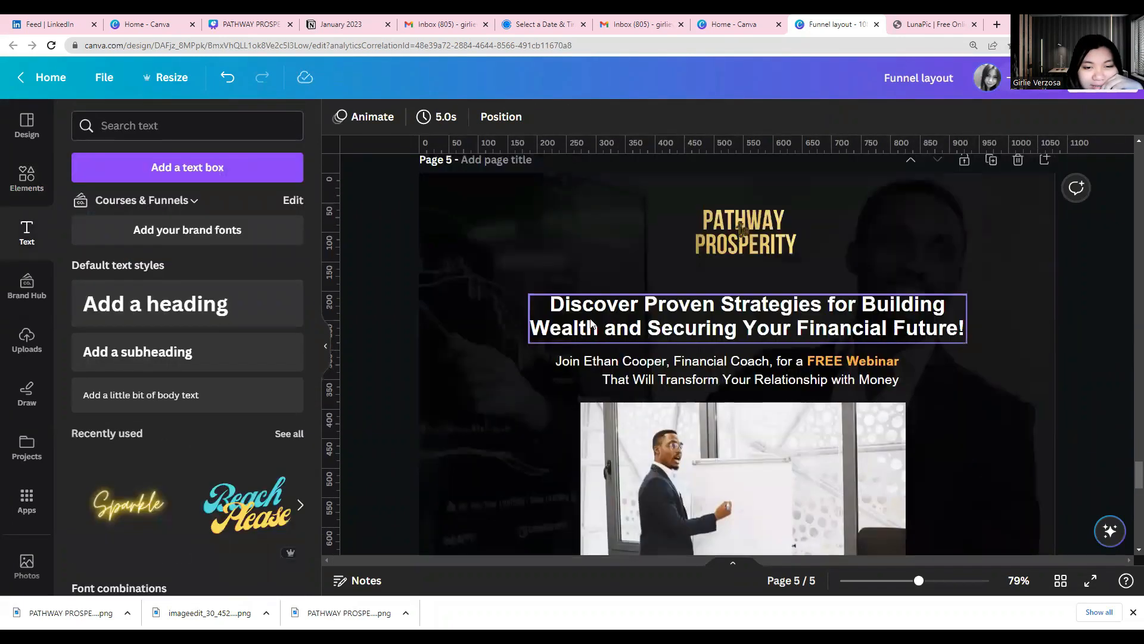
{"action": "left_click", "coordinate": [539, 335]}
{"action": "scroll", "coordinate": [470, 350], "scroll_direction": "down", "scroll_amount": 5}
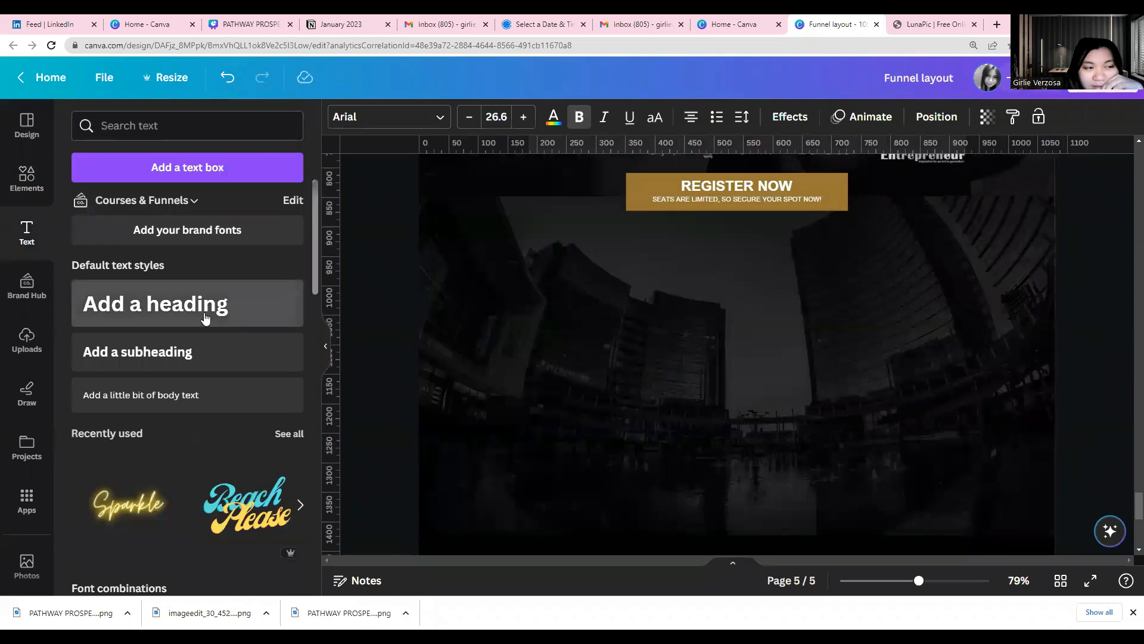
{"action": "left_click_drag", "start_coordinate": [580, 296], "coordinate": [662, 313]}
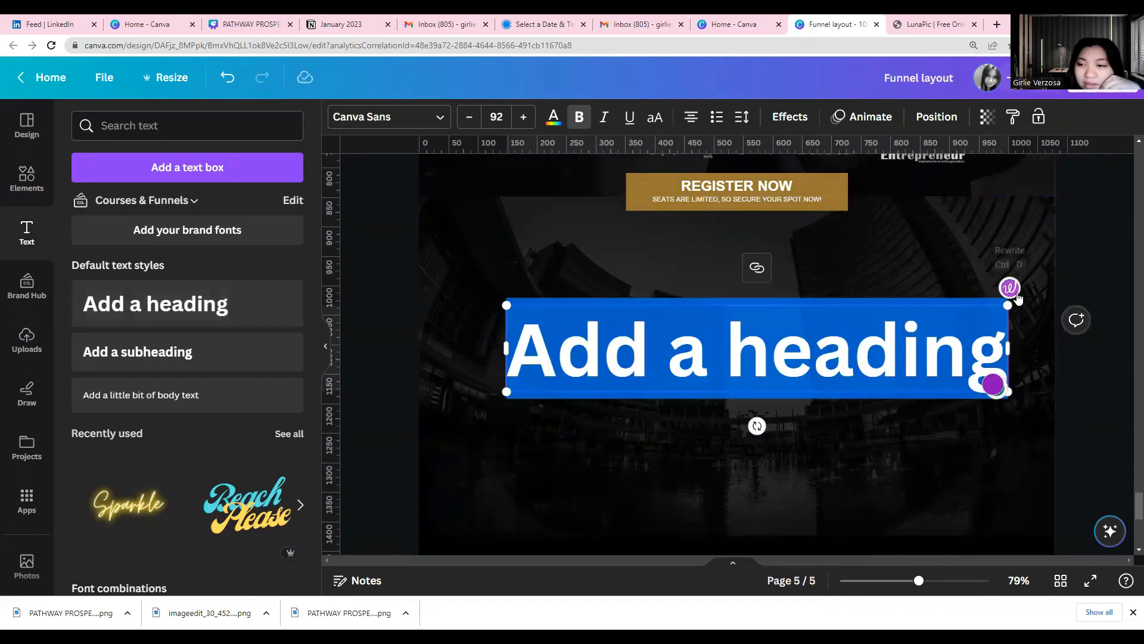
{"action": "left_click_drag", "start_coordinate": [904, 331], "coordinate": [613, 262]}
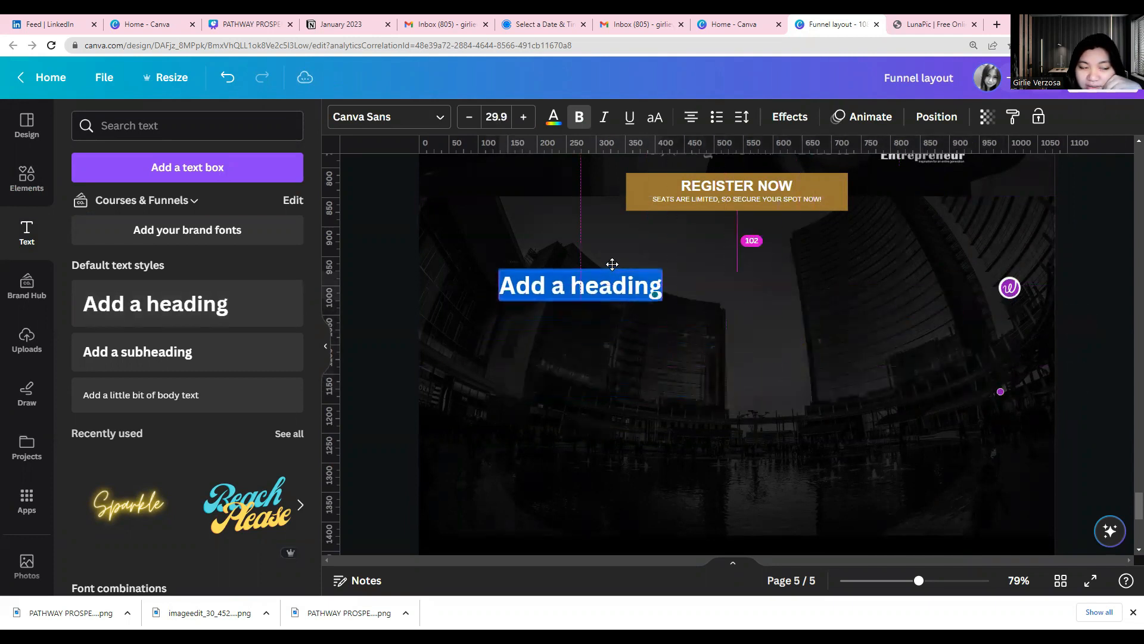
Add a left-aligned body text line at font size 18.5 under the heading, plus a second body text box below it
{"action": "left_click", "coordinate": [196, 396]}
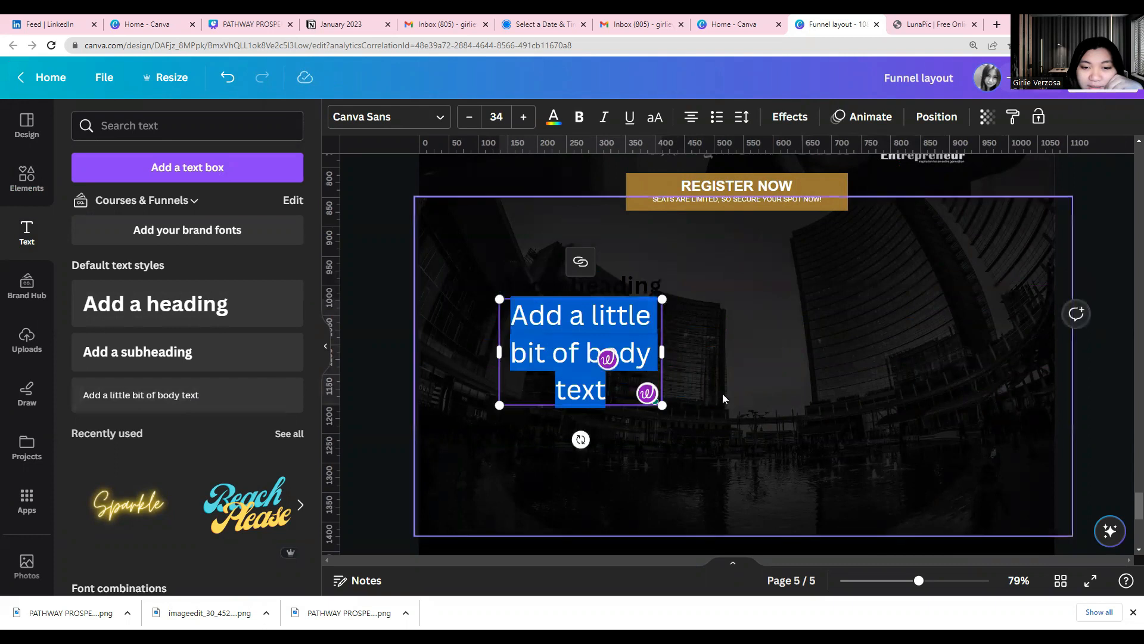
{"action": "left_click_drag", "start_coordinate": [696, 340], "coordinate": [611, 319]}
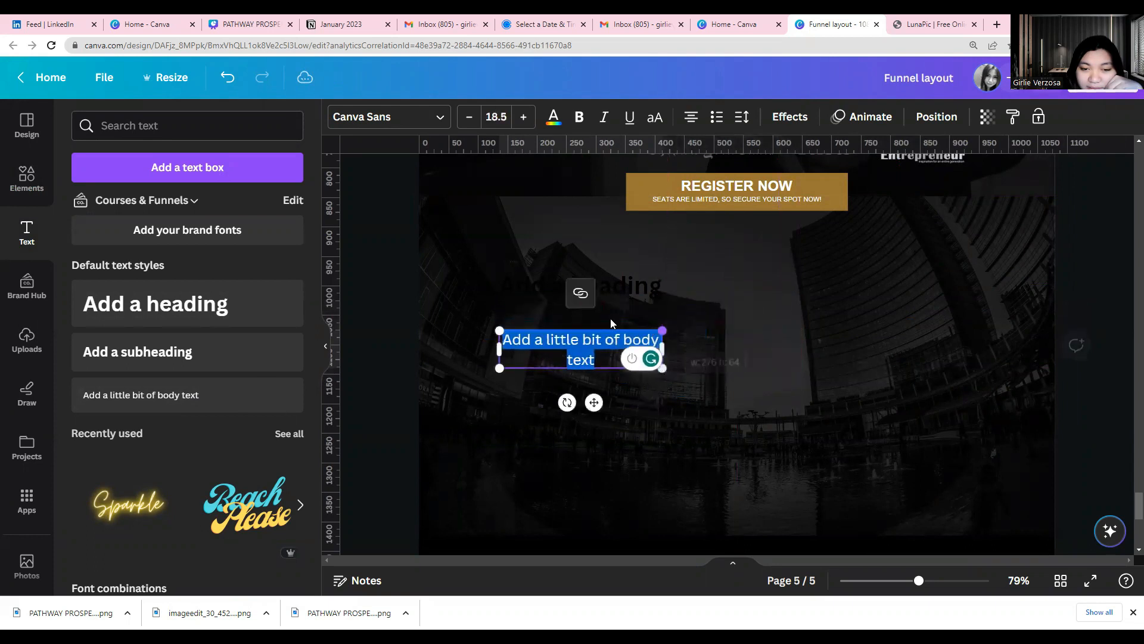
{"action": "left_click", "coordinate": [691, 117]}
{"action": "left_click_drag", "start_coordinate": [540, 327], "coordinate": [541, 302]}
{"action": "left_click_drag", "start_coordinate": [662, 323], "coordinate": [659, 322]}
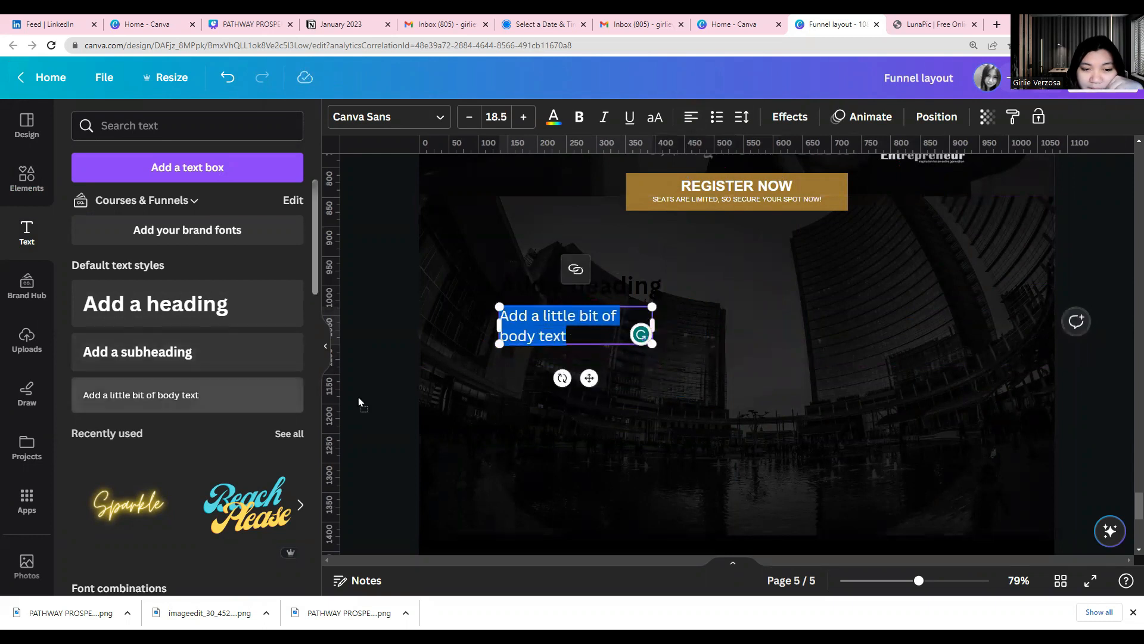
{"action": "left_click_drag", "start_coordinate": [605, 340], "coordinate": [606, 340]}
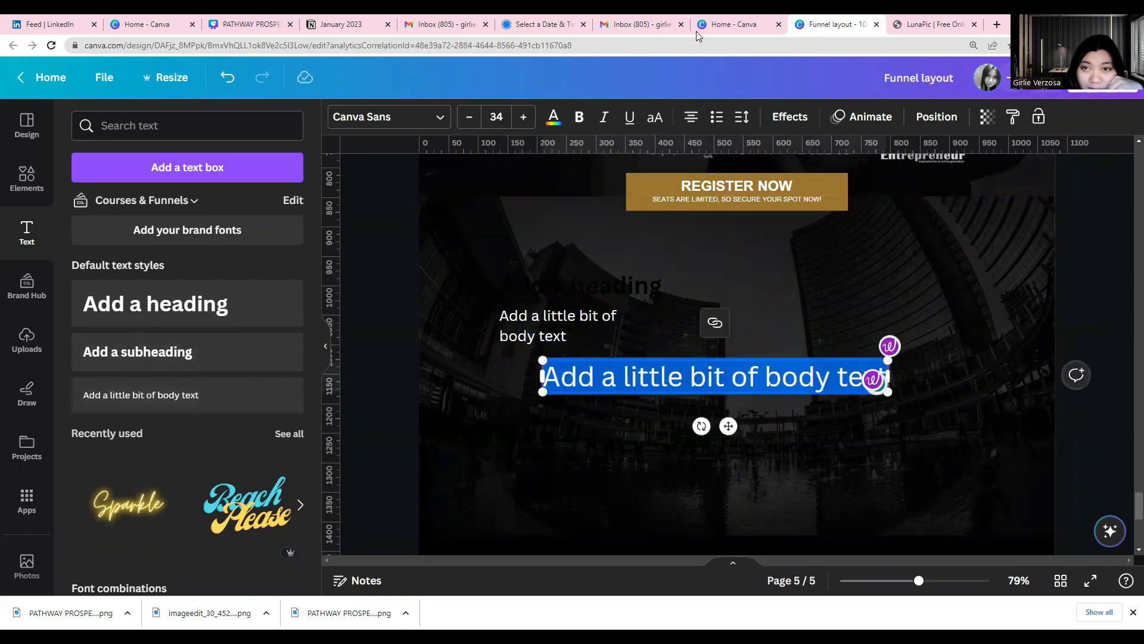
Open loremipsum.io in a new browser tab and copy its sample Lorem ipsum paragraph
{"action": "left_click", "coordinate": [1000, 25]}
{"action": "left_click", "coordinate": [1000, 25]}
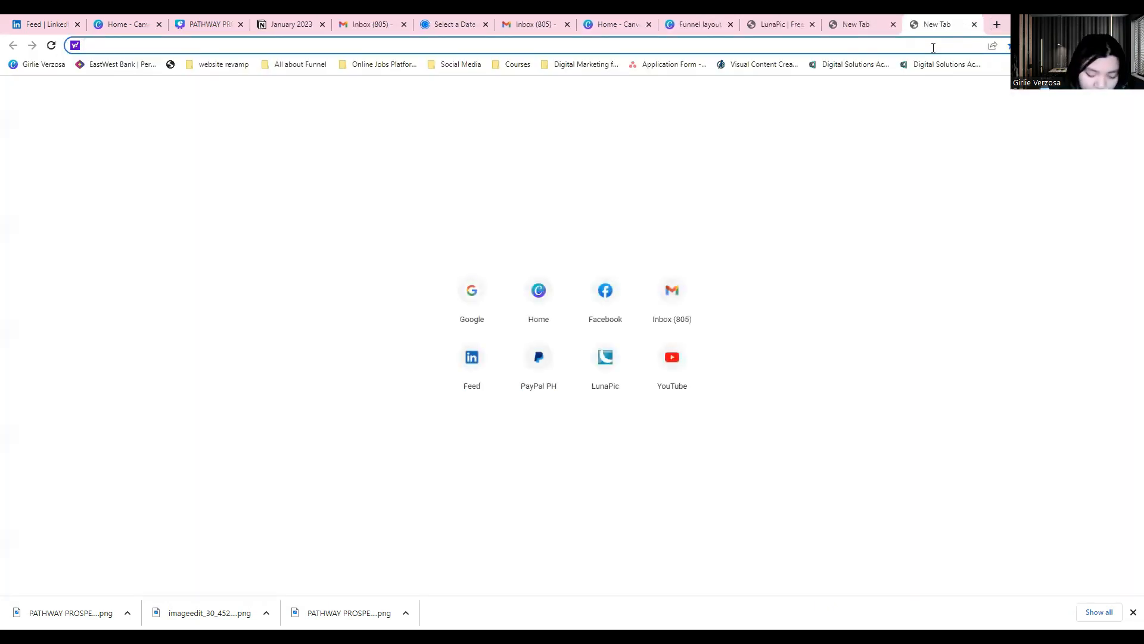
{"action": "type", "text": "lot"}
{"action": "key", "text": "BackSpace"}
{"action": "type", "text": "re"}
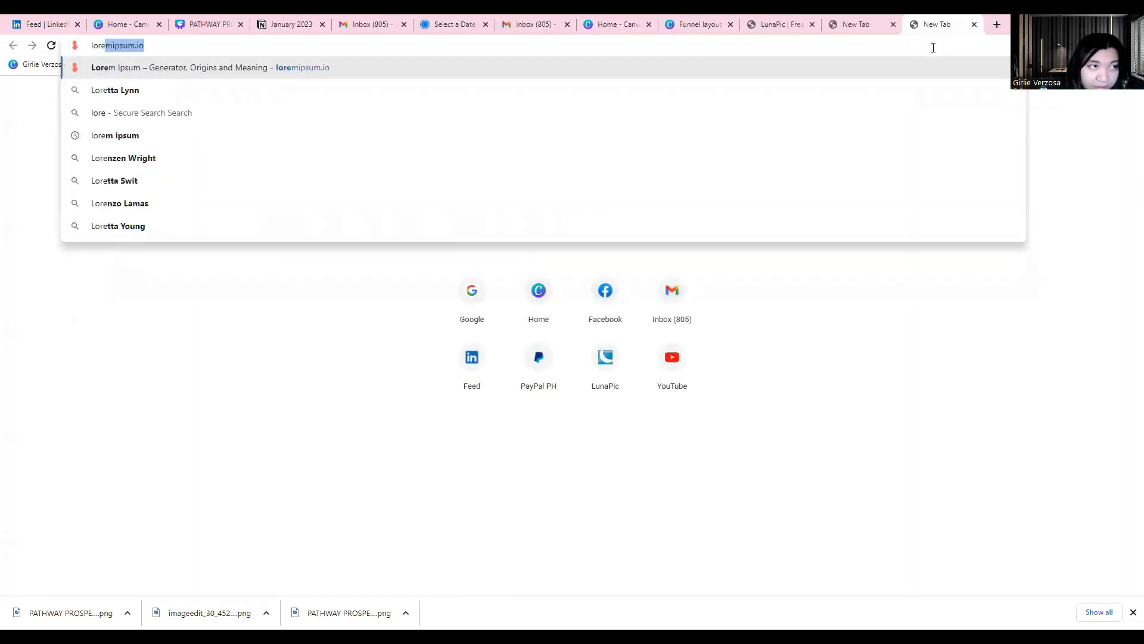
{"action": "key", "text": "Return"}
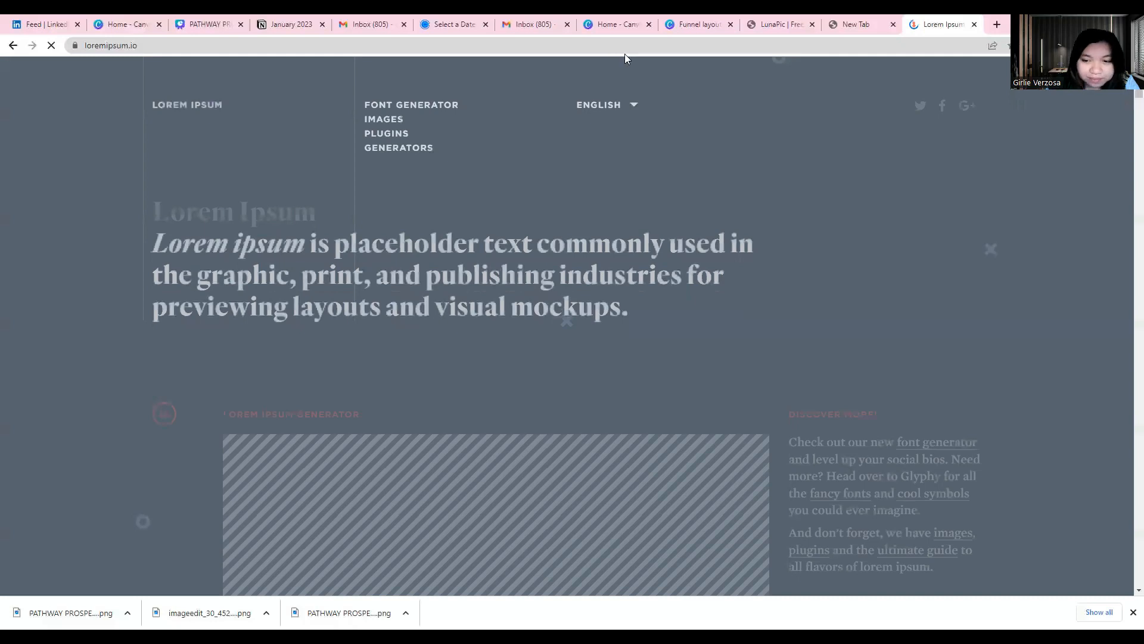
{"action": "scroll", "coordinate": [581, 381], "scroll_direction": "down", "scroll_amount": 2}
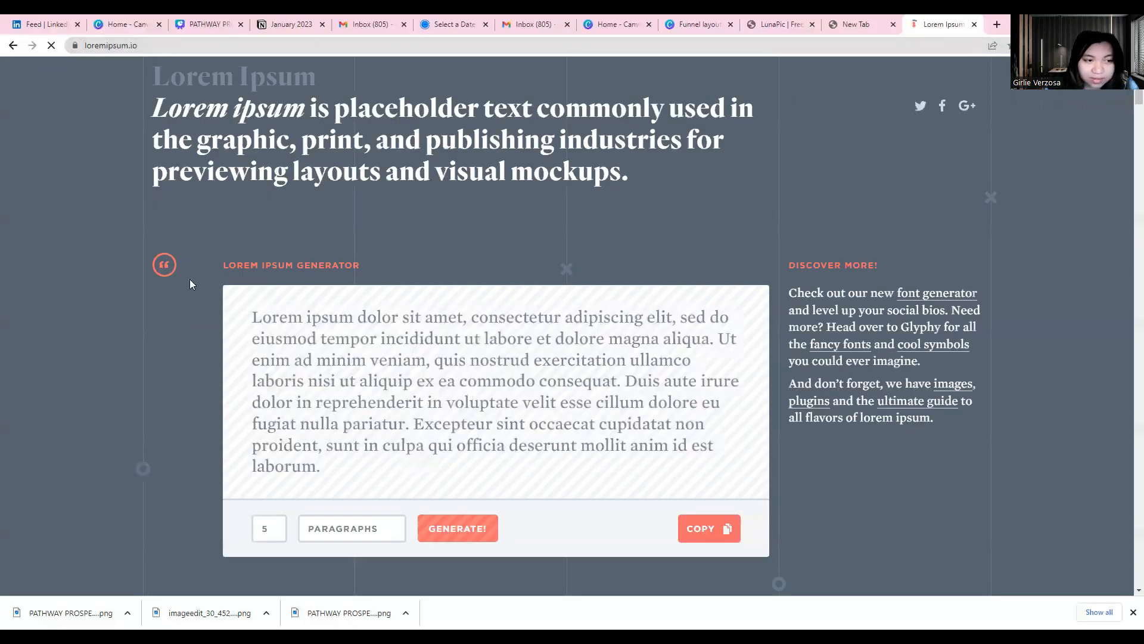
{"action": "left_click_drag", "start_coordinate": [253, 322], "coordinate": [322, 471]}
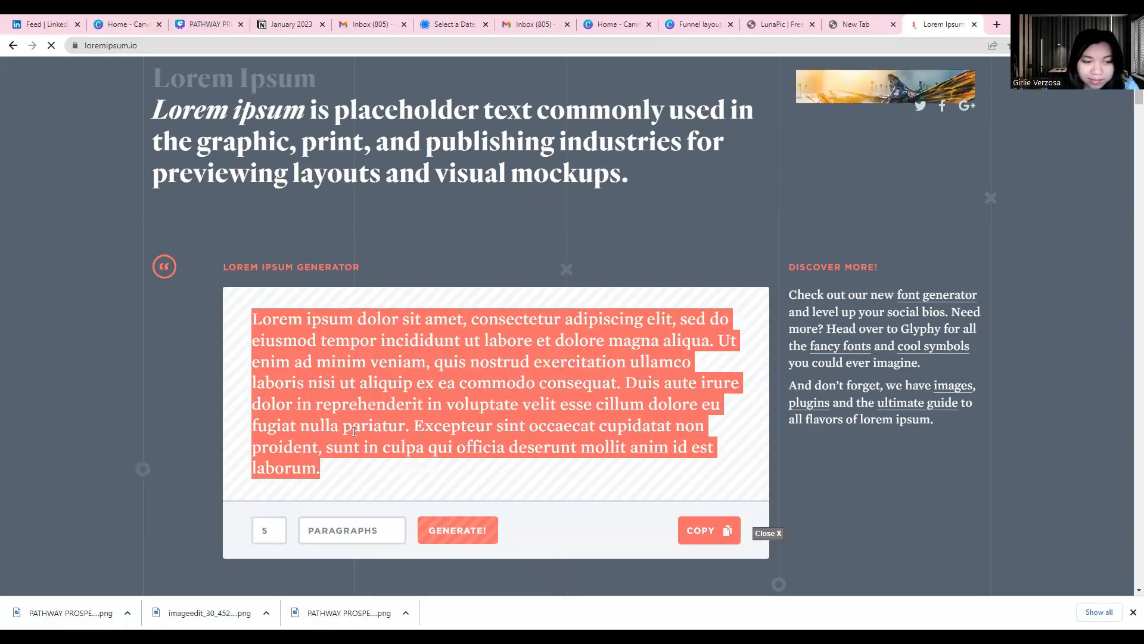
{"action": "right_click", "coordinate": [354, 432]}
{"action": "left_click", "coordinate": [376, 443]}
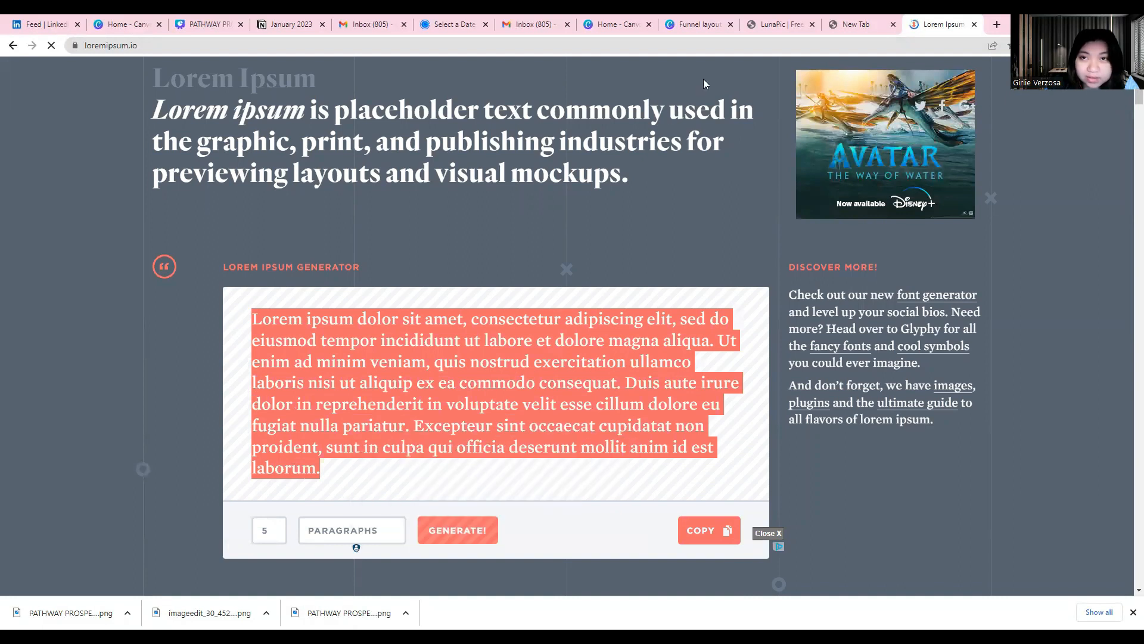
Return to the Canva Funnel layout, paste the Lorem ipsum paragraph into the second body text box and scale it to font size 18.6
{"action": "left_click", "coordinate": [635, 25]}
{"action": "left_click", "coordinate": [694, 24]}
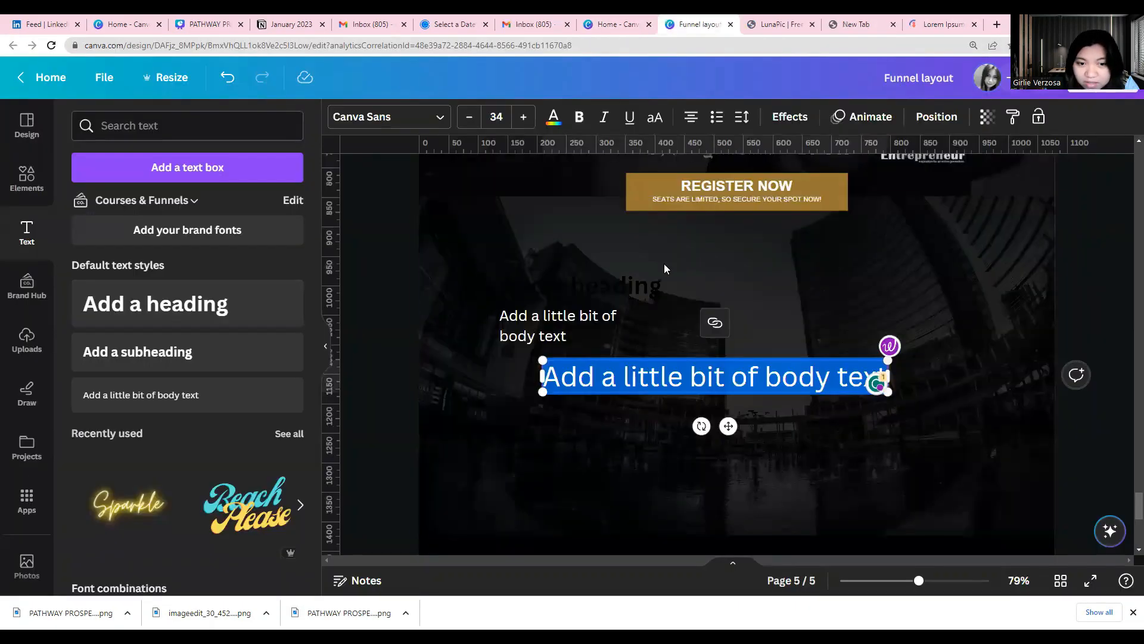
{"action": "key", "text": "ctrl+v"}
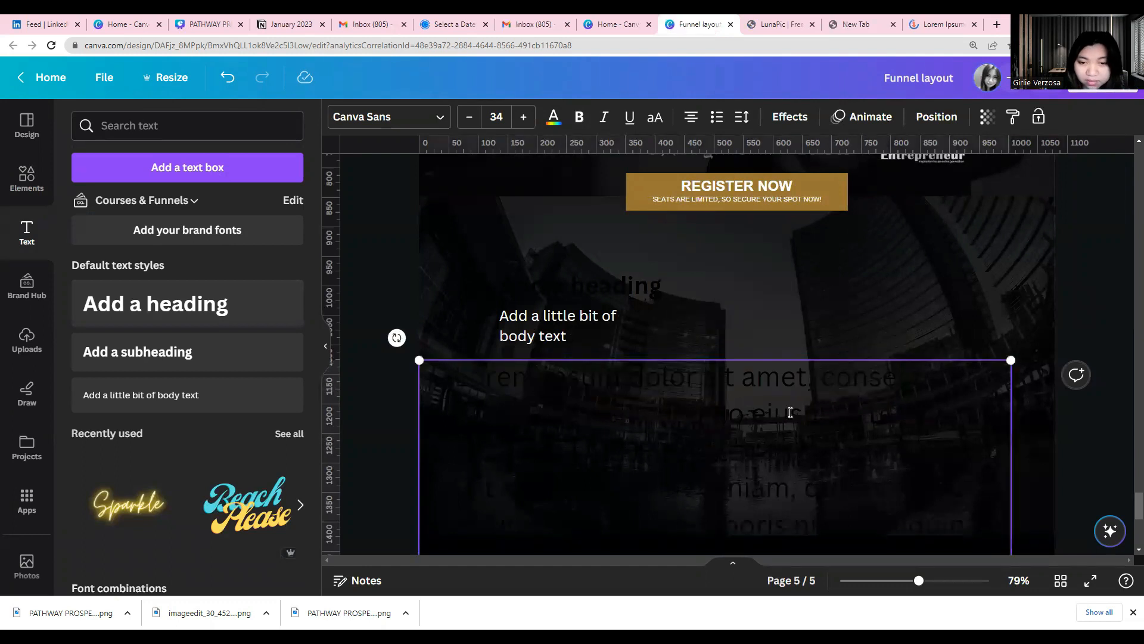
{"action": "left_click_drag", "start_coordinate": [1012, 361], "coordinate": [742, 542]}
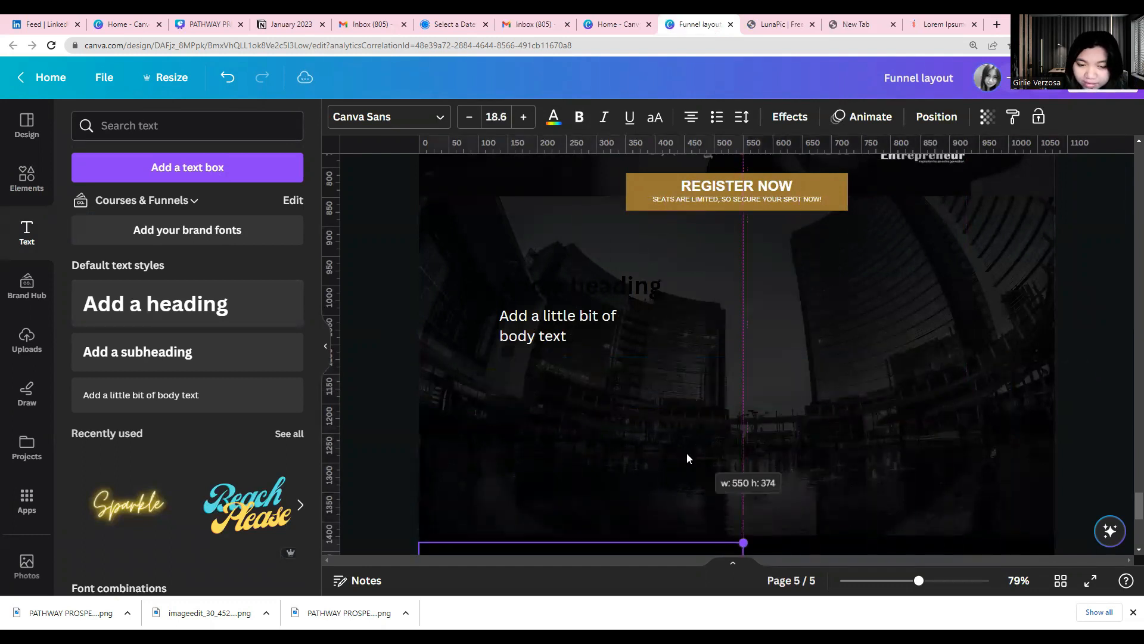
{"action": "scroll", "coordinate": [655, 441], "scroll_direction": "down", "scroll_amount": 3}
{"action": "left_click_drag", "start_coordinate": [538, 360], "coordinate": [613, 173]}
Colour the whole Lorem ipsum paragraph with the off-white document colour
{"action": "left_click", "coordinate": [553, 119]}
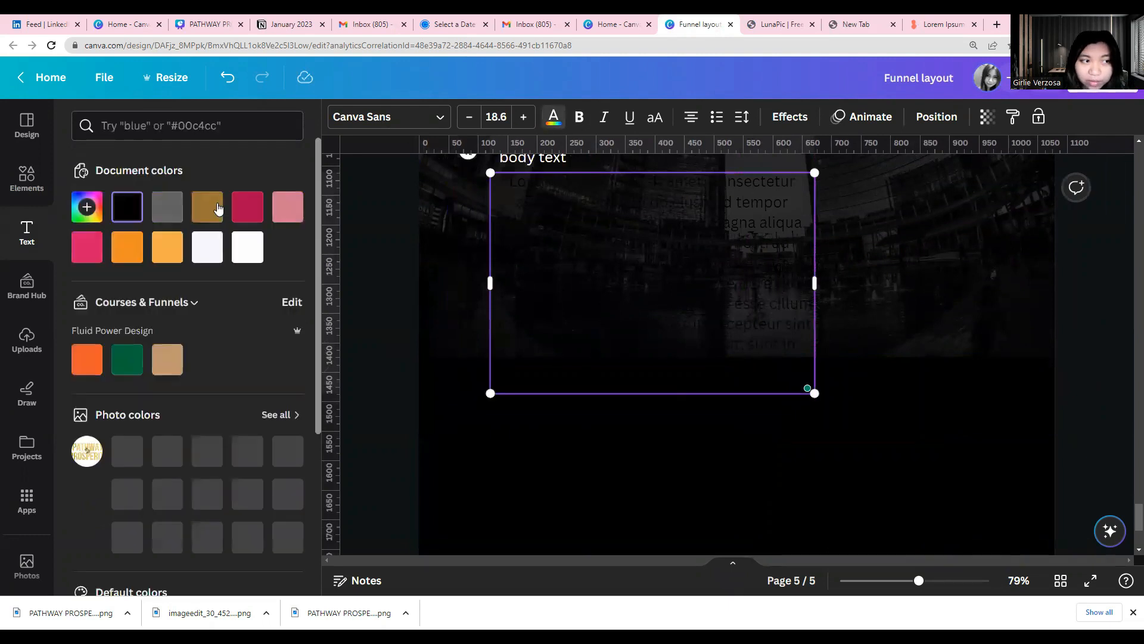
{"action": "left_click", "coordinate": [207, 246]}
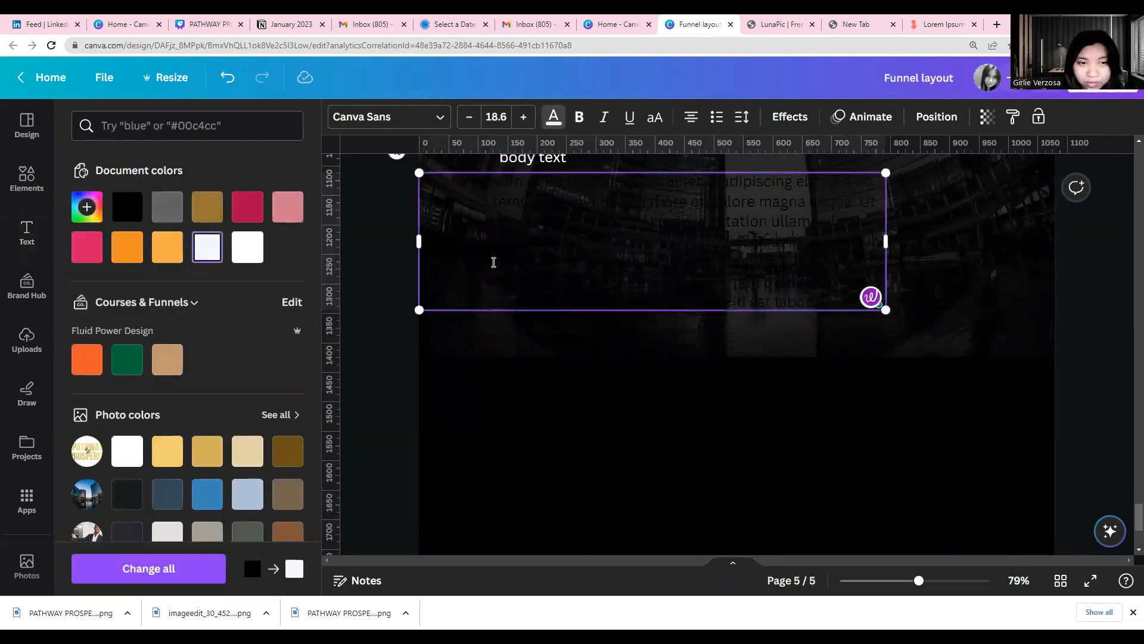
{"action": "triple_click", "coordinate": [493, 258]}
{"action": "left_click", "coordinate": [207, 247]}
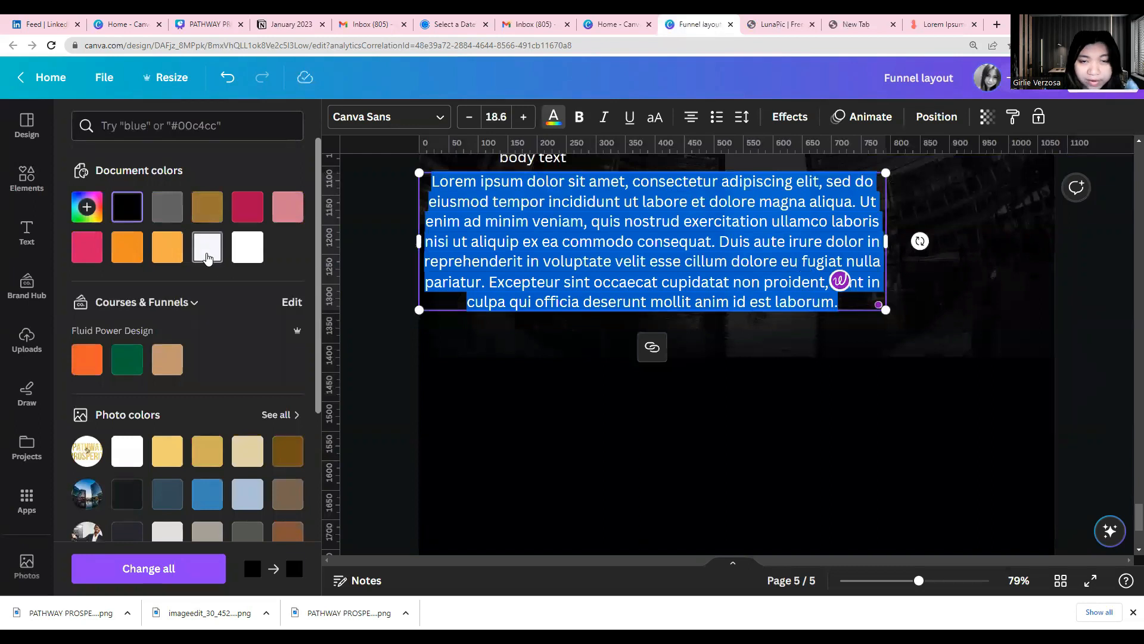
Narrow the Lorem ipsum paragraph, scale it to font size 13.2 and left-align it beneath the short body text
{"action": "left_click_drag", "start_coordinate": [895, 243], "coordinate": [785, 251]}
{"action": "left_click_drag", "start_coordinate": [784, 173], "coordinate": [711, 189]}
{"action": "scroll", "coordinate": [869, 368], "scroll_direction": "up", "scroll_amount": 2}
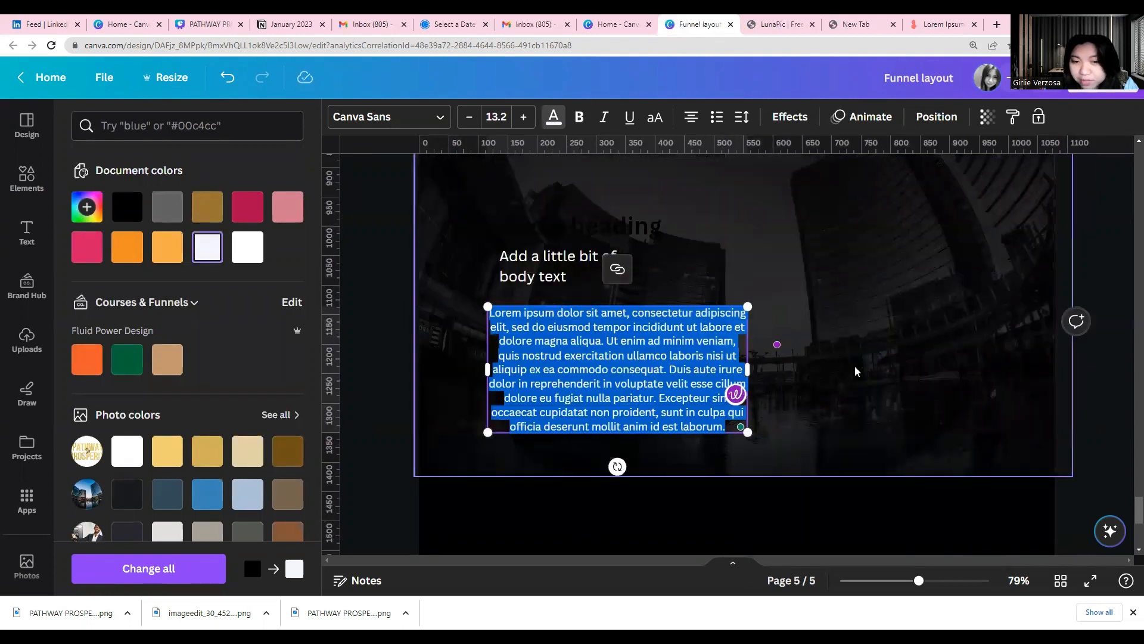
{"action": "left_click", "coordinate": [686, 121]}
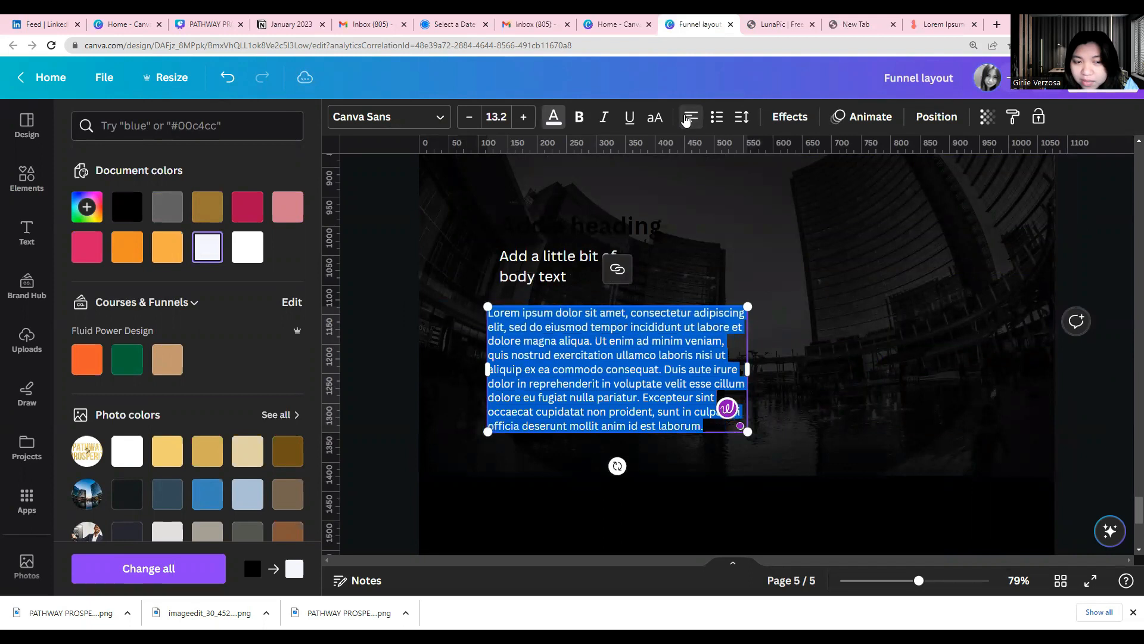
{"action": "left_click_drag", "start_coordinate": [749, 354], "coordinate": [742, 354]}
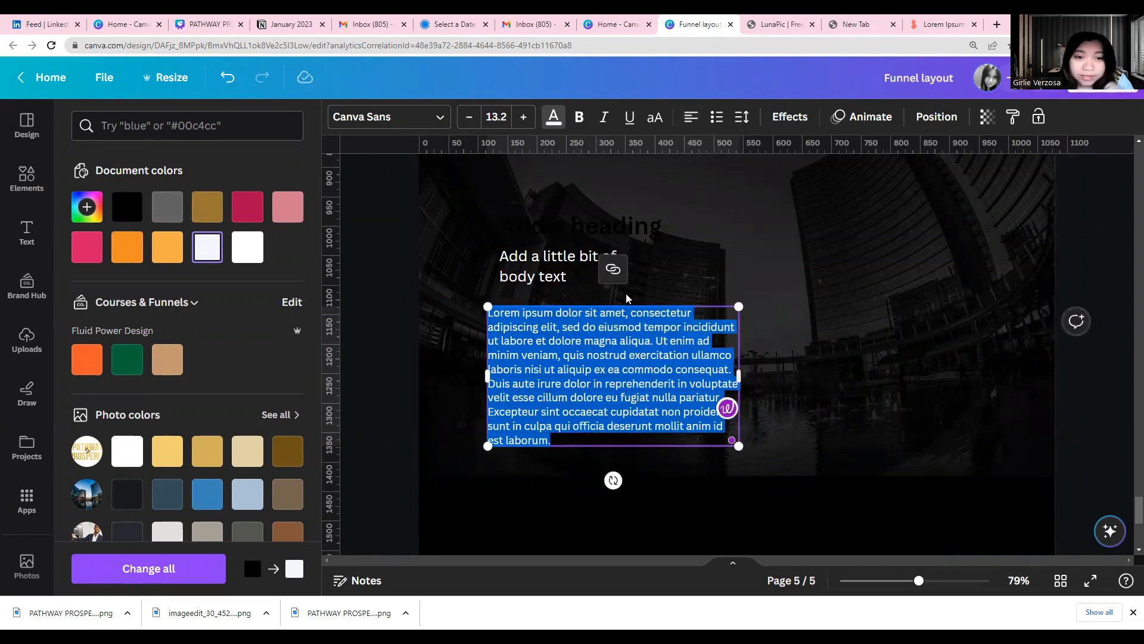
Try light orange and brown on the heading, settling on the darker orange document colour
{"action": "left_click", "coordinate": [573, 229]}
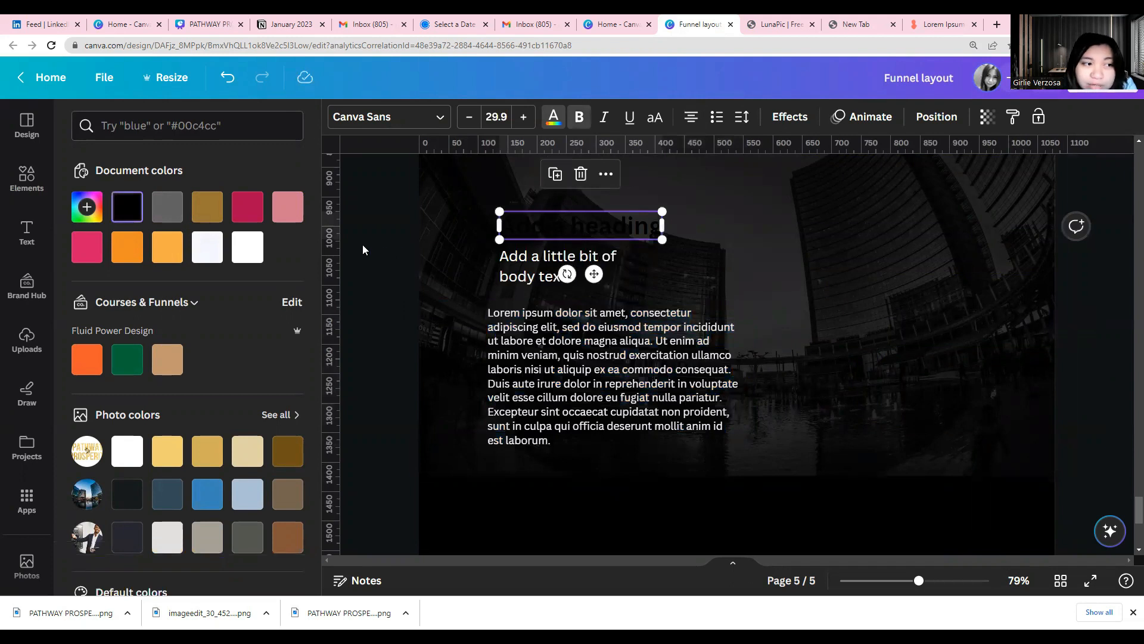
{"action": "left_click", "coordinate": [167, 253]}
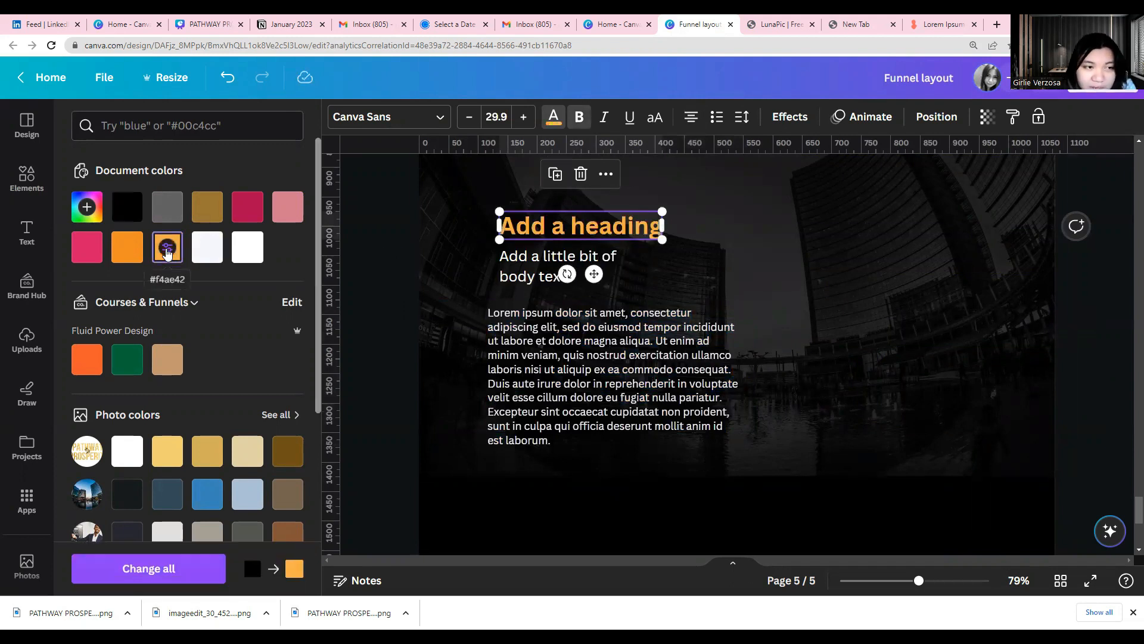
{"action": "left_click", "coordinate": [207, 207]}
{"action": "left_click", "coordinate": [127, 247]}
Widen the short body text to fit on one line and align the Lorem ipsum paragraph directly beneath it
{"action": "left_click", "coordinate": [504, 362]}
{"action": "left_click_drag", "start_coordinate": [503, 362], "coordinate": [512, 348]}
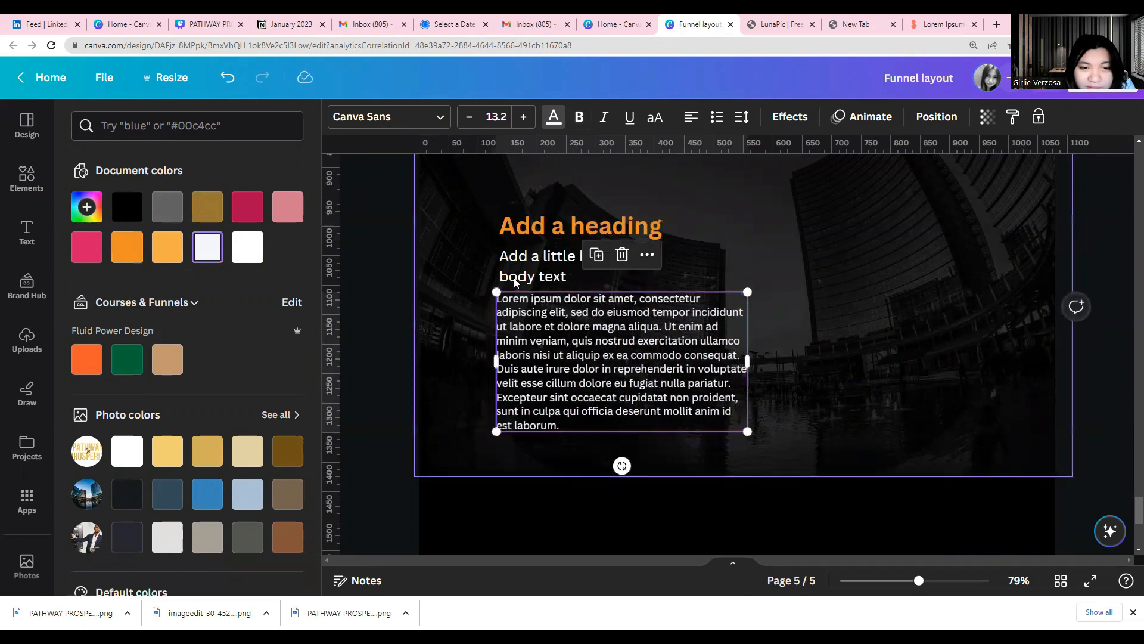
{"action": "left_click", "coordinate": [516, 282]}
{"action": "left_click_drag", "start_coordinate": [657, 255], "coordinate": [691, 266]}
{"action": "left_click", "coordinate": [669, 311]}
{"action": "left_click_drag", "start_coordinate": [670, 311], "coordinate": [673, 291]}
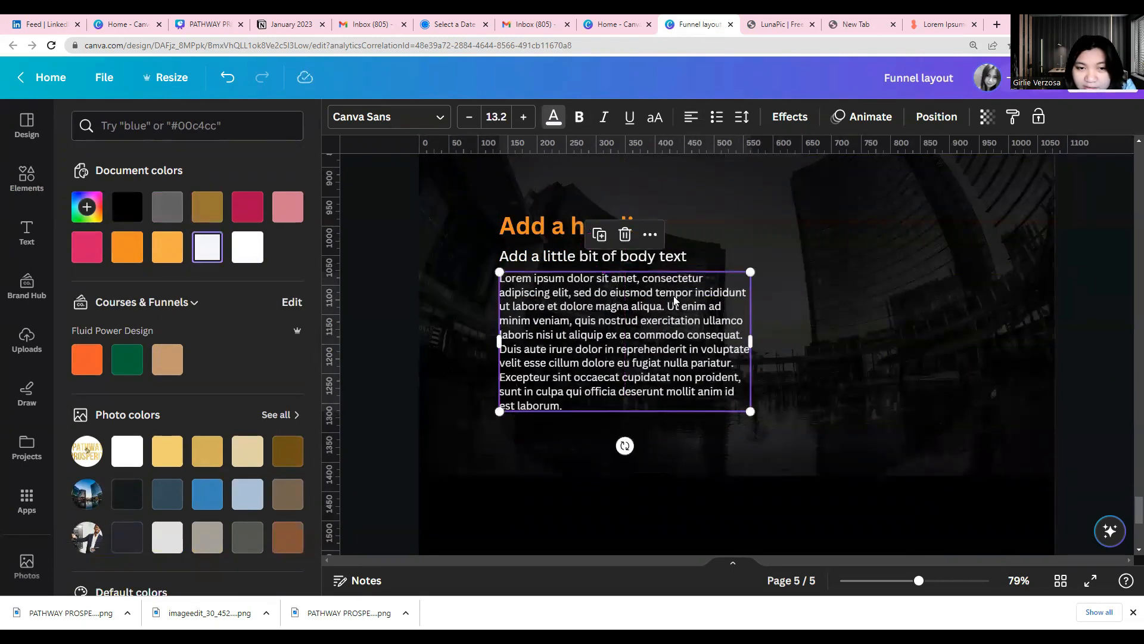
Scale the Lorem ipsum paragraph down to font size 11.2
{"action": "left_click", "coordinate": [468, 416]}
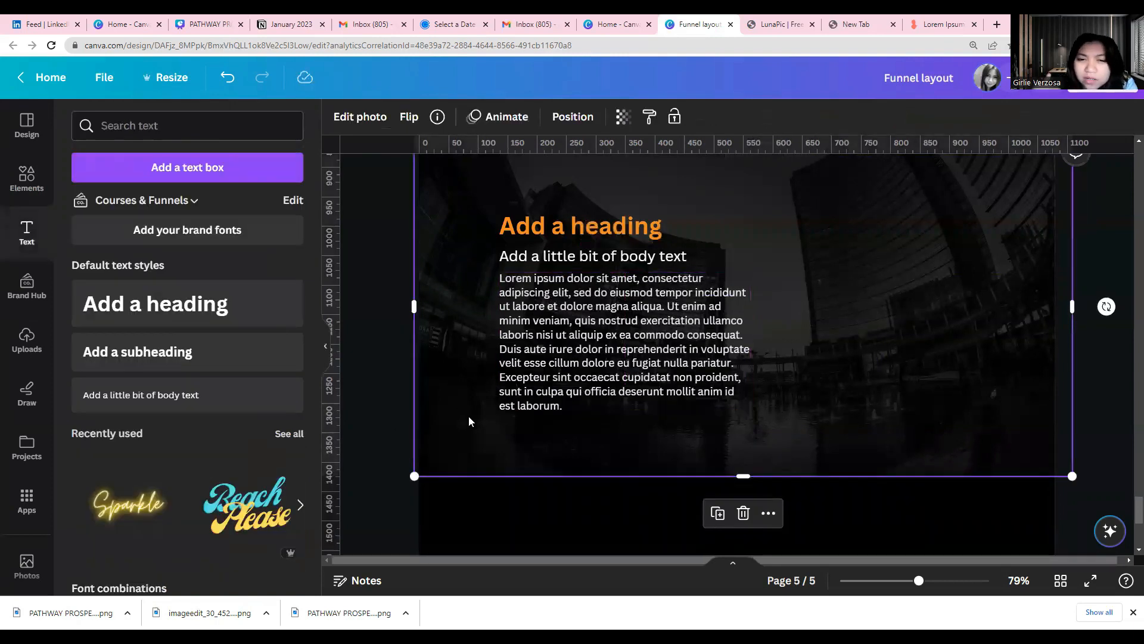
{"action": "left_click", "coordinate": [721, 410]}
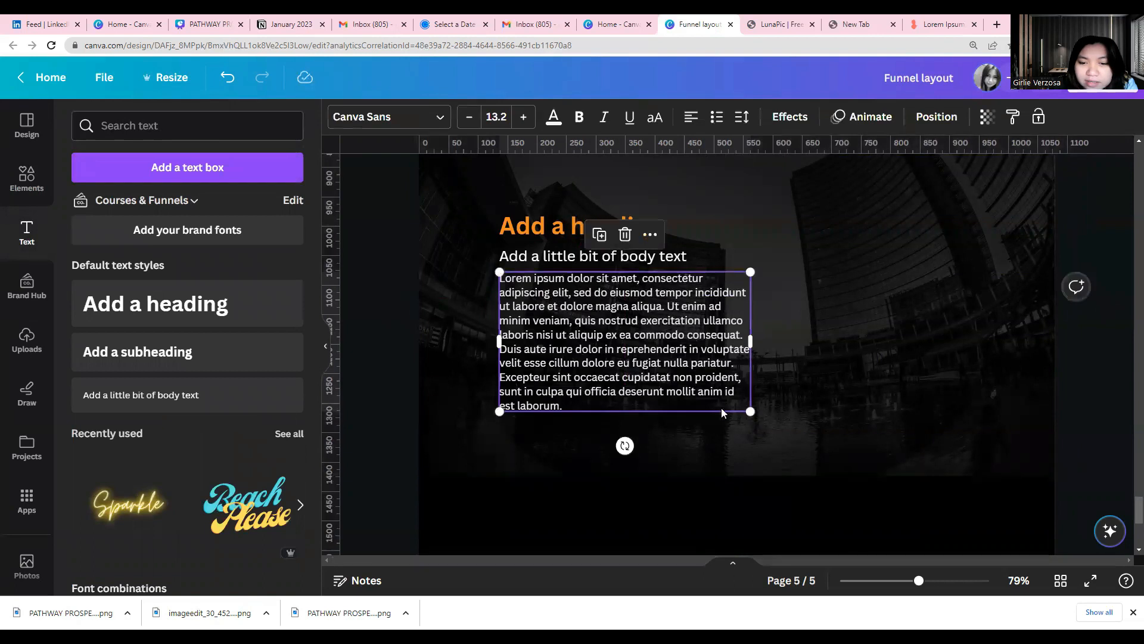
{"action": "left_click_drag", "start_coordinate": [749, 411], "coordinate": [731, 367]}
{"action": "left_click", "coordinate": [672, 424]}
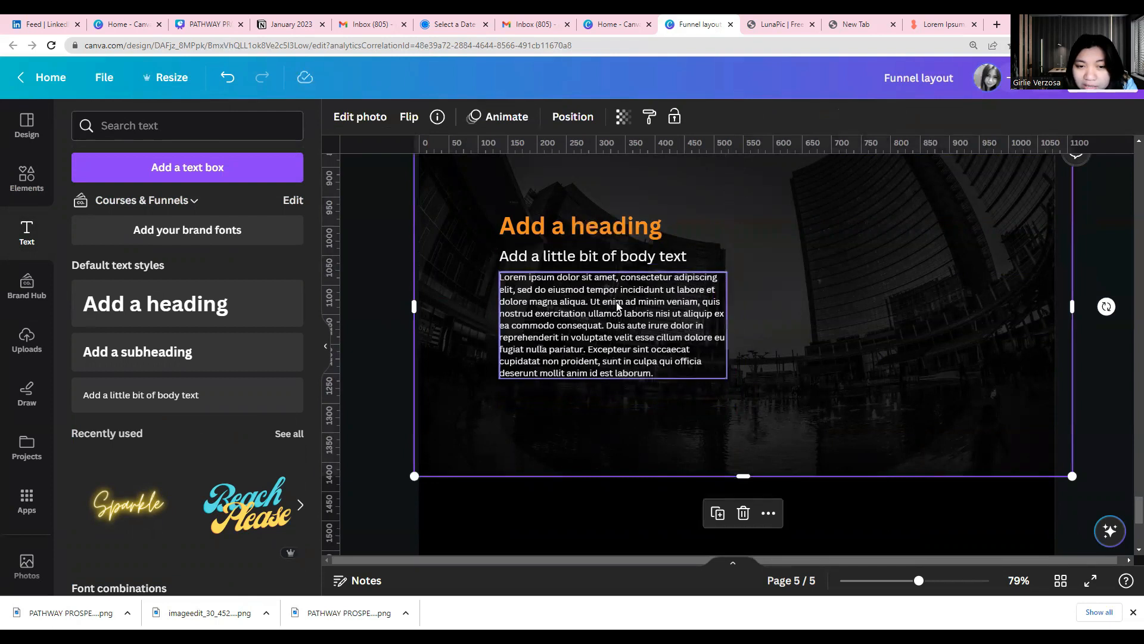
Split the Lorem ipsum text into two paragraphs separated by a blank line before "Duis aute irure"
{"action": "left_click", "coordinate": [609, 320]}
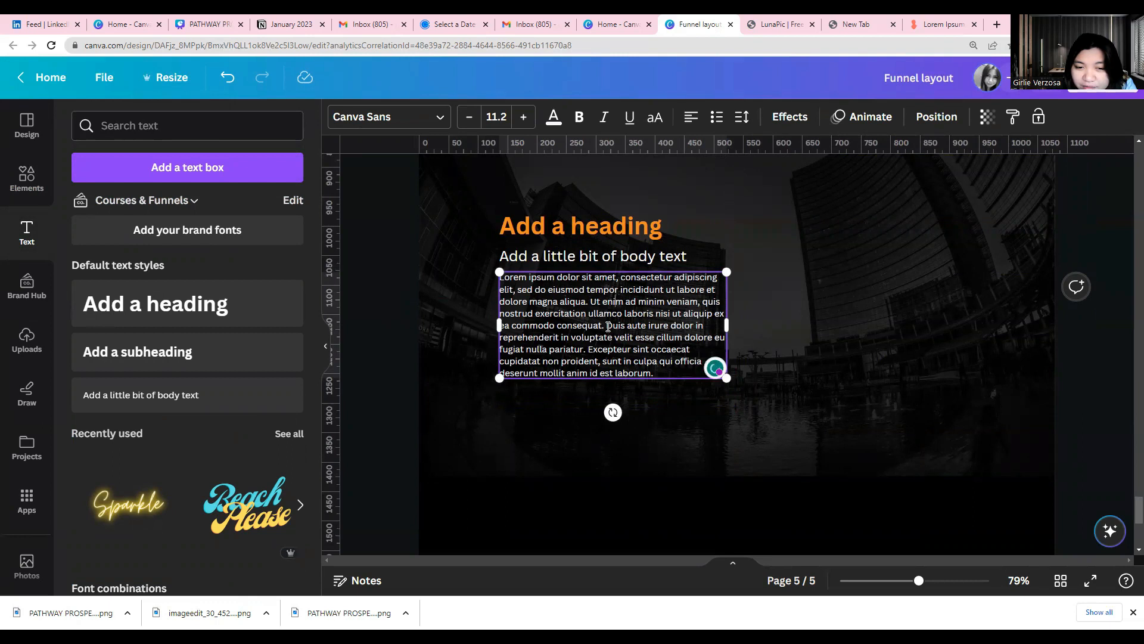
{"action": "left_click", "coordinate": [608, 326]}
{"action": "key", "text": "Return"}
{"action": "key", "text": "Return"}
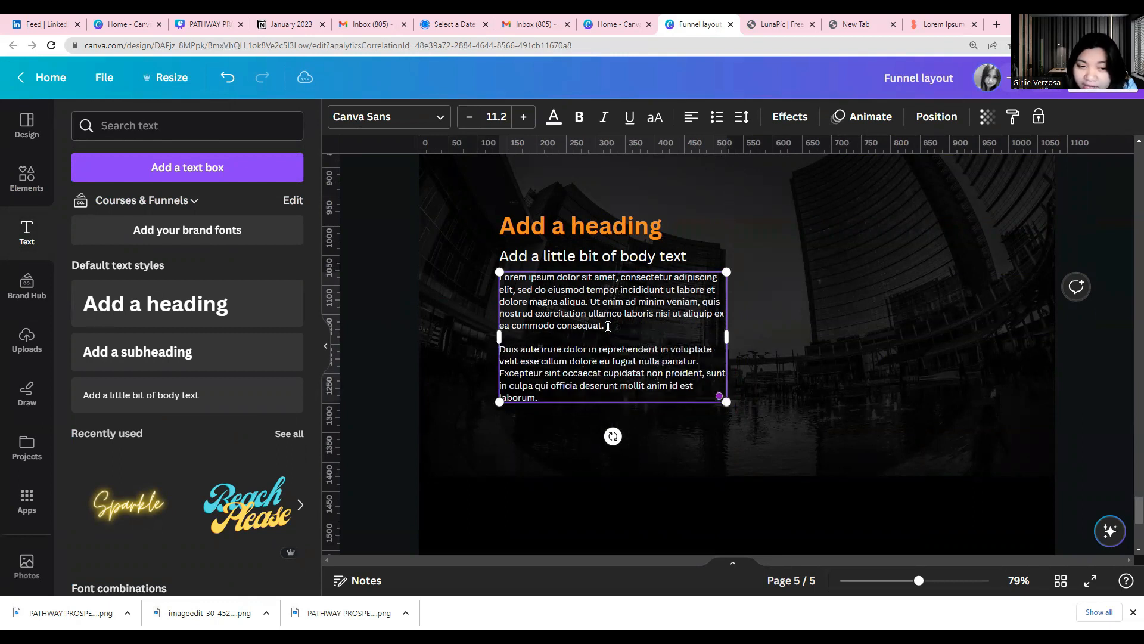
{"action": "left_click", "coordinate": [702, 554]}
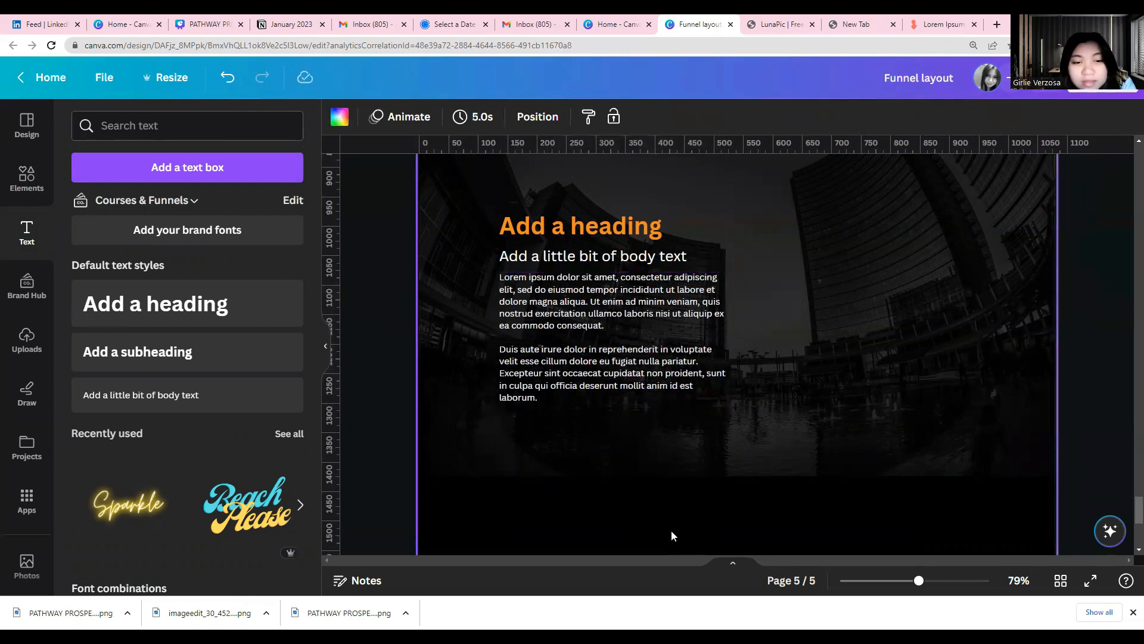
Narrow the text box holding the two Lorem ipsum paragraphs slightly, keeping its left edge aligned with the heading
{"action": "left_click", "coordinate": [695, 369]}
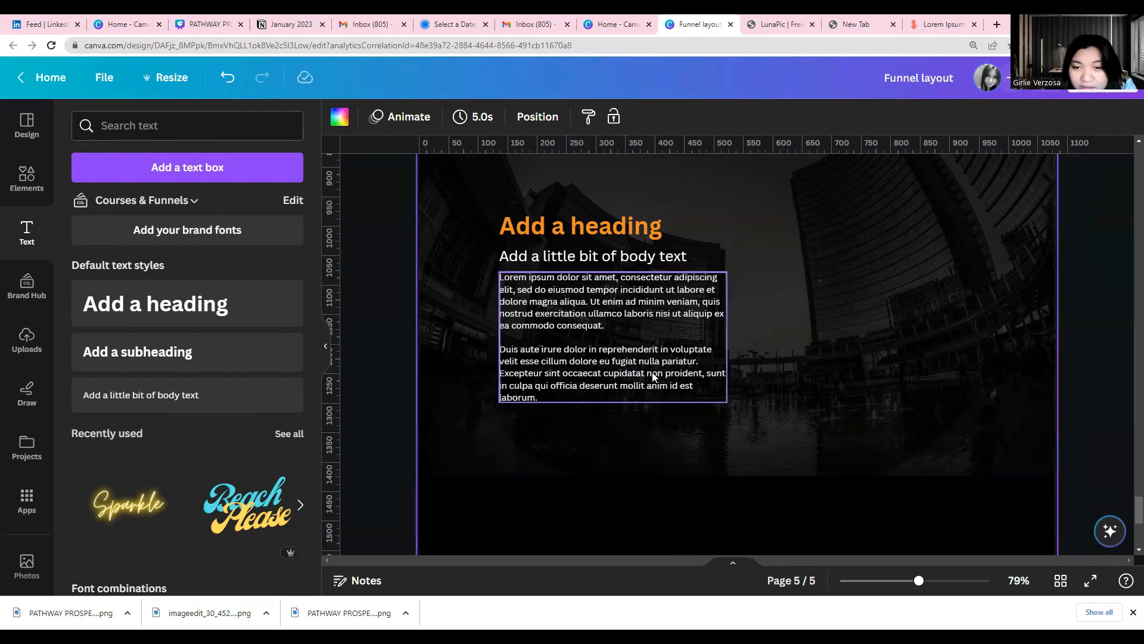
{"action": "left_click_drag", "start_coordinate": [730, 334], "coordinate": [721, 334]}
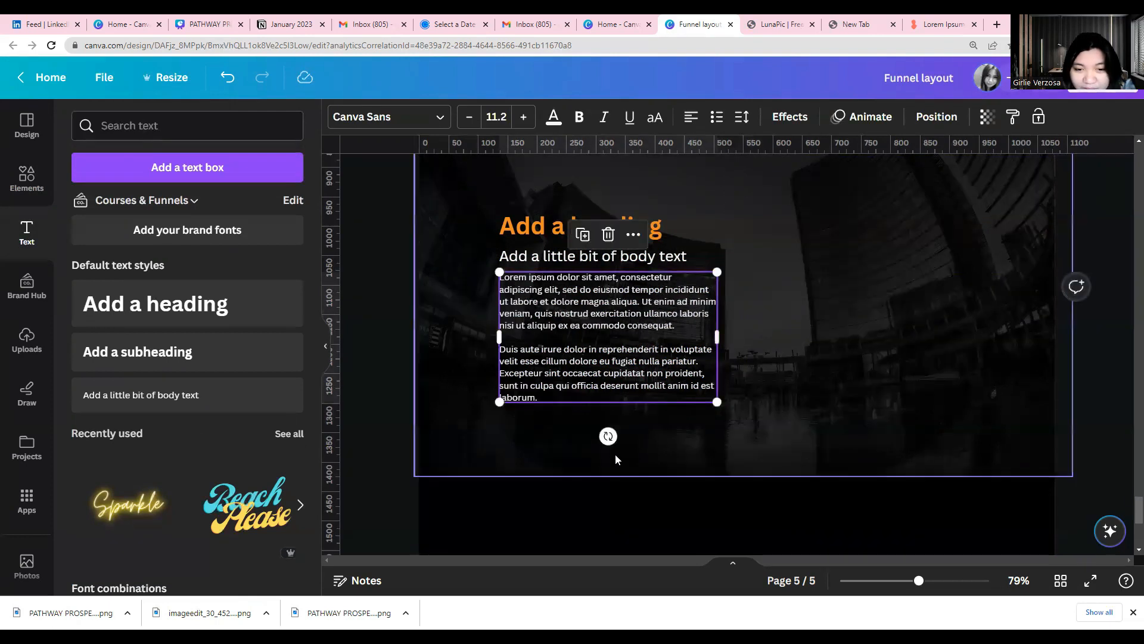
{"action": "left_click", "coordinate": [499, 477]}
{"action": "scroll", "coordinate": [613, 341], "scroll_direction": "up", "scroll_amount": 1}
{"action": "left_click", "coordinate": [579, 406]}
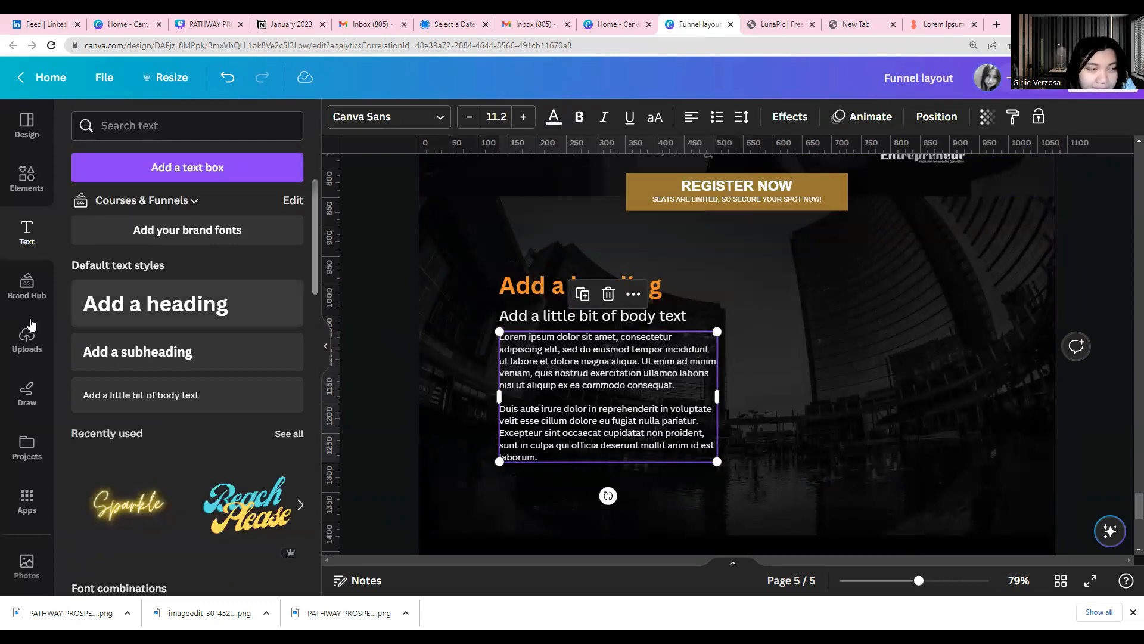
Add the uploaded photo of the man in the tan coat talking on the phone to page 5
{"action": "left_click", "coordinate": [26, 177]}
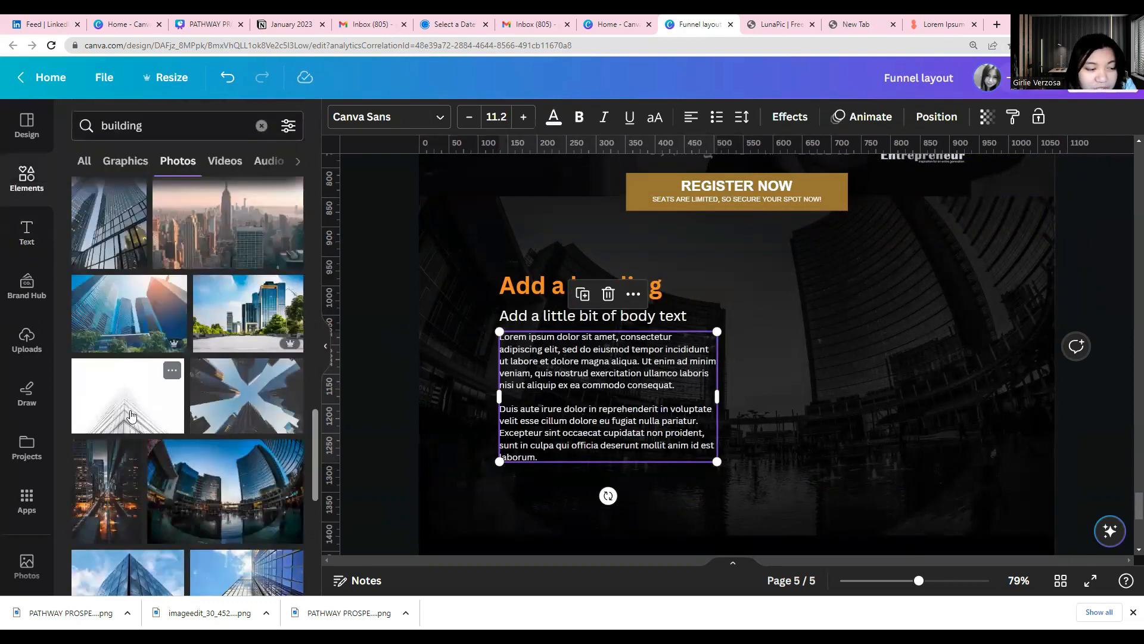
{"action": "scroll", "coordinate": [152, 417], "scroll_direction": "down", "scroll_amount": 4}
{"action": "left_click", "coordinate": [27, 345]}
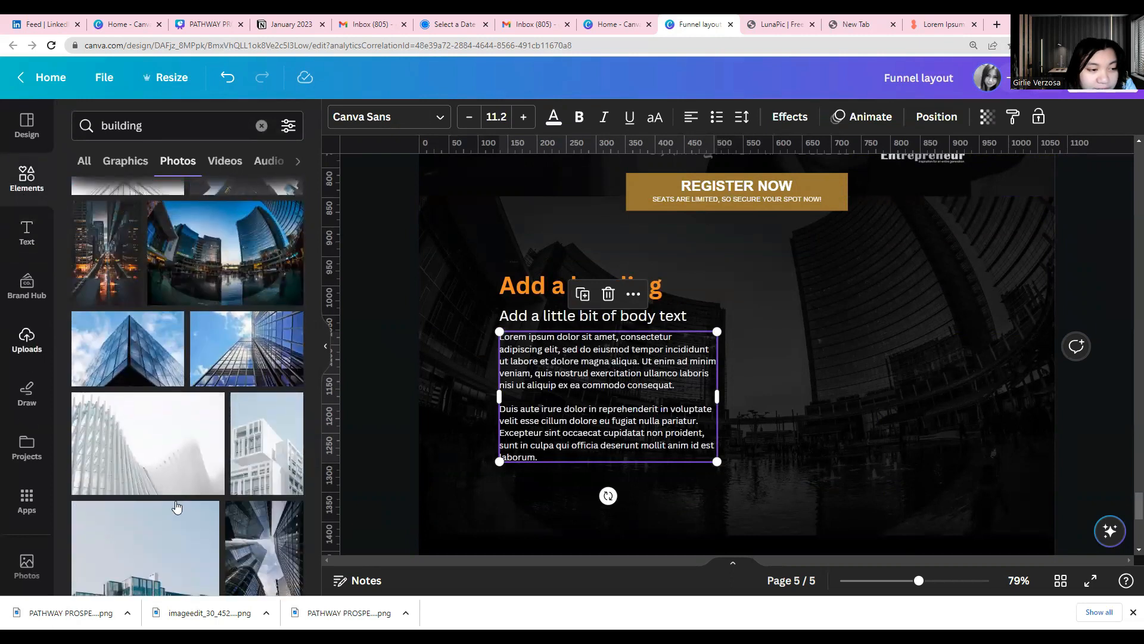
{"action": "scroll", "coordinate": [189, 486], "scroll_direction": "up", "scroll_amount": 1}
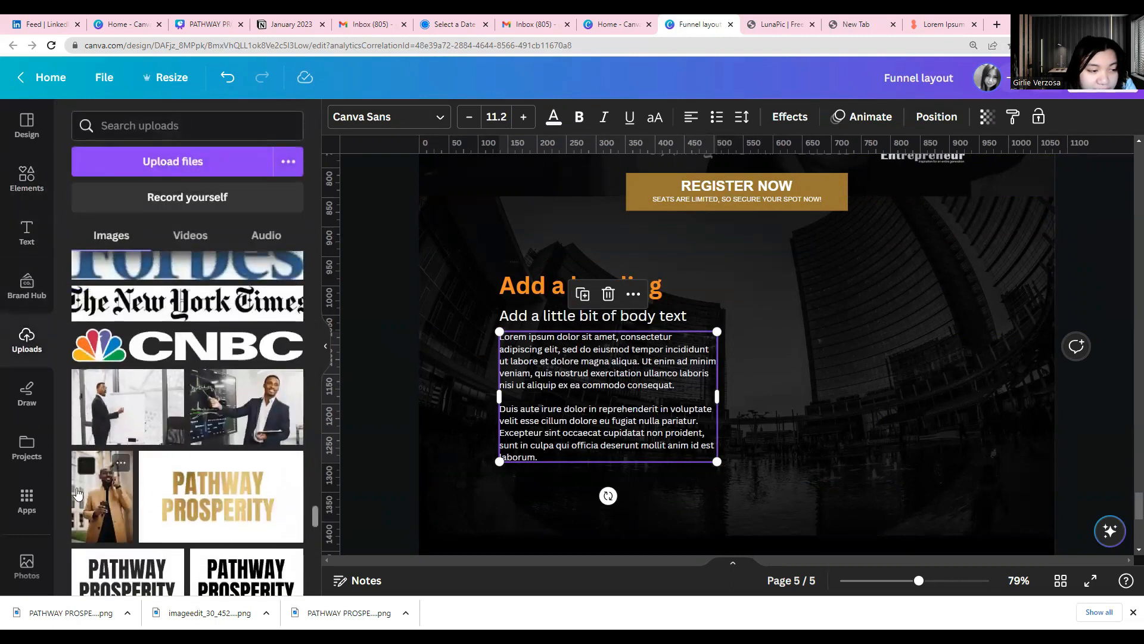
{"action": "left_click", "coordinate": [101, 488]}
{"action": "scroll", "coordinate": [728, 422], "scroll_direction": "up", "scroll_amount": 3}
{"action": "scroll", "coordinate": [777, 422], "scroll_direction": "down", "scroll_amount": 3}
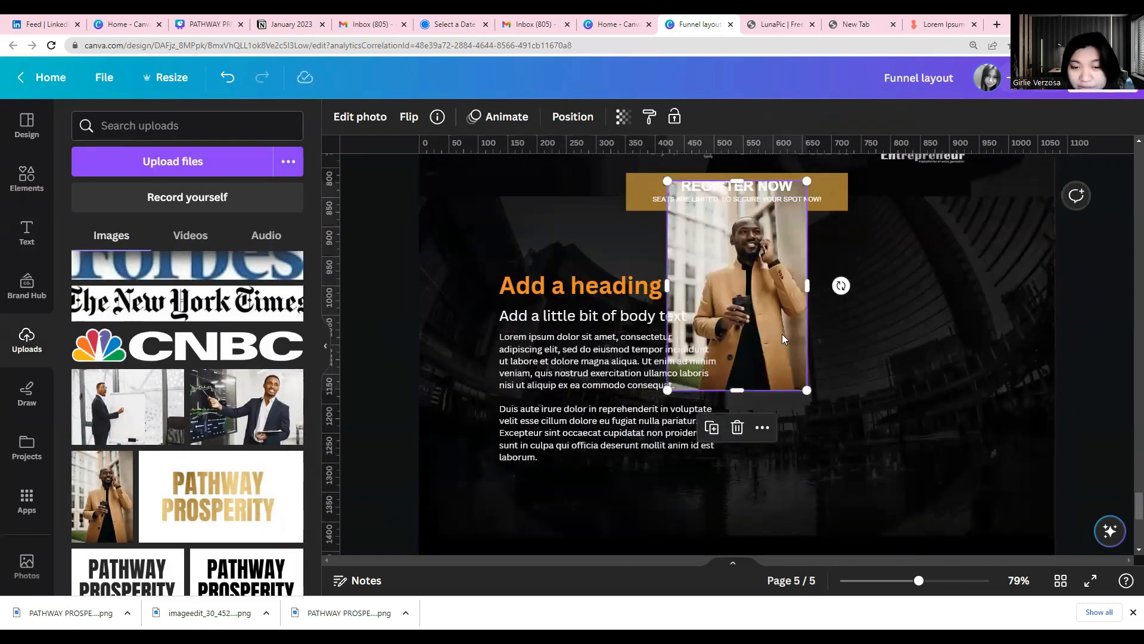
{"action": "scroll", "coordinate": [780, 335], "scroll_direction": "up", "scroll_amount": 3}
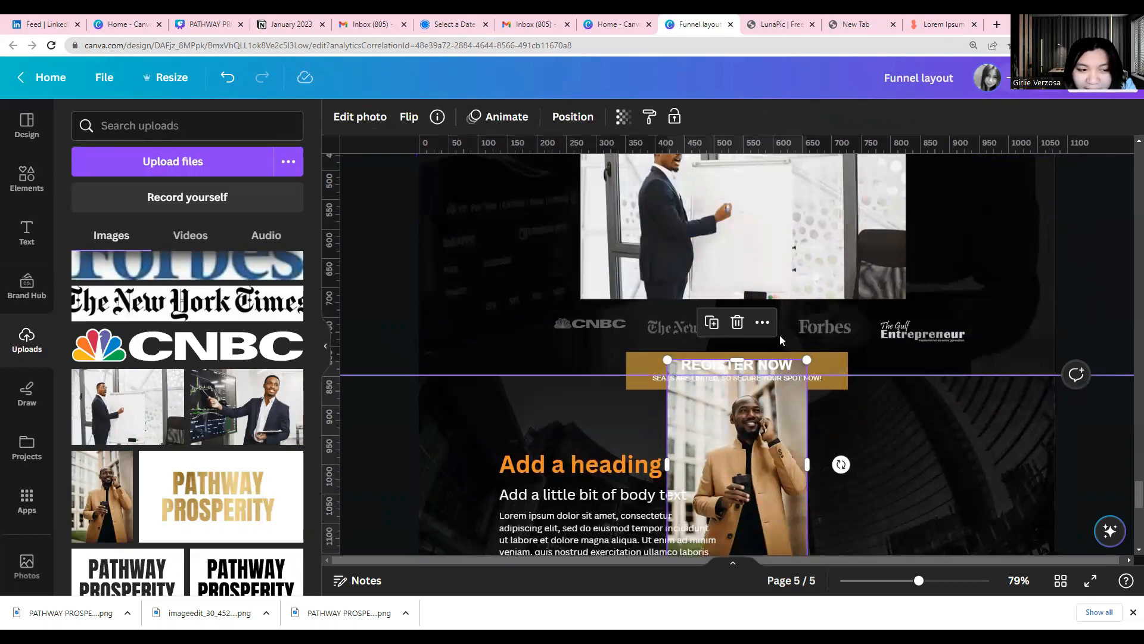
{"action": "scroll", "coordinate": [779, 335], "scroll_direction": "down", "scroll_amount": 3}
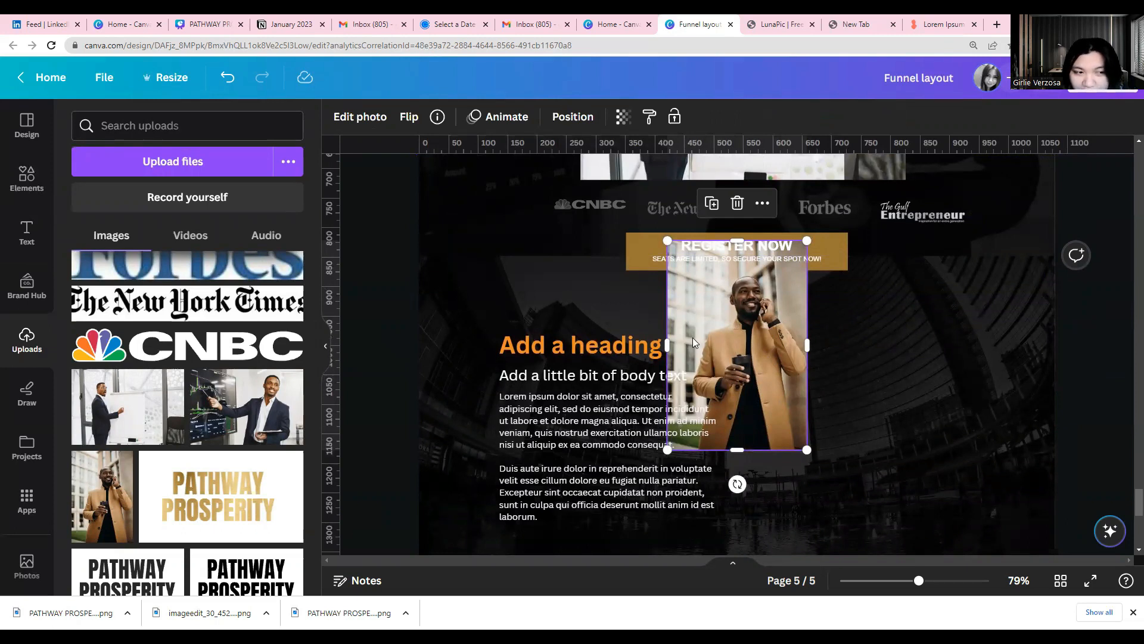
Place the man's photo to the right of the paragraphs in the buildings section and widen it to a square about 350 px wide
{"action": "scroll", "coordinate": [818, 397], "scroll_direction": "down", "scroll_amount": 2}
{"action": "left_click_drag", "start_coordinate": [789, 300], "coordinate": [903, 371]}
{"action": "left_click_drag", "start_coordinate": [918, 321], "coordinate": [984, 324]}
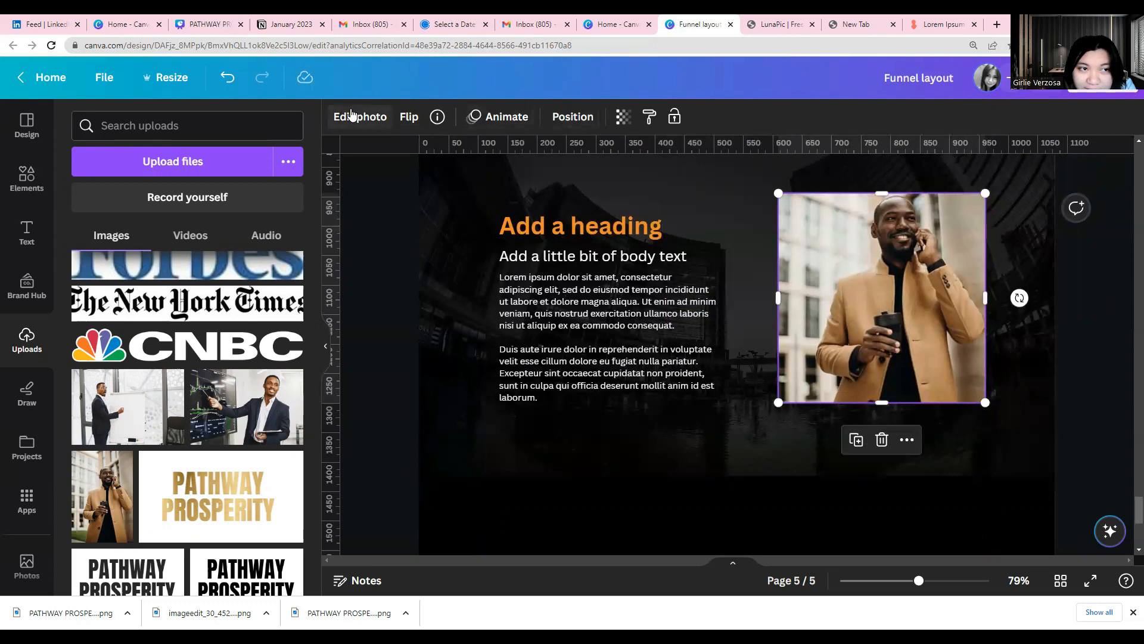
{"action": "left_click", "coordinate": [393, 315]}
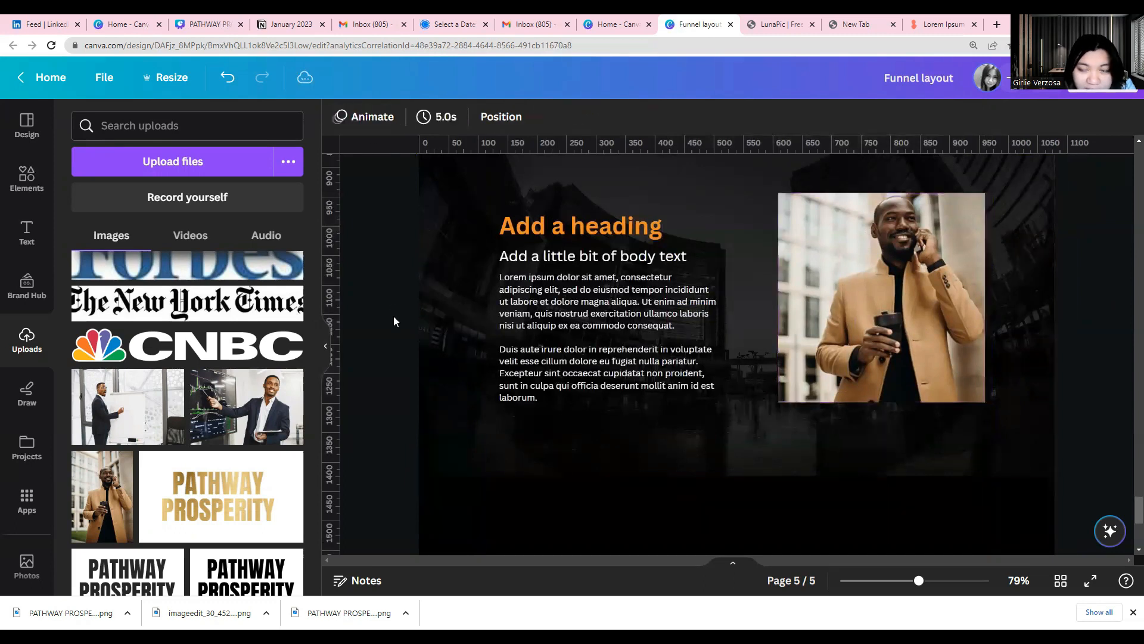
{"action": "scroll", "coordinate": [365, 339], "scroll_direction": "up", "scroll_amount": 1}
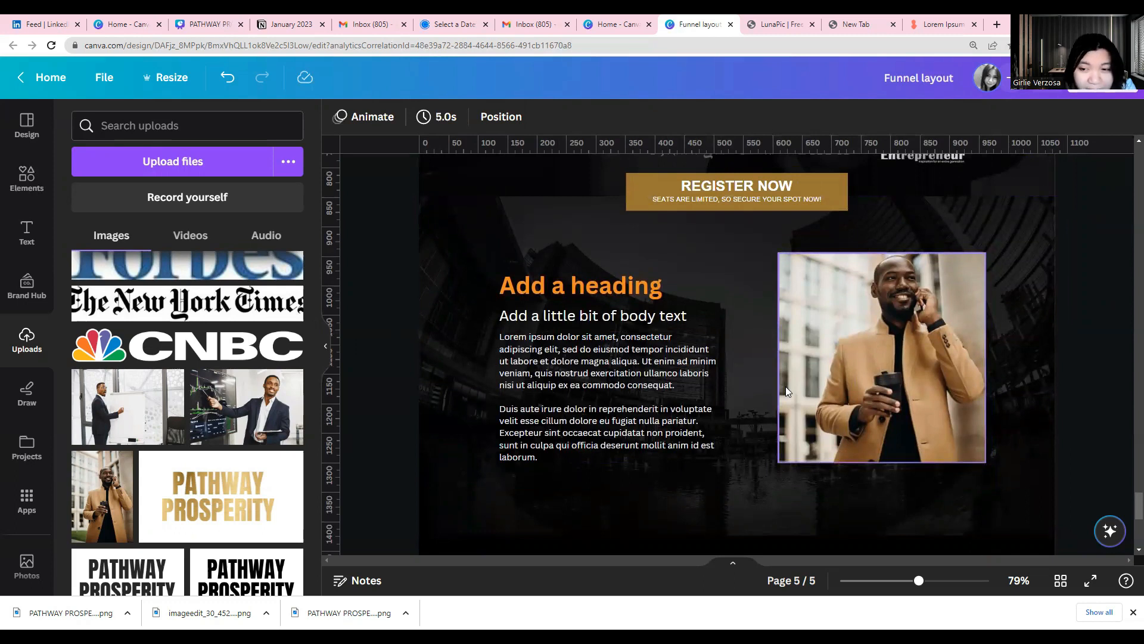
{"action": "scroll", "coordinate": [786, 387], "scroll_direction": "up", "scroll_amount": 3}
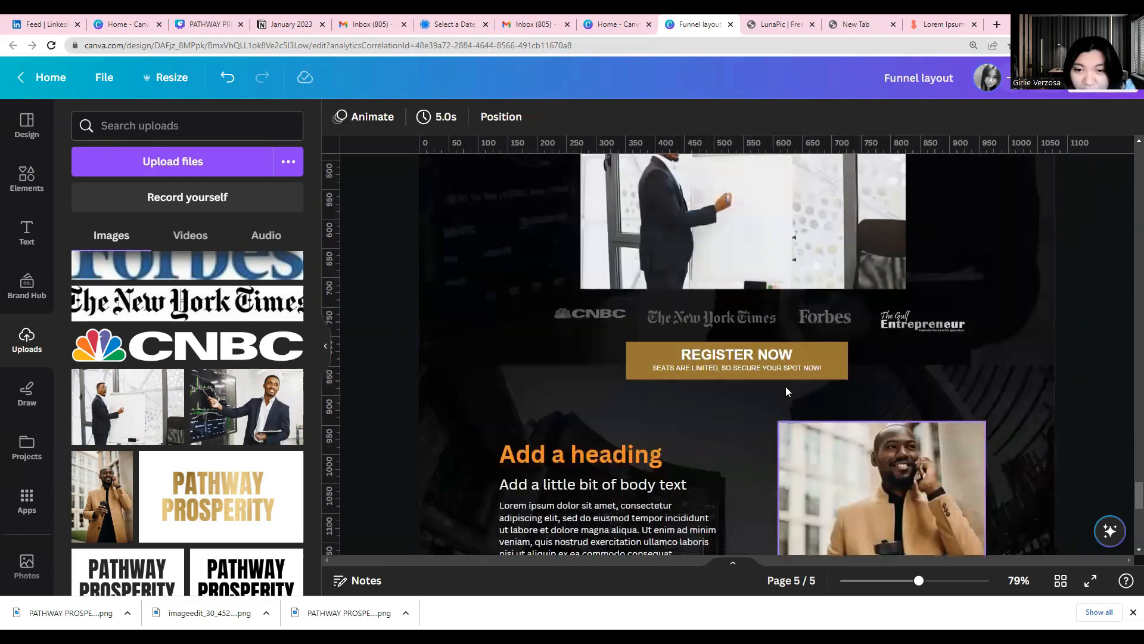
{"action": "scroll", "coordinate": [786, 391], "scroll_direction": "down", "scroll_amount": 4}
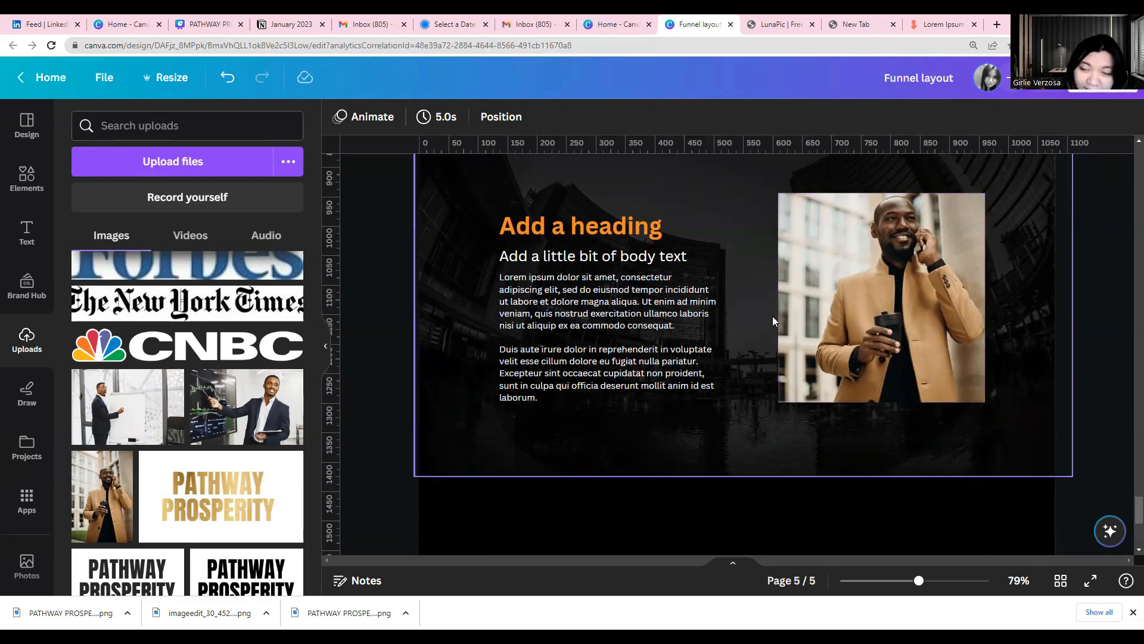
Search the stock photos for "businessman" and browse for a suitable replacement image
{"action": "scroll", "coordinate": [138, 507], "scroll_direction": "down", "scroll_amount": 10}
{"action": "scroll", "coordinate": [138, 507], "scroll_direction": "down", "scroll_amount": 5}
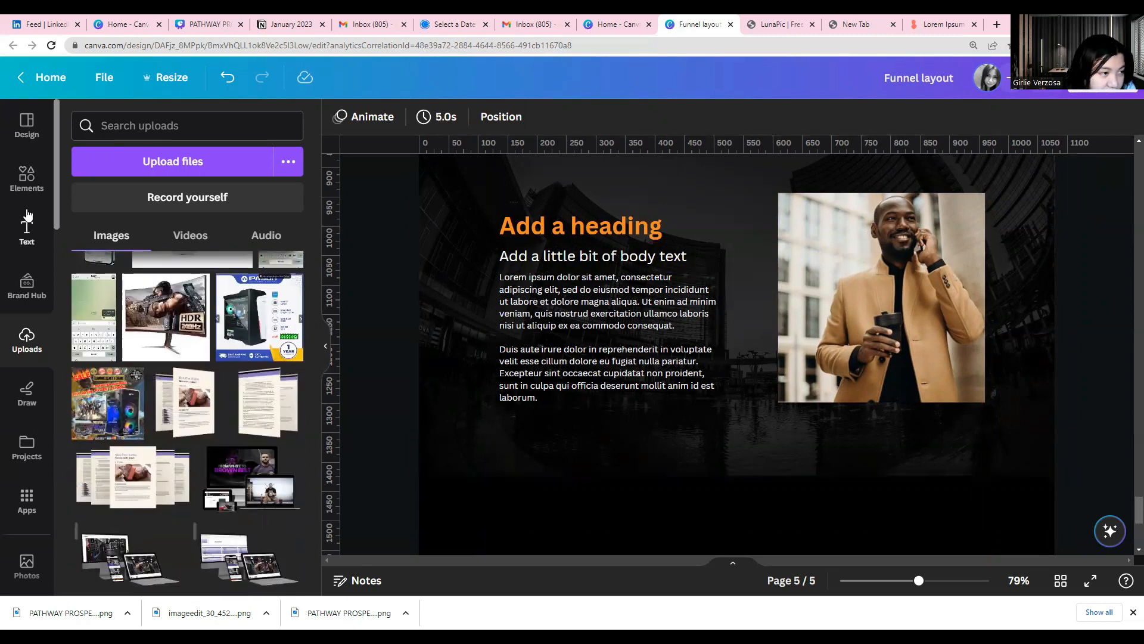
{"action": "left_click", "coordinate": [26, 178]}
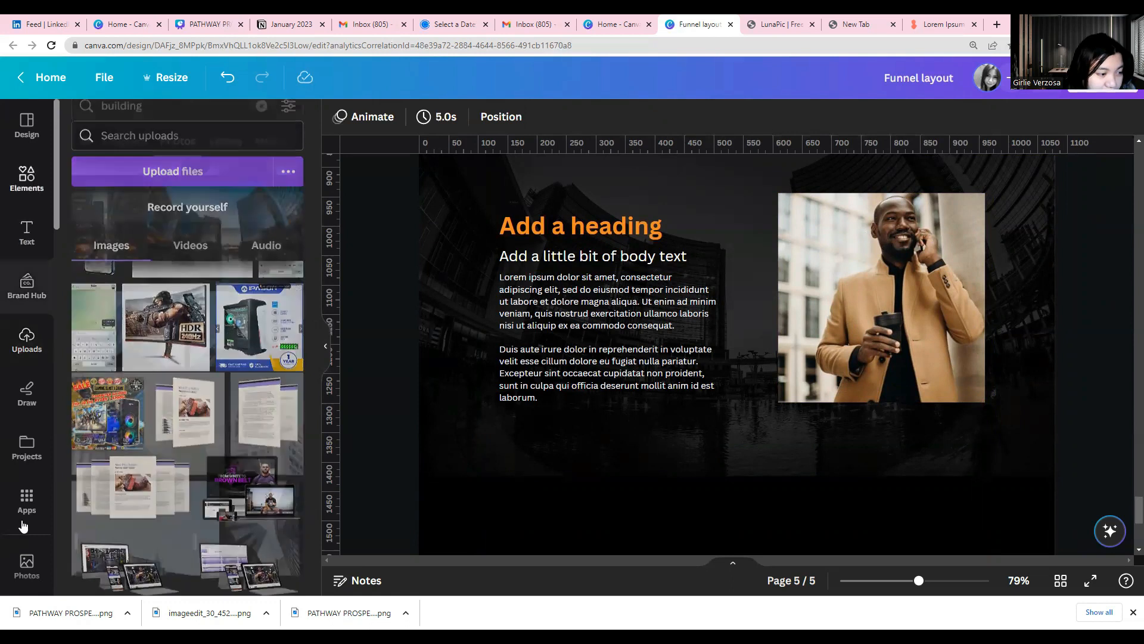
{"action": "double_click", "coordinate": [127, 131]}
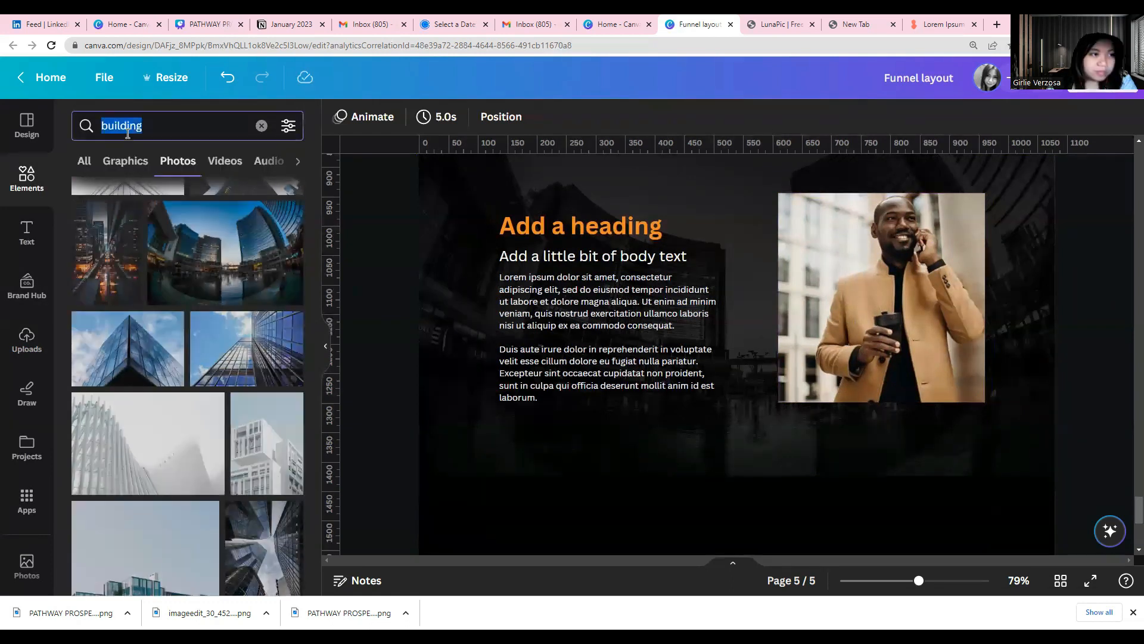
{"action": "type", "text": "busine"}
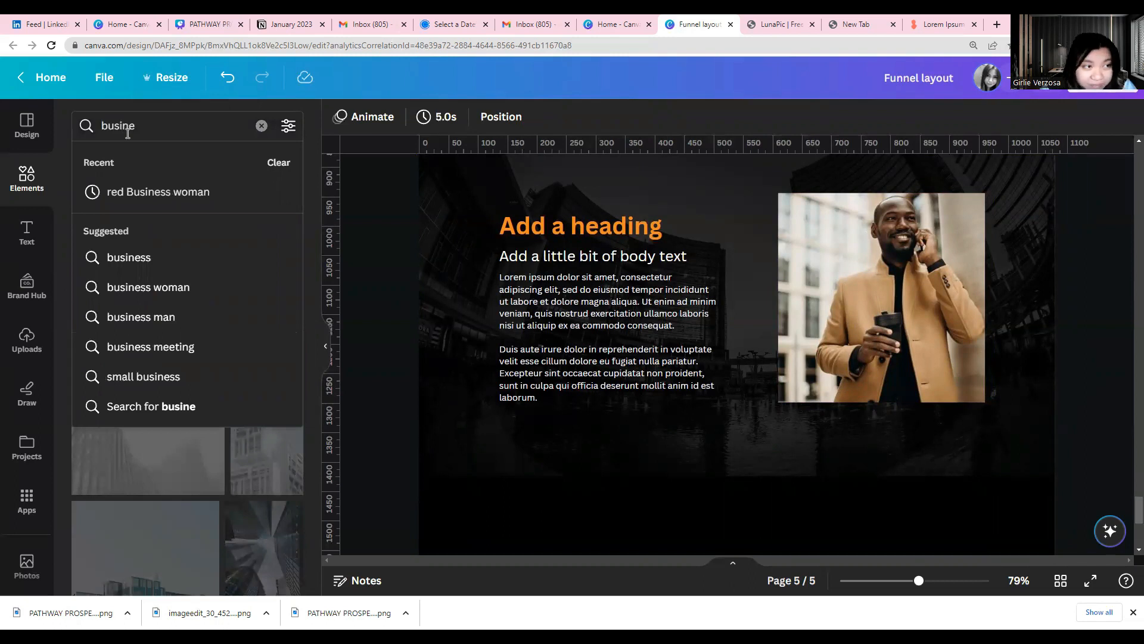
{"action": "type", "text": "ssman"}
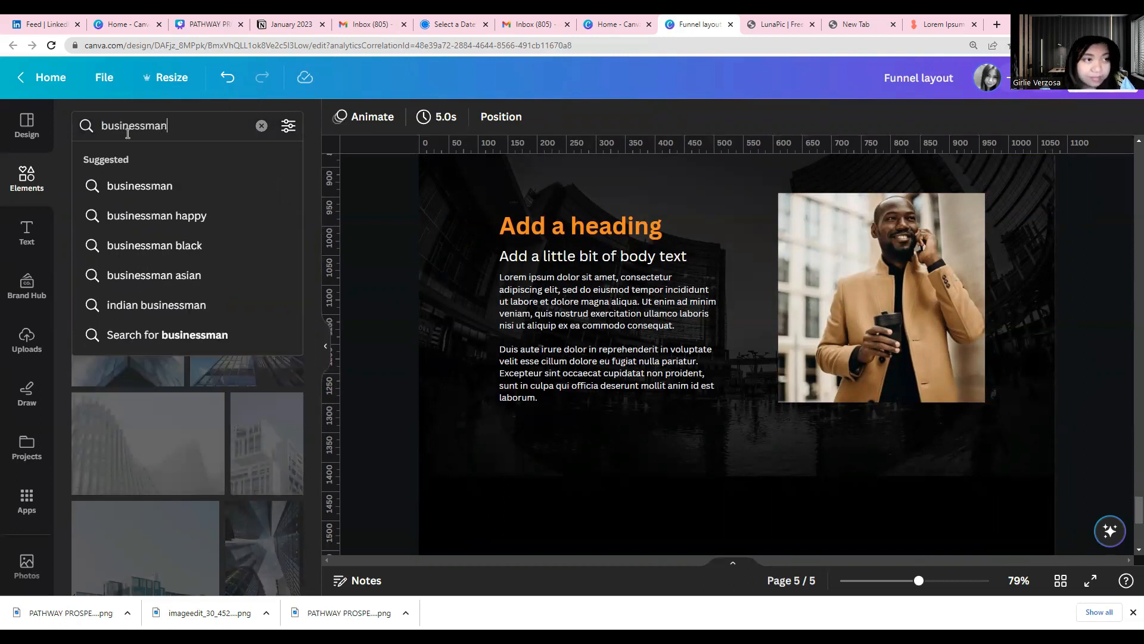
{"action": "key", "text": "Return"}
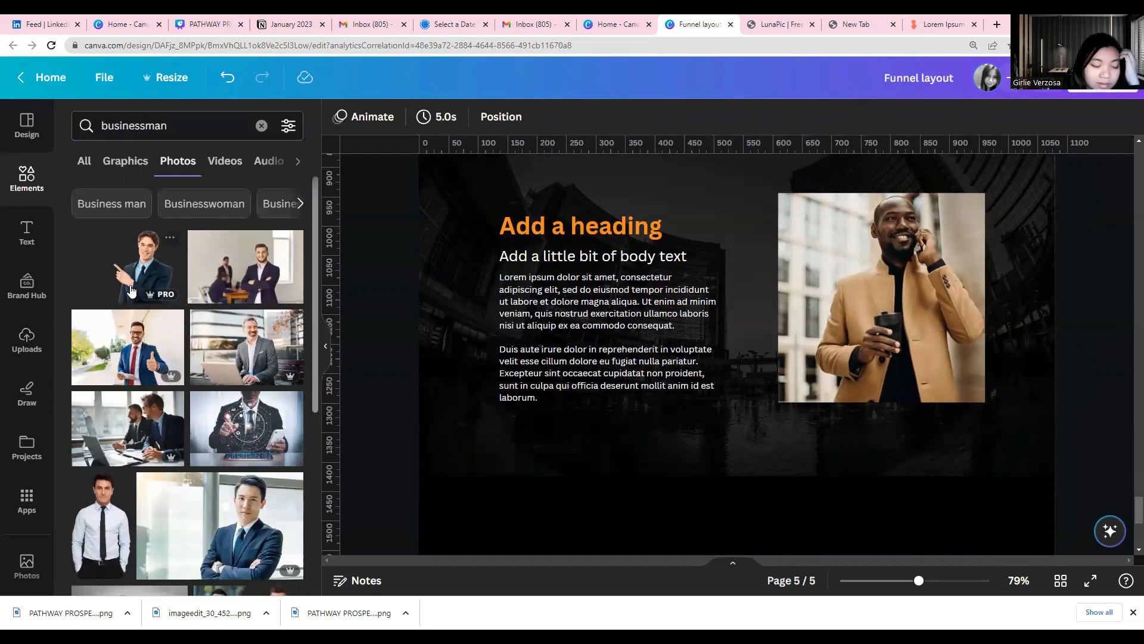
{"action": "scroll", "coordinate": [241, 474], "scroll_direction": "down", "scroll_amount": 10}
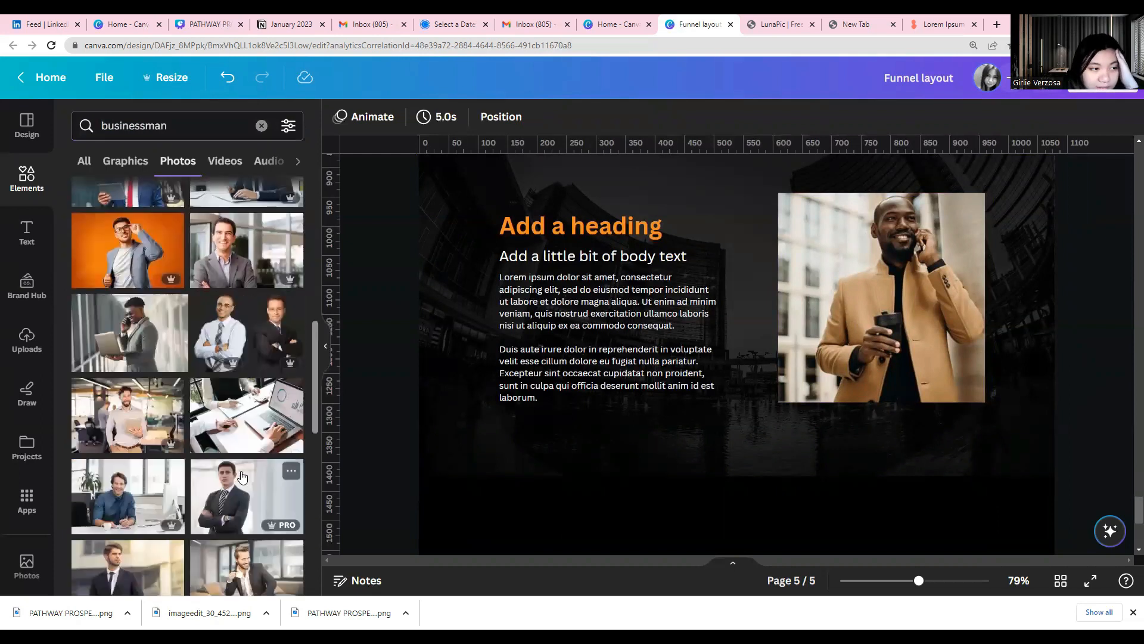
{"action": "scroll", "coordinate": [242, 475], "scroll_direction": "down", "scroll_amount": 5}
{"action": "scroll", "coordinate": [241, 475], "scroll_direction": "down", "scroll_amount": 10}
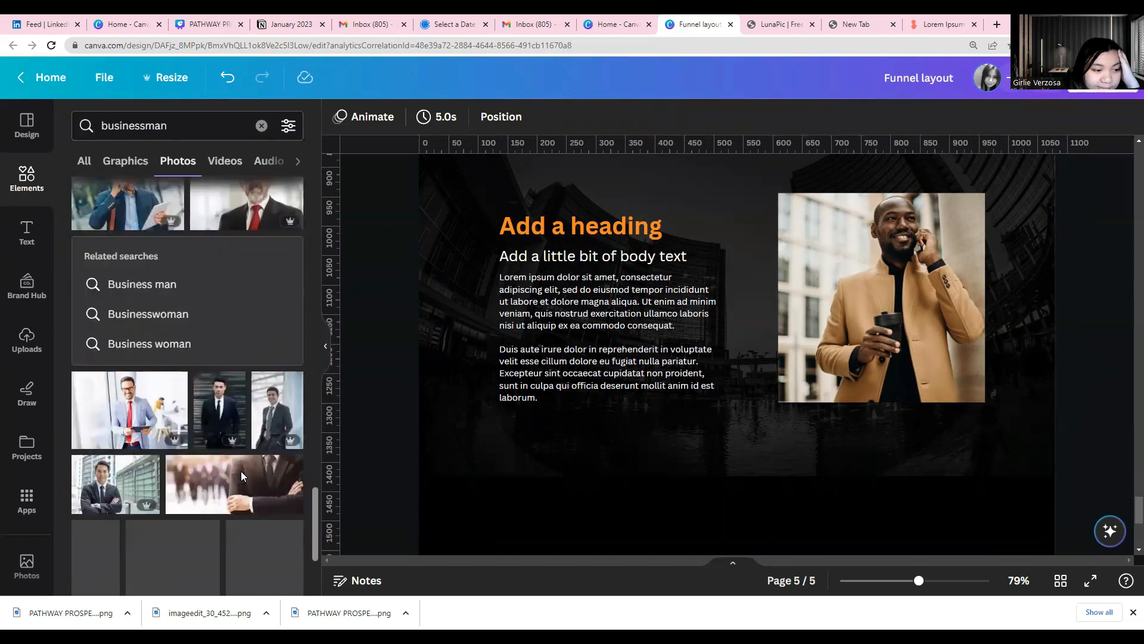
Search the stock photos for "businesswomen" and replace the man's picture with the photo of the blonde woman in a red blazer
{"action": "left_click", "coordinate": [160, 125]}
{"action": "mouse_move", "coordinate": [165, 125]}
{"action": "left_mouse_down"}
{"action": "mouse_move", "coordinate": [102, 127]}
{"action": "mouse_move", "coordinate": [147, 128]}
{"action": "left_mouse_up"}
{"action": "key", "text": "BackSpace"}
{"action": "type", "text": "wp"}
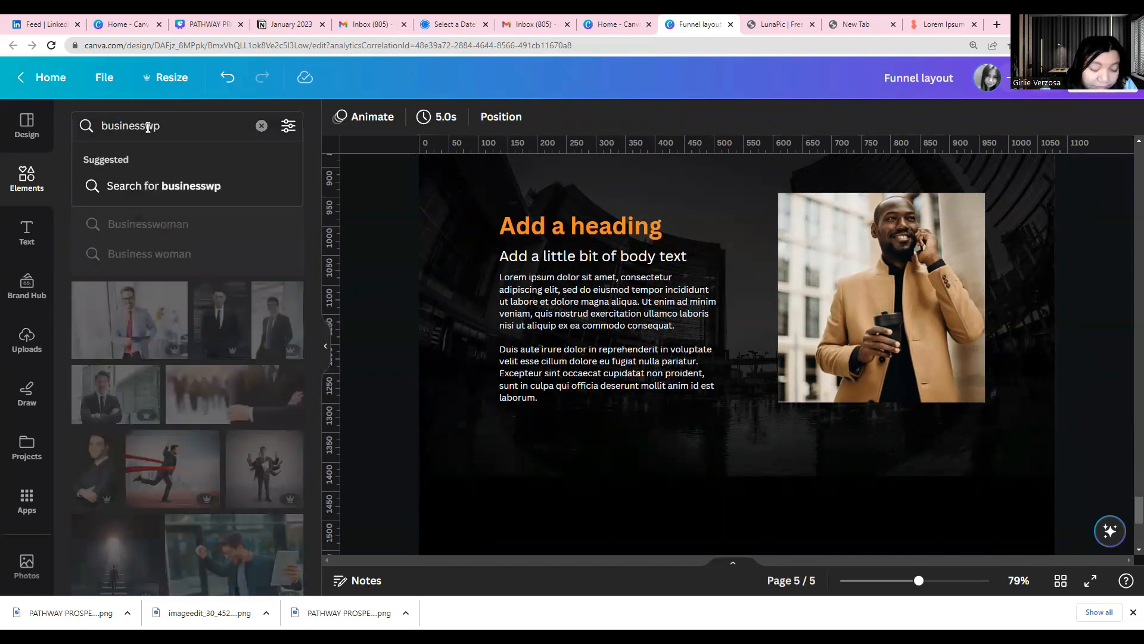
{"action": "key", "text": "BackSpace"}
{"action": "type", "text": "omen"}
{"action": "key", "text": "Return"}
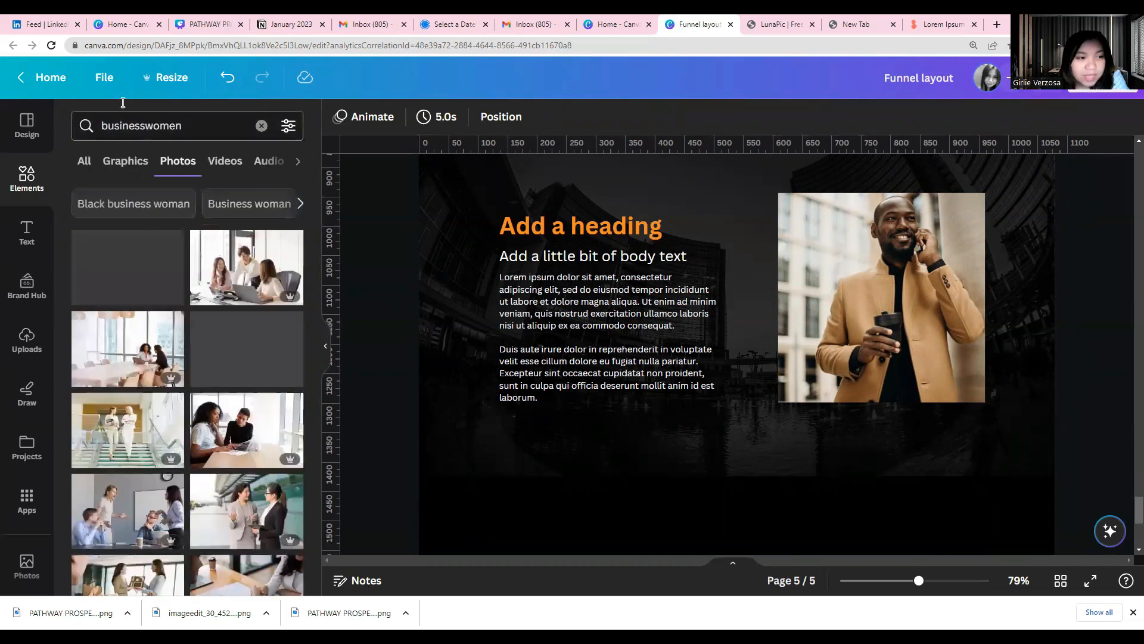
{"action": "scroll", "coordinate": [159, 387], "scroll_direction": "down", "scroll_amount": 5}
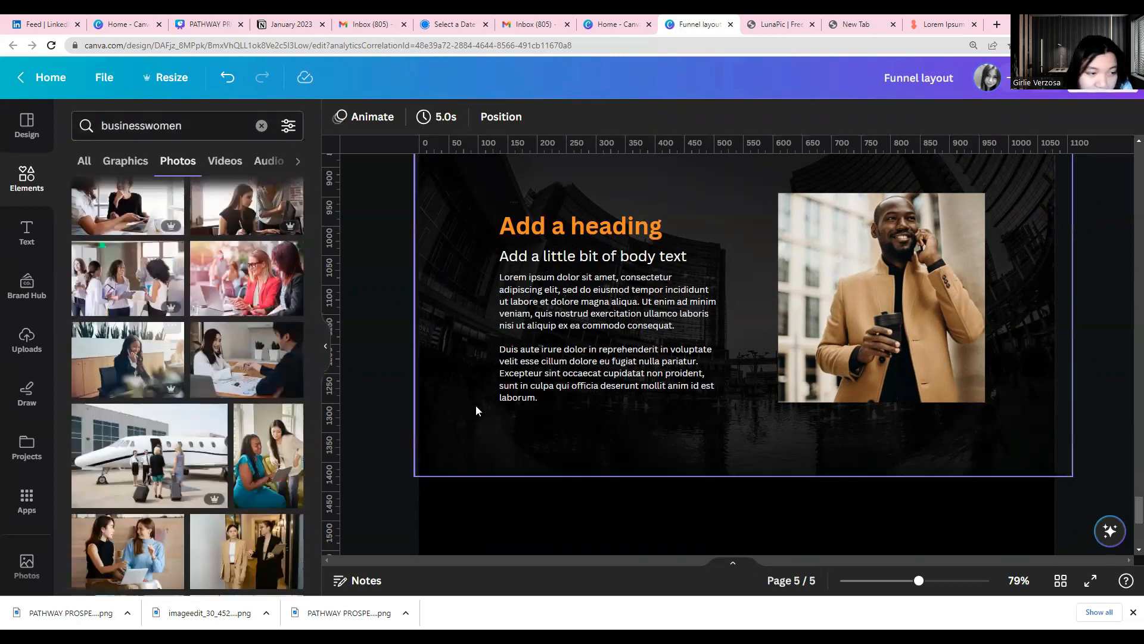
{"action": "left_click_drag", "start_coordinate": [350, 295], "coordinate": [893, 315]}
Review page 5 at 50% zoom, from the Pathway Prosperity logo down to the buildings section with the new photo
{"action": "left_click_drag", "start_coordinate": [919, 580], "coordinate": [901, 581]}
{"action": "scroll", "coordinate": [592, 506], "scroll_direction": "up", "scroll_amount": 3}
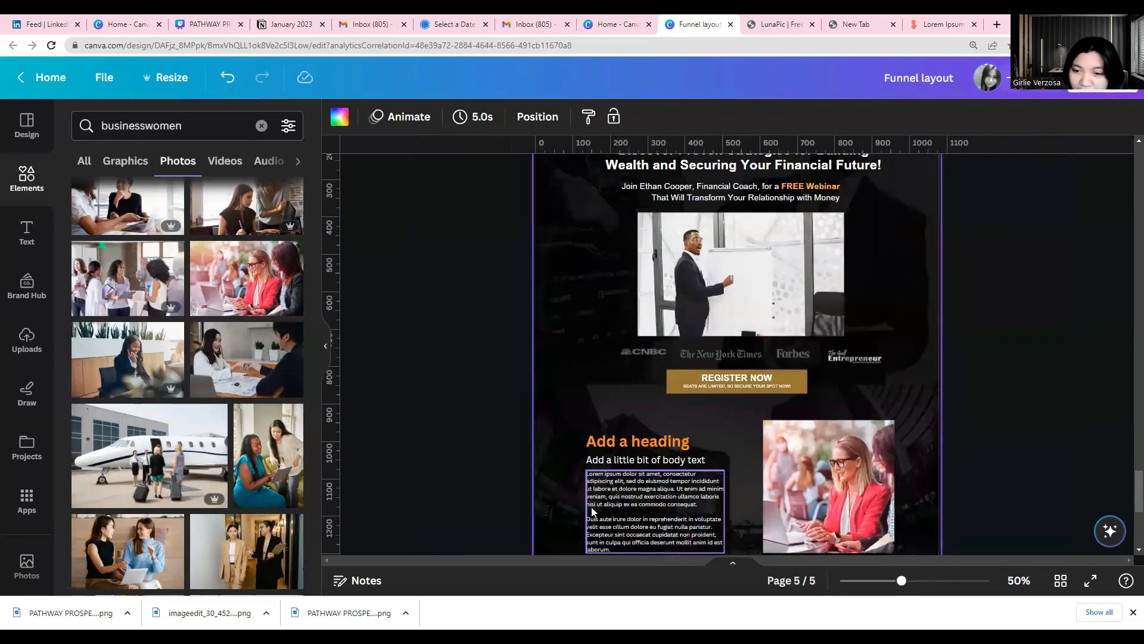
{"action": "scroll", "coordinate": [594, 511], "scroll_direction": "up", "scroll_amount": 3}
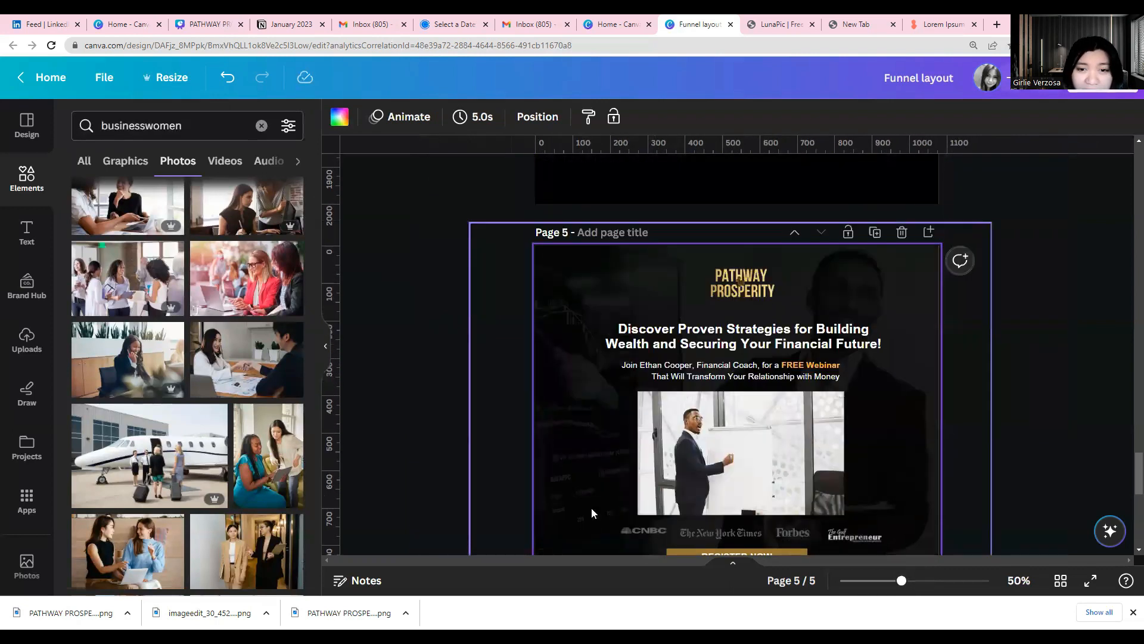
{"action": "scroll", "coordinate": [591, 506], "scroll_direction": "down", "scroll_amount": 3}
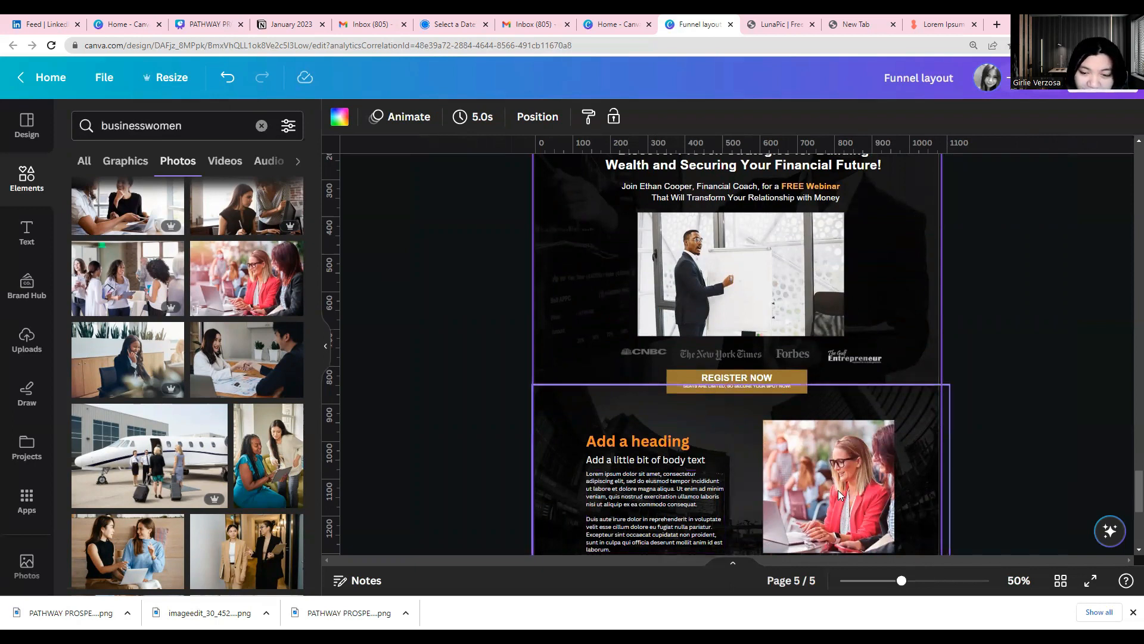
{"action": "scroll", "coordinate": [838, 490], "scroll_direction": "down", "scroll_amount": 2}
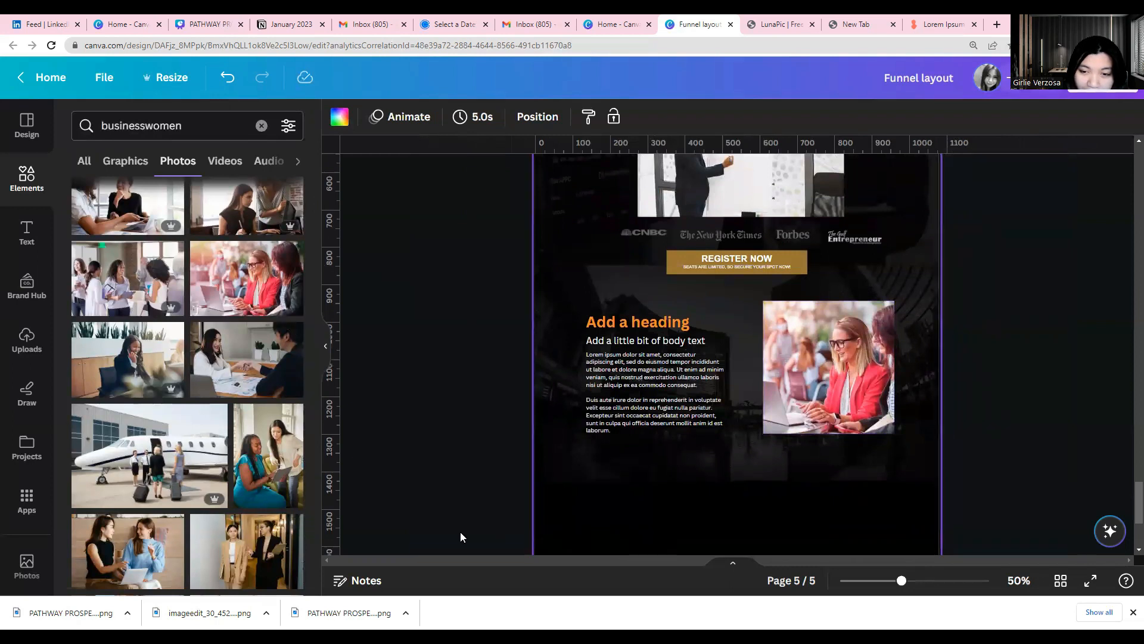
{"action": "scroll", "coordinate": [188, 417], "scroll_direction": "down", "scroll_amount": 2}
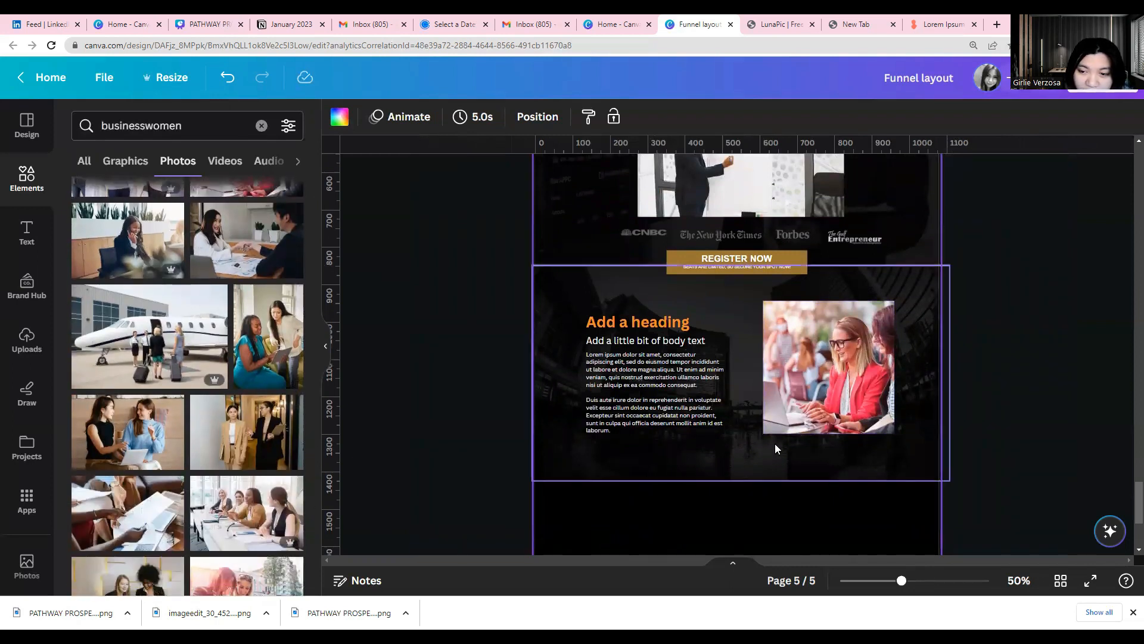
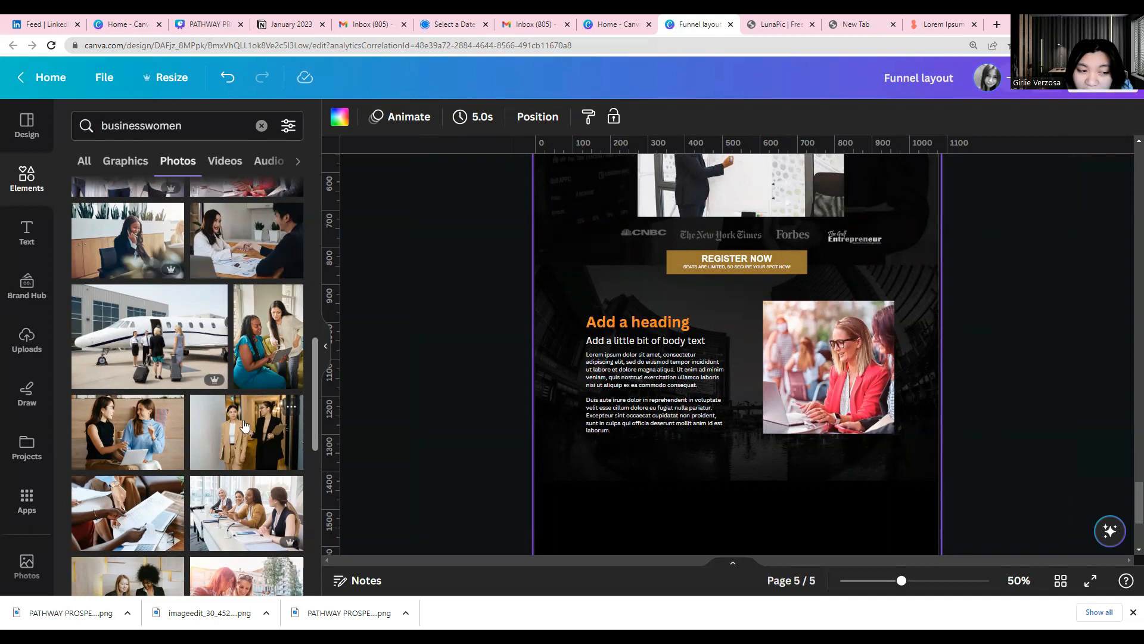
Replace the buildings section's photo with the one of two women in beige and black suits and review it on the page
{"action": "left_click_drag", "start_coordinate": [785, 398], "coordinate": [785, 399]}
{"action": "scroll", "coordinate": [457, 446], "scroll_direction": "up", "scroll_amount": 3}
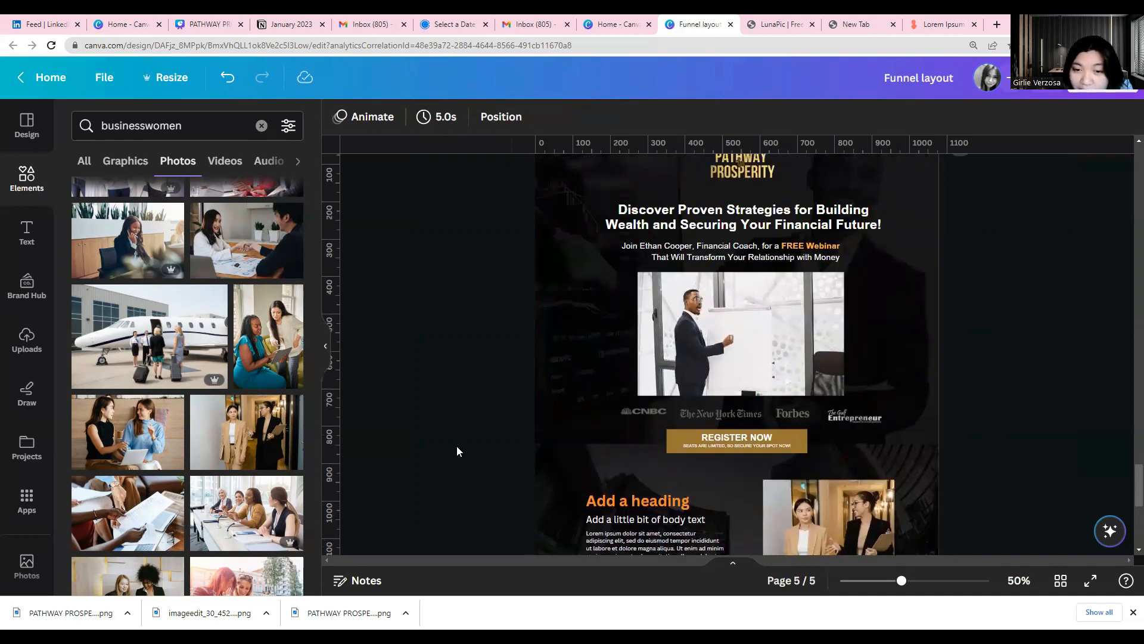
{"action": "scroll", "coordinate": [457, 446], "scroll_direction": "up", "scroll_amount": 2}
{"action": "scroll", "coordinate": [457, 446], "scroll_direction": "down", "scroll_amount": 5}
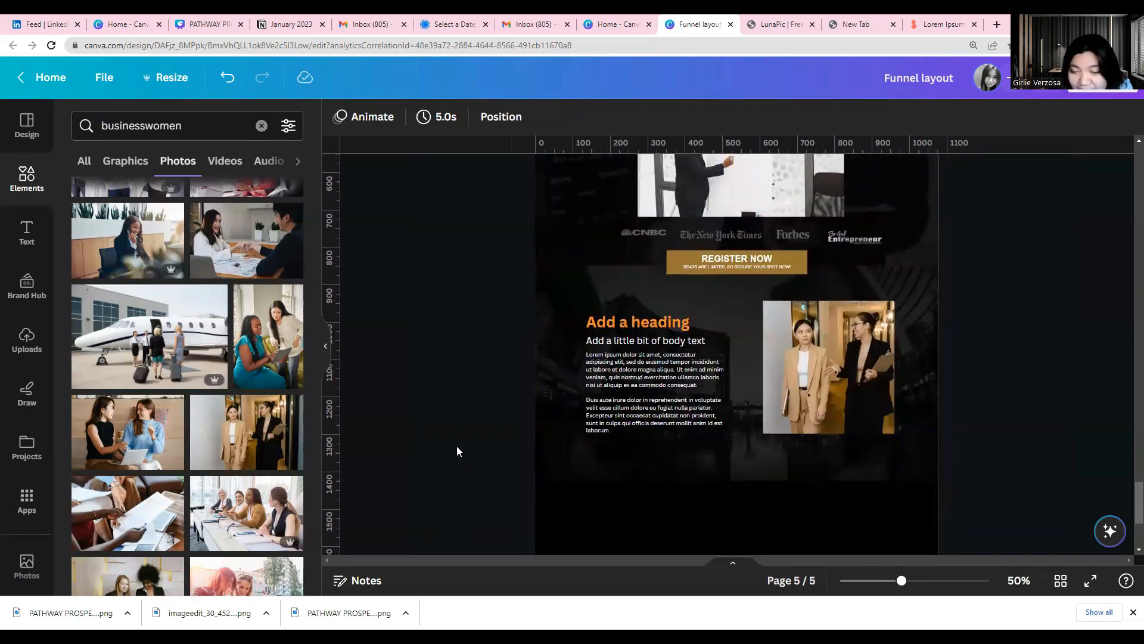
Browse more businesswomen photos and replace the section's picture with the team photo of a bearded man holding a tablet between cheering colleagues
{"action": "scroll", "coordinate": [456, 446], "scroll_direction": "down", "scroll_amount": 2}
{"action": "scroll", "coordinate": [262, 451], "scroll_direction": "down", "scroll_amount": 3}
{"action": "scroll", "coordinate": [262, 451], "scroll_direction": "down", "scroll_amount": 6}
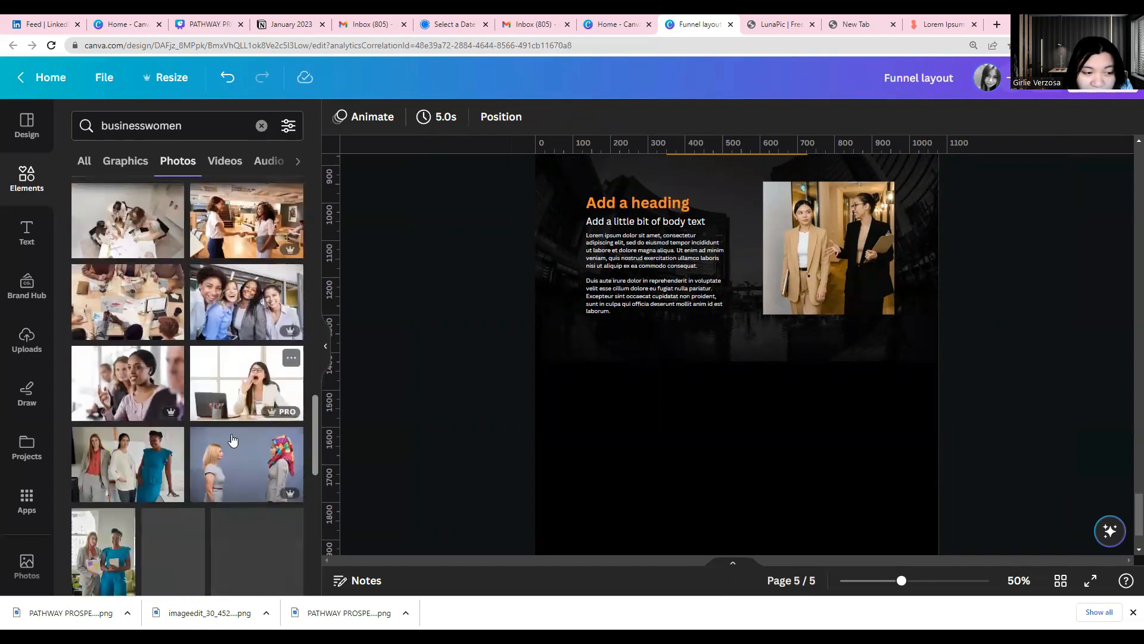
{"action": "scroll", "coordinate": [232, 440], "scroll_direction": "down", "scroll_amount": 8}
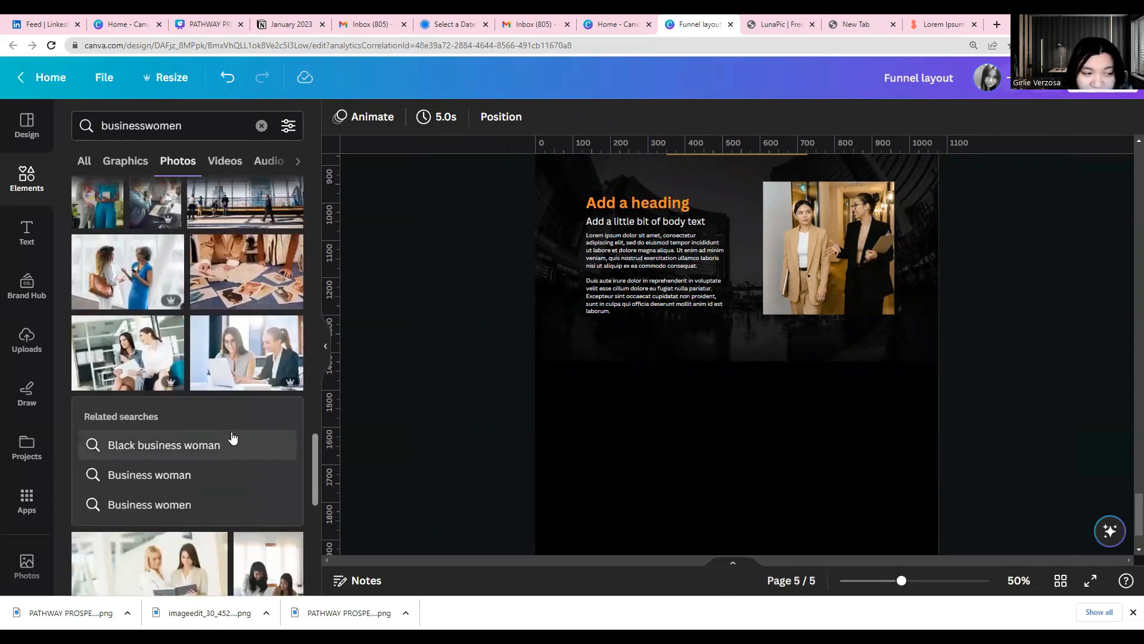
{"action": "scroll", "coordinate": [232, 438], "scroll_direction": "down", "scroll_amount": 3}
{"action": "scroll", "coordinate": [232, 437], "scroll_direction": "down", "scroll_amount": 4}
{"action": "scroll", "coordinate": [232, 436], "scroll_direction": "down", "scroll_amount": 6}
{"action": "scroll", "coordinate": [232, 437], "scroll_direction": "down", "scroll_amount": 6}
{"action": "scroll", "coordinate": [227, 444], "scroll_direction": "up", "scroll_amount": 4}
{"action": "left_click", "coordinate": [210, 454]}
{"action": "scroll", "coordinate": [116, 507], "scroll_direction": "down", "scroll_amount": 2}
{"action": "scroll", "coordinate": [116, 506], "scroll_direction": "up", "scroll_amount": 3}
{"action": "left_click_drag", "start_coordinate": [857, 290], "coordinate": [853, 288]}
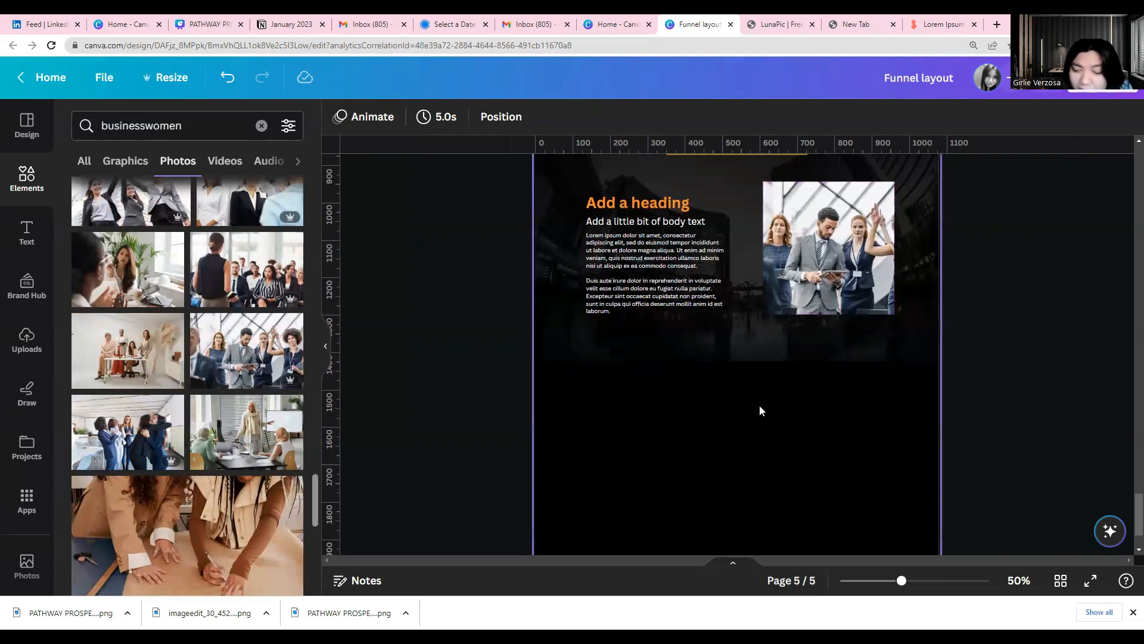
Replace the section's picture with the photo of two women in yellow striped tops and black skirts
{"action": "scroll", "coordinate": [204, 511], "scroll_direction": "down", "scroll_amount": 6}
{"action": "scroll", "coordinate": [204, 514], "scroll_direction": "down", "scroll_amount": 5}
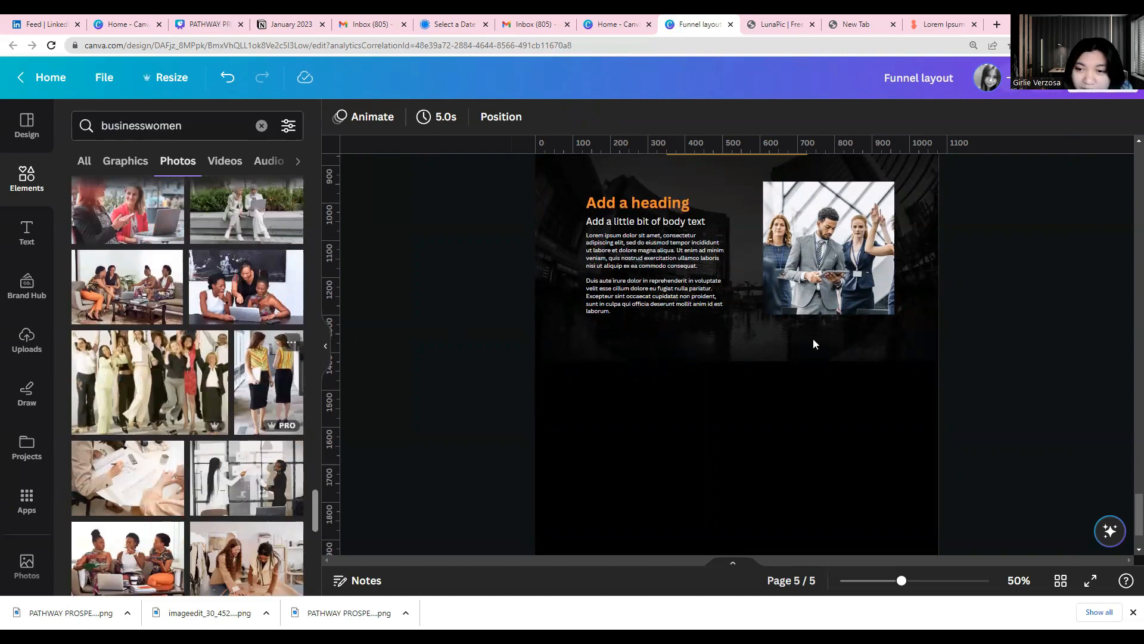
{"action": "scroll", "coordinate": [814, 344], "scroll_direction": "up", "scroll_amount": 2}
{"action": "left_click_drag", "start_coordinate": [813, 344], "coordinate": [815, 345]}
Reposition the photo of the two women inside its freeform crop so their heads are in frame, and apply the crop
{"action": "left_click", "coordinate": [360, 118]}
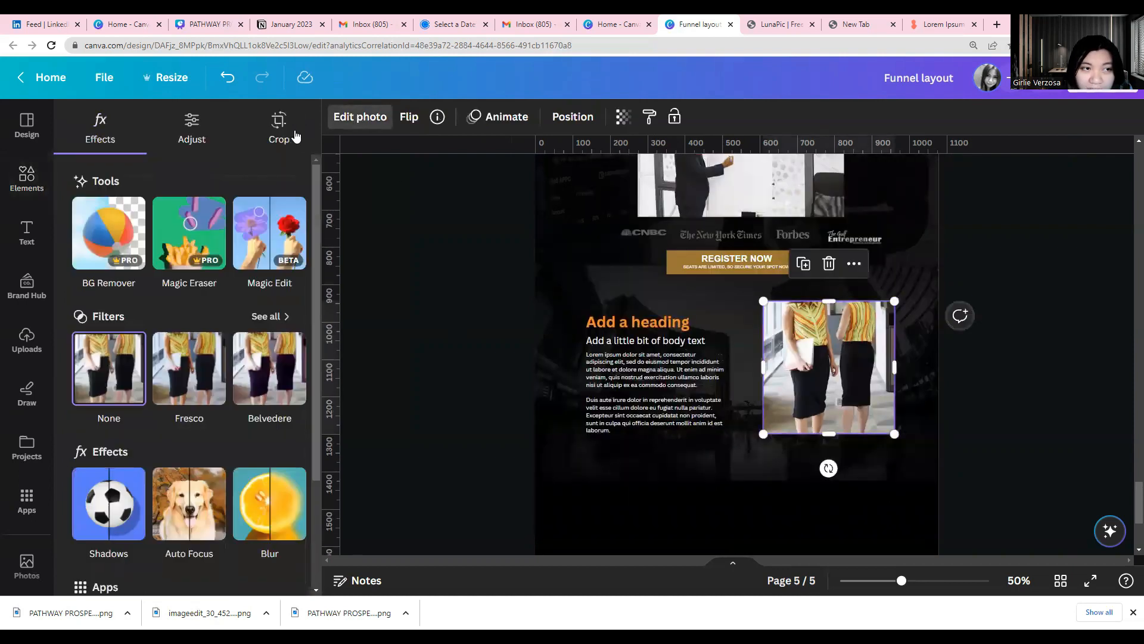
{"action": "left_click", "coordinate": [282, 137]}
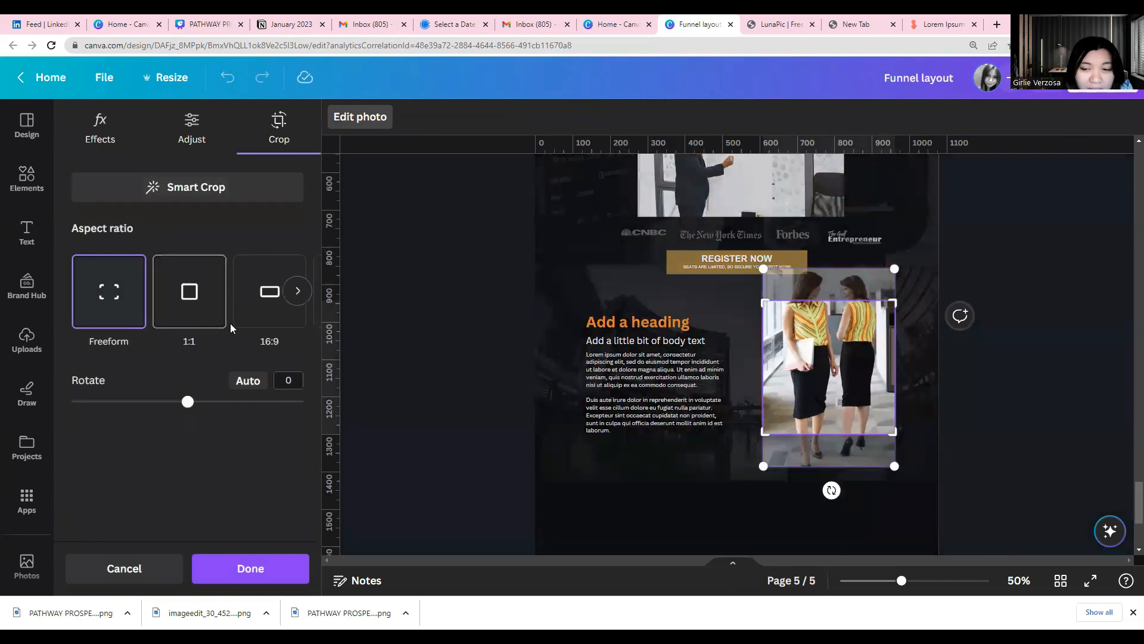
{"action": "left_click_drag", "start_coordinate": [820, 377], "coordinate": [821, 396]}
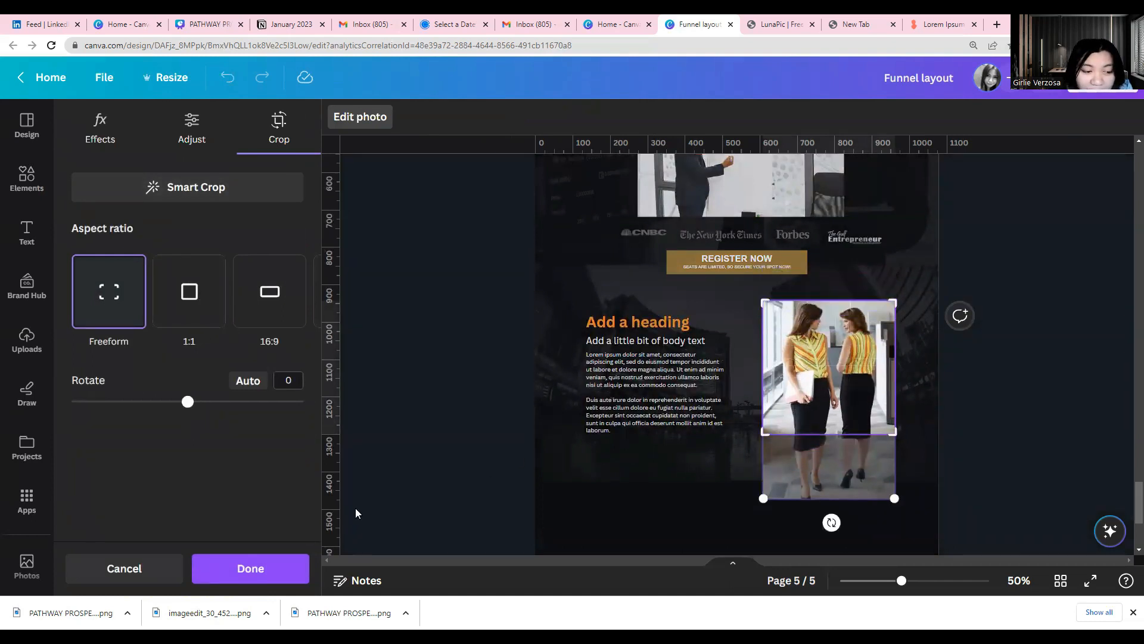
{"action": "left_click", "coordinate": [271, 579]}
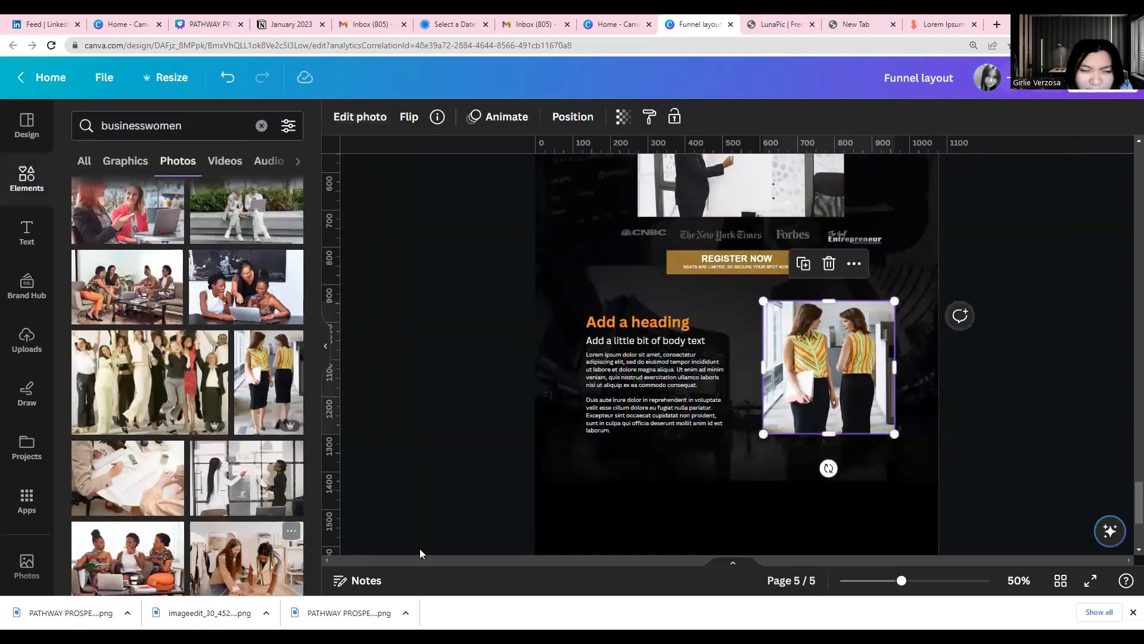
{"action": "left_click", "coordinate": [449, 489]}
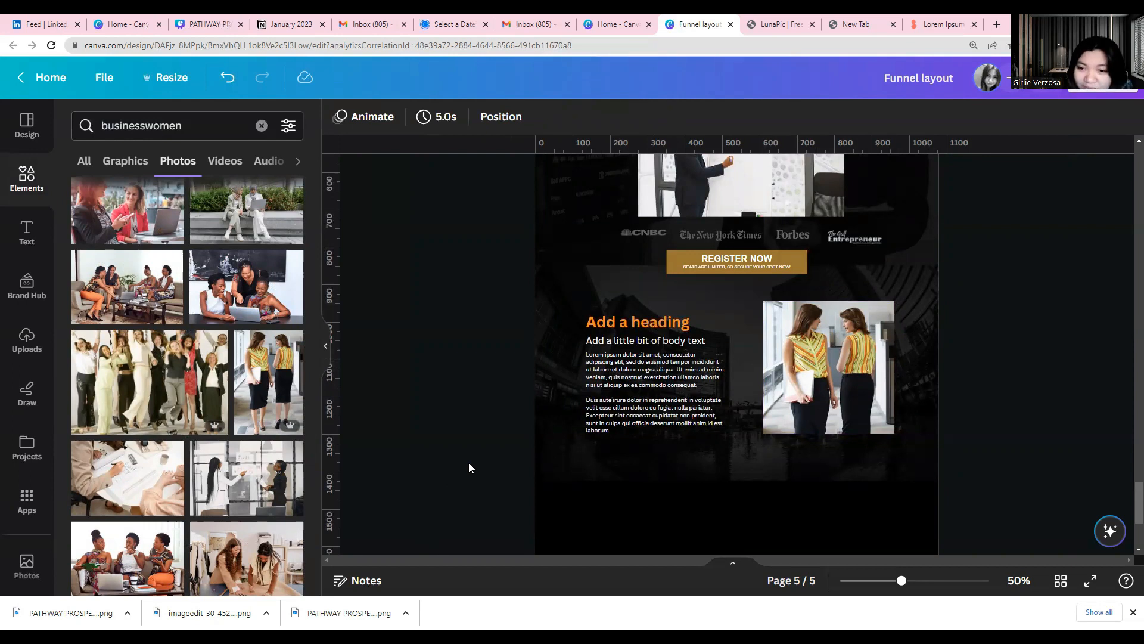
Replace the section's picture with the uploaded photo of the man in a tan coat talking on the phone
{"action": "scroll", "coordinate": [259, 513], "scroll_direction": "down", "scroll_amount": 1}
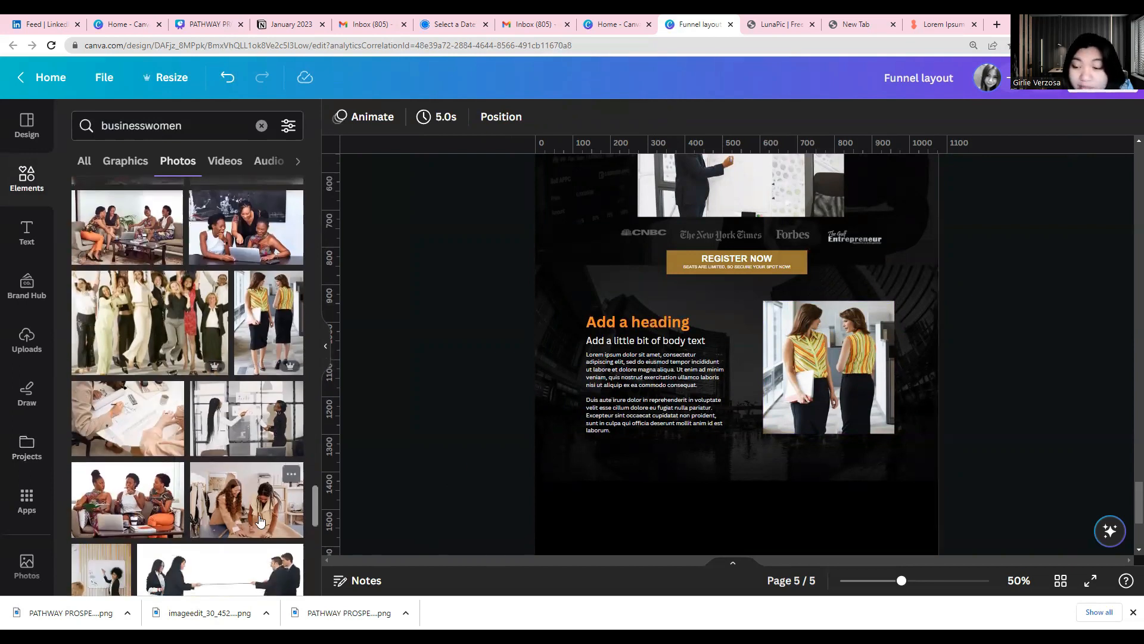
{"action": "scroll", "coordinate": [232, 513], "scroll_direction": "up", "scroll_amount": 5}
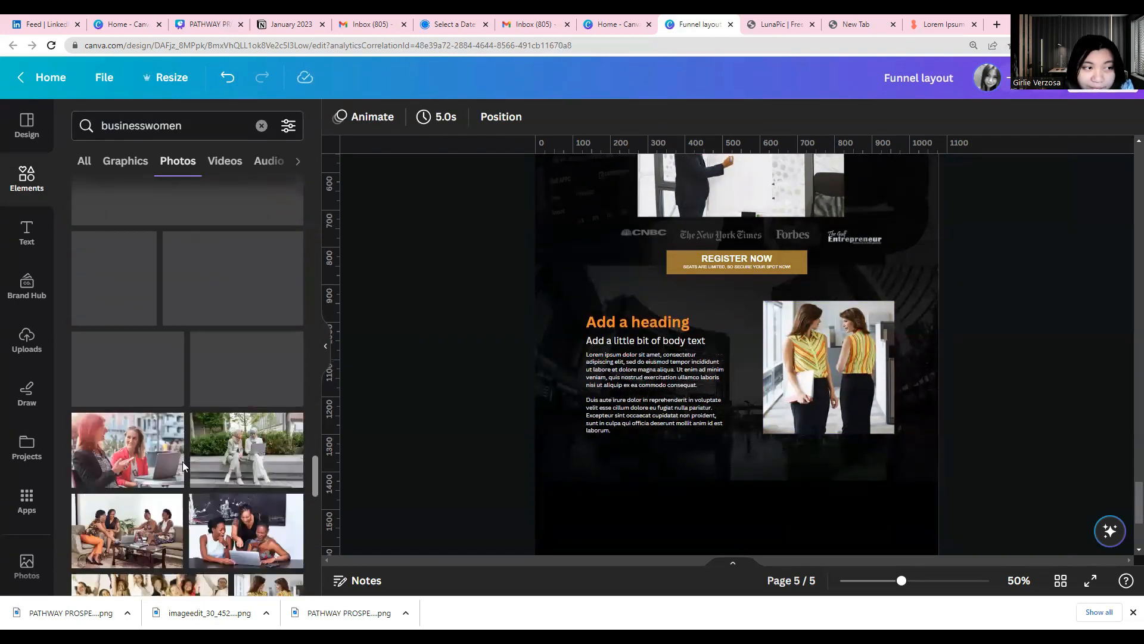
{"action": "left_click", "coordinate": [27, 340]}
{"action": "scroll", "coordinate": [153, 458], "scroll_direction": "down", "scroll_amount": 1}
{"action": "scroll", "coordinate": [155, 459], "scroll_direction": "up", "scroll_amount": 7}
{"action": "scroll", "coordinate": [154, 459], "scroll_direction": "down", "scroll_amount": 6}
{"action": "scroll", "coordinate": [155, 459], "scroll_direction": "down", "scroll_amount": 8}
{"action": "scroll", "coordinate": [154, 459], "scroll_direction": "up", "scroll_amount": 12}
{"action": "scroll", "coordinate": [154, 459], "scroll_direction": "up", "scroll_amount": 10}
{"action": "scroll", "coordinate": [106, 376], "scroll_direction": "down", "scroll_amount": 4}
{"action": "left_click_drag", "start_coordinate": [106, 375], "coordinate": [801, 378]}
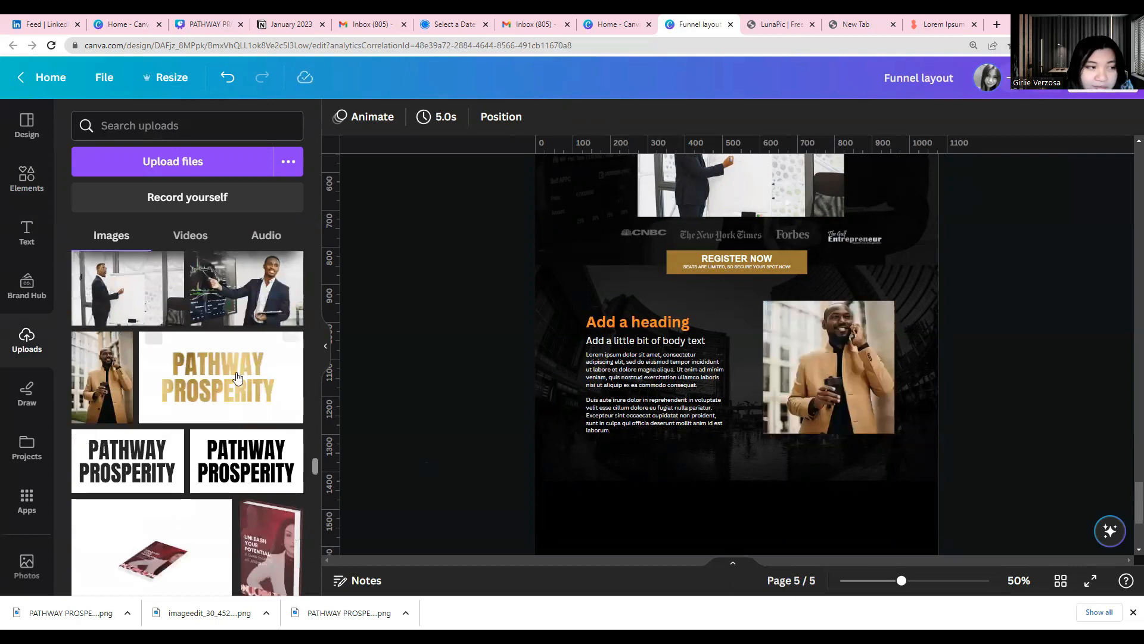
Add a light orange heading reading "NAME HERE" on two lines
{"action": "left_click", "coordinate": [27, 233]}
{"action": "left_click", "coordinate": [167, 325]}
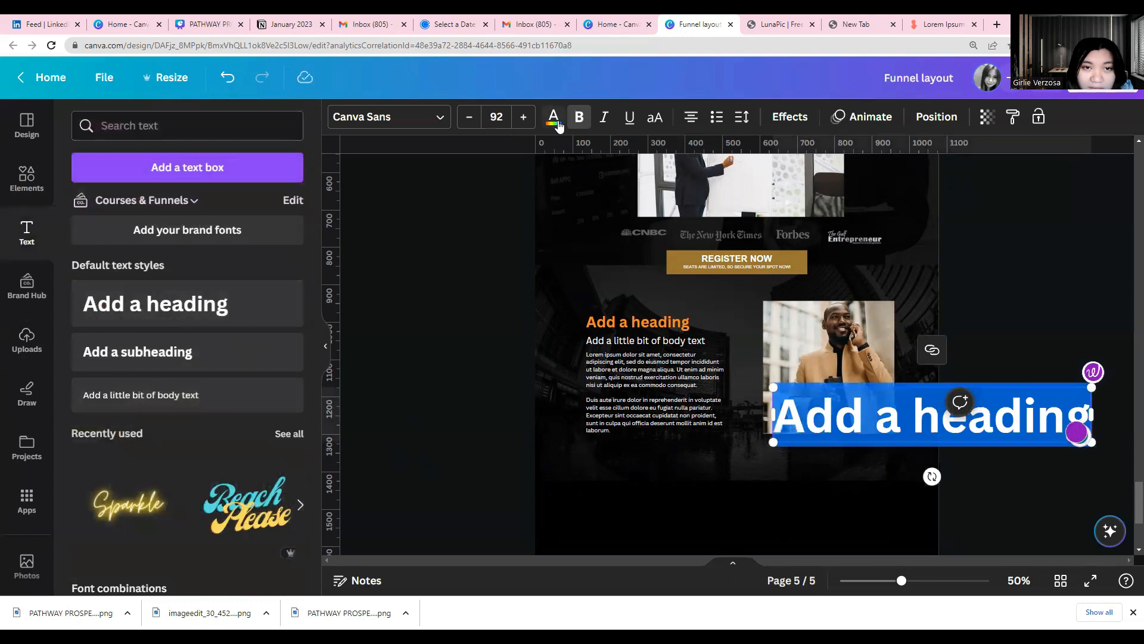
{"action": "left_click", "coordinate": [554, 117]}
{"action": "left_click", "coordinate": [167, 246]}
{"action": "left_click", "coordinate": [816, 435]}
{"action": "key", "text": "ctrl+a"}
{"action": "type", "text": "NAME"}
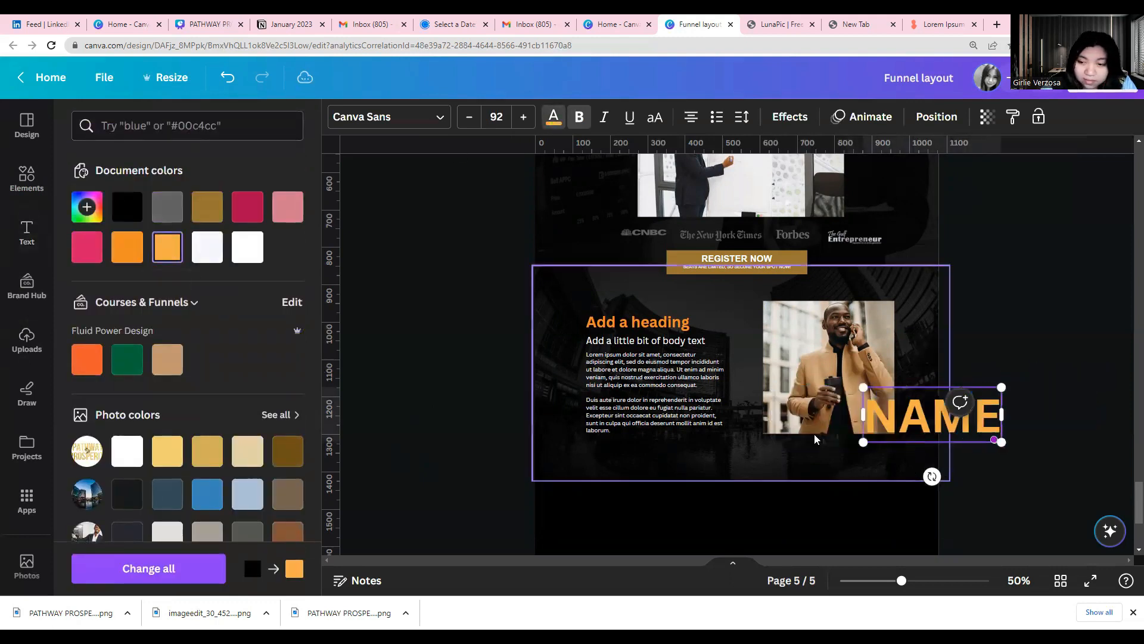
{"action": "key", "text": "Return"}
{"action": "type", "text": "HERE"}
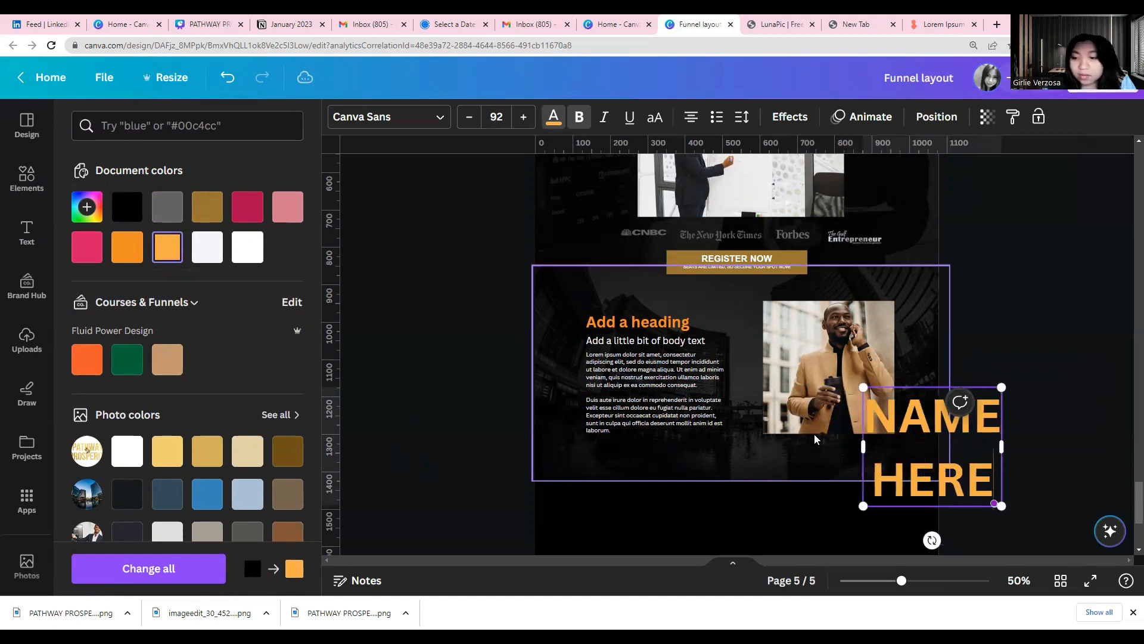
Set the heading's line spacing to 0.71, left-align it, shrink it to size 44.9 and place it over the photo's lower right corner
{"action": "left_click", "coordinate": [742, 117]}
{"action": "left_click_drag", "start_coordinate": [831, 225], "coordinate": [772, 226]}
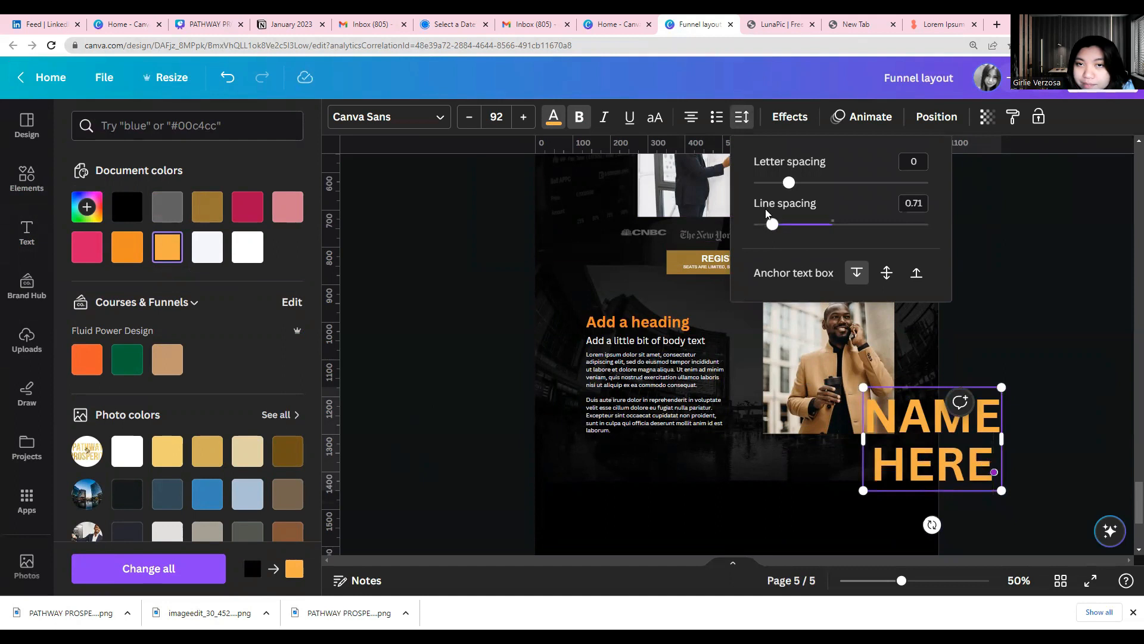
{"action": "left_click", "coordinate": [691, 119]}
{"action": "left_click_drag", "start_coordinate": [1000, 387], "coordinate": [897, 397]}
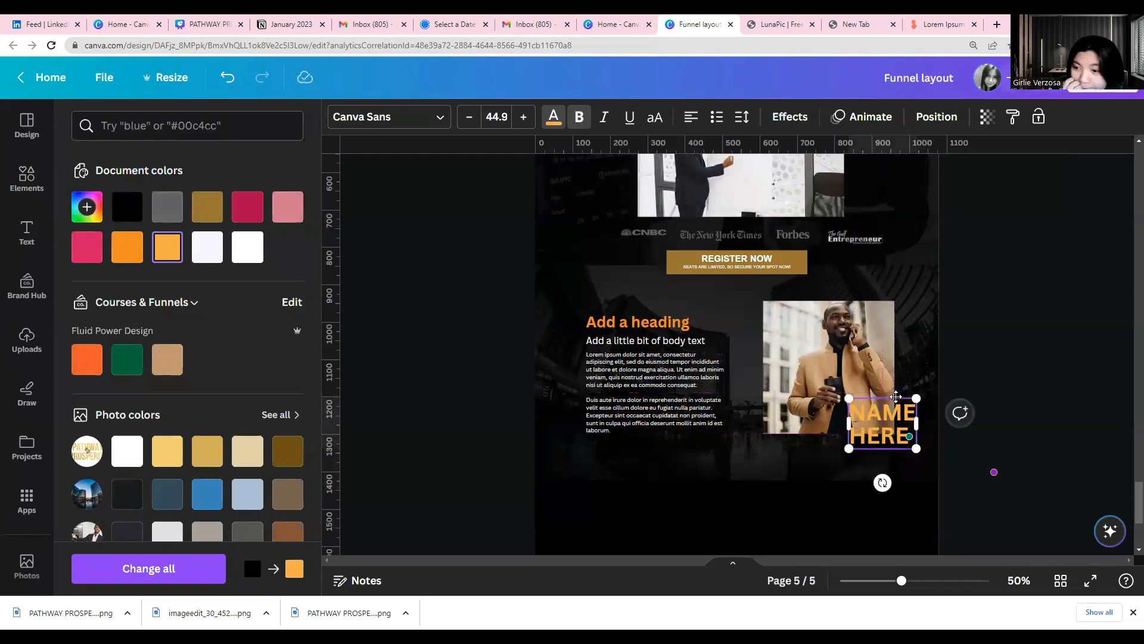
Review the finished sections on pages 3 and 4, including the intro photo with name and the financial foundation section, as reference for page 5
{"action": "scroll", "coordinate": [692, 440], "scroll_direction": "down", "scroll_amount": 3}
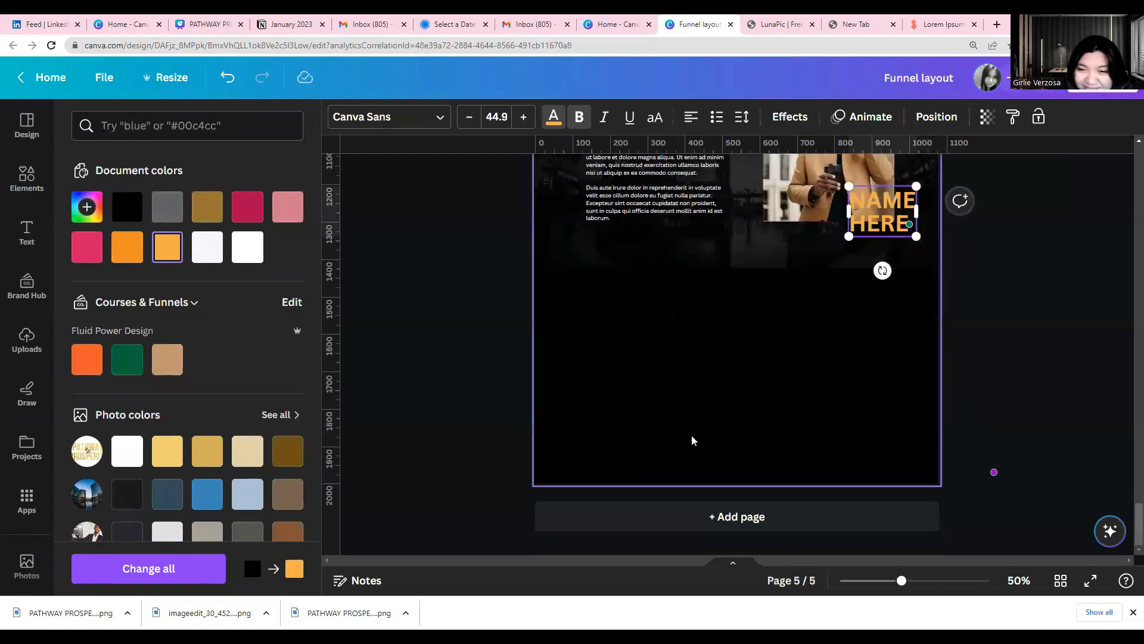
{"action": "scroll", "coordinate": [692, 440], "scroll_direction": "up", "scroll_amount": 10}
{"action": "scroll", "coordinate": [692, 439], "scroll_direction": "up", "scroll_amount": 15}
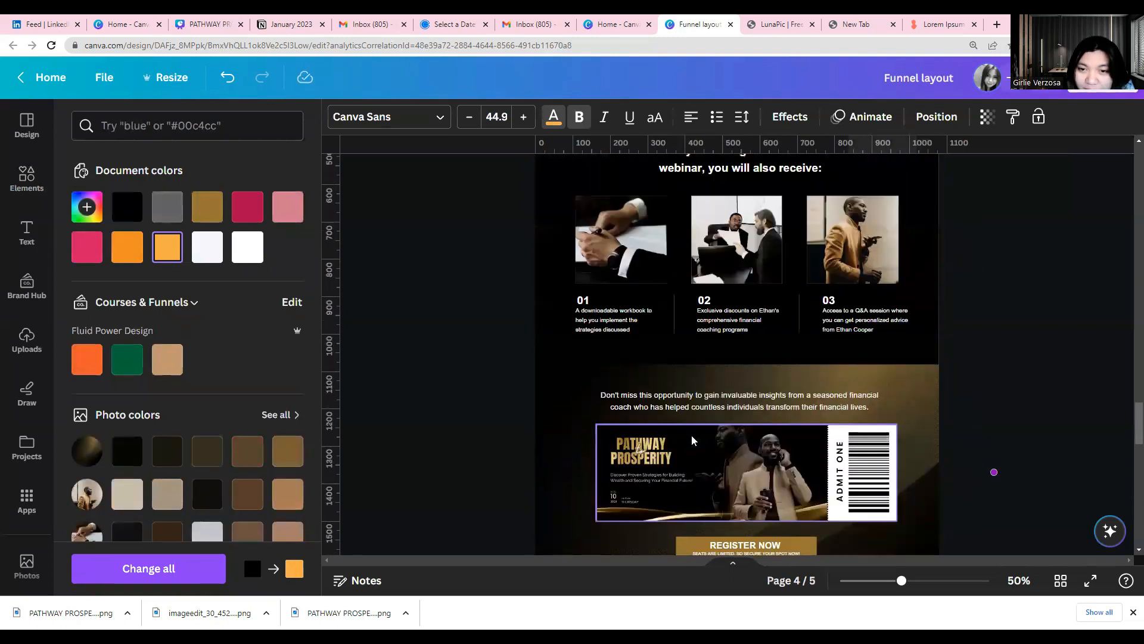
{"action": "scroll", "coordinate": [692, 440], "scroll_direction": "up", "scroll_amount": 10}
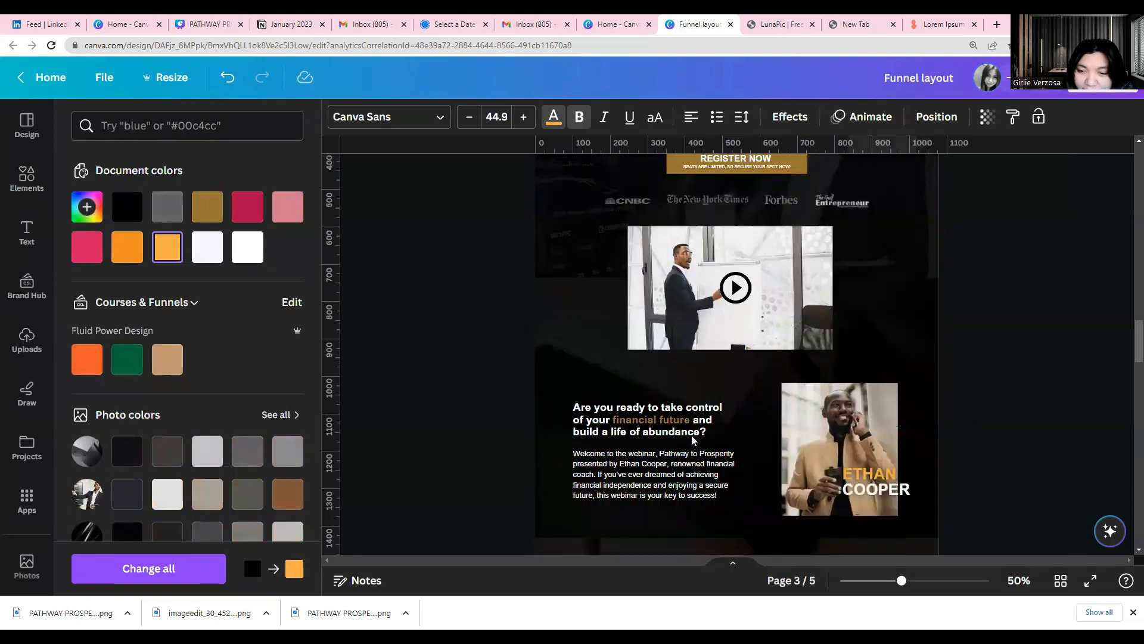
{"action": "scroll", "coordinate": [692, 440], "scroll_direction": "down", "scroll_amount": 6}
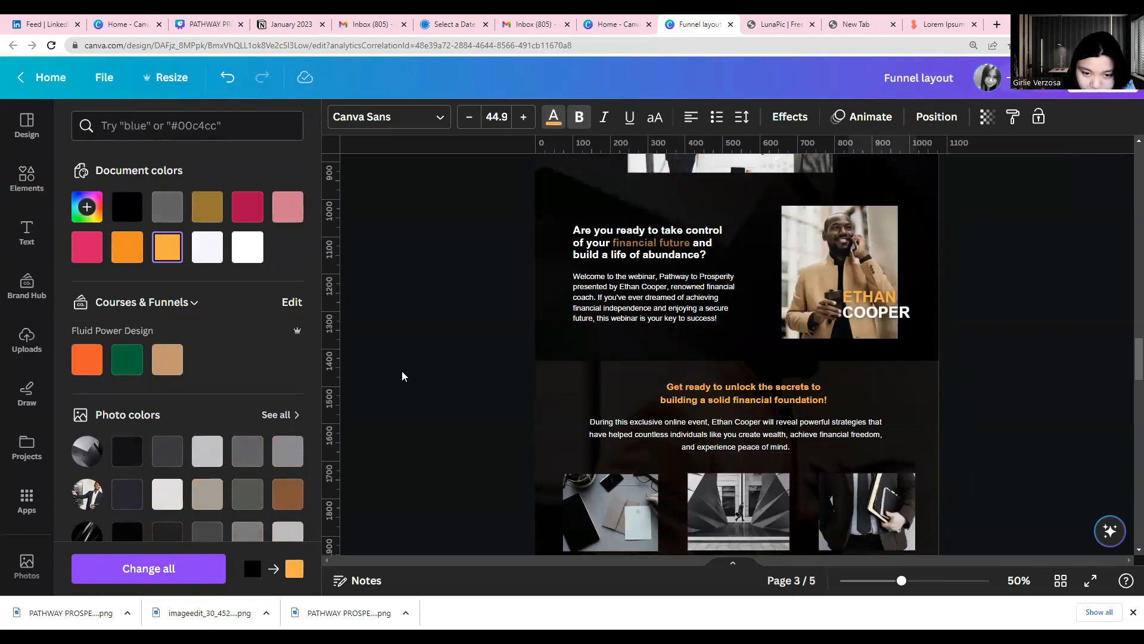
{"action": "scroll", "coordinate": [526, 404], "scroll_direction": "down", "scroll_amount": 1}
{"action": "left_click_drag", "start_coordinate": [511, 325], "coordinate": [1003, 542]}
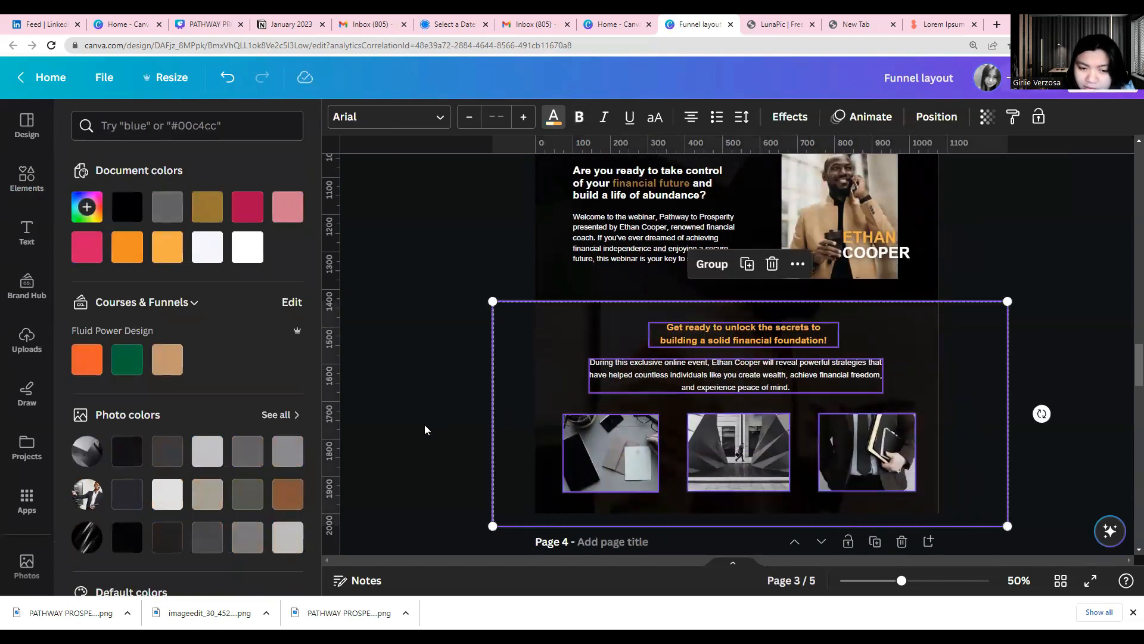
{"action": "left_click", "coordinate": [496, 385]}
{"action": "left_click", "coordinate": [370, 392]}
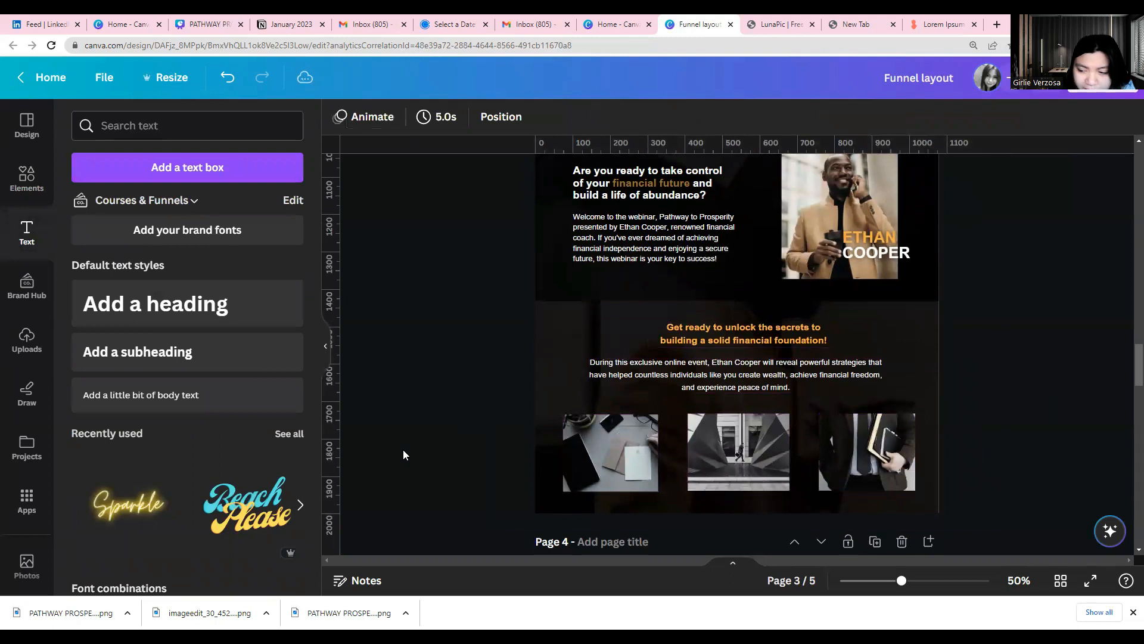
{"action": "scroll", "coordinate": [404, 455], "scroll_direction": "down", "scroll_amount": 7}
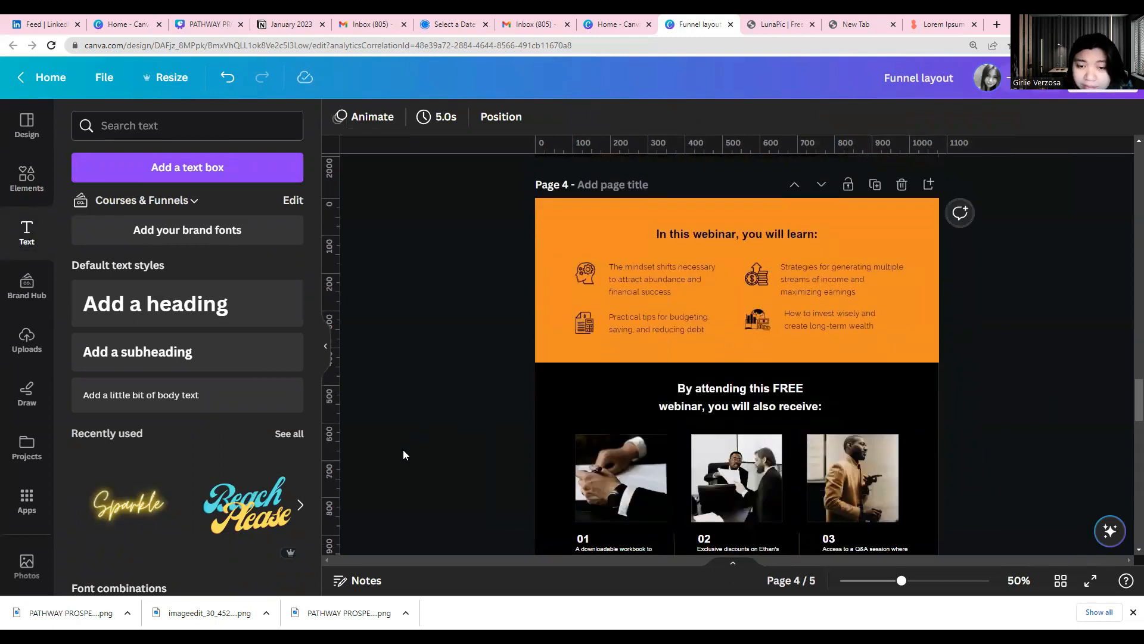
{"action": "scroll", "coordinate": [404, 455], "scroll_direction": "down", "scroll_amount": 10}
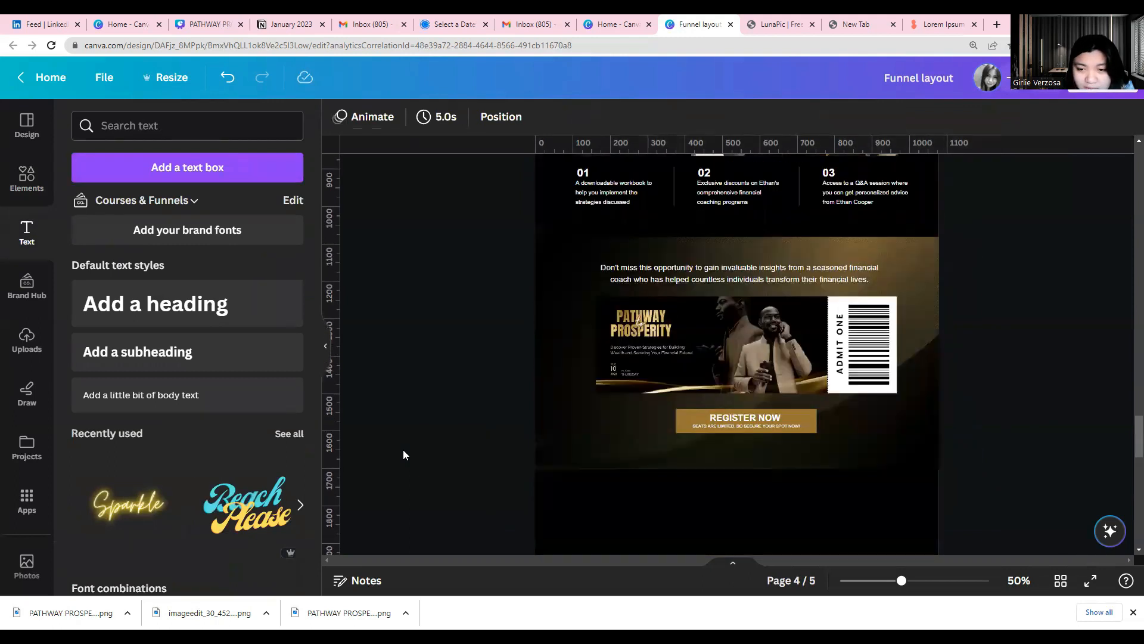
{"action": "scroll", "coordinate": [404, 455], "scroll_direction": "down", "scroll_amount": 5}
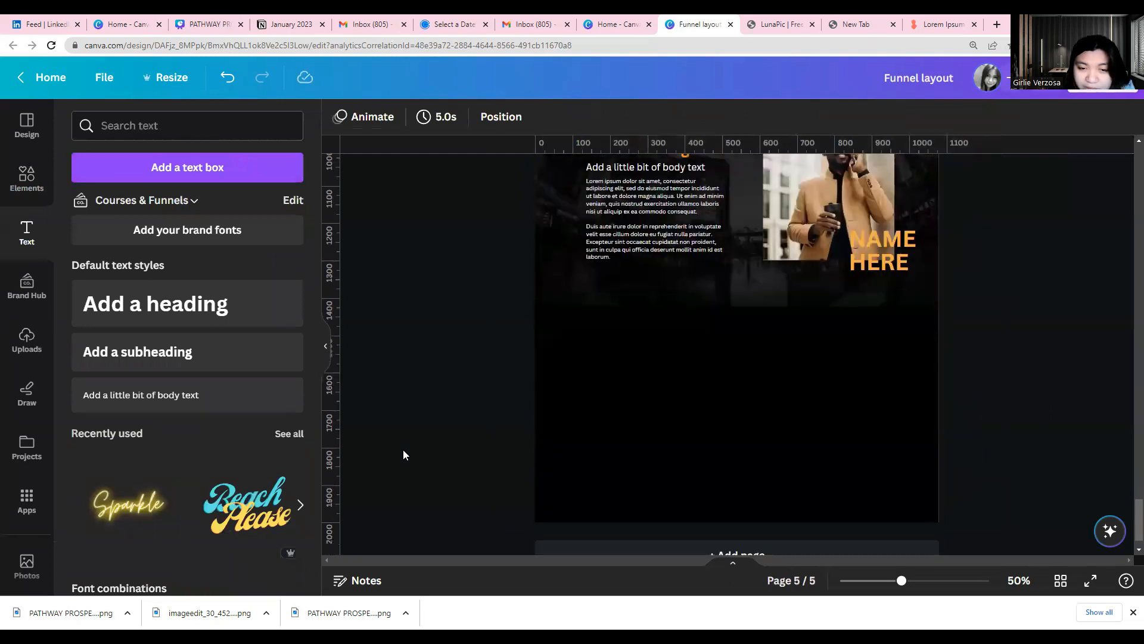
Shorten the dark buildings background slightly by raising its lower edge on page 5
{"action": "left_click", "coordinate": [708, 312]}
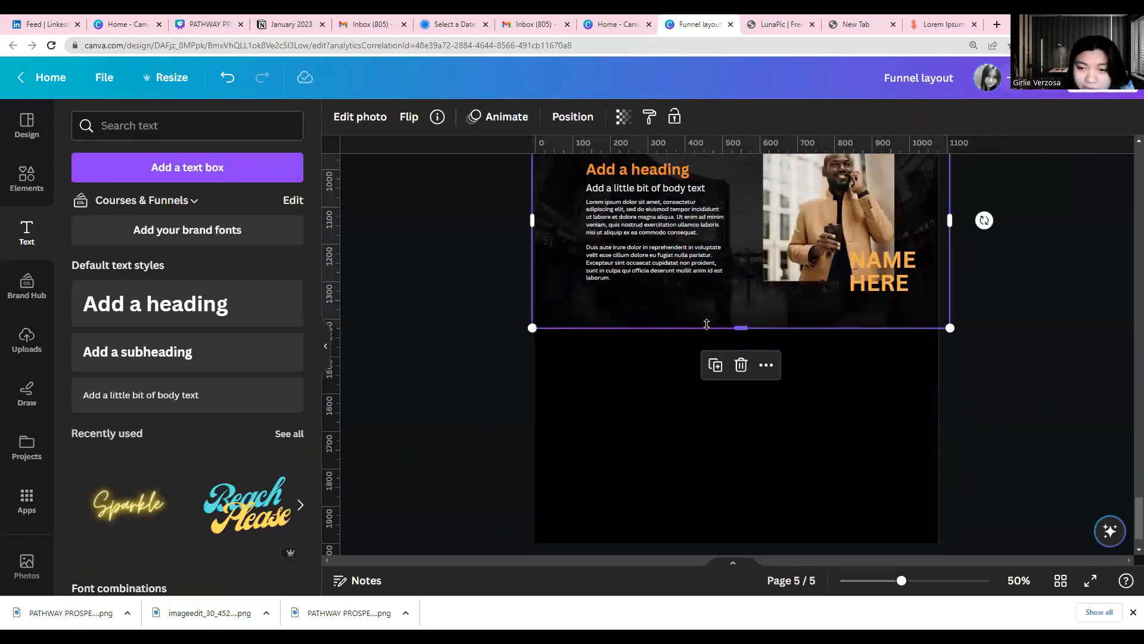
{"action": "left_click_drag", "start_coordinate": [706, 325], "coordinate": [706, 309]}
{"action": "left_click", "coordinate": [682, 337]}
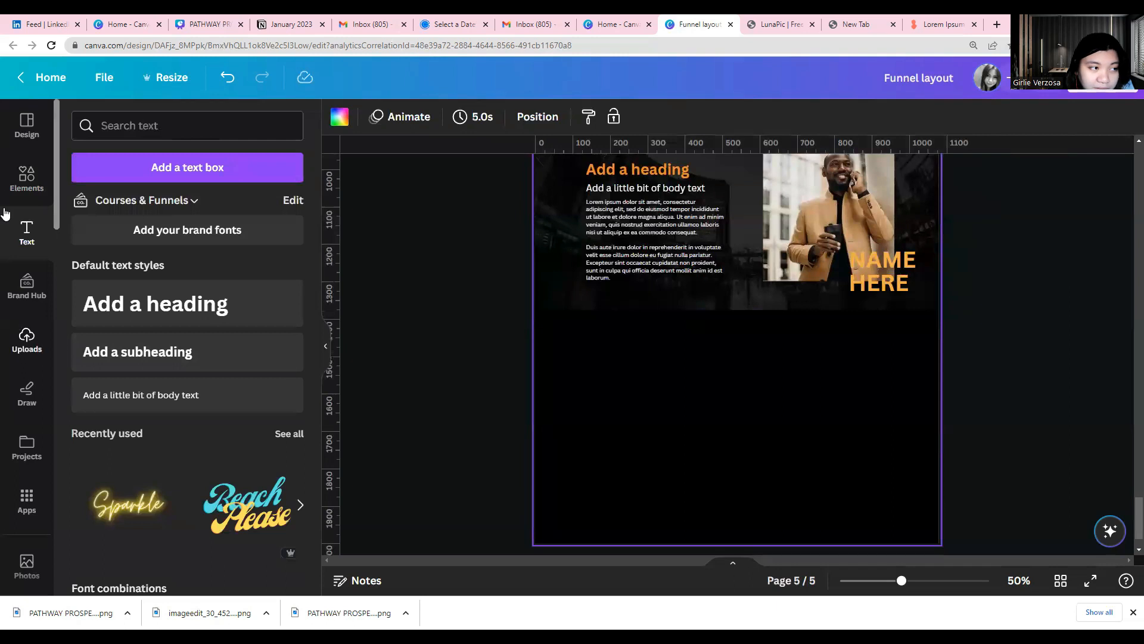
Add the recently used business team photo to page 5, enlarge it beyond the page width and place it directly below the buildings section
{"action": "left_click", "coordinate": [16, 190]}
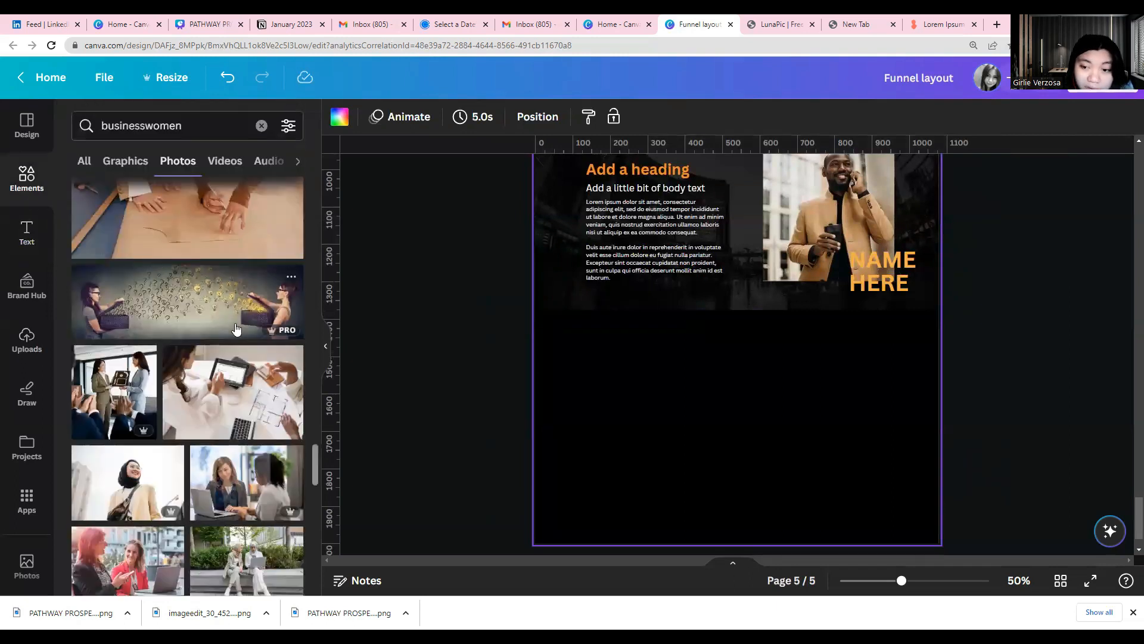
{"action": "scroll", "coordinate": [191, 312], "scroll_direction": "up", "scroll_amount": 4}
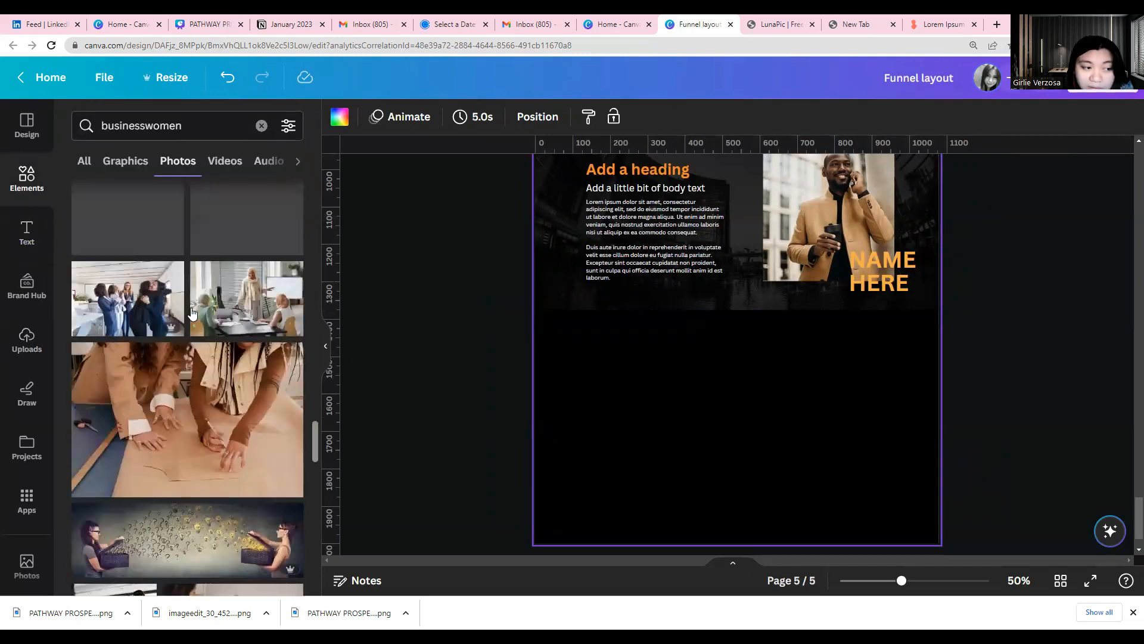
{"action": "scroll", "coordinate": [191, 313], "scroll_direction": "up", "scroll_amount": 1}
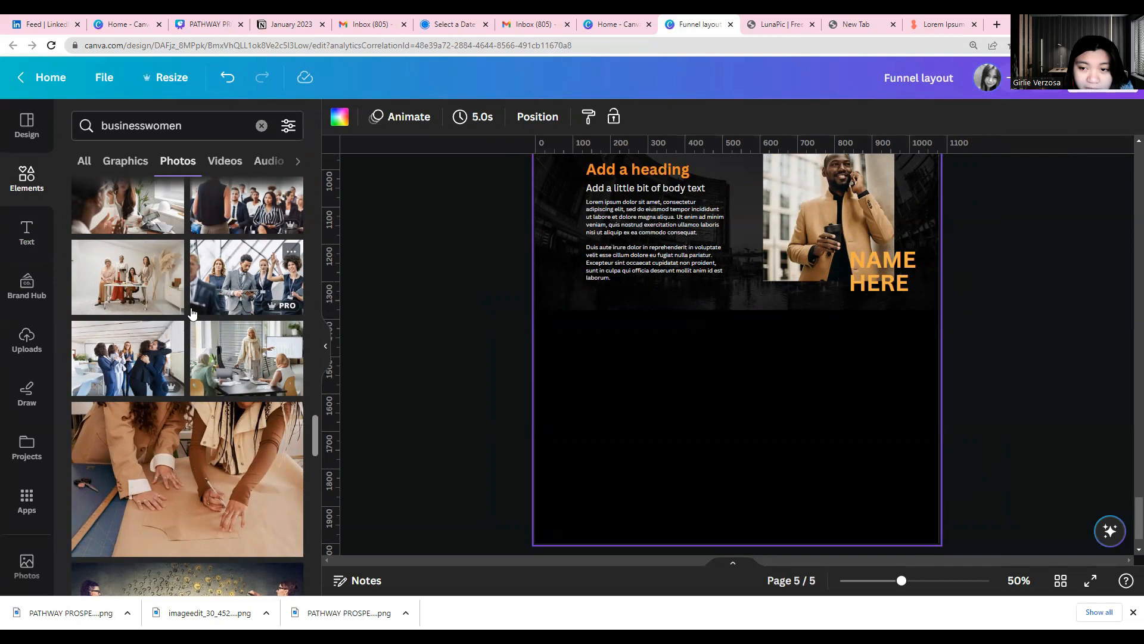
{"action": "scroll", "coordinate": [192, 313], "scroll_direction": "up", "scroll_amount": 4}
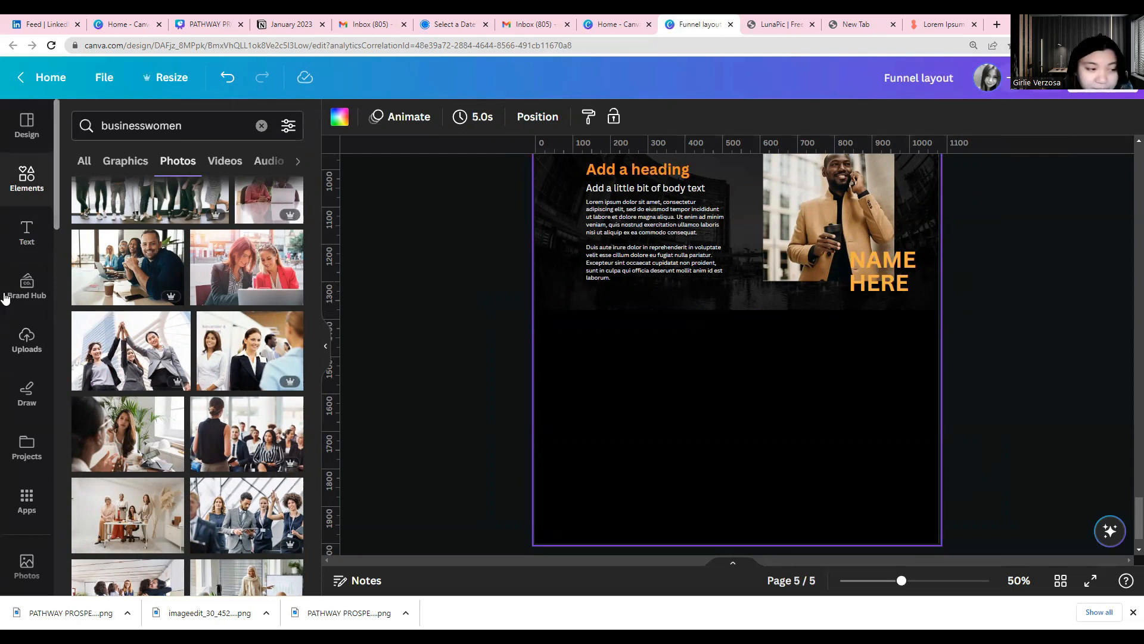
{"action": "left_click", "coordinate": [26, 177]}
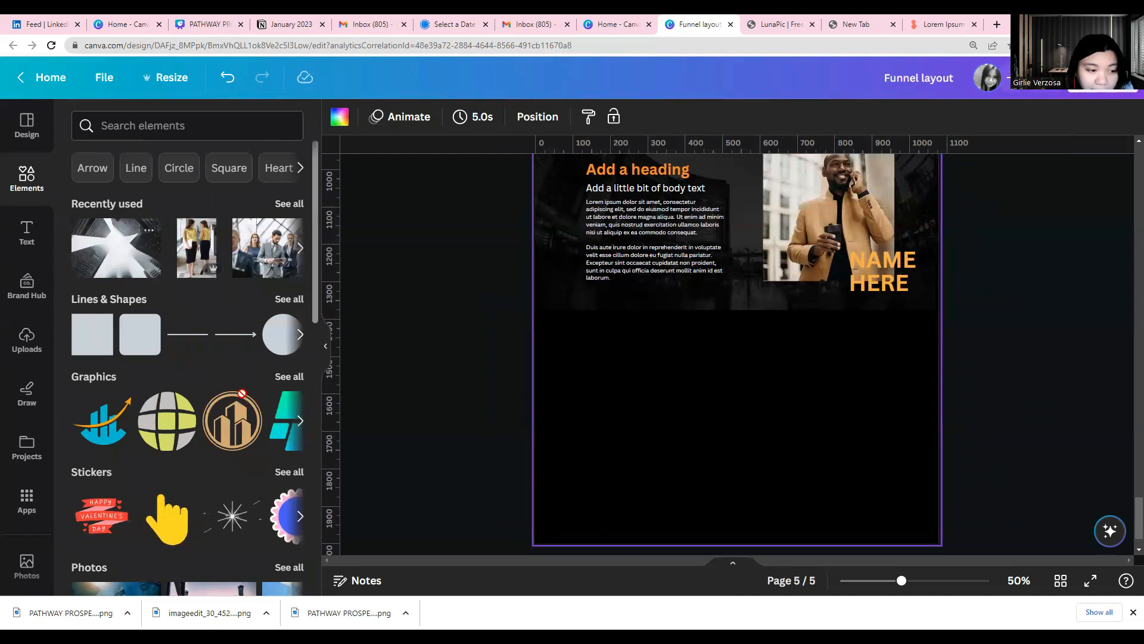
{"action": "left_click", "coordinate": [267, 247]}
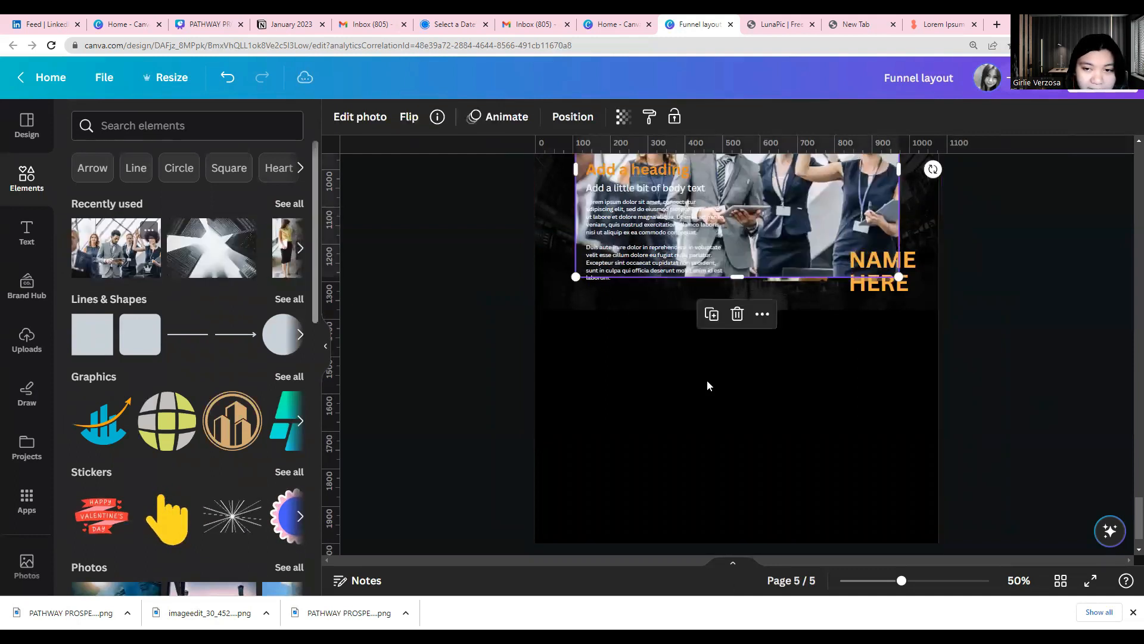
{"action": "left_click_drag", "start_coordinate": [763, 329], "coordinate": [708, 436]}
{"action": "mouse_move", "coordinate": [846, 448]}
{"action": "left_mouse_down"}
{"action": "mouse_move", "coordinate": [995, 429]}
{"action": "mouse_move", "coordinate": [850, 448]}
{"action": "mouse_move", "coordinate": [843, 464]}
{"action": "left_mouse_up"}
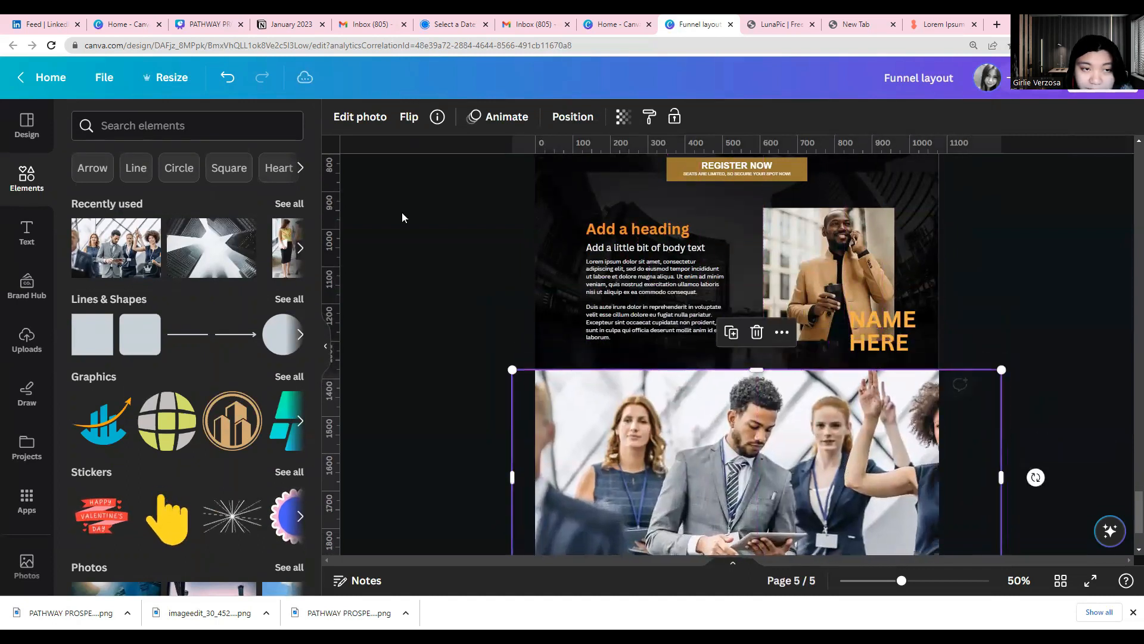
Adjust the team photo with blacks at 29, brightness at -46 and saturation at -100
{"action": "left_click", "coordinate": [349, 129]}
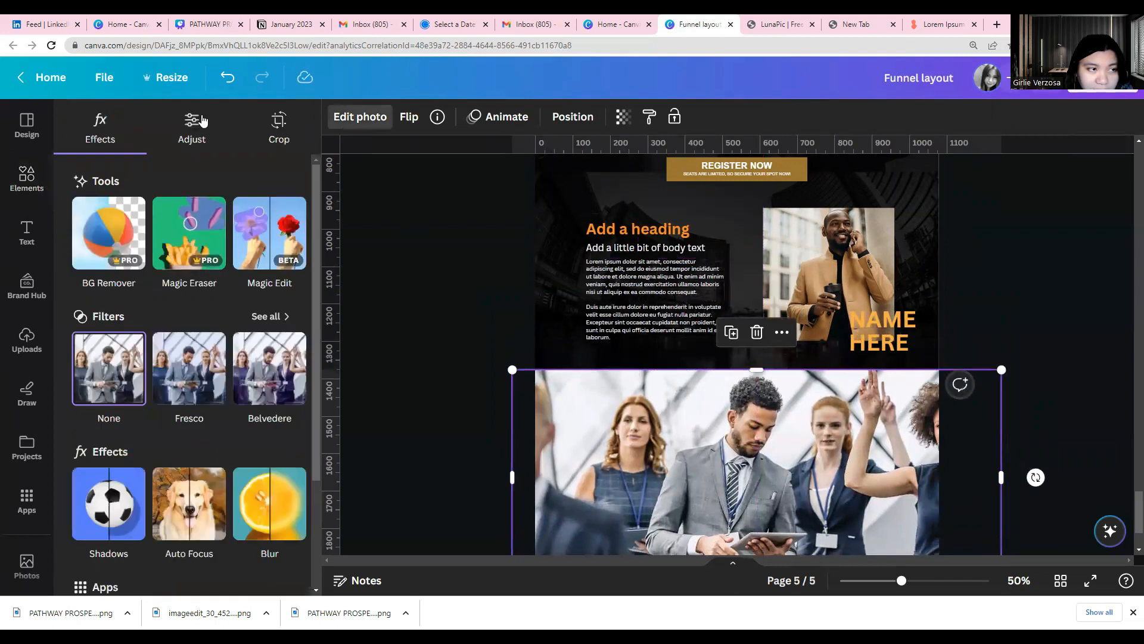
{"action": "left_click", "coordinate": [192, 122]}
{"action": "scroll", "coordinate": [215, 387], "scroll_direction": "down", "scroll_amount": 2}
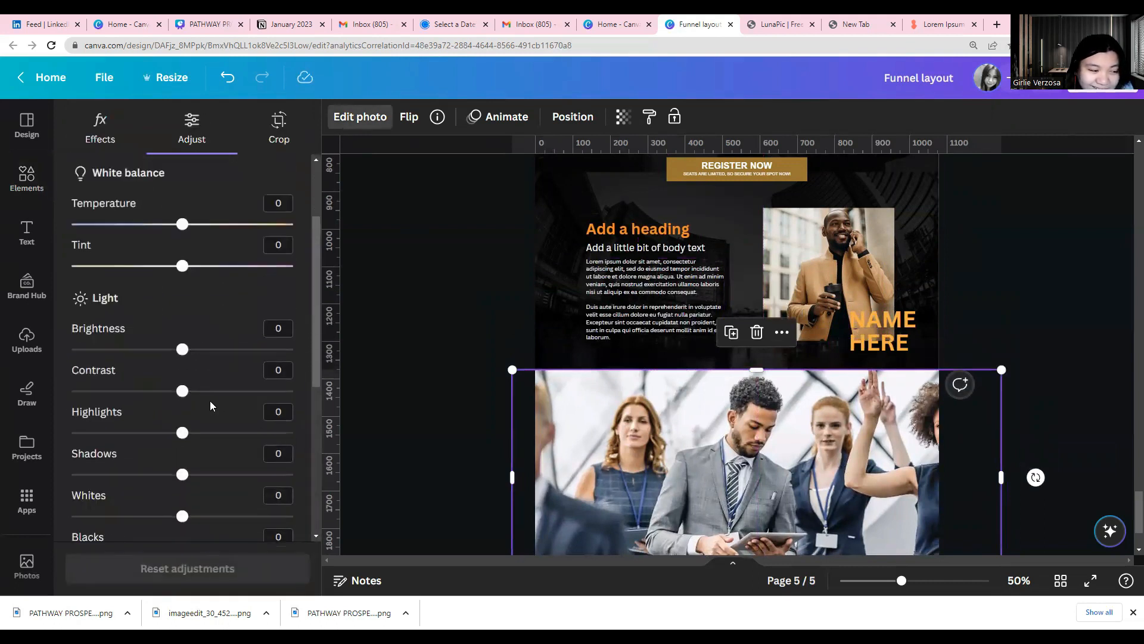
{"action": "scroll", "coordinate": [179, 441], "scroll_direction": "down", "scroll_amount": 2}
{"action": "left_click_drag", "start_coordinate": [182, 440], "coordinate": [214, 439]}
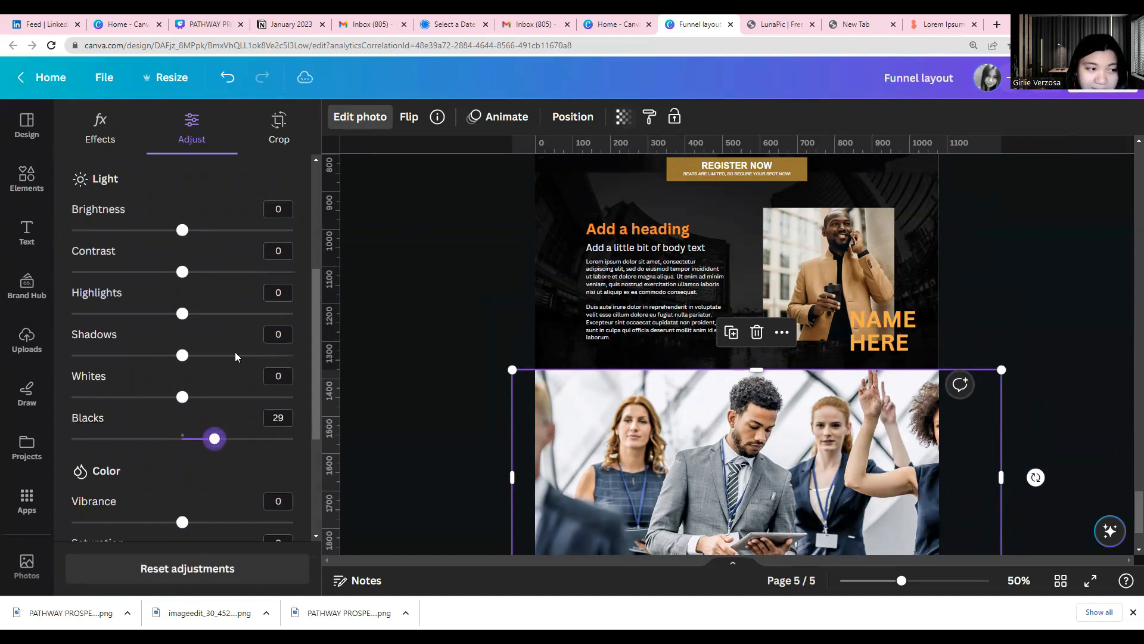
{"action": "left_click_drag", "start_coordinate": [183, 230], "coordinate": [131, 230]}
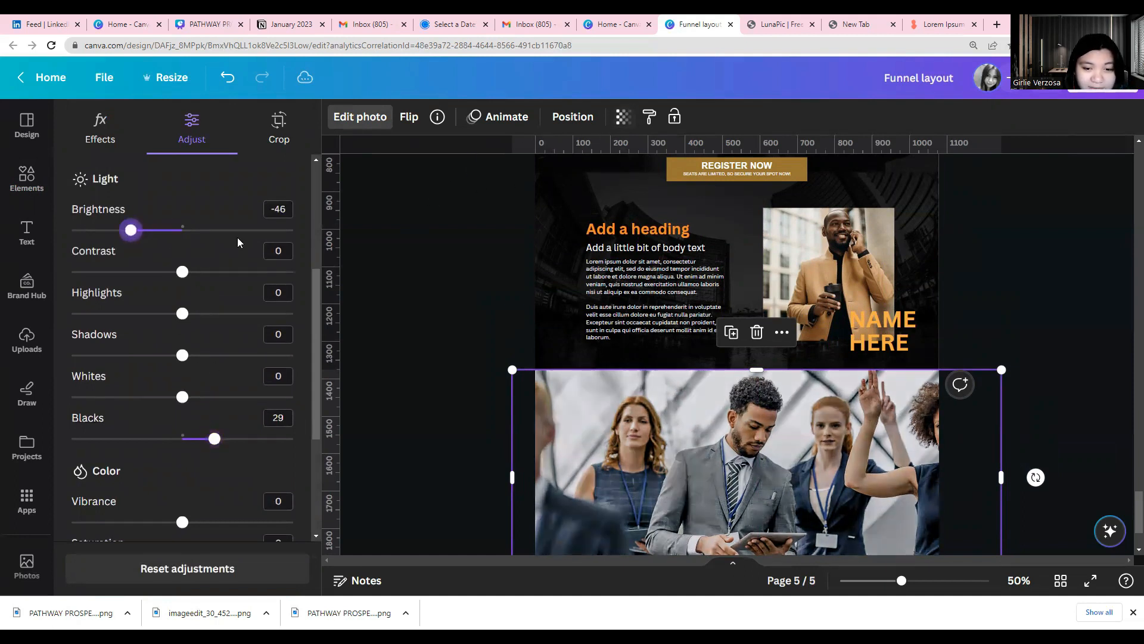
{"action": "scroll", "coordinate": [122, 439], "scroll_direction": "down", "scroll_amount": 2}
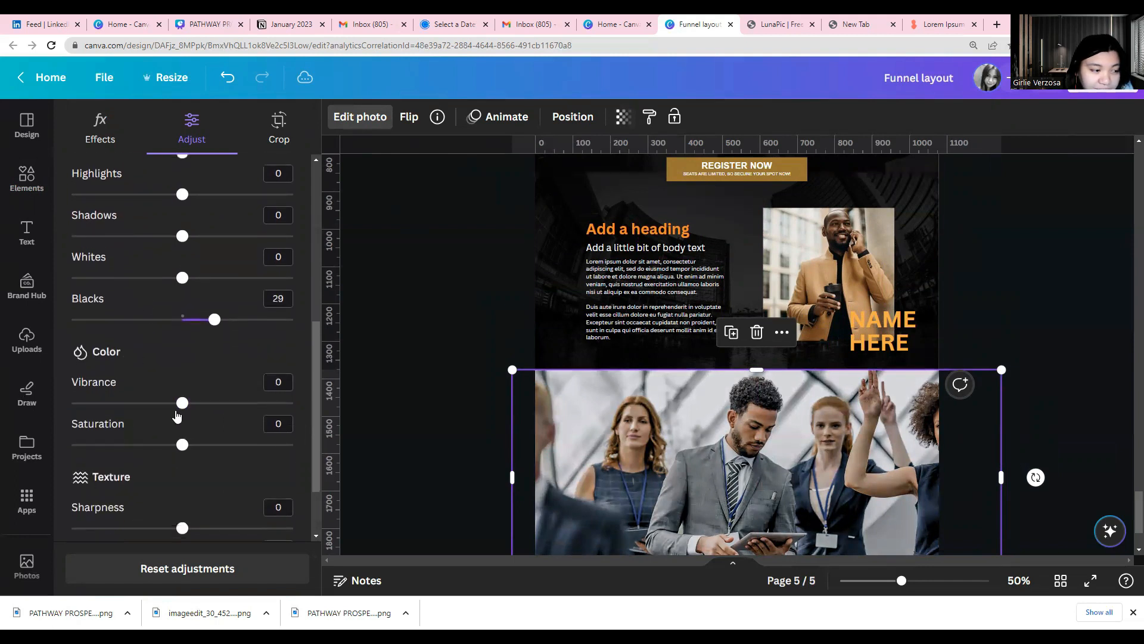
{"action": "scroll", "coordinate": [177, 415], "scroll_direction": "down", "scroll_amount": 1}
{"action": "left_click_drag", "start_coordinate": [180, 385], "coordinate": [70, 386]}
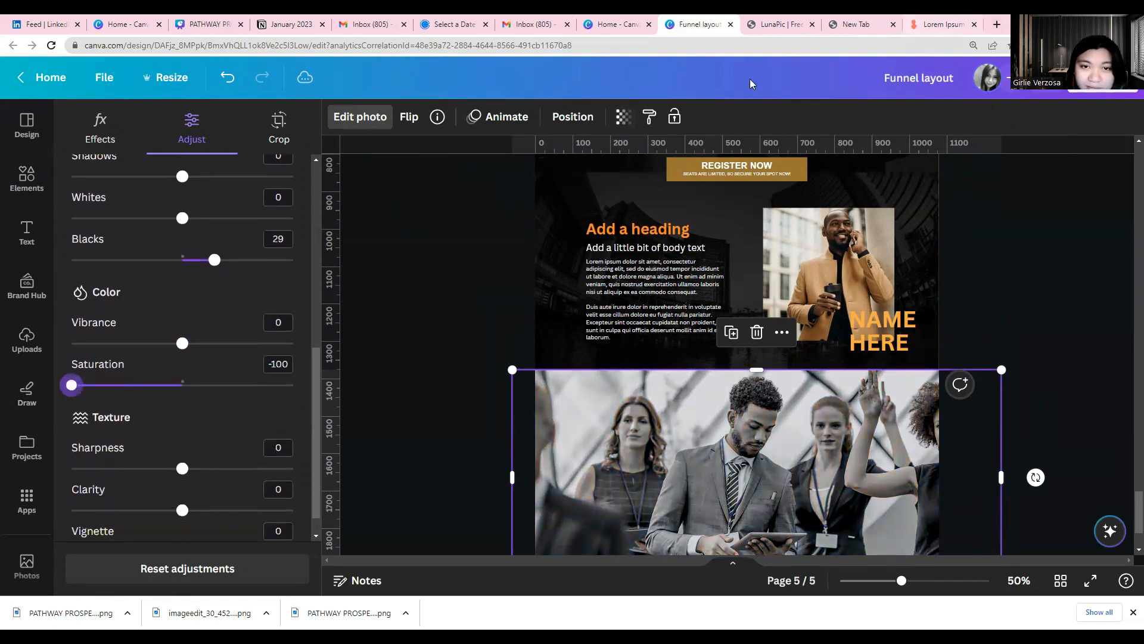
Set the team photo's transparency to 11 and extend its lower edge to the bottom of page 5
{"action": "left_click", "coordinate": [623, 117]}
{"action": "left_click_drag", "start_coordinate": [623, 176], "coordinate": [506, 184]}
{"action": "scroll", "coordinate": [564, 375], "scroll_direction": "down", "scroll_amount": 2}
{"action": "left_click", "coordinate": [489, 388]}
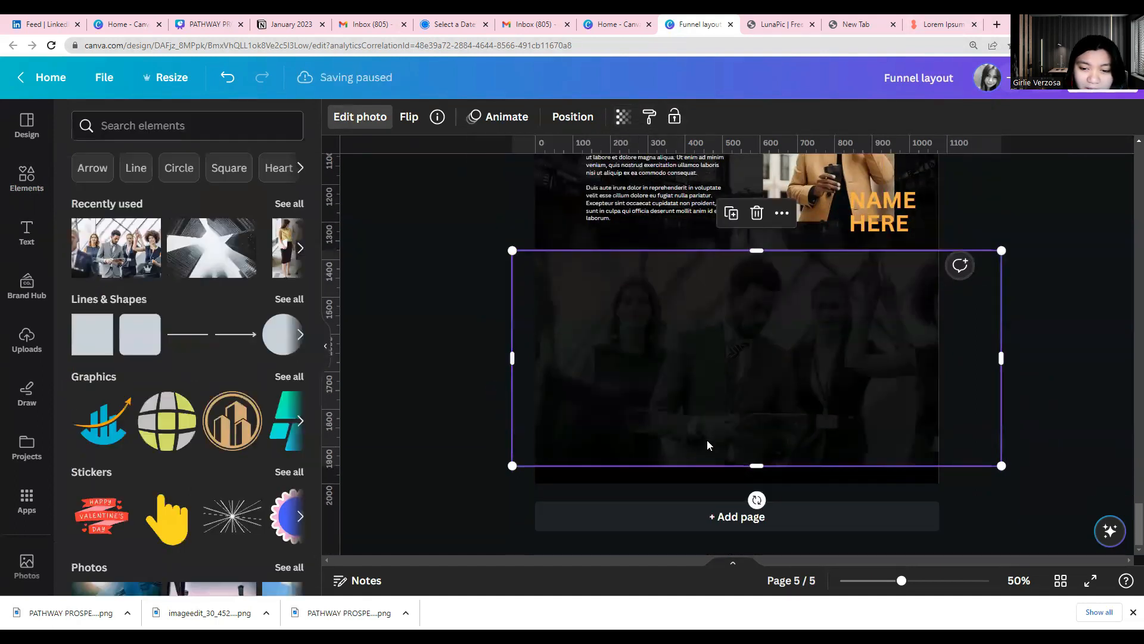
{"action": "left_click_drag", "start_coordinate": [756, 465], "coordinate": [757, 483]}
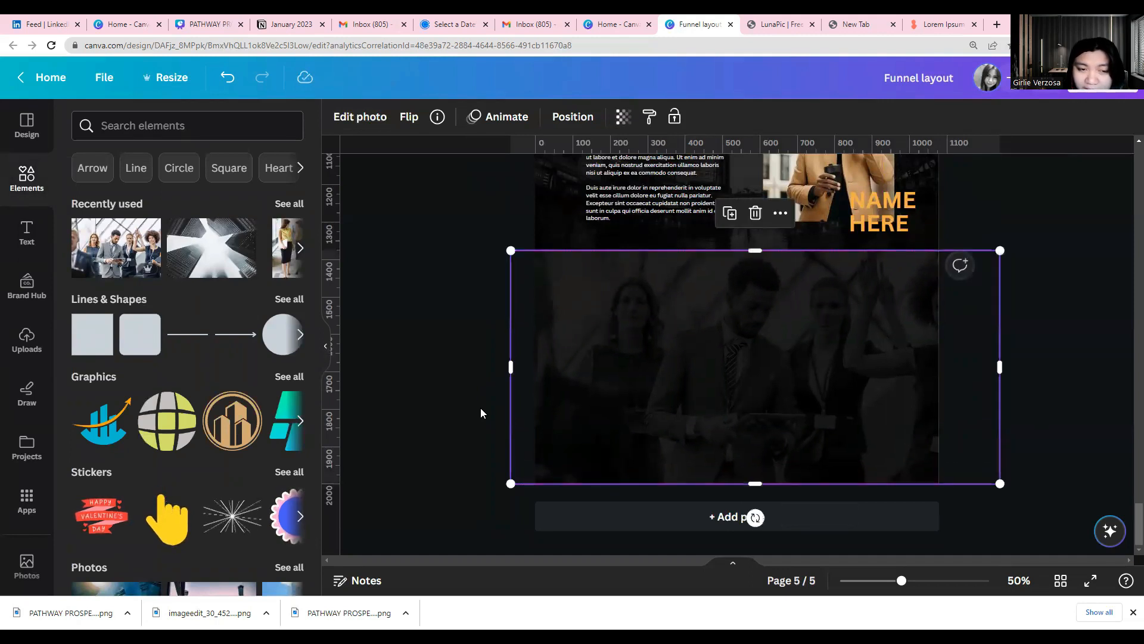
{"action": "left_click", "coordinate": [623, 117]}
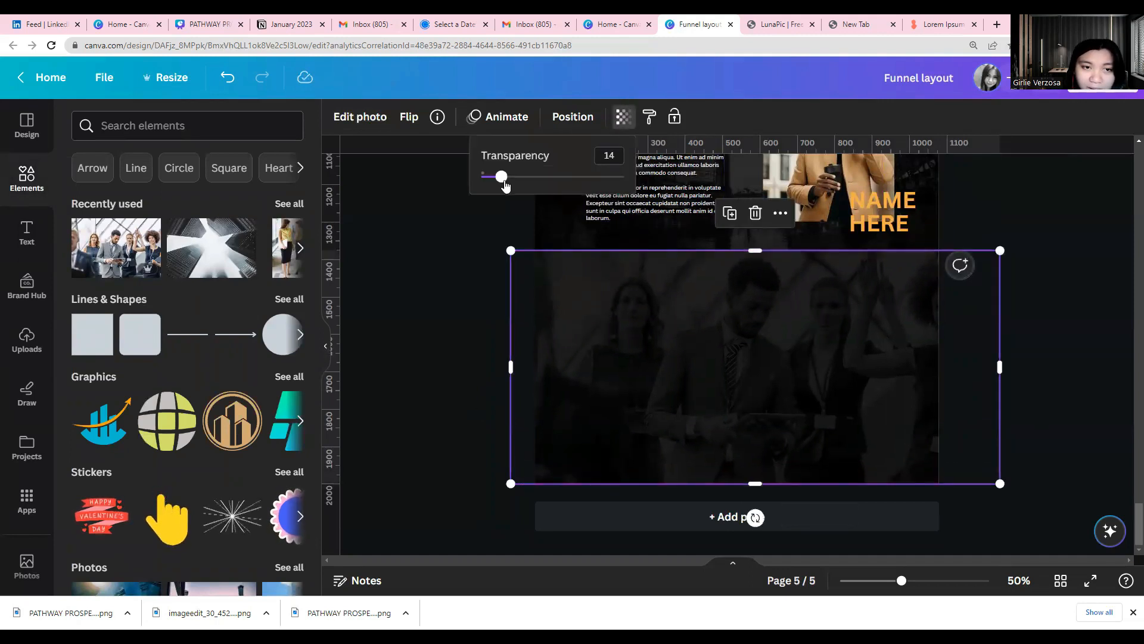
{"action": "left_click_drag", "start_coordinate": [502, 183], "coordinate": [498, 187]}
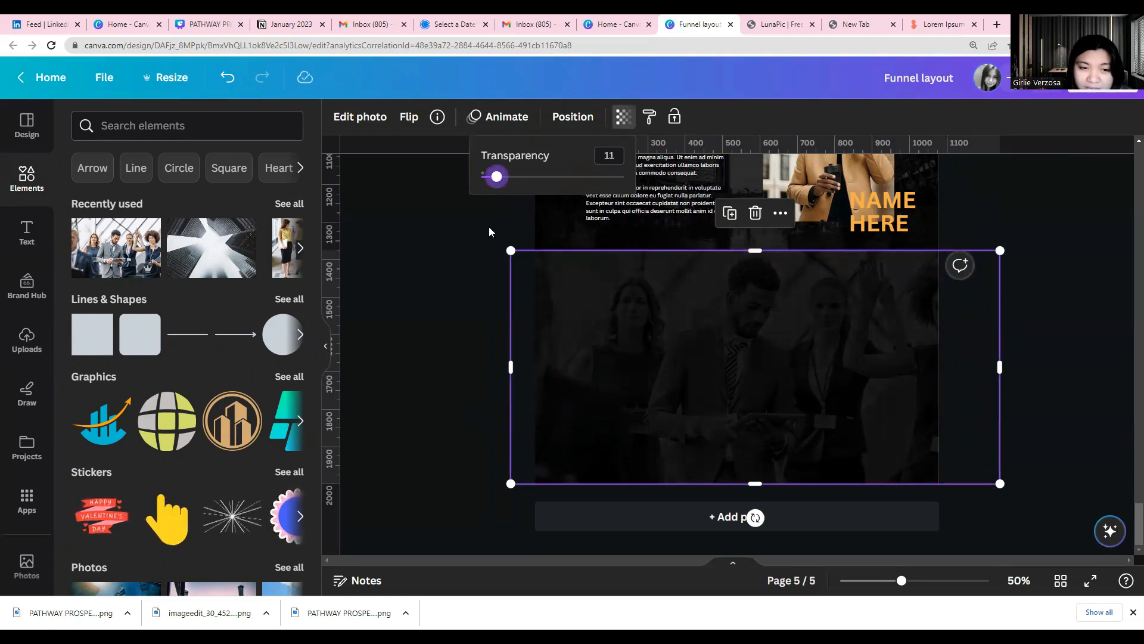
{"action": "left_click", "coordinate": [489, 253]}
Review the text and image arrangement of the finished sections on pages 3 and 4 as reference for the team photo section
{"action": "scroll", "coordinate": [490, 254], "scroll_direction": "up", "scroll_amount": 3}
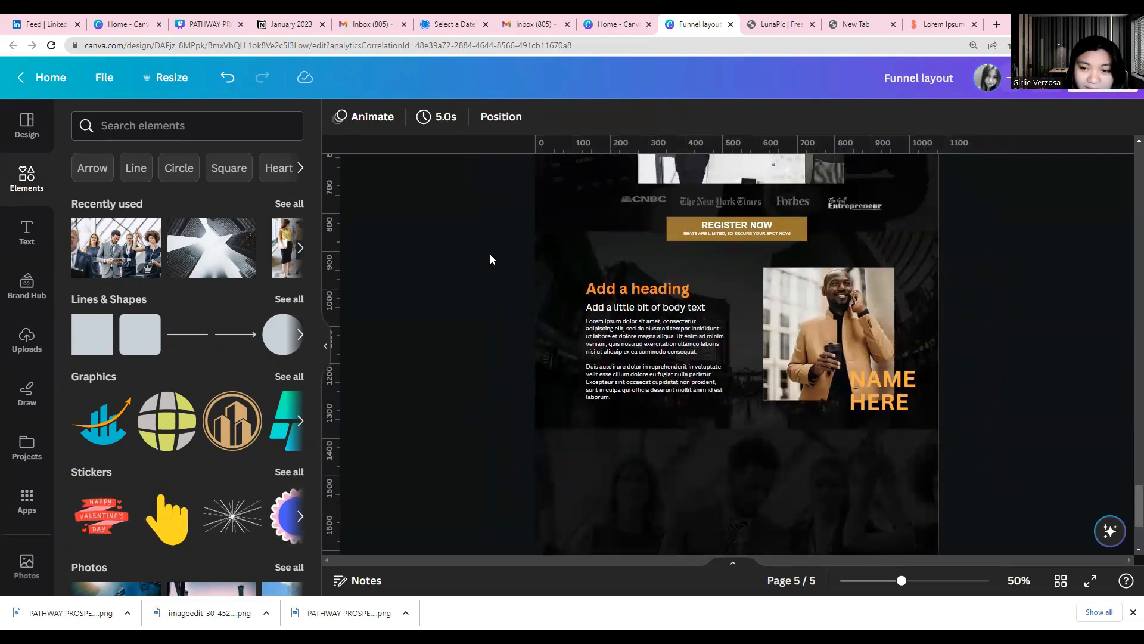
{"action": "scroll", "coordinate": [489, 254], "scroll_direction": "up", "scroll_amount": 8}
{"action": "scroll", "coordinate": [490, 254], "scroll_direction": "up", "scroll_amount": 10}
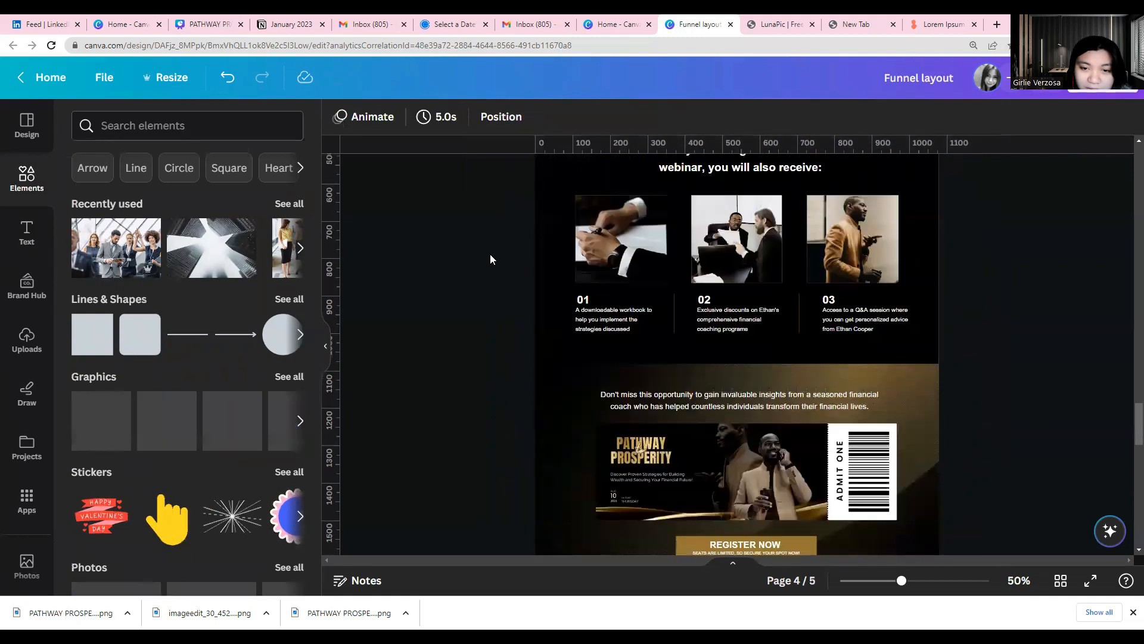
{"action": "scroll", "coordinate": [490, 253], "scroll_direction": "up", "scroll_amount": 2}
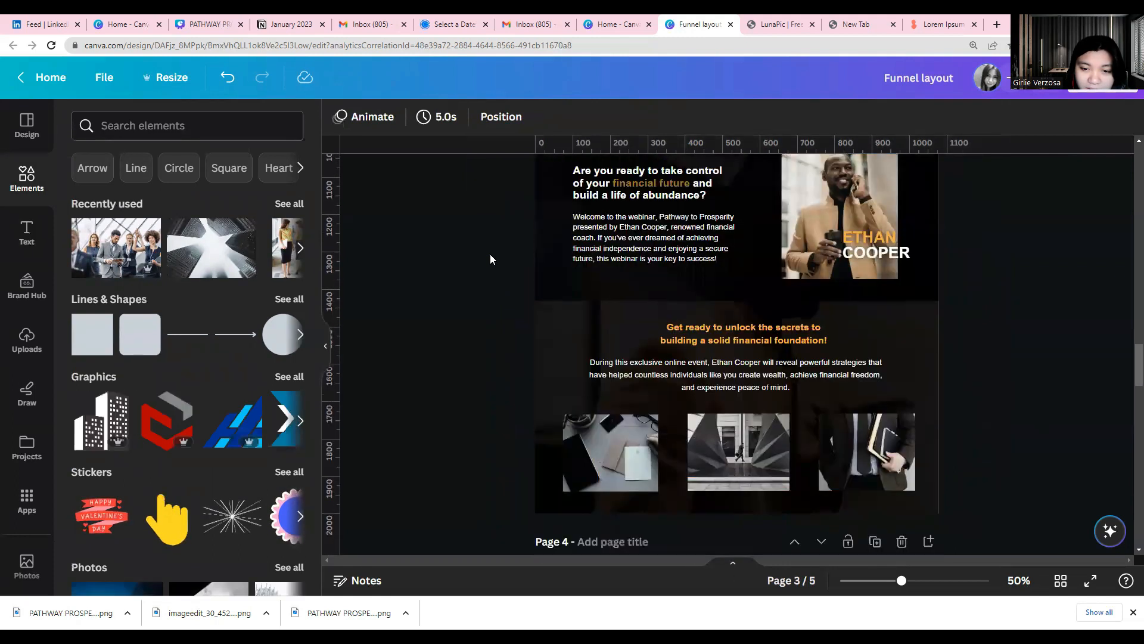
{"action": "scroll", "coordinate": [490, 254], "scroll_direction": "down", "scroll_amount": 2}
{"action": "scroll", "coordinate": [508, 338], "scroll_direction": "down", "scroll_amount": 15}
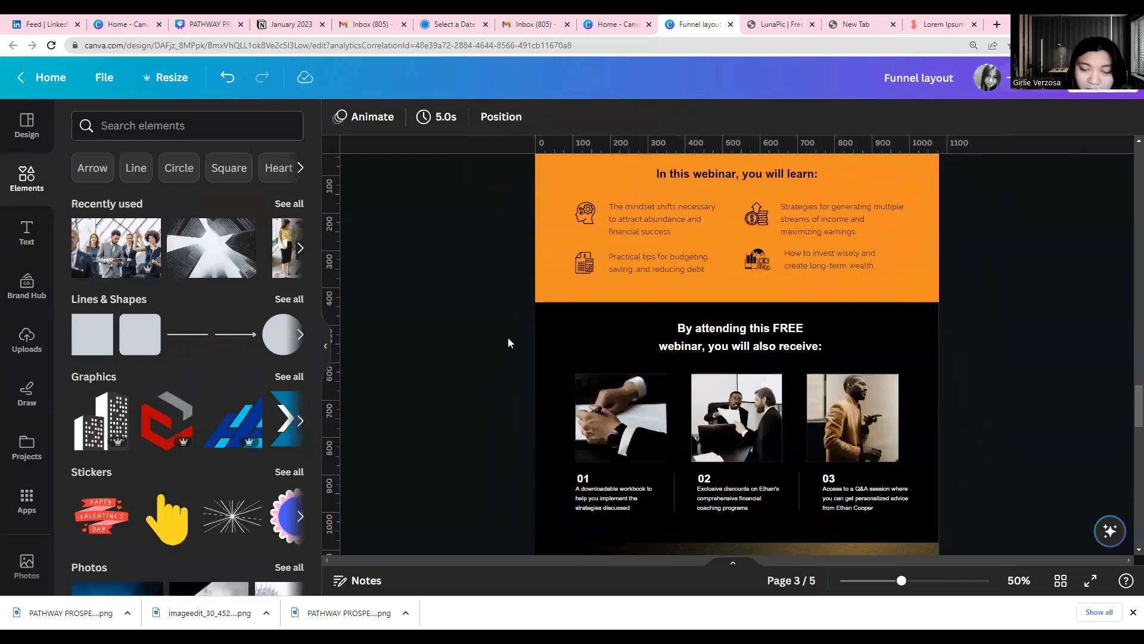
{"action": "scroll", "coordinate": [561, 372], "scroll_direction": "down", "scroll_amount": 5}
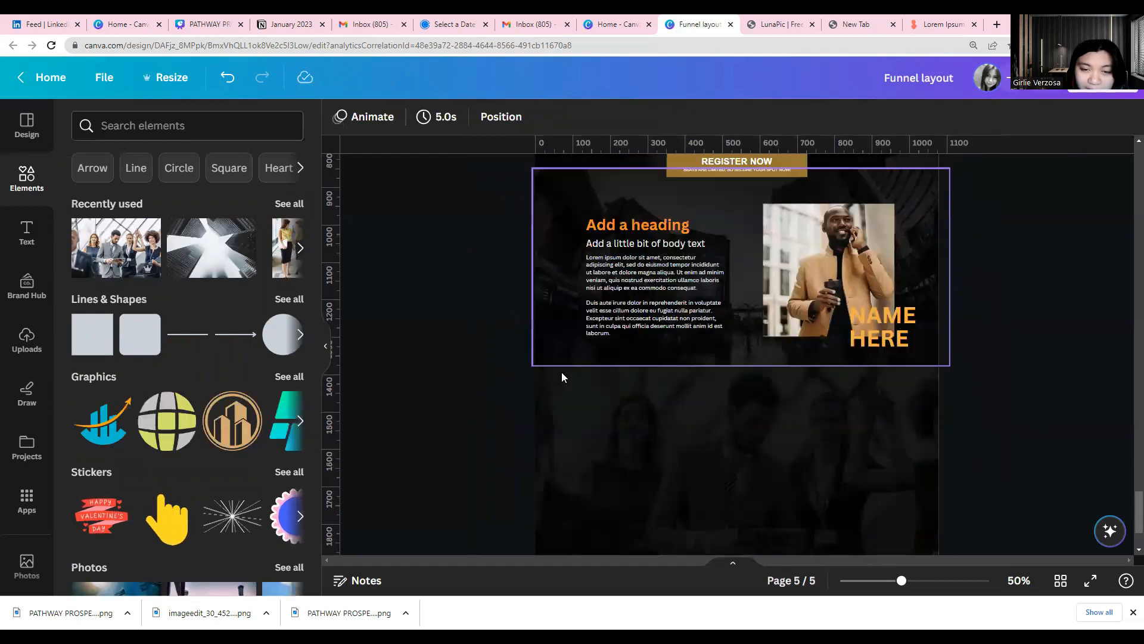
Duplicate the orange heading and the body text line beneath it, and place the copies at the top of the team photo section
{"action": "left_click", "coordinate": [614, 175]}
{"action": "double_click", "coordinate": [614, 176]}
{"action": "left_click", "coordinate": [612, 214]}
{"action": "left_click_drag", "start_coordinate": [627, 192], "coordinate": [710, 355]}
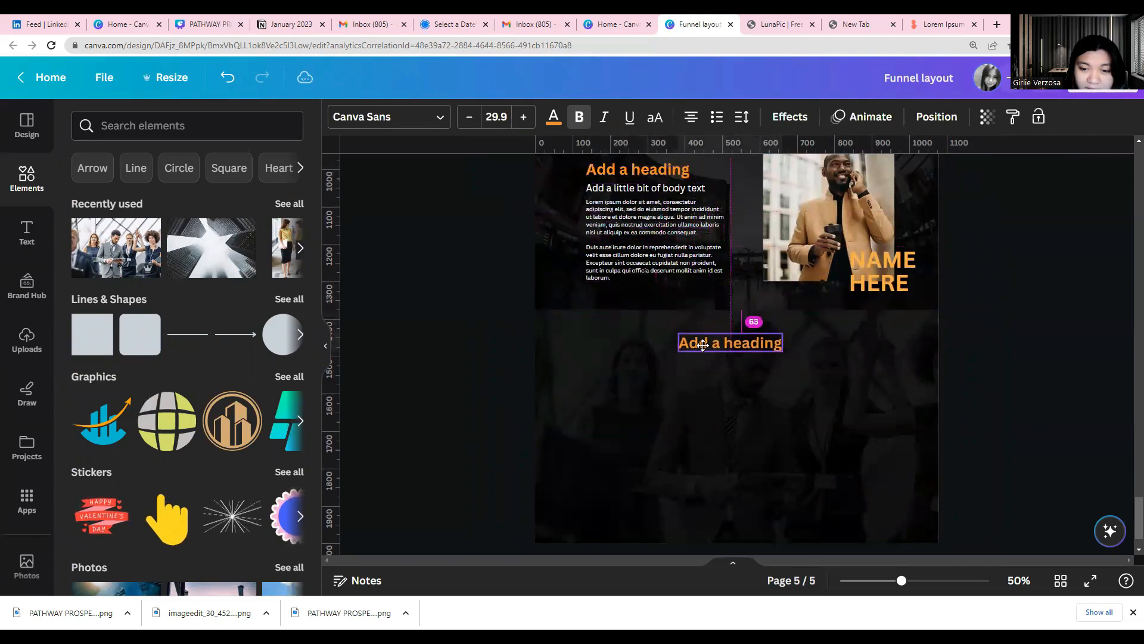
{"action": "left_click", "coordinate": [639, 191]}
{"action": "left_click", "coordinate": [622, 231]}
{"action": "left_click_drag", "start_coordinate": [622, 215], "coordinate": [700, 361]}
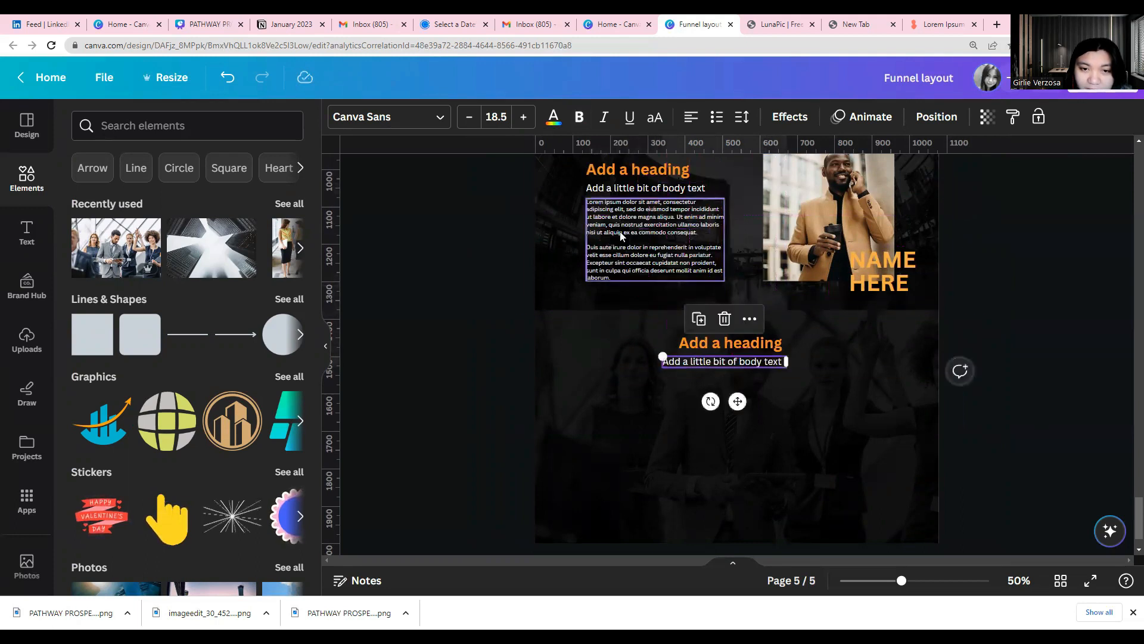
Duplicate the lorem ipsum text block, place the copy under the new body text line and widen it across the section
{"action": "left_click", "coordinate": [621, 234]}
{"action": "left_click", "coordinate": [631, 161]}
{"action": "left_click_drag", "start_coordinate": [643, 238], "coordinate": [669, 403]}
{"action": "left_click_drag", "start_coordinate": [762, 403], "coordinate": [887, 441]}
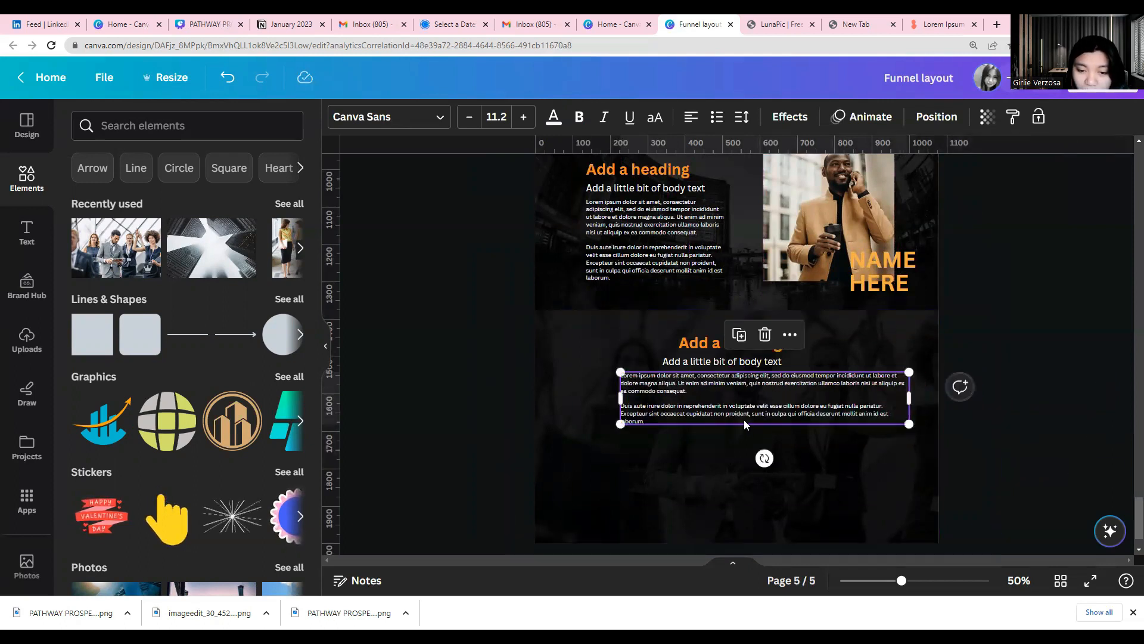
Delete the second paragraph of the copied lorem ipsum text, center-align the rest and shift it slightly down under the body text line
{"action": "left_click", "coordinate": [741, 414]}
{"action": "left_click_drag", "start_coordinate": [648, 420], "coordinate": [624, 409]}
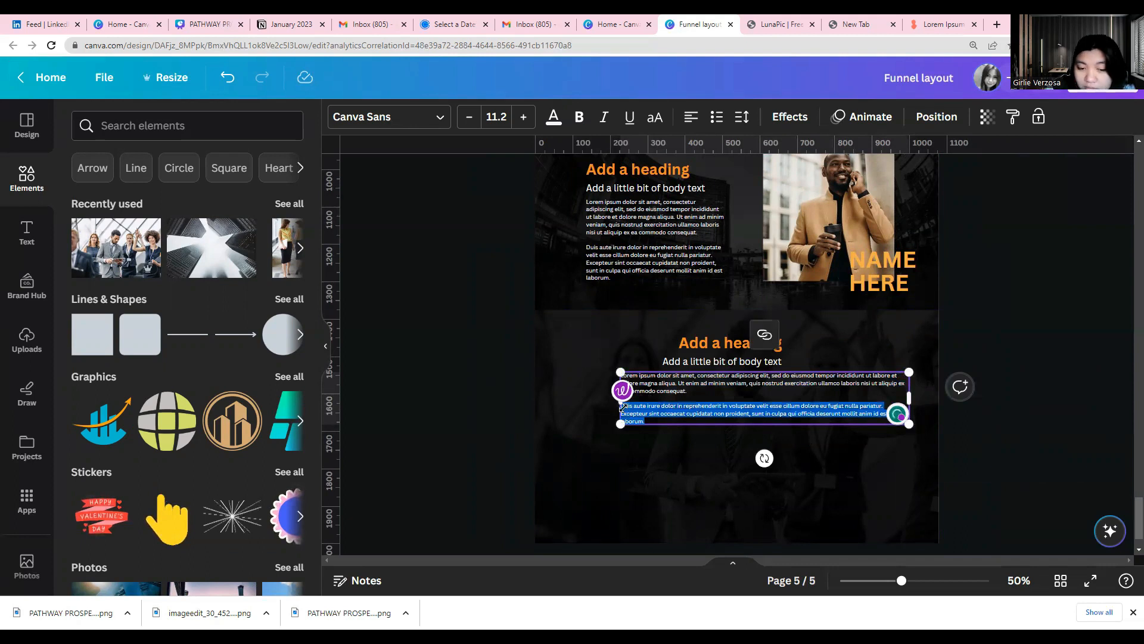
{"action": "key", "text": "BackSpace"}
{"action": "key", "text": "BackSpace"}
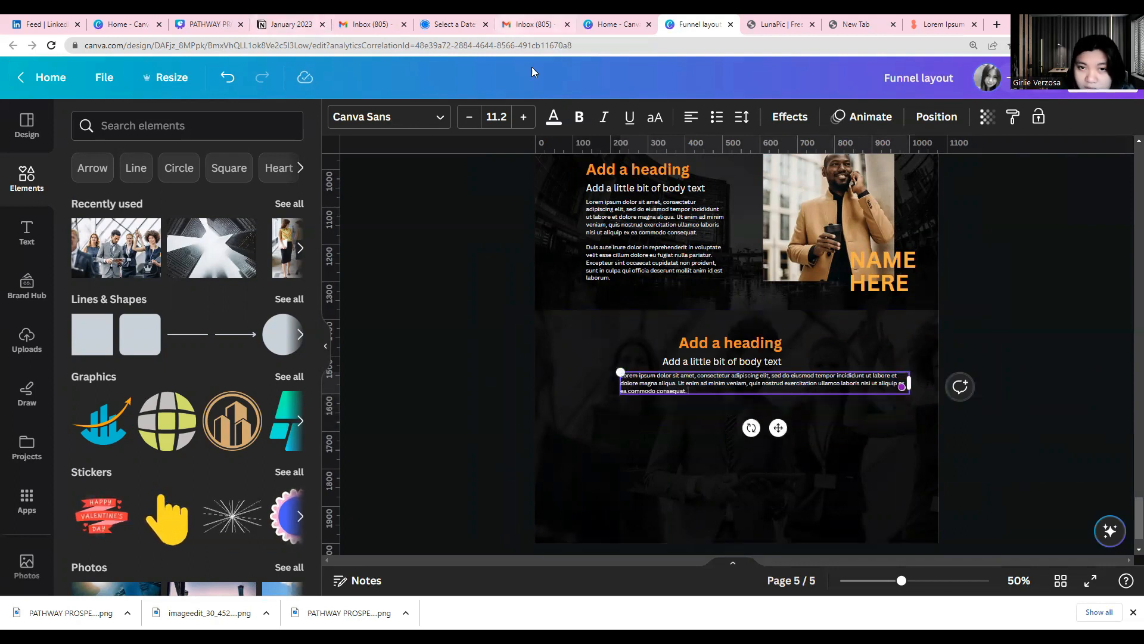
{"action": "left_click", "coordinate": [691, 118]}
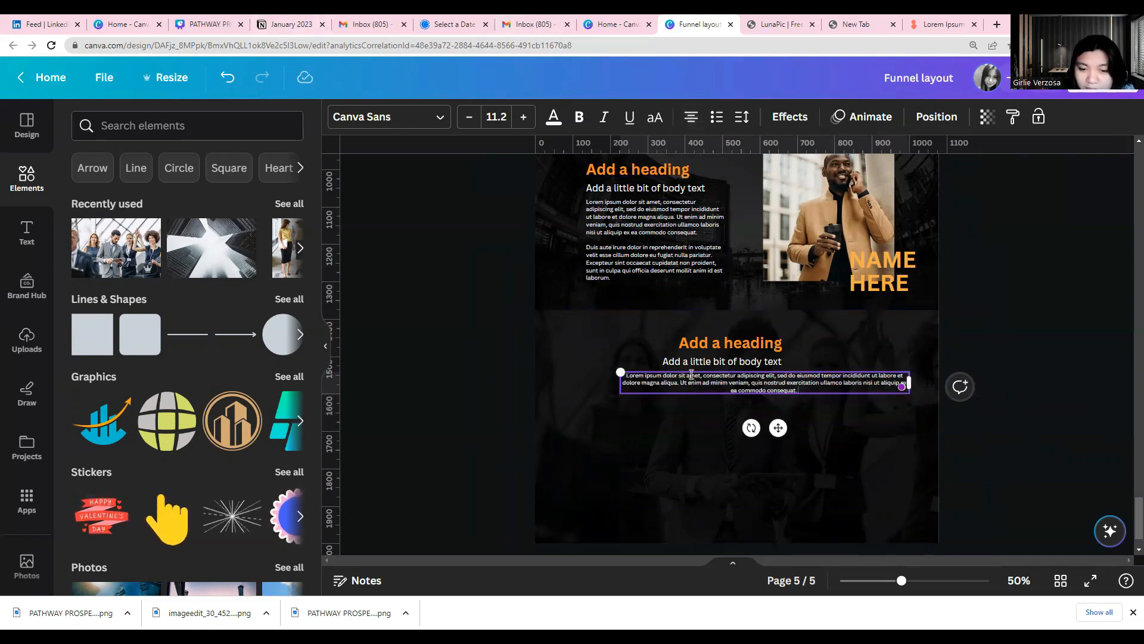
{"action": "left_click_drag", "start_coordinate": [687, 368], "coordinate": [677, 372]}
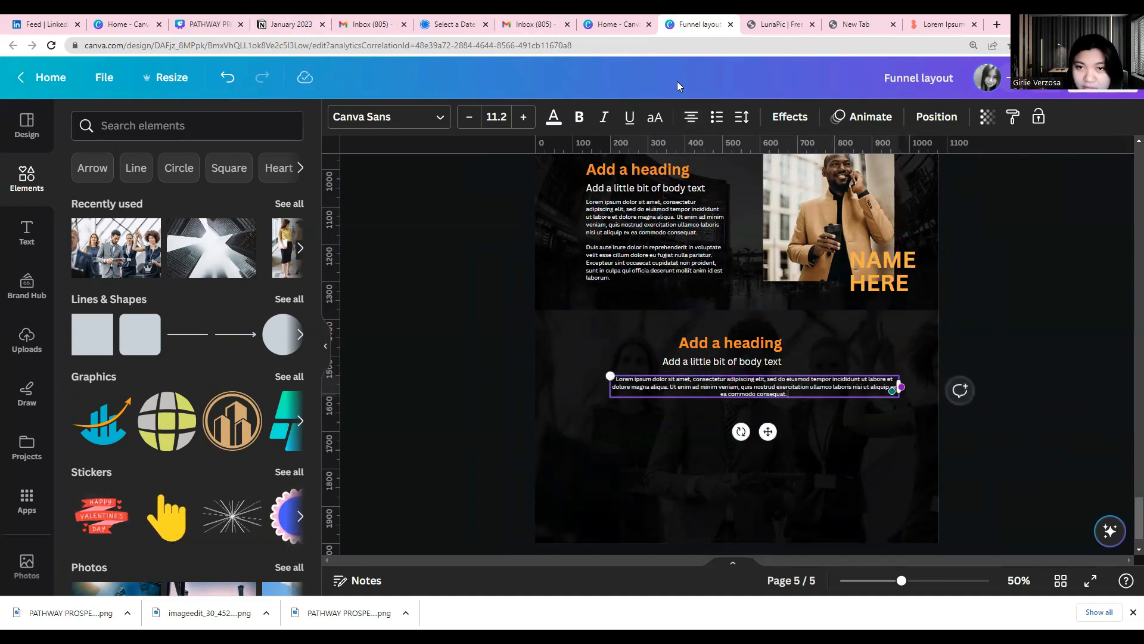
Center the new section's paragraph, body text line and heading horizontally on the page
{"action": "left_click", "coordinate": [233, 281]}
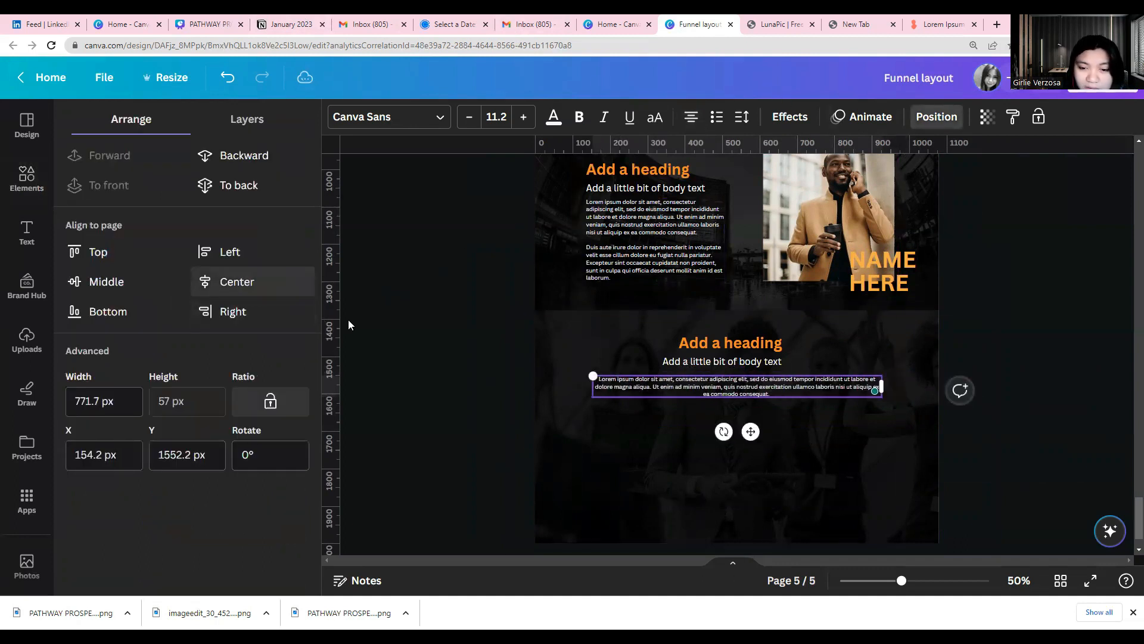
{"action": "left_click", "coordinate": [775, 360]}
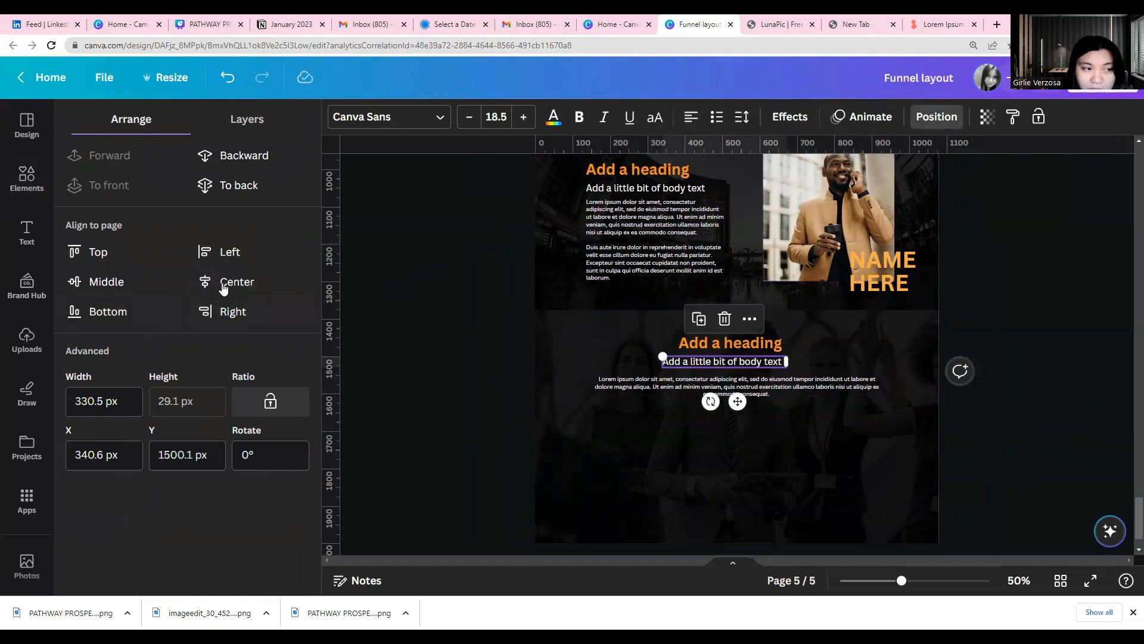
{"action": "left_click", "coordinate": [230, 282]}
{"action": "left_click", "coordinate": [766, 344]}
{"action": "left_click", "coordinate": [233, 281]}
{"action": "left_click", "coordinate": [393, 428]}
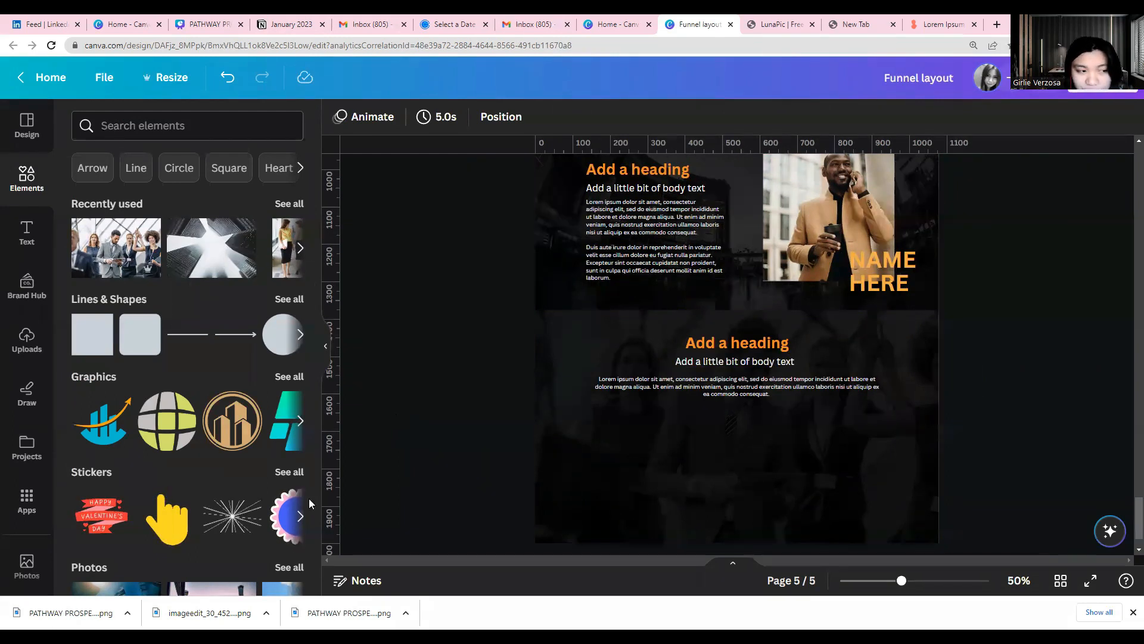
Add a square shape and place it below the paragraph on the left side of the team photo section
{"action": "scroll", "coordinate": [406, 432], "scroll_direction": "down", "scroll_amount": 2}
{"action": "left_click", "coordinate": [93, 334]}
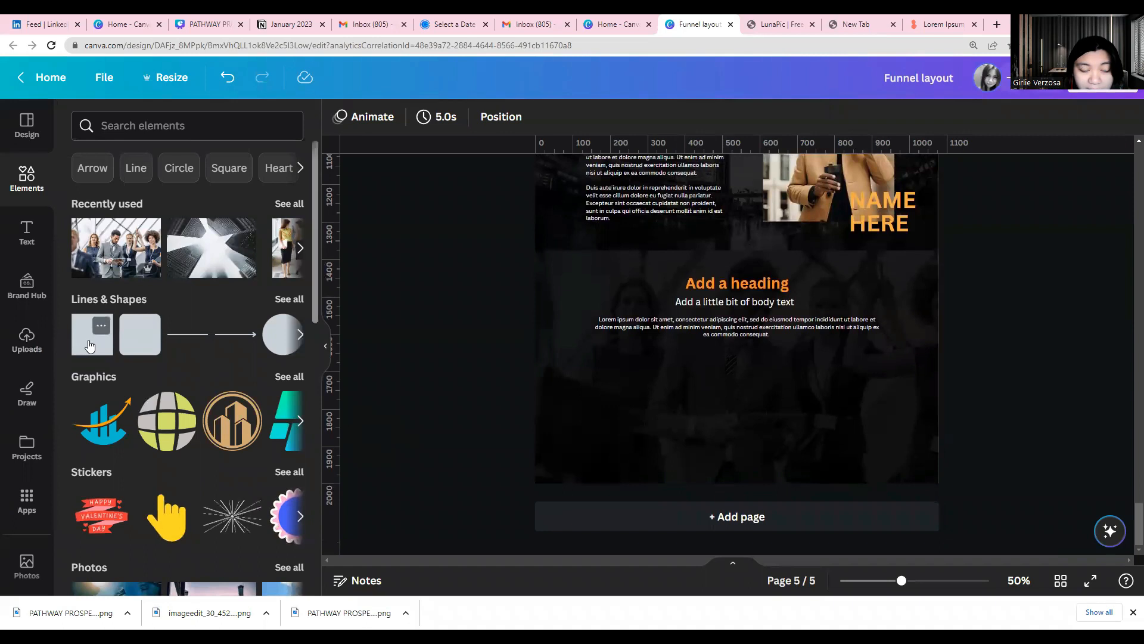
{"action": "double_click", "coordinate": [741, 306]}
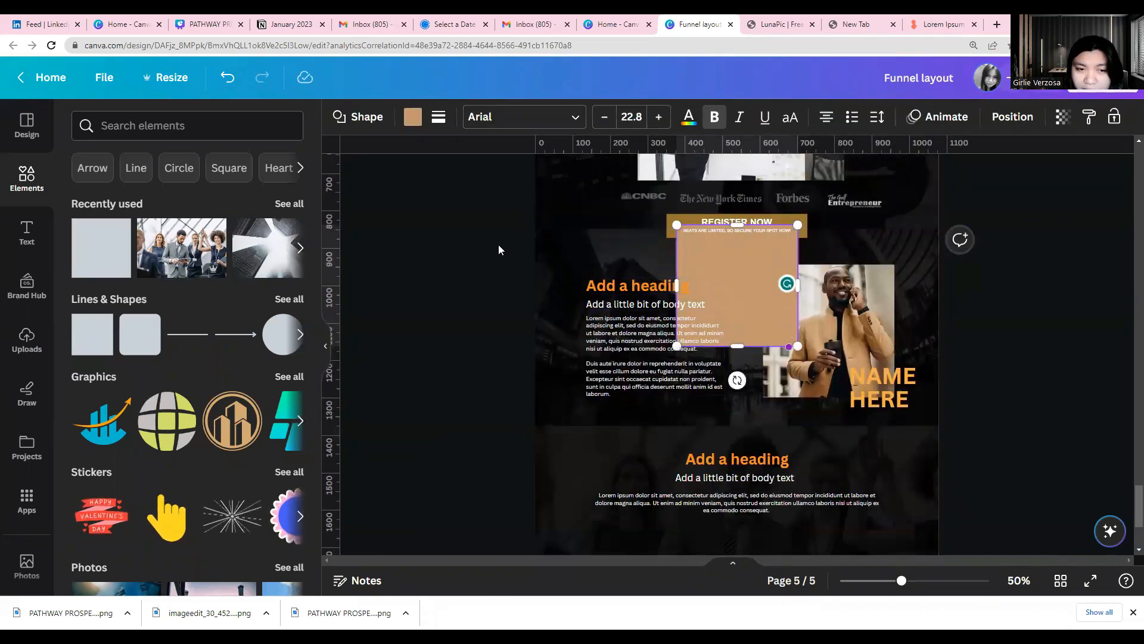
{"action": "left_click", "coordinate": [645, 249]}
{"action": "left_click_drag", "start_coordinate": [697, 274], "coordinate": [581, 451]}
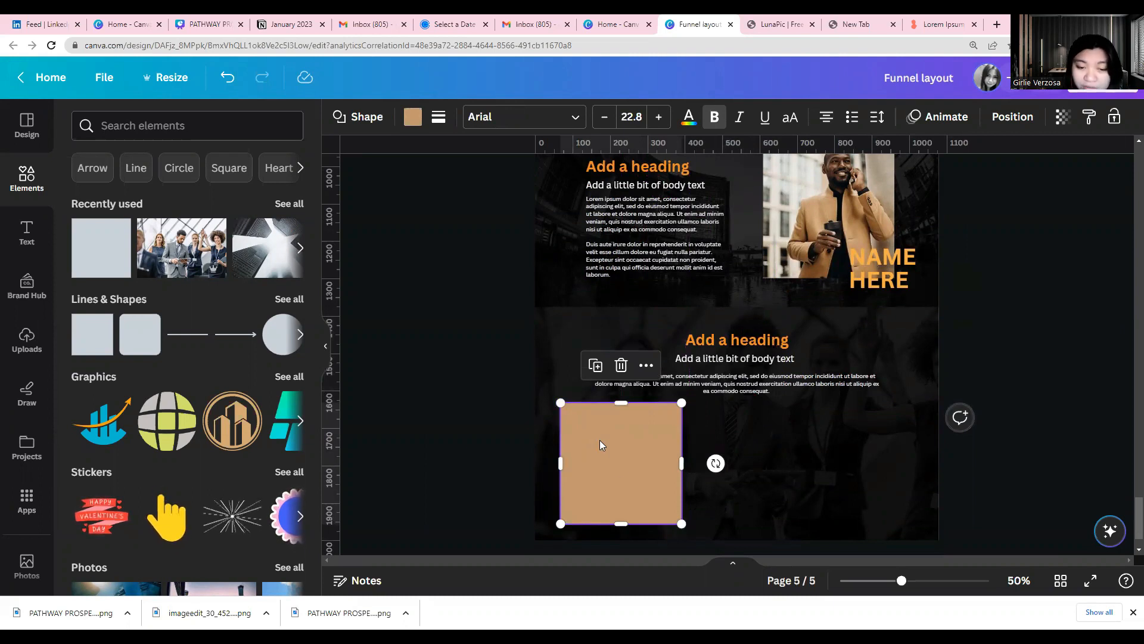
Resize the tan square into a smaller wide rectangle below the paragraph and fill it with light gray #AFADAD
{"action": "scroll", "coordinate": [626, 525], "scroll_direction": "down", "scroll_amount": 1}
{"action": "left_click_drag", "start_coordinate": [621, 466], "coordinate": [686, 391]}
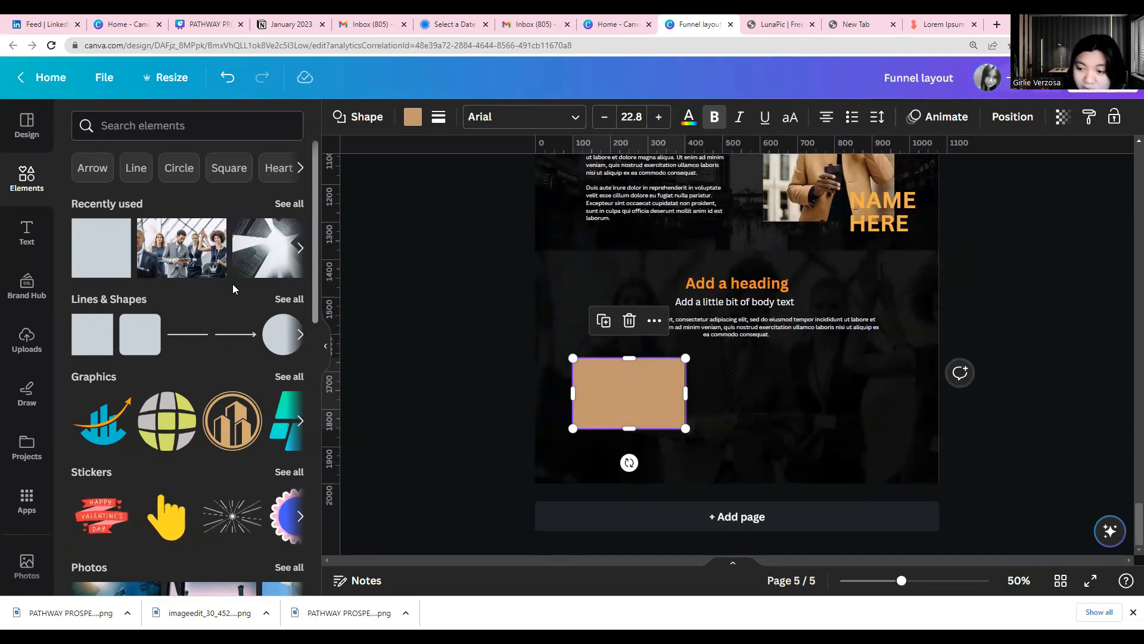
{"action": "left_click", "coordinate": [413, 117]}
{"action": "left_click", "coordinate": [194, 209]}
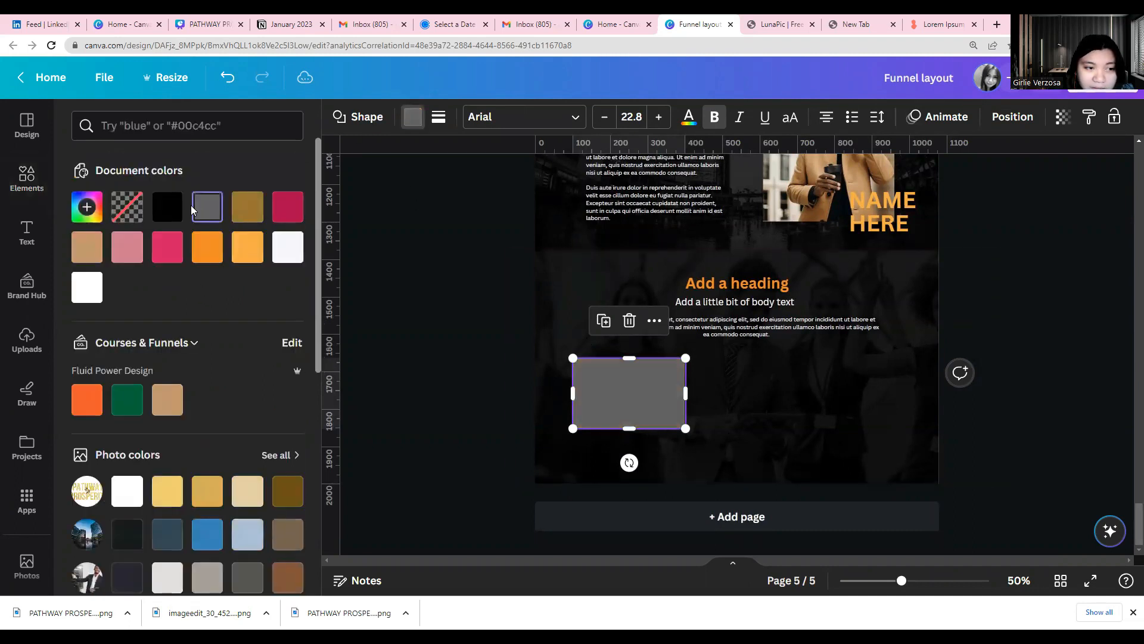
{"action": "left_click", "coordinate": [87, 207]}
{"action": "left_click_drag", "start_coordinate": [83, 331], "coordinate": [87, 303]}
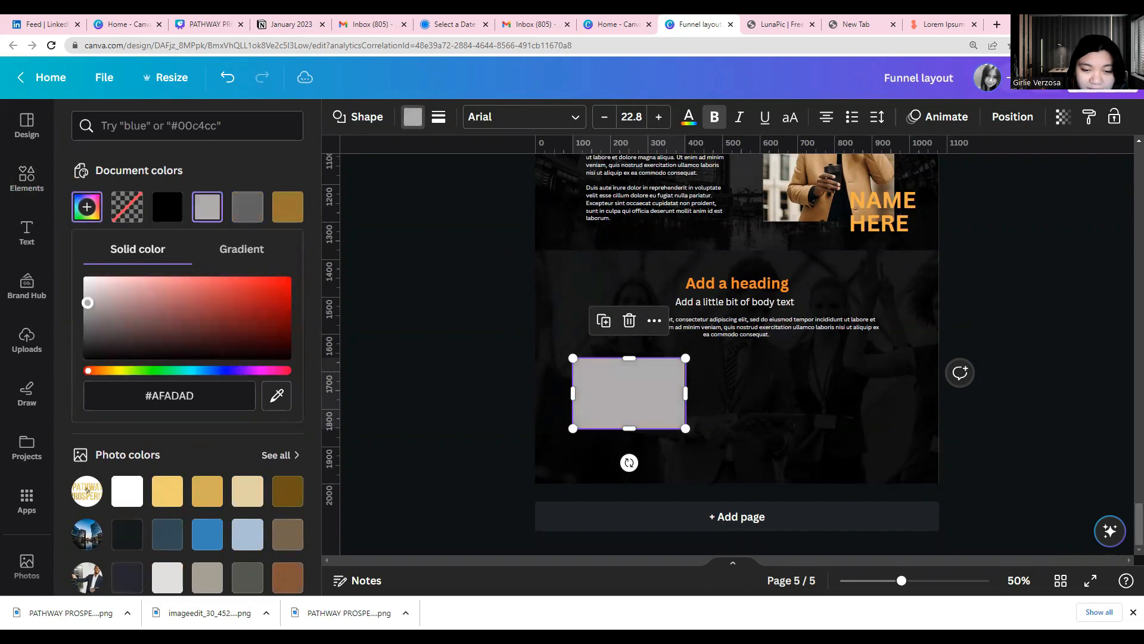
{"action": "left_click", "coordinate": [475, 420]}
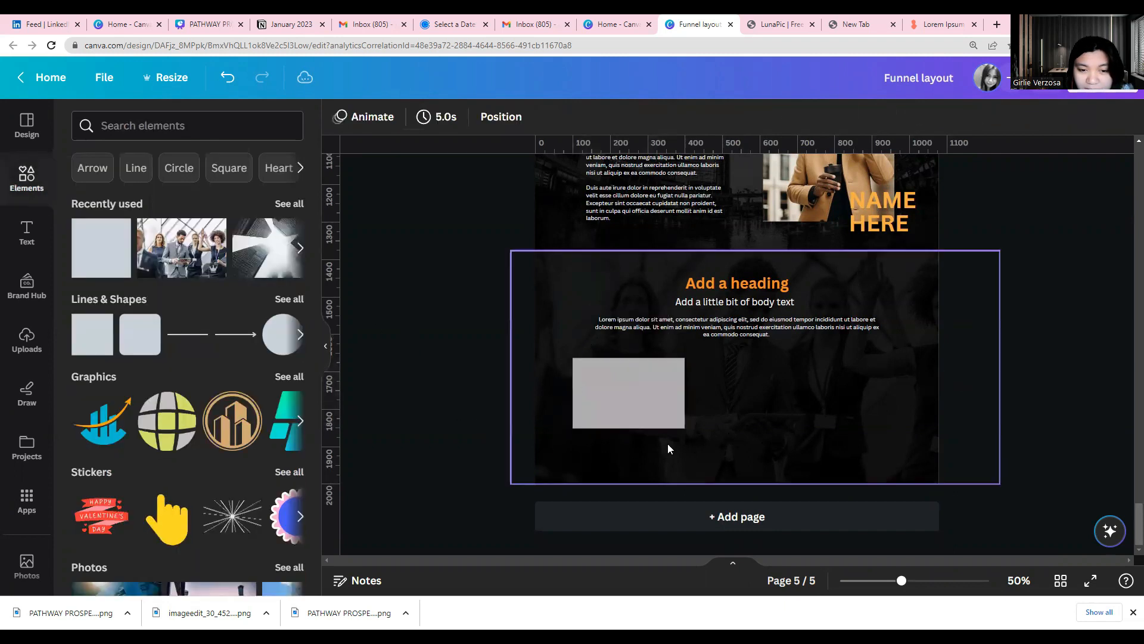
Duplicate the gray rectangle twice to form a row of three image placeholders below the paragraph
{"action": "left_click", "coordinate": [614, 419]}
{"action": "left_click", "coordinate": [604, 321]}
{"action": "left_click_drag", "start_coordinate": [633, 393], "coordinate": [754, 392]}
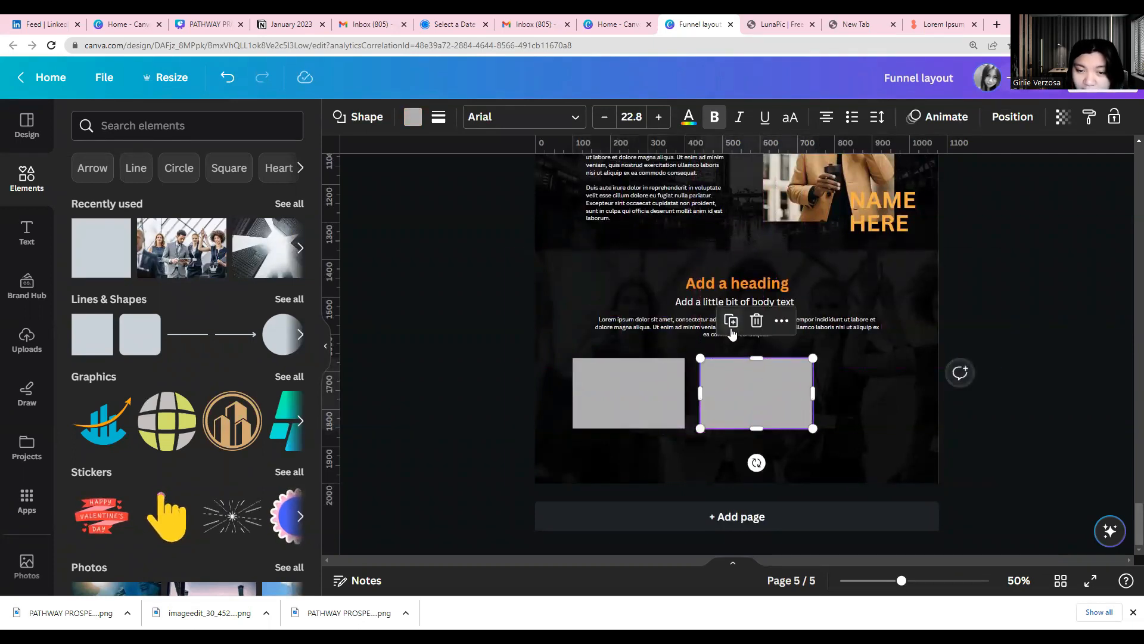
{"action": "left_click", "coordinate": [731, 321]}
{"action": "left_click", "coordinate": [510, 438]}
{"action": "left_click", "coordinate": [543, 440]}
{"action": "left_click", "coordinate": [480, 441]}
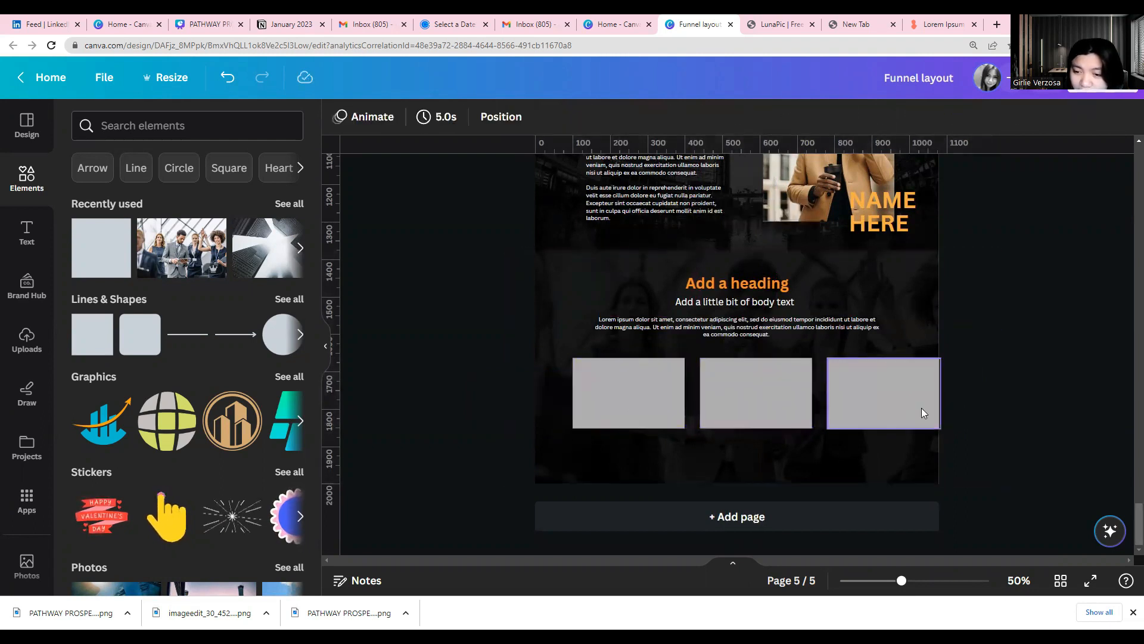
Move the middle and right placeholders closer so the three are spaced evenly with gaps of 30
{"action": "left_click", "coordinate": [797, 409]}
{"action": "left_click", "coordinate": [743, 410]}
{"action": "left_click_drag", "start_coordinate": [757, 404], "coordinate": [752, 405]}
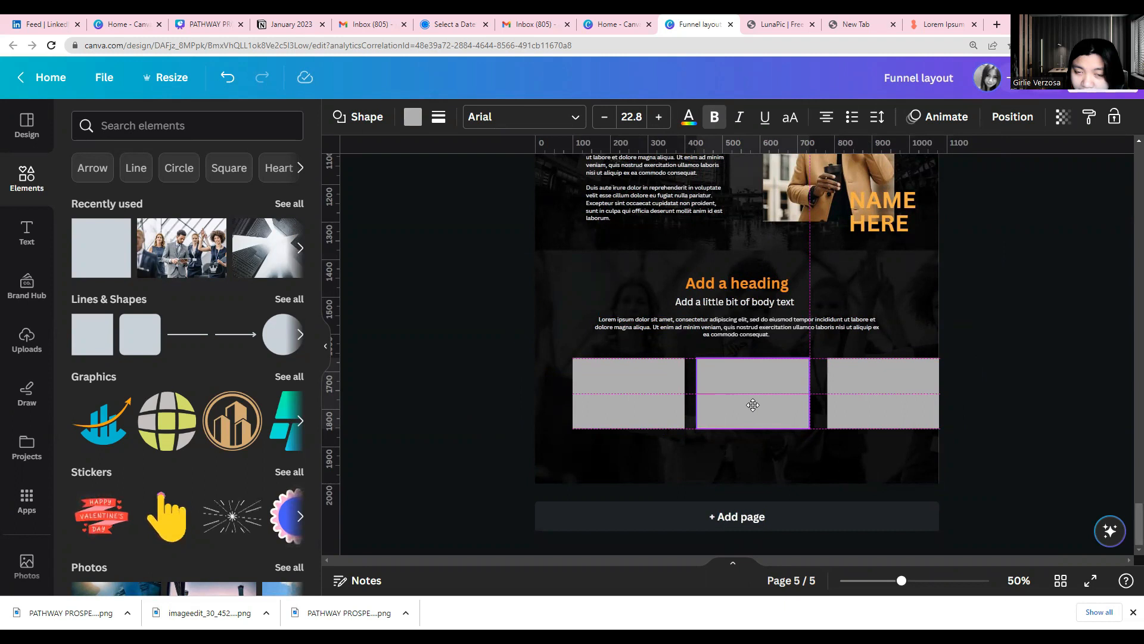
{"action": "left_click_drag", "start_coordinate": [753, 405], "coordinate": [753, 405]}
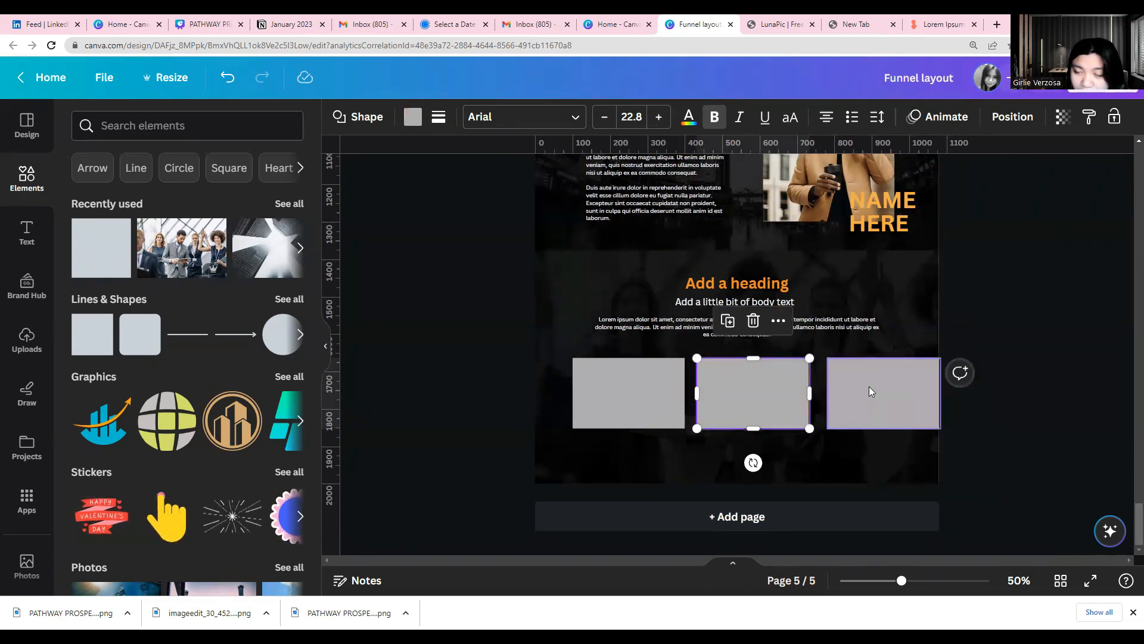
{"action": "left_click", "coordinate": [899, 394]}
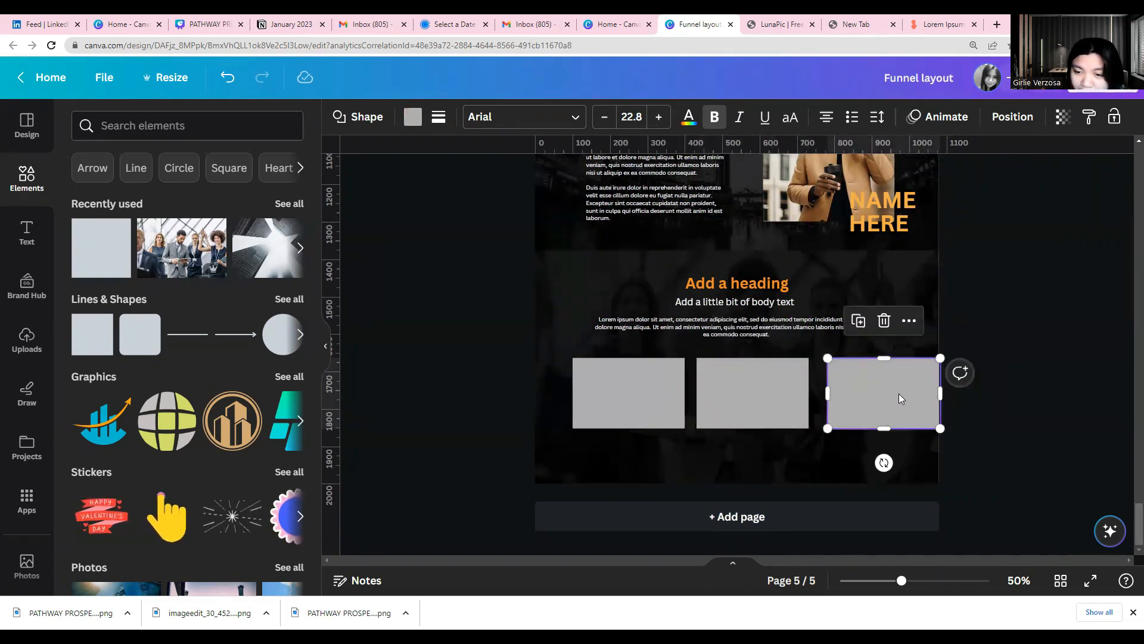
{"action": "left_click_drag", "start_coordinate": [899, 393], "coordinate": [892, 394]}
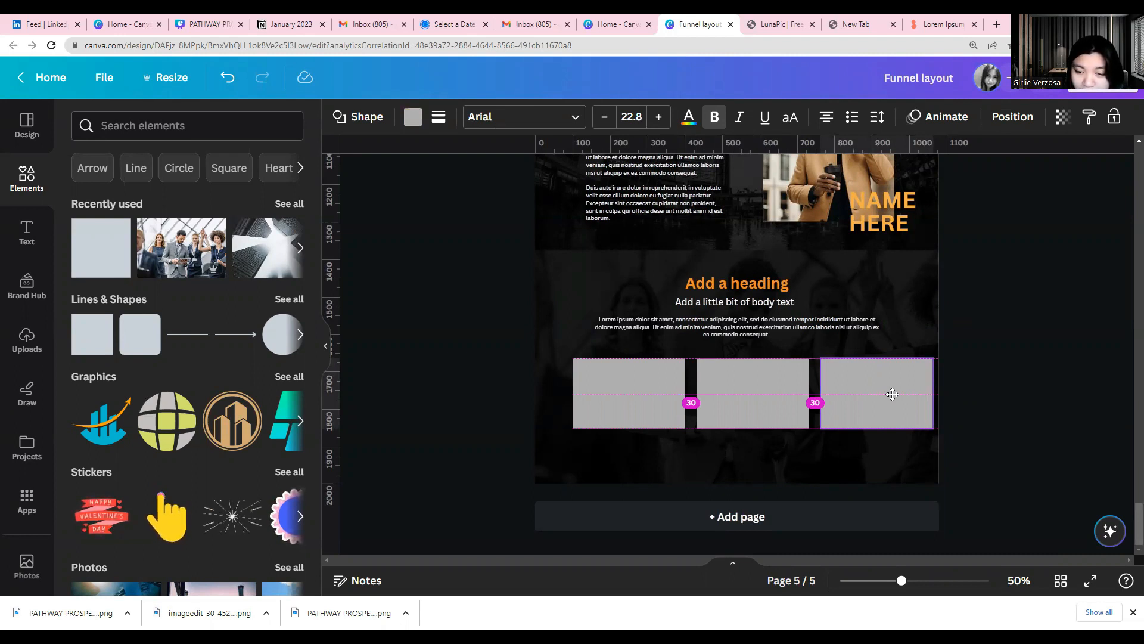
{"action": "left_click_drag", "start_coordinate": [892, 393], "coordinate": [892, 394]}
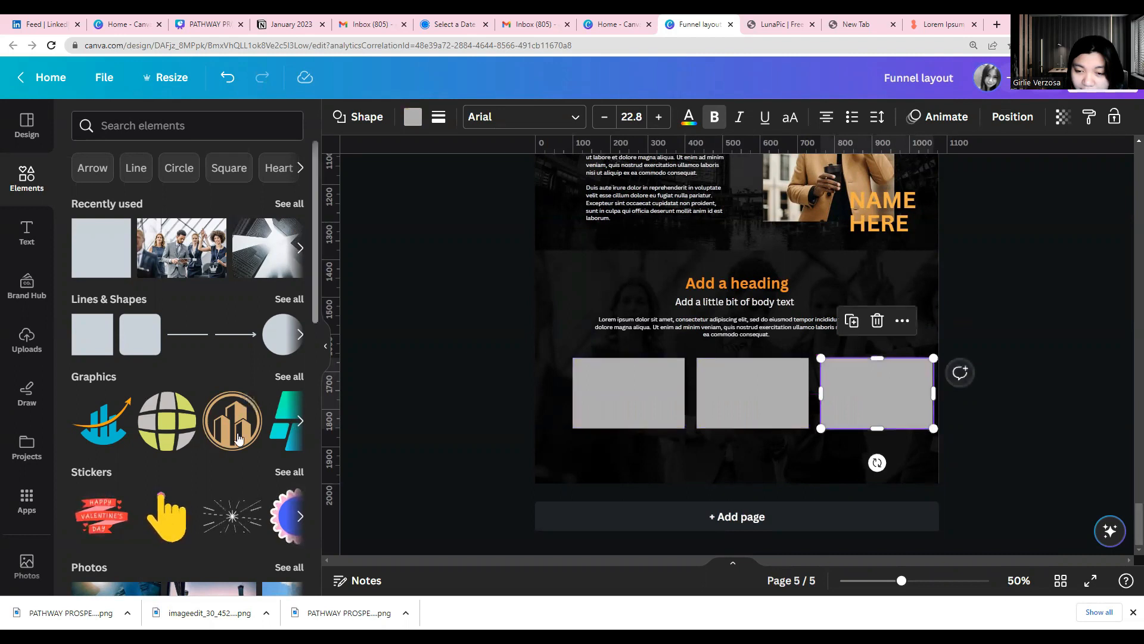
Lock the team photo background of the new section
{"action": "left_click_drag", "start_coordinate": [595, 404], "coordinate": [879, 414]}
{"action": "left_click", "coordinate": [429, 371]}
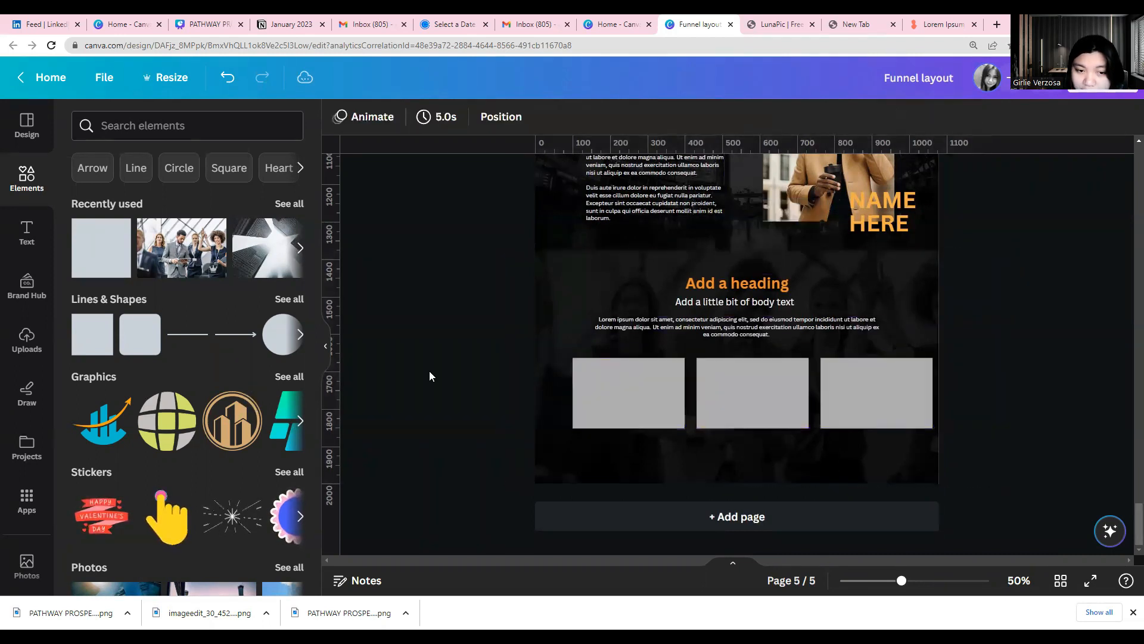
{"action": "left_click", "coordinate": [546, 316]}
{"action": "right_click", "coordinate": [546, 316]}
{"action": "mouse_move", "coordinate": [592, 474]}
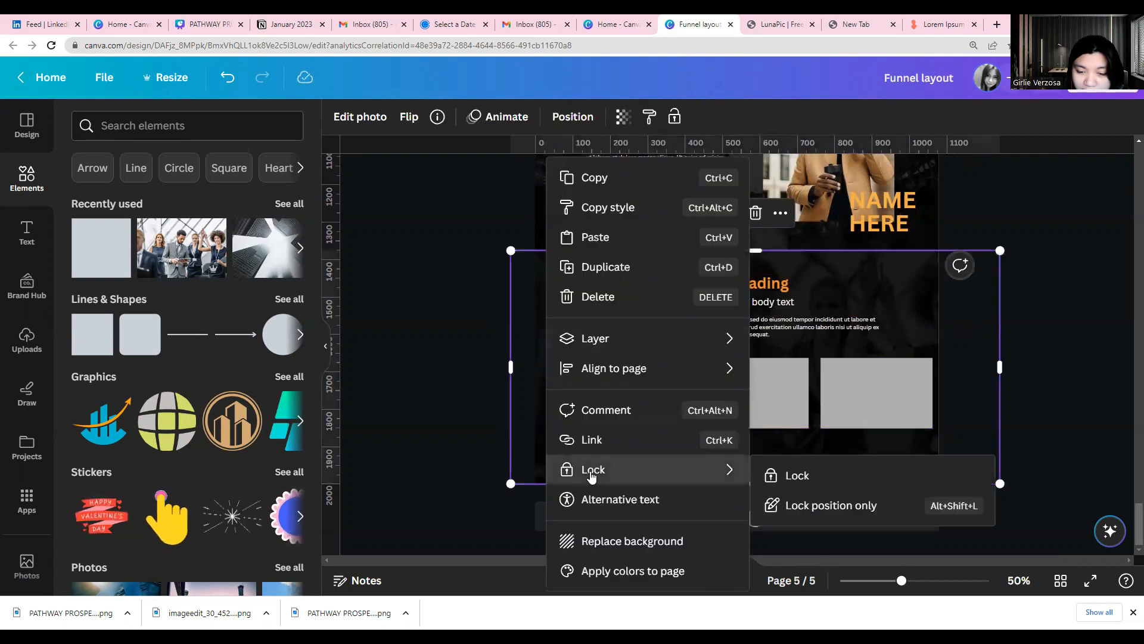
{"action": "left_click", "coordinate": [781, 477]}
{"action": "left_click", "coordinate": [525, 464]}
Group the three gray placeholders and center the group horizontally on the page
{"action": "left_click_drag", "start_coordinate": [758, 410], "coordinate": [894, 407]}
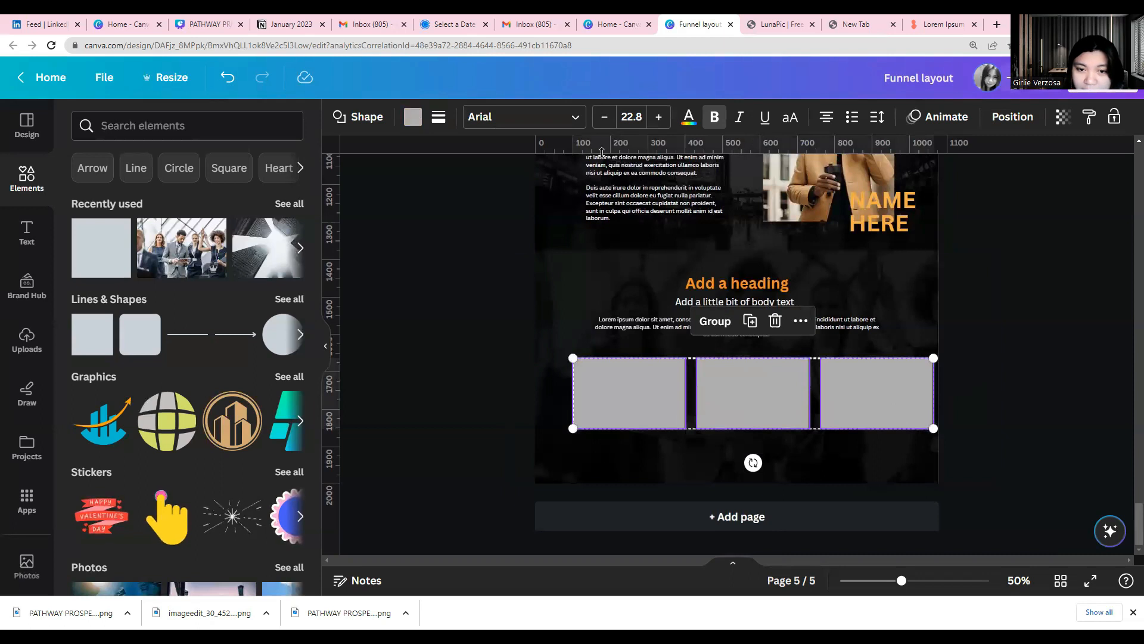
{"action": "left_click", "coordinate": [715, 321]}
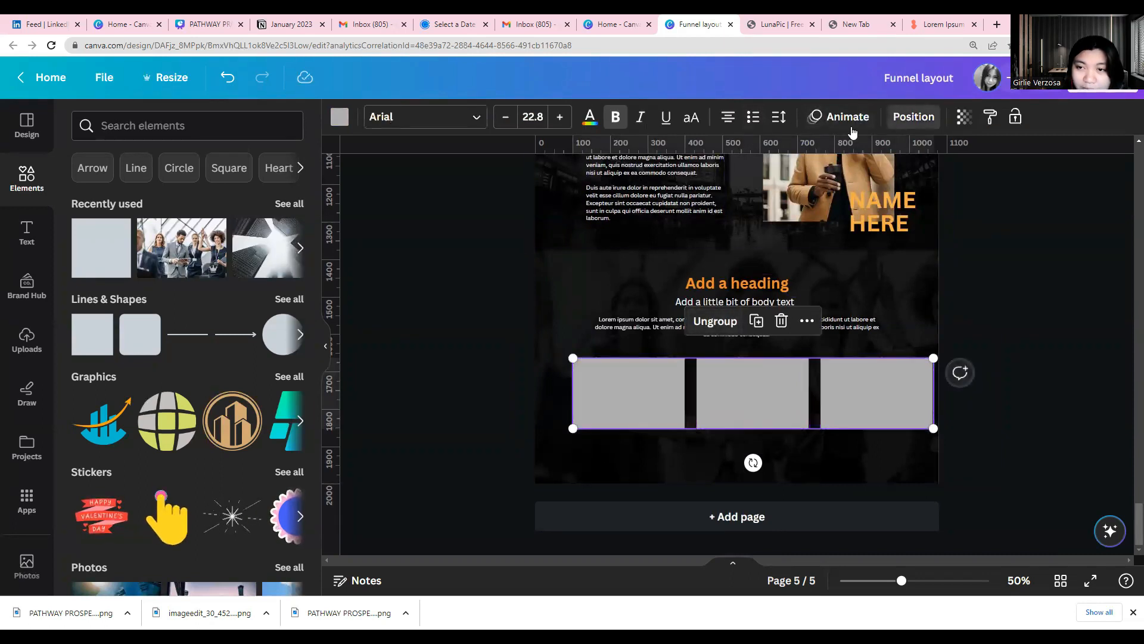
{"action": "left_click", "coordinate": [914, 117]}
{"action": "left_click", "coordinate": [229, 281]}
{"action": "left_click", "coordinate": [464, 441]}
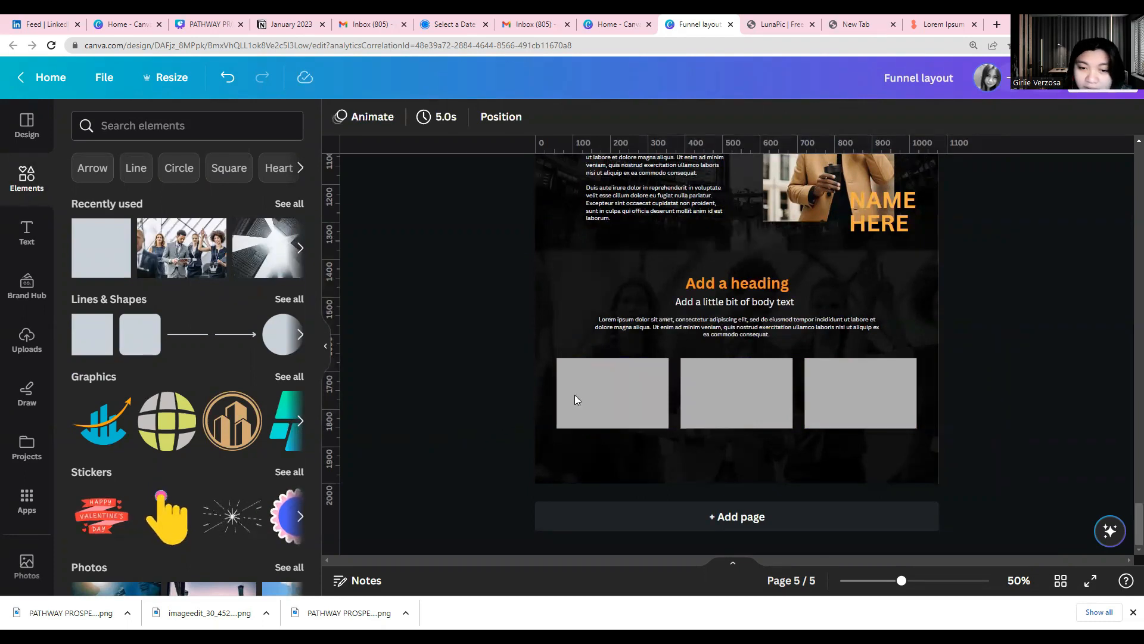
Copy the section's paragraph below the first placeholder, narrow it and shorten it to end at "sed do eiusmod tempor"
{"action": "left_click", "coordinate": [697, 330]}
{"action": "left_click", "coordinate": [712, 281]}
{"action": "left_click_drag", "start_coordinate": [705, 325], "coordinate": [662, 447]}
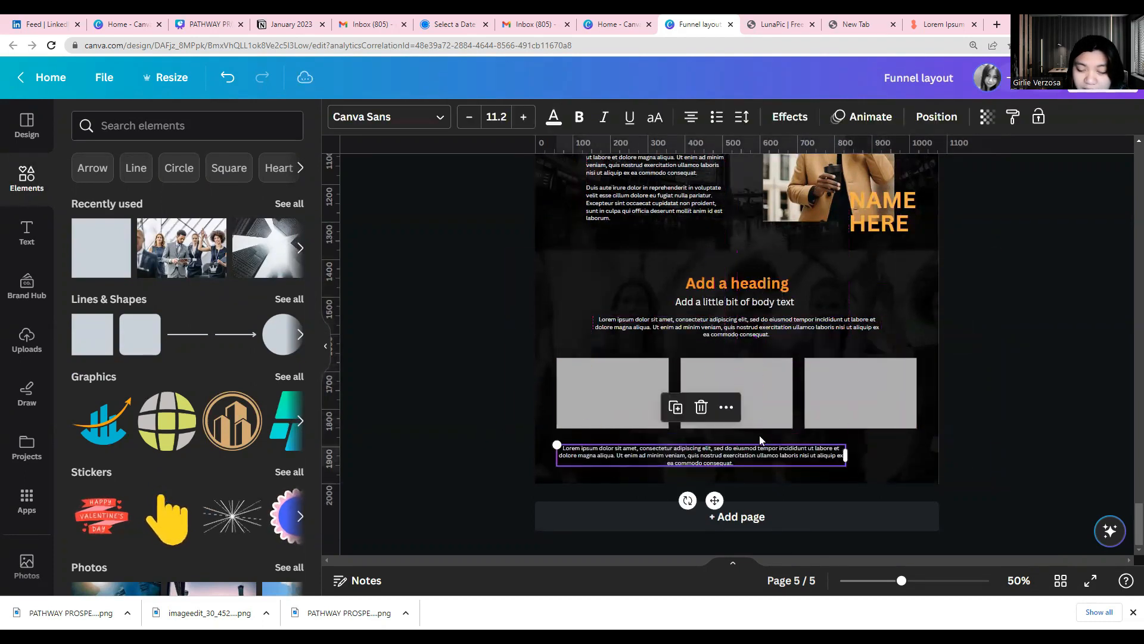
{"action": "double_click", "coordinate": [845, 456]}
{"action": "left_click_drag", "start_coordinate": [769, 451], "coordinate": [753, 496]}
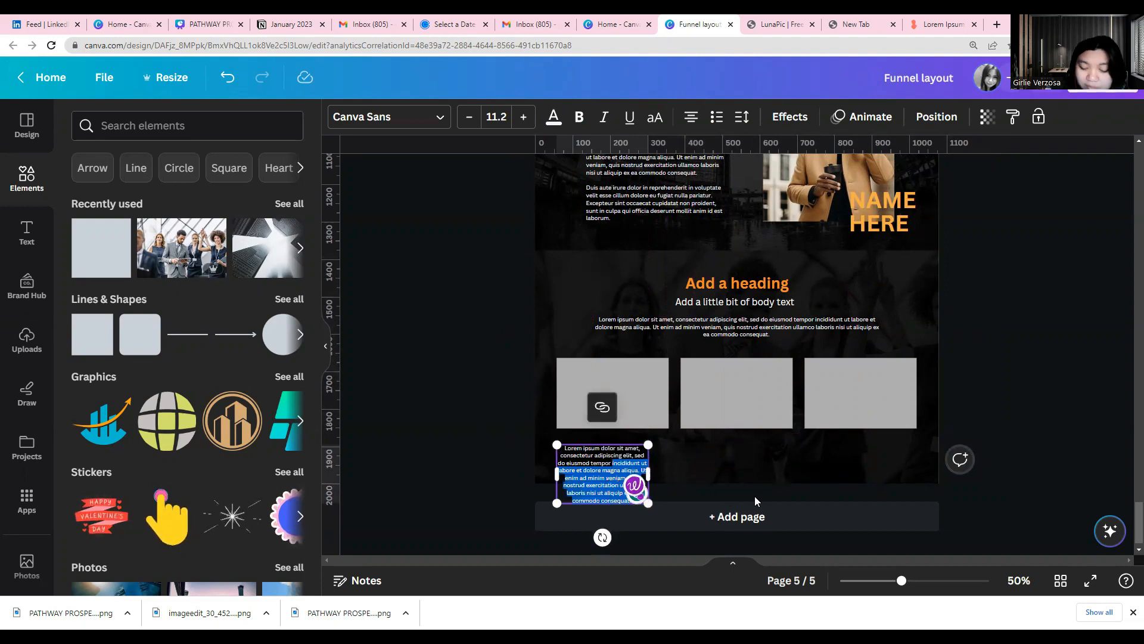
{"action": "key", "text": "BackSpace"}
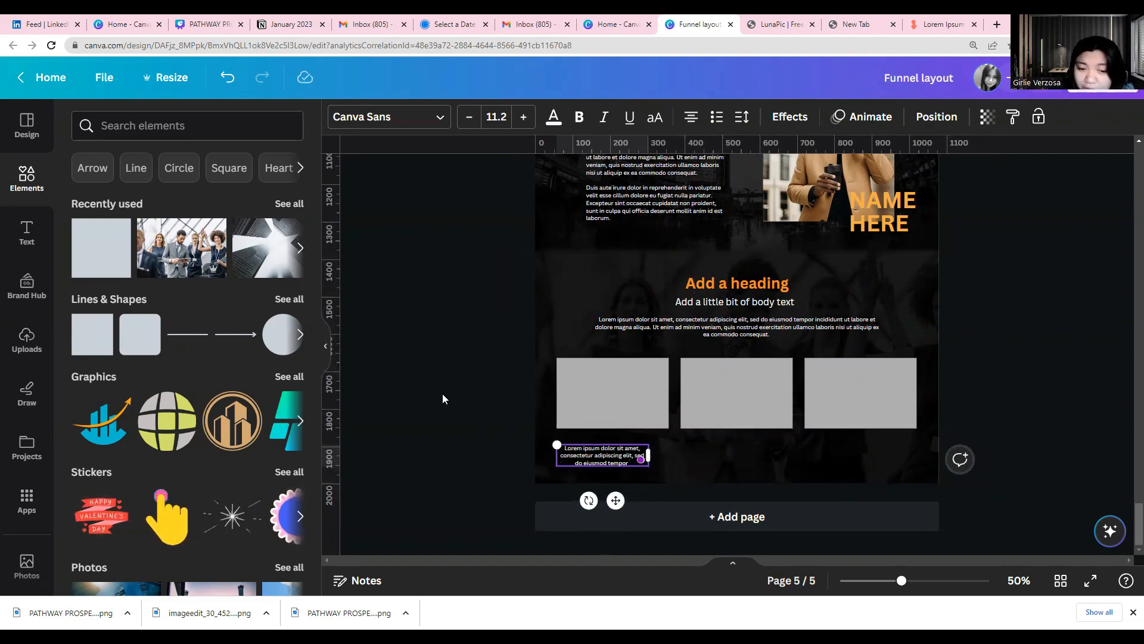
{"action": "left_click", "coordinate": [512, 444]}
Center the short caption under the first placeholder and place copies of it under the second and third placeholders
{"action": "left_click_drag", "start_coordinate": [594, 453], "coordinate": [601, 451]}
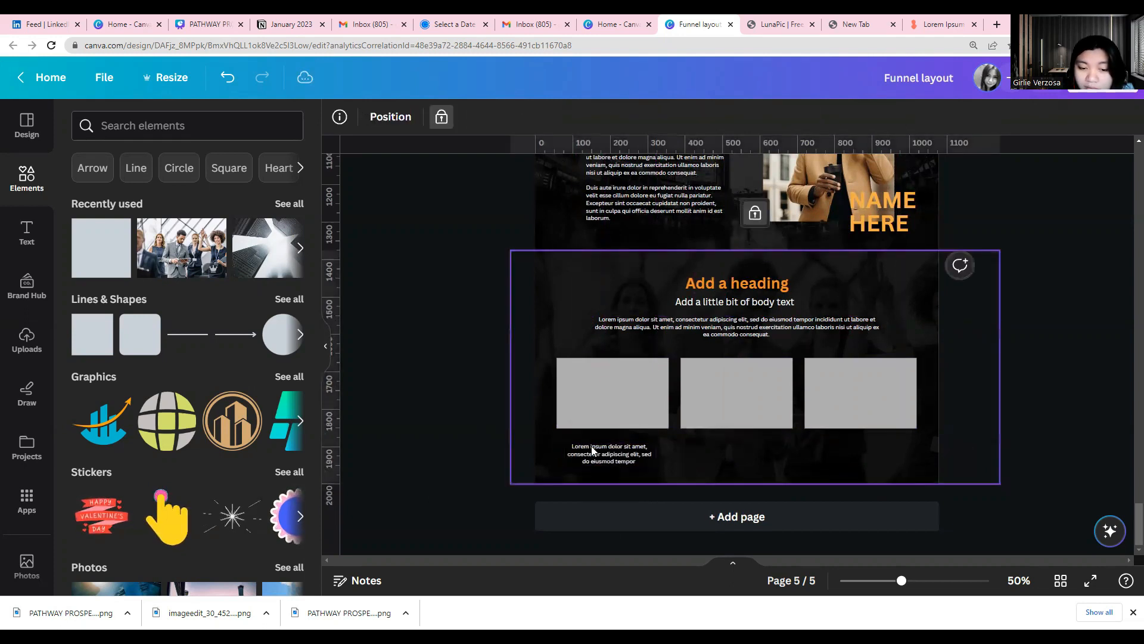
{"action": "left_click", "coordinate": [584, 405]}
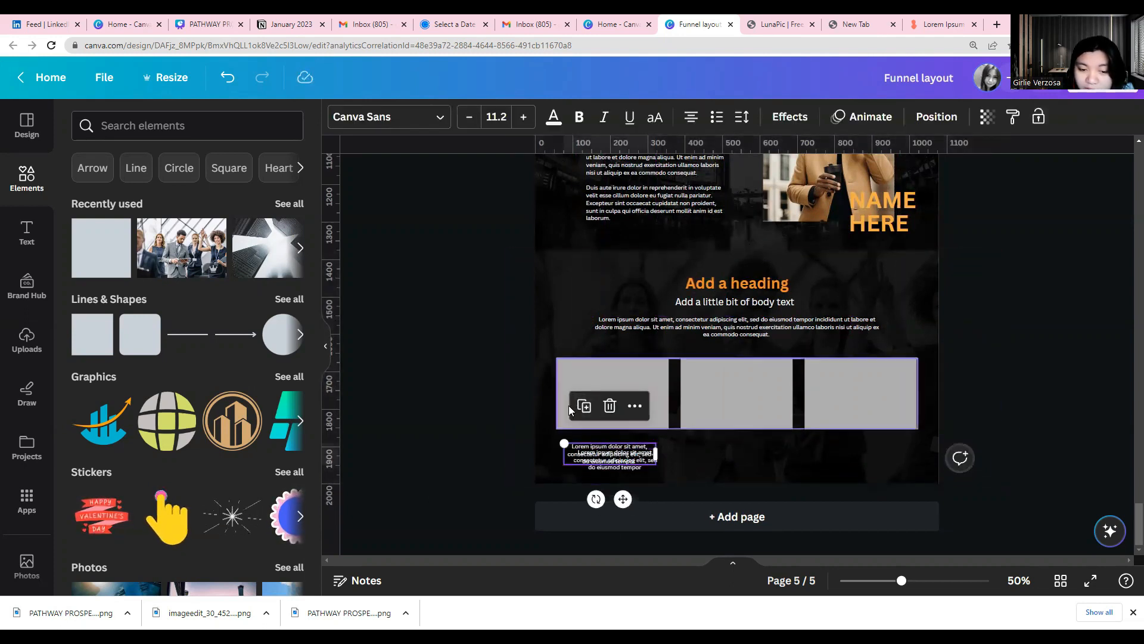
{"action": "left_click_drag", "start_coordinate": [612, 470], "coordinate": [849, 458]}
{"action": "left_click", "coordinate": [719, 412]}
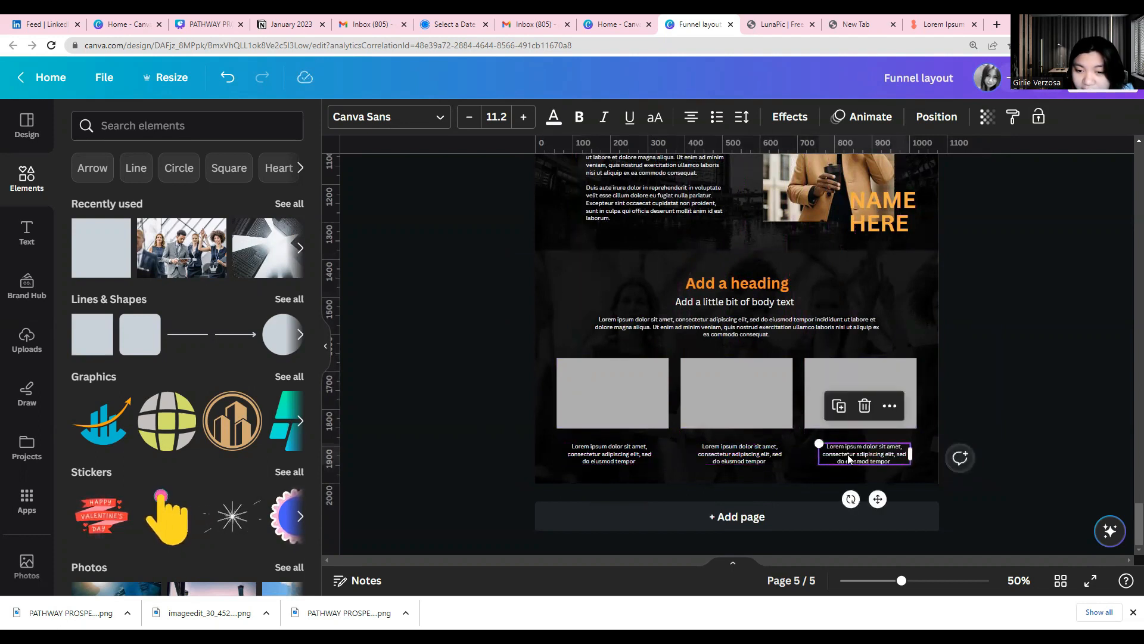
{"action": "left_click", "coordinate": [494, 465]}
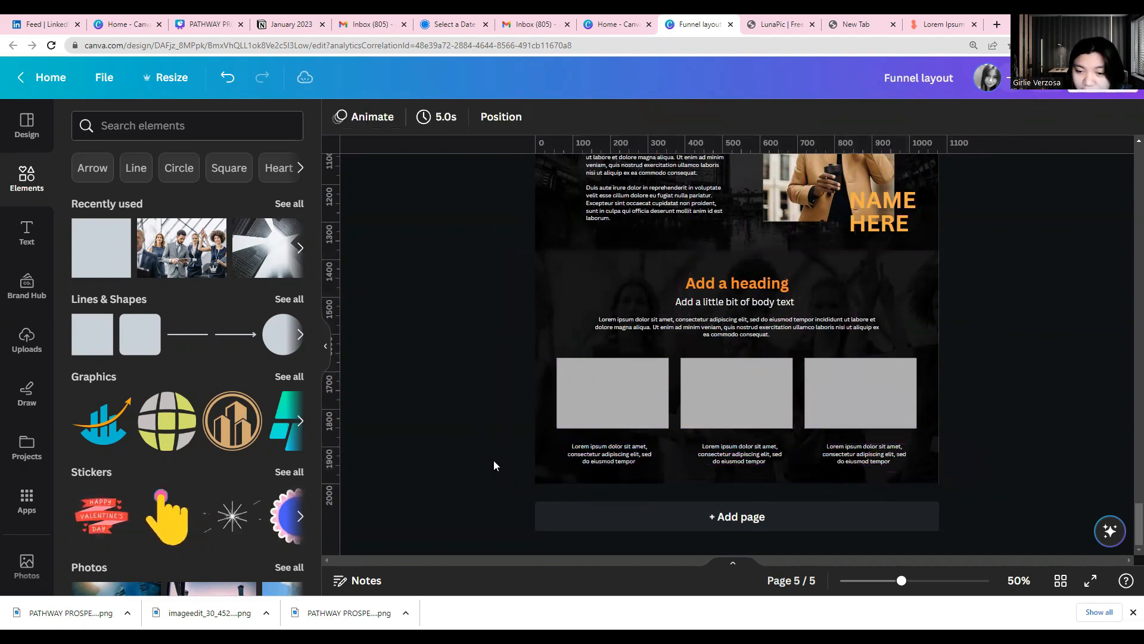
{"action": "left_click", "coordinate": [602, 454]}
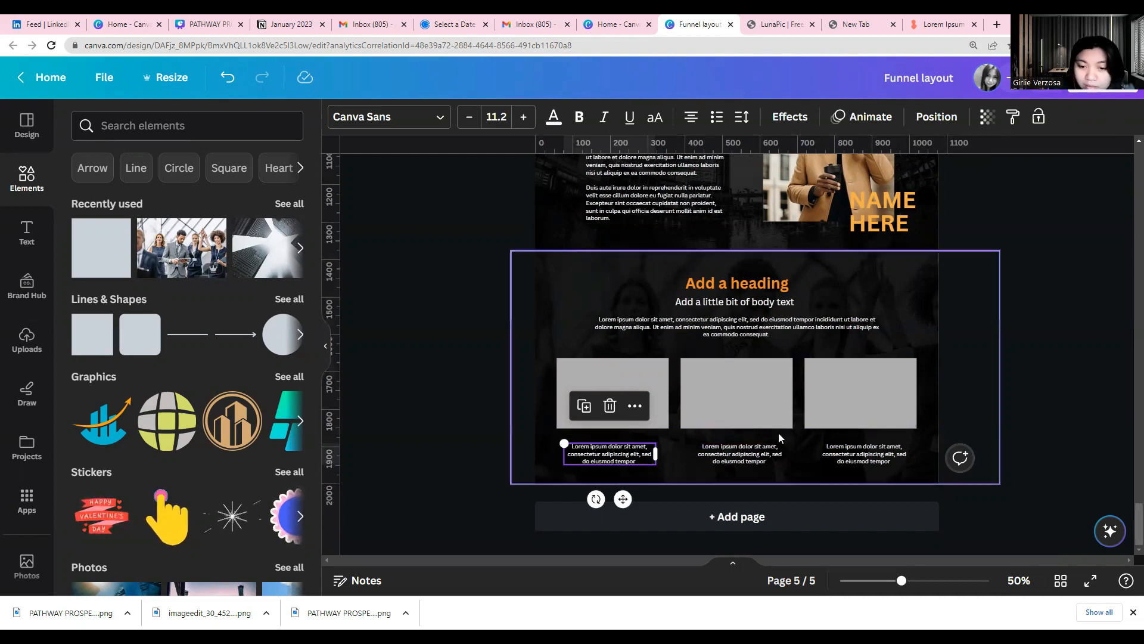
Add a new blank page after page 5
{"action": "left_click", "coordinate": [757, 518]}
{"action": "scroll", "coordinate": [621, 453], "scroll_direction": "up", "scroll_amount": 5}
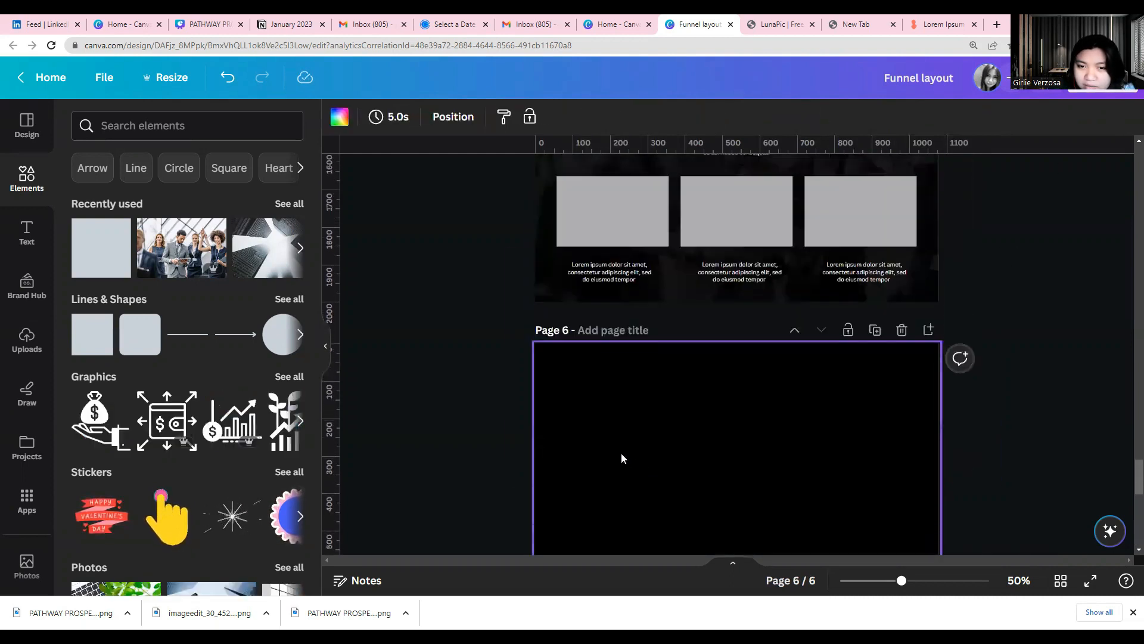
{"action": "scroll", "coordinate": [572, 444], "scroll_direction": "down", "scroll_amount": 2}
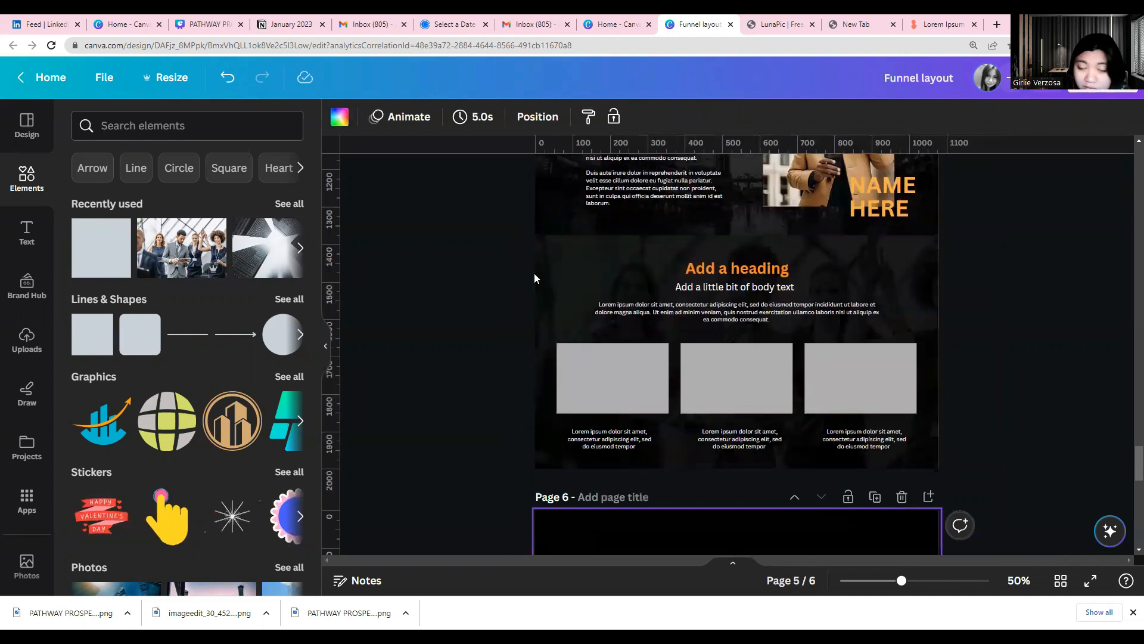
Add a square shape, fill it with orange and stretch it across the full width at the top of page 6
{"action": "left_click", "coordinate": [113, 250]}
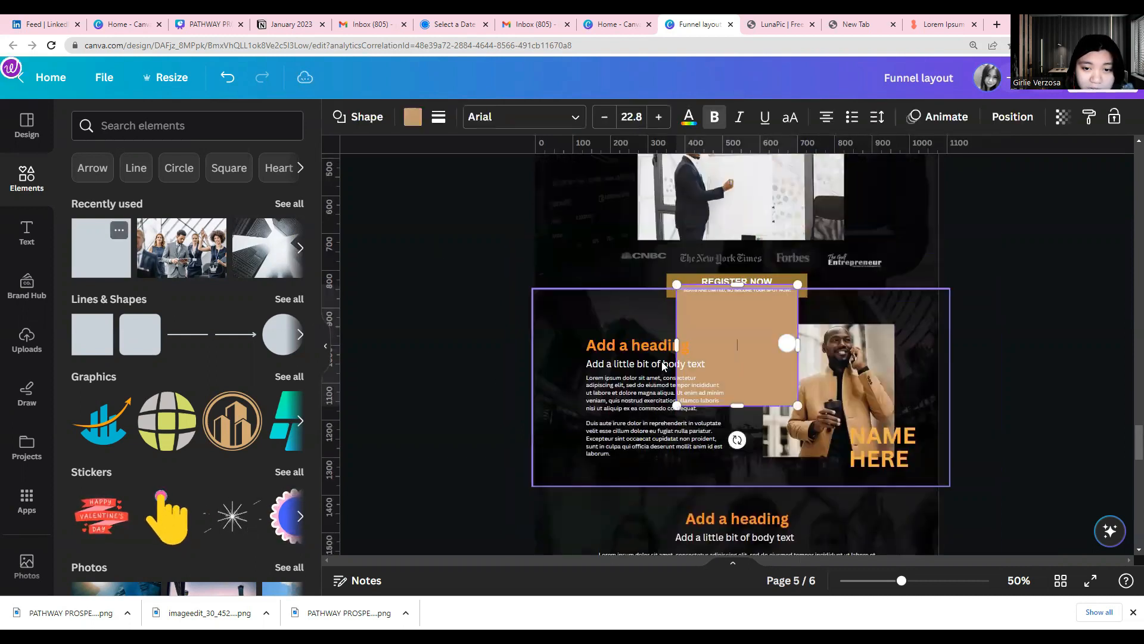
{"action": "left_click_drag", "start_coordinate": [734, 242], "coordinate": [954, 285]}
{"action": "left_click_drag", "start_coordinate": [735, 346], "coordinate": [736, 477]}
{"action": "left_click", "coordinate": [413, 120]}
{"action": "left_click", "coordinate": [247, 247]}
{"action": "left_click_drag", "start_coordinate": [728, 472], "coordinate": [733, 424]}
{"action": "scroll", "coordinate": [513, 470], "scroll_direction": "up", "scroll_amount": 3}
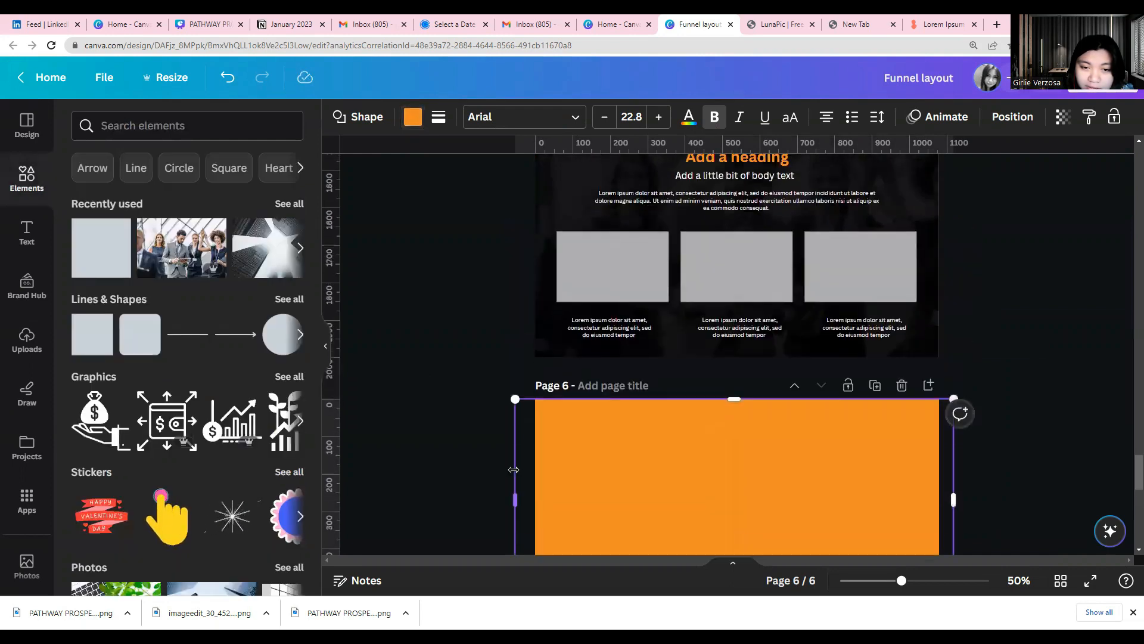
{"action": "left_click", "coordinate": [476, 469]}
Examine page 4's orange webinar section and the sections of page 5 as reference for the new page's layout
{"action": "scroll", "coordinate": [476, 468], "scroll_direction": "up", "scroll_amount": 15}
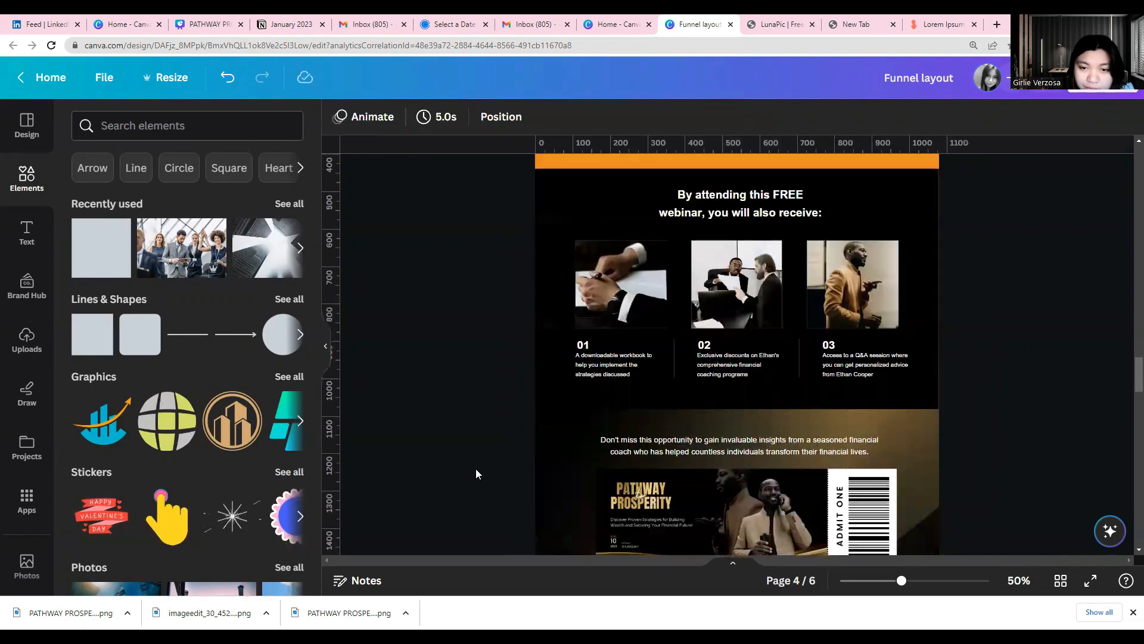
{"action": "scroll", "coordinate": [475, 468], "scroll_direction": "up", "scroll_amount": 5}
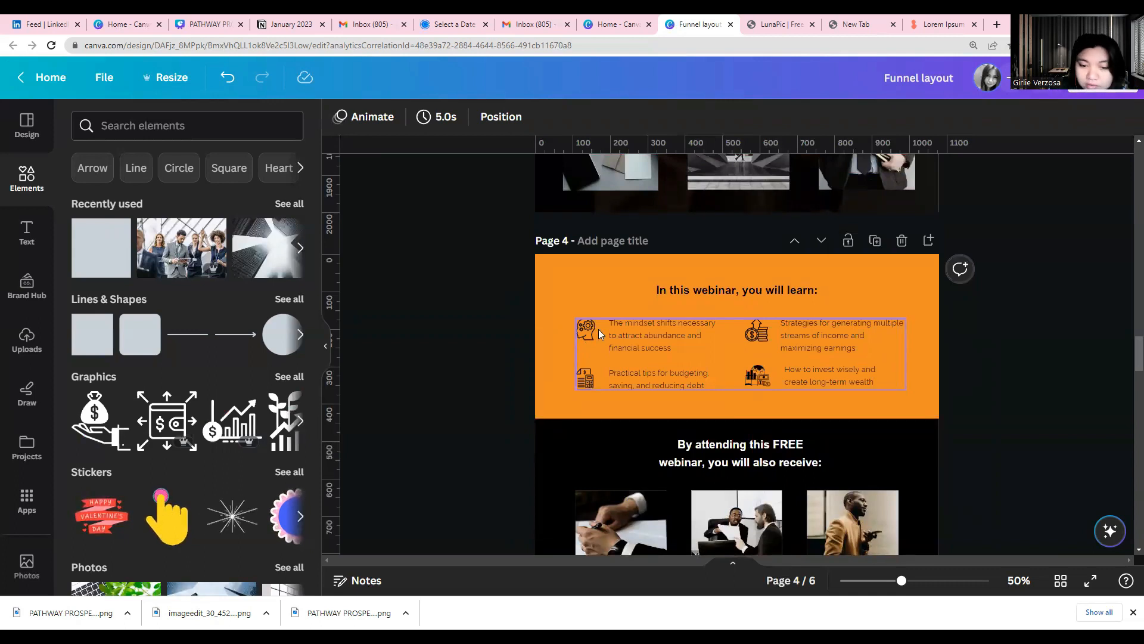
{"action": "scroll", "coordinate": [598, 329], "scroll_direction": "down", "scroll_amount": 6}
{"action": "scroll", "coordinate": [690, 398], "scroll_direction": "down", "scroll_amount": 5}
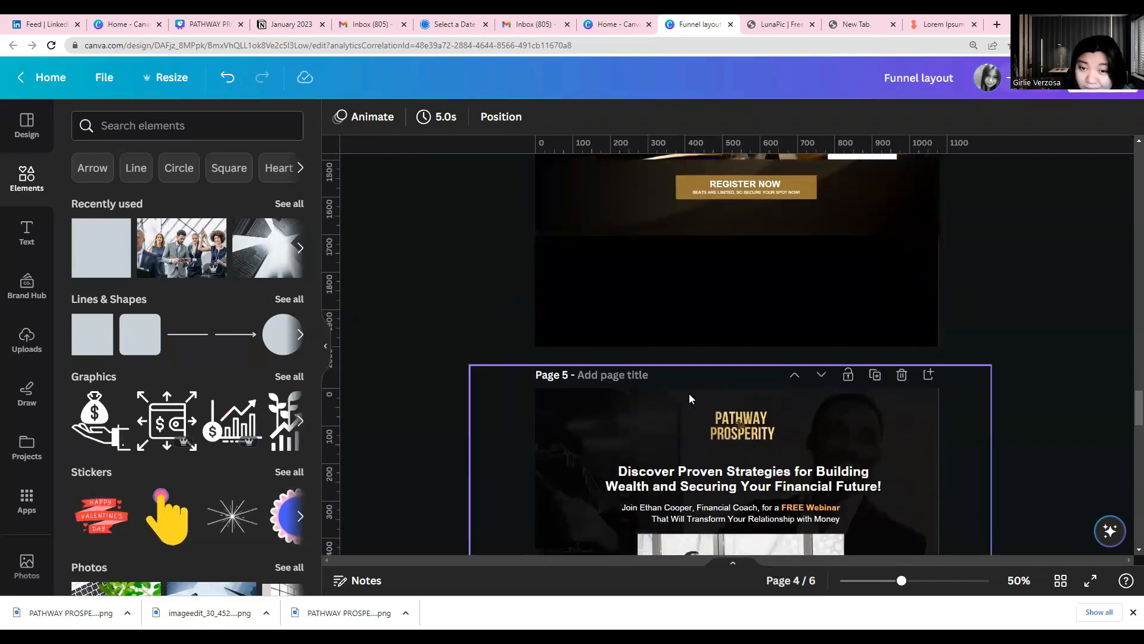
{"action": "scroll", "coordinate": [689, 398], "scroll_direction": "down", "scroll_amount": 2}
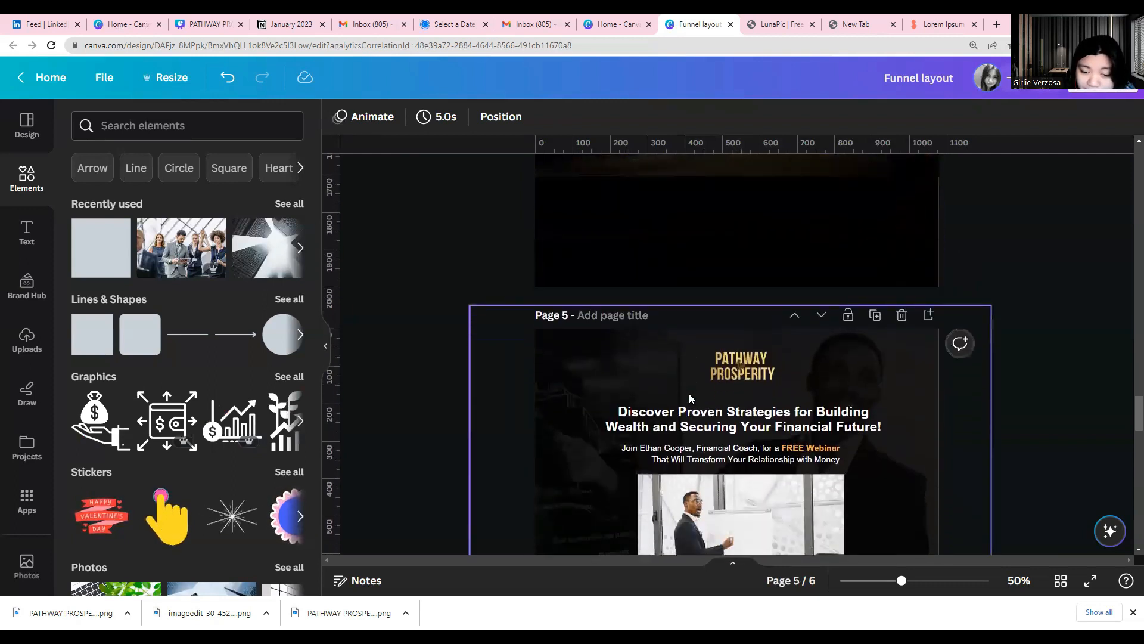
{"action": "scroll", "coordinate": [689, 394], "scroll_direction": "down", "scroll_amount": 10}
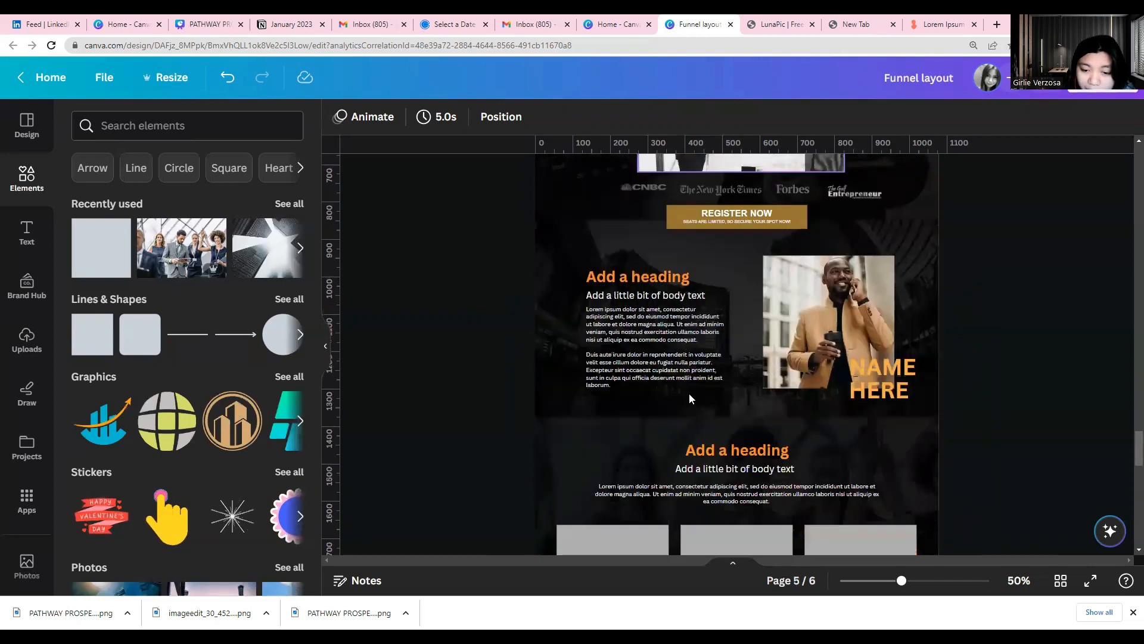
{"action": "left_click", "coordinate": [576, 331]}
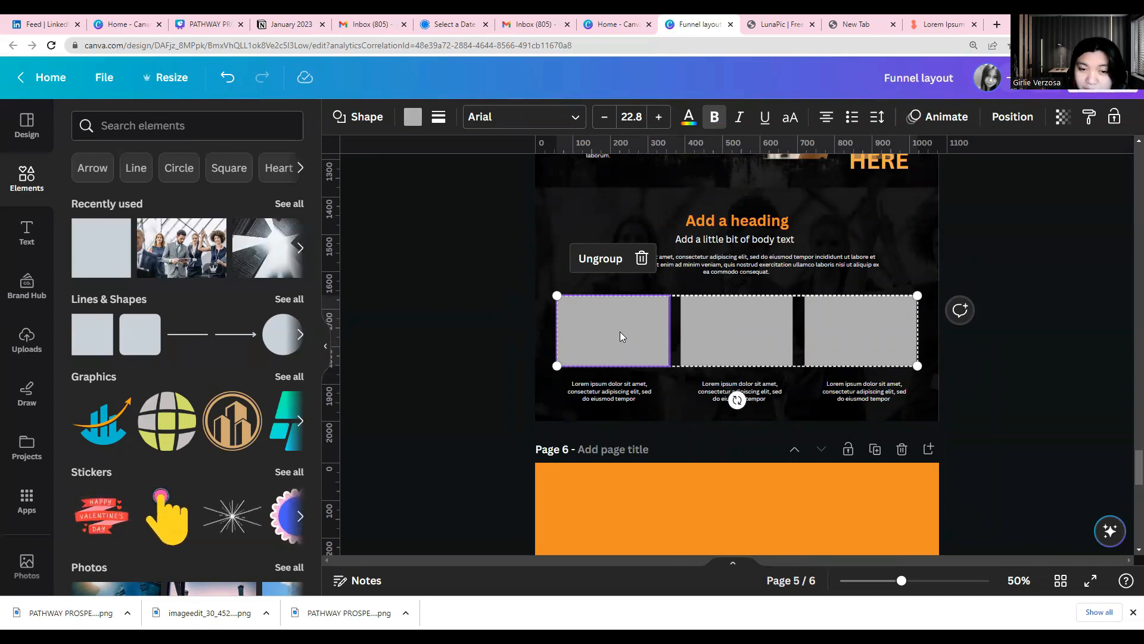
{"action": "left_click", "coordinate": [469, 417]}
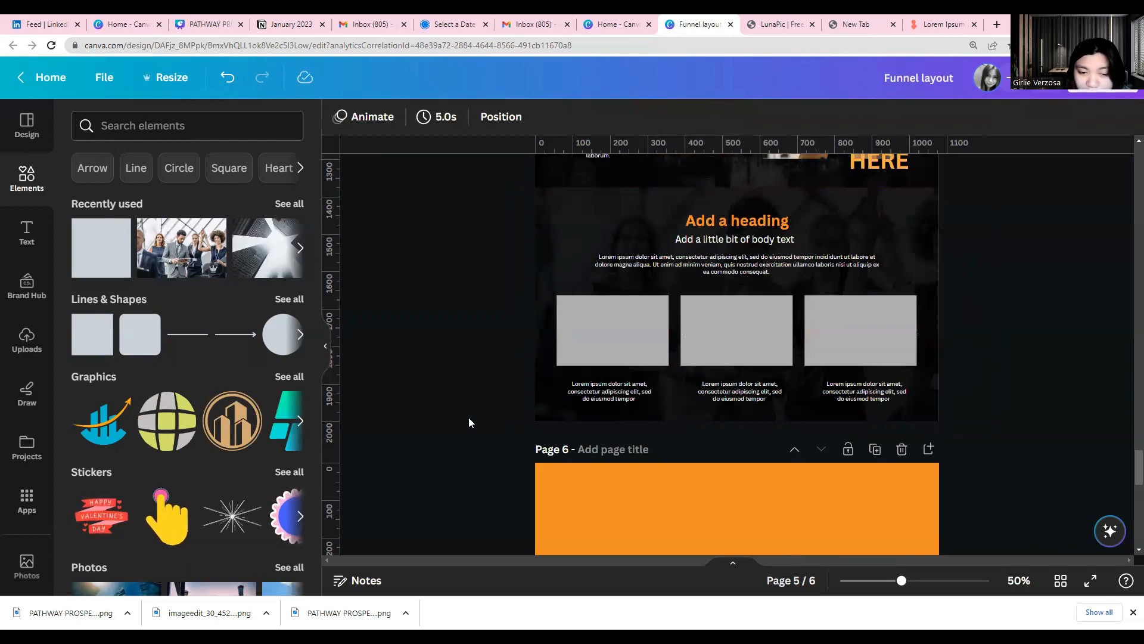
Duplicate the caption under page 5's first placeholder and place the copy near the upper-left area of page 6's orange section
{"action": "scroll", "coordinate": [468, 417], "scroll_direction": "down", "scroll_amount": 2}
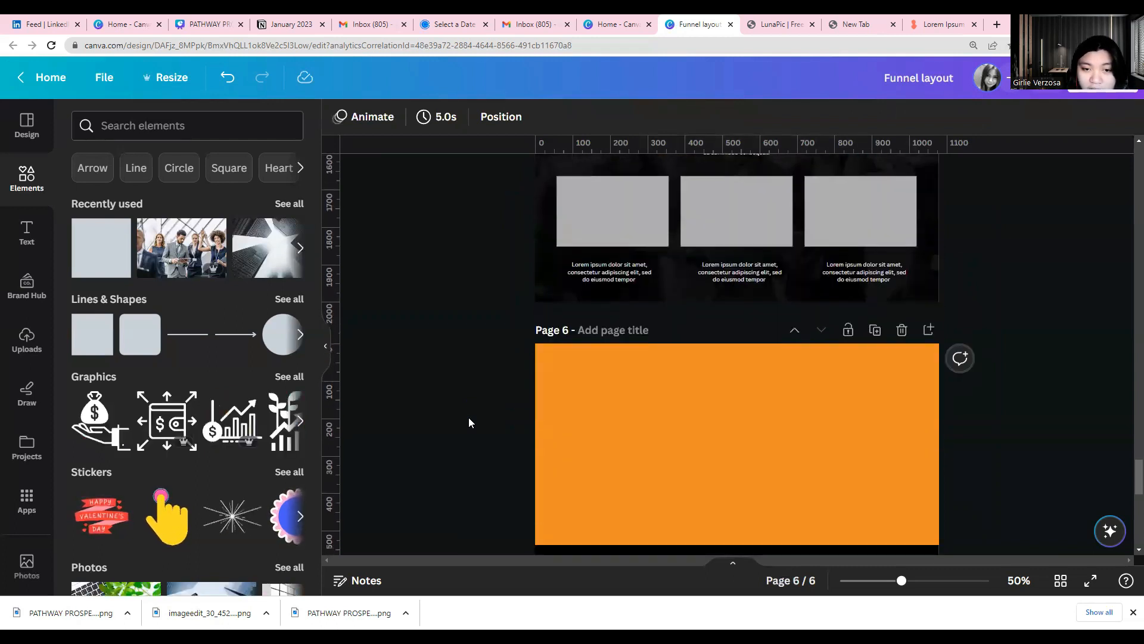
{"action": "left_click", "coordinate": [604, 284]}
{"action": "right_click", "coordinate": [601, 284]}
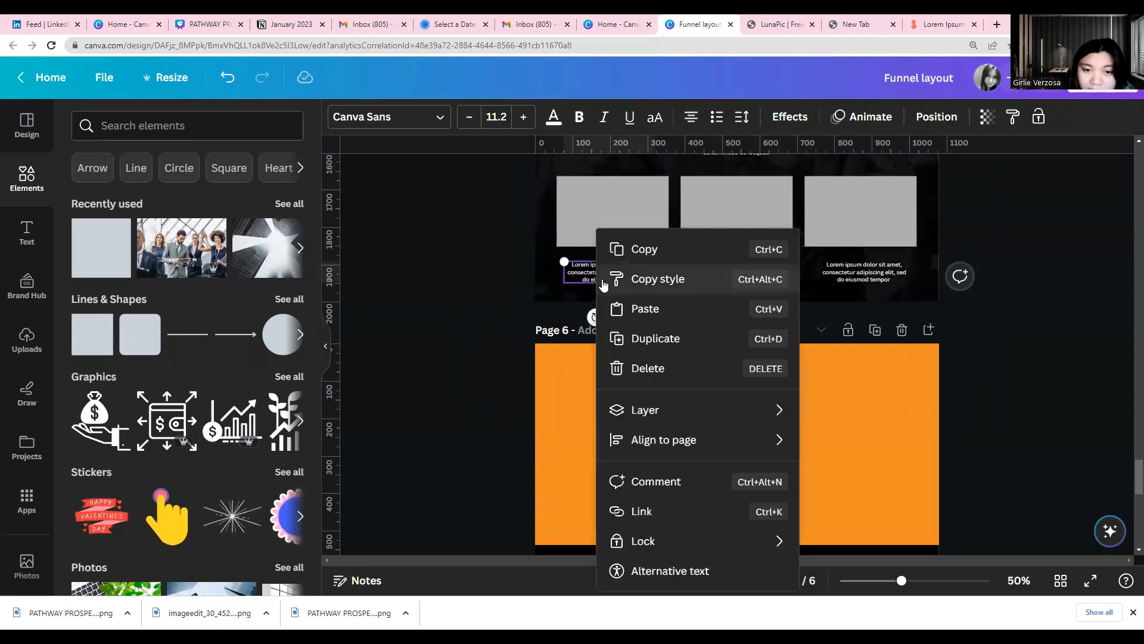
{"action": "left_click", "coordinate": [654, 343]}
{"action": "left_click_drag", "start_coordinate": [644, 355], "coordinate": [687, 378]}
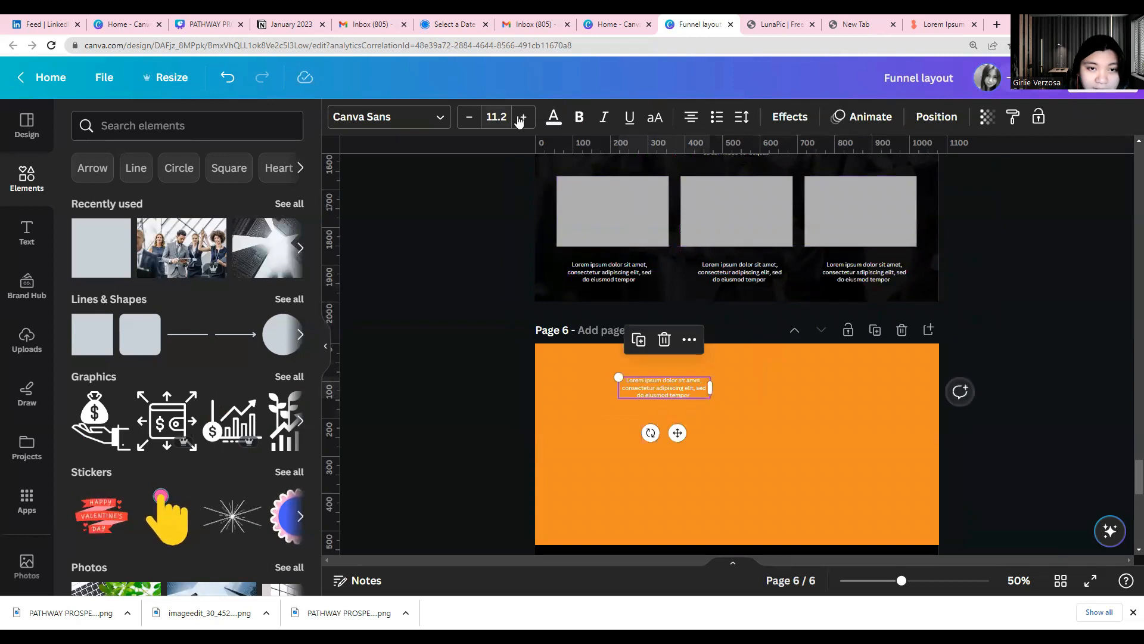
Make the copied caption black and left-aligned, and enlarge its text to size 12.2
{"action": "left_click", "coordinate": [555, 118]}
{"action": "left_click", "coordinate": [127, 207]}
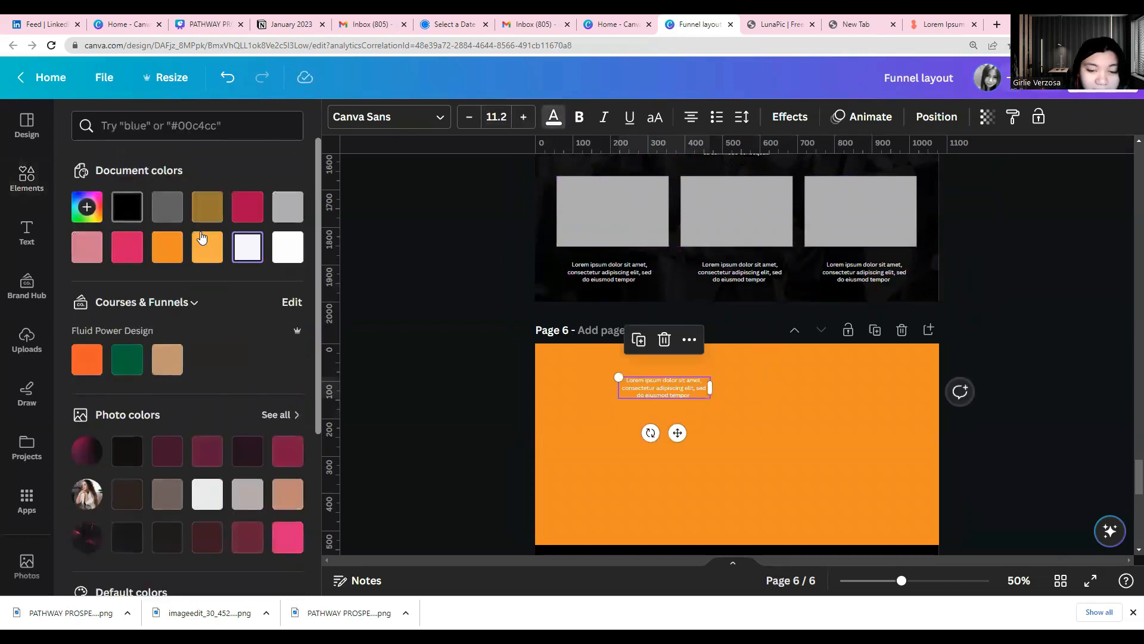
{"action": "left_click", "coordinate": [690, 116]}
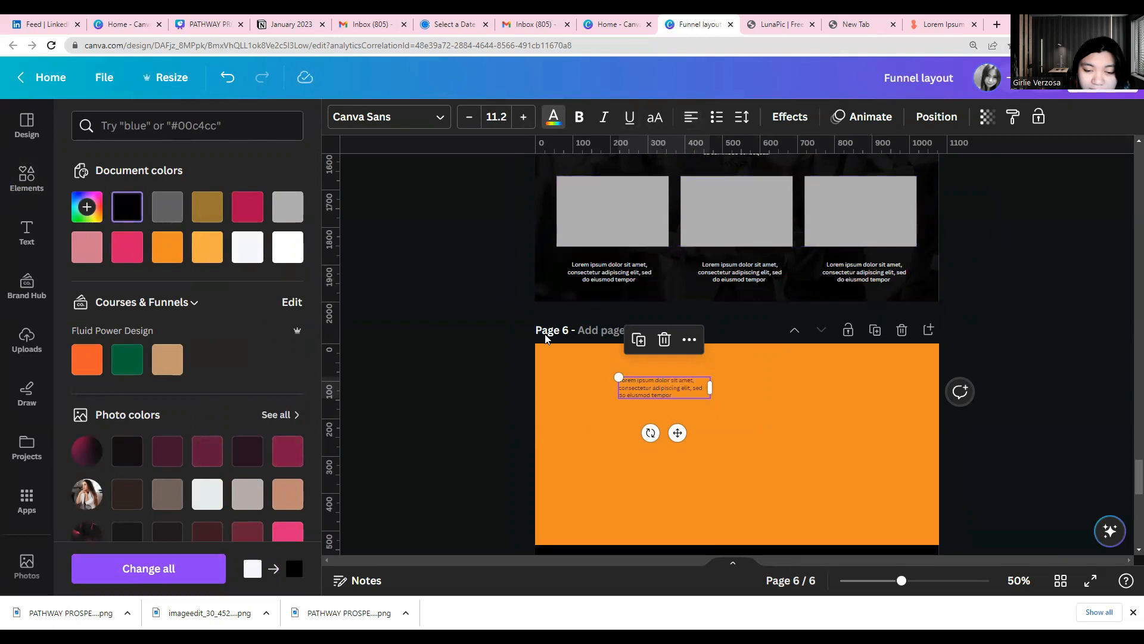
{"action": "left_click_drag", "start_coordinate": [616, 395], "coordinate": [609, 400]}
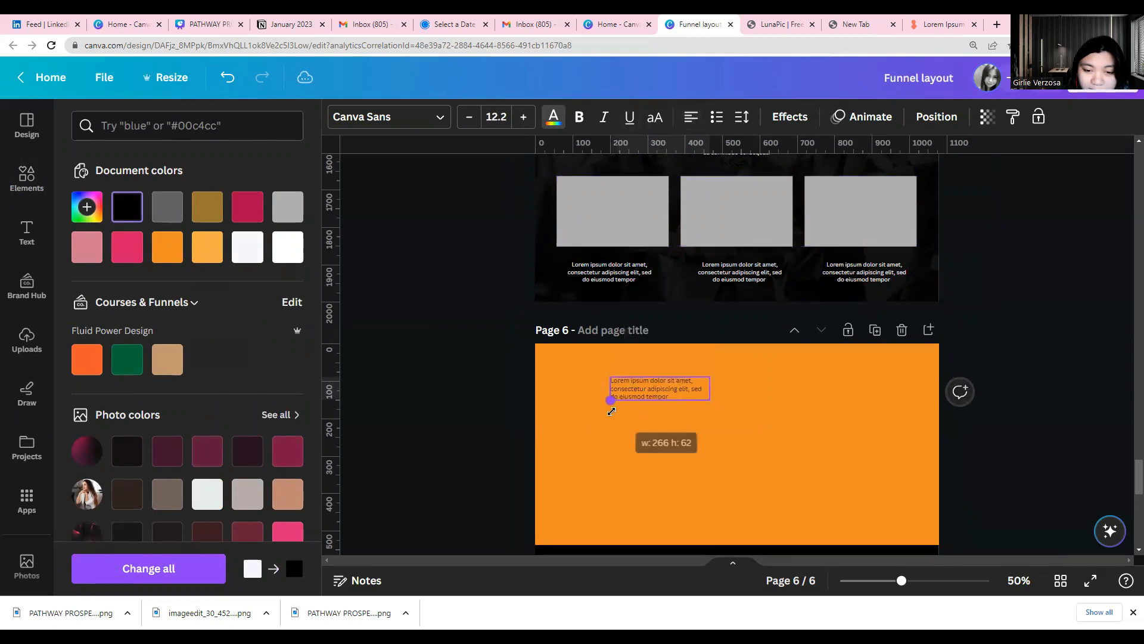
Add the hand-holding-money-bag graphic, shrink it to icon size and place it just left of the caption on page 6
{"action": "left_click", "coordinate": [27, 177]}
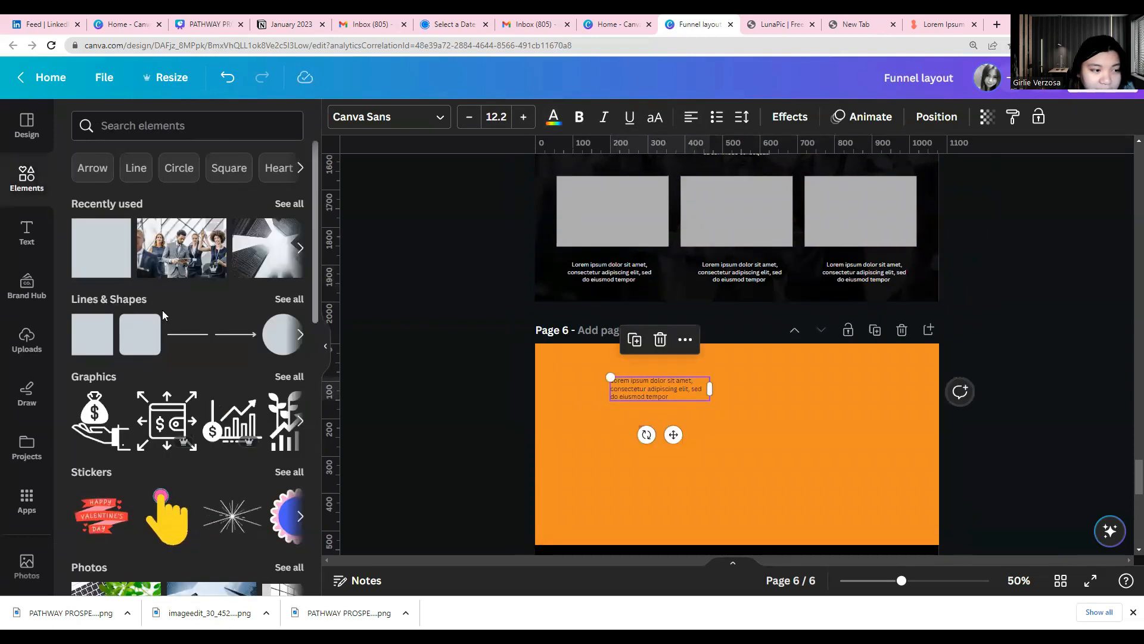
{"action": "left_click", "coordinate": [95, 420]}
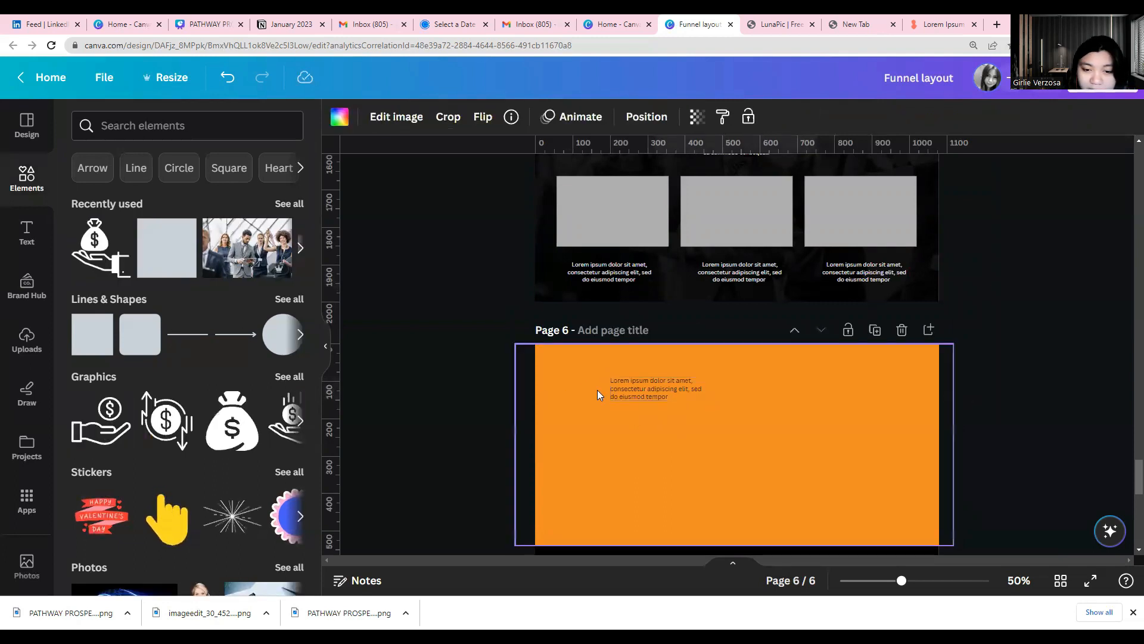
{"action": "scroll", "coordinate": [669, 395], "scroll_direction": "down", "scroll_amount": 5}
{"action": "left_click_drag", "start_coordinate": [698, 416], "coordinate": [597, 188]}
{"action": "scroll", "coordinate": [639, 246], "scroll_direction": "up", "scroll_amount": 3}
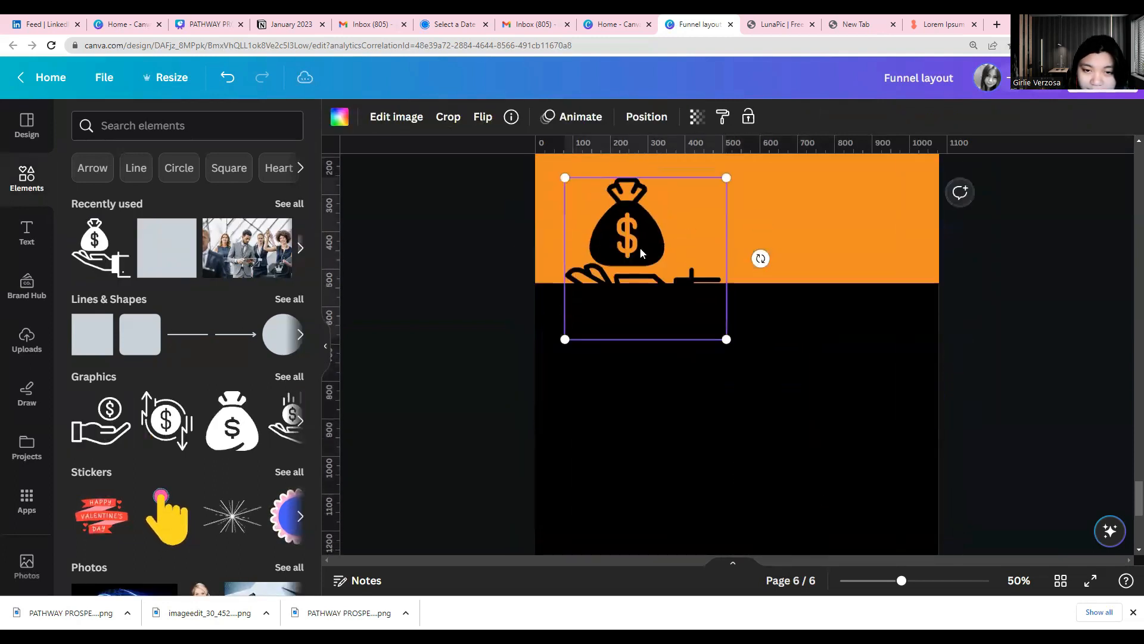
{"action": "left_click_drag", "start_coordinate": [726, 483], "coordinate": [600, 282]}
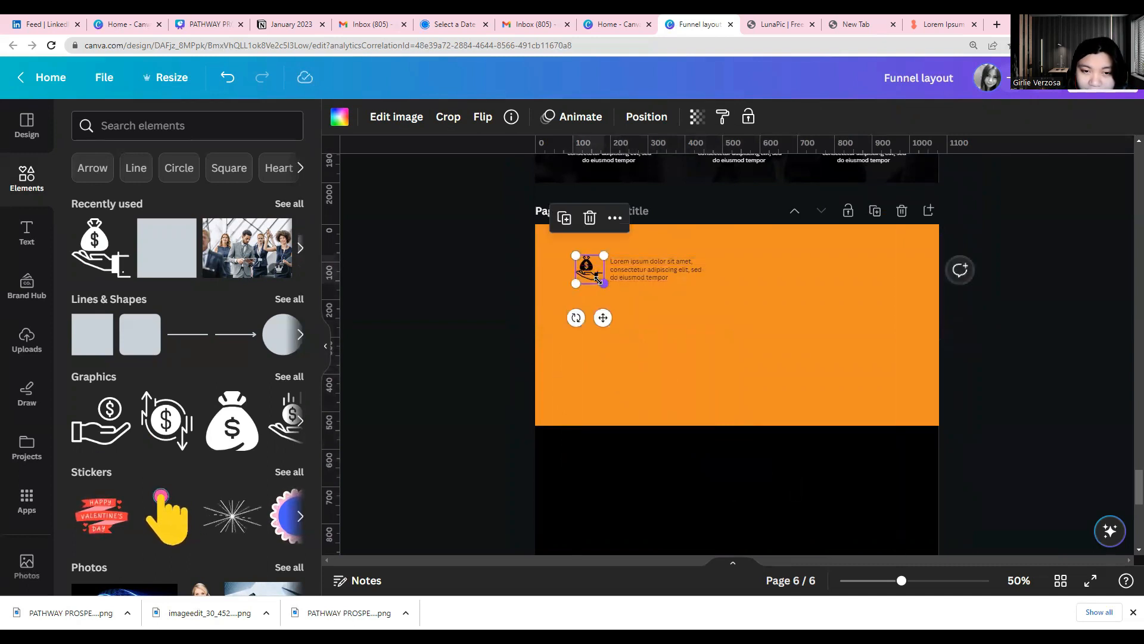
Lock the orange background shape on page 6
{"action": "right_click", "coordinate": [615, 354]}
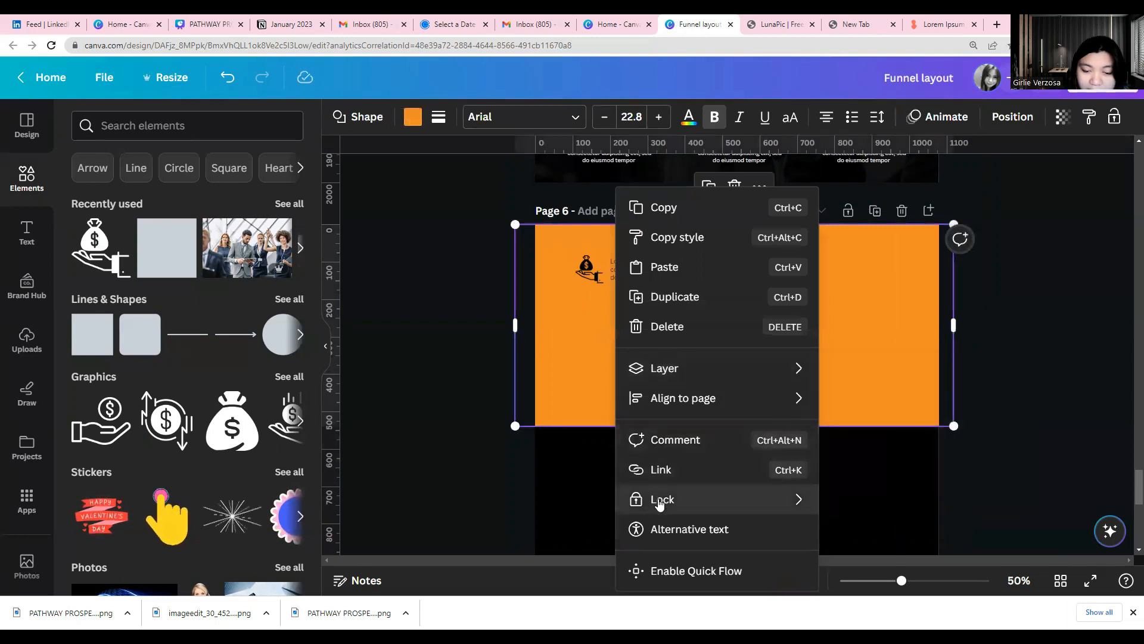
{"action": "mouse_move", "coordinate": [660, 504]}
{"action": "left_click", "coordinate": [850, 501]}
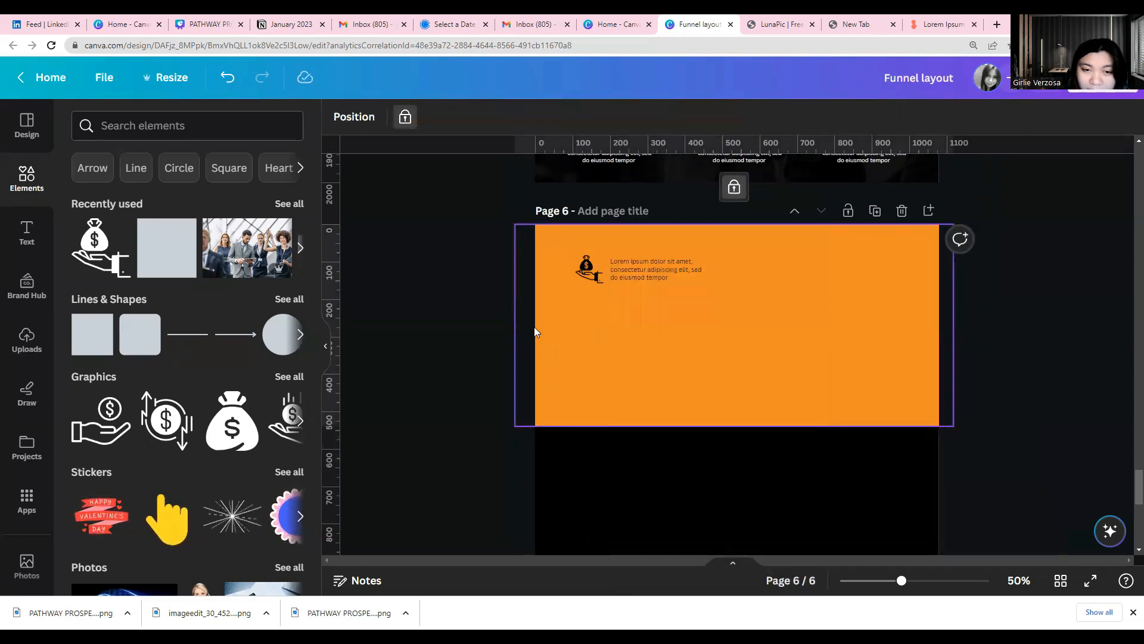
{"action": "left_click", "coordinate": [481, 304]}
Enlarge the caption beside the money bag icon to text size 13.6
{"action": "left_click", "coordinate": [686, 275]}
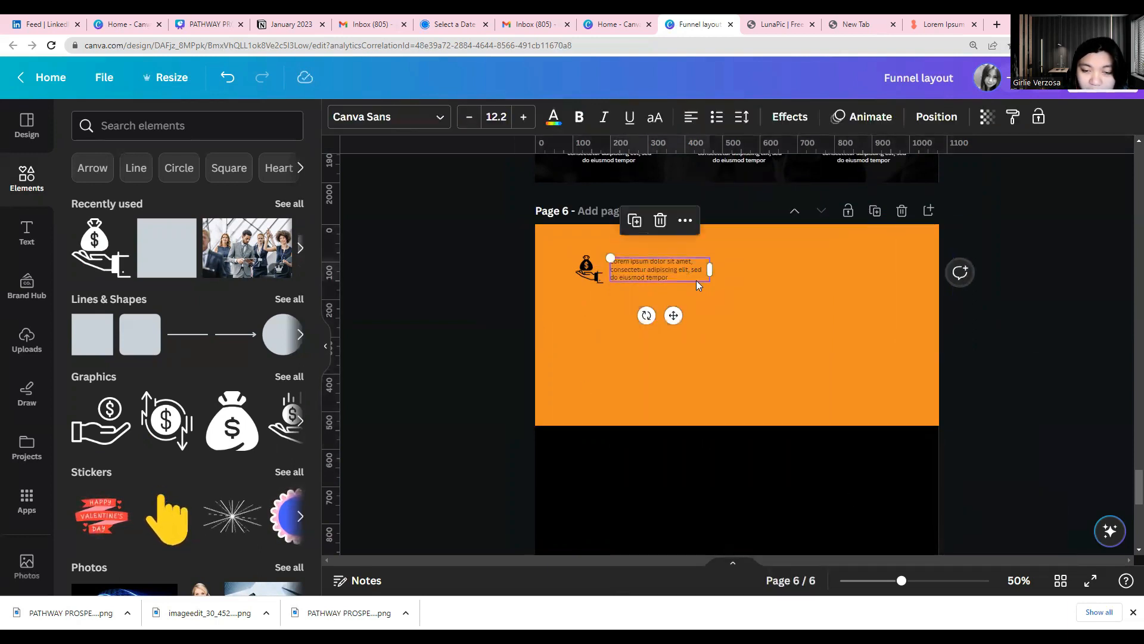
{"action": "double_click", "coordinate": [708, 278]}
{"action": "left_click_drag", "start_coordinate": [713, 288], "coordinate": [723, 292]}
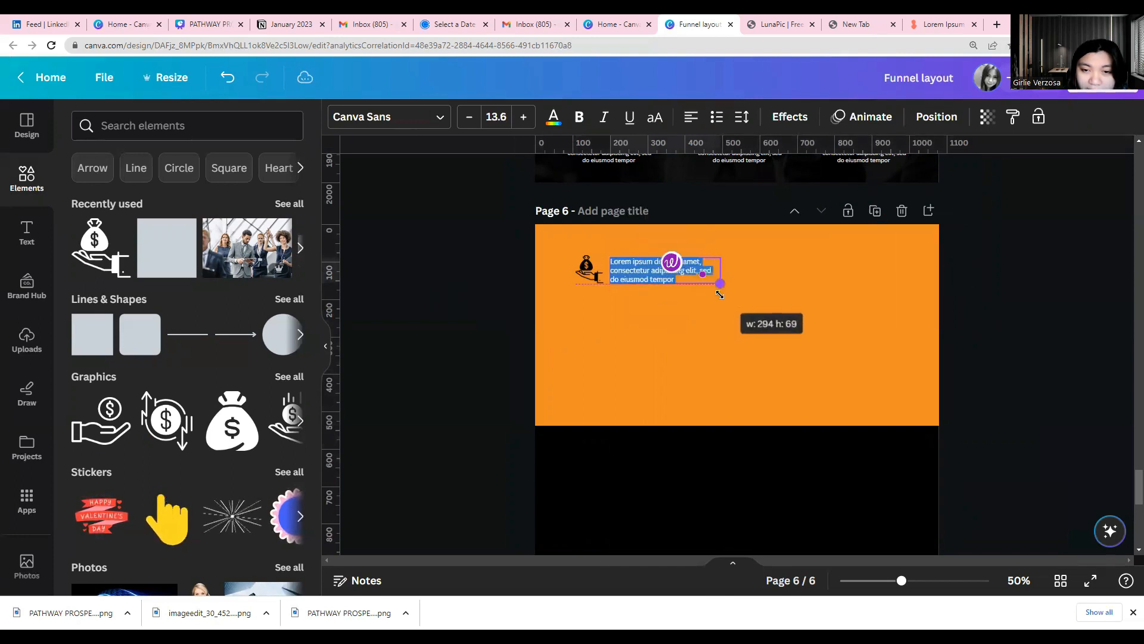
Group the money bag icon with its caption and duplicate the group to form a second row below
{"action": "left_click", "coordinate": [562, 299]}
{"action": "left_click_drag", "start_coordinate": [519, 275], "coordinate": [656, 306]}
{"action": "left_click", "coordinate": [610, 218]}
{"action": "left_click", "coordinate": [656, 219]}
Group the two icon-and-caption rows and place a duplicate to their right as a second column
{"action": "left_click_drag", "start_coordinate": [527, 280], "coordinate": [646, 341]}
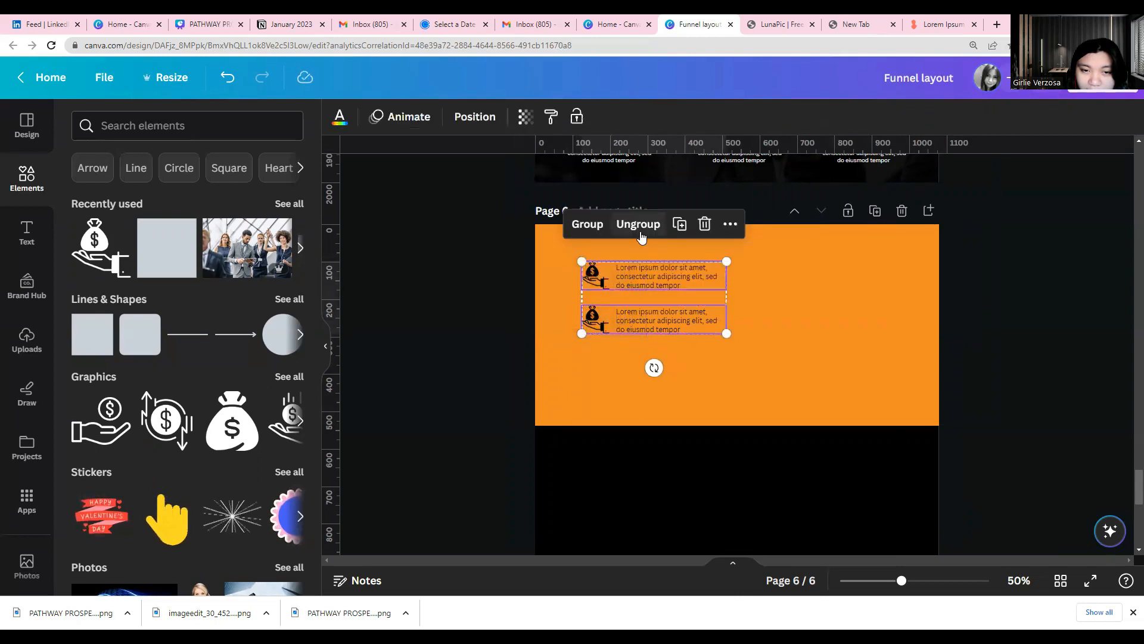
{"action": "left_click", "coordinate": [589, 229]}
{"action": "left_click", "coordinate": [656, 225]}
{"action": "left_click_drag", "start_coordinate": [710, 305], "coordinate": [830, 296]}
Group both columns of icons and captions and center the group horizontally on page 6
{"action": "left_click_drag", "start_coordinate": [494, 263], "coordinate": [903, 357]}
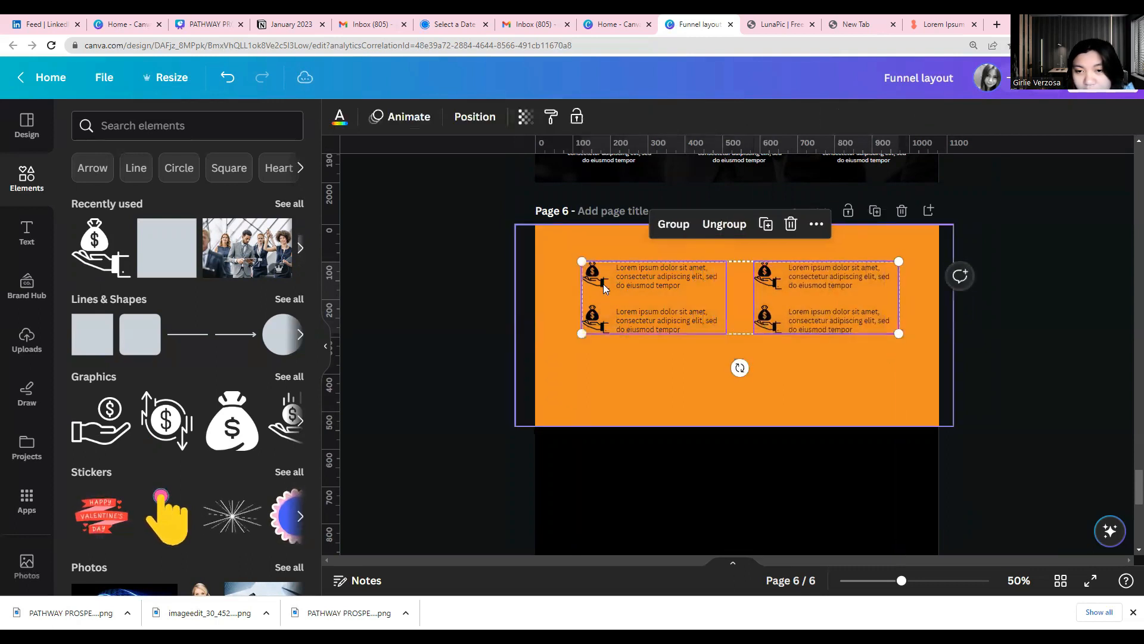
{"action": "left_click", "coordinate": [665, 225]}
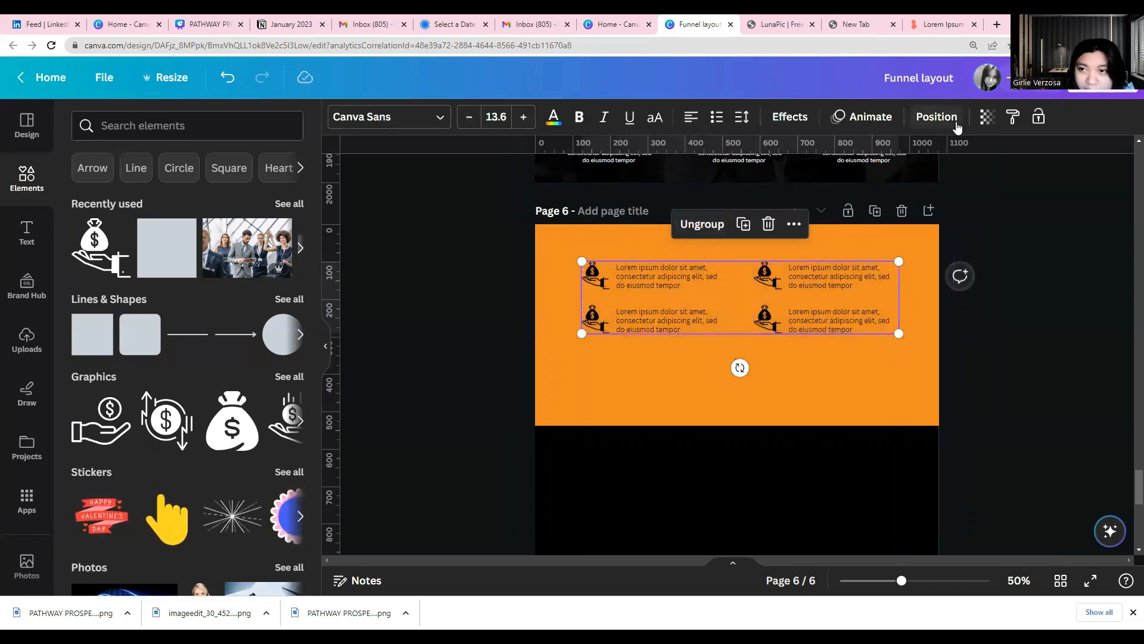
{"action": "left_click", "coordinate": [936, 116]}
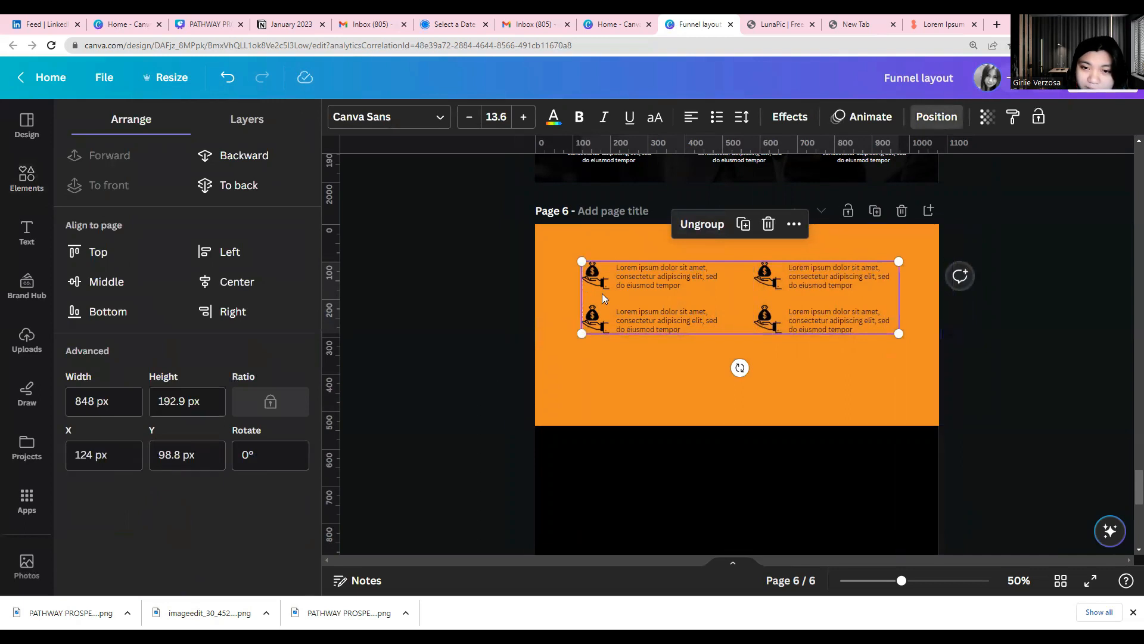
{"action": "left_click", "coordinate": [936, 117]}
{"action": "left_click", "coordinate": [936, 116]}
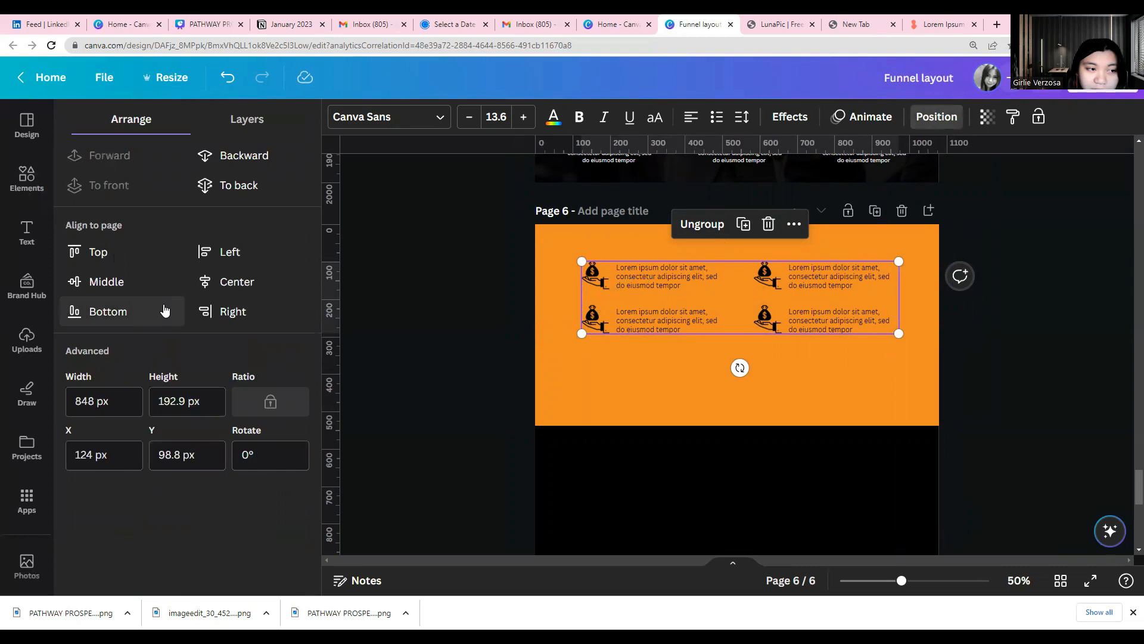
{"action": "left_click", "coordinate": [229, 283]}
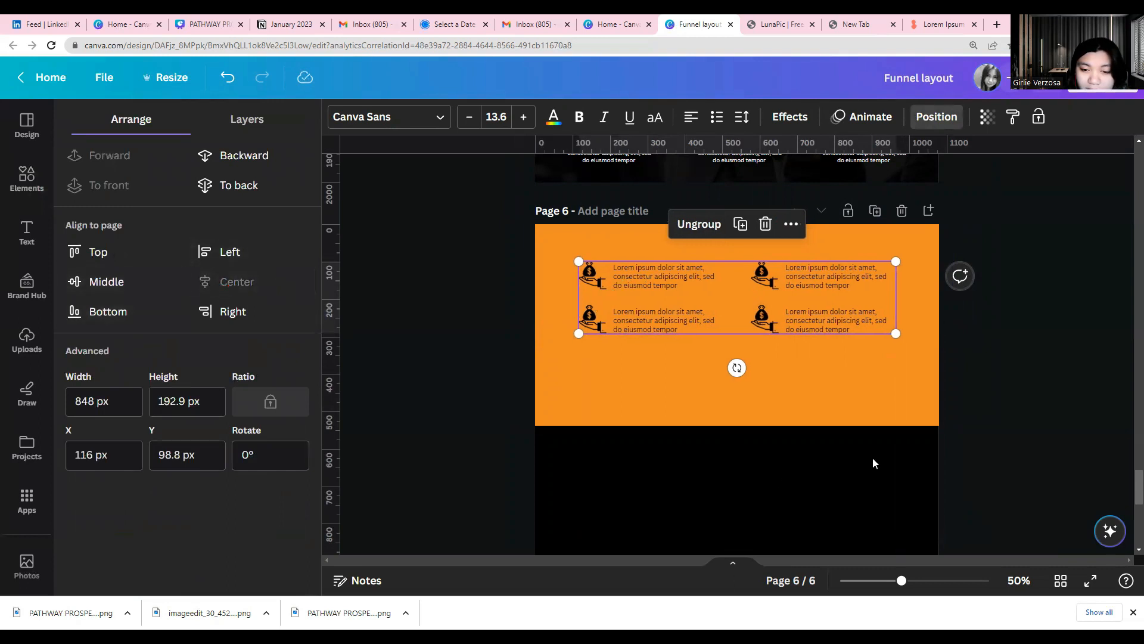
Unlock the orange background shape and shorten it from below so it ends just under the icon rows
{"action": "left_click", "coordinate": [783, 425]}
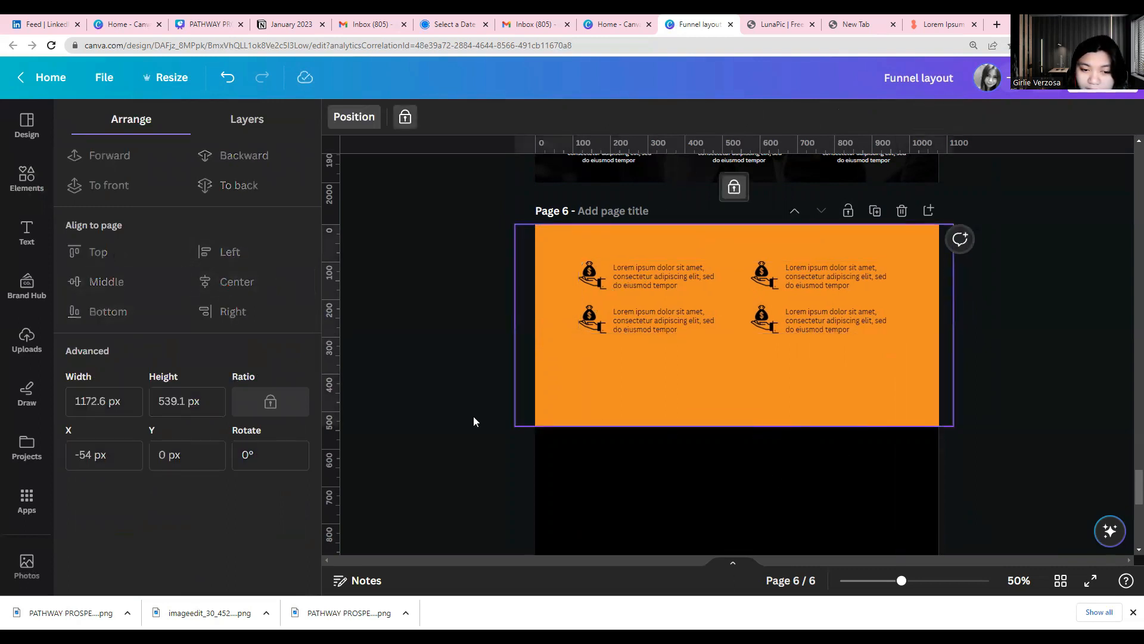
{"action": "left_click", "coordinate": [734, 189]}
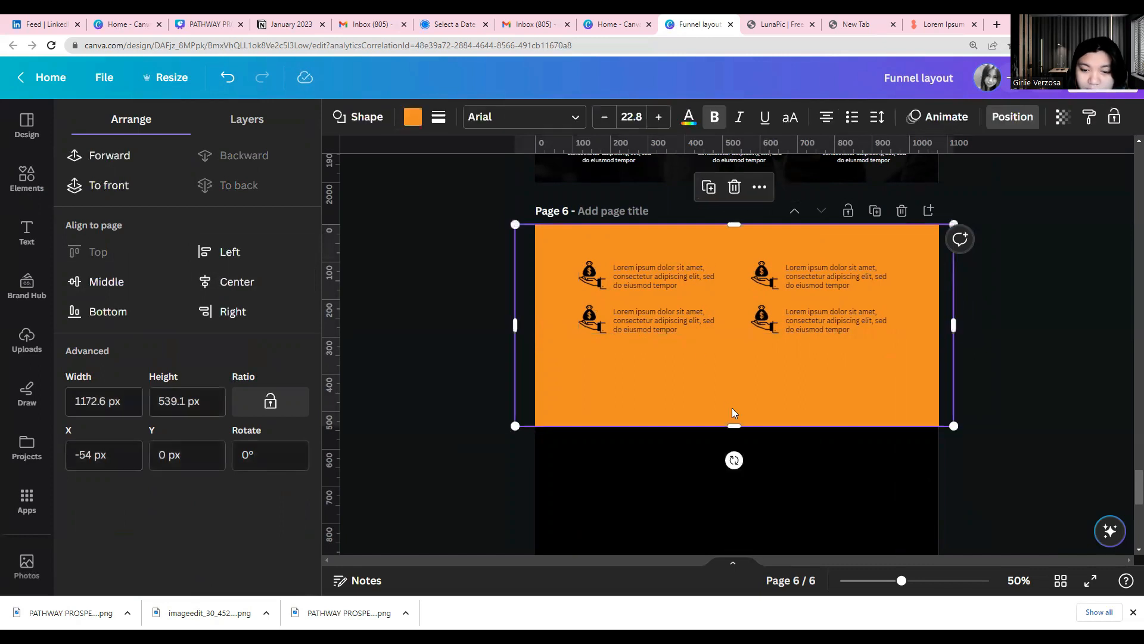
{"action": "left_click_drag", "start_coordinate": [732, 428], "coordinate": [733, 365]}
{"action": "left_click", "coordinate": [641, 442]}
Examine page 4's bonus section heading, its three numbered captions and the ticket section as reference for the next part of page 6
{"action": "scroll", "coordinate": [641, 442], "scroll_direction": "up", "scroll_amount": 1}
{"action": "scroll", "coordinate": [641, 442], "scroll_direction": "up", "scroll_amount": 15}
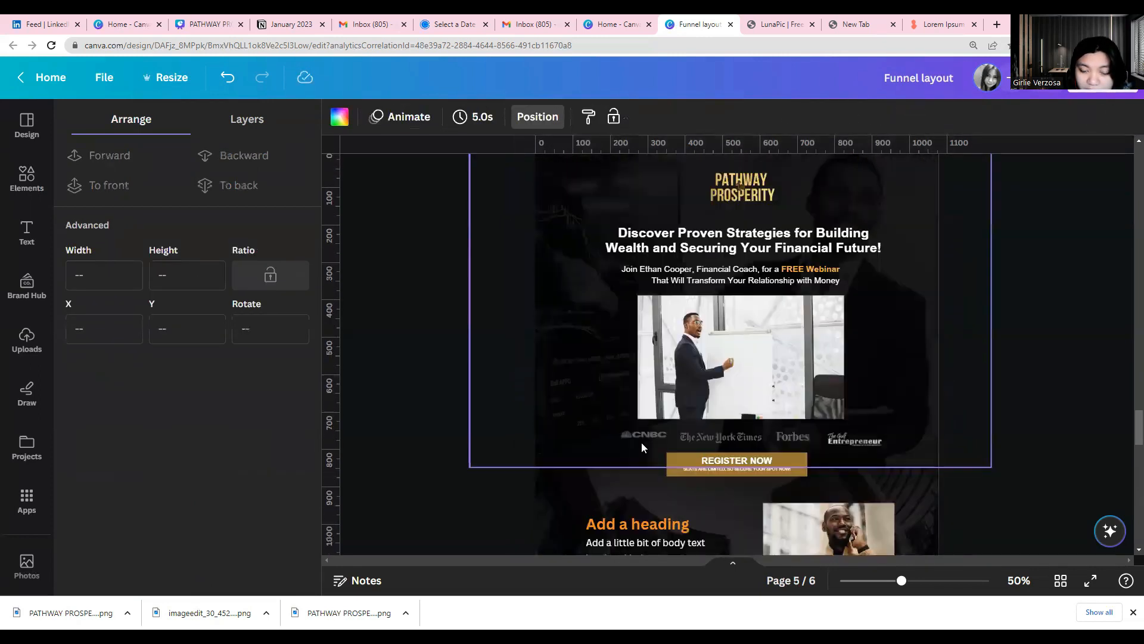
{"action": "scroll", "coordinate": [642, 442], "scroll_direction": "up", "scroll_amount": 12}
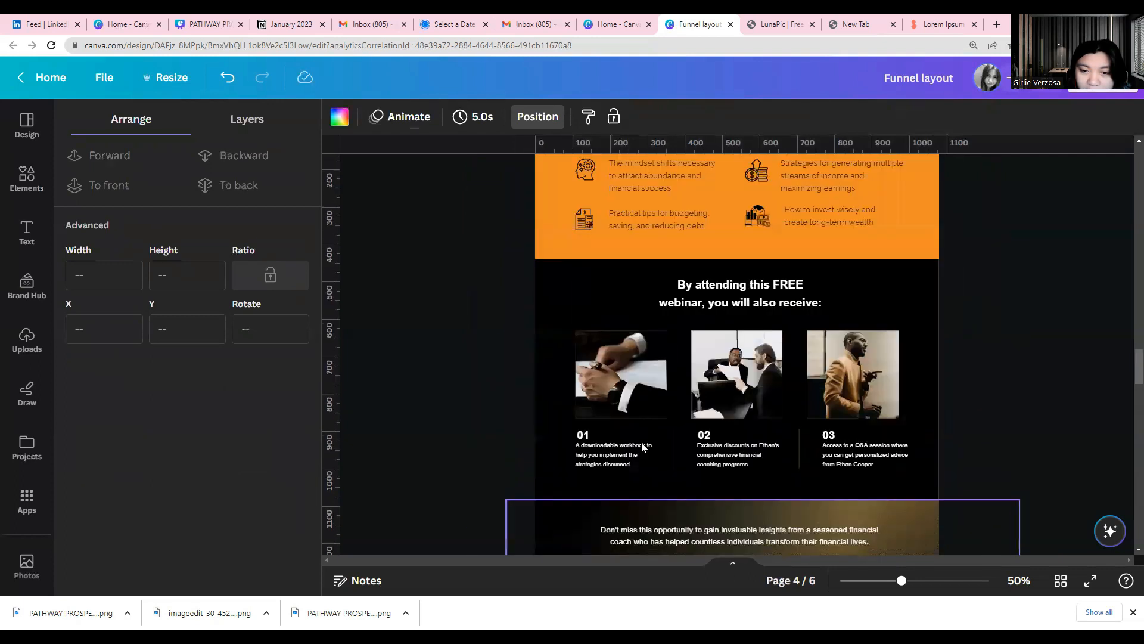
{"action": "scroll", "coordinate": [641, 443], "scroll_direction": "down", "scroll_amount": 4}
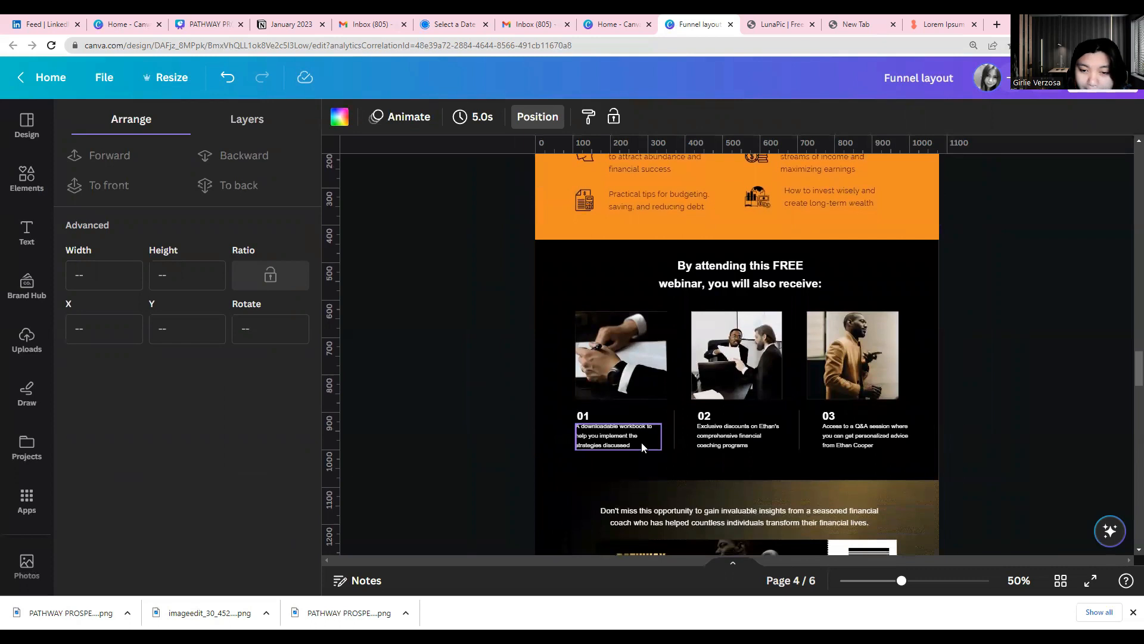
{"action": "scroll", "coordinate": [641, 443], "scroll_direction": "down", "scroll_amount": 2}
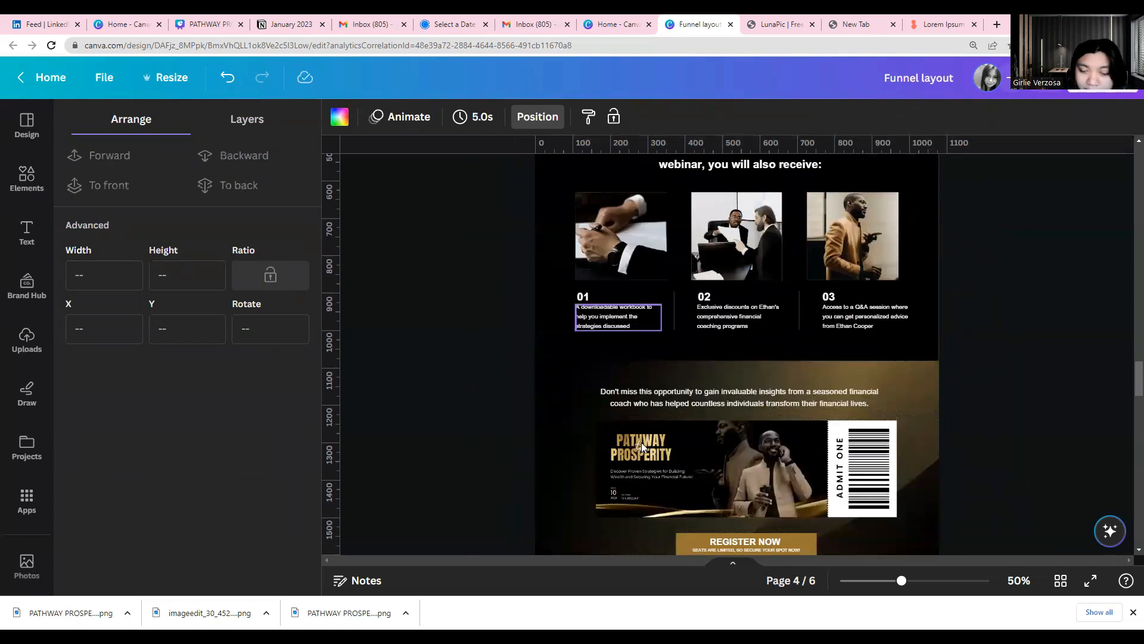
{"action": "scroll", "coordinate": [641, 442], "scroll_direction": "up", "scroll_amount": 1}
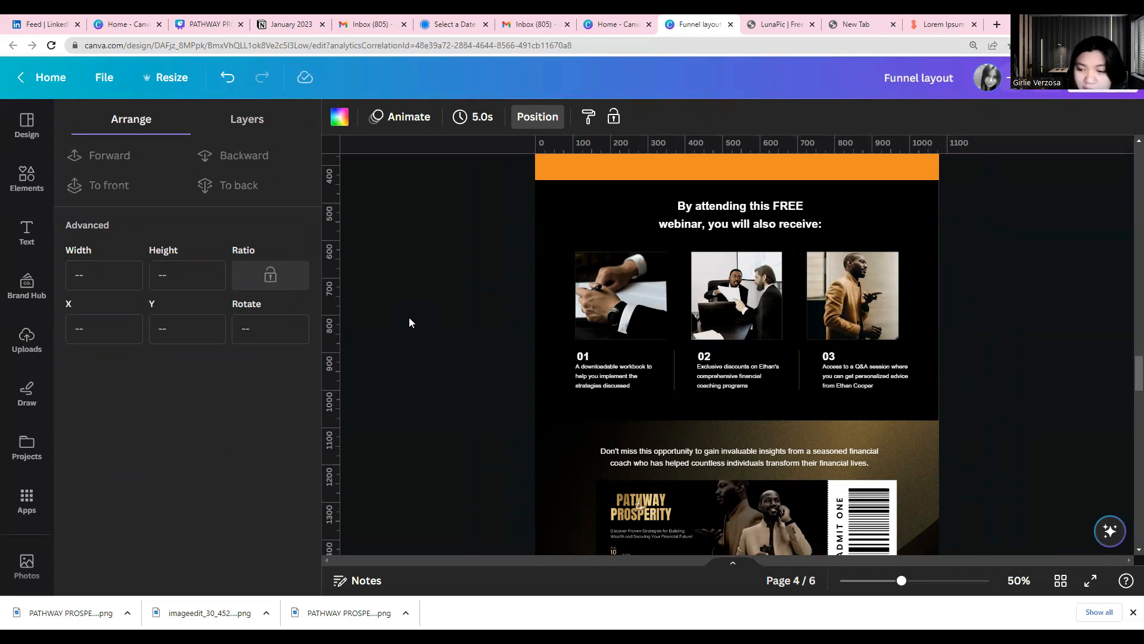
{"action": "left_click", "coordinate": [785, 228]}
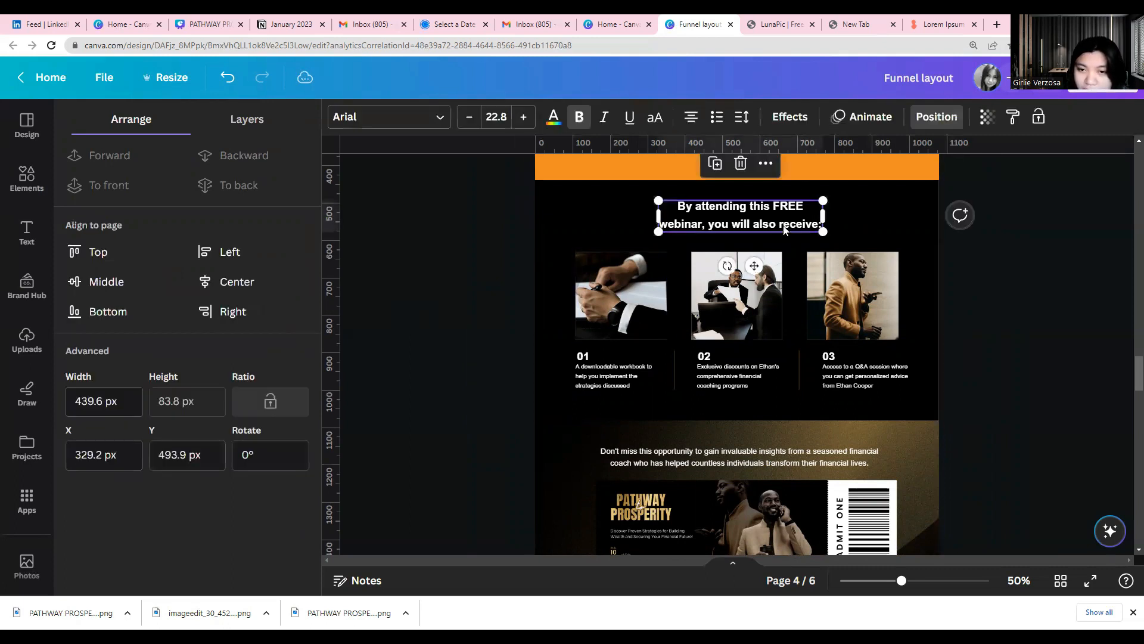
{"action": "double_click", "coordinate": [694, 209]}
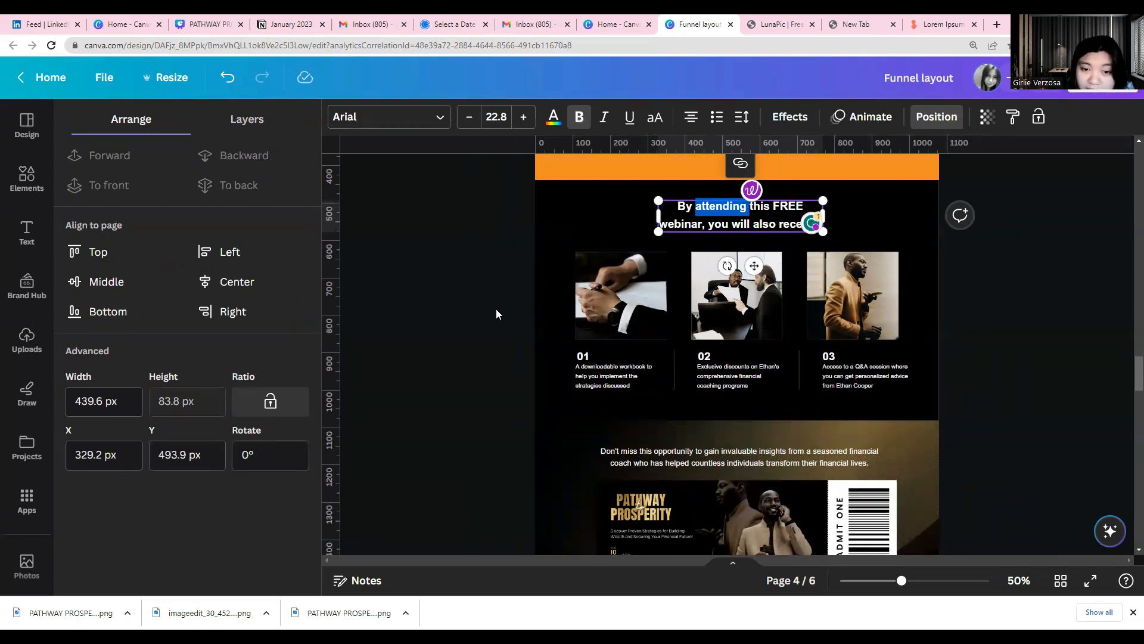
{"action": "scroll", "coordinate": [542, 353], "scroll_direction": "down", "scroll_amount": 2}
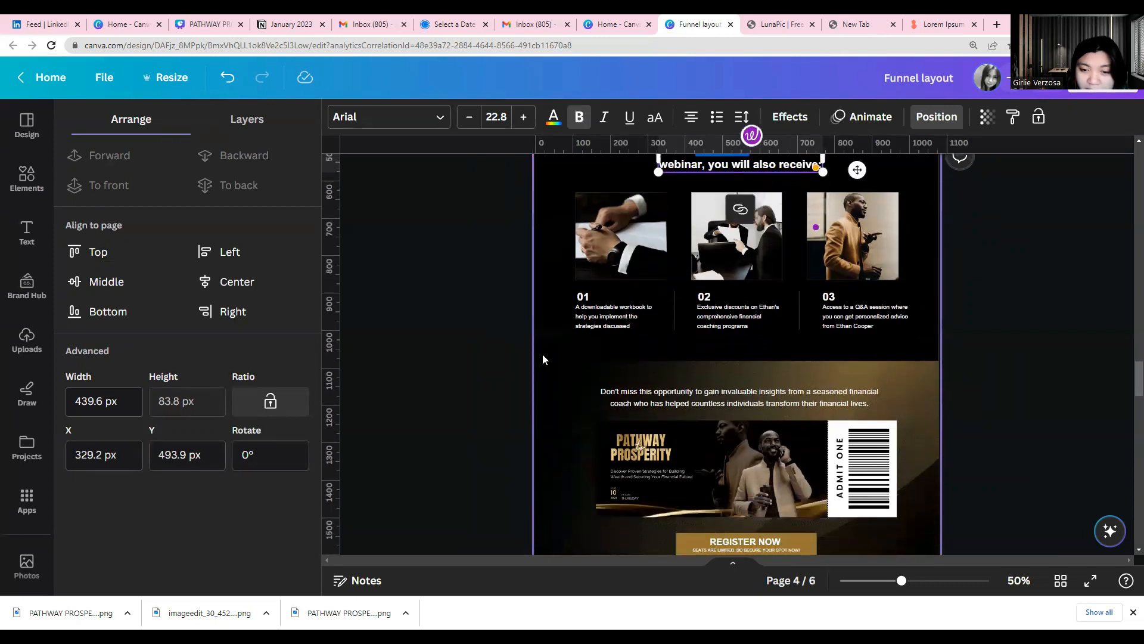
{"action": "scroll", "coordinate": [542, 359], "scroll_direction": "up", "scroll_amount": 2}
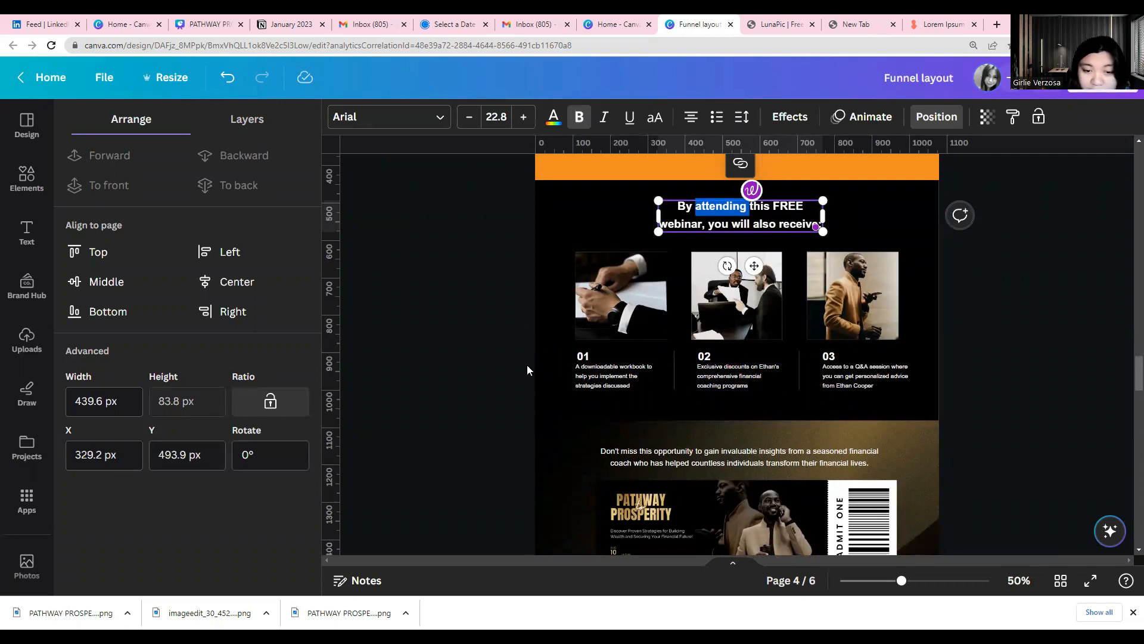
{"action": "left_click", "coordinate": [606, 385]}
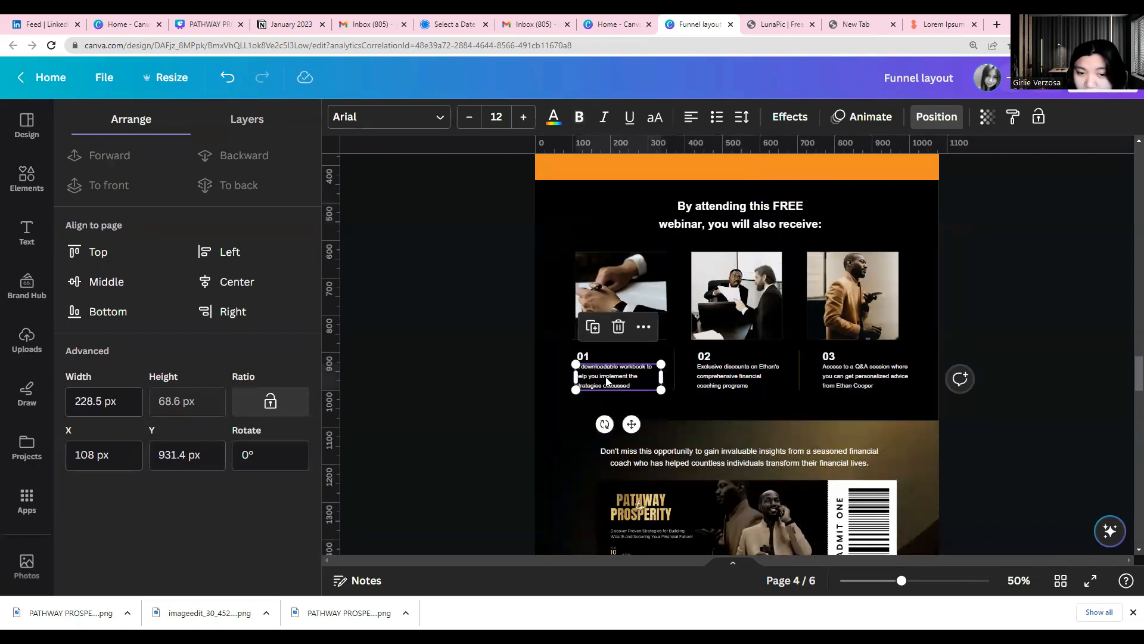
{"action": "left_click", "coordinate": [762, 387]}
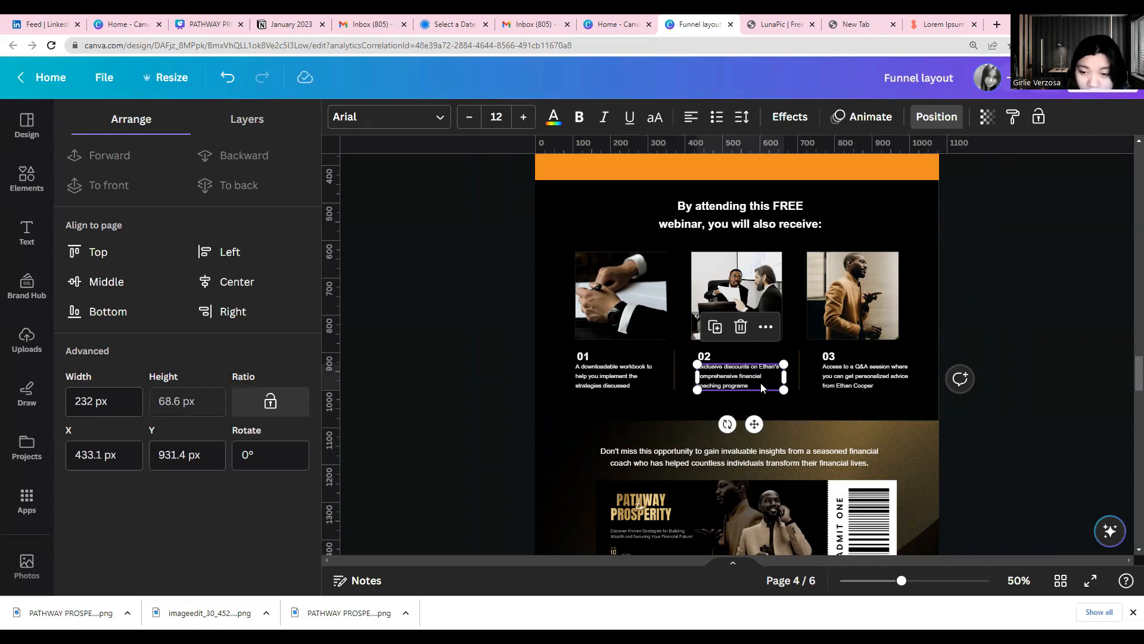
{"action": "left_click", "coordinate": [886, 383]}
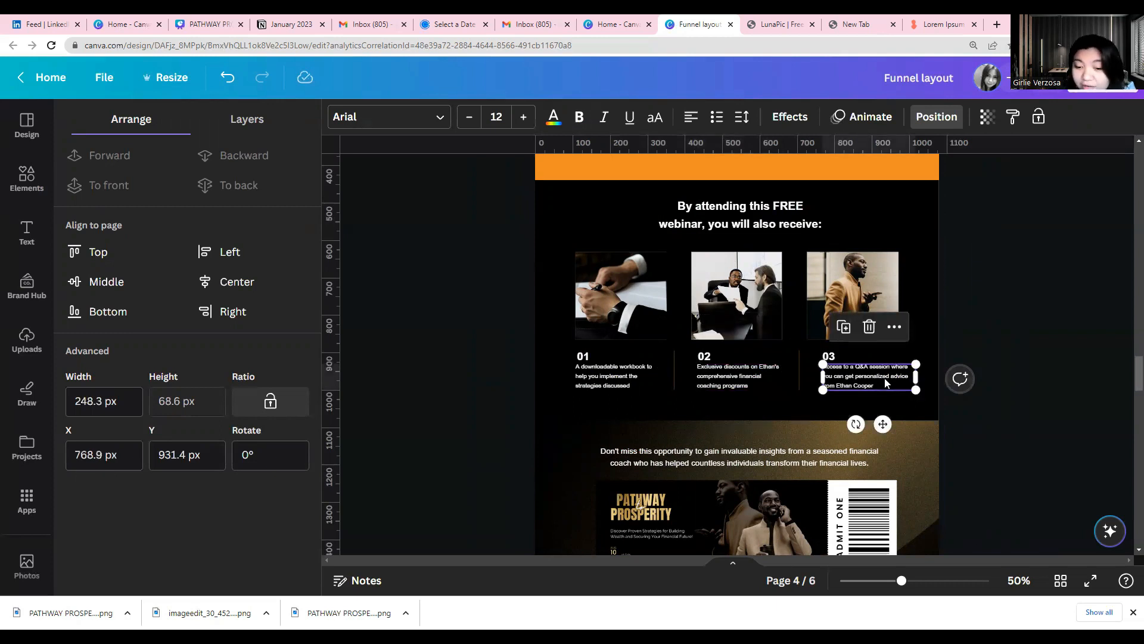
{"action": "scroll", "coordinate": [751, 358], "scroll_direction": "down", "scroll_amount": 3}
{"action": "left_click", "coordinate": [751, 358]}
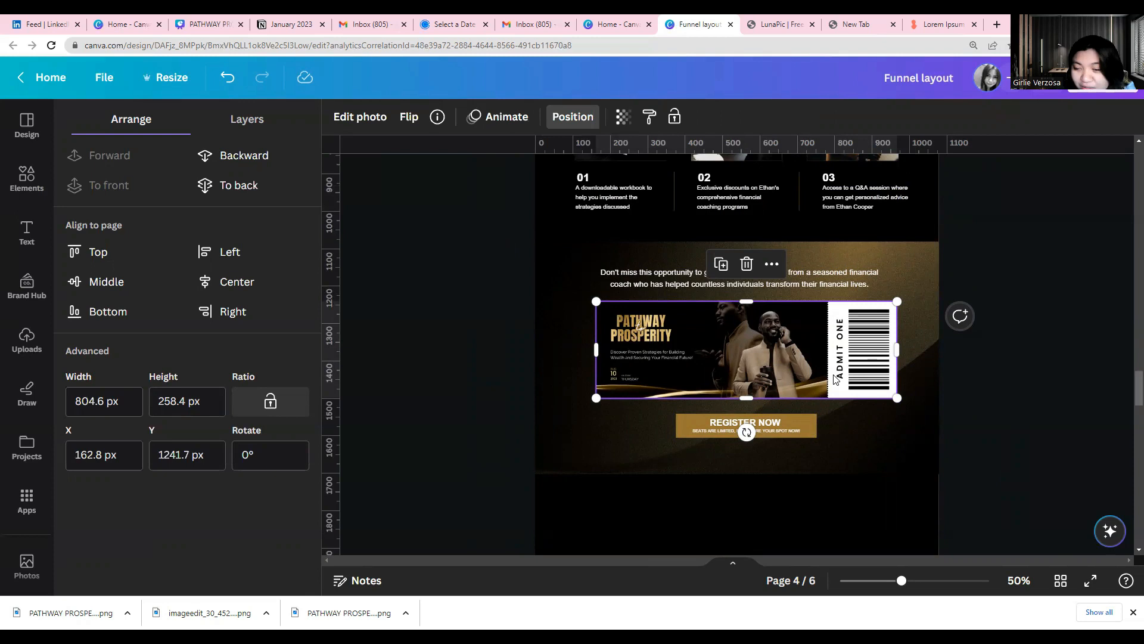
Examine page 4's ticket section, including its invitation text and ticket image, and the numbered bonus section above it
{"action": "left_click", "coordinate": [510, 280]}
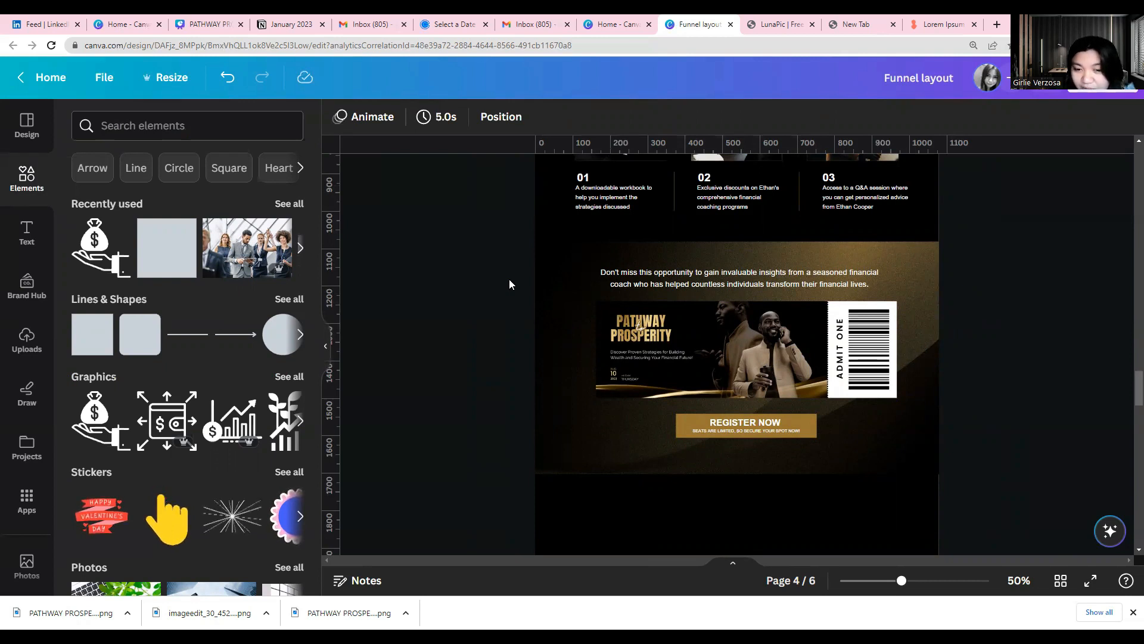
{"action": "left_click", "coordinate": [684, 322]}
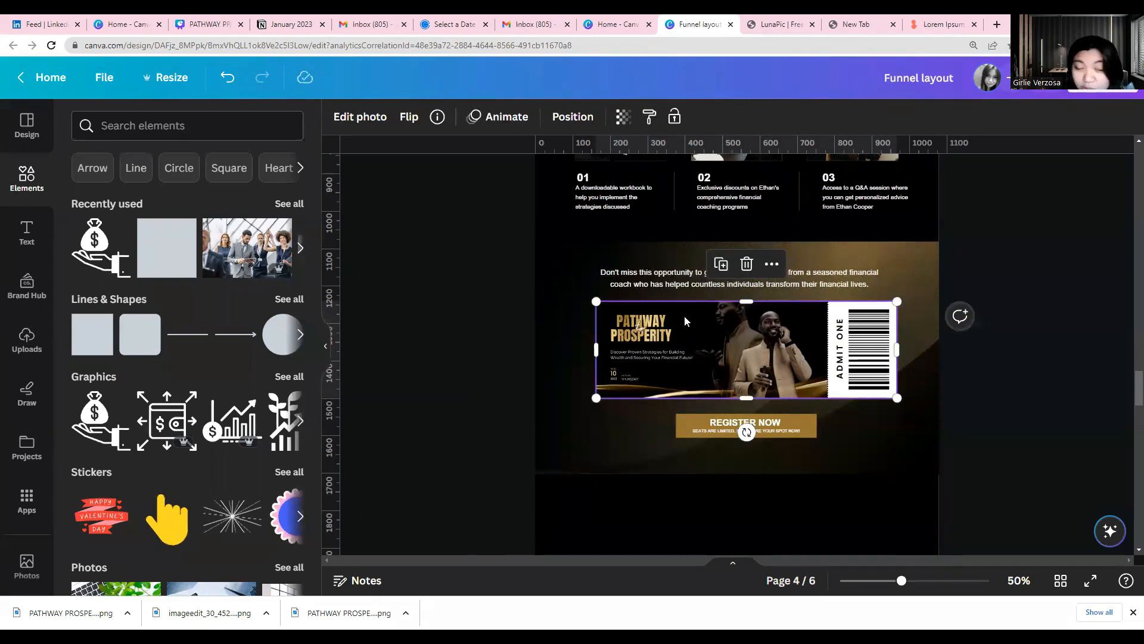
{"action": "left_click", "coordinate": [635, 290]}
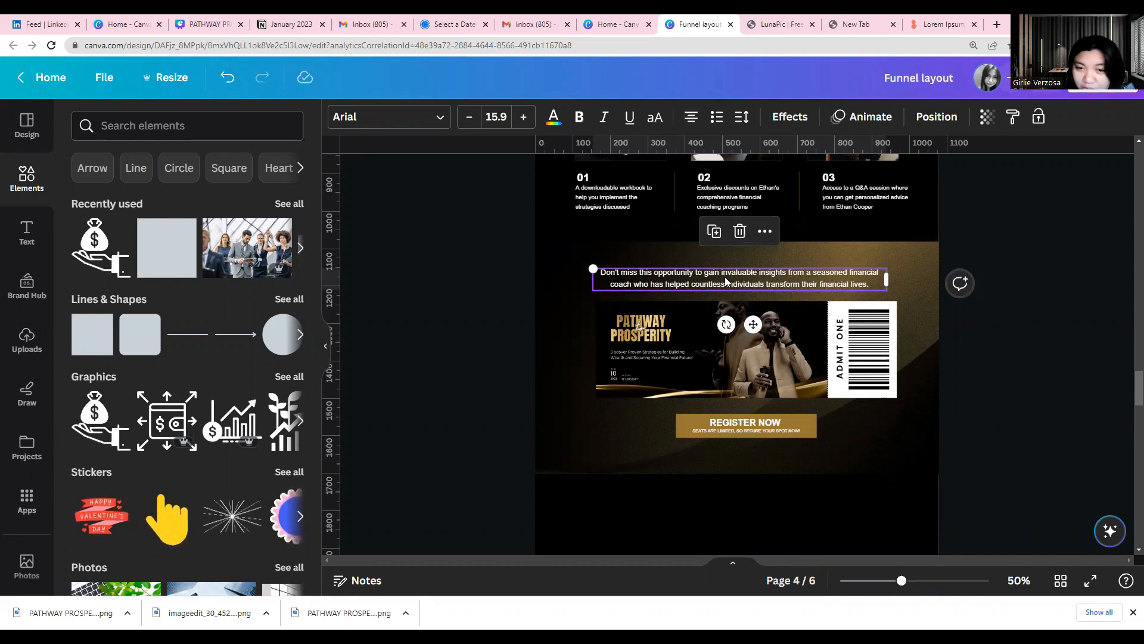
{"action": "left_click", "coordinate": [771, 282]}
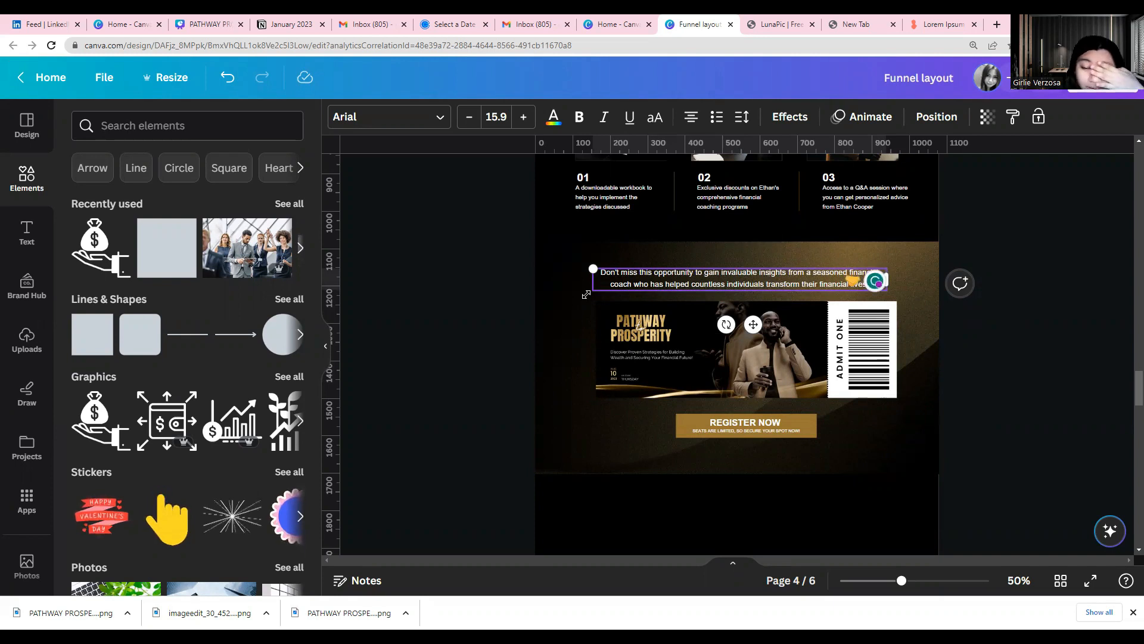
{"action": "left_click", "coordinate": [689, 392]}
{"action": "scroll", "coordinate": [689, 389], "scroll_direction": "down", "scroll_amount": 5}
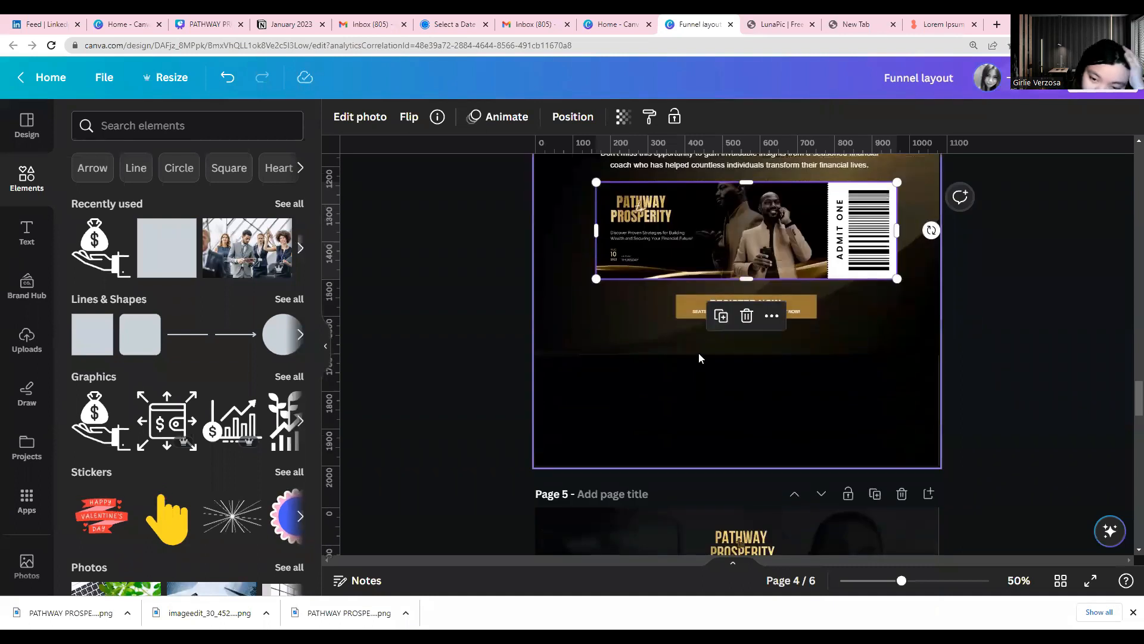
{"action": "scroll", "coordinate": [702, 394], "scroll_direction": "down", "scroll_amount": 2}
{"action": "scroll", "coordinate": [702, 394], "scroll_direction": "up", "scroll_amount": 7}
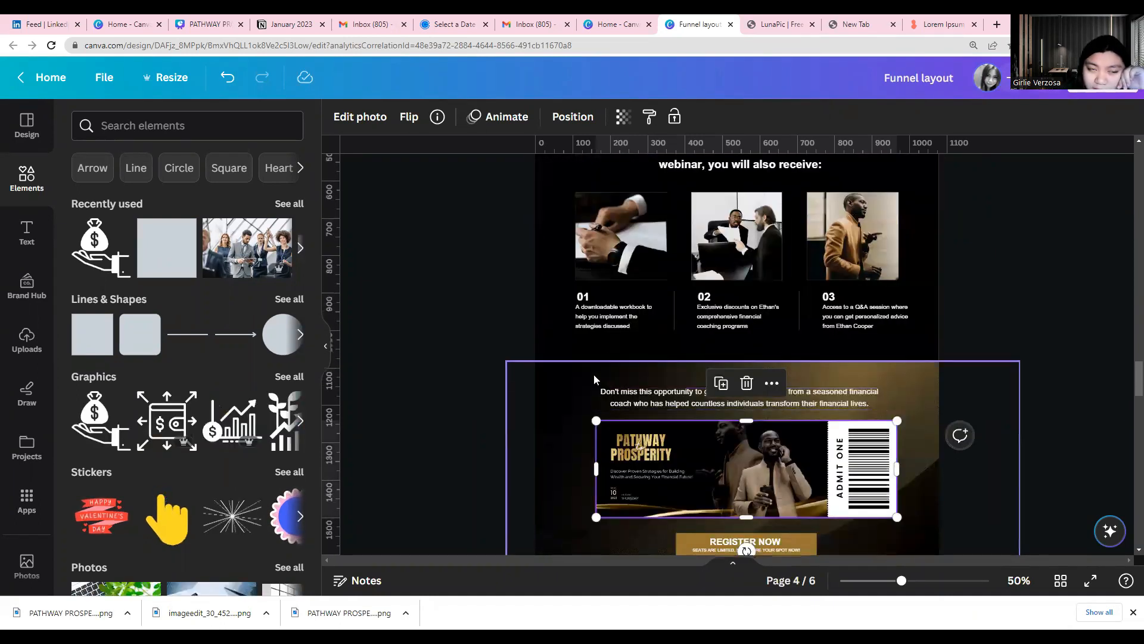
Review the rebuilt sections on pages 5 and 6, from the hero and placeholder text blocks to the orange icon-and-caption section
{"action": "scroll", "coordinate": [594, 374], "scroll_direction": "down", "scroll_amount": 5}
{"action": "scroll", "coordinate": [594, 374], "scroll_direction": "down", "scroll_amount": 15}
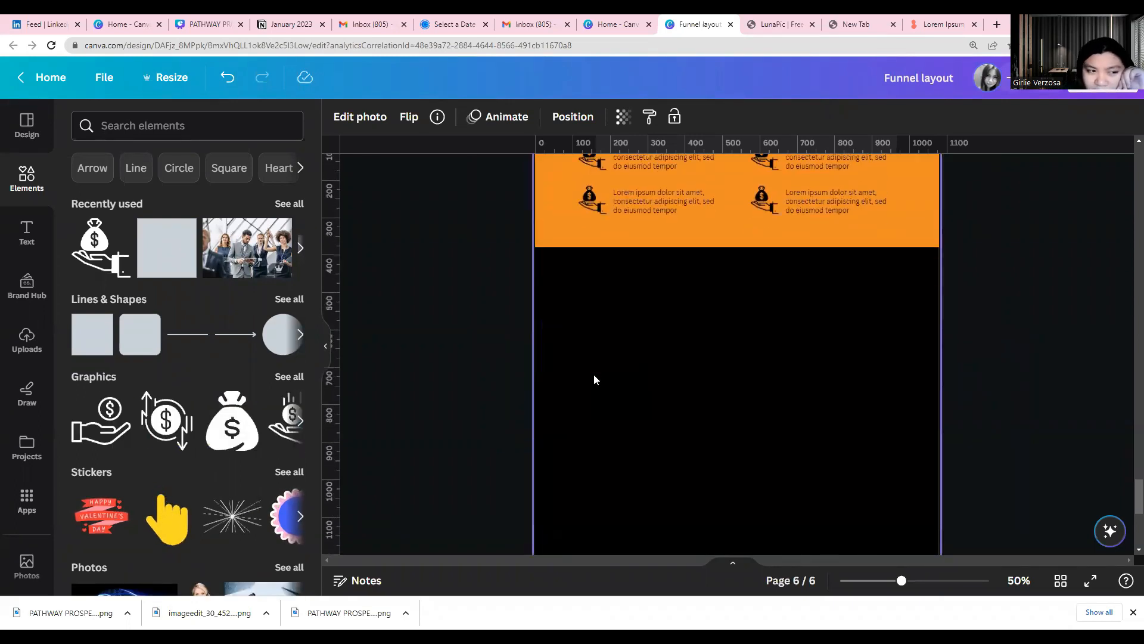
{"action": "scroll", "coordinate": [594, 374], "scroll_direction": "up", "scroll_amount": 3}
{"action": "scroll", "coordinate": [594, 370], "scroll_direction": "up", "scroll_amount": 10}
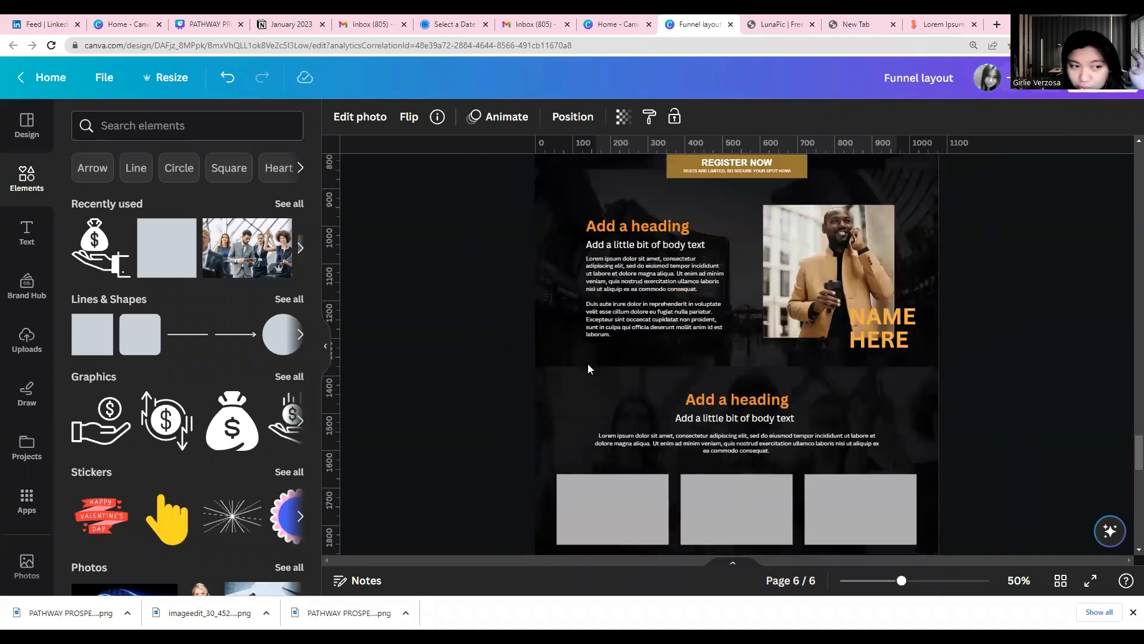
{"action": "scroll", "coordinate": [588, 368], "scroll_direction": "up", "scroll_amount": 5}
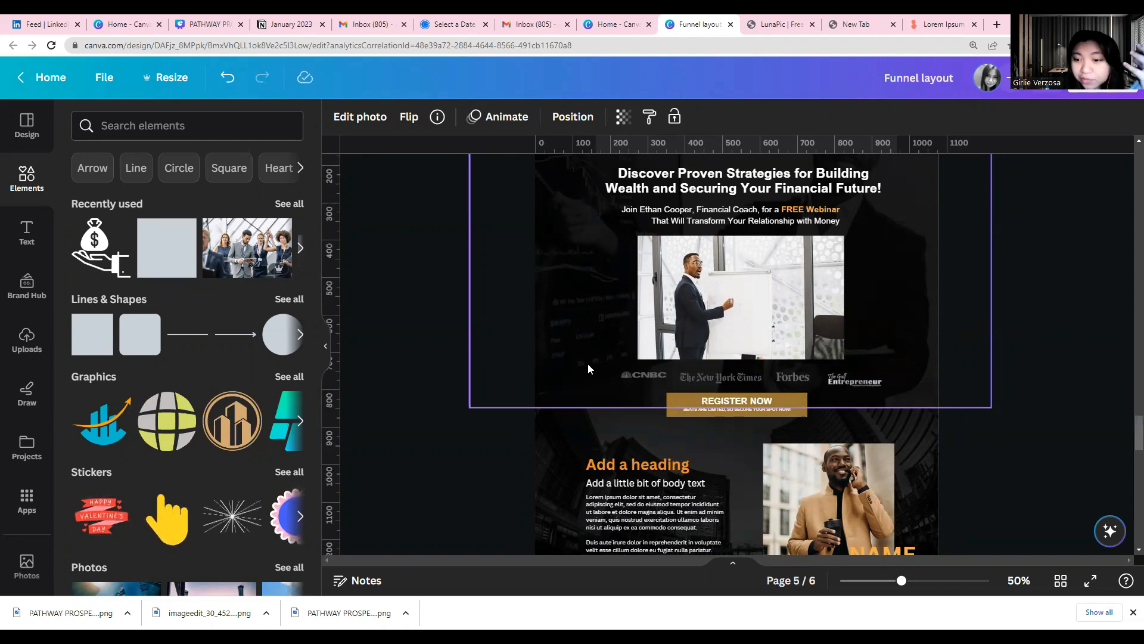
{"action": "scroll", "coordinate": [587, 368], "scroll_direction": "down", "scroll_amount": 2}
{"action": "left_click", "coordinate": [626, 411]}
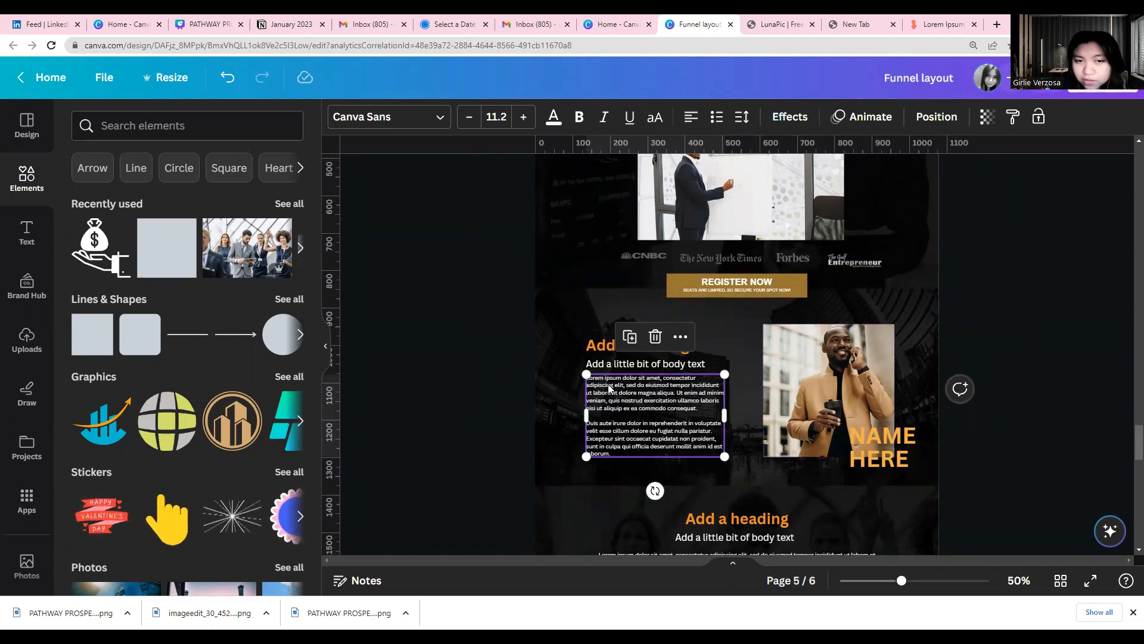
{"action": "scroll", "coordinate": [610, 388], "scroll_direction": "down", "scroll_amount": 4}
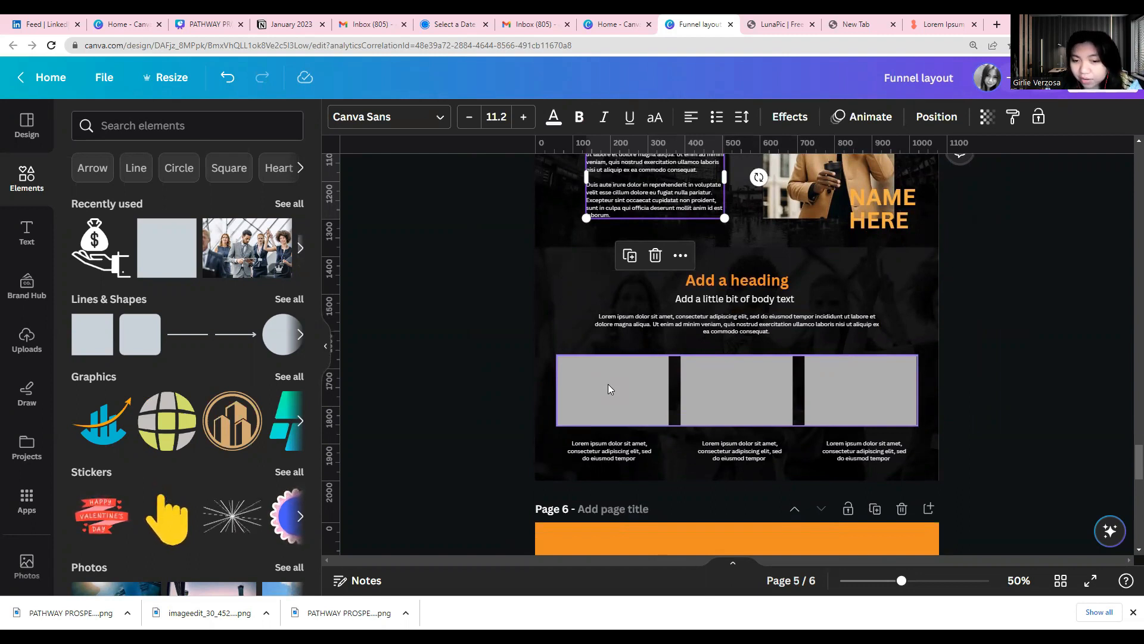
{"action": "scroll", "coordinate": [608, 389], "scroll_direction": "down", "scroll_amount": 3}
{"action": "left_click", "coordinate": [617, 396]}
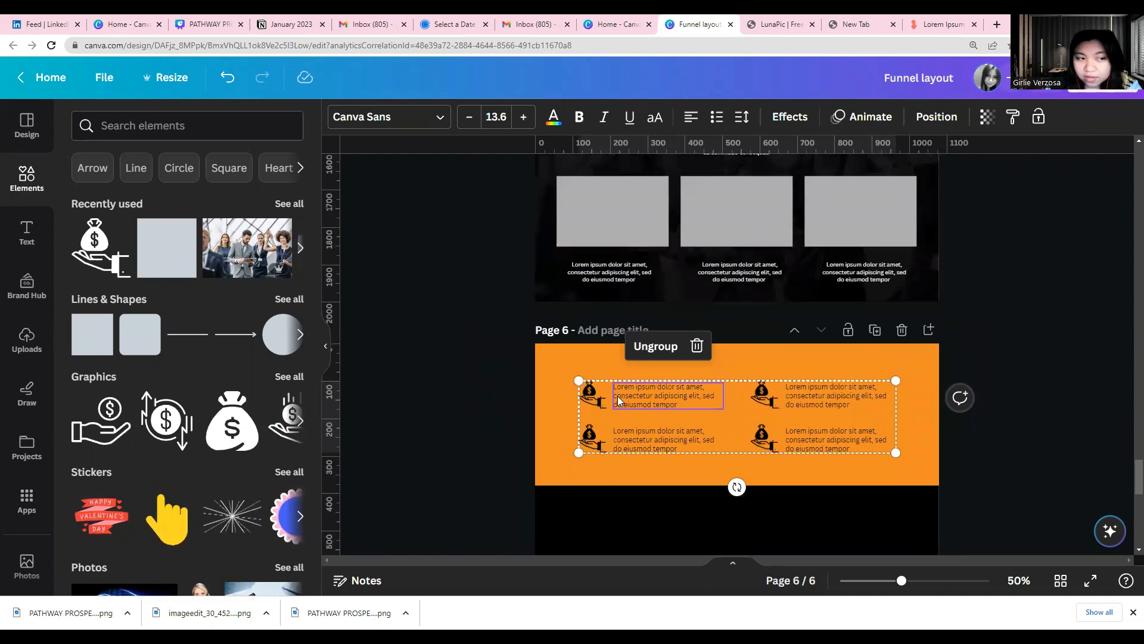
{"action": "scroll", "coordinate": [617, 396], "scroll_direction": "down", "scroll_amount": 9}
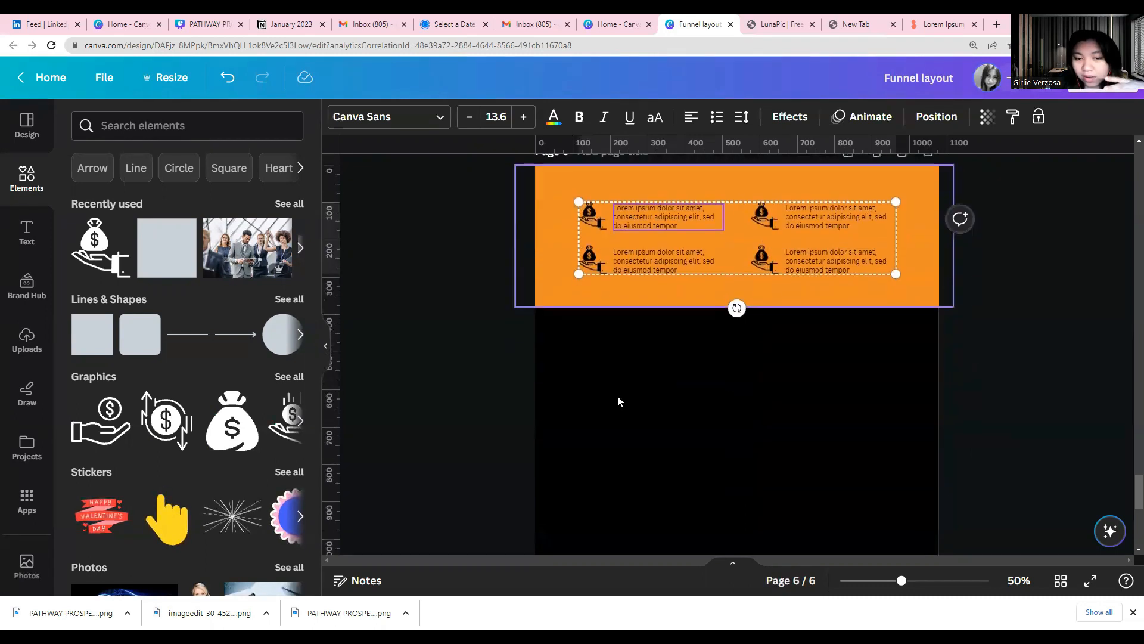
Examine the extent of page 4's bonus section and page 3's hero section with its Register Now button, media logos and video image
{"action": "scroll", "coordinate": [617, 395], "scroll_direction": "up", "scroll_amount": 15}
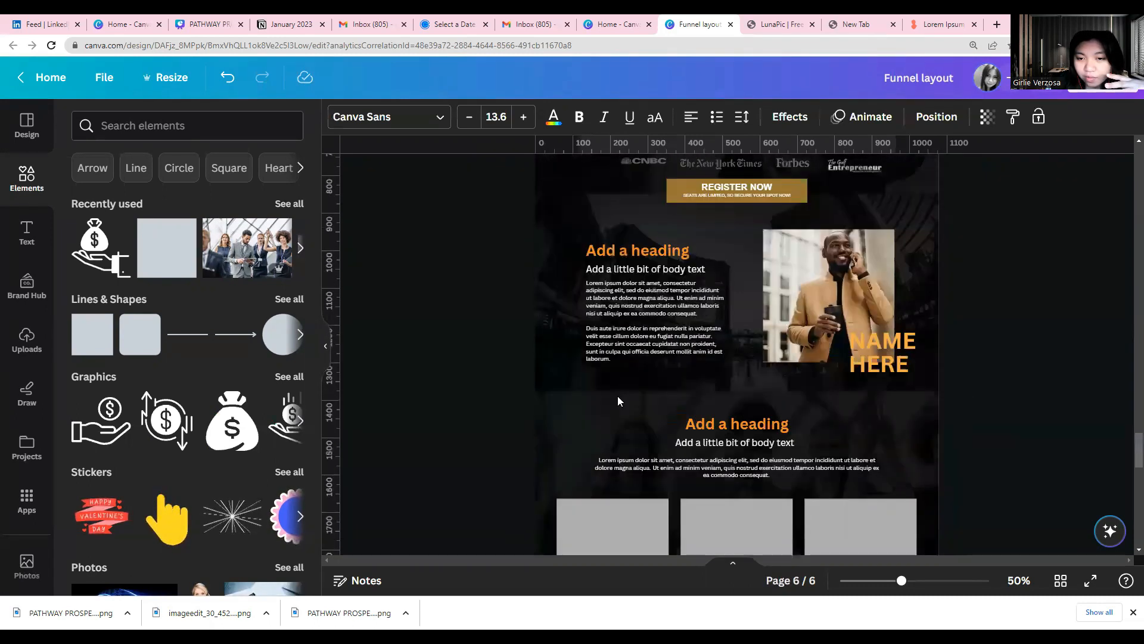
{"action": "scroll", "coordinate": [617, 395], "scroll_direction": "down", "scroll_amount": 5}
{"action": "scroll", "coordinate": [618, 396], "scroll_direction": "up", "scroll_amount": 4}
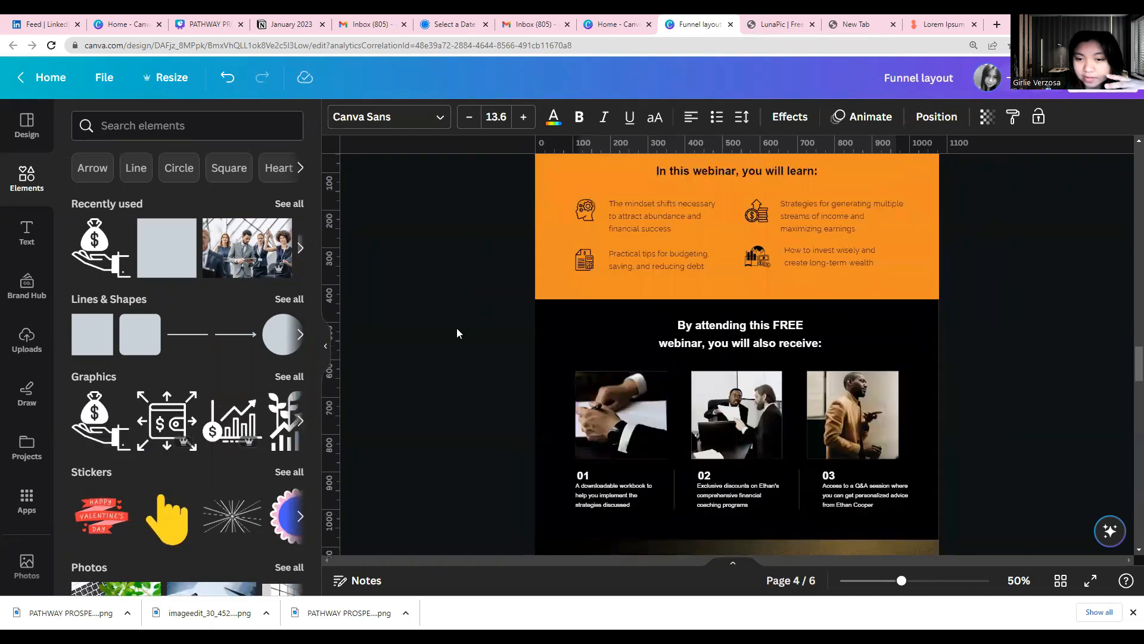
{"action": "left_click_drag", "start_coordinate": [471, 320], "coordinate": [943, 510]}
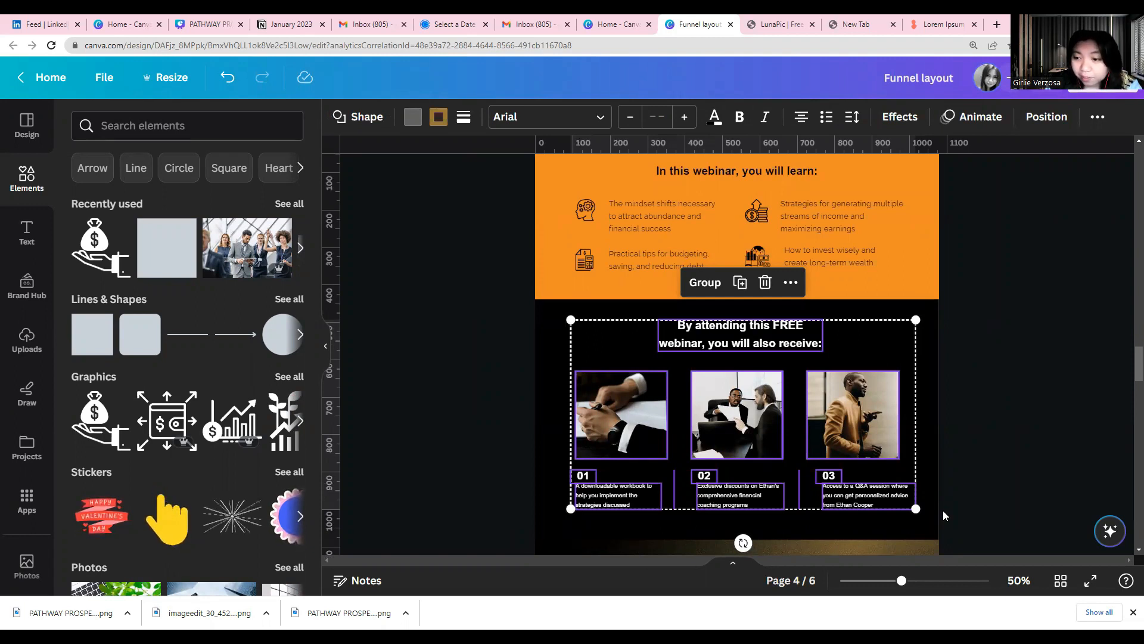
{"action": "scroll", "coordinate": [943, 510], "scroll_direction": "up", "scroll_amount": 10}
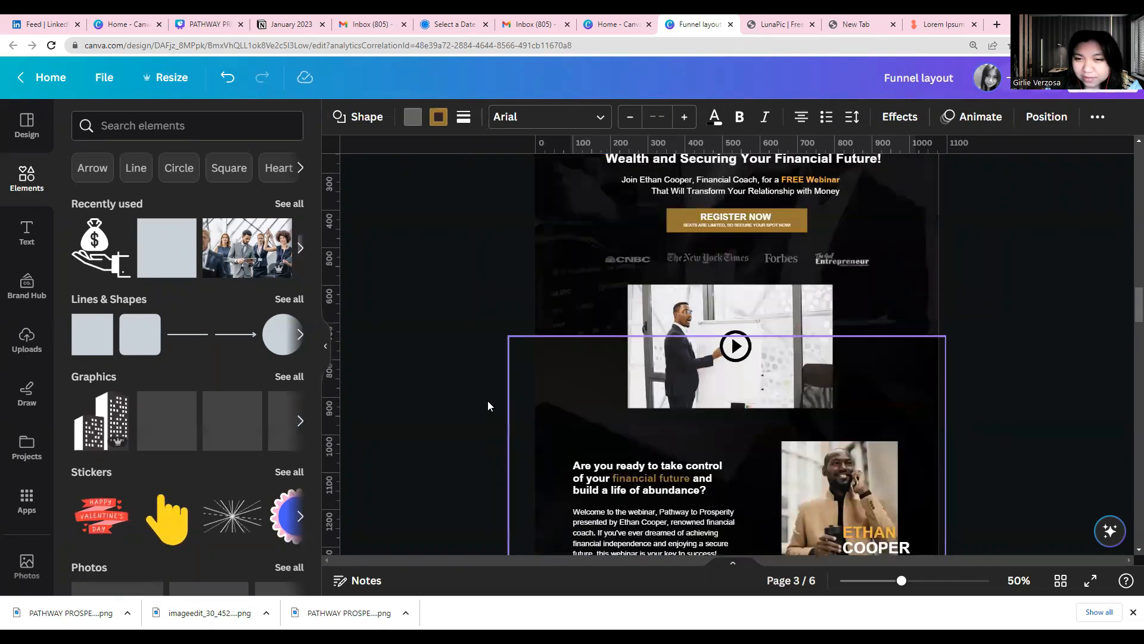
{"action": "scroll", "coordinate": [488, 406], "scroll_direction": "up", "scroll_amount": 4}
{"action": "scroll", "coordinate": [473, 304], "scroll_direction": "down", "scroll_amount": 1}
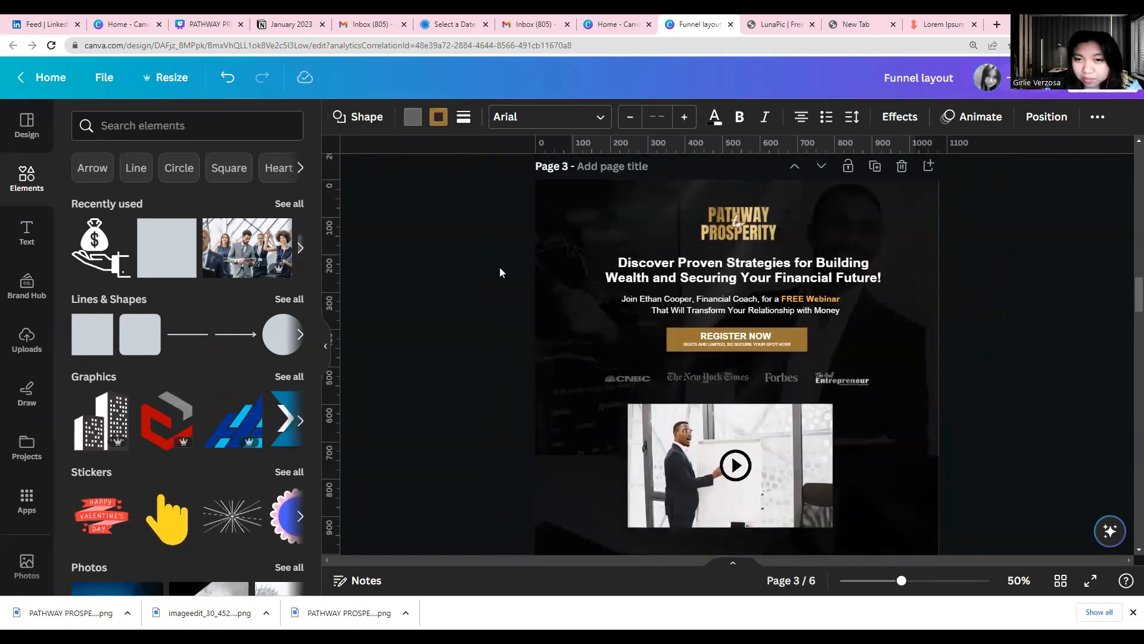
{"action": "left_click_drag", "start_coordinate": [558, 305], "coordinate": [965, 540]}
{"action": "scroll", "coordinate": [737, 483], "scroll_direction": "down", "scroll_amount": 3}
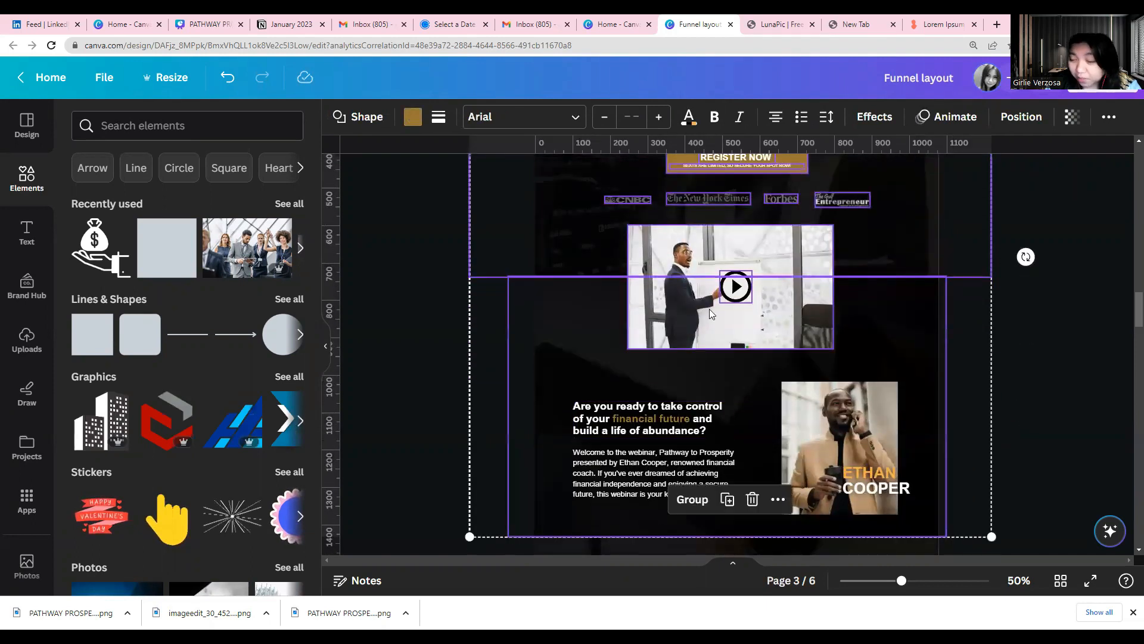
{"action": "scroll", "coordinate": [709, 309], "scroll_direction": "up", "scroll_amount": 1}
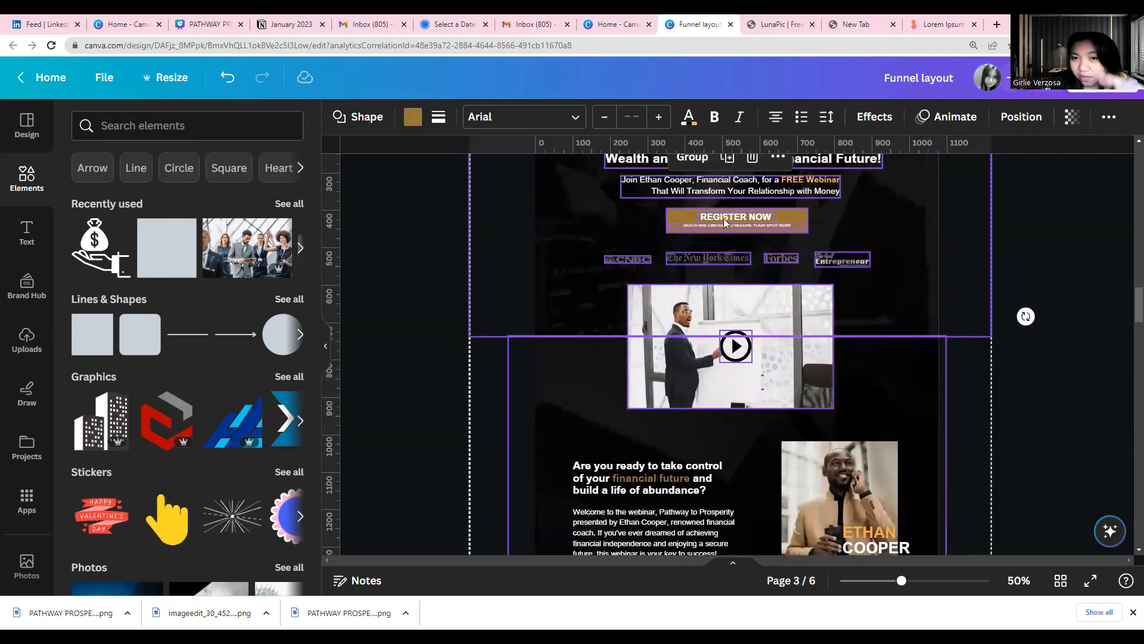
{"action": "left_click", "coordinate": [429, 293]}
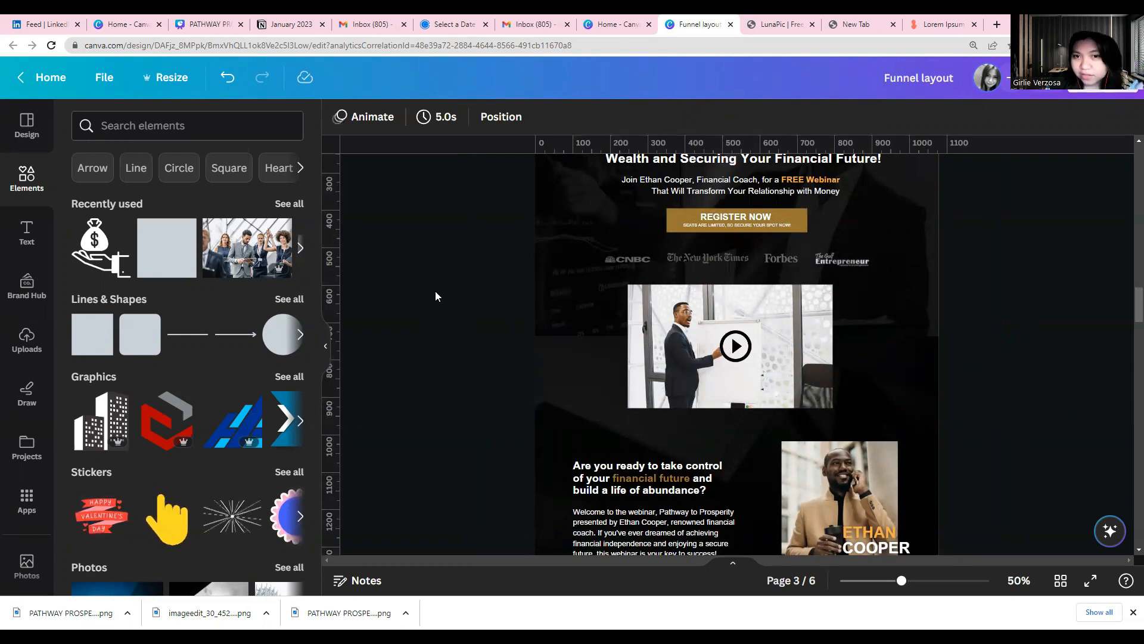
Review the original layout from page 3's coach introduction down to page 4's ticket section and its Register Now button
{"action": "scroll", "coordinate": [537, 286], "scroll_direction": "down", "scroll_amount": 3}
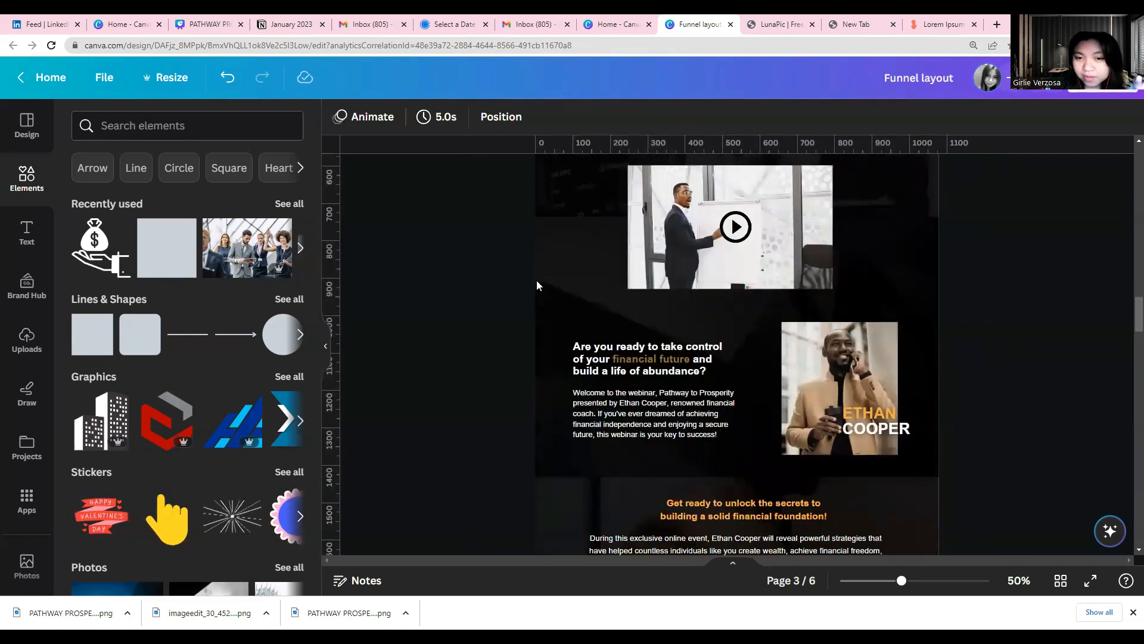
{"action": "scroll", "coordinate": [889, 309], "scroll_direction": "down", "scroll_amount": 10}
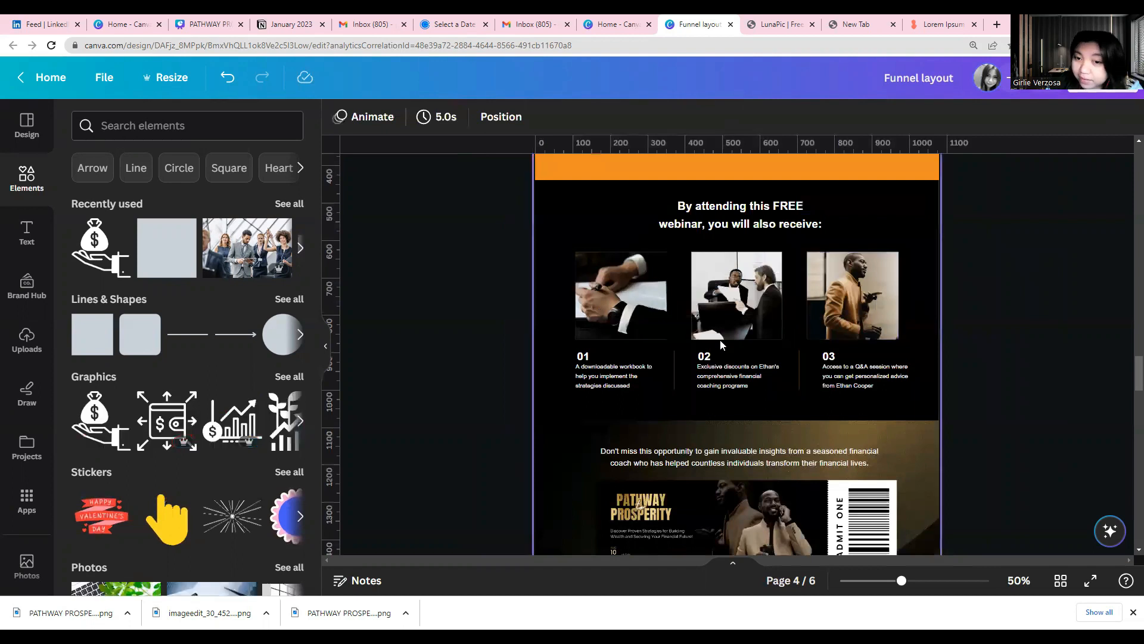
{"action": "scroll", "coordinate": [720, 345], "scroll_direction": "up", "scroll_amount": 10}
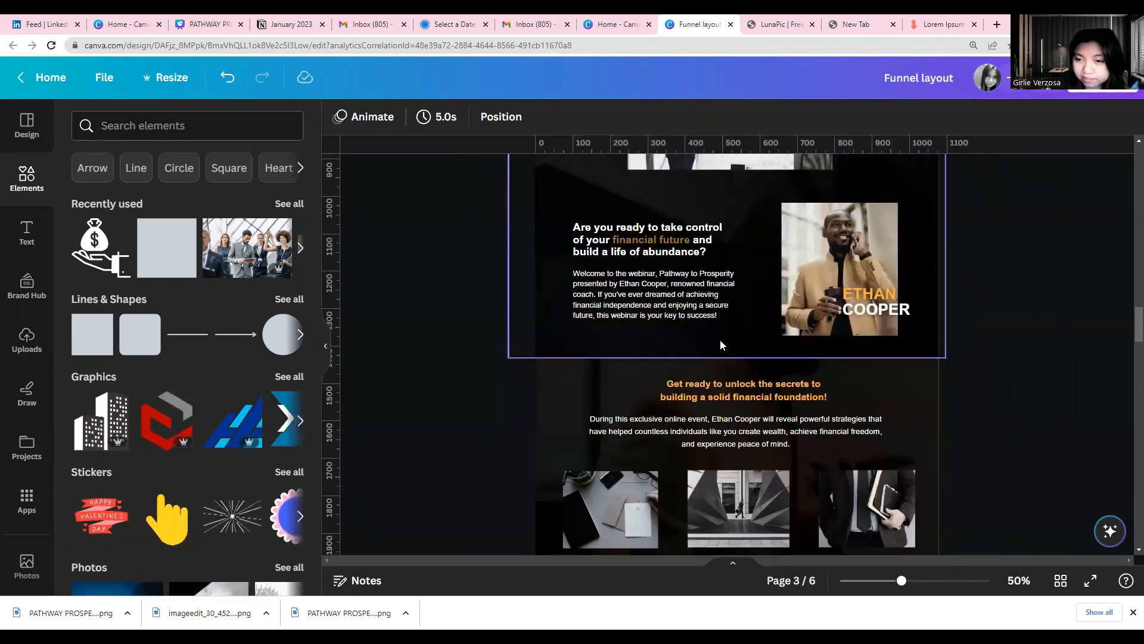
{"action": "scroll", "coordinate": [720, 340], "scroll_direction": "down", "scroll_amount": 3}
{"action": "scroll", "coordinate": [720, 345], "scroll_direction": "down", "scroll_amount": 10}
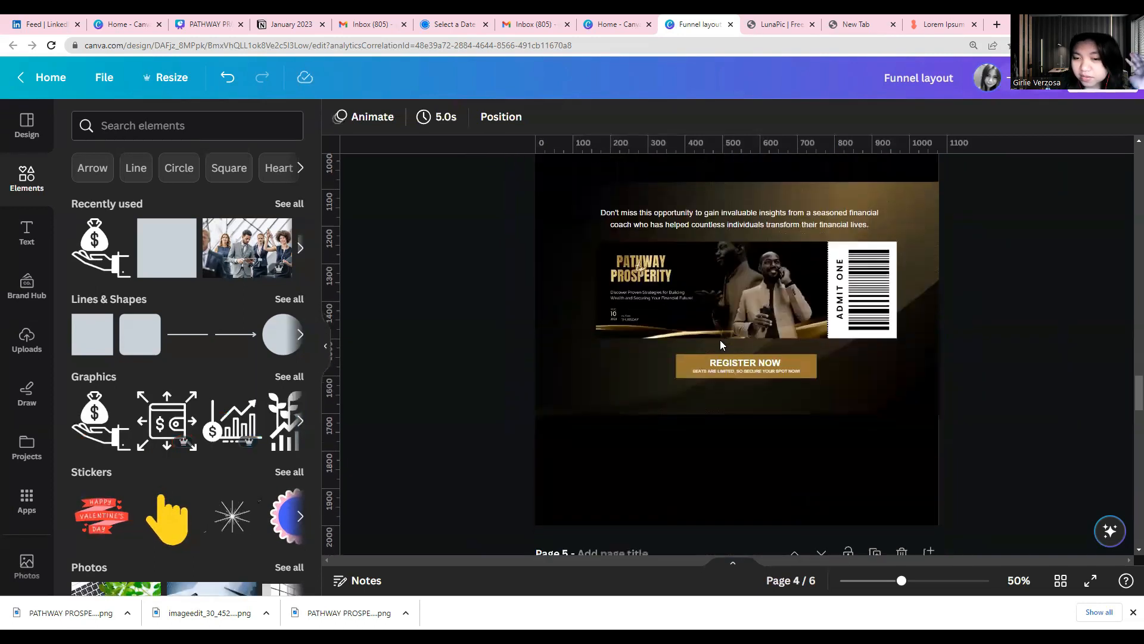
{"action": "left_click", "coordinate": [719, 372]}
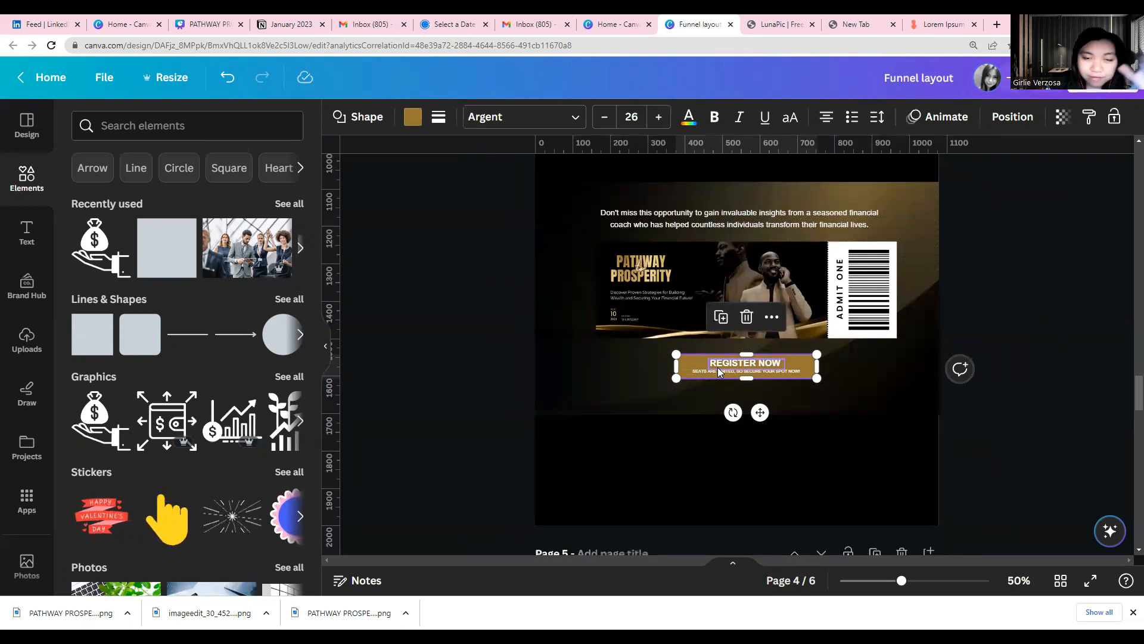
Examine page 3's headline, FREE Webinar subheading, Register Now caption, video image with play icon, and coach introduction section
{"action": "scroll", "coordinate": [718, 367], "scroll_direction": "up", "scroll_amount": 15}
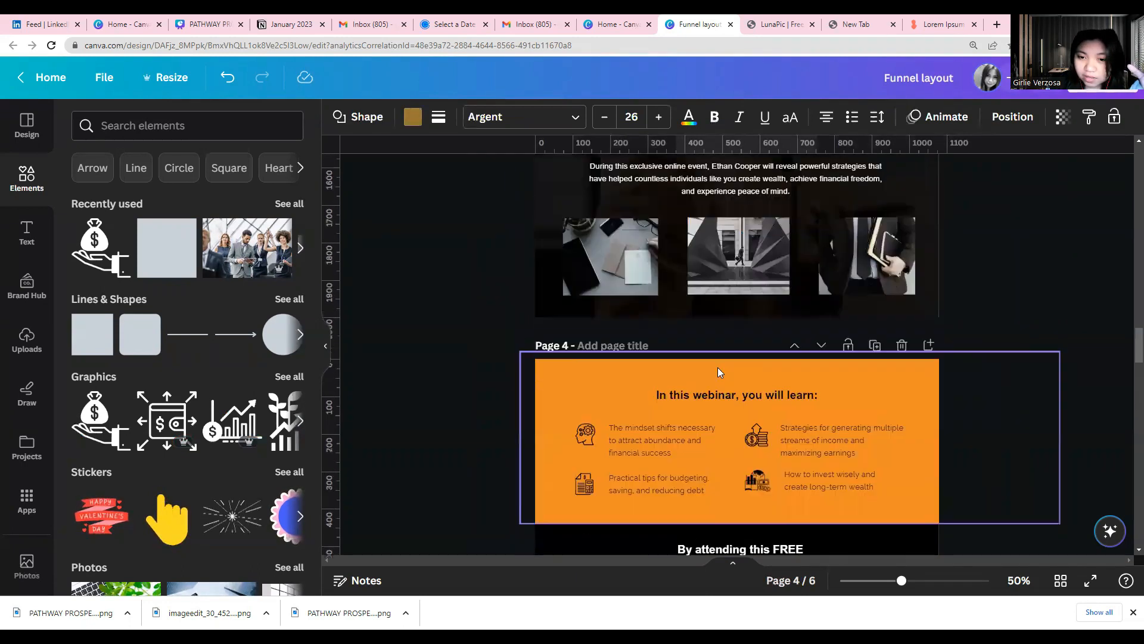
{"action": "scroll", "coordinate": [717, 367], "scroll_direction": "up", "scroll_amount": 3}
{"action": "left_click", "coordinate": [684, 332]}
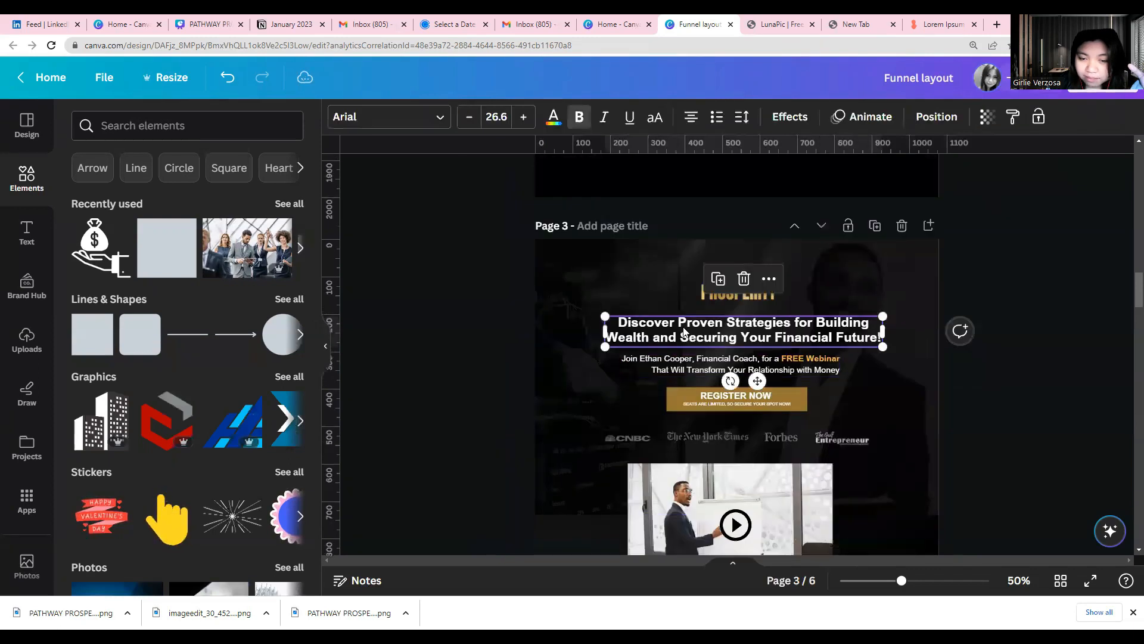
{"action": "scroll", "coordinate": [686, 332], "scroll_direction": "down", "scroll_amount": 2}
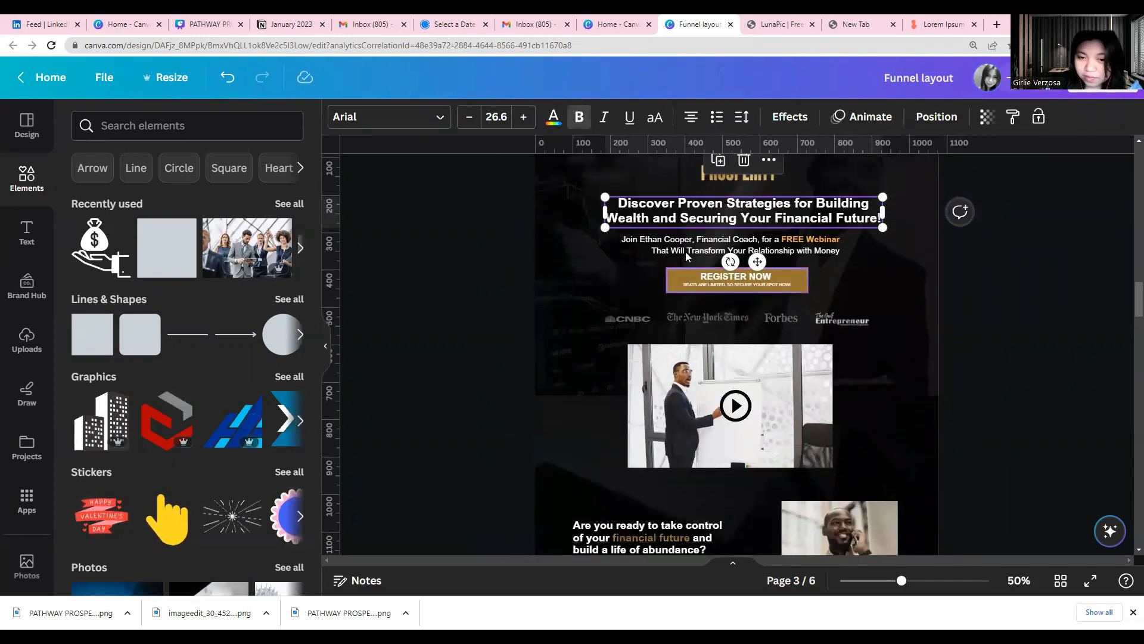
{"action": "left_click", "coordinate": [685, 250]}
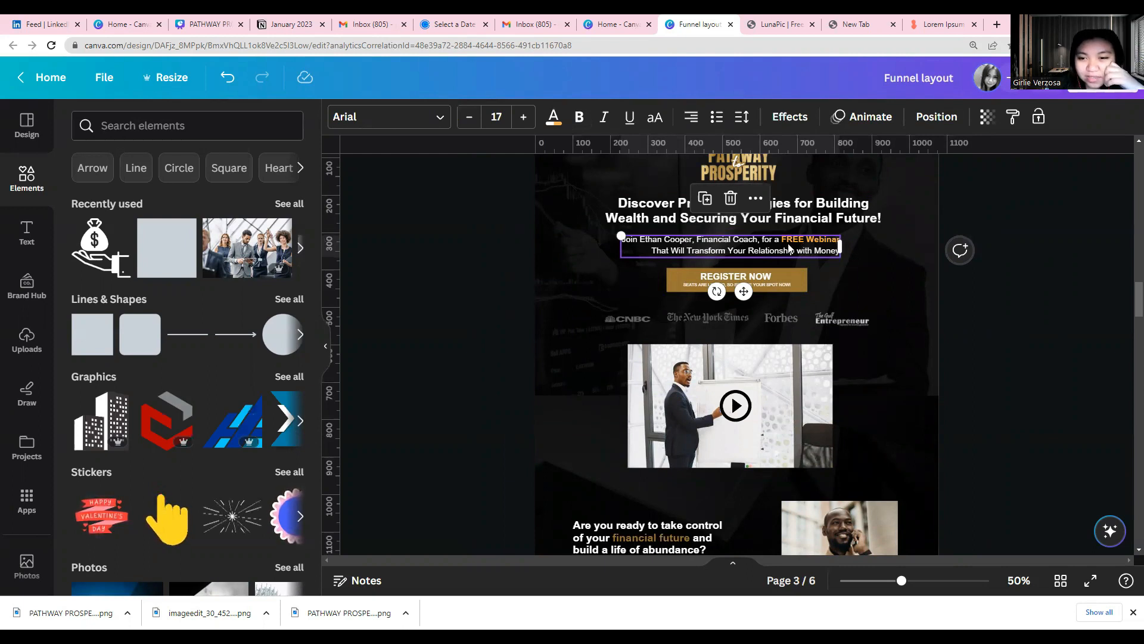
{"action": "left_click_drag", "start_coordinate": [781, 240], "coordinate": [844, 244]}
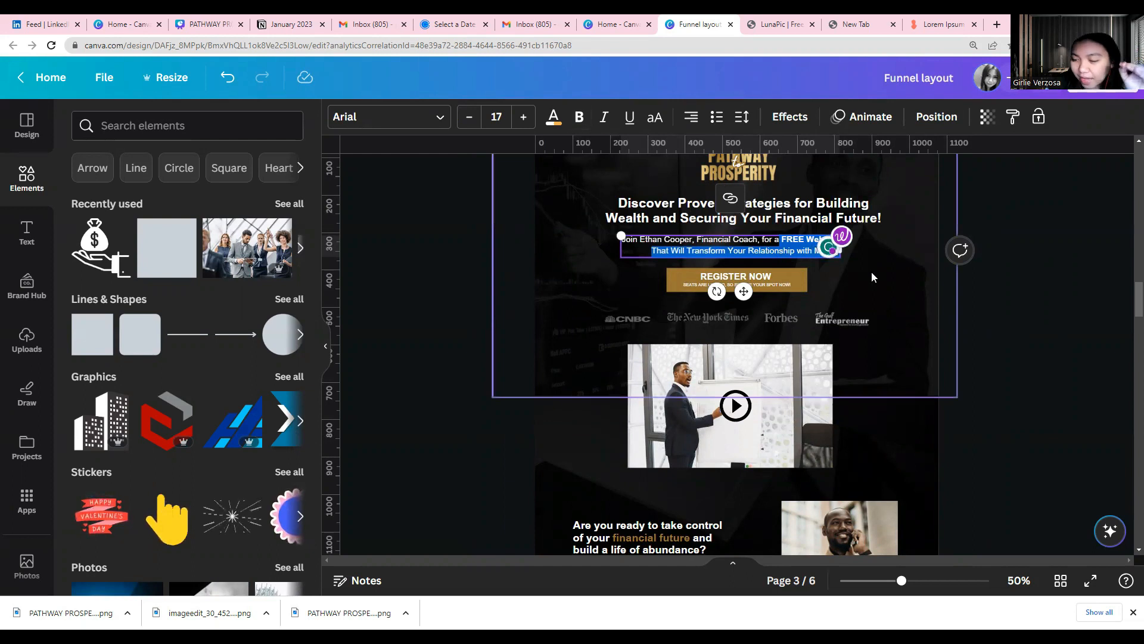
{"action": "left_click", "coordinate": [710, 284]}
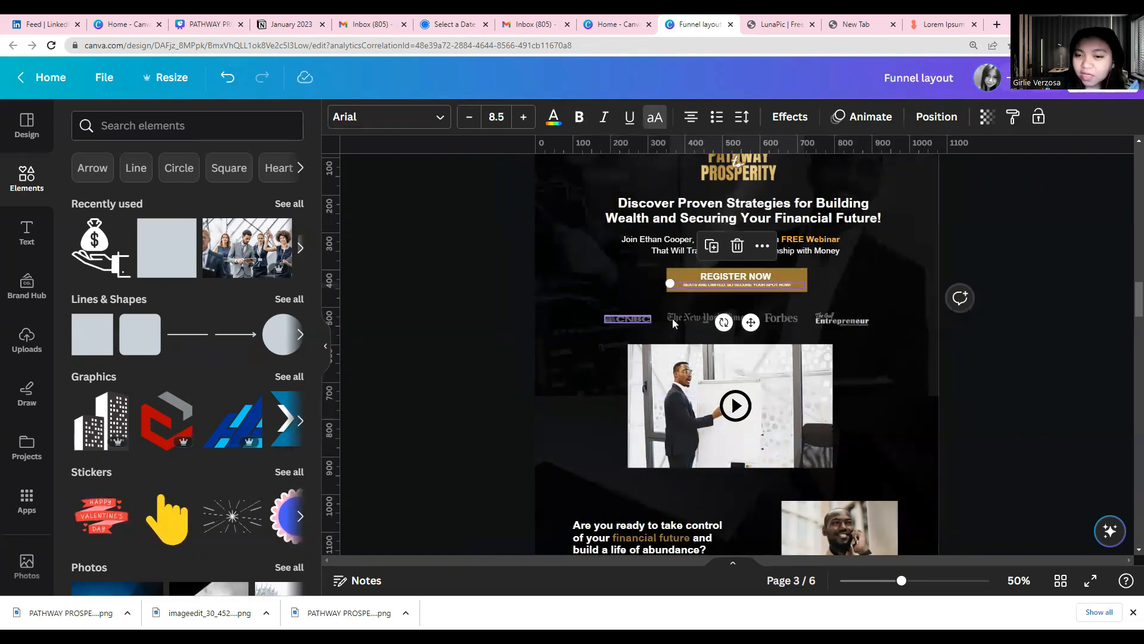
{"action": "left_click", "coordinate": [811, 360]}
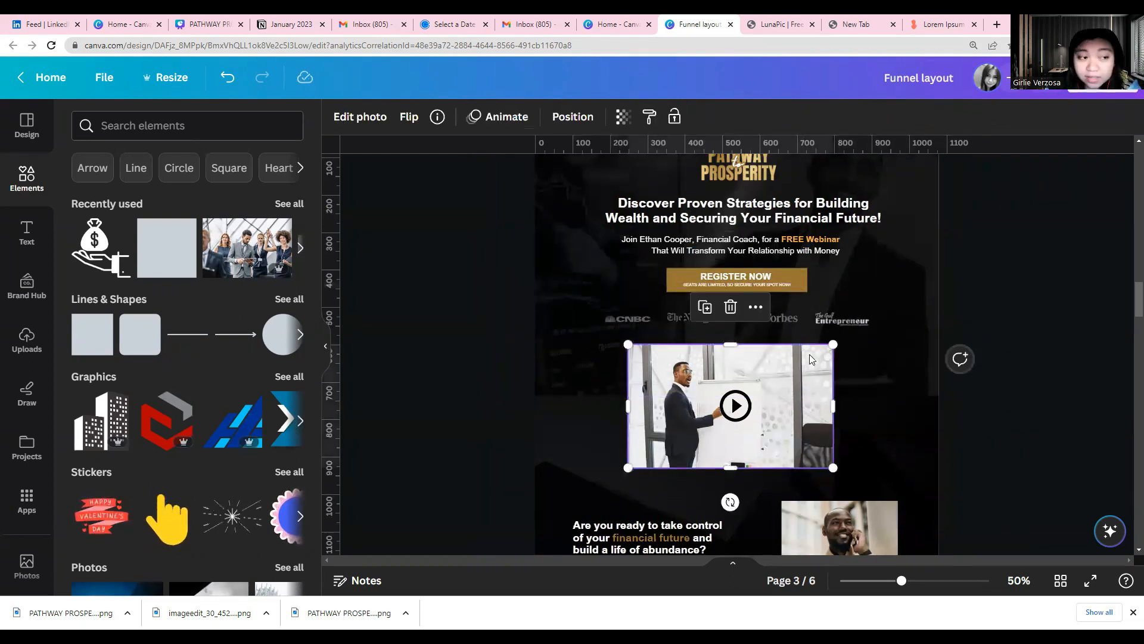
{"action": "left_click", "coordinate": [742, 414]}
{"action": "scroll", "coordinate": [692, 369], "scroll_direction": "down", "scroll_amount": 4}
{"action": "left_click", "coordinate": [642, 334]}
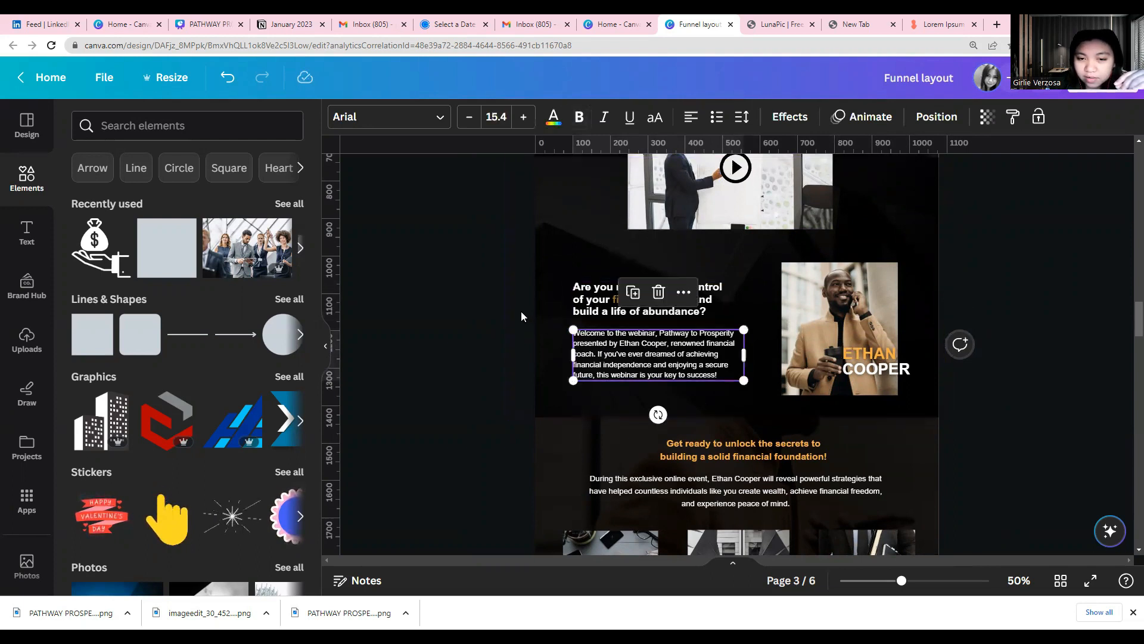
{"action": "left_click_drag", "start_coordinate": [445, 303], "coordinate": [821, 383]}
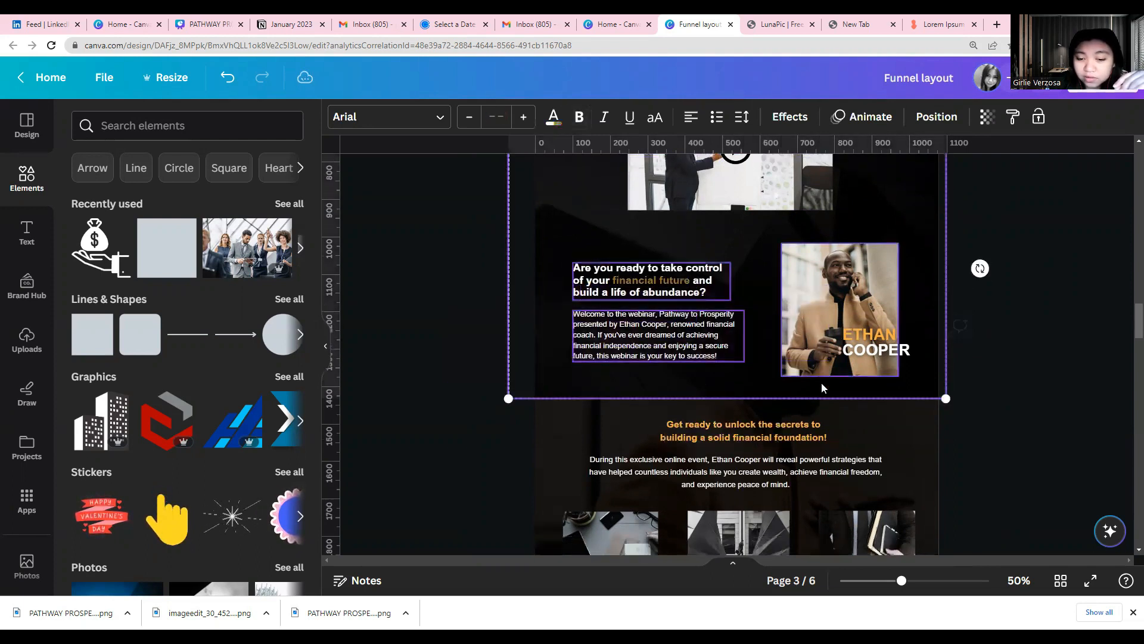
Review page 4's bonus section and page 5's hero, coach introduction and three grey placeholder boxes
{"action": "scroll", "coordinate": [521, 388], "scroll_direction": "down", "scroll_amount": 3}
{"action": "scroll", "coordinate": [618, 424], "scroll_direction": "down", "scroll_amount": 10}
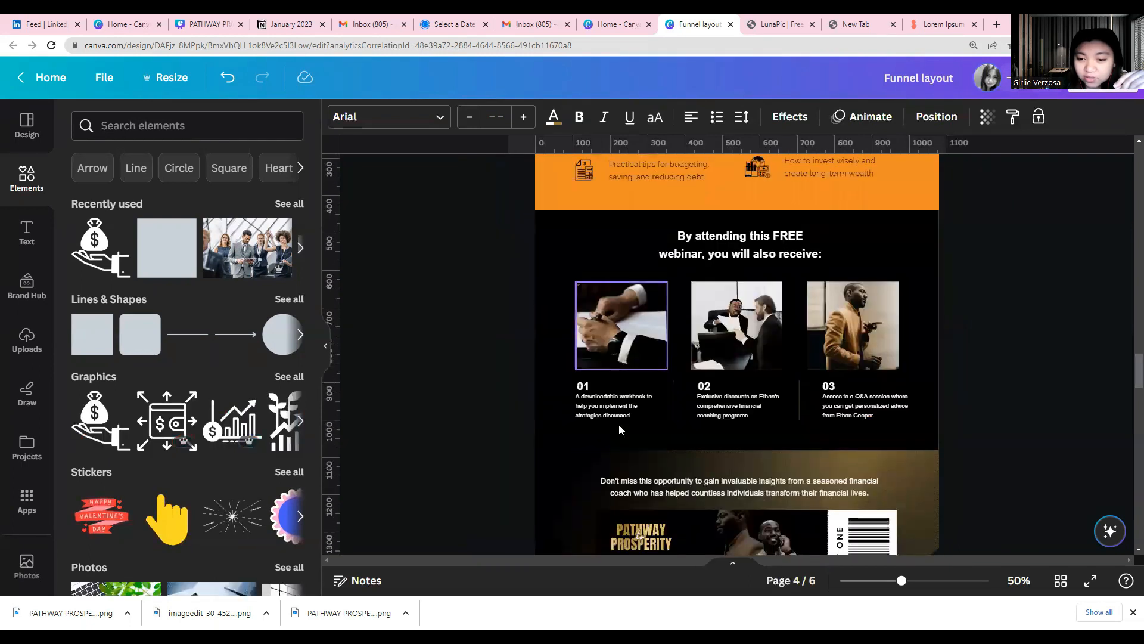
{"action": "scroll", "coordinate": [619, 424], "scroll_direction": "down", "scroll_amount": 5}
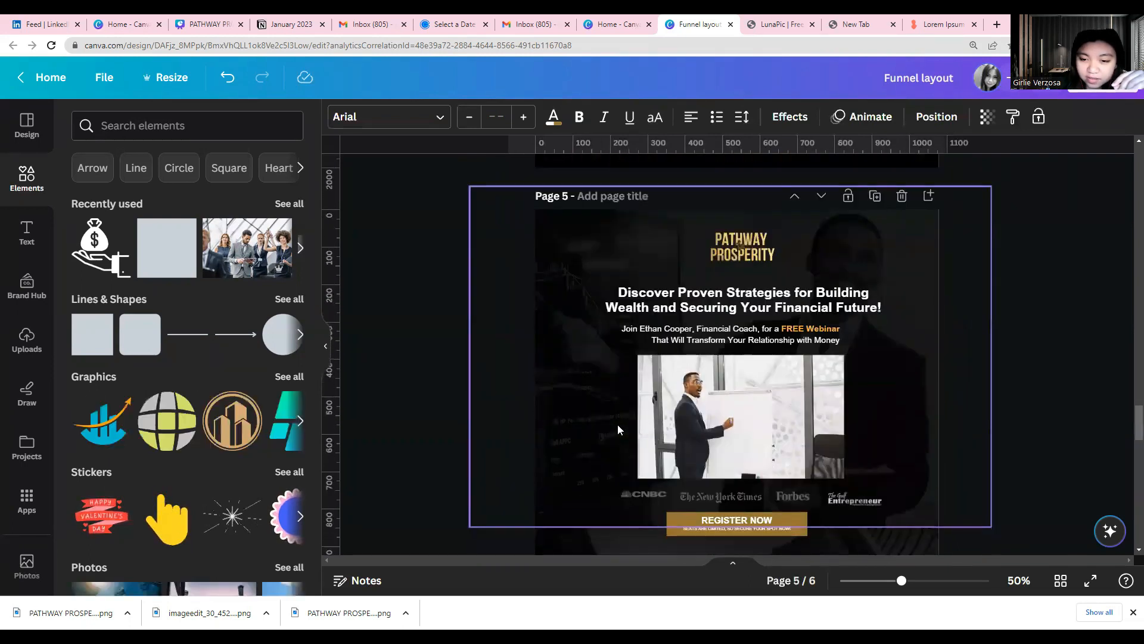
{"action": "scroll", "coordinate": [615, 421], "scroll_direction": "down", "scroll_amount": 4}
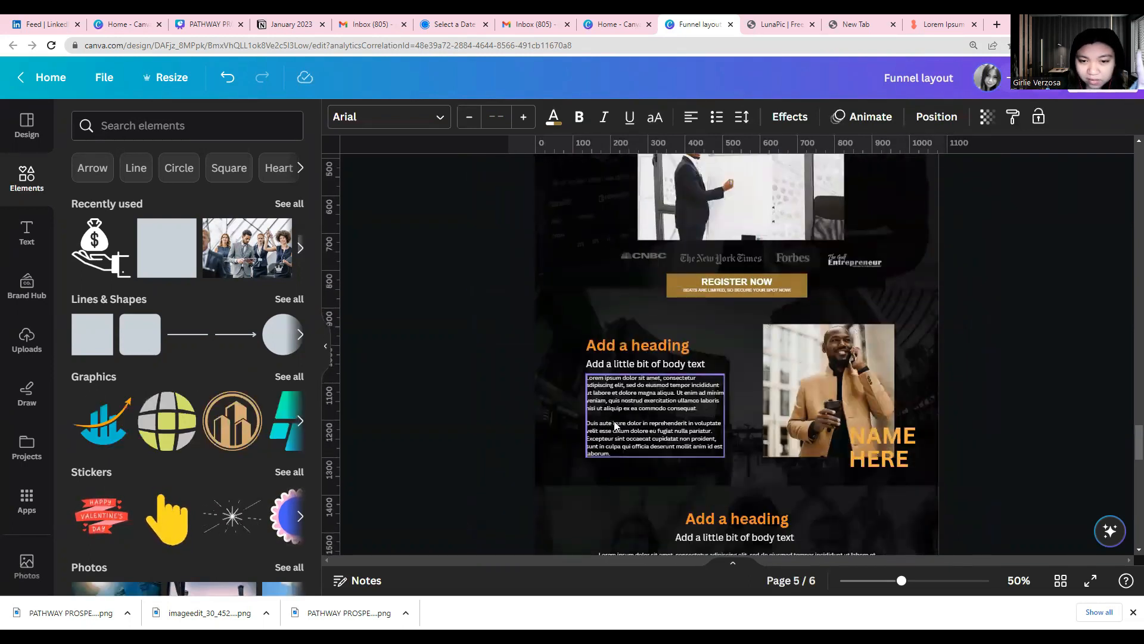
{"action": "scroll", "coordinate": [616, 425], "scroll_direction": "down", "scroll_amount": 3}
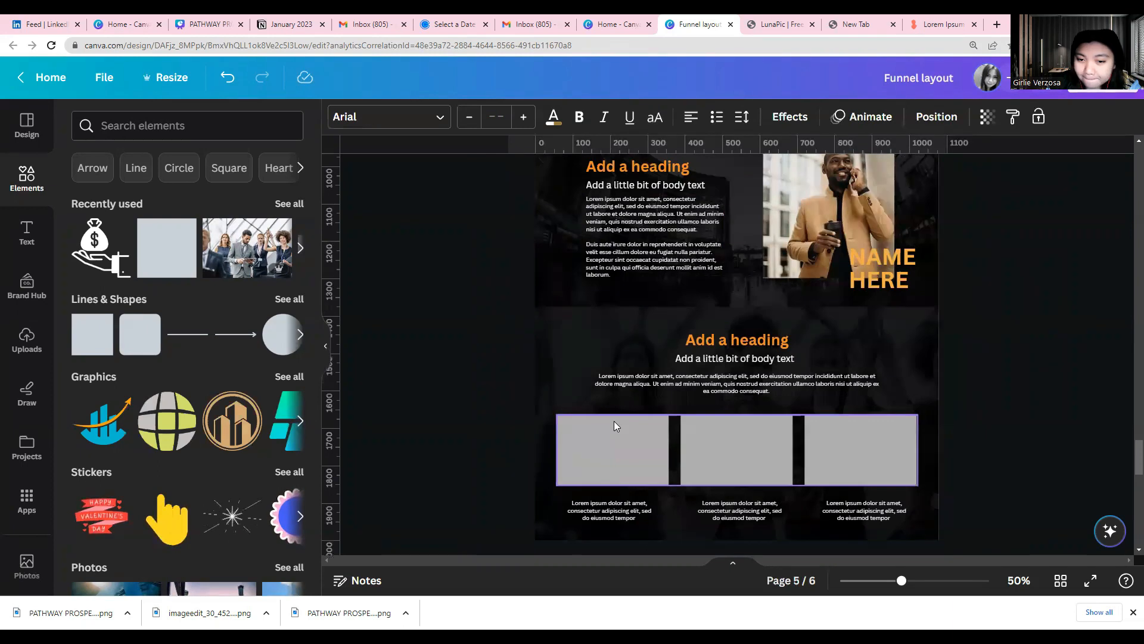
{"action": "scroll", "coordinate": [613, 421], "scroll_direction": "up", "scroll_amount": 3}
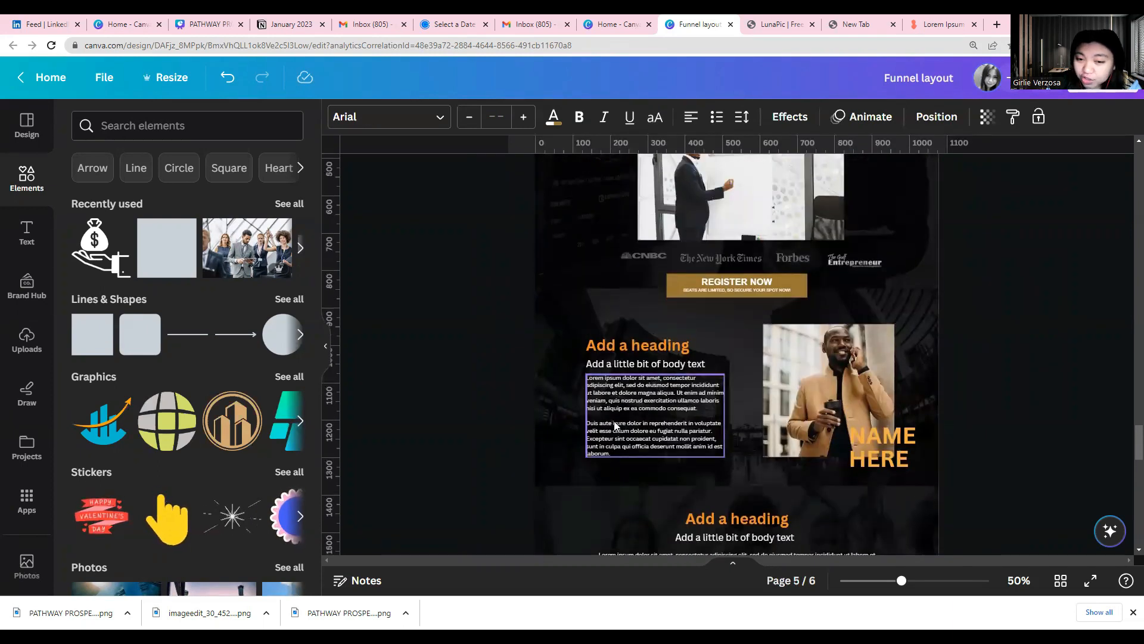
{"action": "scroll", "coordinate": [615, 425], "scroll_direction": "up", "scroll_amount": 3}
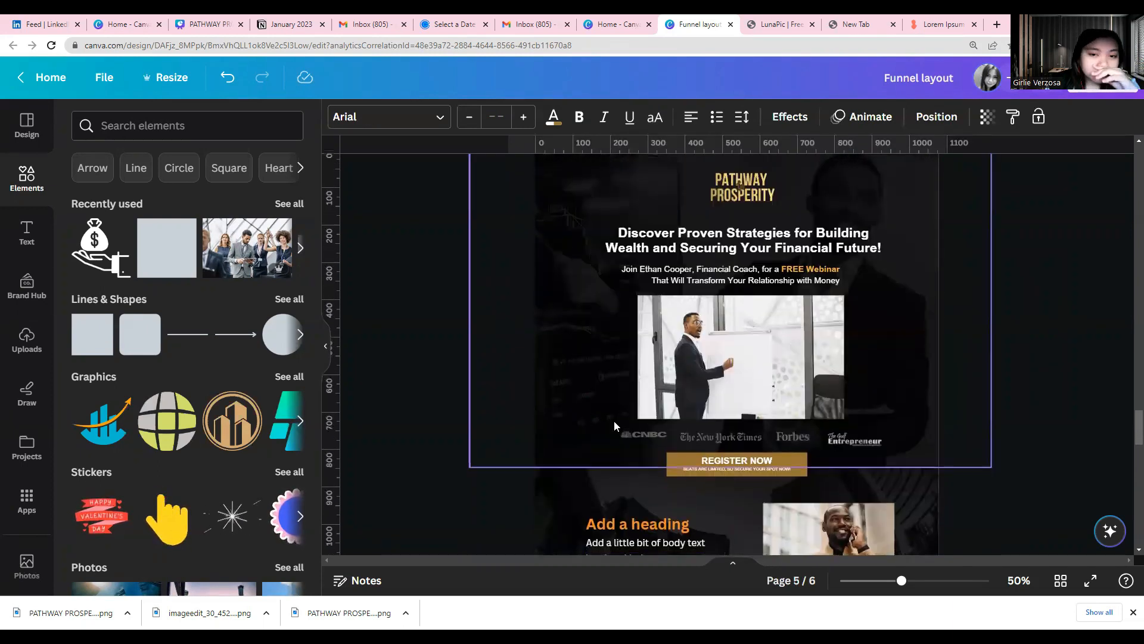
{"action": "scroll", "coordinate": [614, 421], "scroll_direction": "up", "scroll_amount": 2}
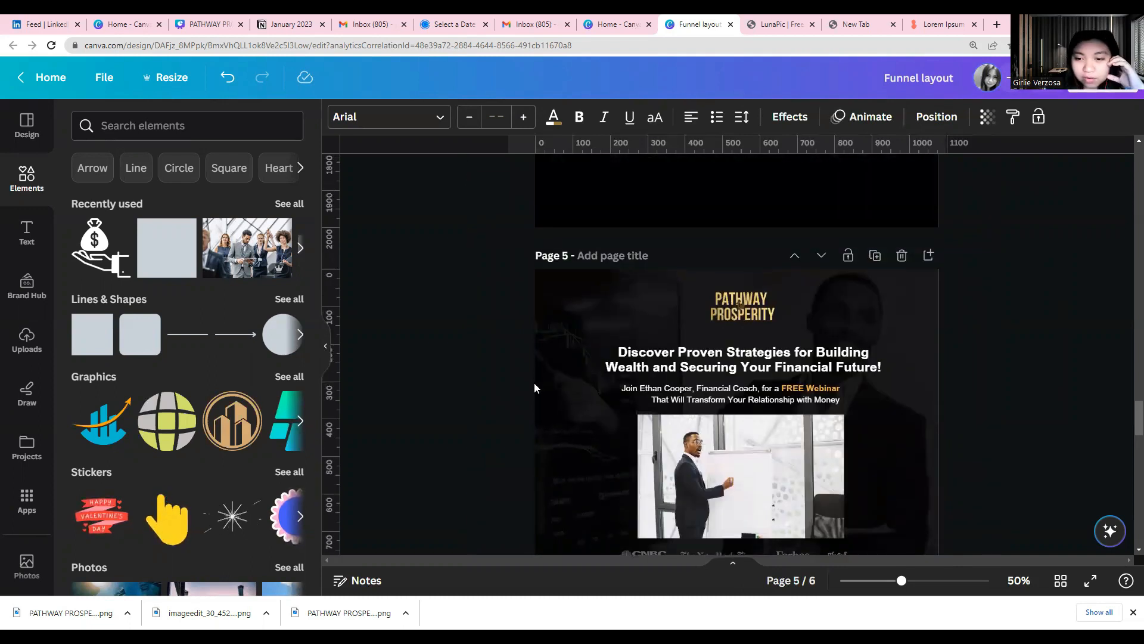
Examine page 5's hero elements one by one: background photo, headline, FREE Webinar subheading, presenter image, media logos and Register Now button
{"action": "scroll", "coordinate": [534, 383], "scroll_direction": "down", "scroll_amount": 1}
{"action": "left_click", "coordinate": [531, 282]}
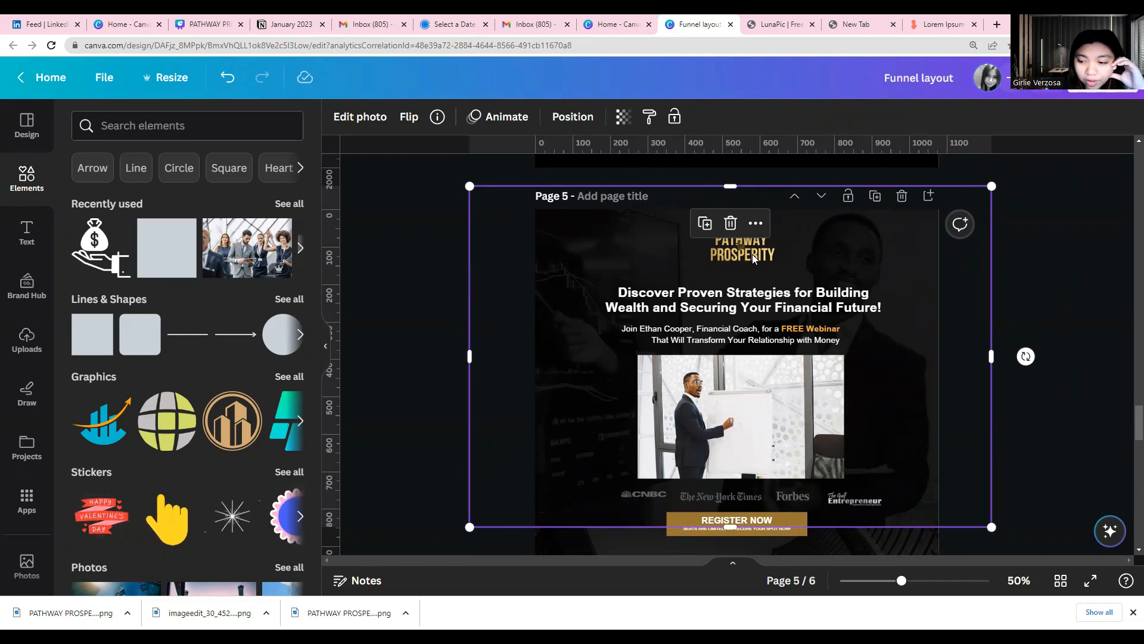
{"action": "left_click", "coordinate": [672, 311]}
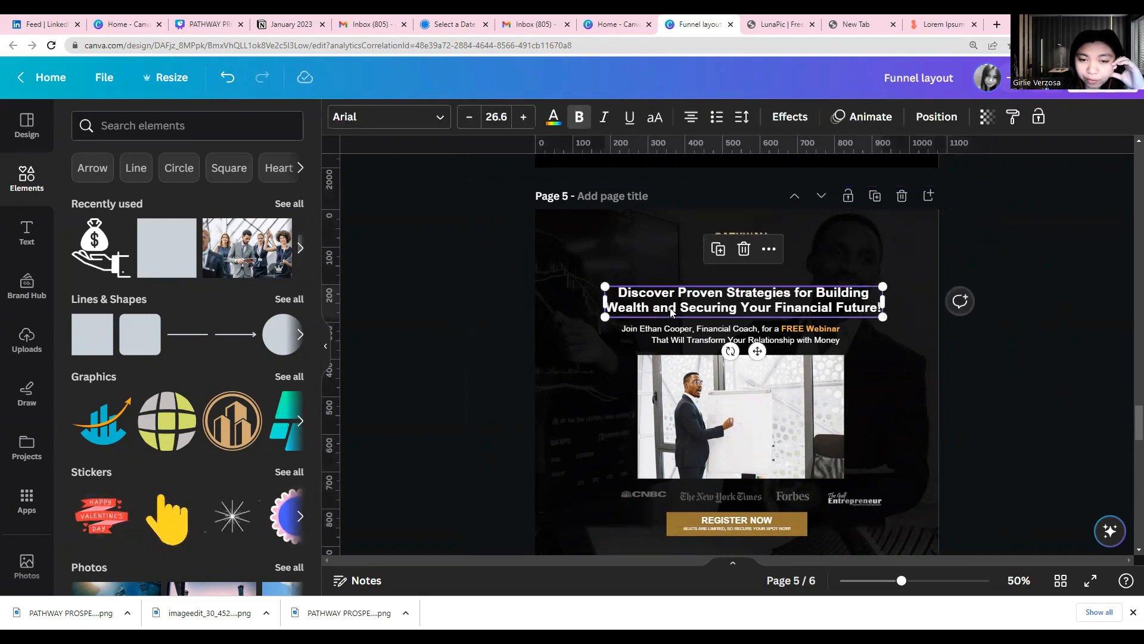
{"action": "left_click", "coordinate": [682, 336]}
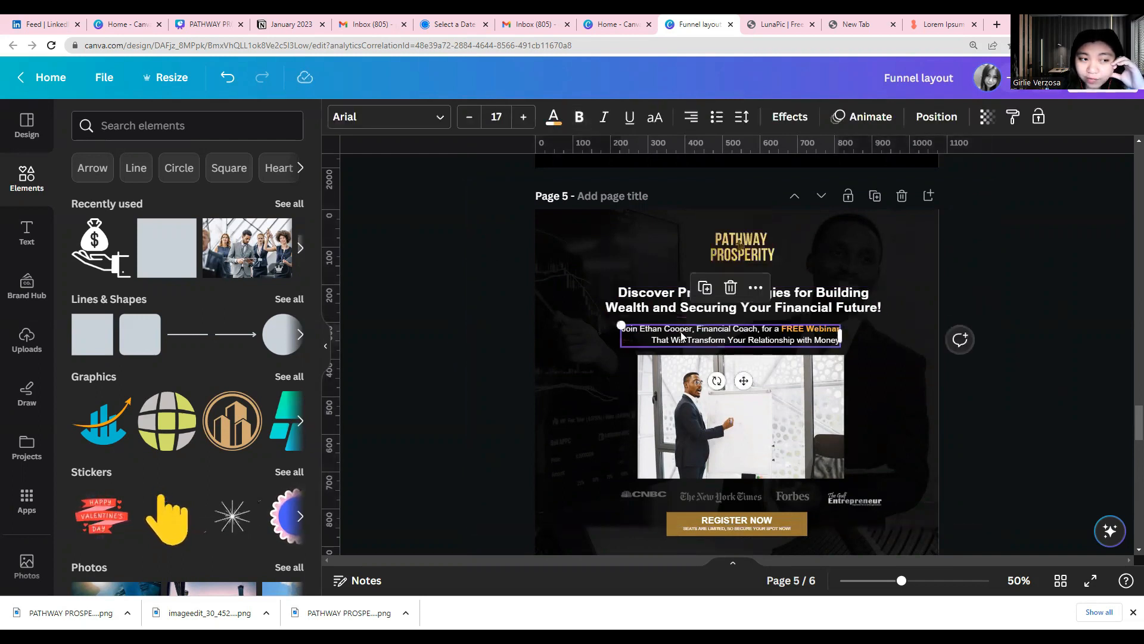
{"action": "left_click", "coordinate": [681, 376]}
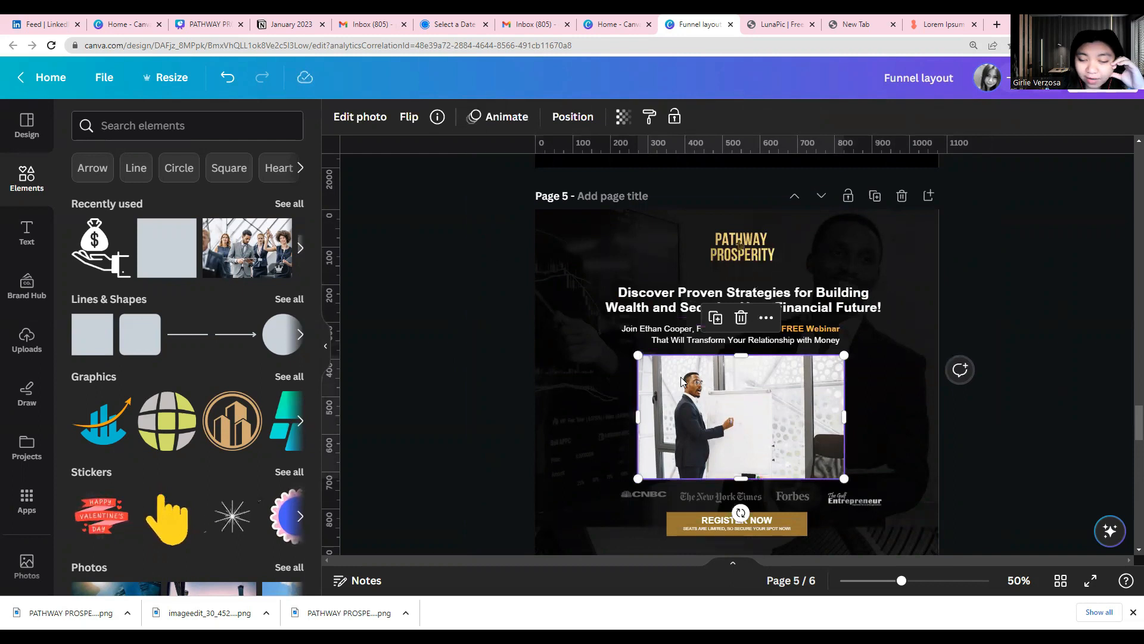
{"action": "scroll", "coordinate": [682, 380], "scroll_direction": "down", "scroll_amount": 2}
{"action": "left_click", "coordinate": [679, 376]}
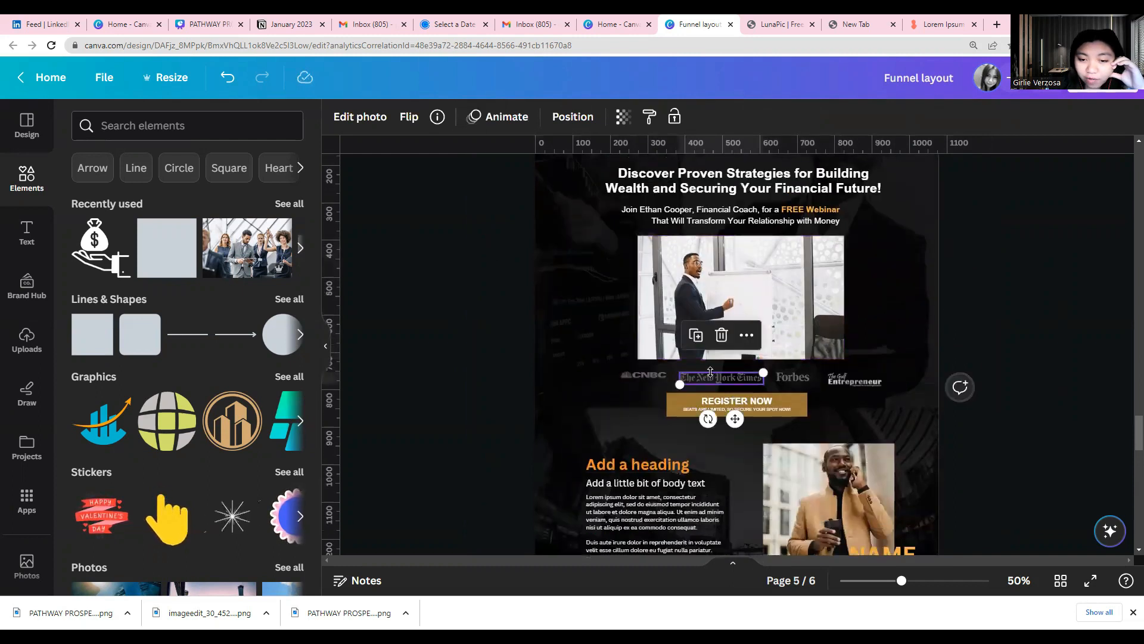
{"action": "left_click", "coordinate": [803, 385]}
{"action": "left_click", "coordinate": [843, 378]}
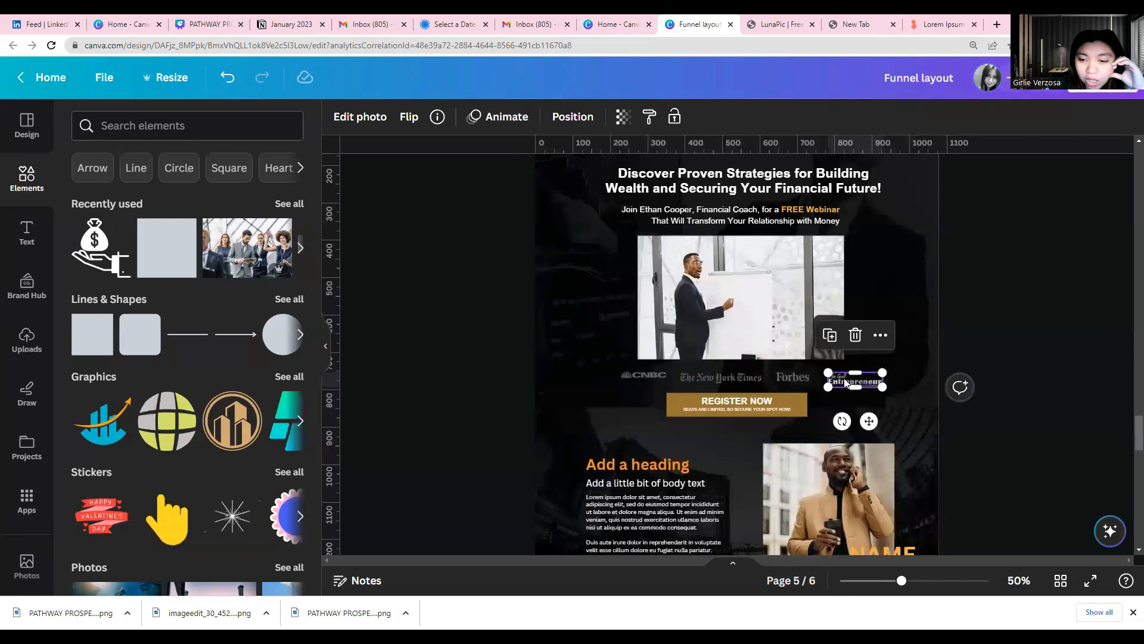
{"action": "scroll", "coordinate": [834, 373], "scroll_direction": "down", "scroll_amount": 1}
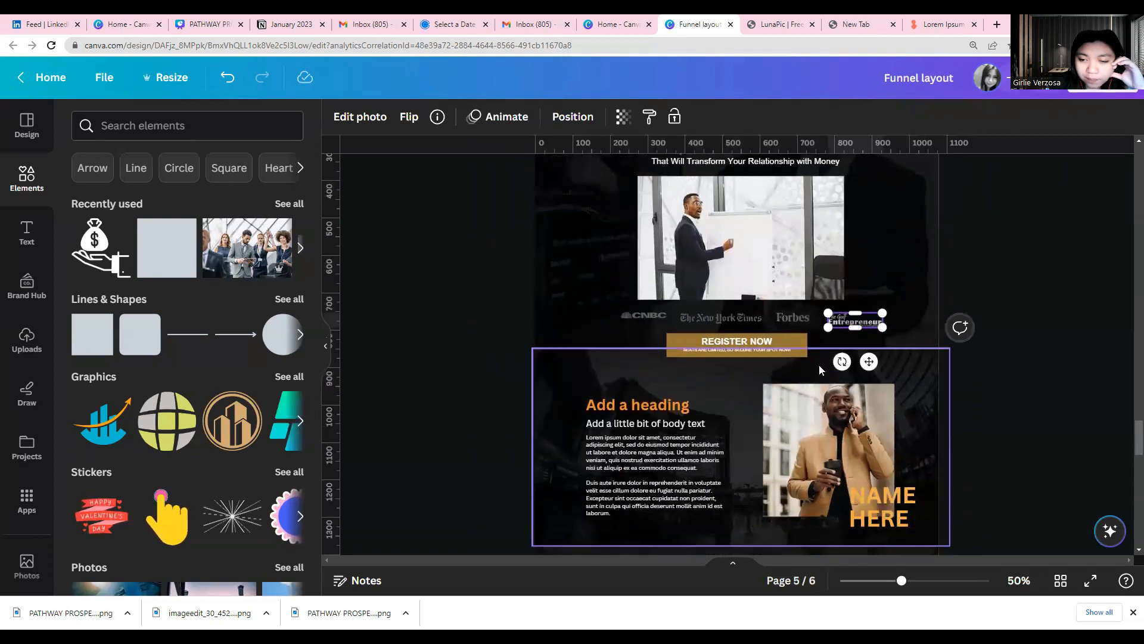
{"action": "left_click", "coordinate": [678, 337]}
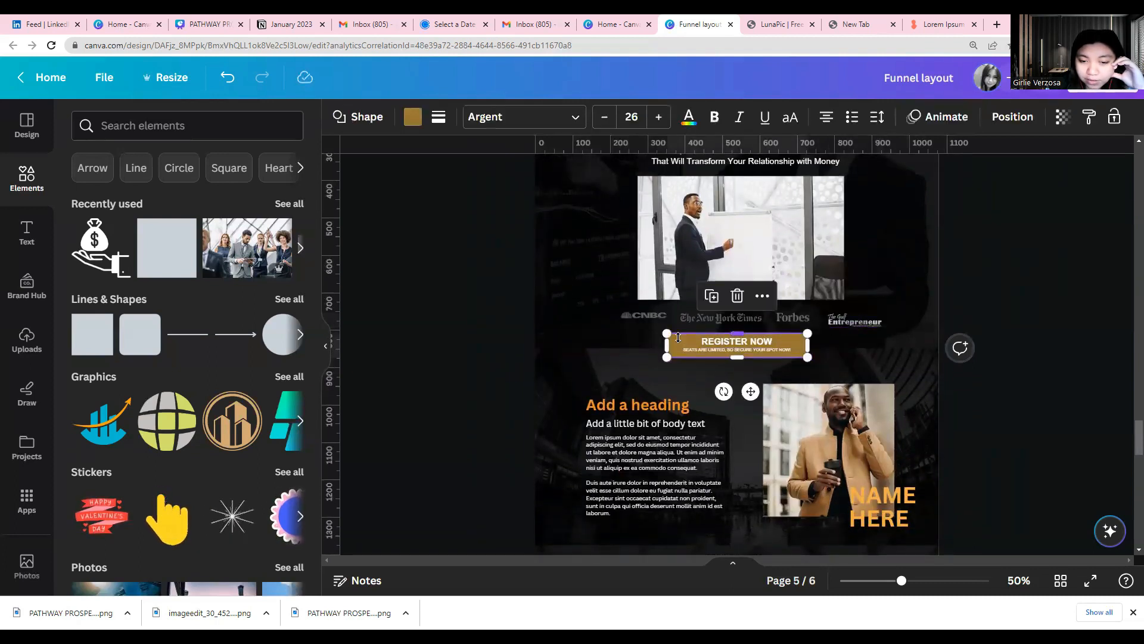
Examine page 5's centred heading, body text and grouped grey boxes, along with page 6's orange icon-and-caption section
{"action": "scroll", "coordinate": [696, 369], "scroll_direction": "down", "scroll_amount": 1}
{"action": "scroll", "coordinate": [571, 372], "scroll_direction": "down", "scroll_amount": 1}
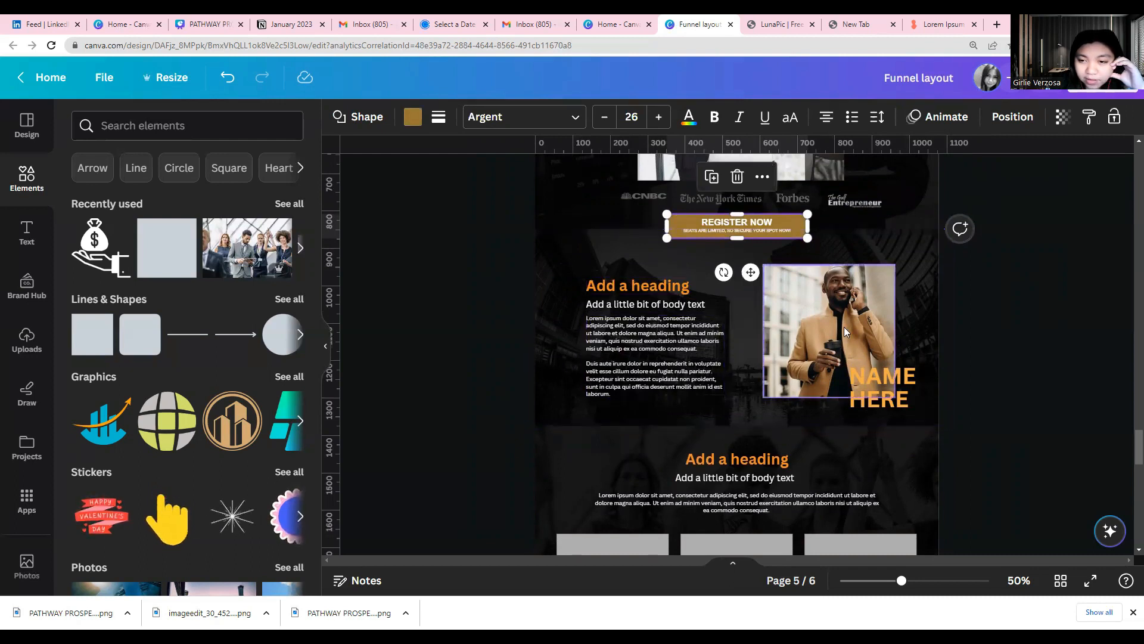
{"action": "scroll", "coordinate": [844, 326], "scroll_direction": "down", "scroll_amount": 4}
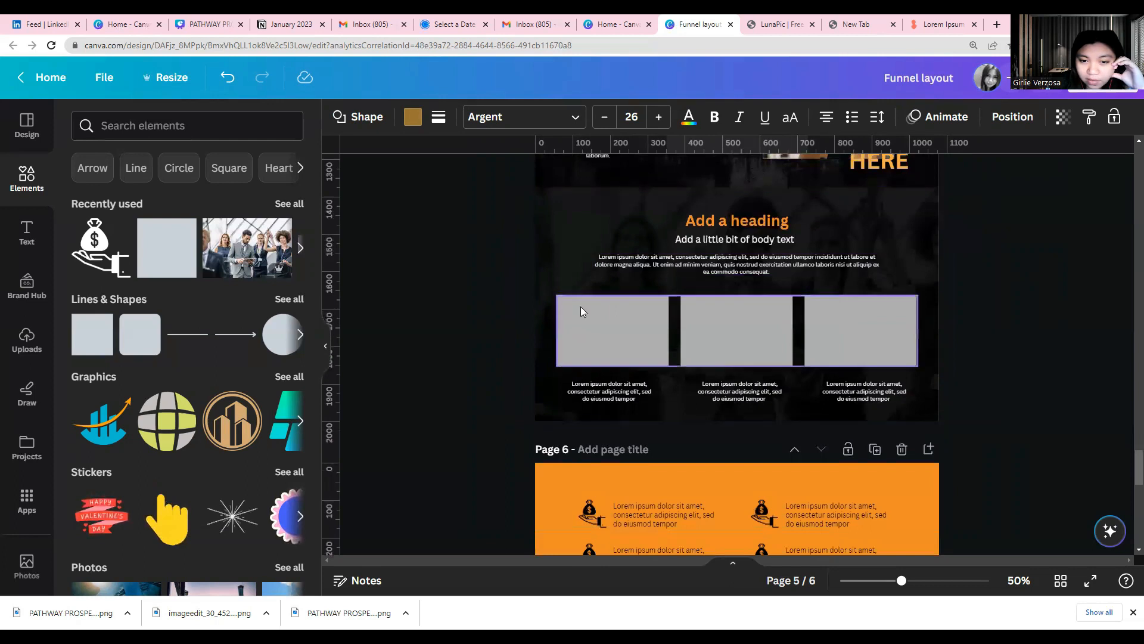
{"action": "left_click", "coordinate": [703, 222]}
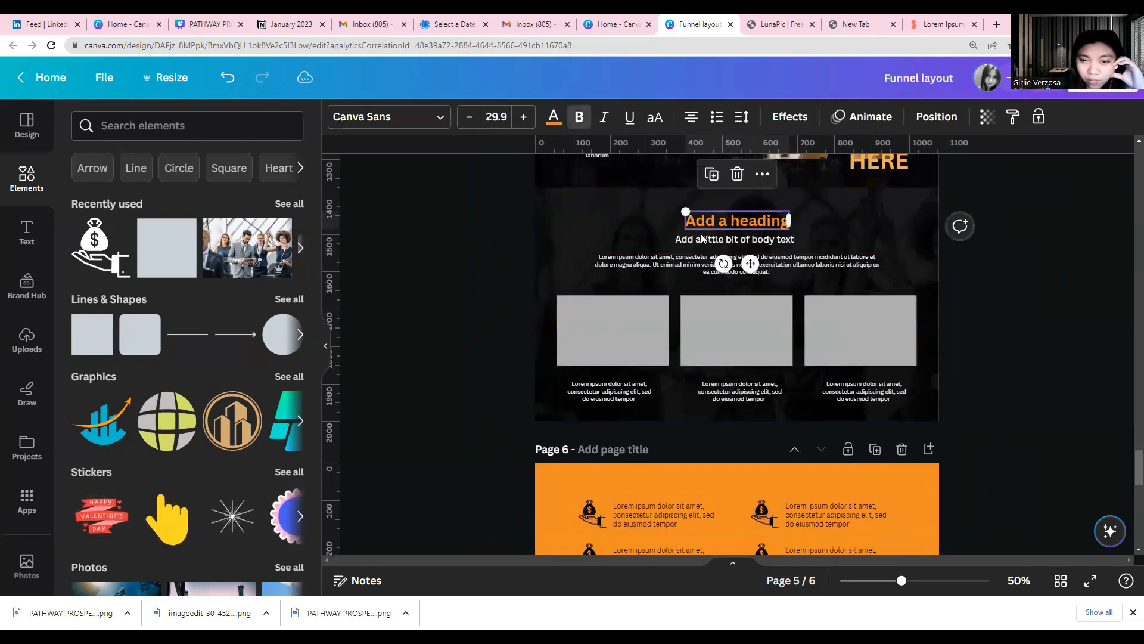
{"action": "left_click", "coordinate": [701, 239]}
{"action": "left_click", "coordinate": [713, 268]}
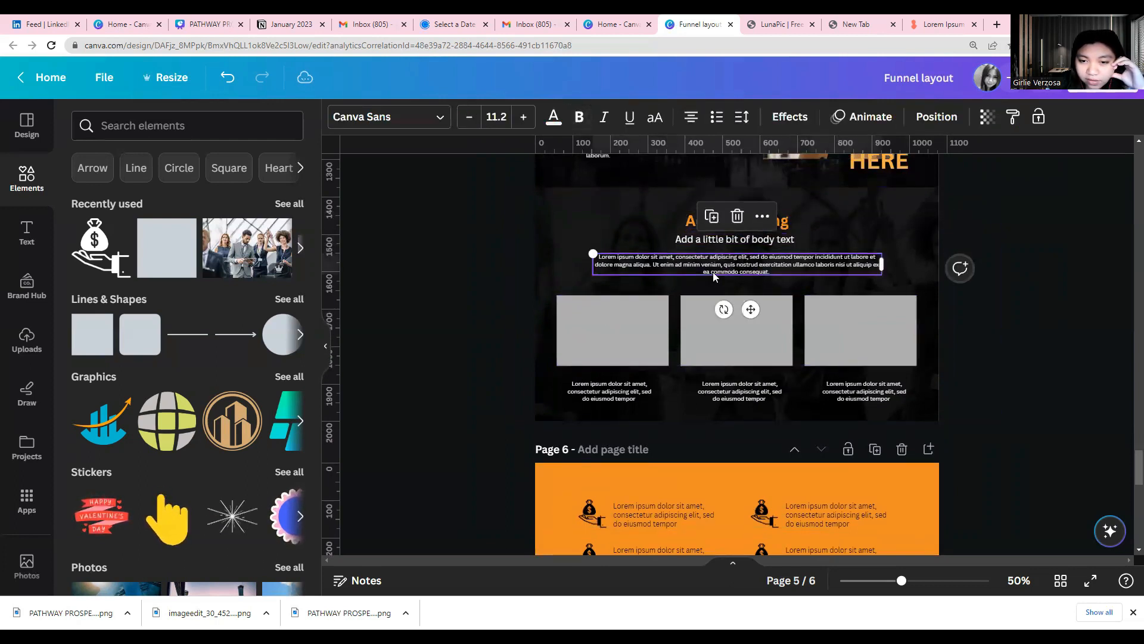
{"action": "left_click", "coordinate": [634, 310]}
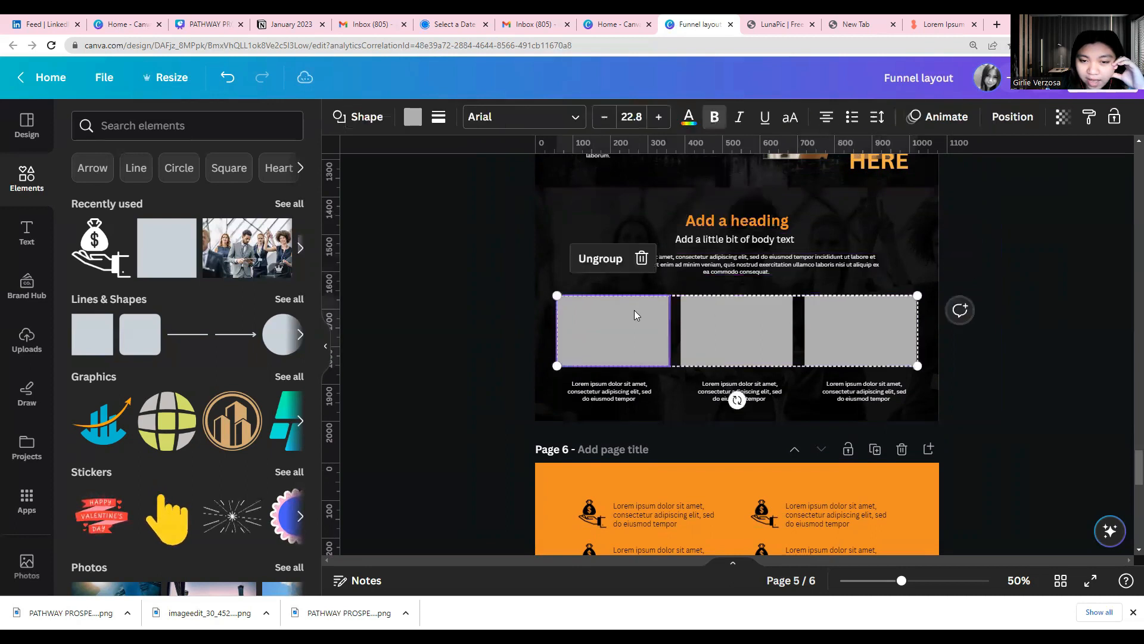
{"action": "left_click", "coordinate": [773, 325]}
{"action": "left_click", "coordinate": [830, 326]}
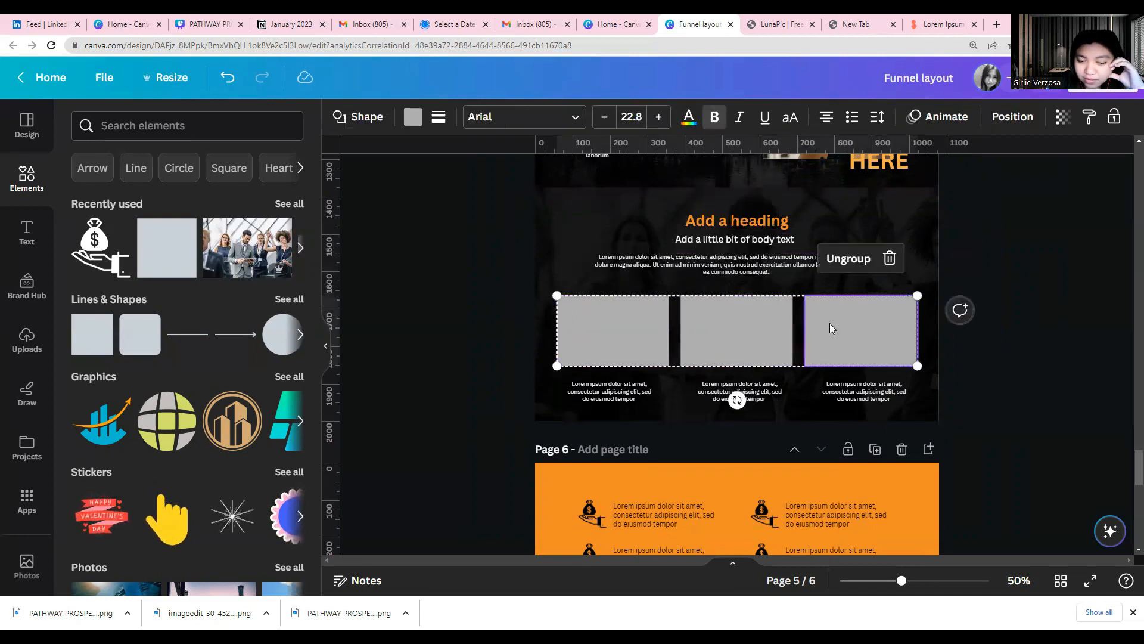
{"action": "scroll", "coordinate": [830, 323], "scroll_direction": "down", "scroll_amount": 3}
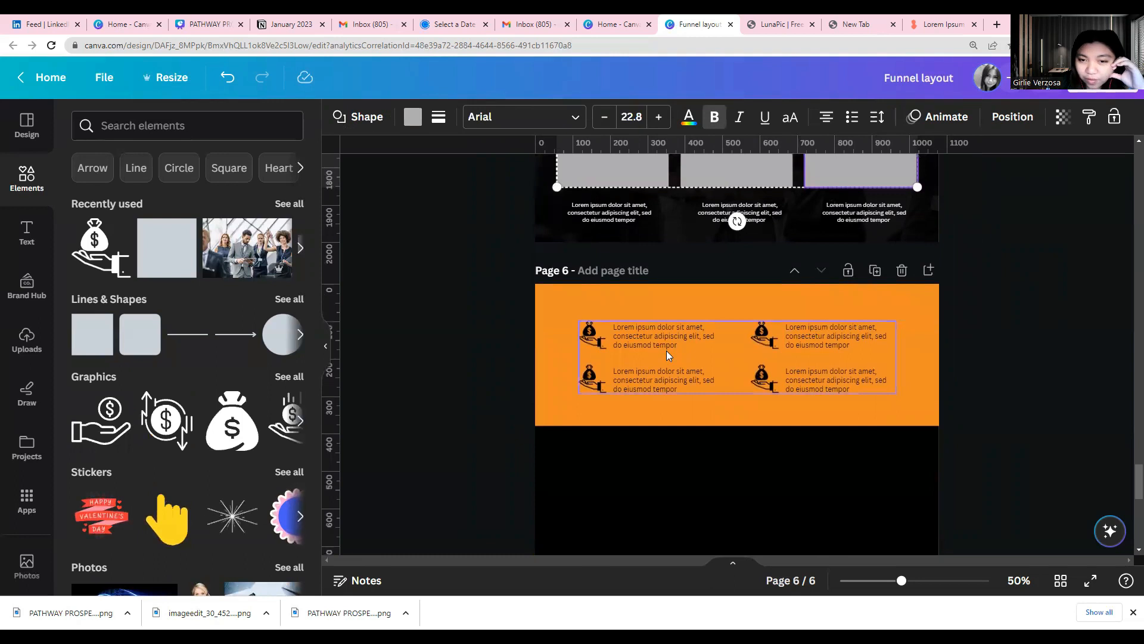
{"action": "scroll", "coordinate": [667, 351], "scroll_direction": "up", "scroll_amount": 3}
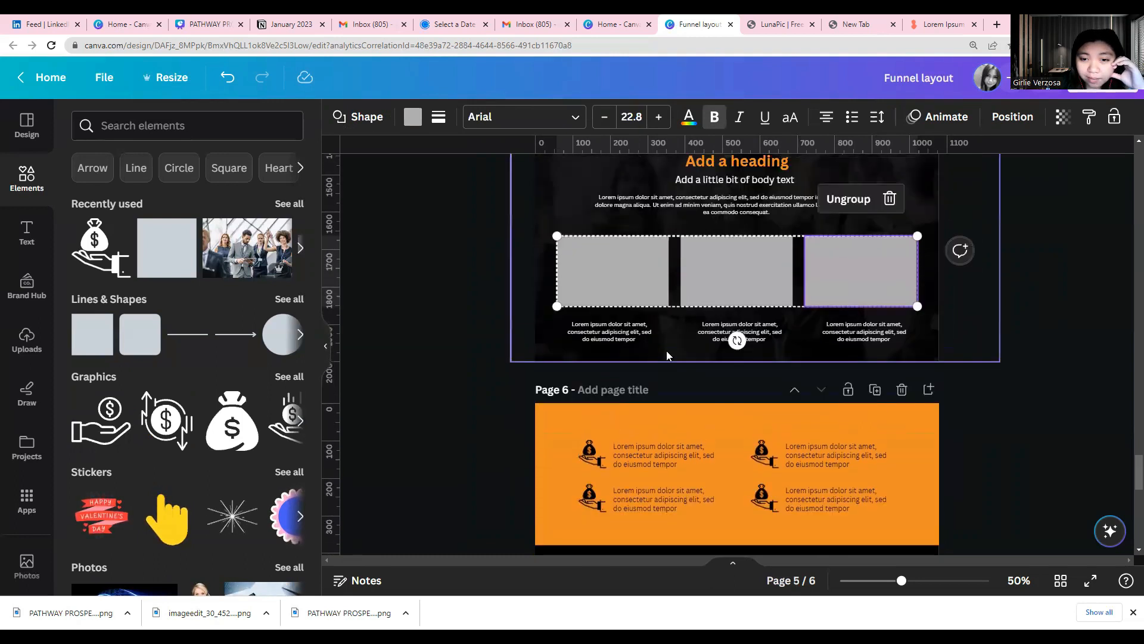
Recheck page 5's hero presenter image and the lorem ipsum paragraph in the coach introduction
{"action": "scroll", "coordinate": [667, 350], "scroll_direction": "up", "scroll_amount": 5}
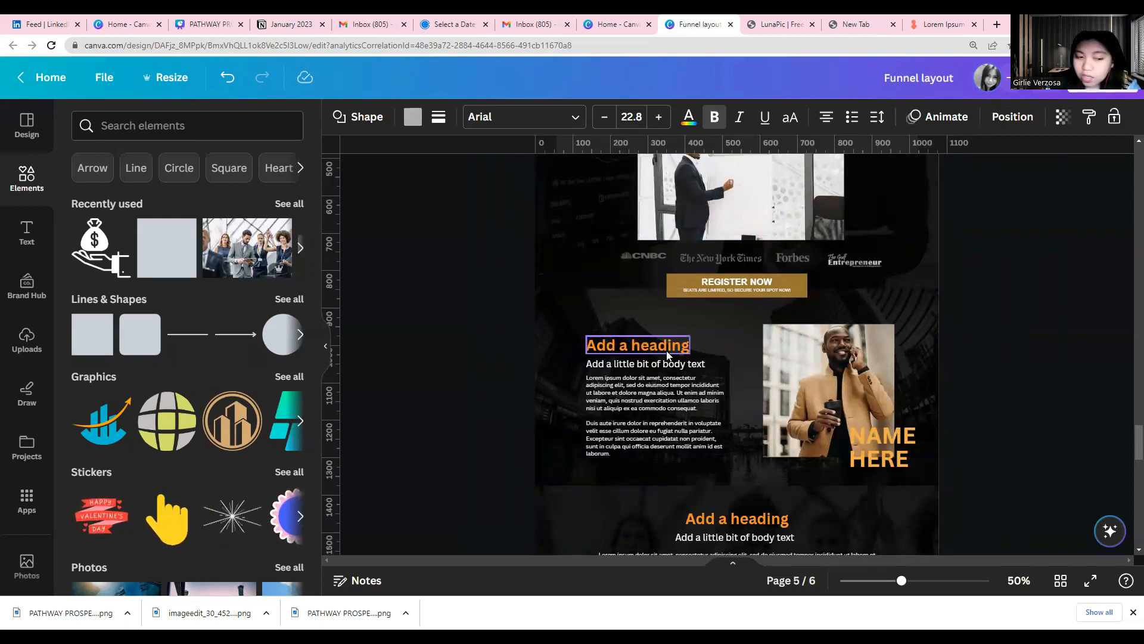
{"action": "scroll", "coordinate": [668, 354], "scroll_direction": "up", "scroll_amount": 3}
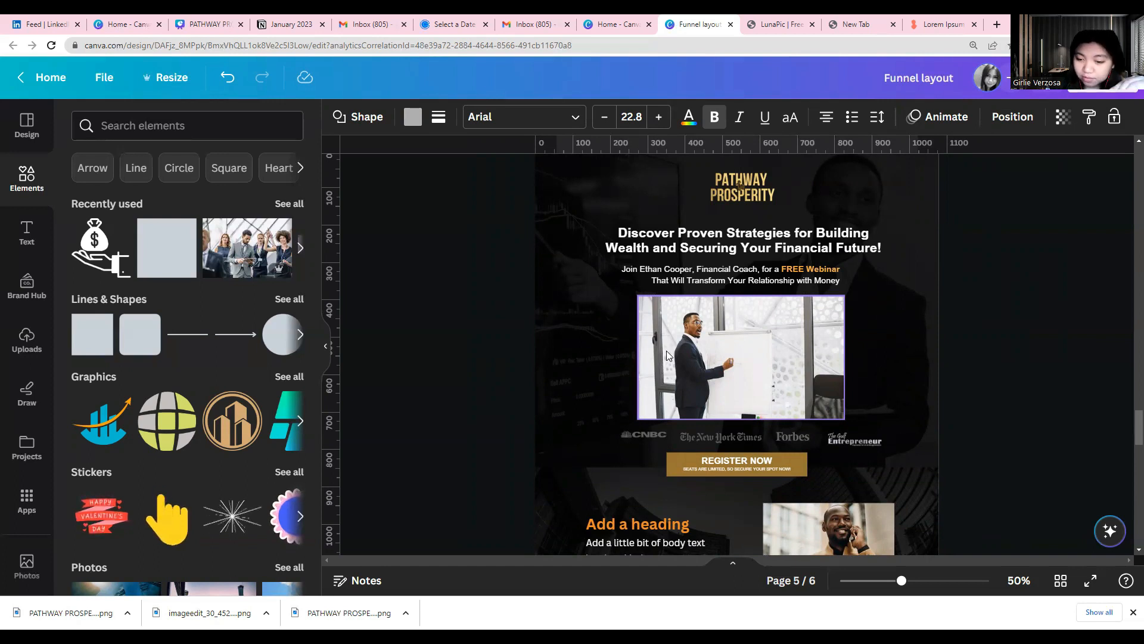
{"action": "scroll", "coordinate": [666, 355], "scroll_direction": "down", "scroll_amount": 2}
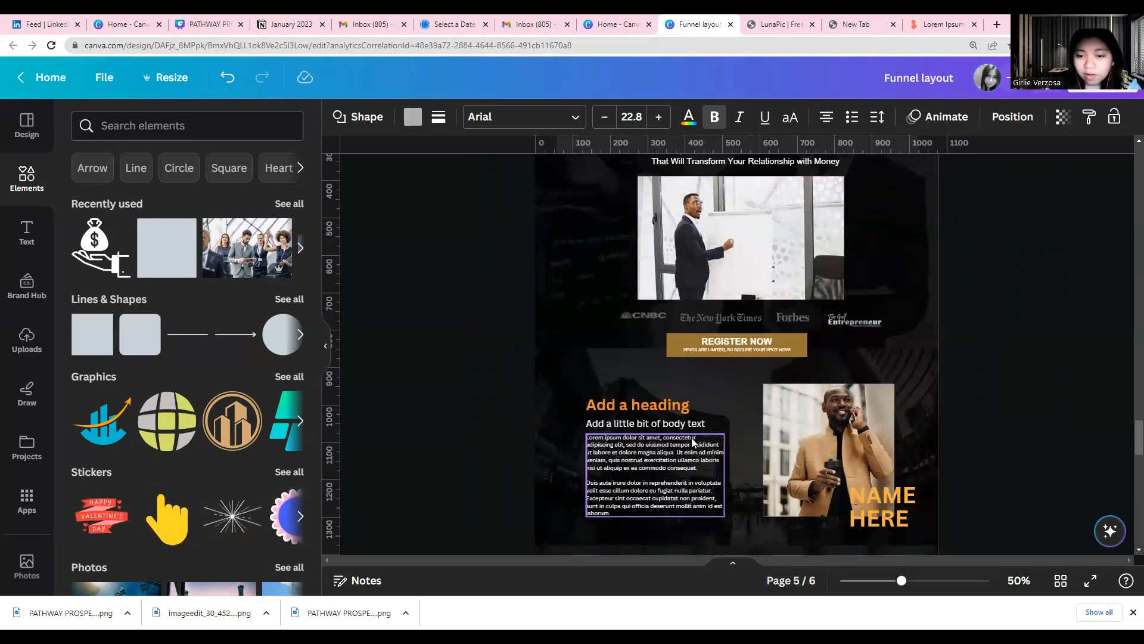
{"action": "scroll", "coordinate": [692, 441], "scroll_direction": "up", "scroll_amount": 1}
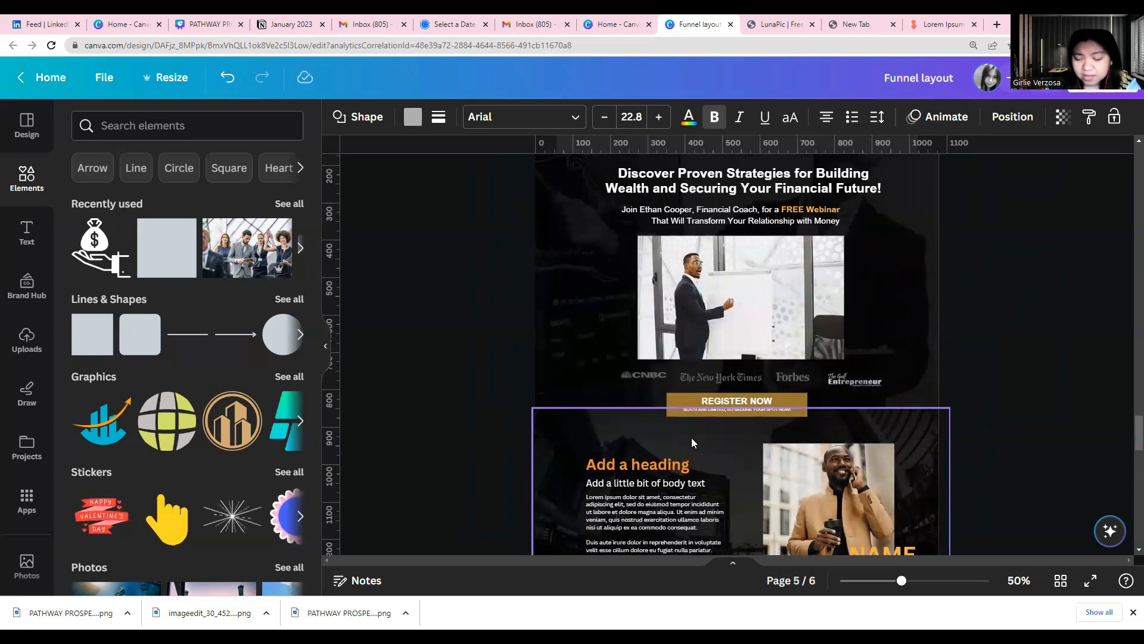
{"action": "left_click", "coordinate": [686, 307]}
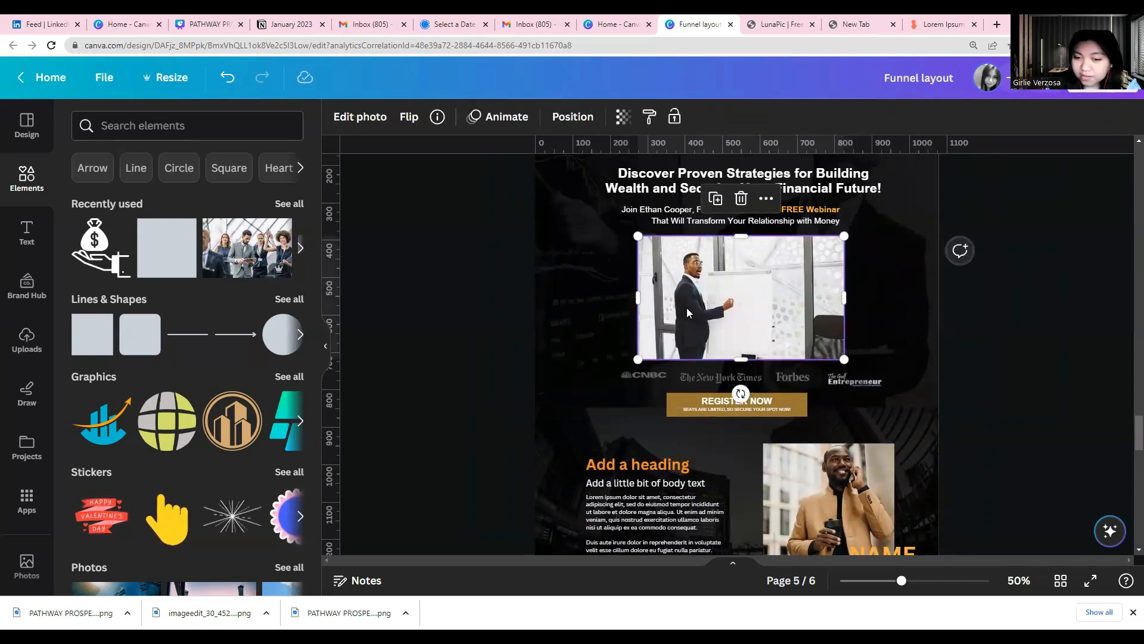
{"action": "scroll", "coordinate": [687, 307], "scroll_direction": "down", "scroll_amount": 4}
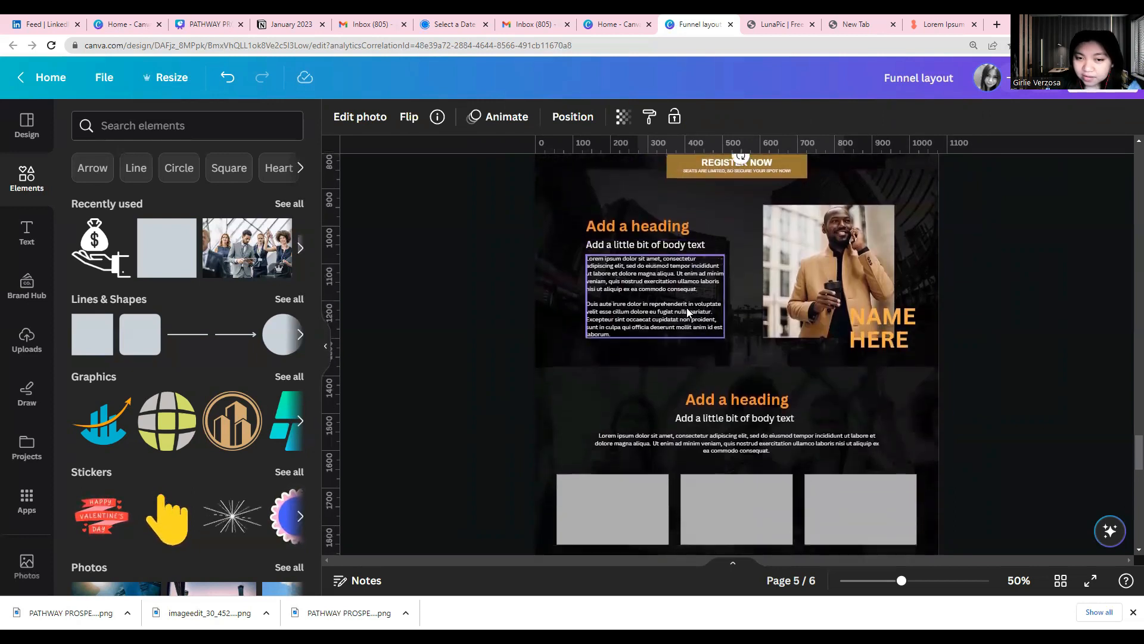
{"action": "left_click", "coordinate": [686, 313]}
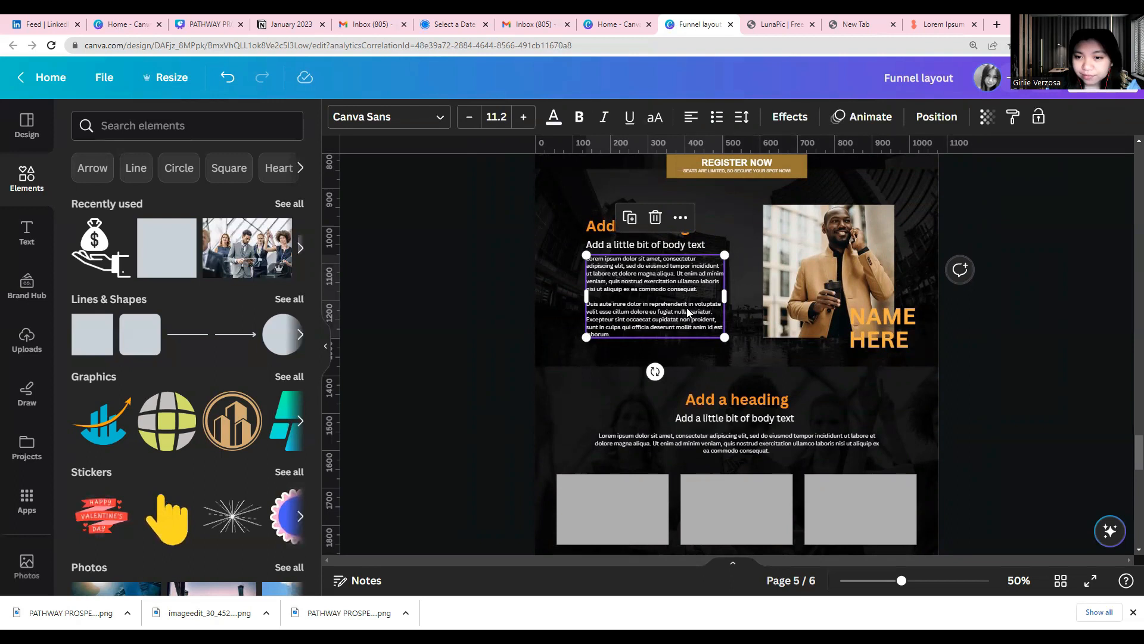
Go back through the earlier pages and examine page 1's ebook hero section with its book cover mockup
{"action": "scroll", "coordinate": [649, 308], "scroll_direction": "up", "scroll_amount": 8}
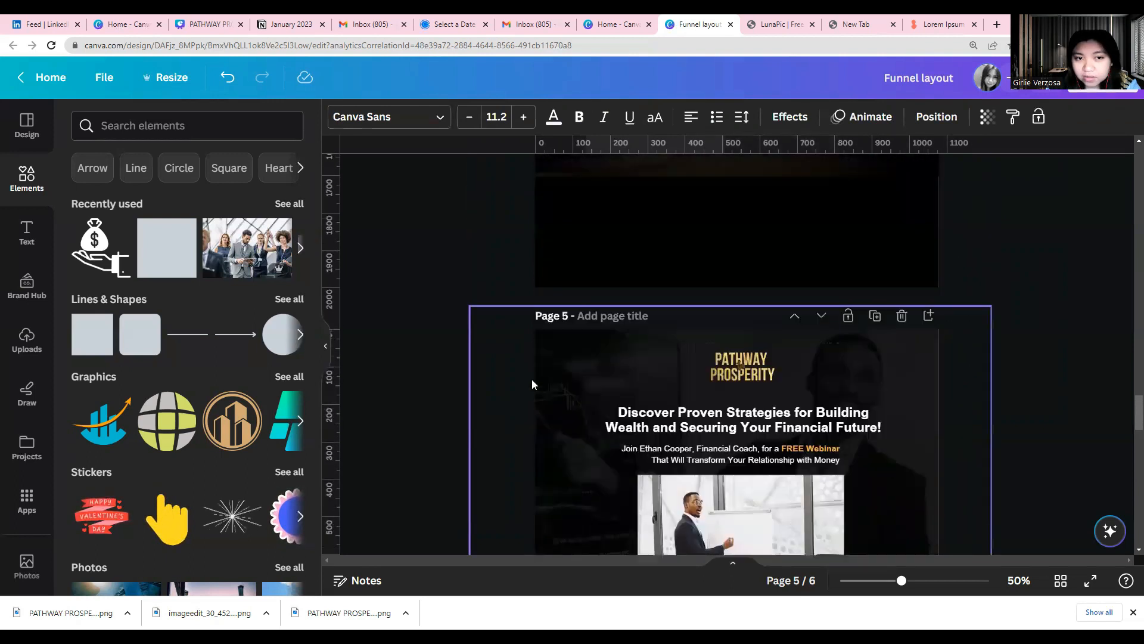
{"action": "scroll", "coordinate": [532, 384], "scroll_direction": "up", "scroll_amount": 10}
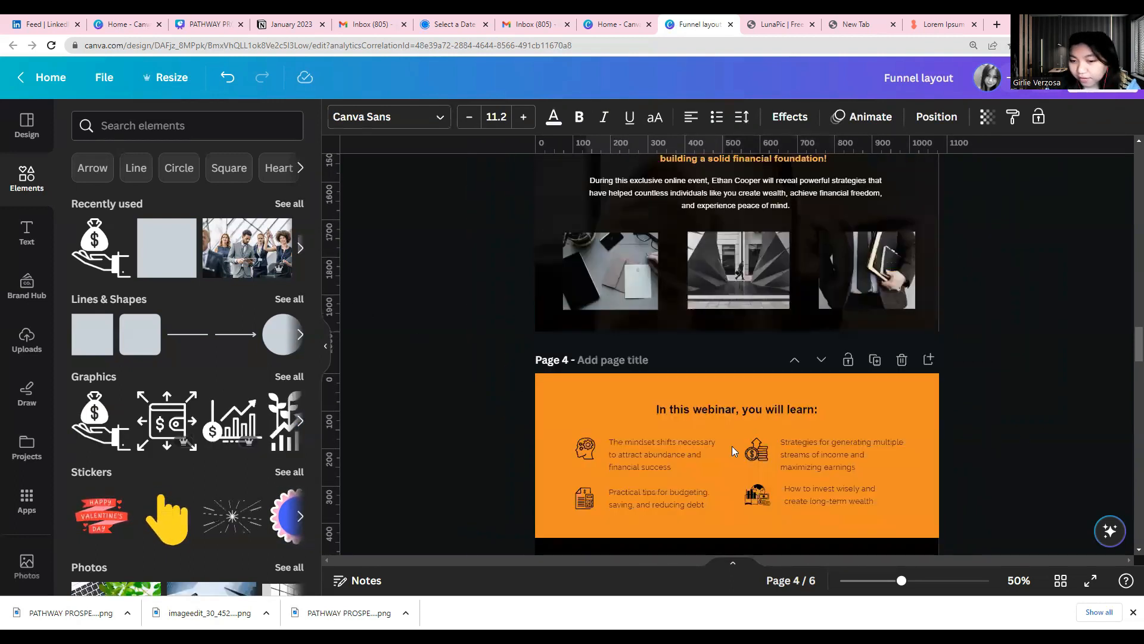
{"action": "scroll", "coordinate": [732, 446], "scroll_direction": "up", "scroll_amount": 15}
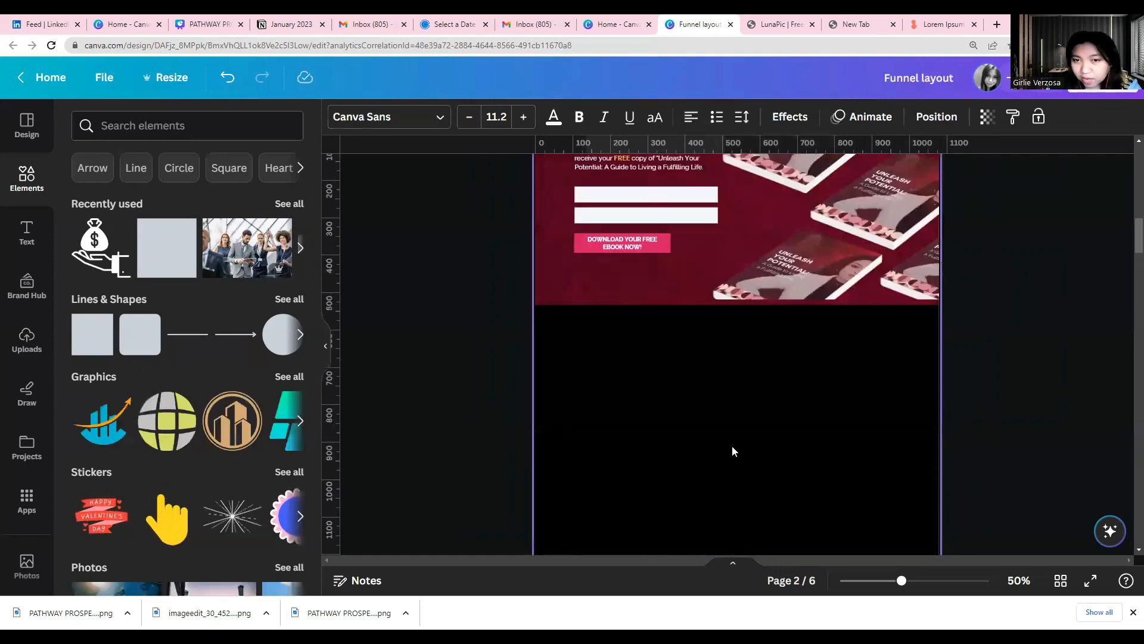
{"action": "scroll", "coordinate": [732, 445], "scroll_direction": "up", "scroll_amount": 15}
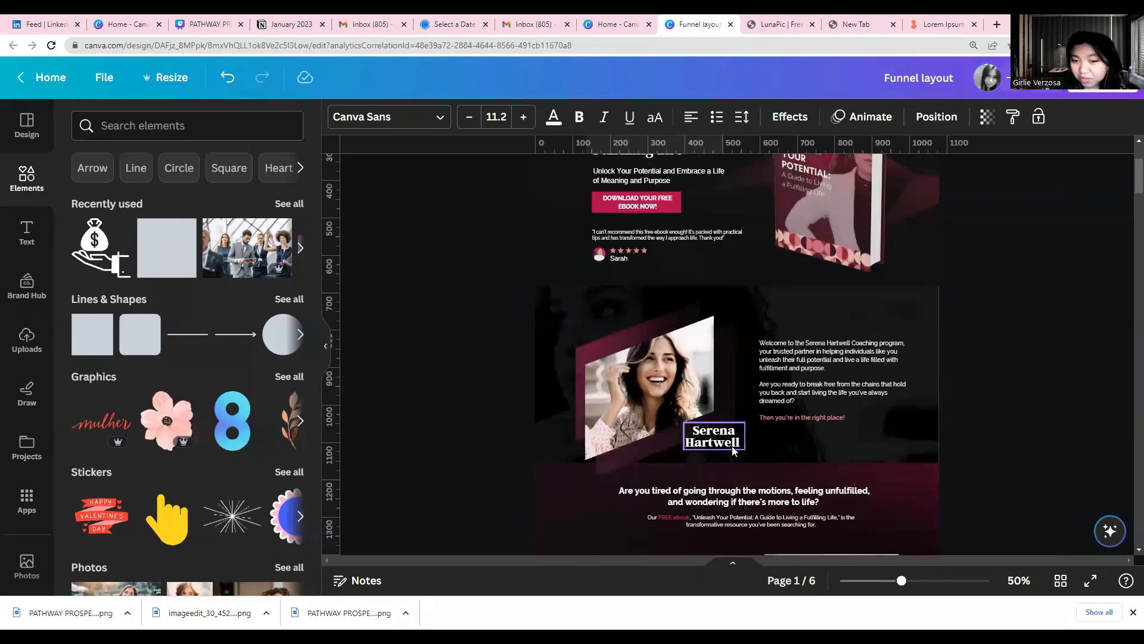
{"action": "scroll", "coordinate": [732, 445], "scroll_direction": "up", "scroll_amount": 3}
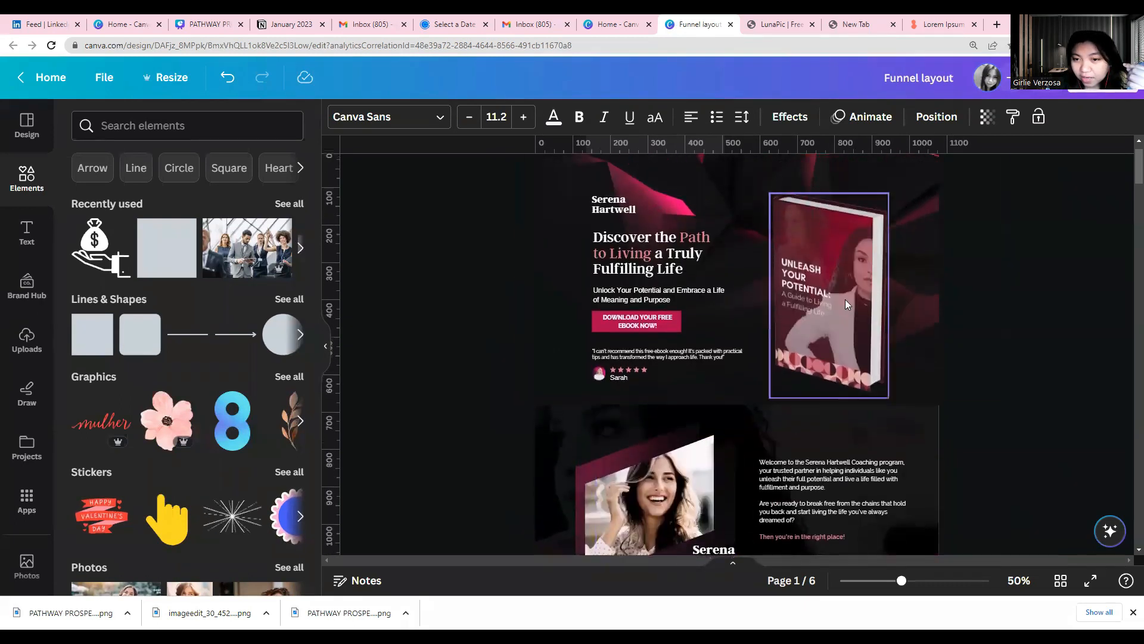
{"action": "left_click", "coordinate": [795, 309]}
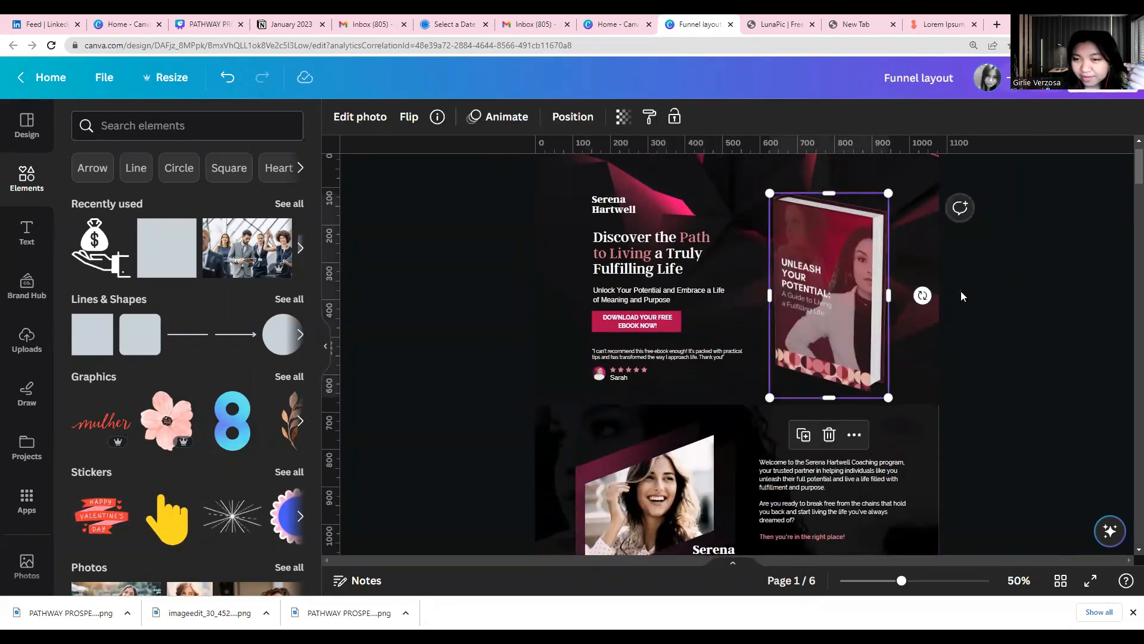
{"action": "scroll", "coordinate": [802, 286], "scroll_direction": "down", "scroll_amount": 10}
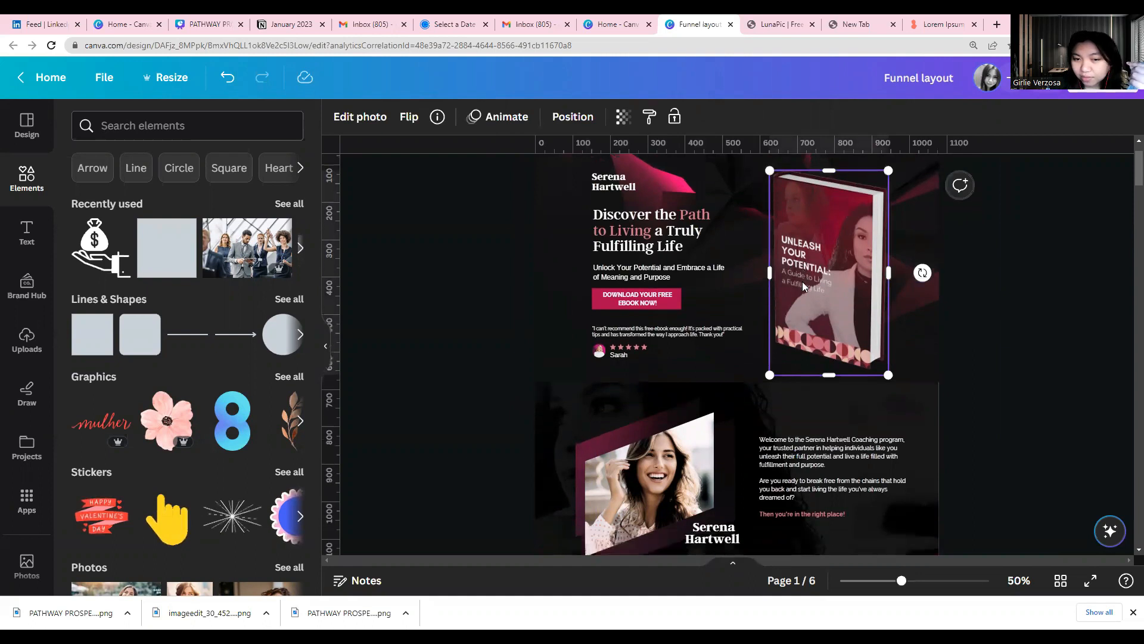
Review the original layout from page 3's coach introduction down to page 4's orange learning section and three-photo bonus section
{"action": "scroll", "coordinate": [802, 280], "scroll_direction": "down", "scroll_amount": 12}
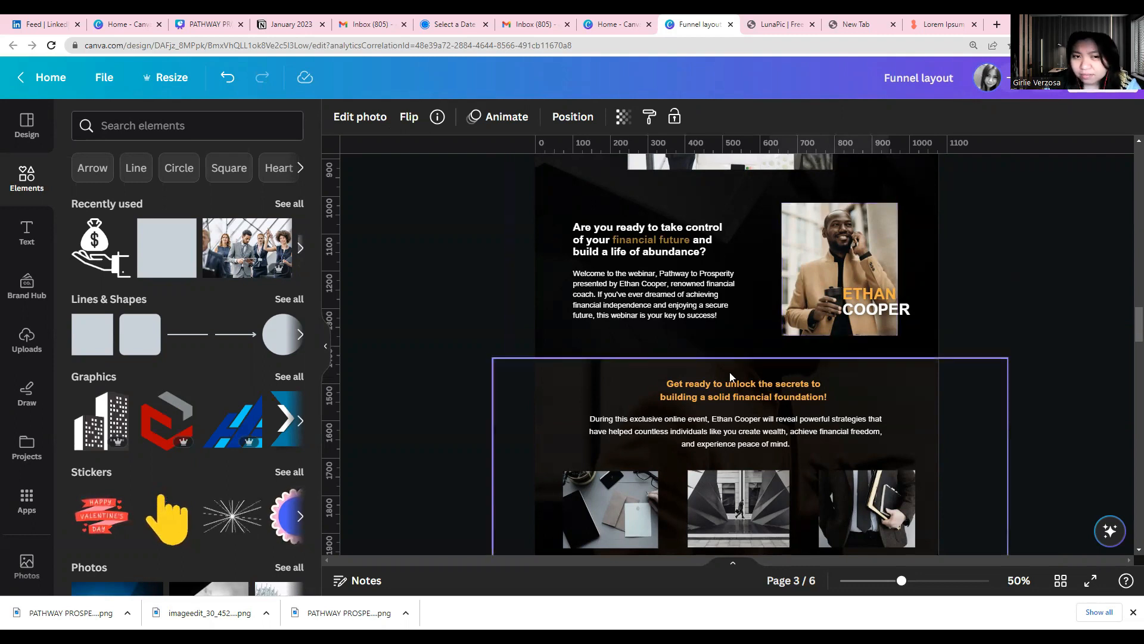
{"action": "scroll", "coordinate": [721, 364], "scroll_direction": "down", "scroll_amount": 4}
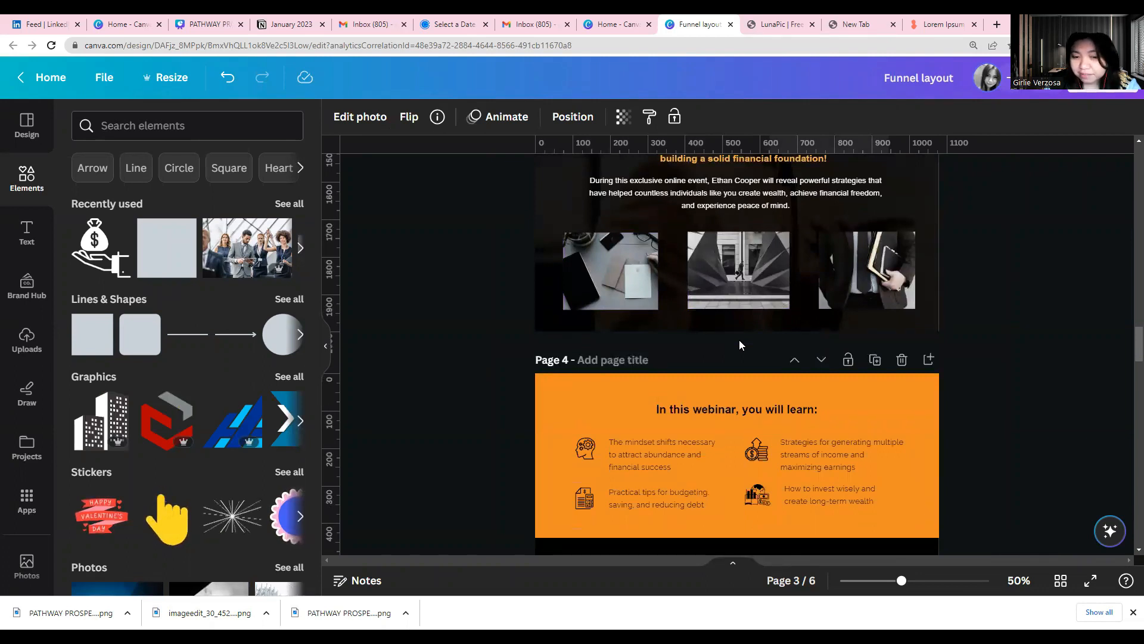
{"action": "scroll", "coordinate": [739, 345], "scroll_direction": "down", "scroll_amount": 4}
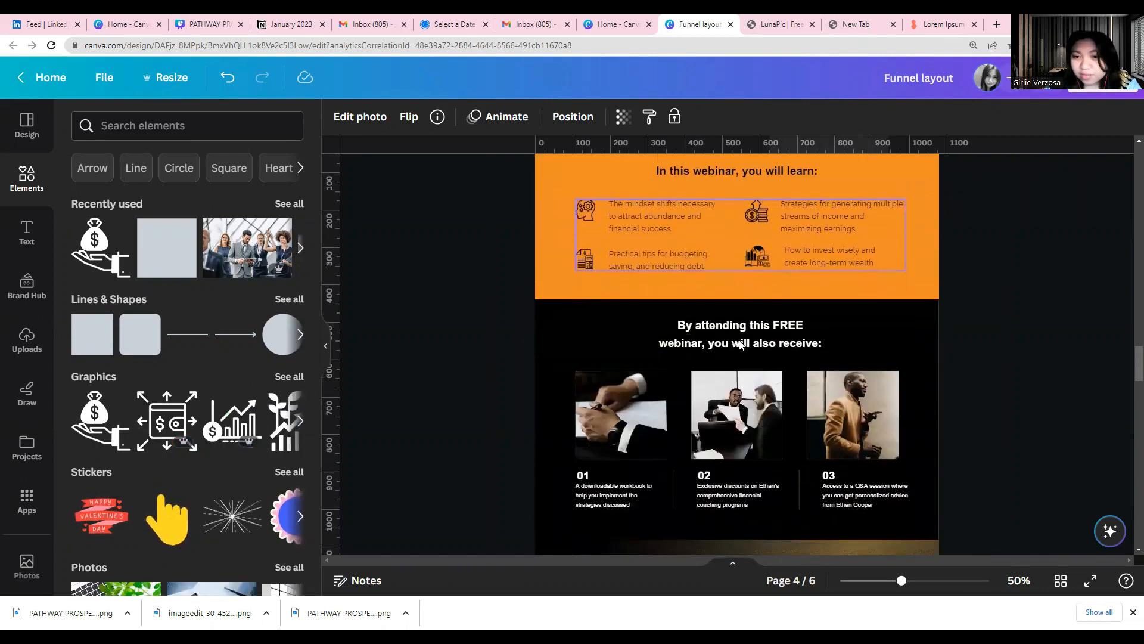